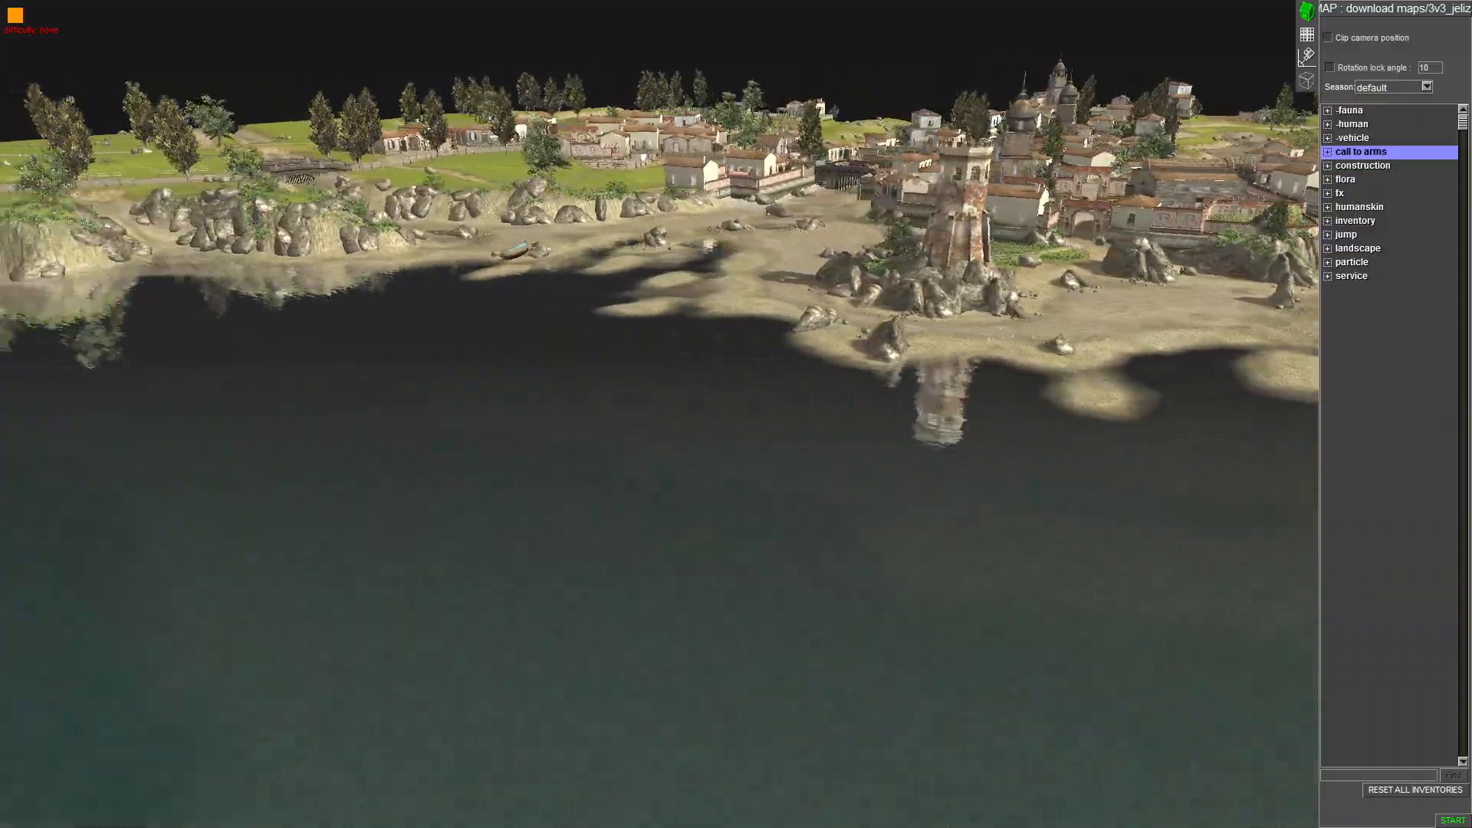
Examine the coastal map's shoreline, the town behind the beach and the rocky grassland around it
{"action": "middle_click_drag", "start_coordinate": [579, 302], "coordinate": [1074, 417]}
{"action": "mouse_move", "coordinate": [674, 3]}
{"action": "middle_click_drag", "start_coordinate": [428, 462], "coordinate": [742, 424]}
{"action": "mouse_move", "coordinate": [3, 4]}
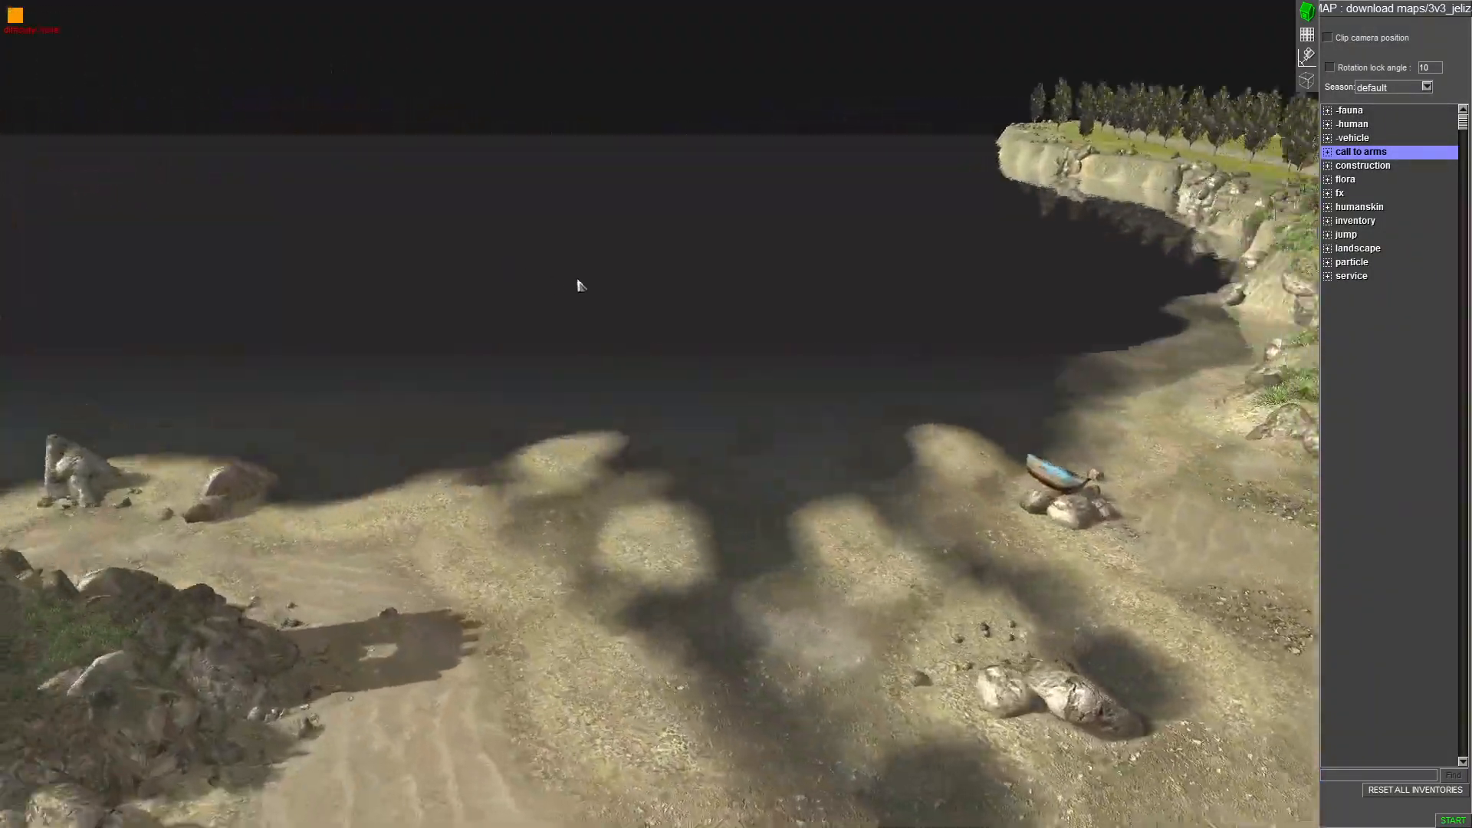
{"action": "middle_click_drag", "start_coordinate": [579, 286], "coordinate": [785, 366]}
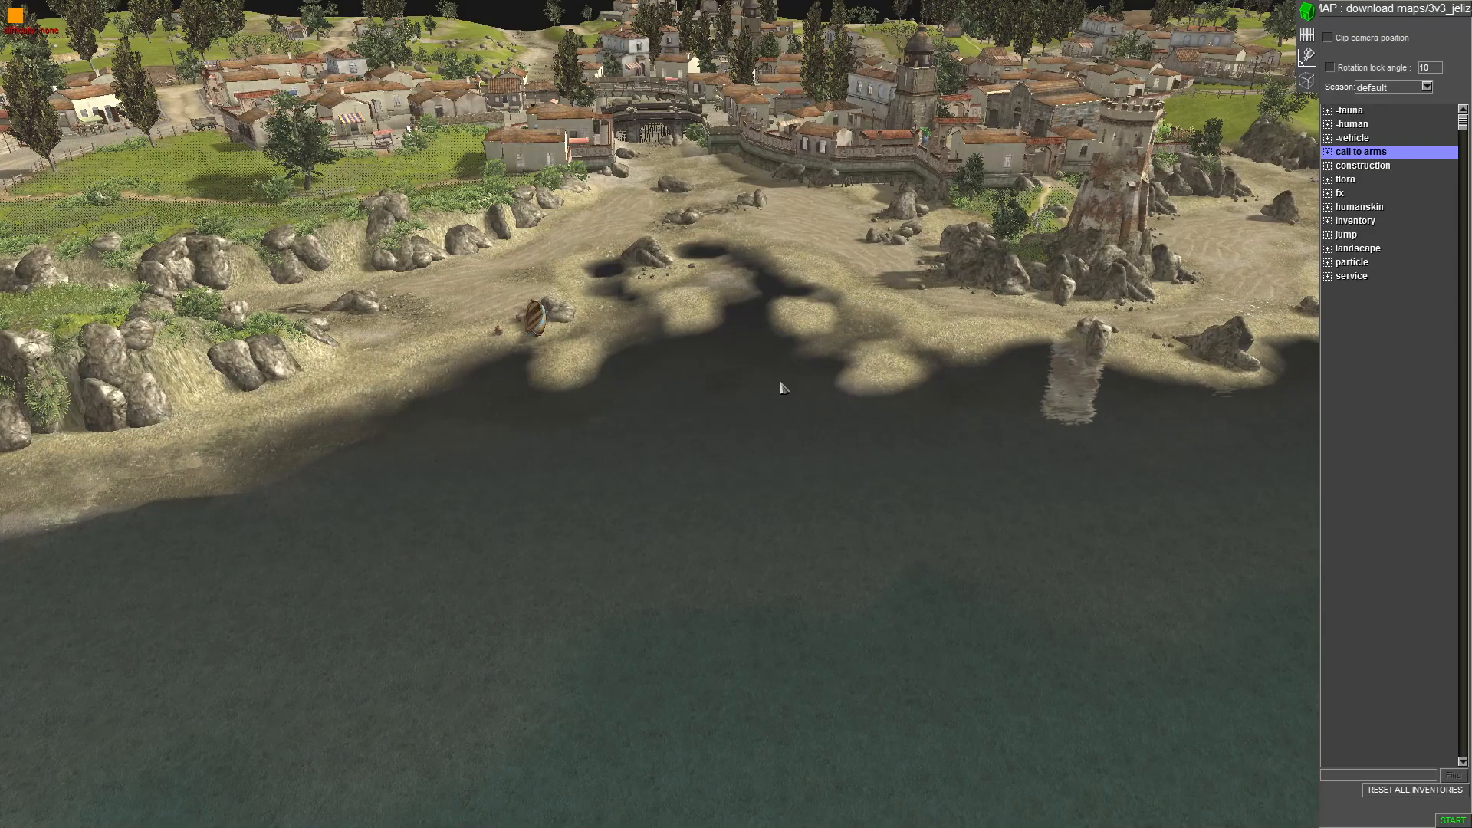
{"action": "mouse_move", "coordinate": [628, 374]}
{"action": "middle_mouse_down"}
{"action": "mouse_move", "coordinate": [874, 349]}
{"action": "mouse_move", "coordinate": [642, 366]}
{"action": "middle_mouse_up"}
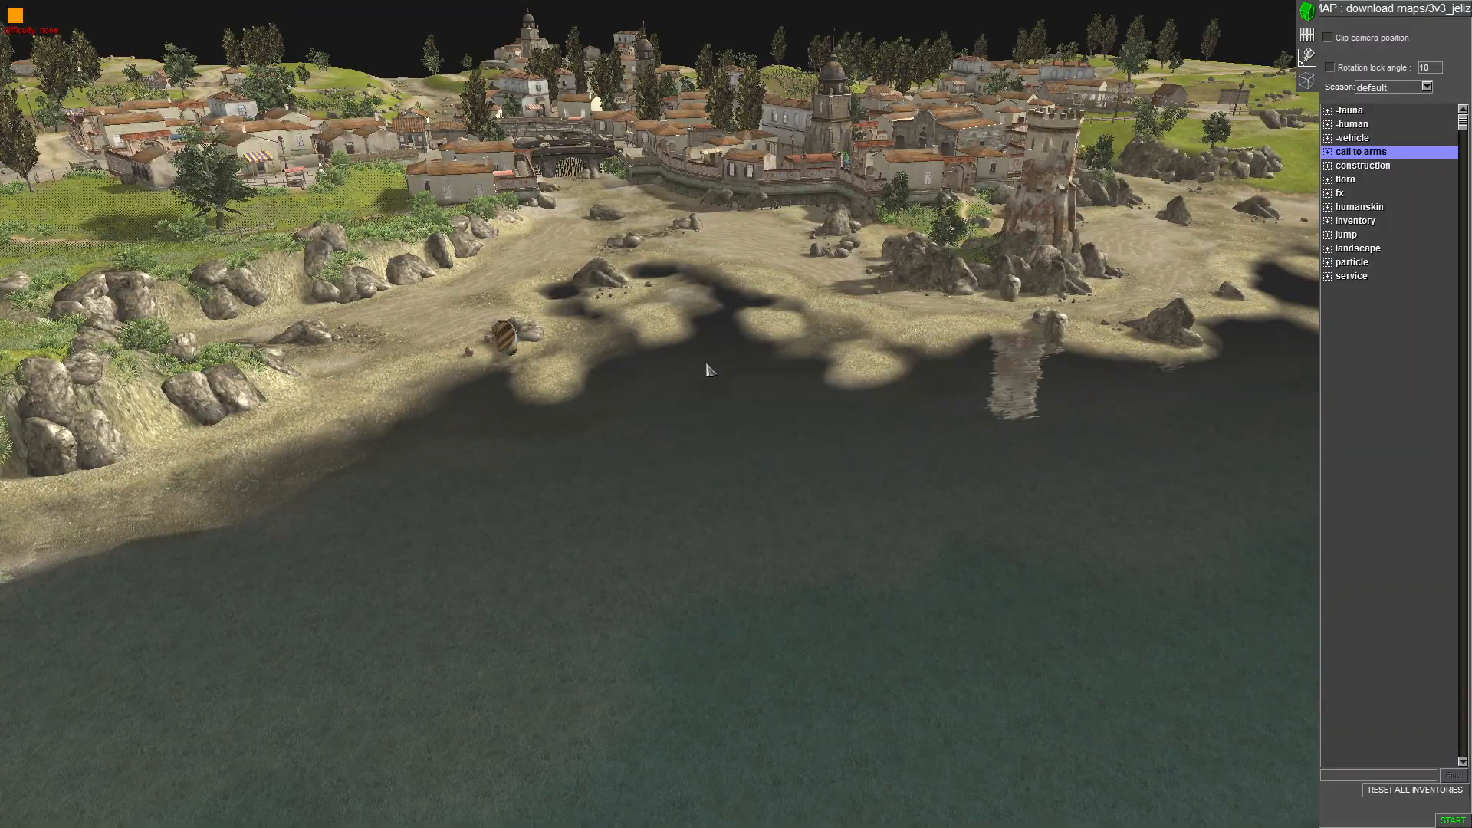
{"action": "middle_click_drag", "start_coordinate": [711, 341], "coordinate": [571, 327]}
{"action": "mouse_move", "coordinate": [693, 2]}
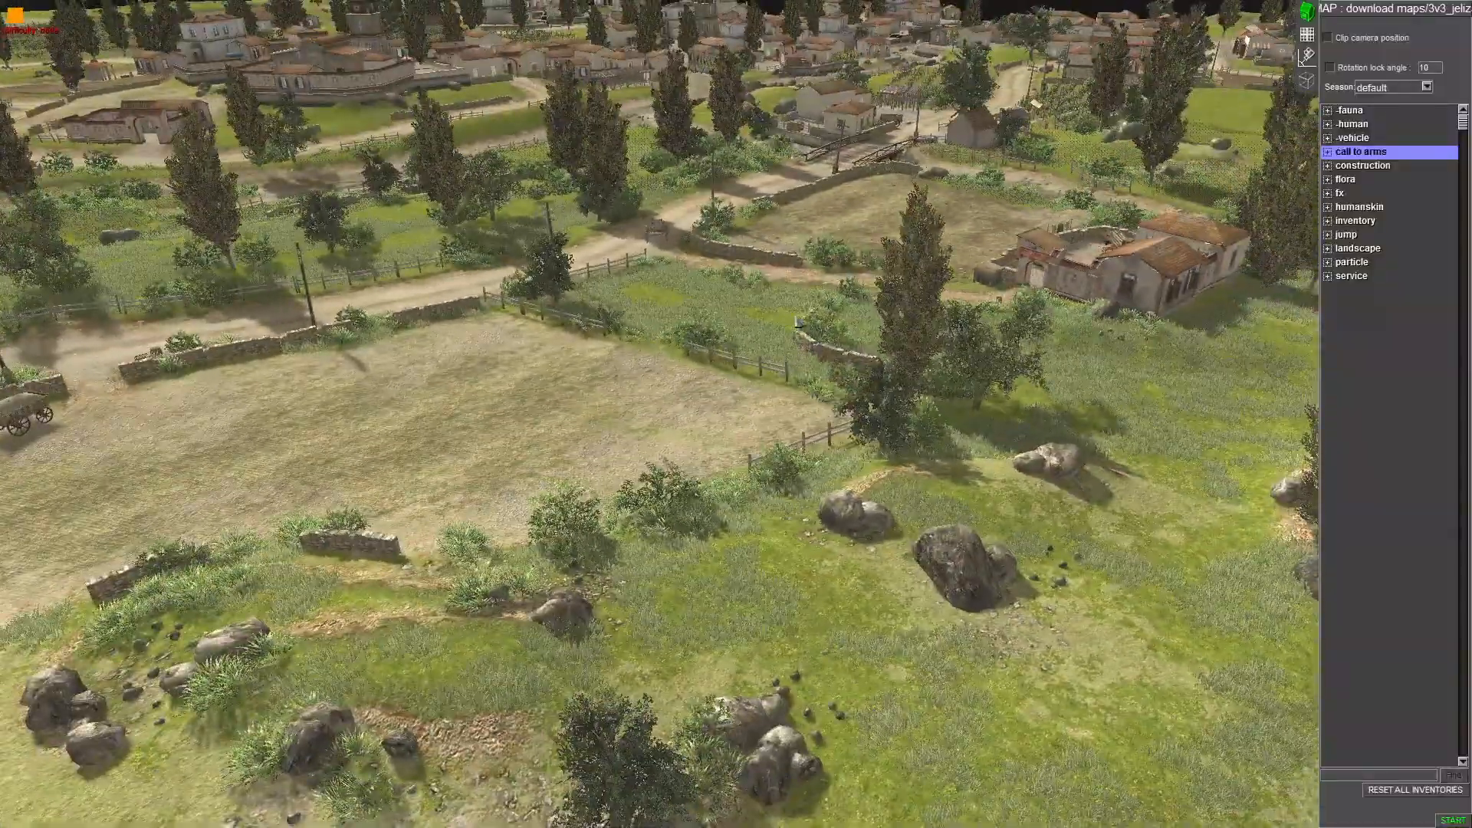
{"action": "mouse_move", "coordinate": [679, 1]}
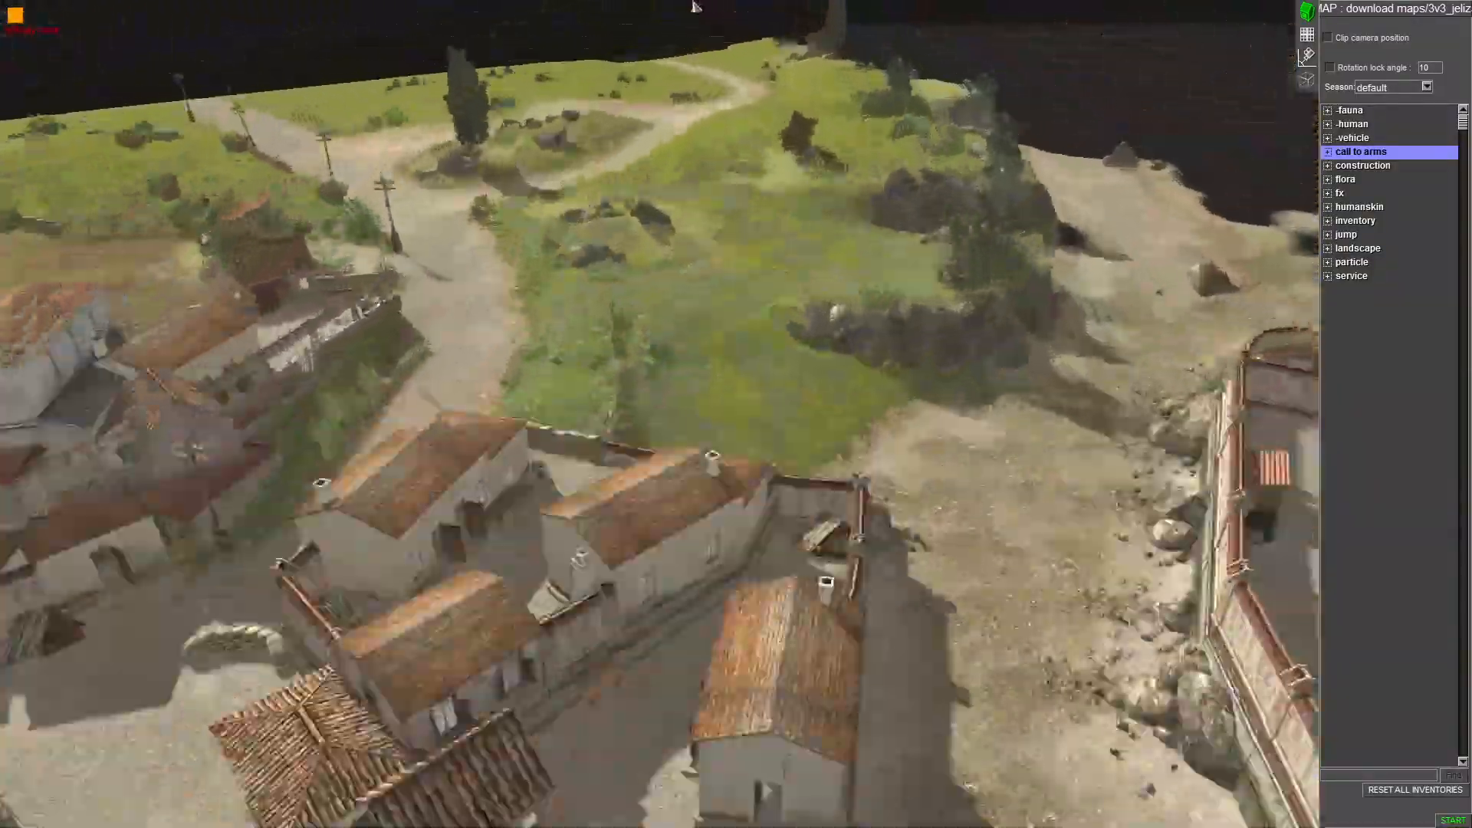
{"action": "middle_click_drag", "start_coordinate": [693, 5], "coordinate": [420, 275]}
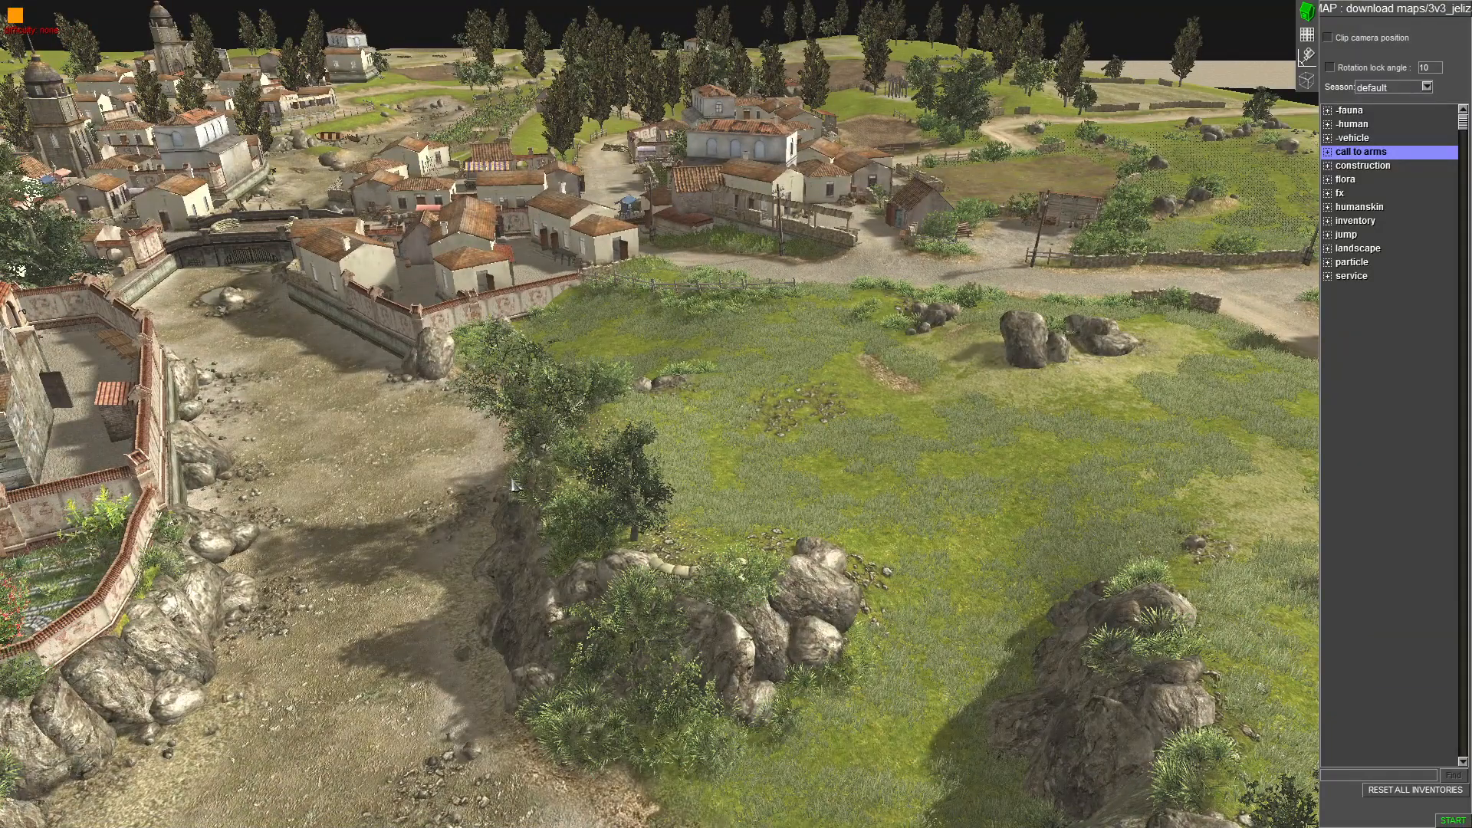
{"action": "mouse_move", "coordinate": [525, 826]}
{"action": "middle_click_drag", "start_coordinate": [595, 390], "coordinate": [536, 388]}
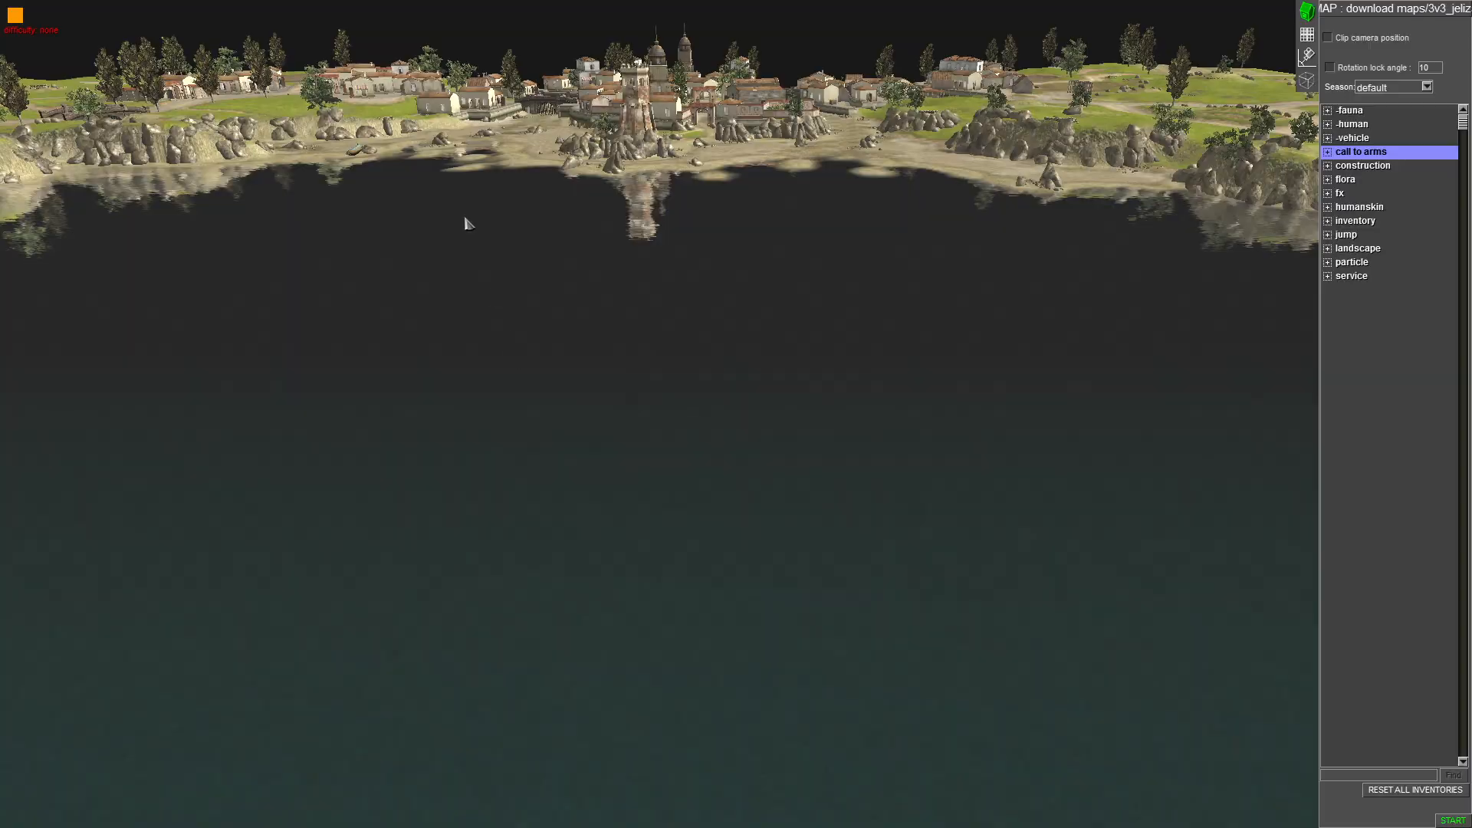
{"action": "mouse_move", "coordinate": [1, 2]}
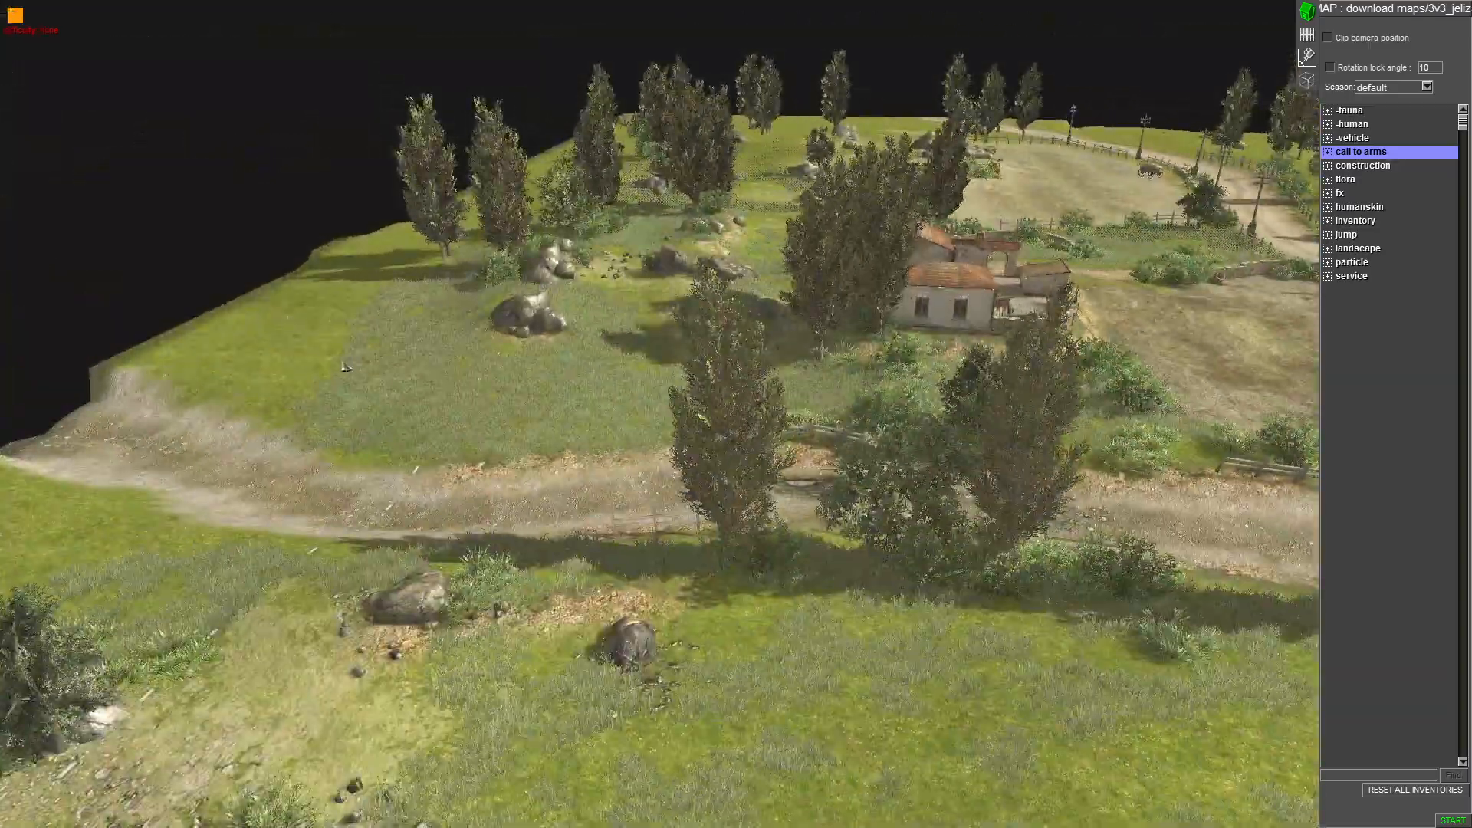
Survey the watchtower on the beach, the dry riverbed through the town, and the inland vineyards and ploughed fields
{"action": "middle_click_drag", "start_coordinate": [347, 367], "coordinate": [823, 379]}
{"action": "mouse_move", "coordinate": [710, 6]}
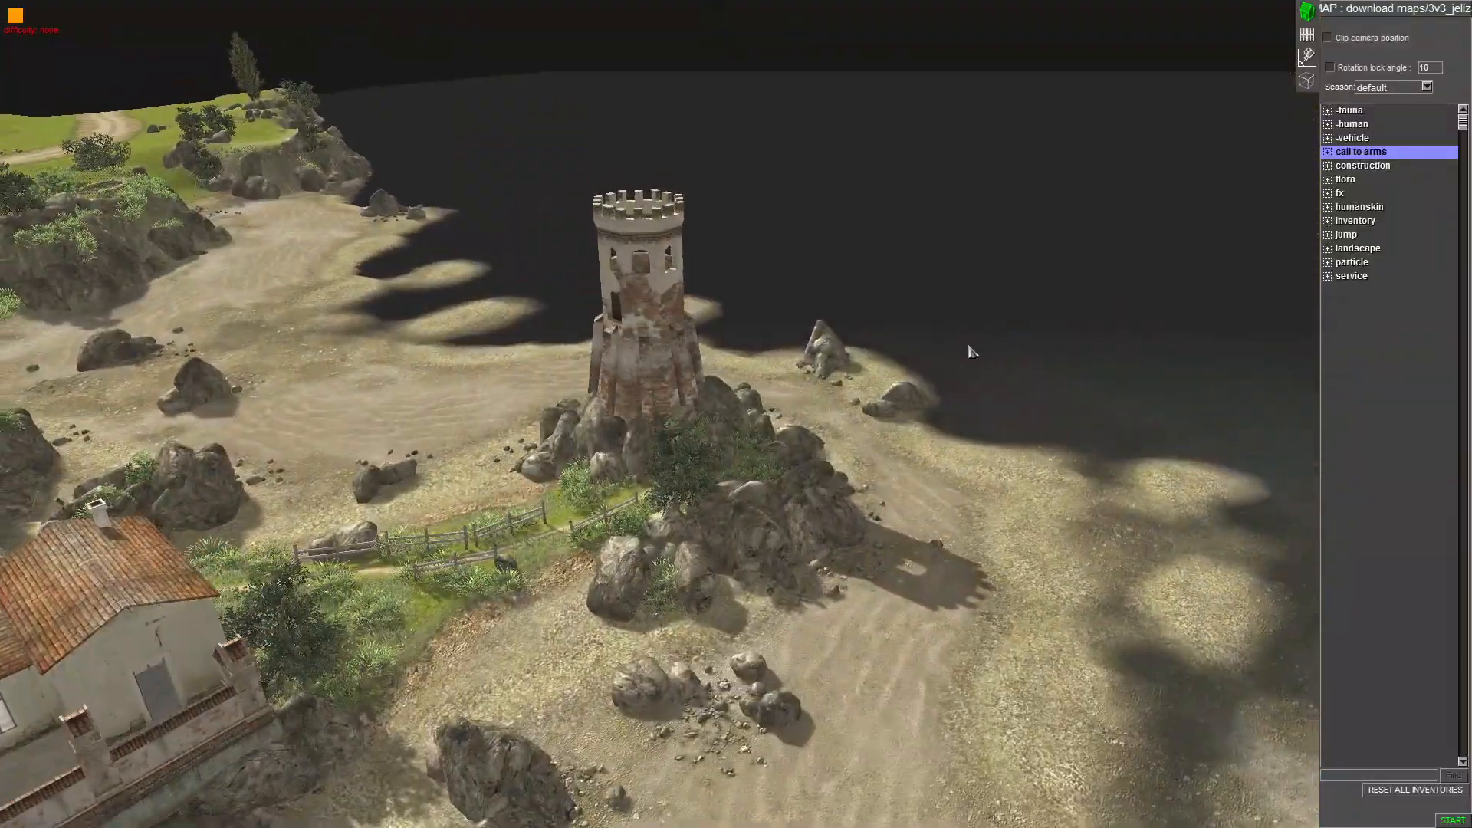
{"action": "middle_click_drag", "start_coordinate": [969, 349], "coordinate": [410, 335]}
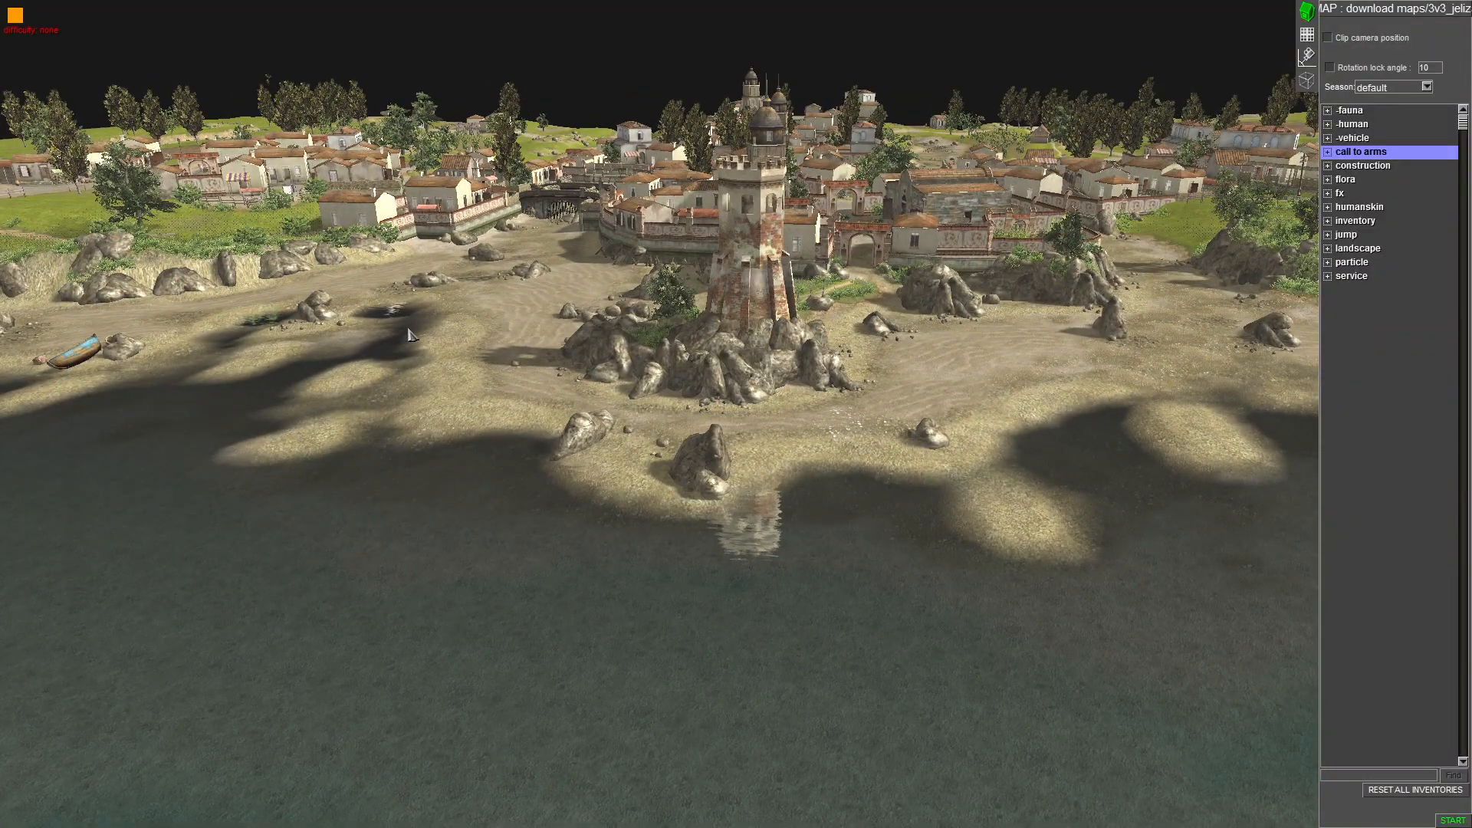
{"action": "mouse_move", "coordinate": [6, 31]}
{"action": "middle_click_drag", "start_coordinate": [461, 376], "coordinate": [497, 408]}
{"action": "mouse_move", "coordinate": [516, 6]}
{"action": "mouse_move", "coordinate": [579, 7]}
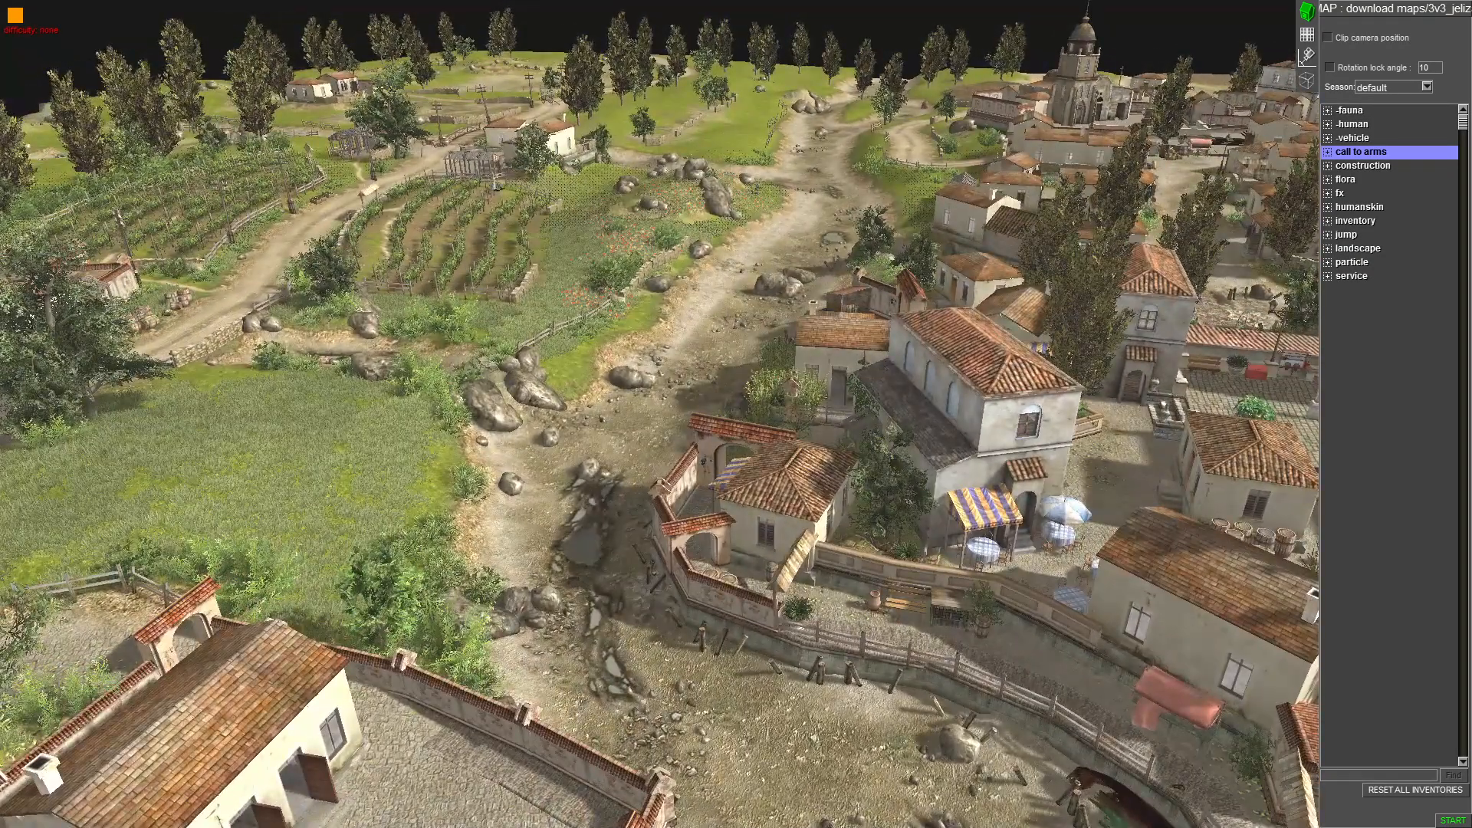
{"action": "middle_click_drag", "start_coordinate": [526, 238], "coordinate": [751, 235]}
{"action": "middle_click_drag", "start_coordinate": [691, 174], "coordinate": [600, 3]}
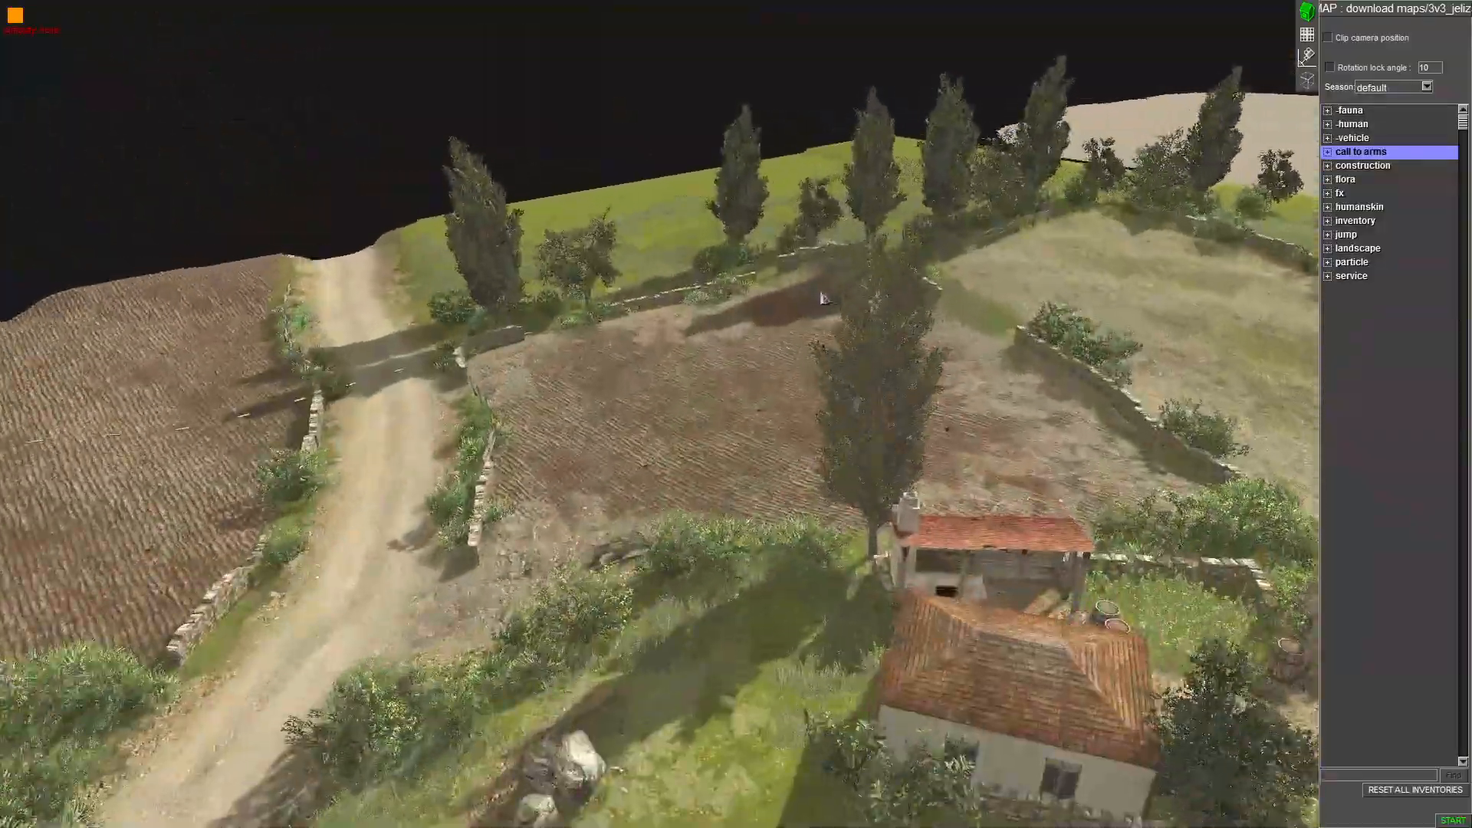
{"action": "middle_click_drag", "start_coordinate": [821, 289], "coordinate": [252, 312]}
{"action": "scroll", "coordinate": [251, 312], "scroll_direction": "down", "scroll_amount": 2}
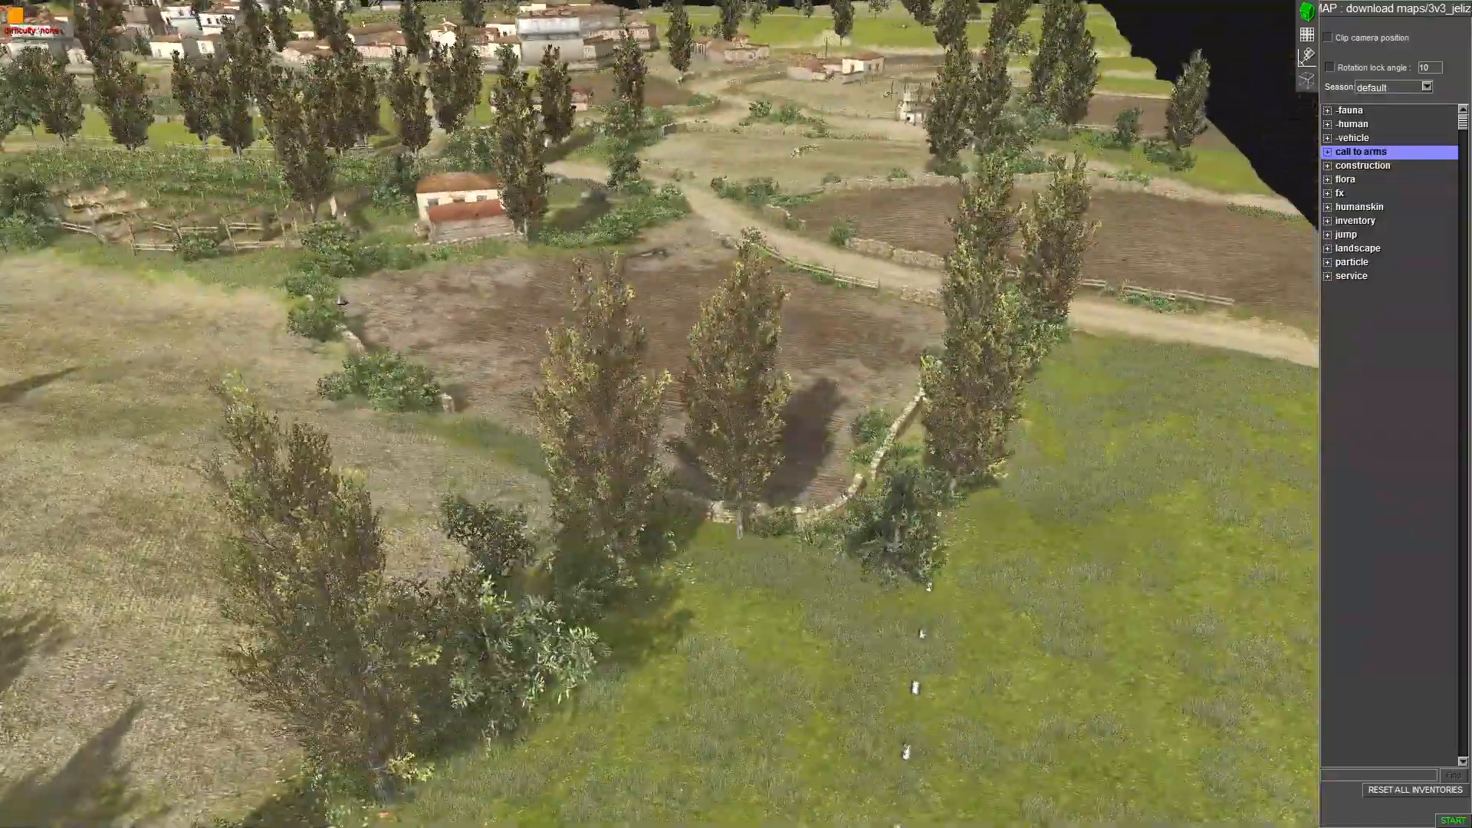
{"action": "middle_click_drag", "start_coordinate": [763, 259], "coordinate": [559, 157]}
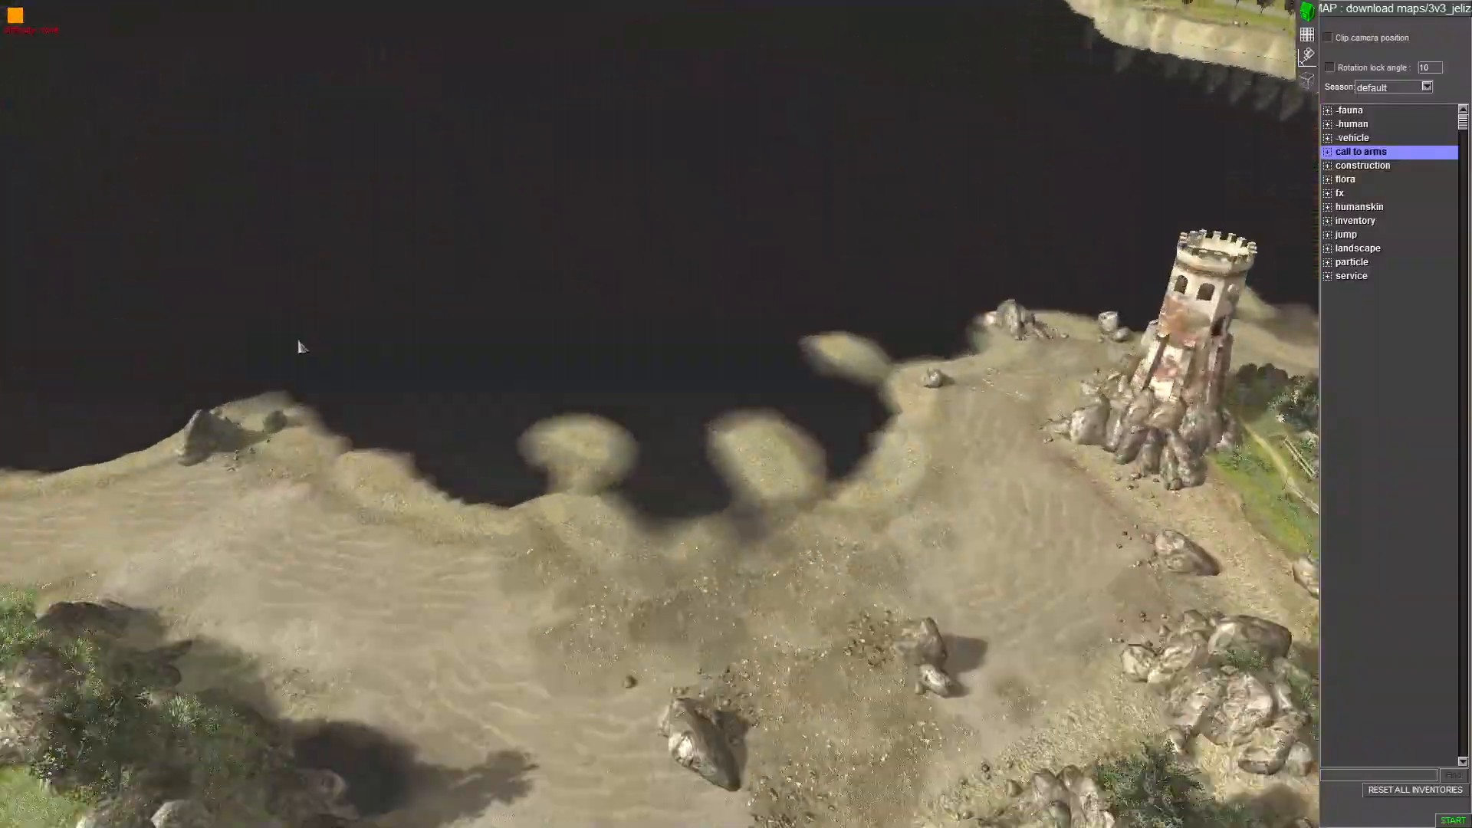
{"action": "middle_click_drag", "start_coordinate": [299, 342], "coordinate": [680, 354]}
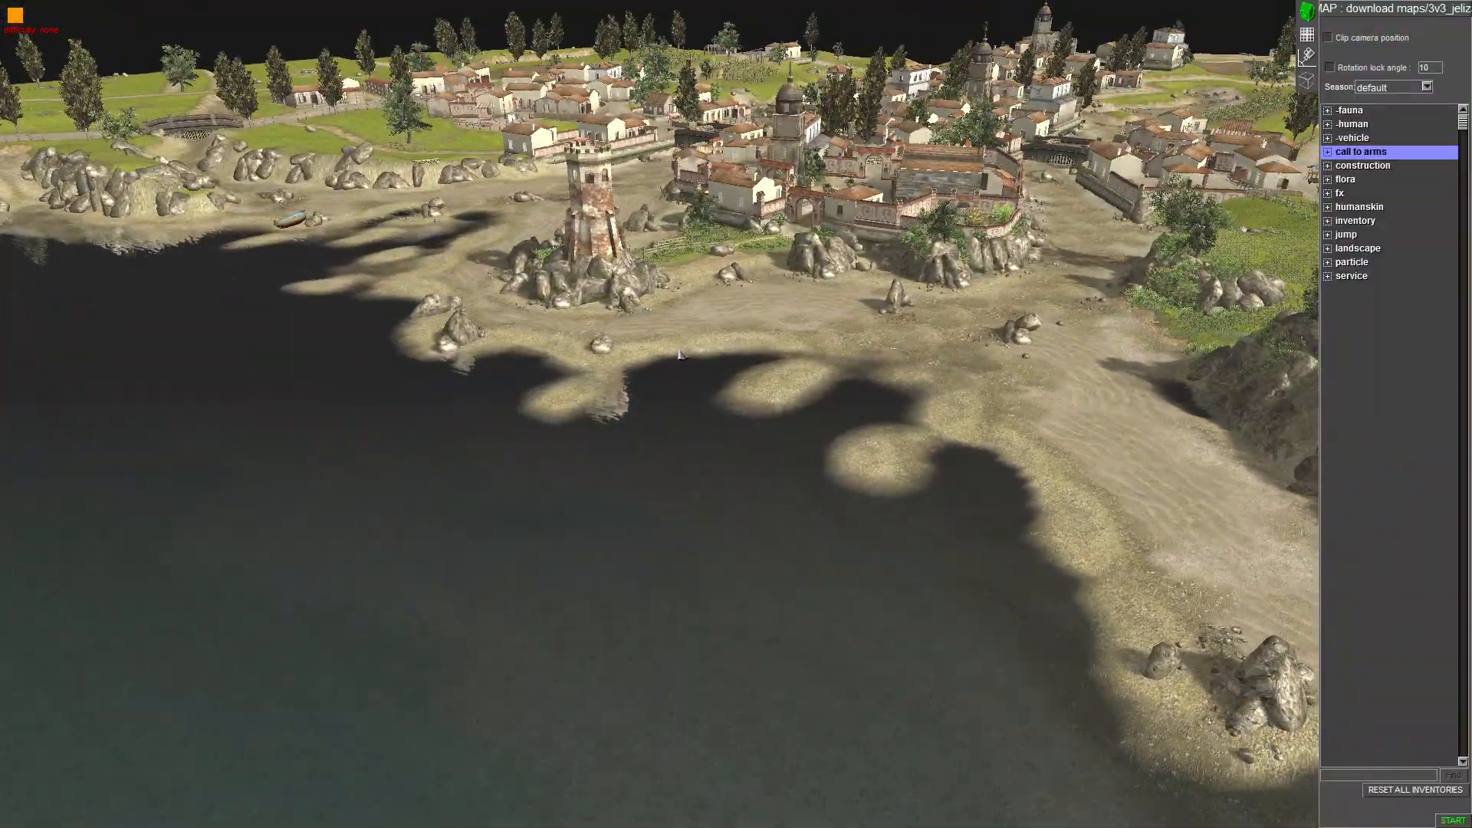
{"action": "middle_click_drag", "start_coordinate": [471, 396], "coordinate": [616, 379]}
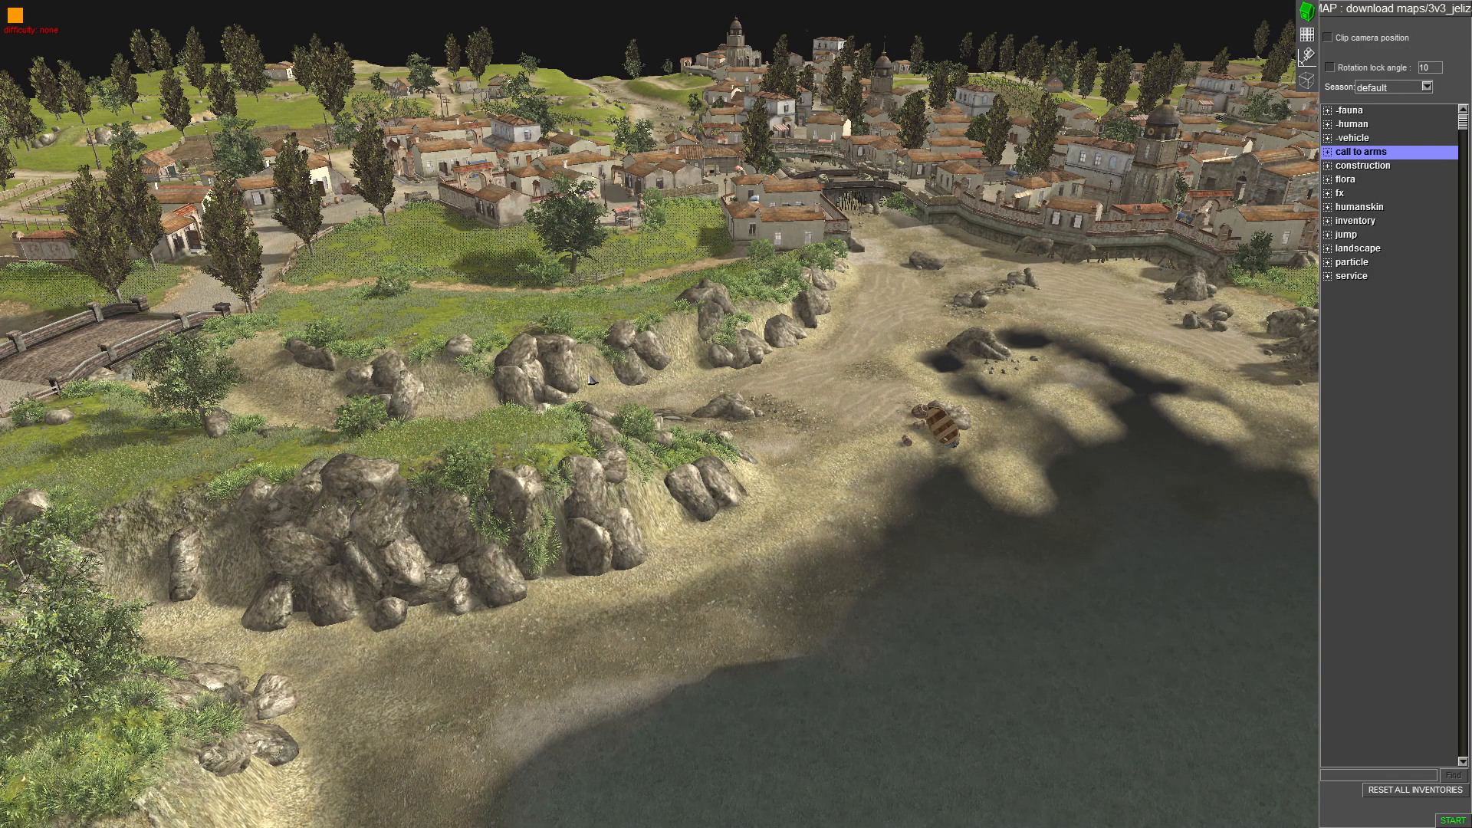
Inspect the outlying farms, dirt roads and the walled church quarter at the inland edge of the town
{"action": "mouse_move", "coordinate": [591, 2]}
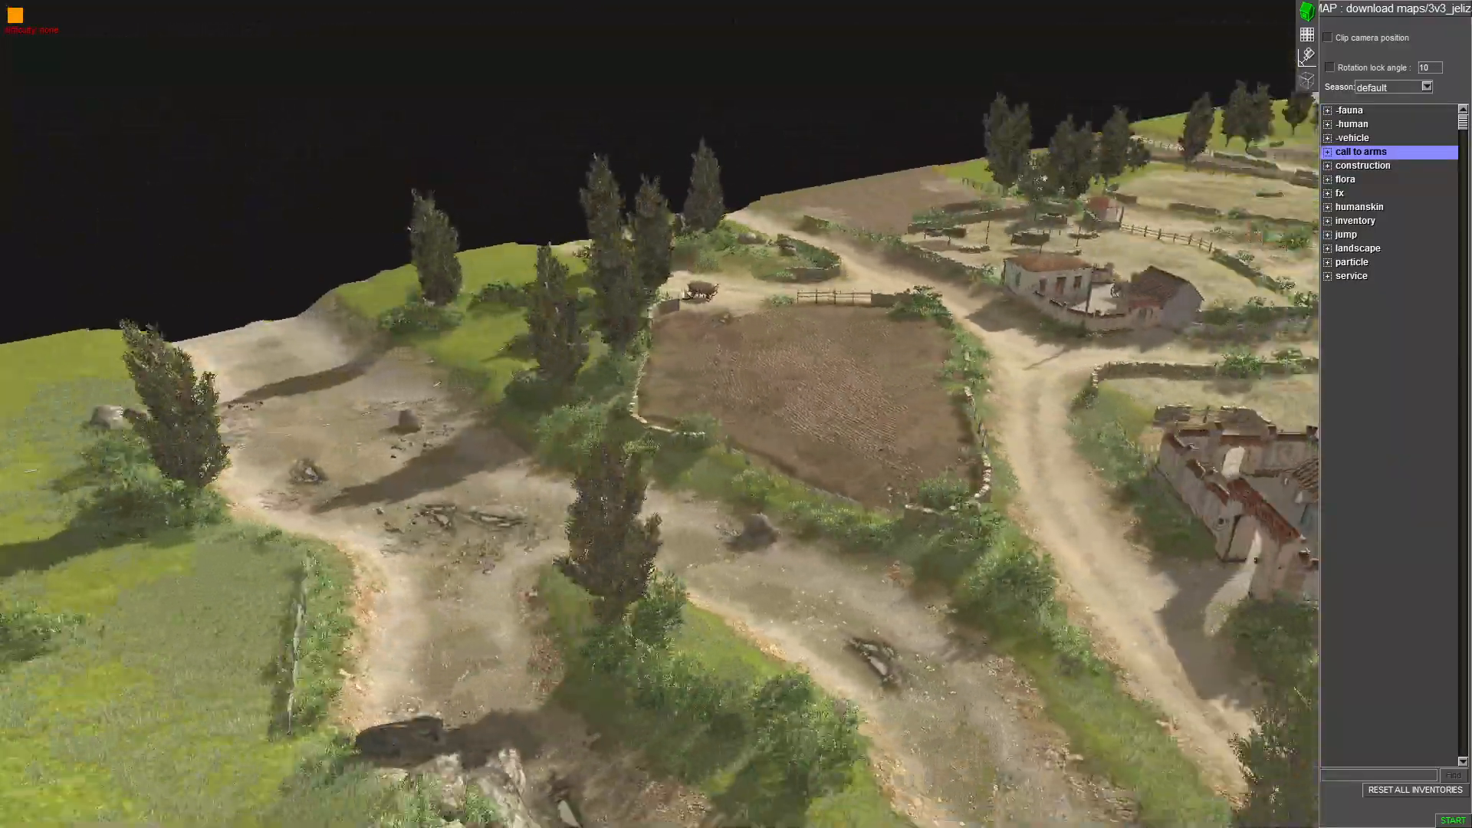
{"action": "middle_click_drag", "start_coordinate": [792, 354], "coordinate": [792, 354]}
{"action": "mouse_move", "coordinate": [674, 3]}
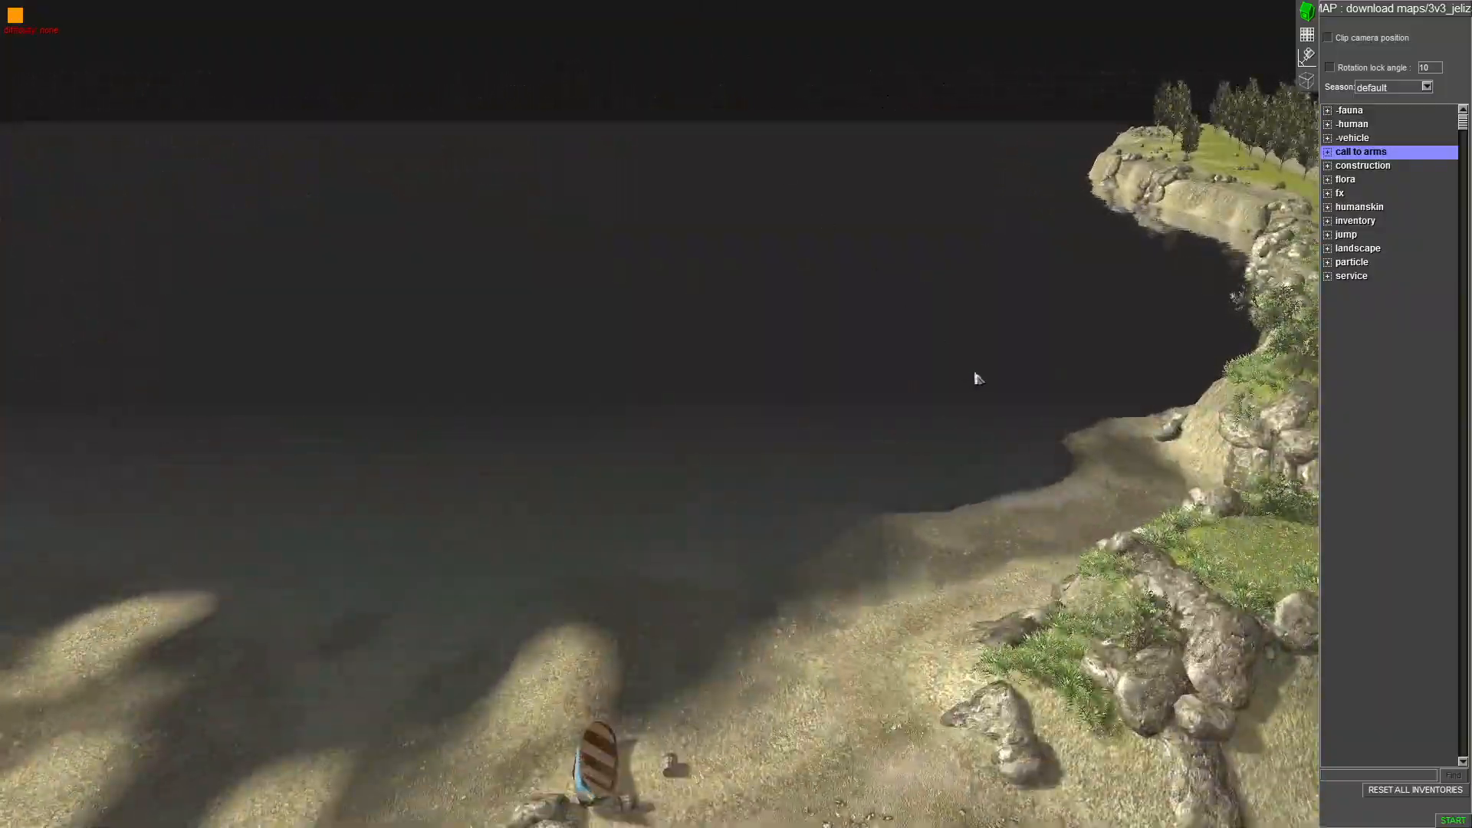
{"action": "middle_click_drag", "start_coordinate": [976, 378], "coordinate": [598, 387]}
{"action": "middle_click_drag", "start_coordinate": [565, 6], "coordinate": [3, 5]}
{"action": "mouse_move", "coordinate": [3, 4]}
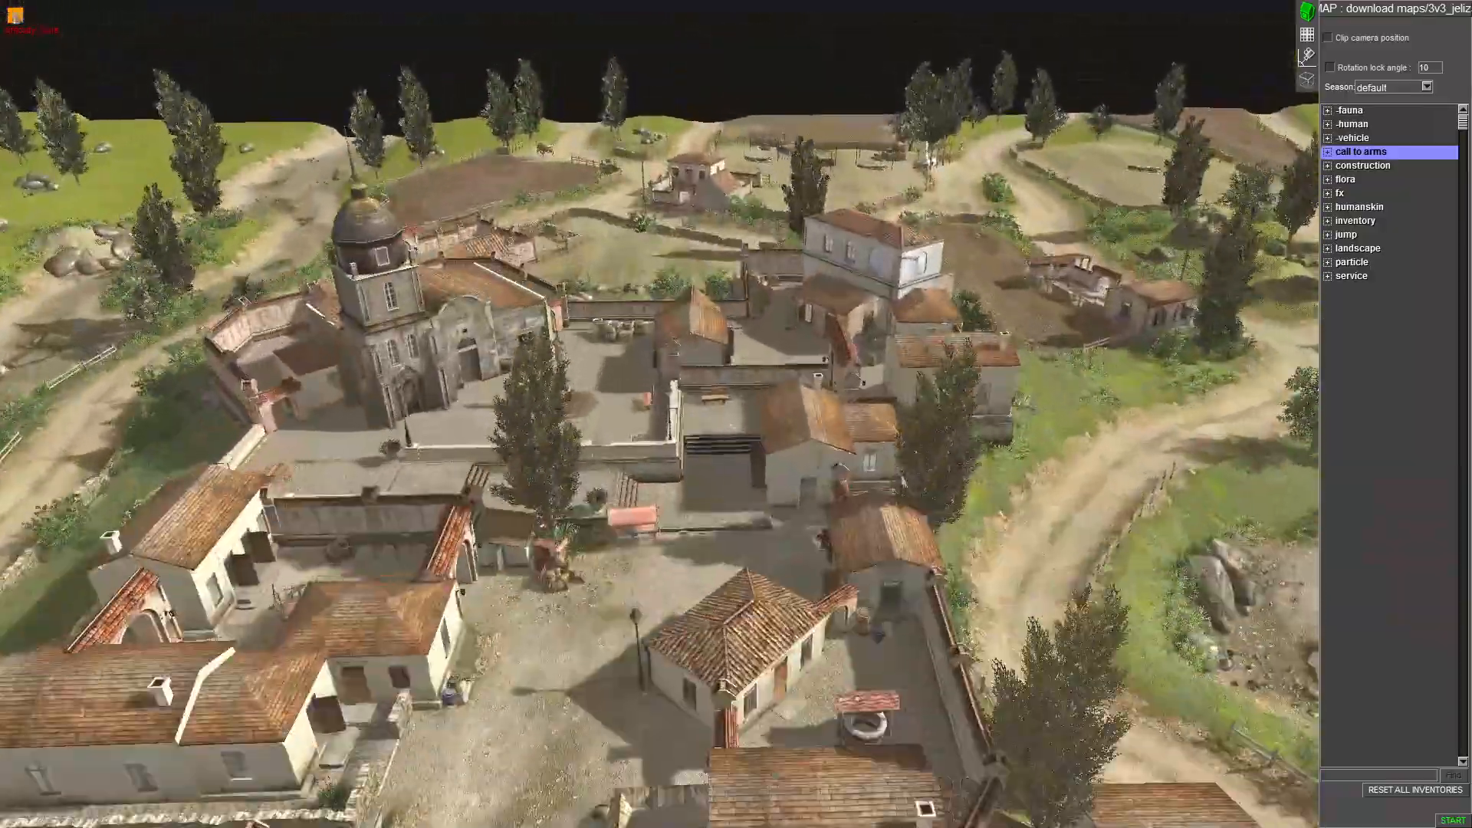
{"action": "middle_click_drag", "start_coordinate": [406, 456], "coordinate": [1093, 443]}
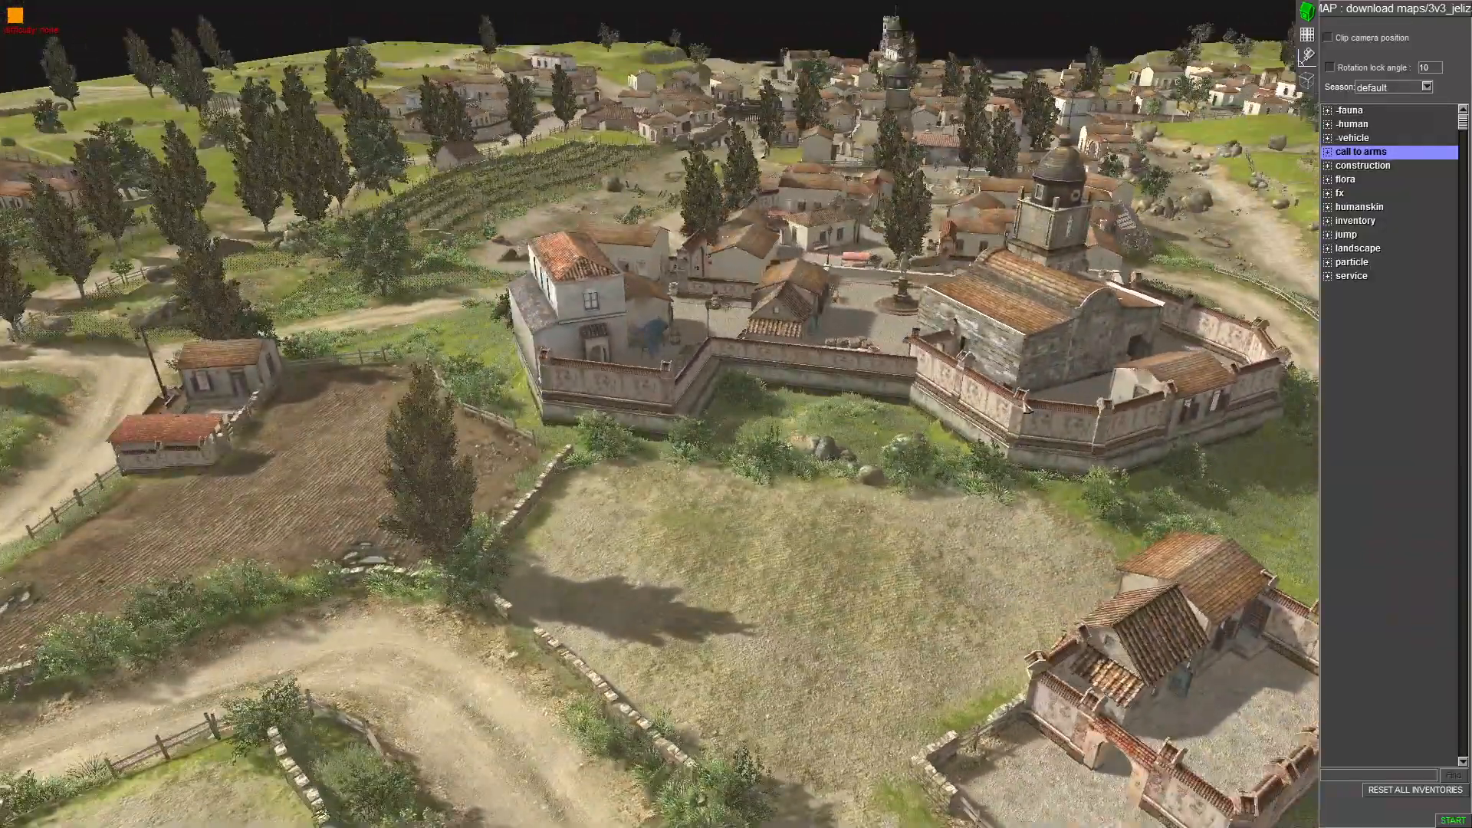
{"action": "middle_click_drag", "start_coordinate": [634, 427], "coordinate": [705, 414]}
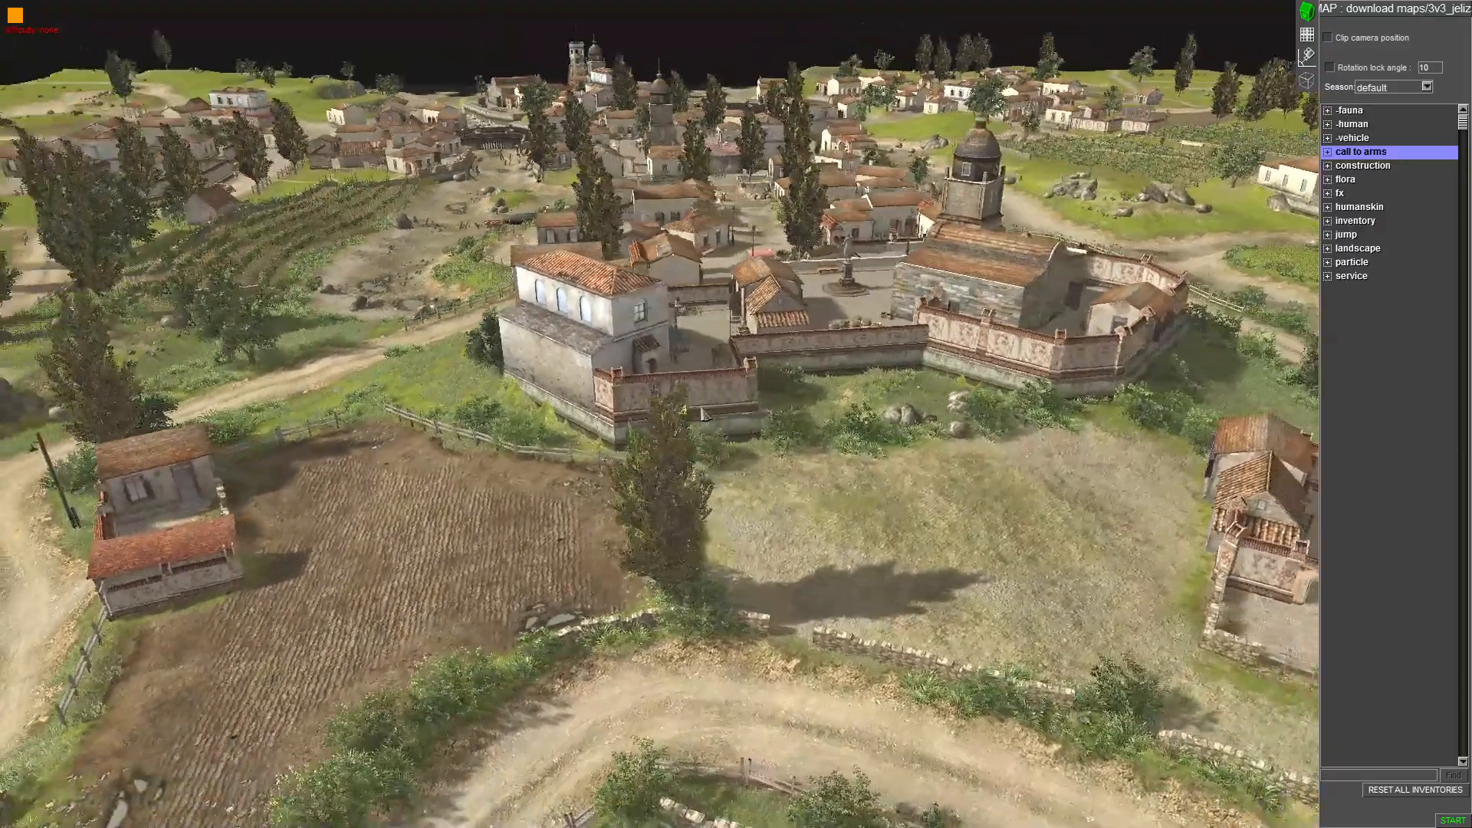
{"action": "mouse_move", "coordinate": [503, 6]}
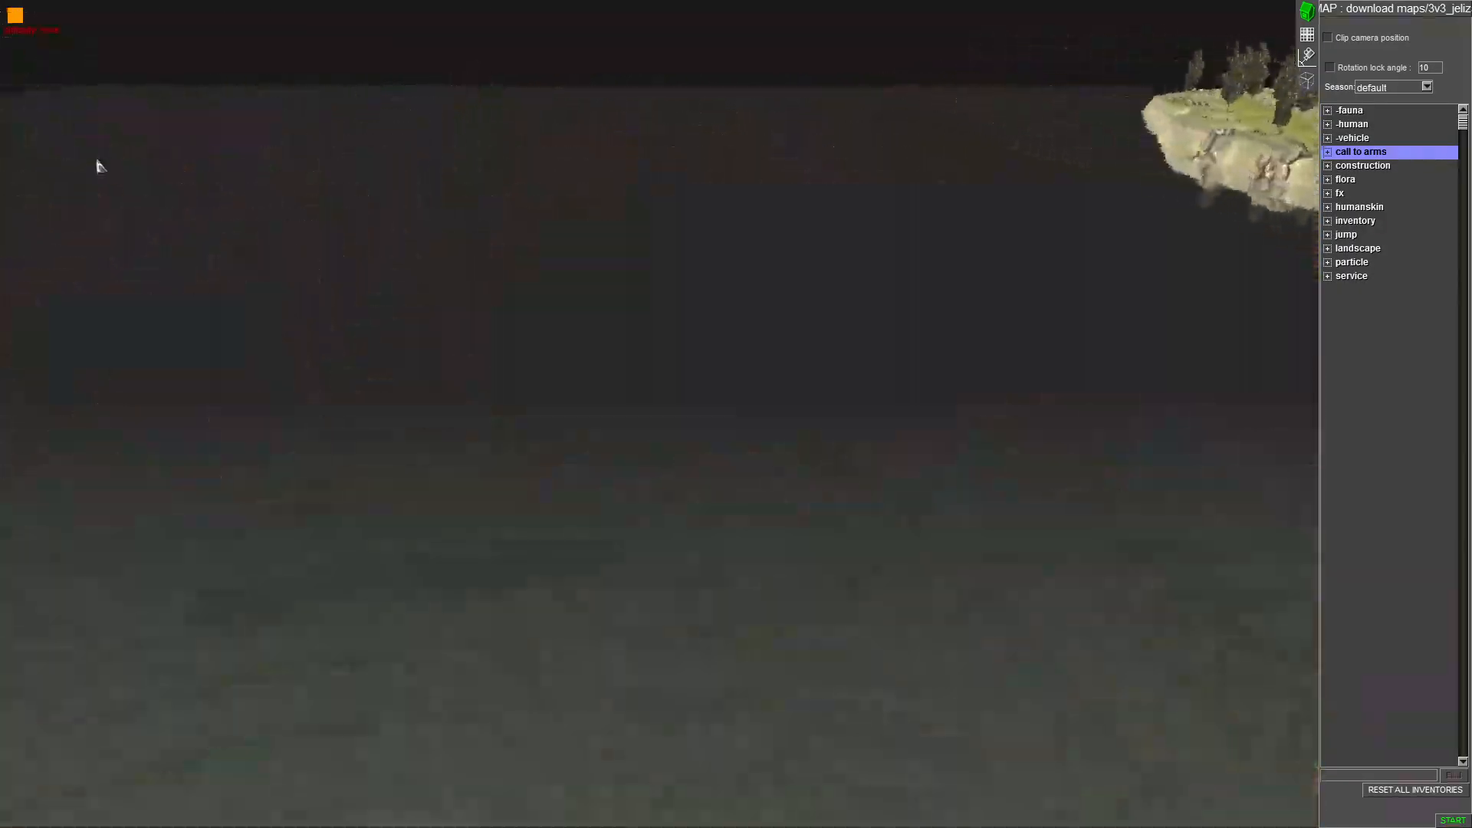
View the cliffs, beach and watchtower from the sea and from the grassy headland, with the town behind them
{"action": "middle_click_drag", "start_coordinate": [99, 164], "coordinate": [930, 397]}
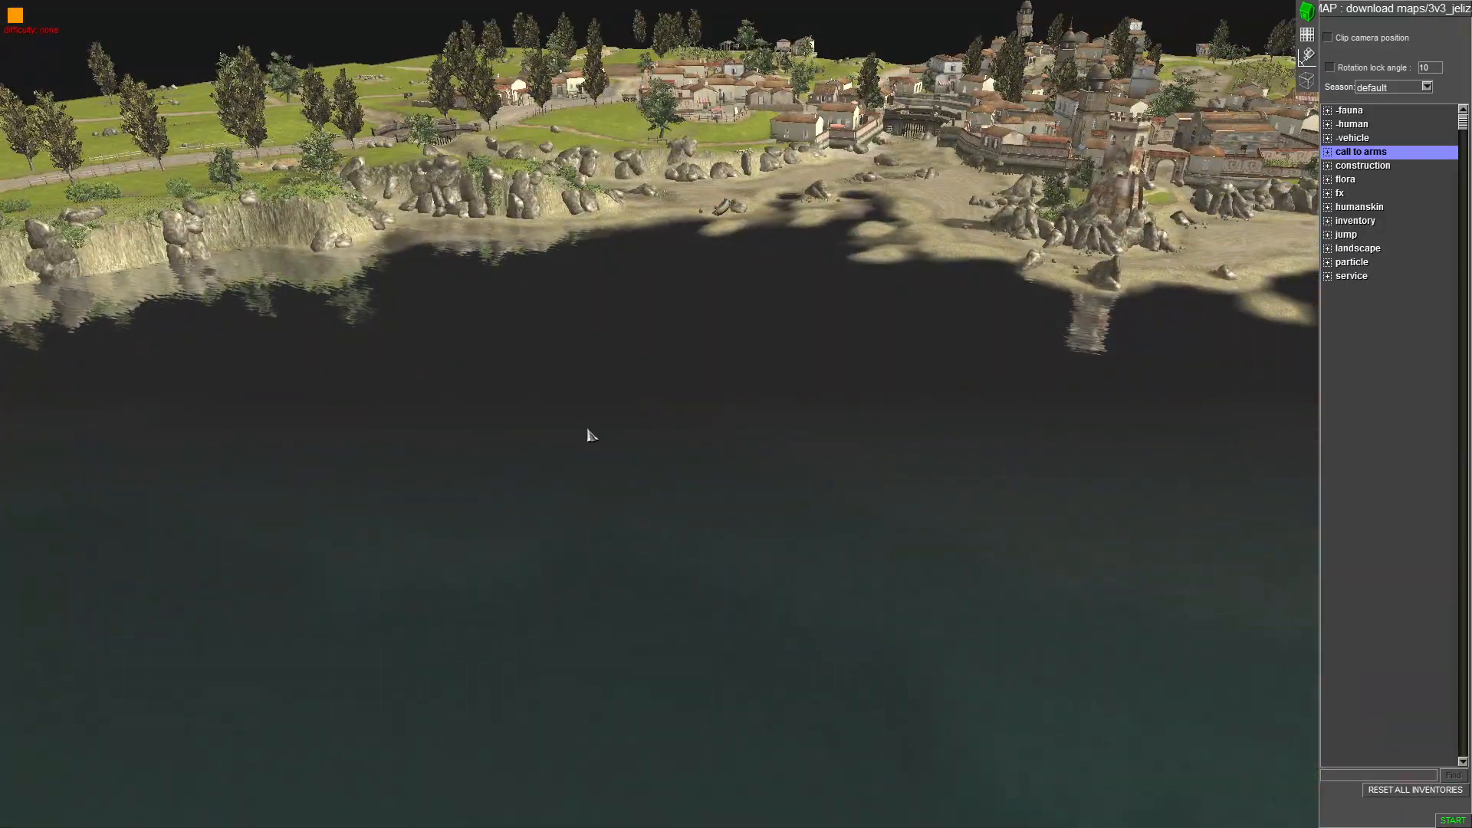
{"action": "middle_click_drag", "start_coordinate": [401, 483], "coordinate": [611, 481]}
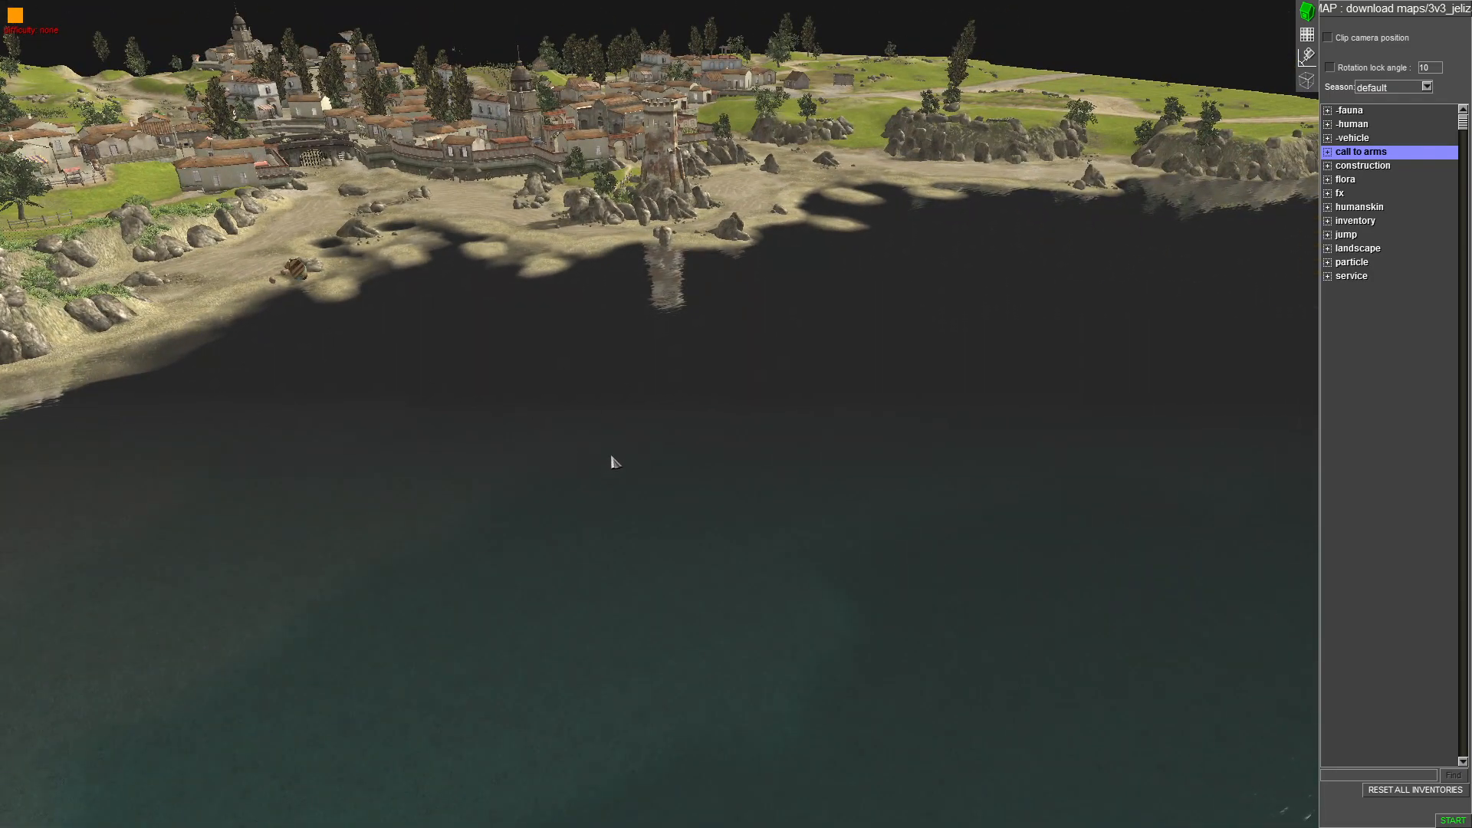
{"action": "scroll", "coordinate": [635, 345], "scroll_direction": "up", "scroll_amount": 5}
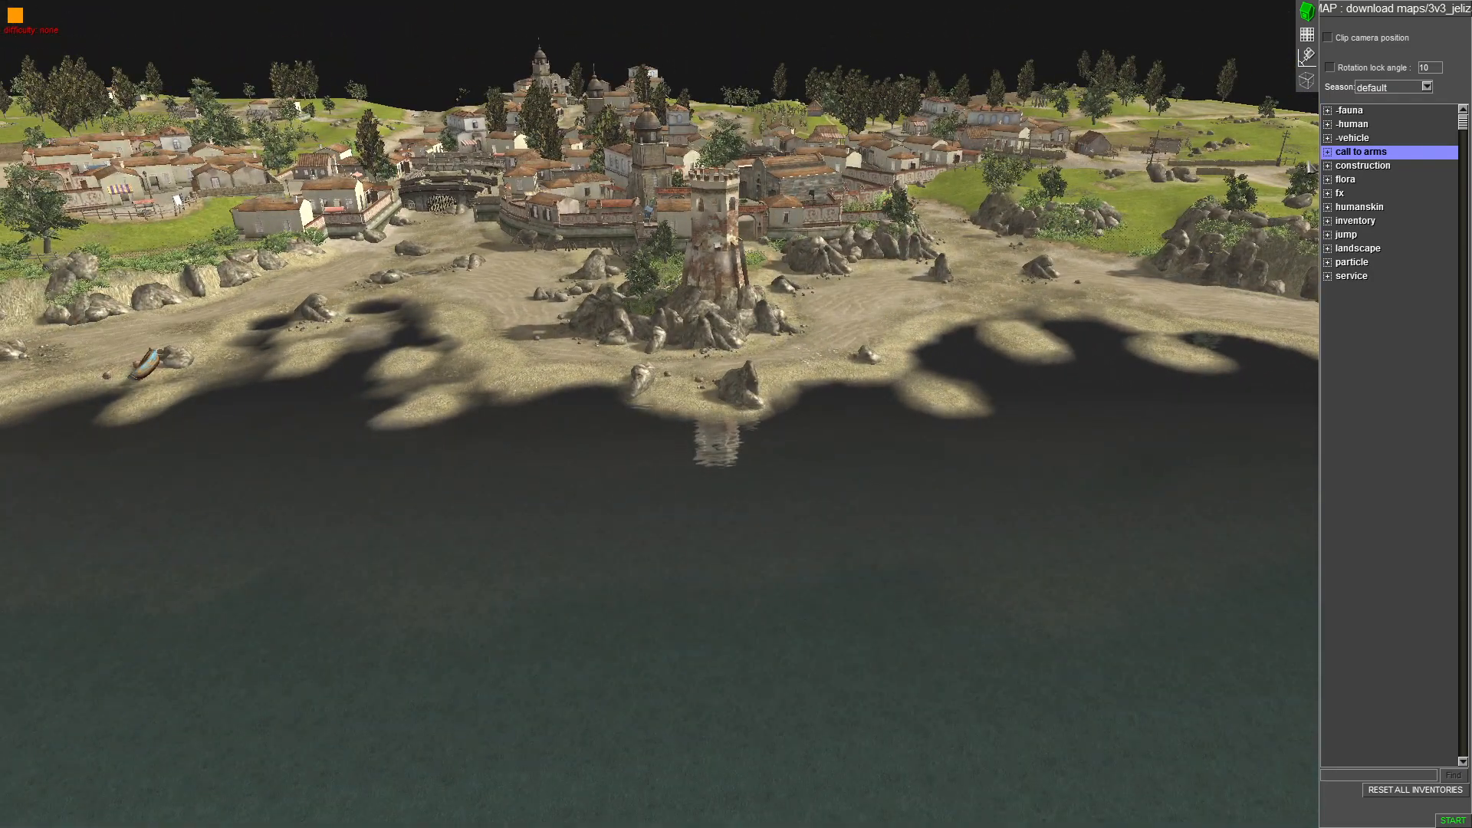
{"action": "middle_click_drag", "start_coordinate": [784, 249], "coordinate": [516, 277]}
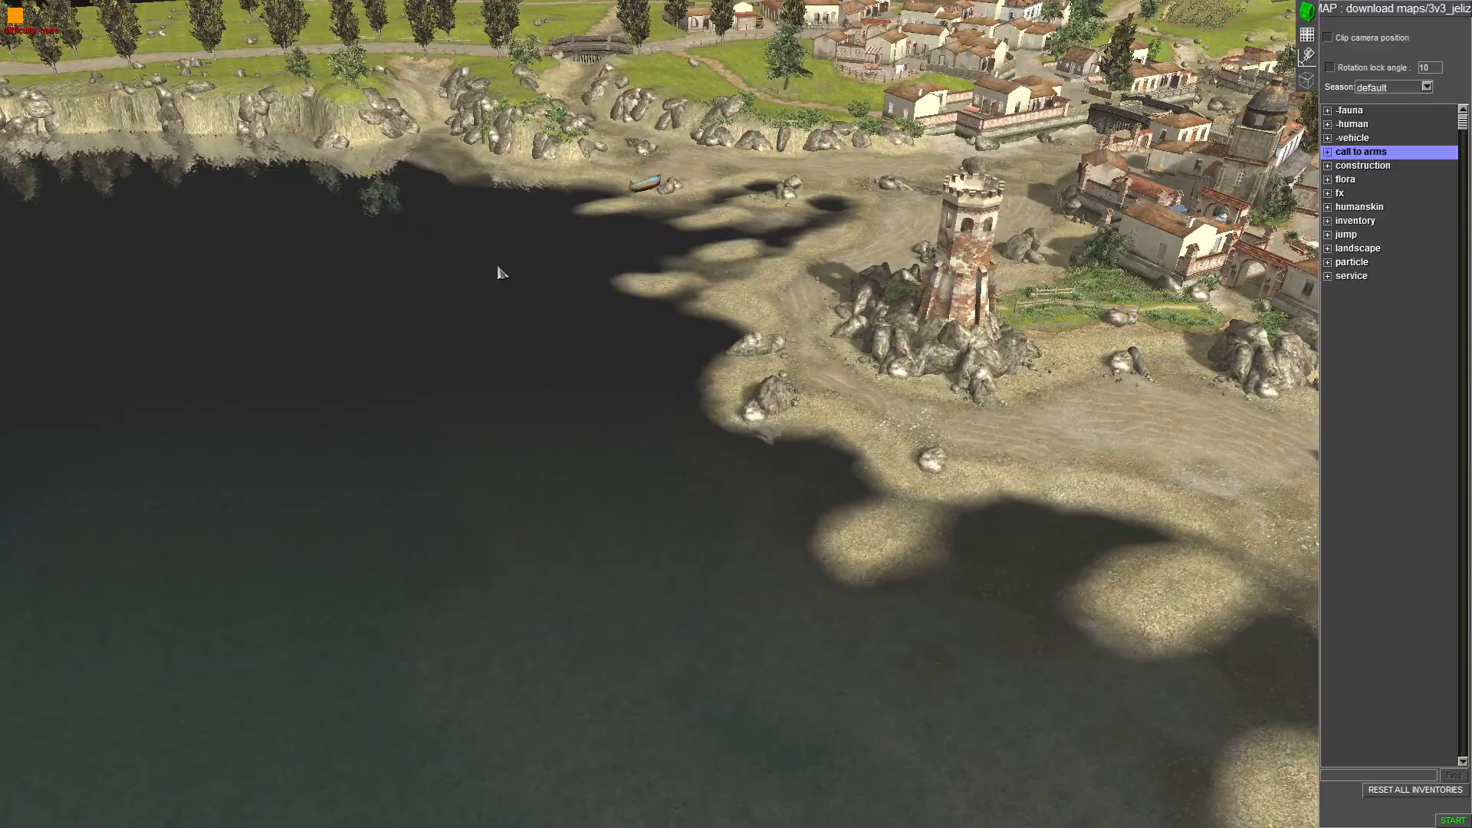
{"action": "scroll", "coordinate": [388, 197], "scroll_direction": "up", "scroll_amount": 5}
{"action": "mouse_move", "coordinate": [217, 6]}
{"action": "middle_click_drag", "start_coordinate": [429, 368], "coordinate": [810, 360]}
{"action": "mouse_move", "coordinate": [719, 6]}
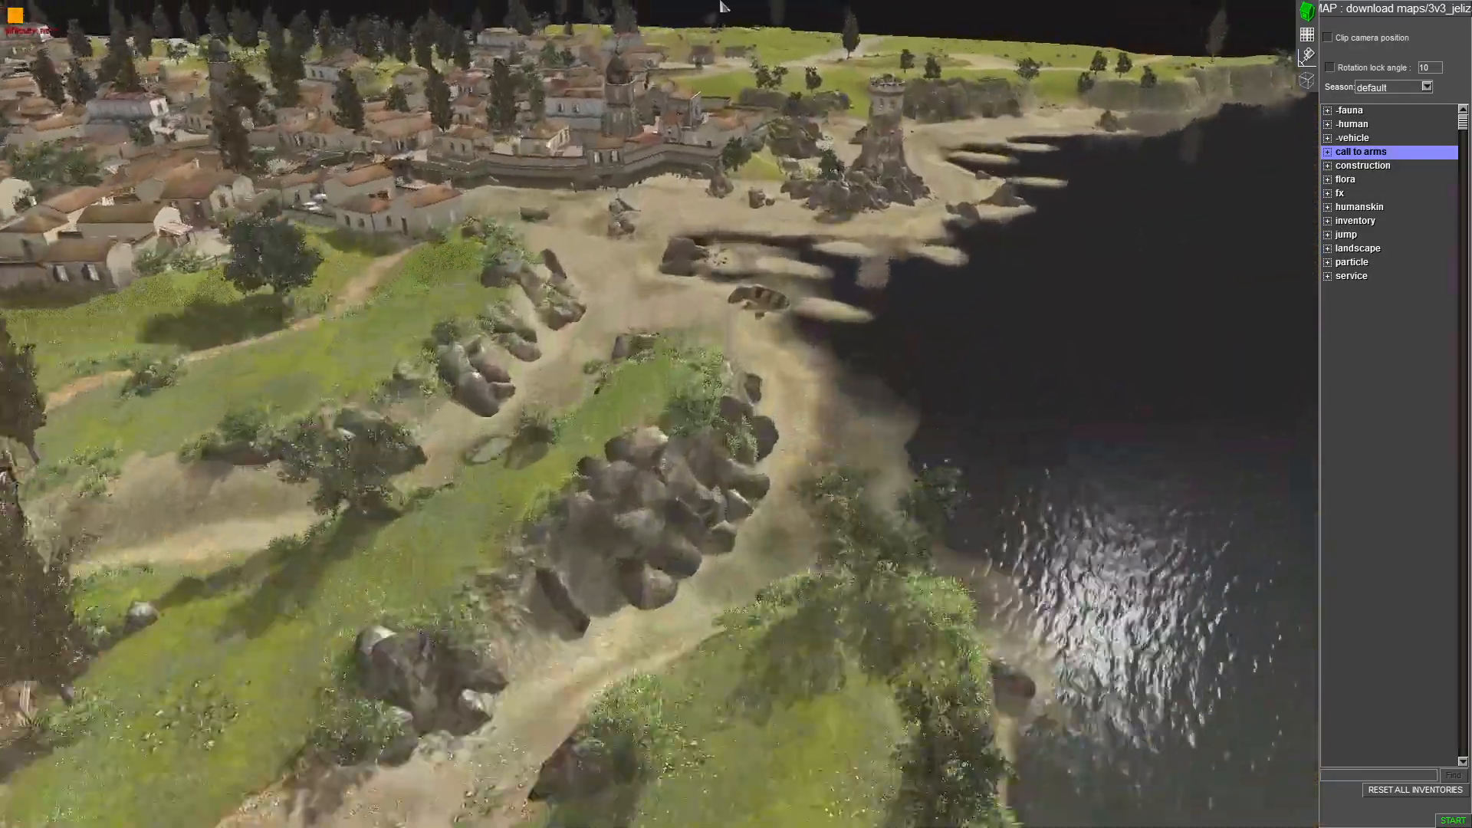
{"action": "middle_click_drag", "start_coordinate": [719, 230], "coordinate": [674, 336]}
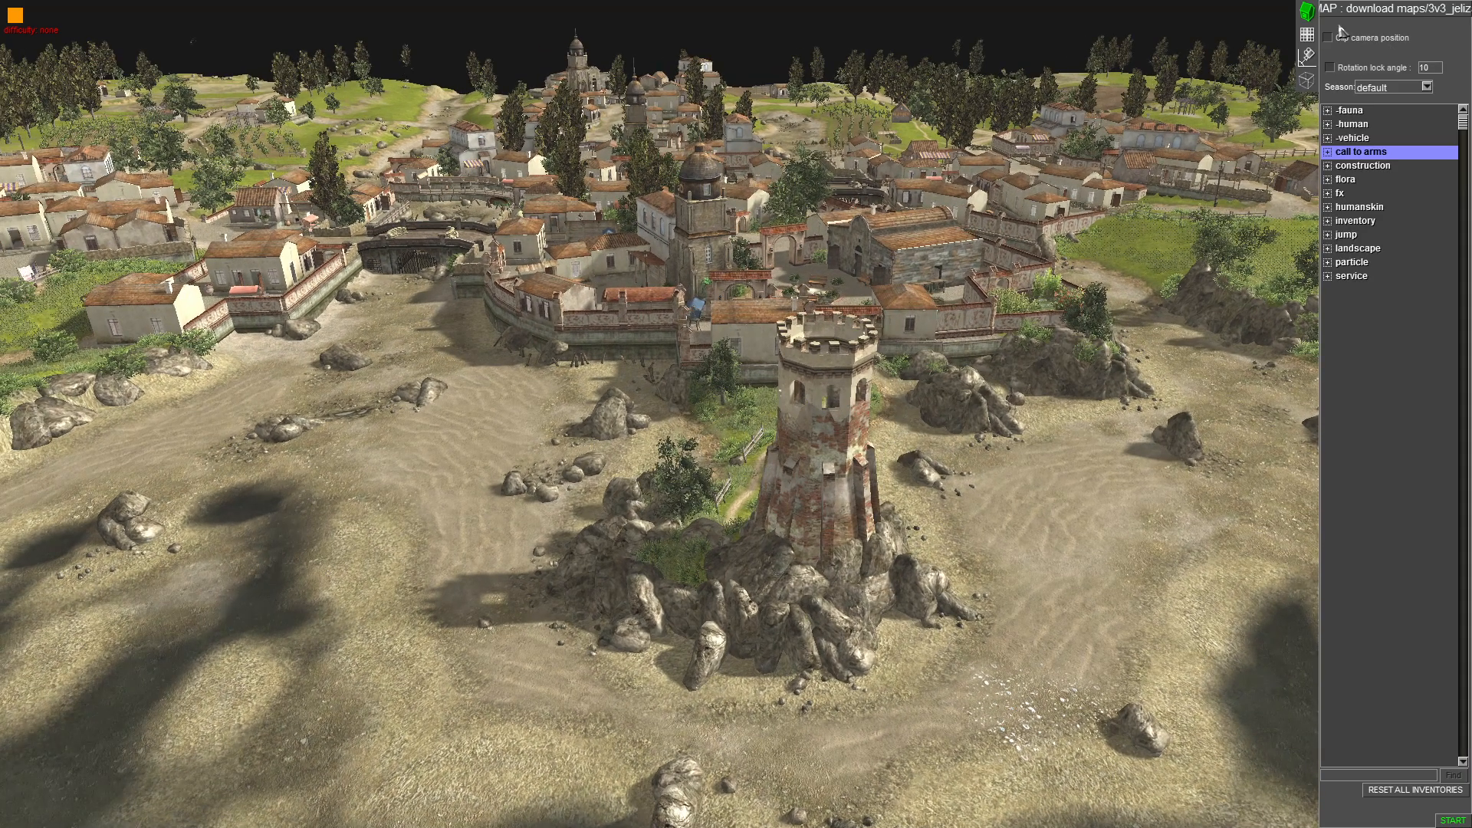
Open the 01 desert airfield map from the wwii maps folder
{"action": "left_click", "coordinate": [1359, 11]}
{"action": "left_click", "coordinate": [734, 427]}
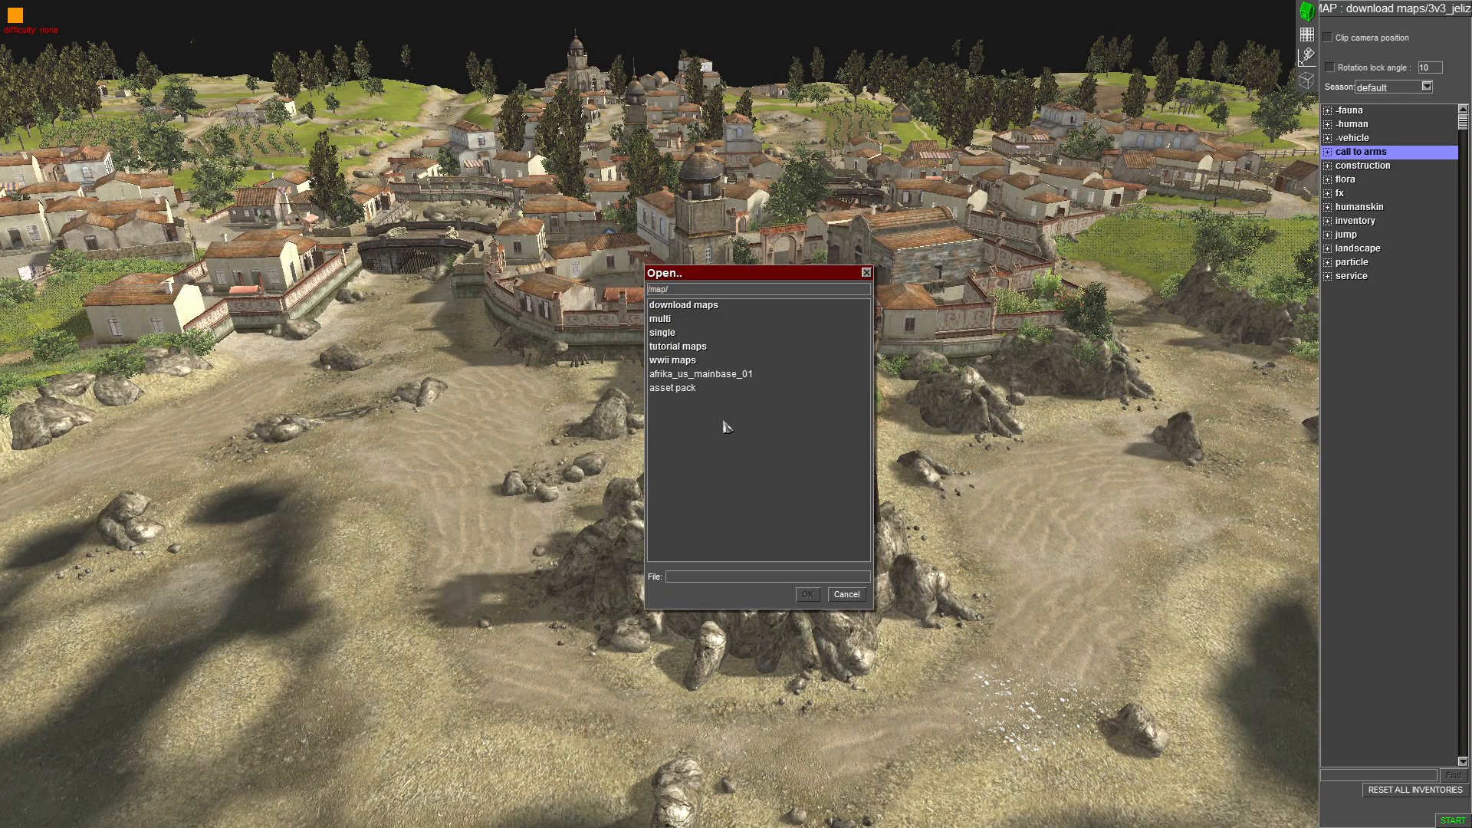
{"action": "double_click", "coordinate": [672, 360]}
{"action": "double_click", "coordinate": [680, 319]}
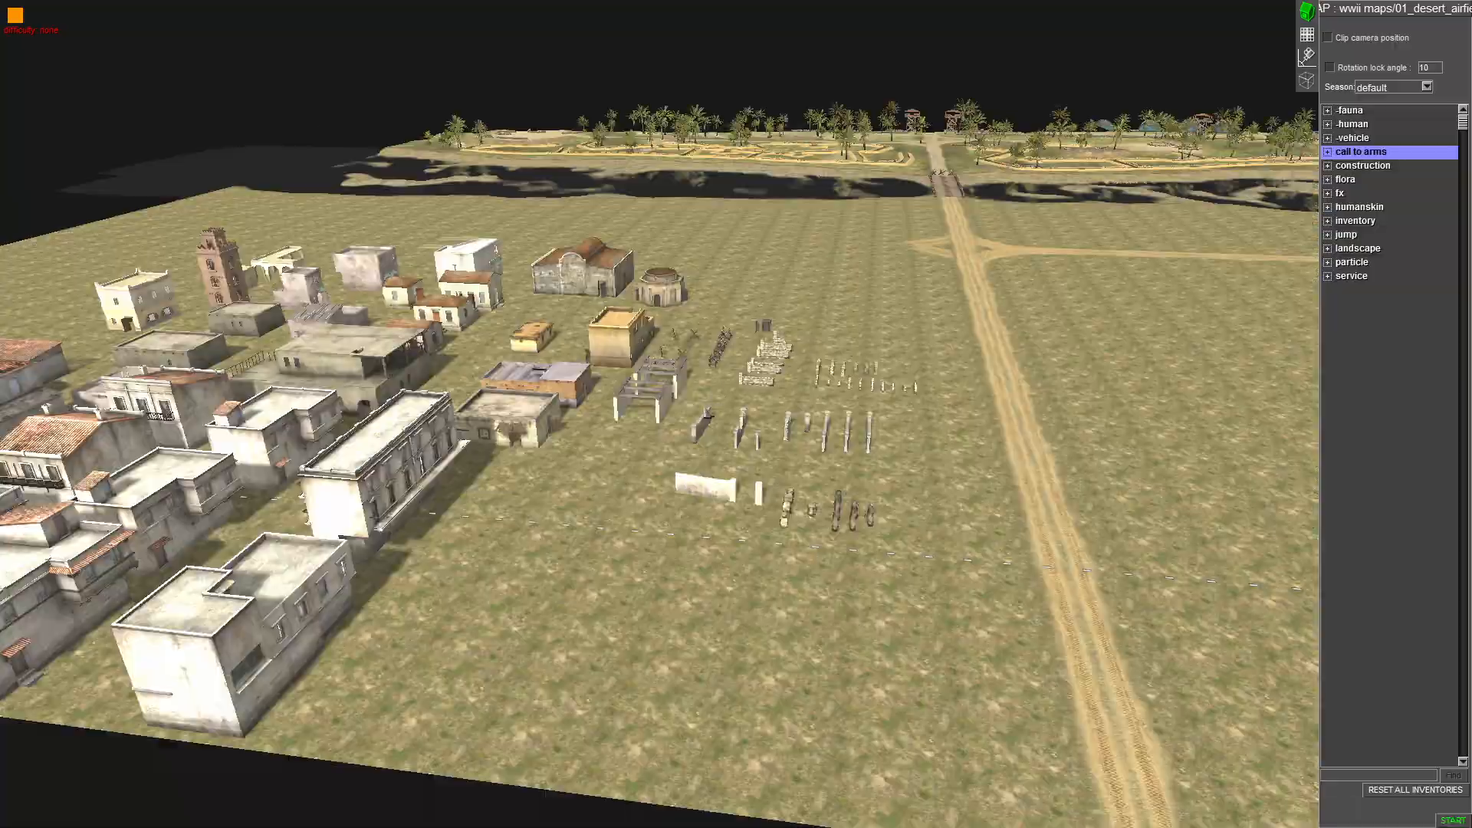
Examine the desert map's airfield, hangars, river bridge and the rows of buildings and wall pieces laid out on open ground
{"action": "mouse_move", "coordinate": [769, 7]}
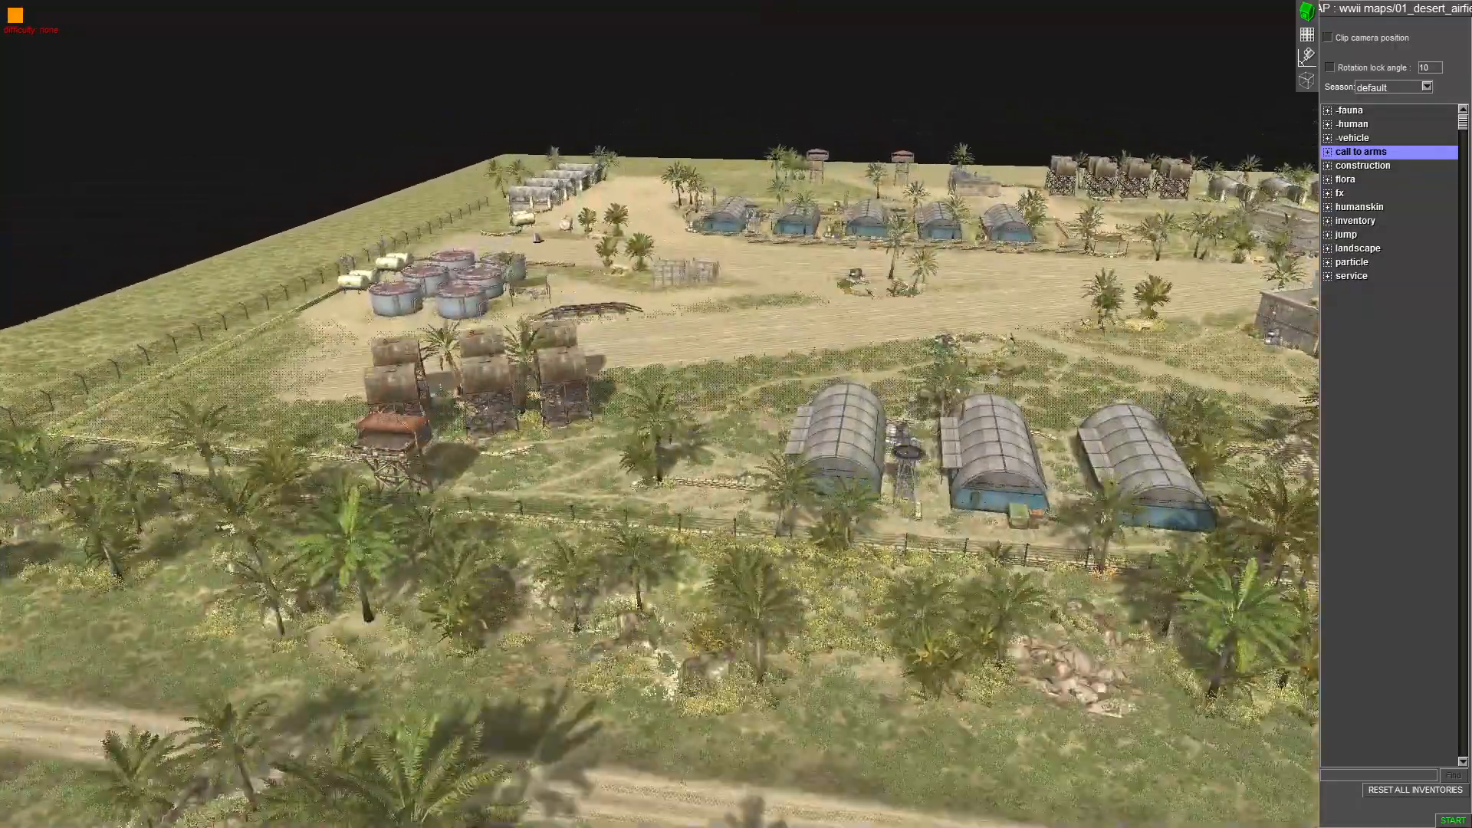
{"action": "middle_click_drag", "start_coordinate": [769, 6], "coordinate": [800, 256]}
{"action": "mouse_move", "coordinate": [684, 6]}
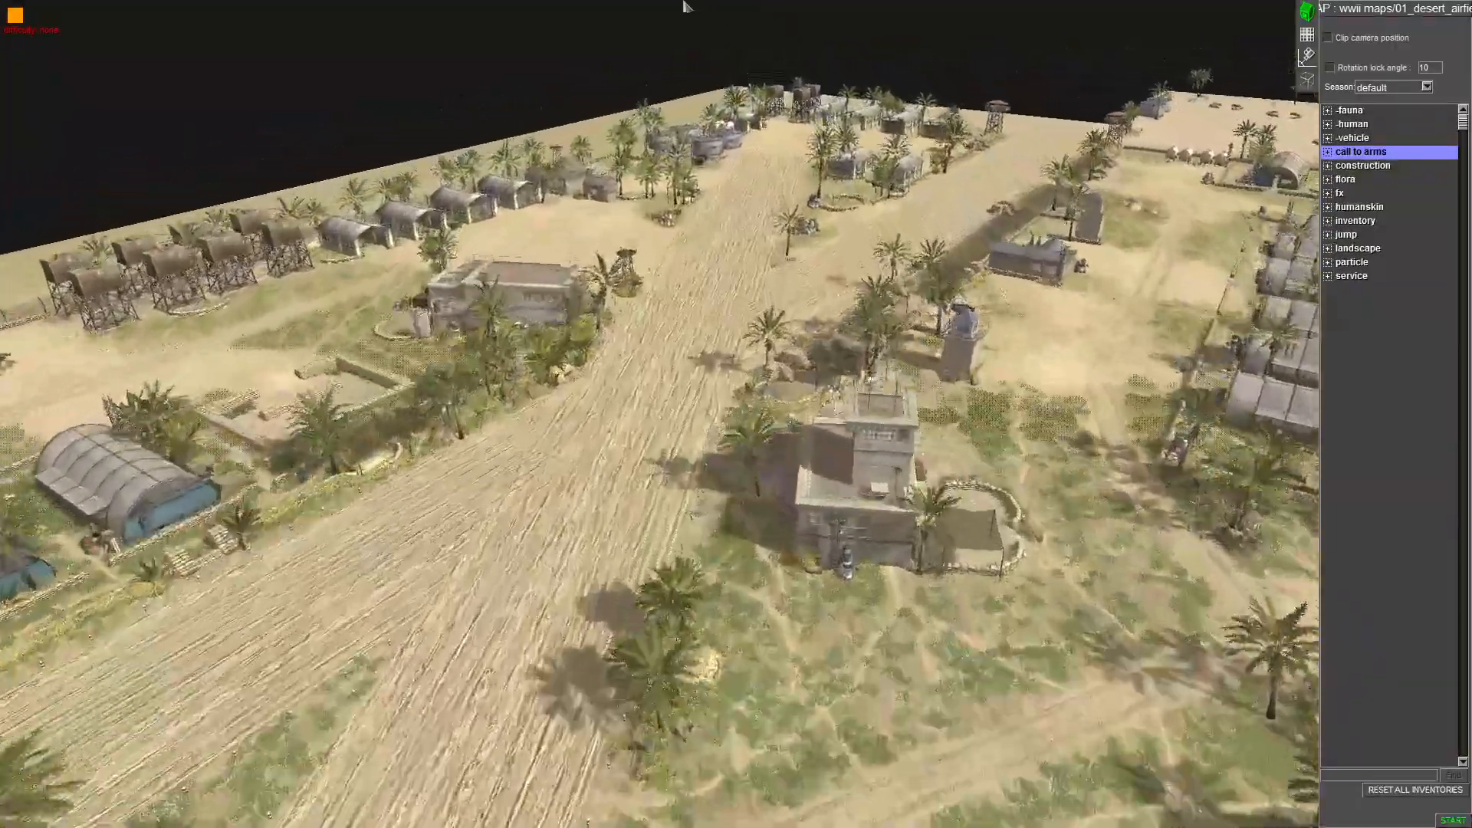
{"action": "middle_click_drag", "start_coordinate": [683, 7], "coordinate": [844, 6]}
{"action": "mouse_move", "coordinate": [376, 6]}
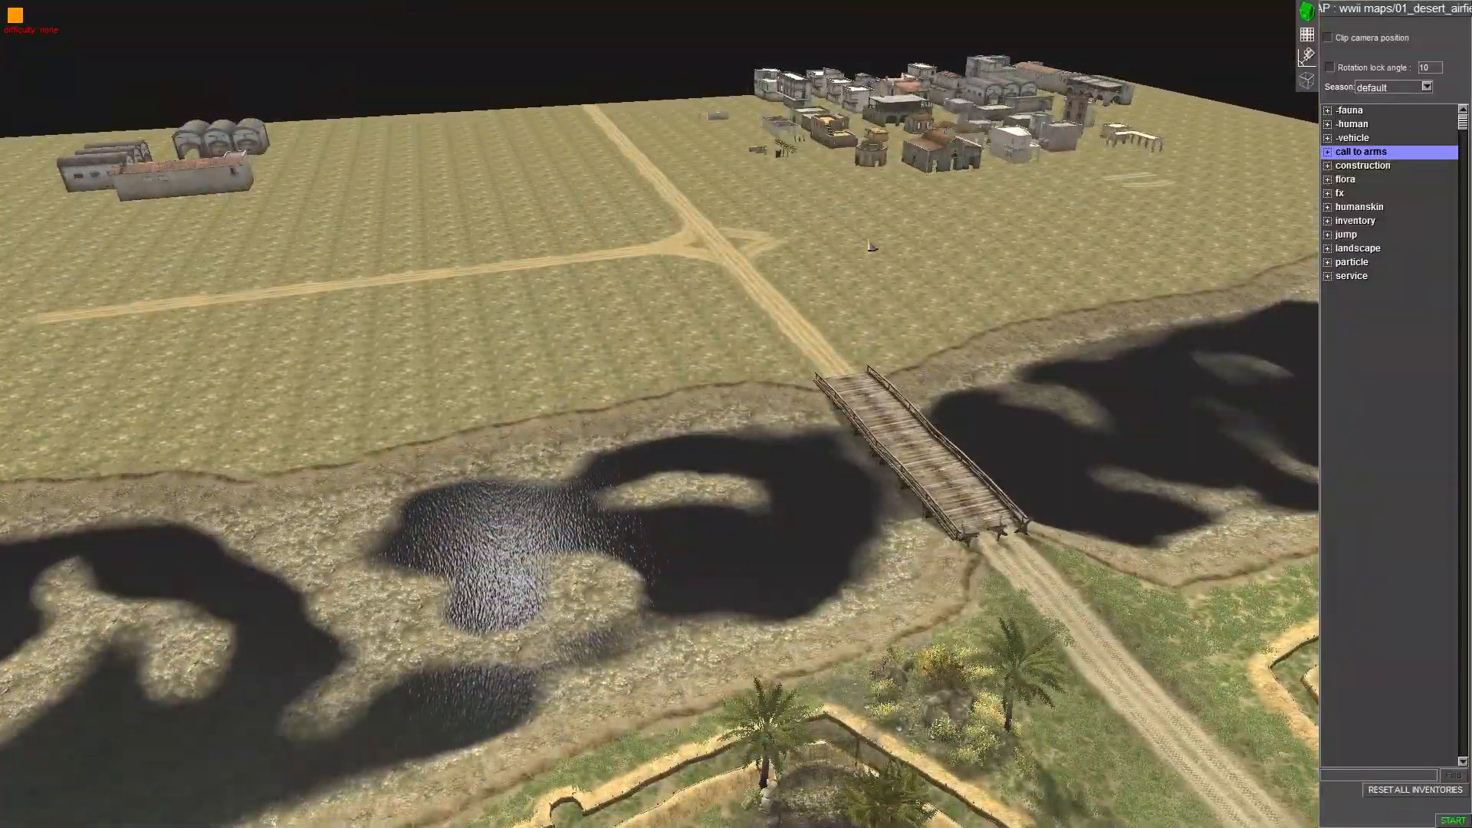
{"action": "mouse_move", "coordinate": [644, 6]}
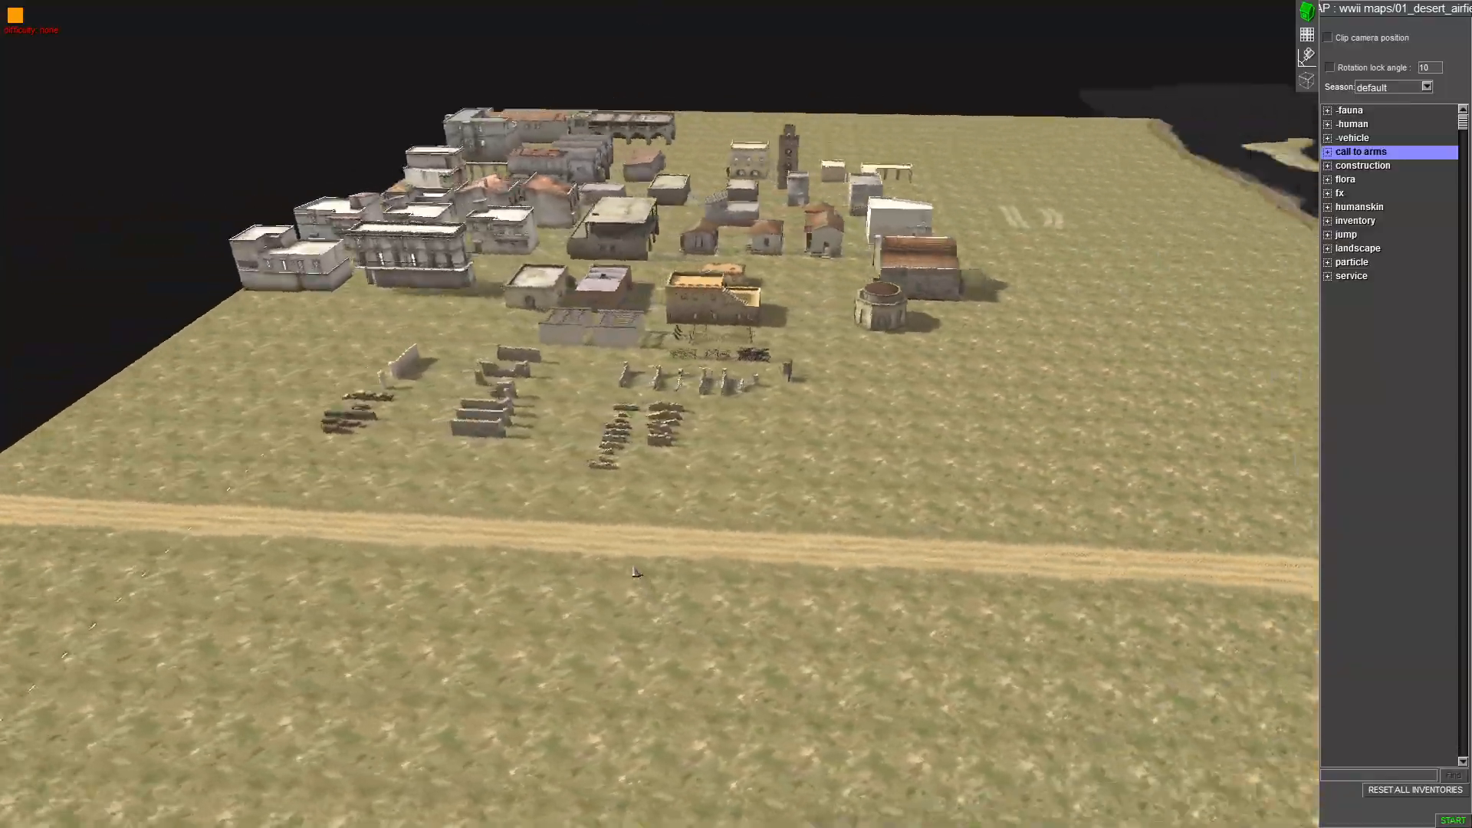
{"action": "middle_click_drag", "start_coordinate": [635, 571], "coordinate": [1007, 564]}
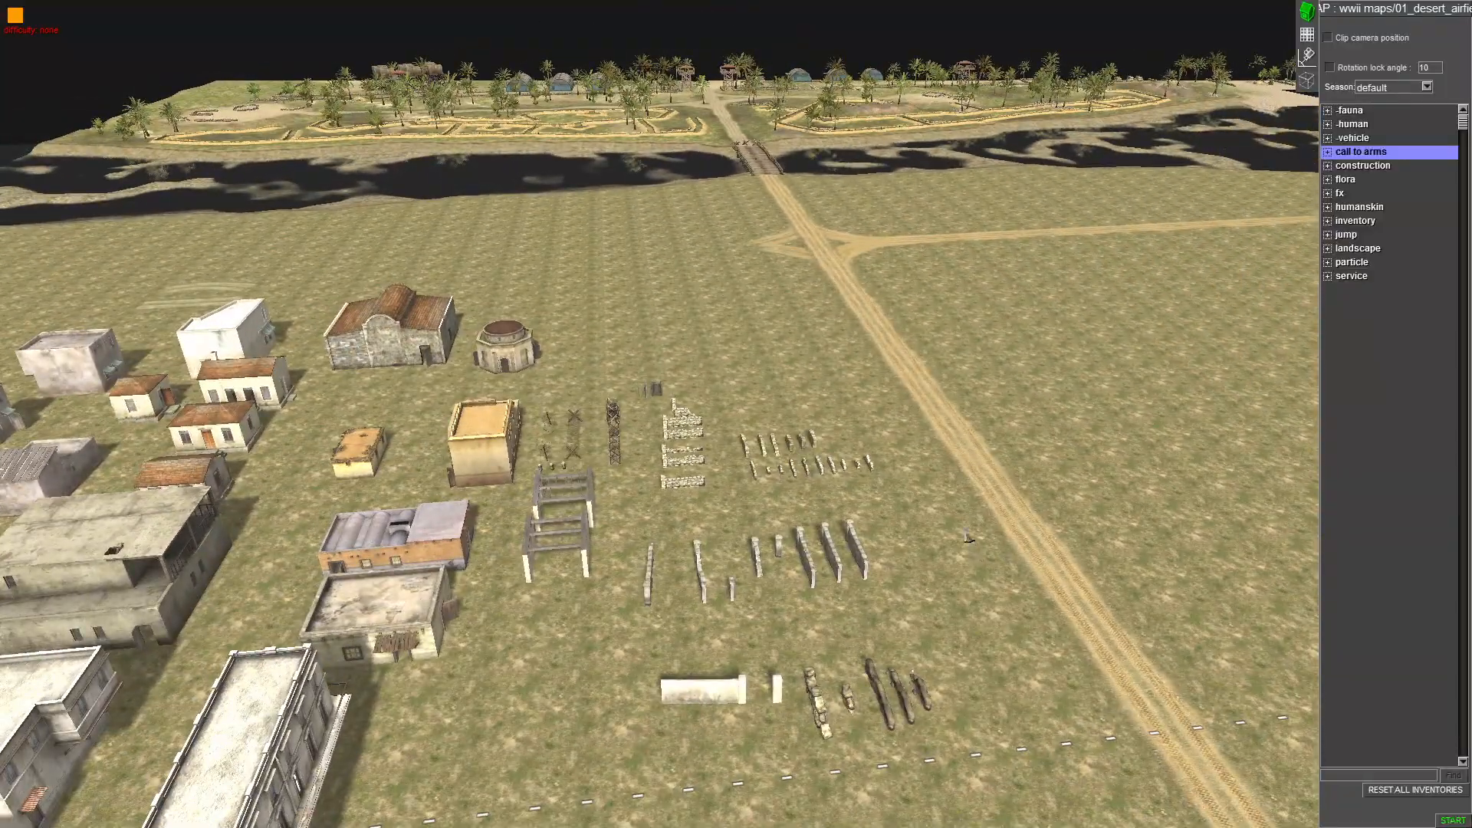
Survey the airfield's hangars and watchtowers, and the wooden river bridge leading to the trench lines
{"action": "mouse_move", "coordinate": [663, 7]}
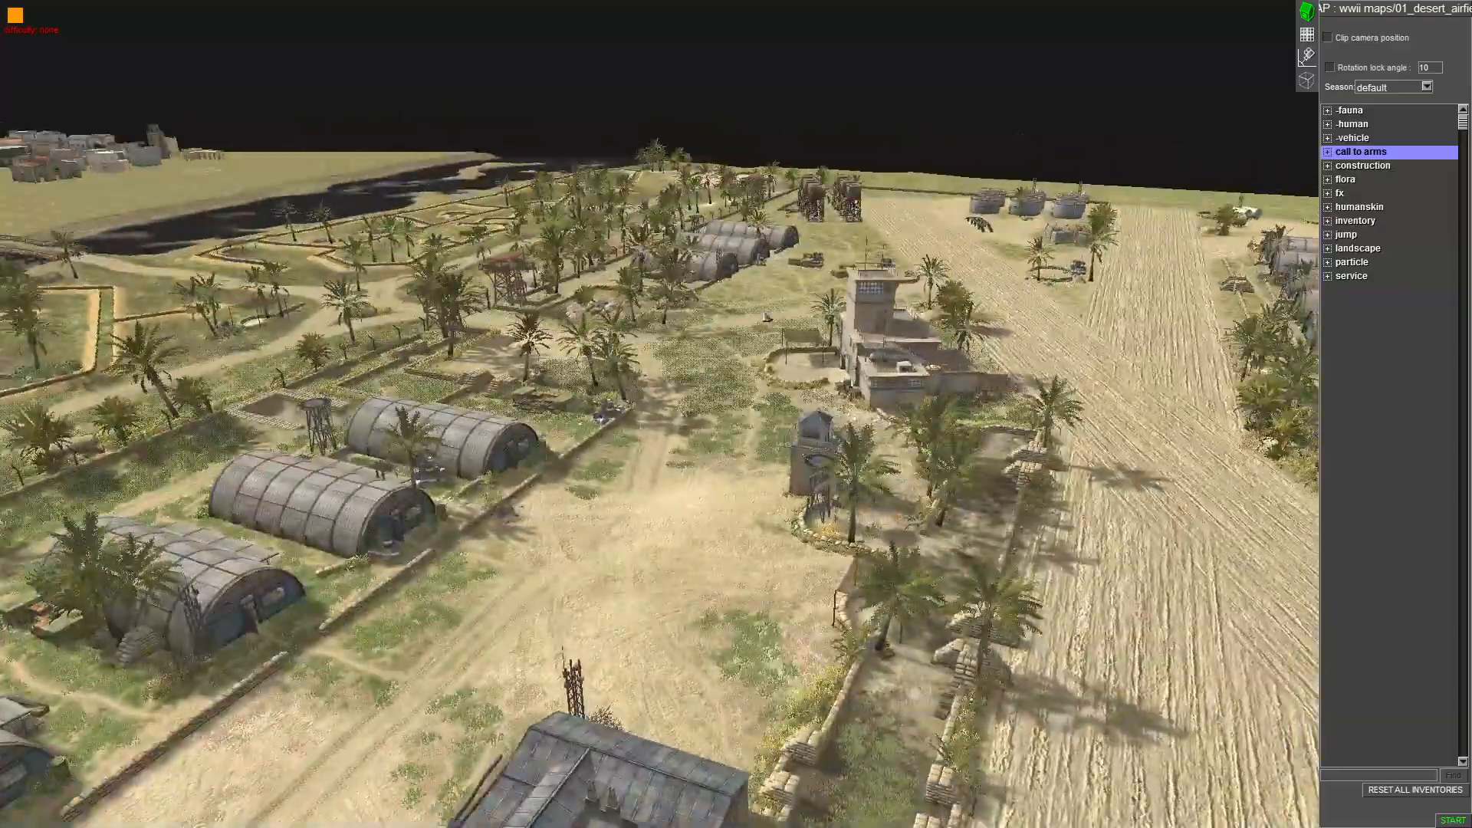
{"action": "middle_click_drag", "start_coordinate": [767, 316], "coordinate": [734, 329]}
{"action": "mouse_move", "coordinate": [53, 6]}
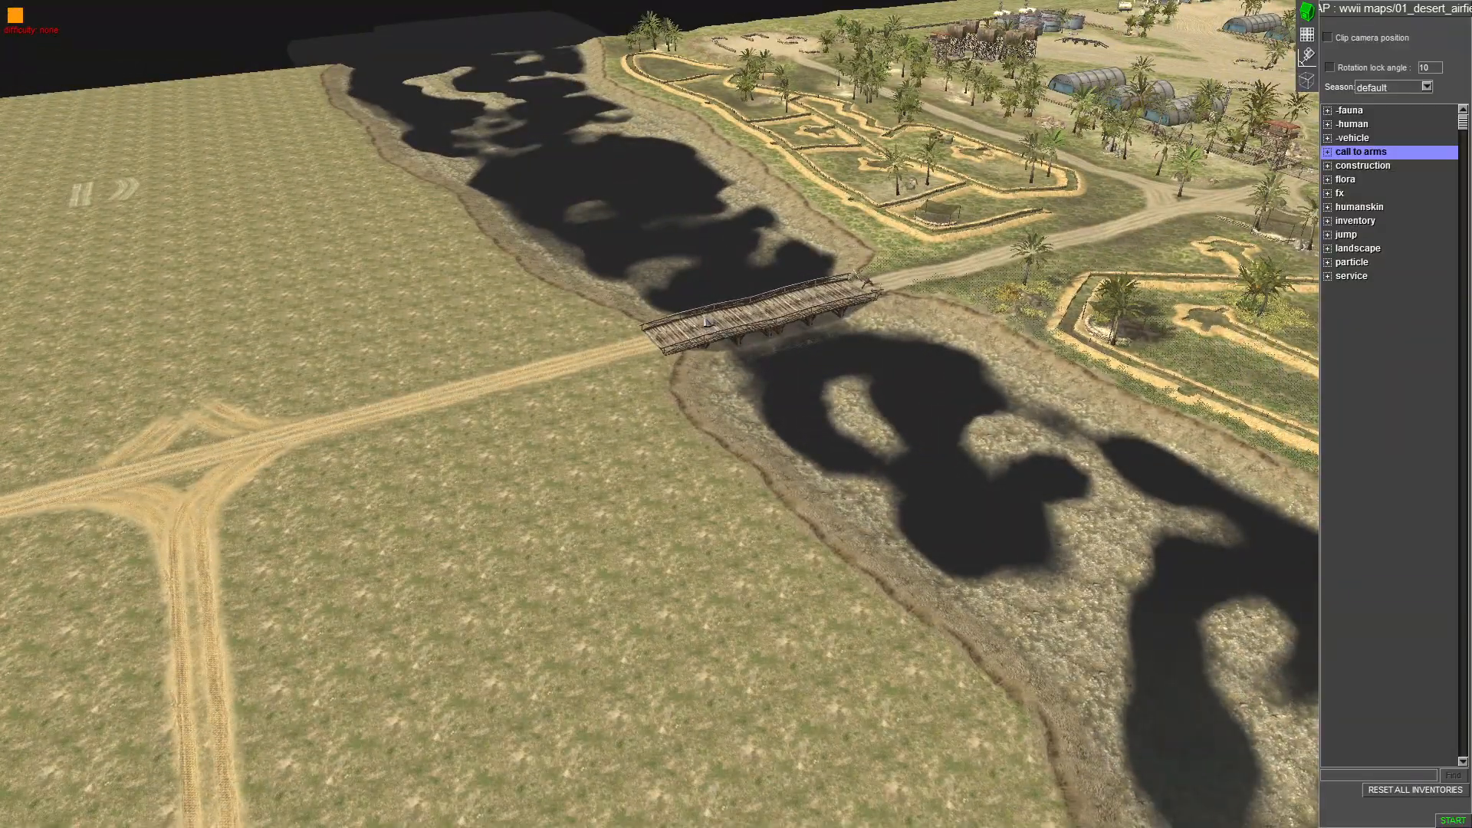
{"action": "middle_click_drag", "start_coordinate": [533, 414], "coordinate": [734, 394]}
{"action": "middle_click_drag", "start_coordinate": [588, 434], "coordinate": [618, 434]}
{"action": "right_click_drag", "start_coordinate": [618, 434], "coordinate": [526, 667]}
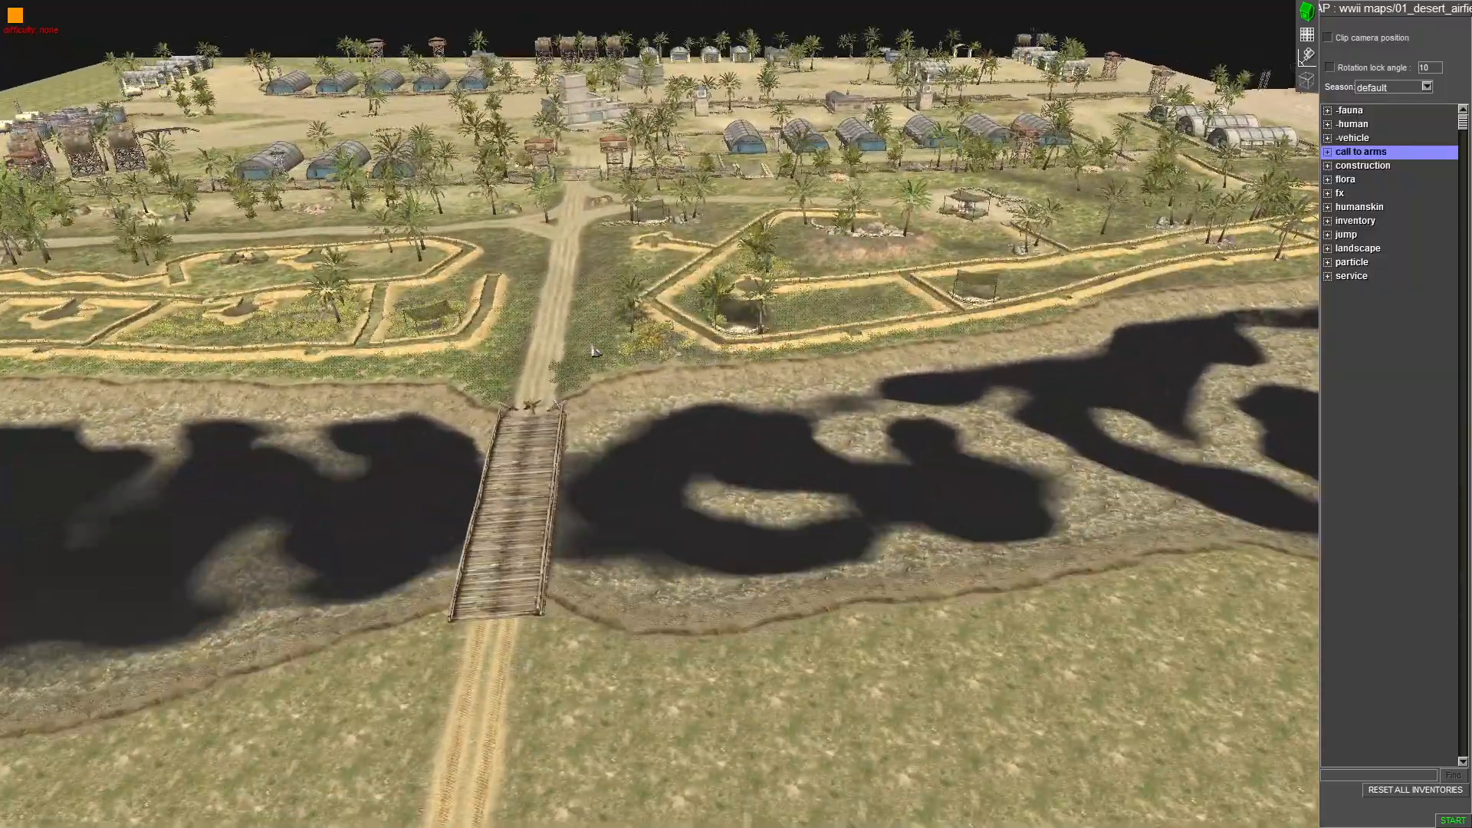
Examine the supply camp with camouflage nets and fuel barrels beside the riverside trenches
{"action": "mouse_move", "coordinate": [2, 3]}
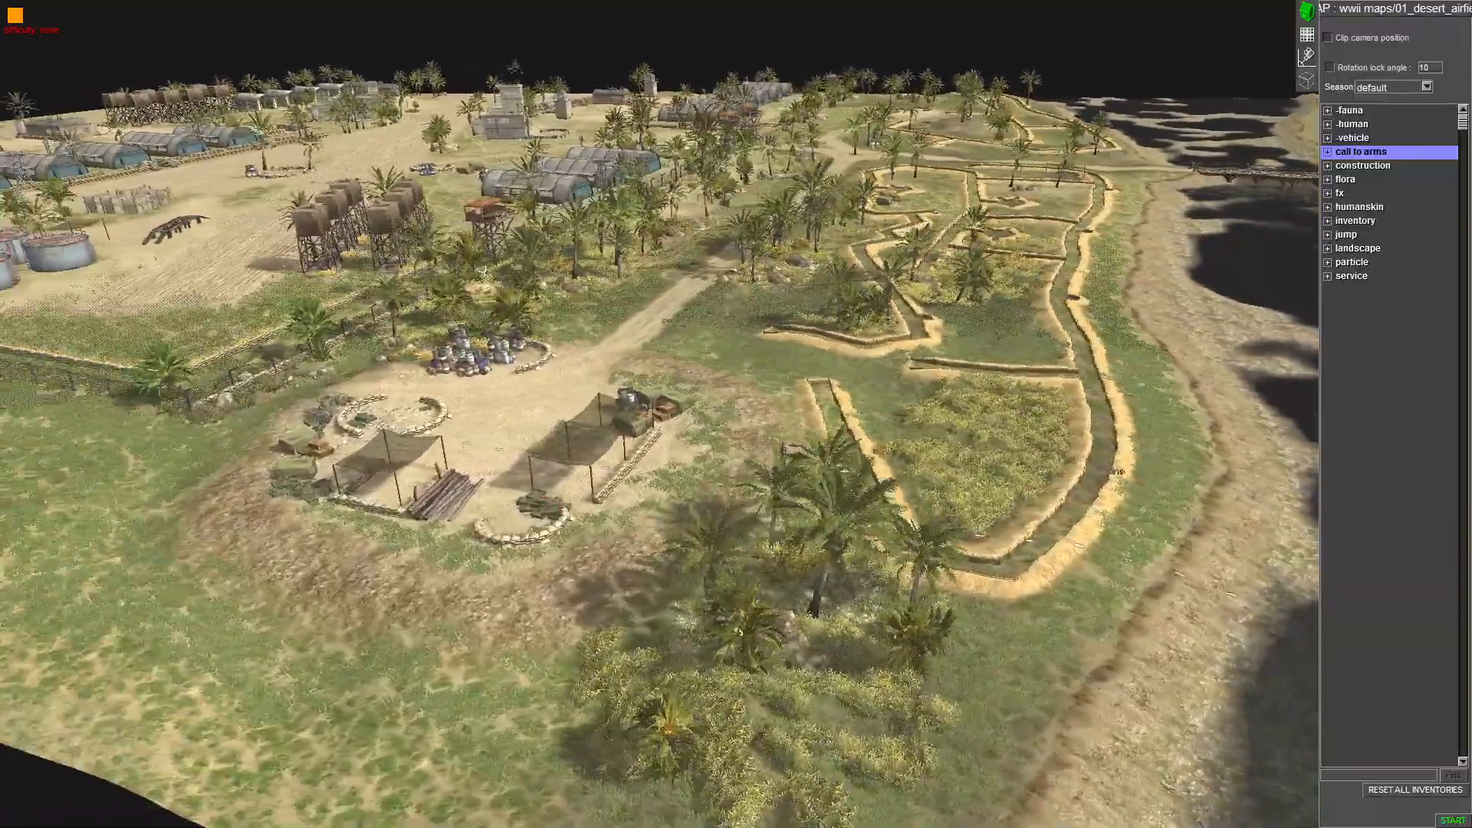
{"action": "middle_click_drag", "start_coordinate": [482, 271], "coordinate": [441, 401]}
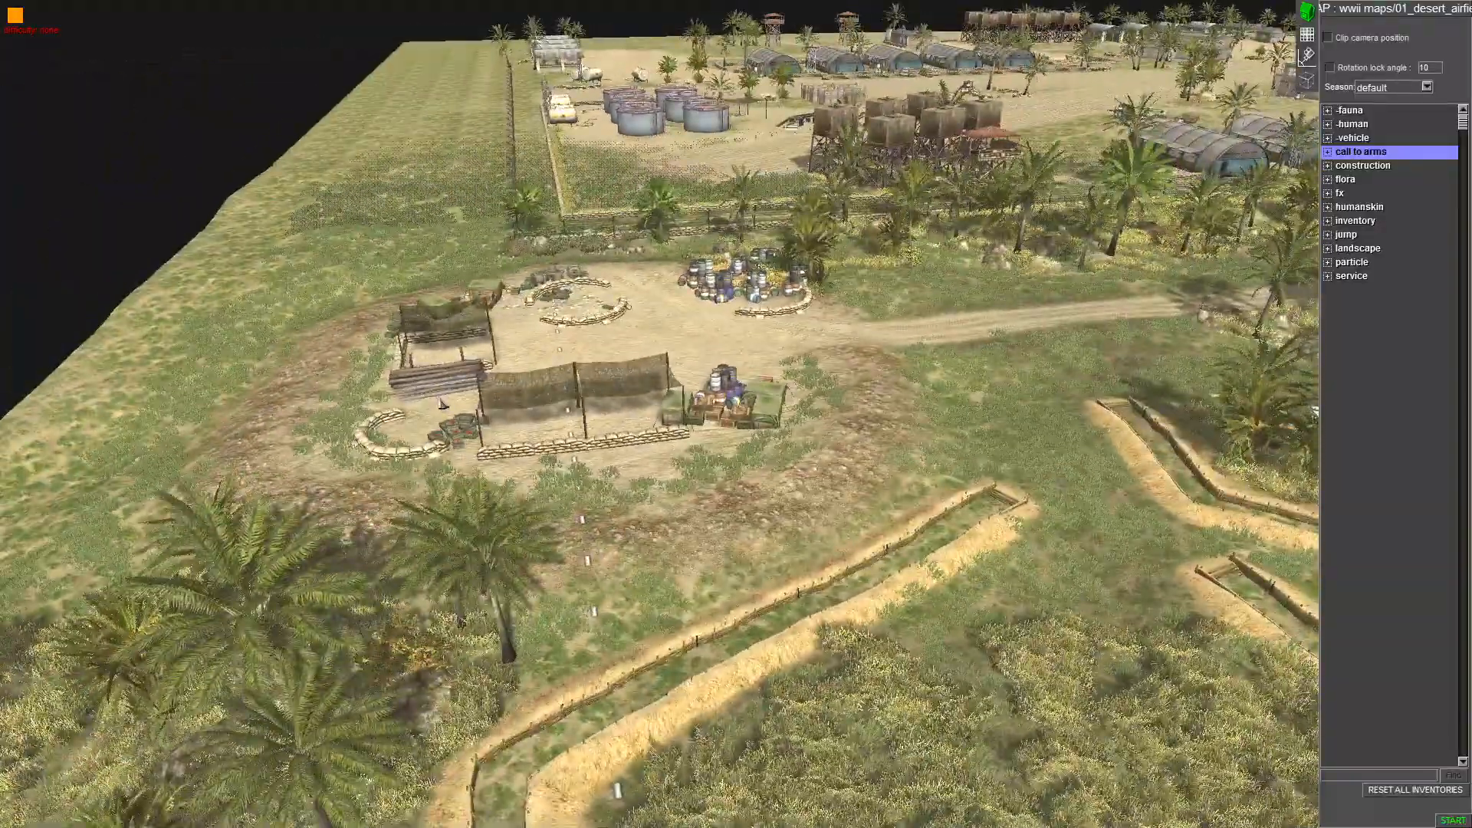
{"action": "mouse_move", "coordinate": [4, 6]}
{"action": "middle_click_drag", "start_coordinate": [461, 322], "coordinate": [715, 405]}
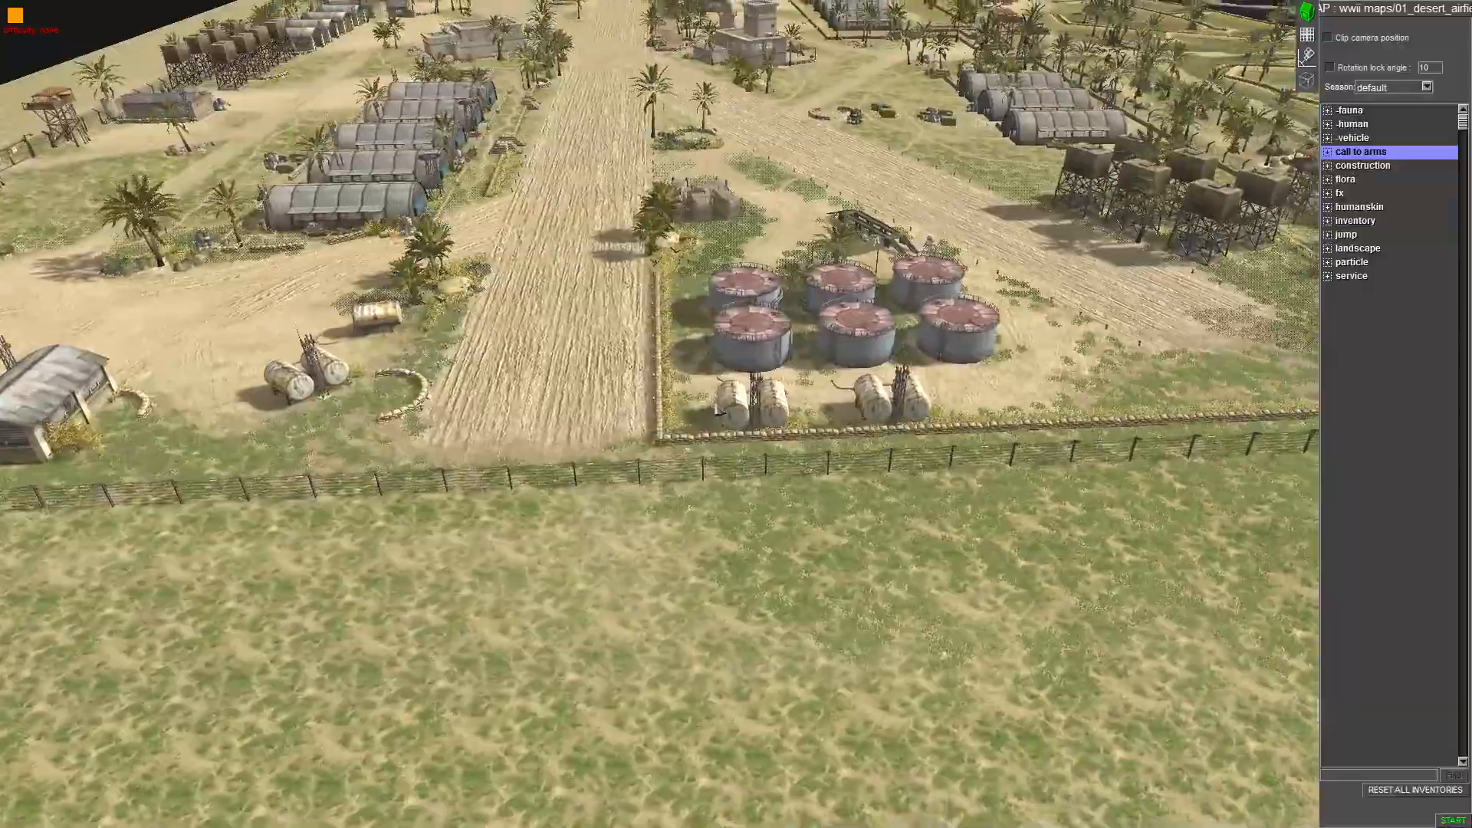
Inspect the airfield's runways, fuel tanks, hangar rows, control tower and perimeter fence from several sides
{"action": "mouse_move", "coordinate": [466, 5]}
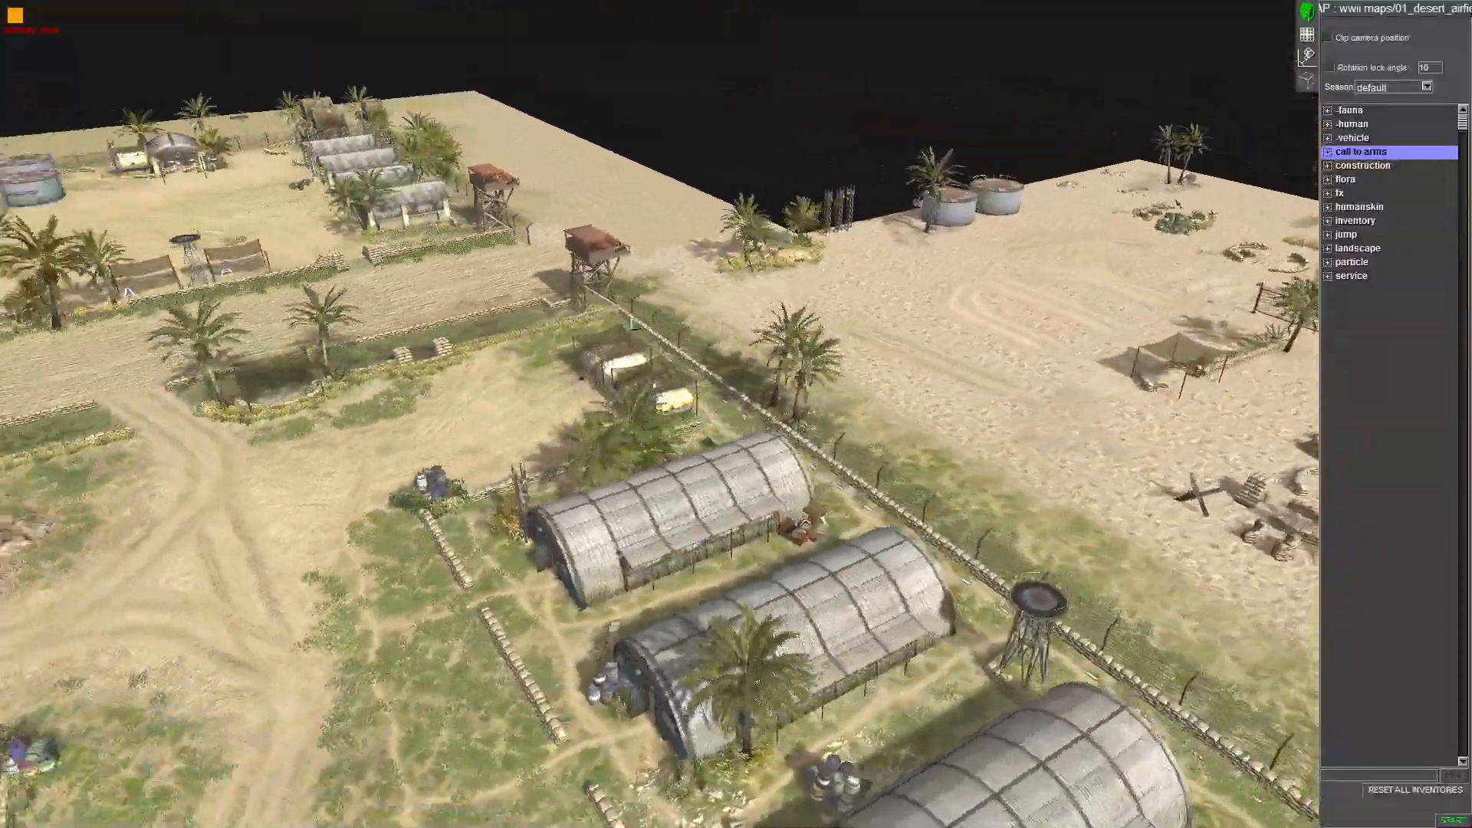
{"action": "middle_click_drag", "start_coordinate": [634, 325], "coordinate": [997, 325]}
{"action": "mouse_move", "coordinate": [582, 6]}
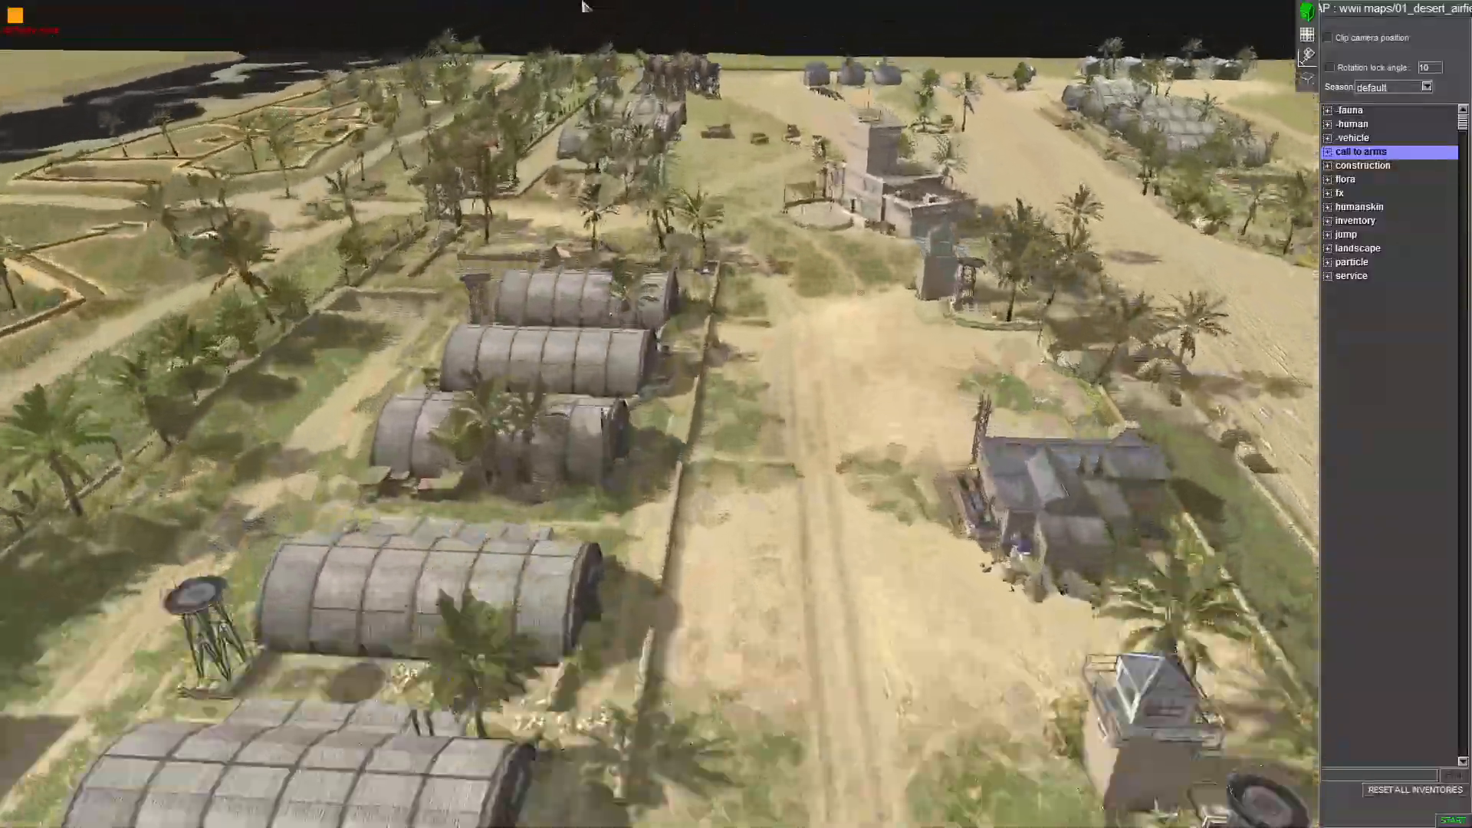
{"action": "middle_click_drag", "start_coordinate": [582, 322], "coordinate": [874, 322]}
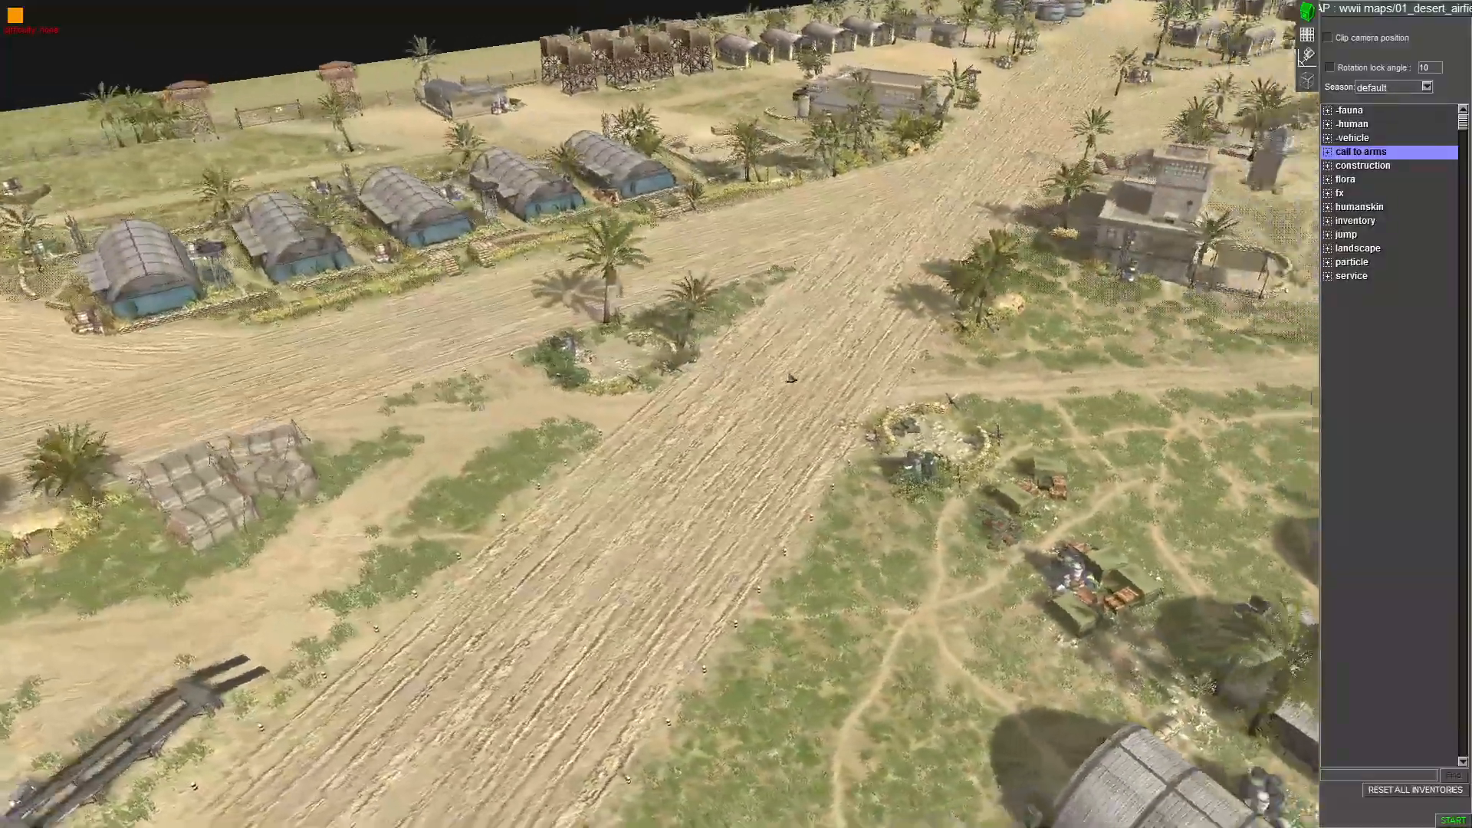
{"action": "middle_click_drag", "start_coordinate": [791, 378], "coordinate": [740, 395]}
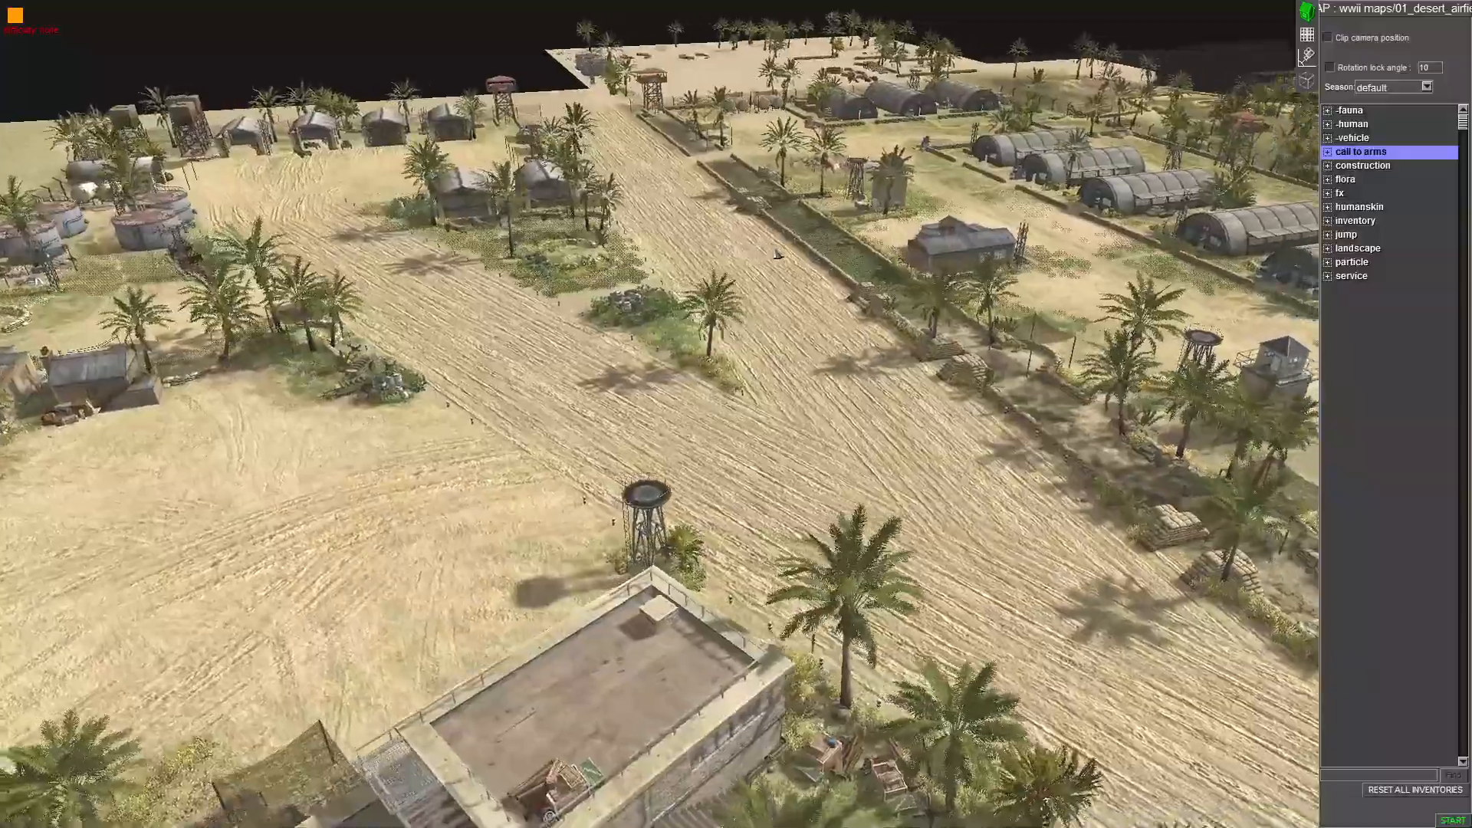
{"action": "middle_click_drag", "start_coordinate": [777, 254], "coordinate": [628, 388]}
{"action": "mouse_move", "coordinate": [581, 6]}
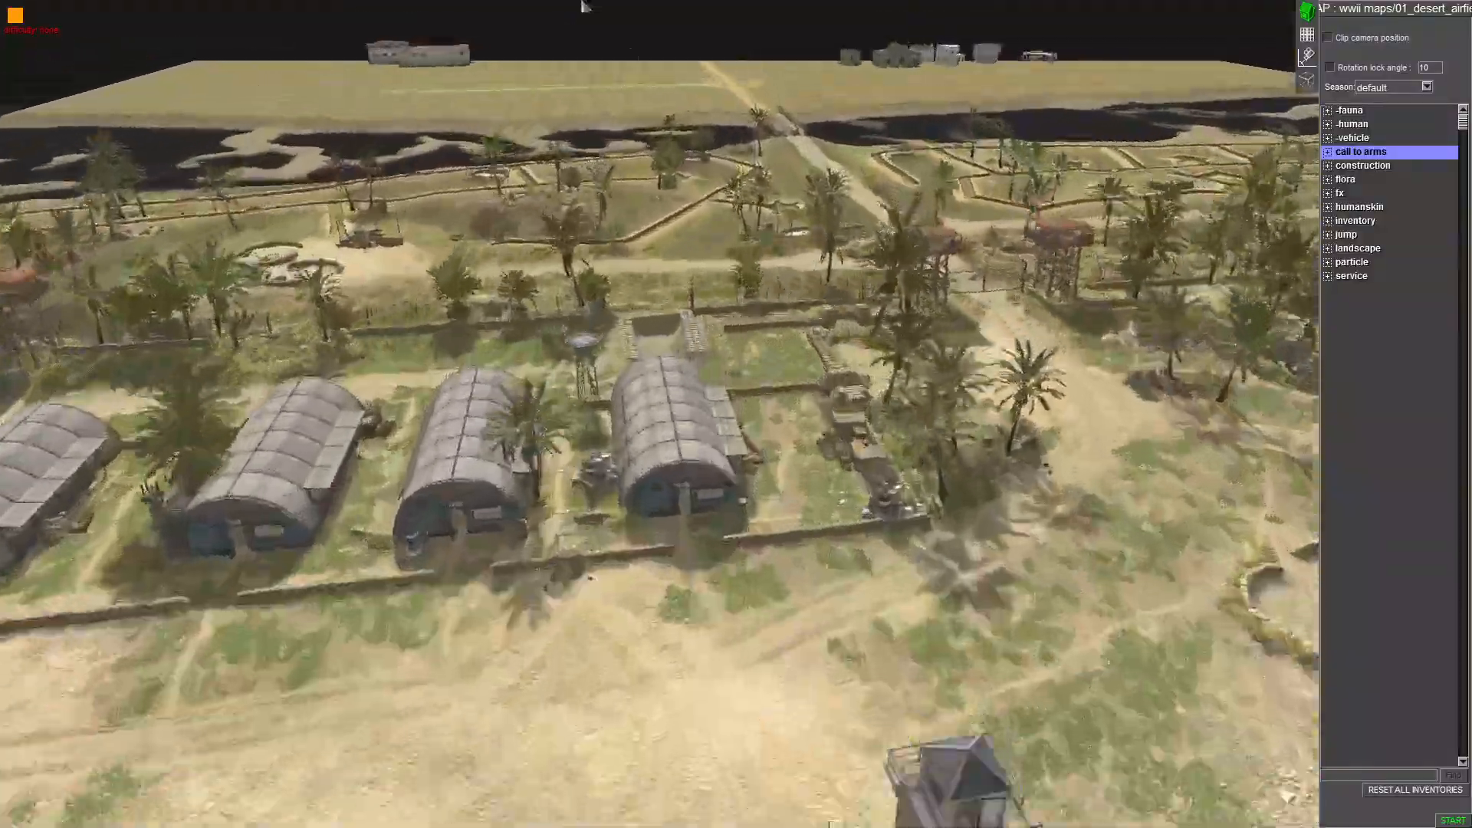
{"action": "middle_click_drag", "start_coordinate": [583, 338], "coordinate": [851, 475]}
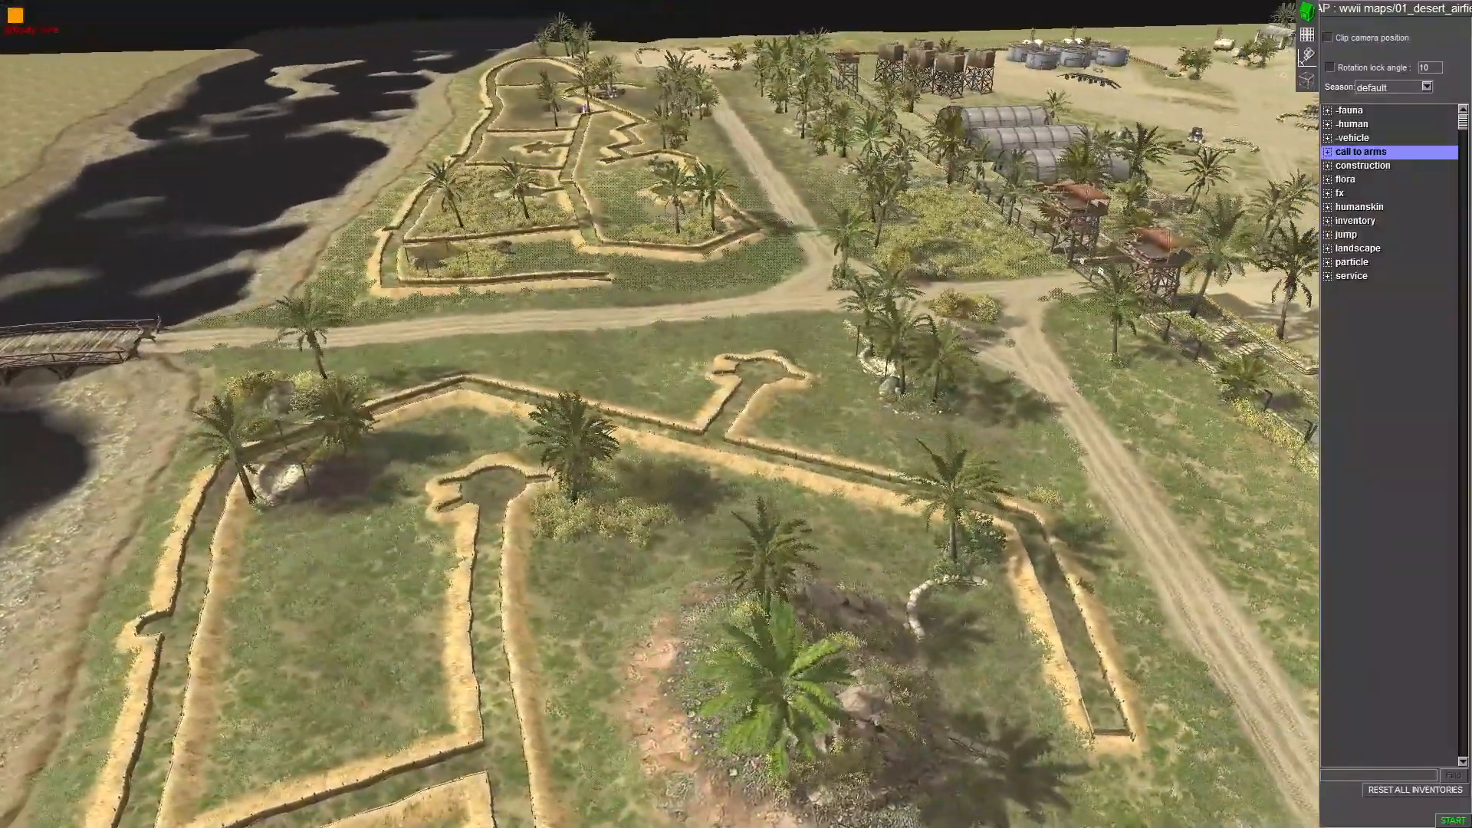
Look over the open land across the river with its warehouses, dirt roads and laid-out buildings and wall pieces
{"action": "key", "text": "Down"}
{"action": "key", "text": "Left"}
{"action": "middle_click_drag", "start_coordinate": [636, 412], "coordinate": [391, 234]}
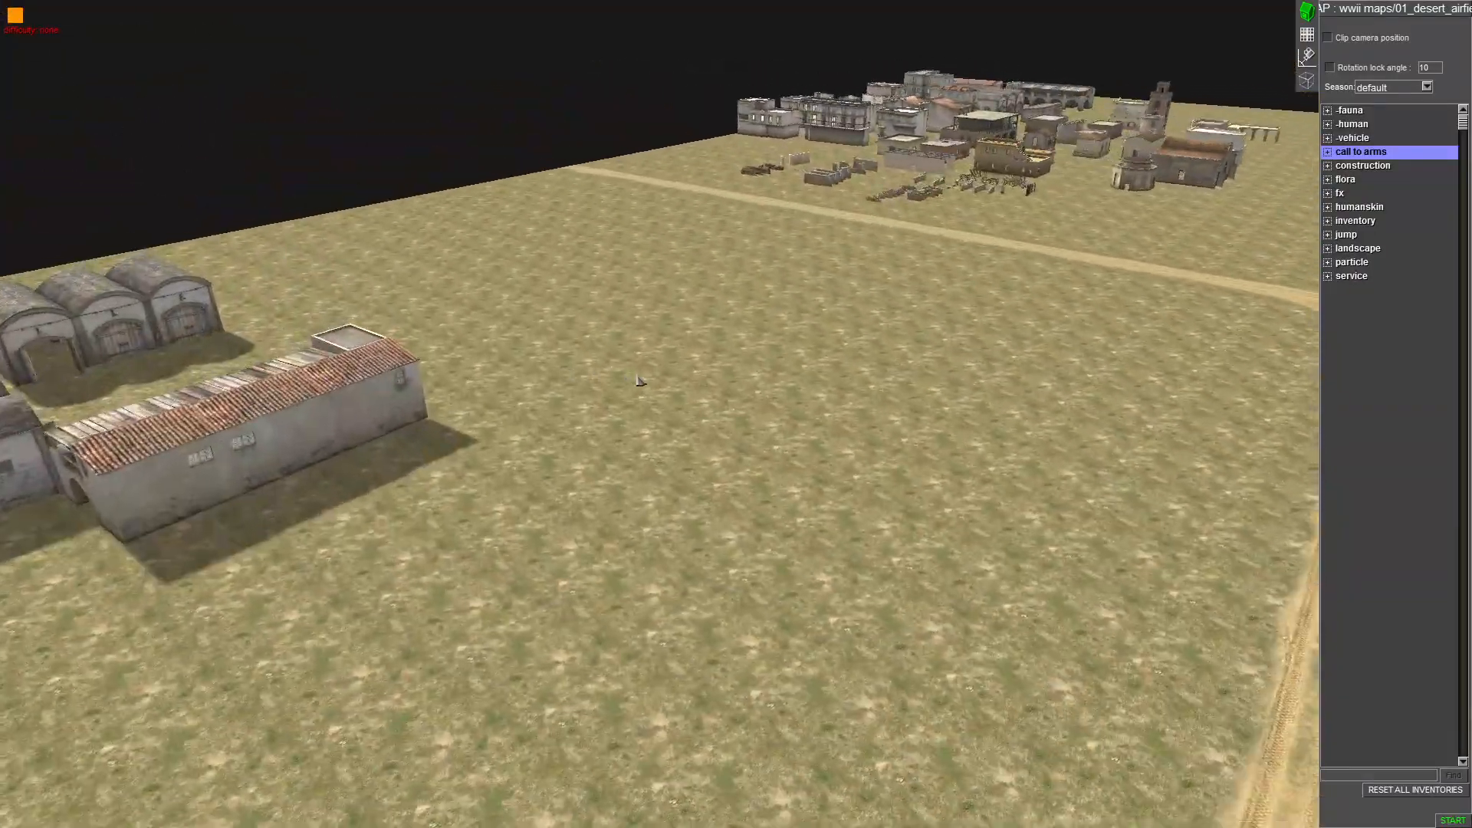
{"action": "middle_click_drag", "start_coordinate": [639, 379], "coordinate": [752, 407]}
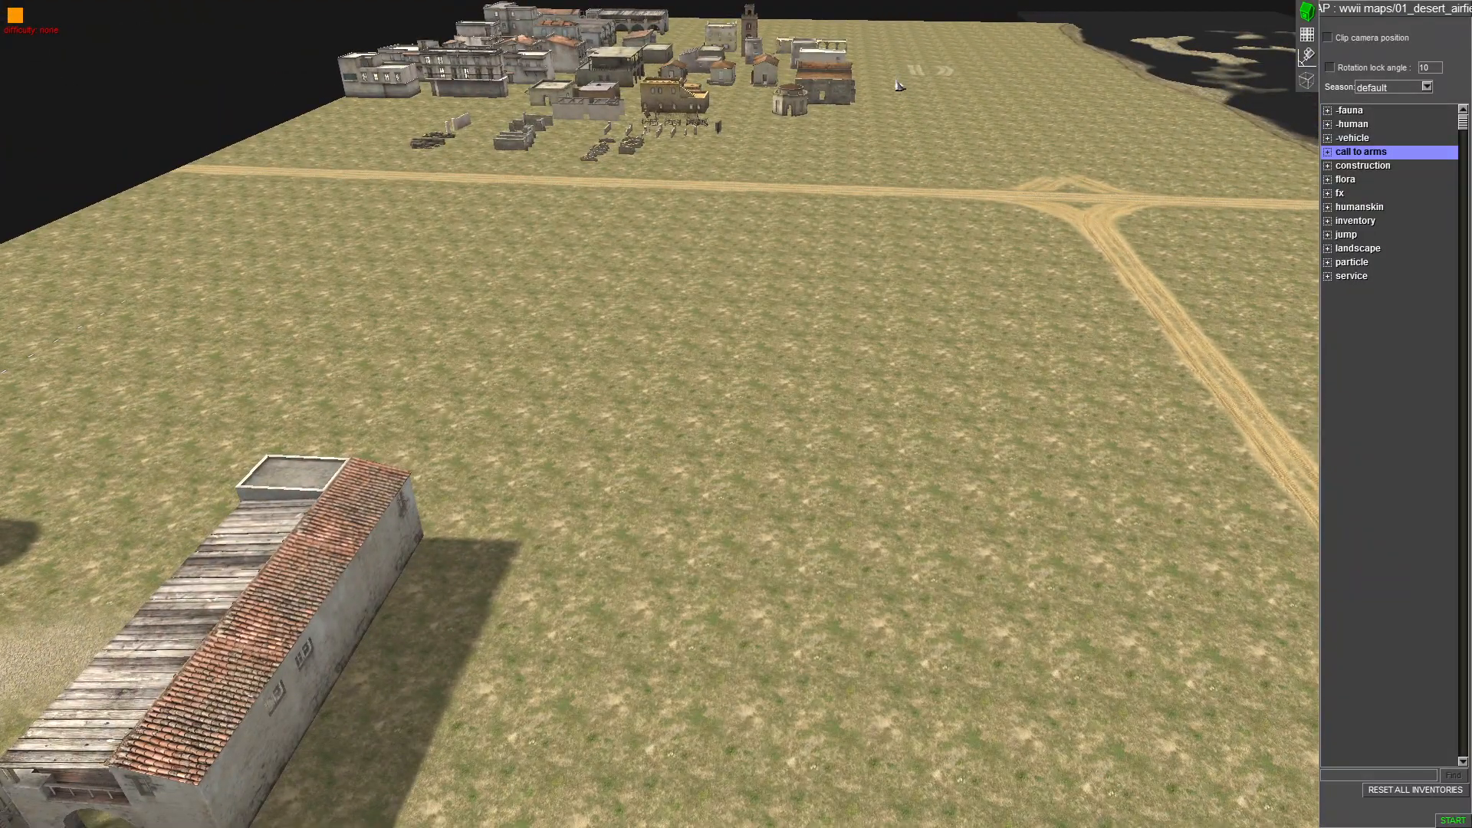
{"action": "mouse_move", "coordinate": [869, 3]}
{"action": "middle_click_drag", "start_coordinate": [914, 334], "coordinate": [483, 546]}
{"action": "mouse_move", "coordinate": [404, 4]}
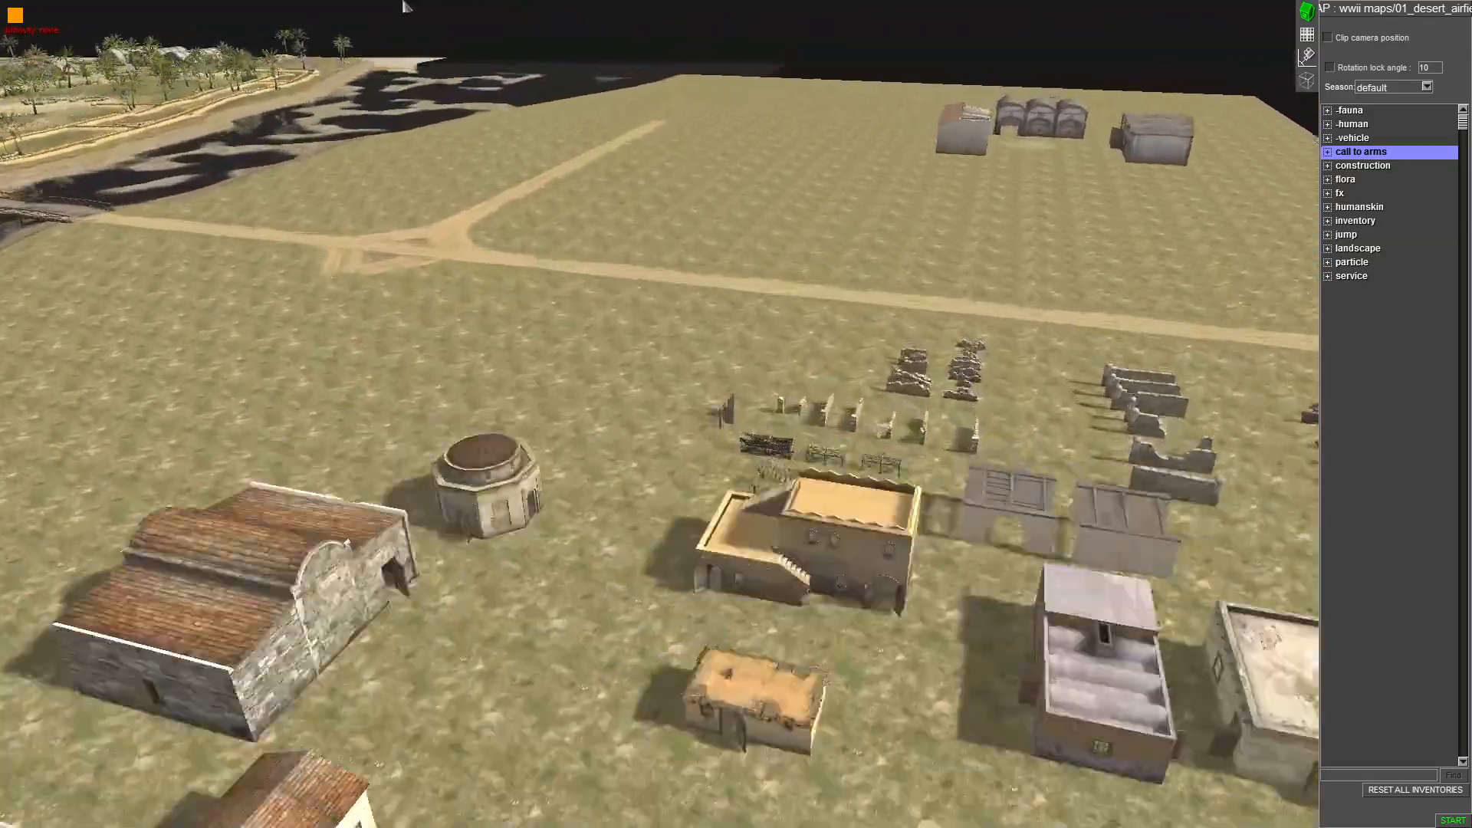
{"action": "middle_click_drag", "start_coordinate": [417, 421], "coordinate": [799, 431]}
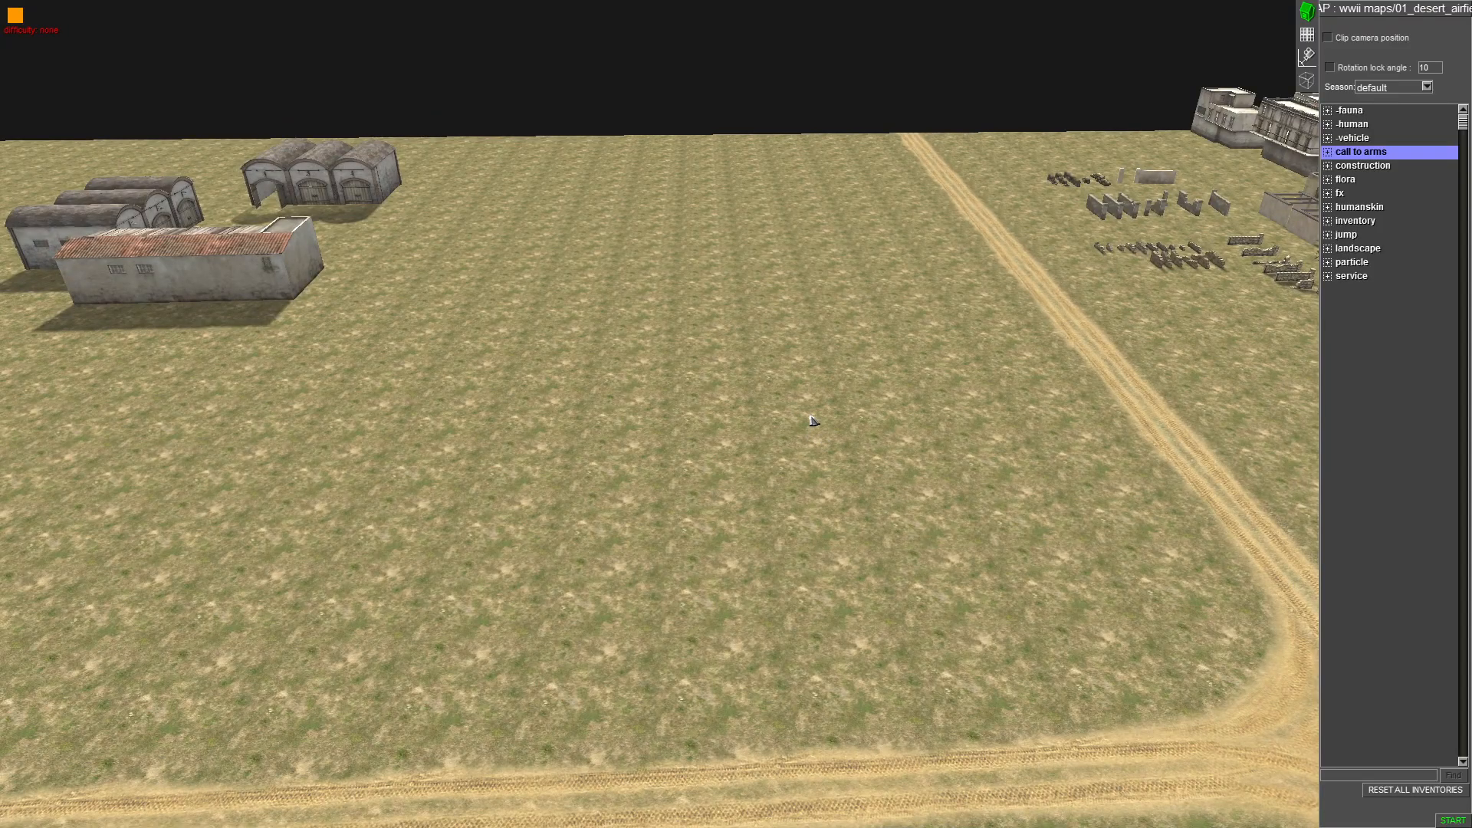
{"action": "middle_click_drag", "start_coordinate": [465, 355], "coordinate": [595, 345]}
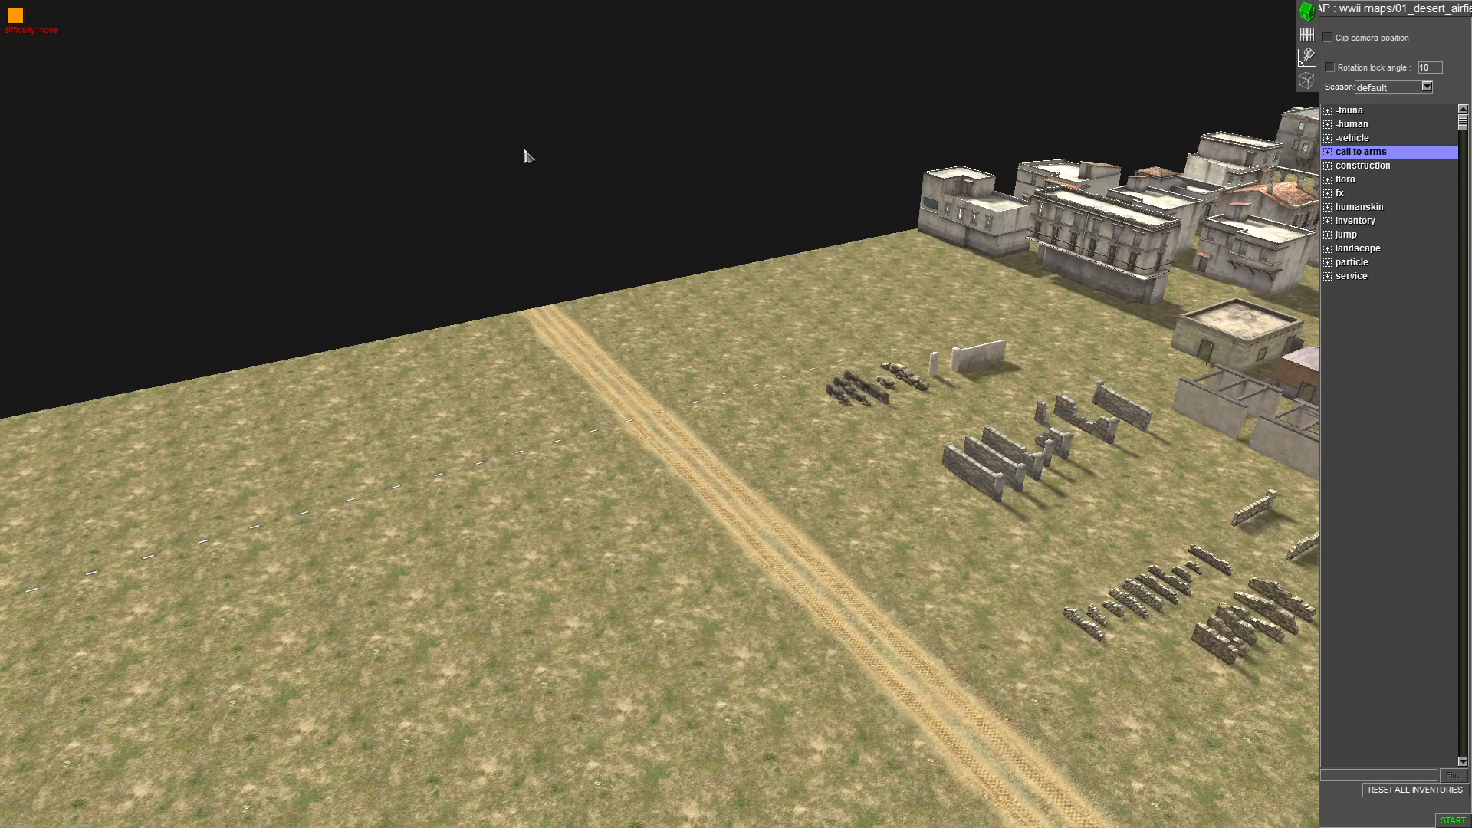
{"action": "middle_click_drag", "start_coordinate": [756, 338], "coordinate": [1000, 371]}
{"action": "middle_click_drag", "start_coordinate": [652, 486], "coordinate": [872, 457]}
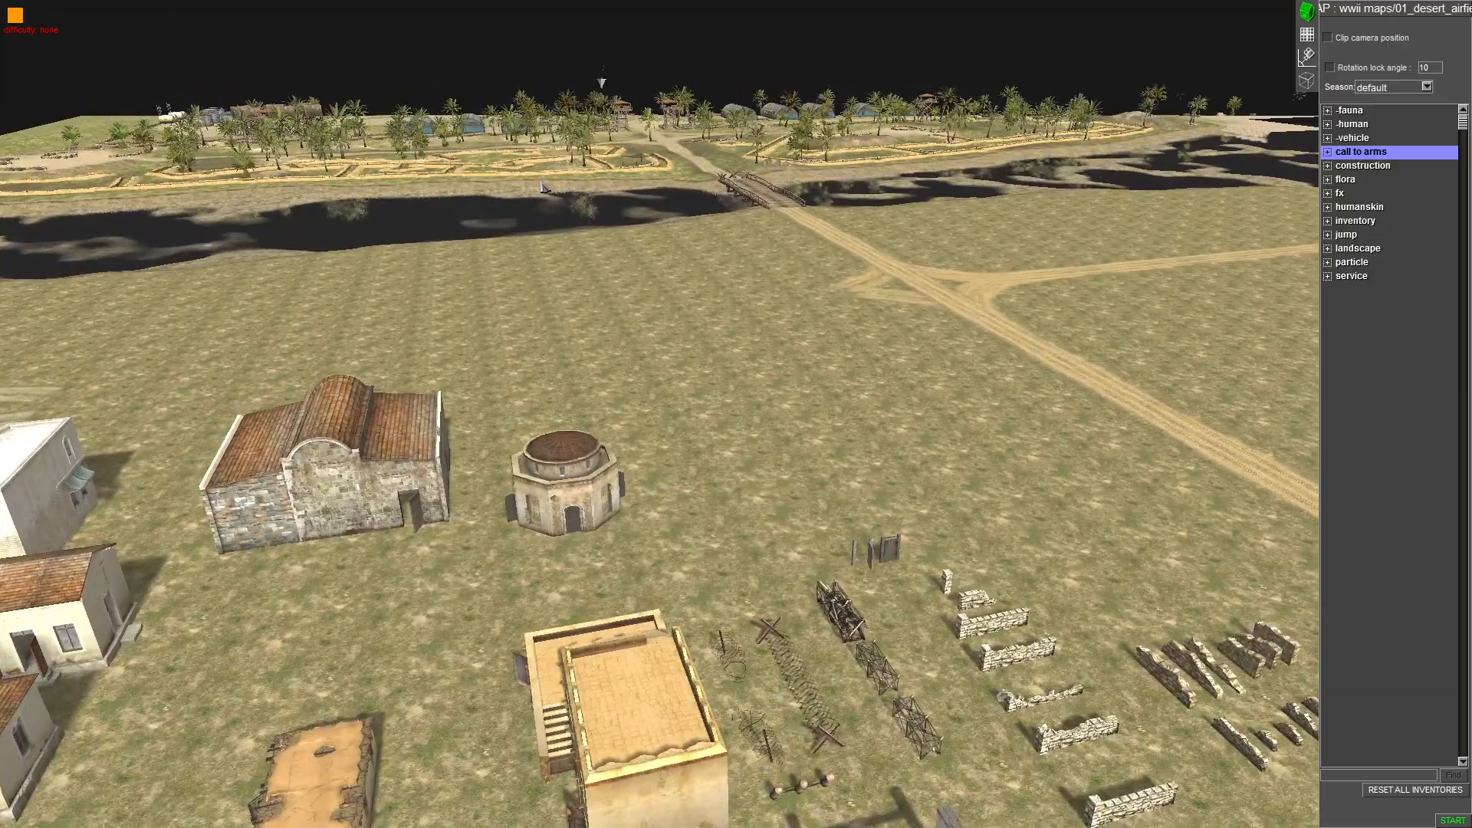
View the wooden bridge and the river shallows from both banks
{"action": "middle_click_drag", "start_coordinate": [546, 230], "coordinate": [992, 291]}
{"action": "middle_click_drag", "start_coordinate": [713, 274], "coordinate": [312, 292]}
{"action": "mouse_move", "coordinate": [66, 7]}
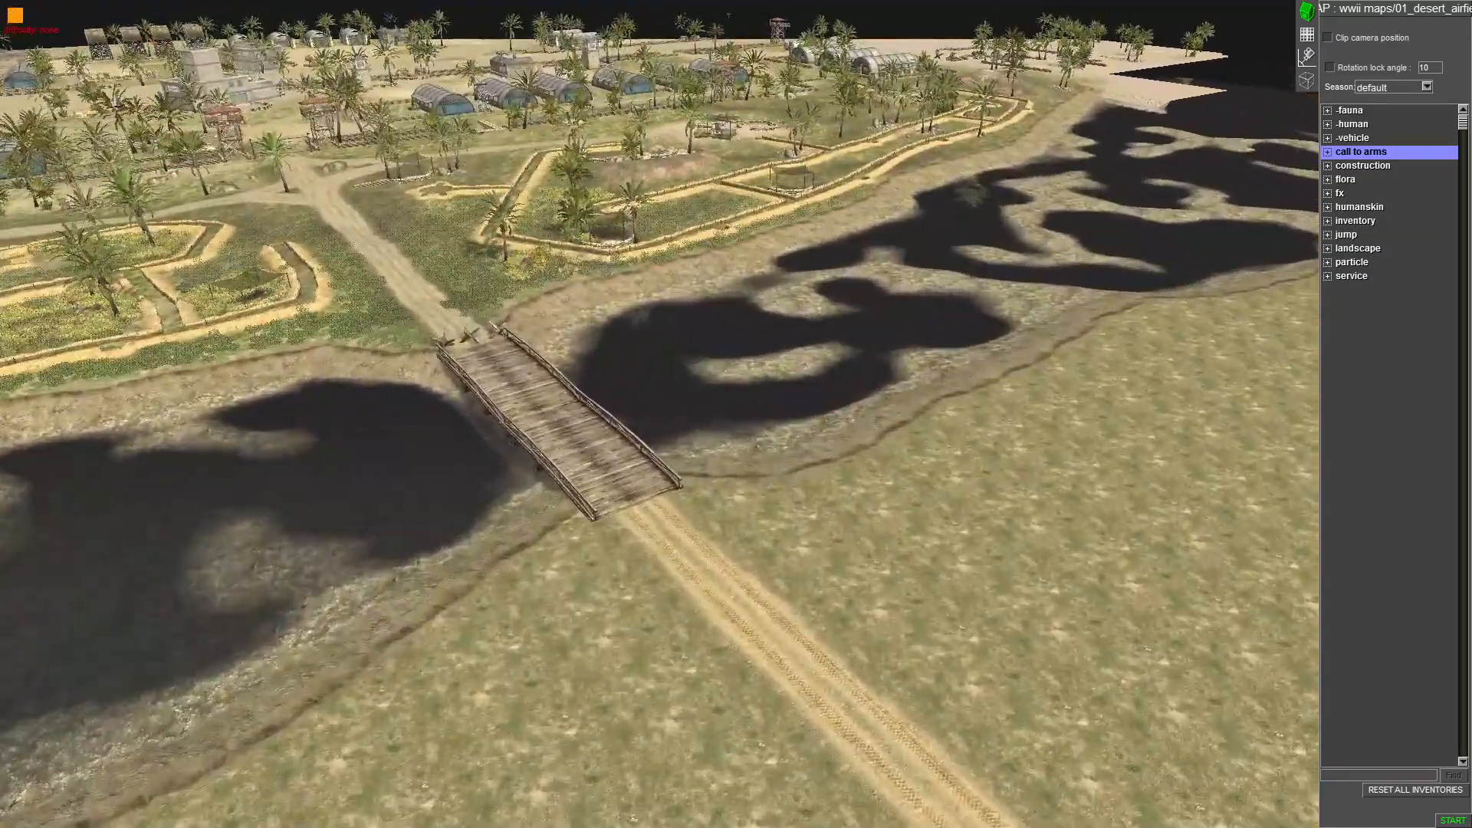
{"action": "middle_click_drag", "start_coordinate": [496, 291], "coordinate": [956, 332]}
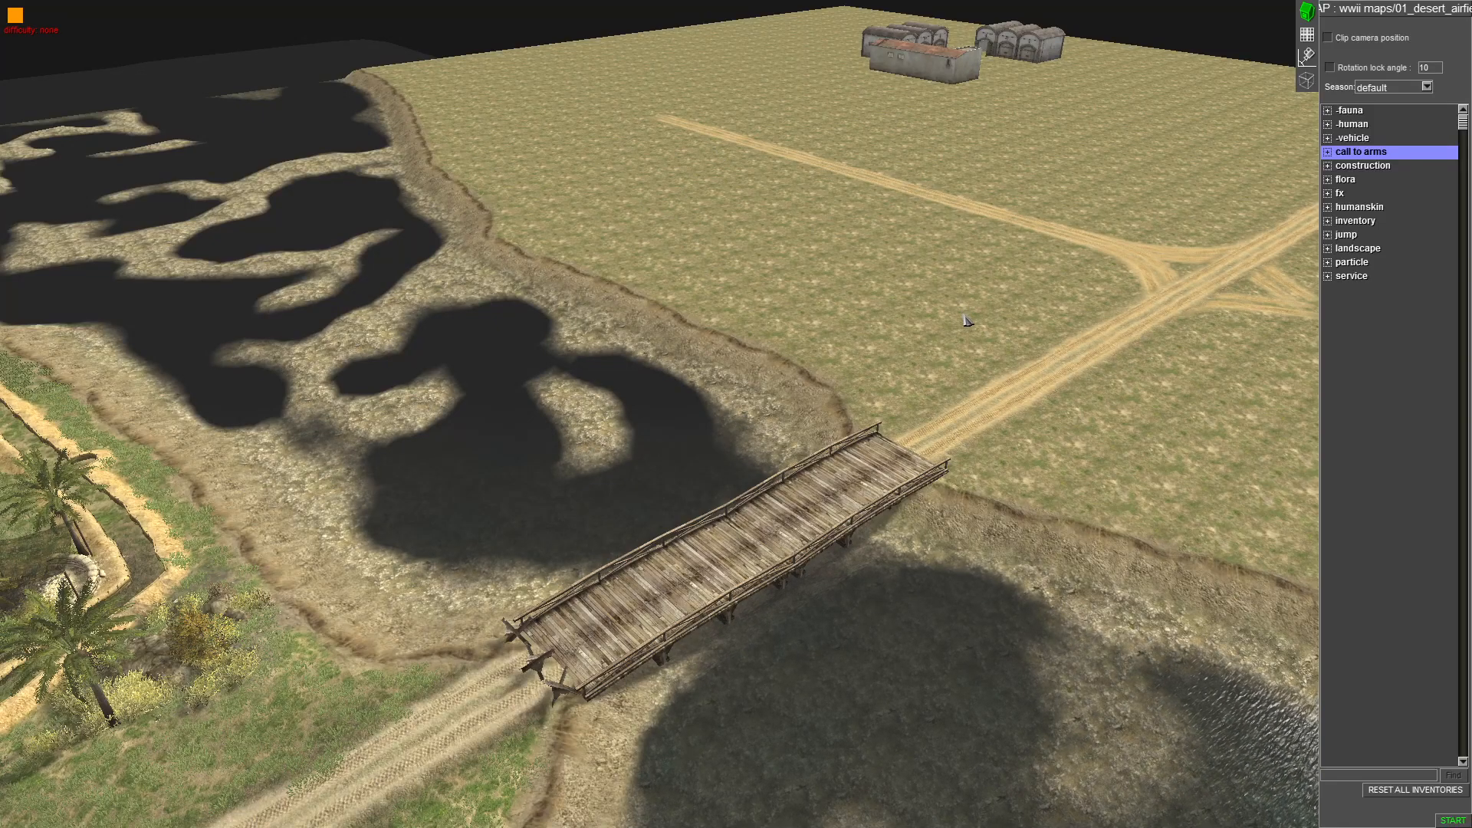
{"action": "middle_click_drag", "start_coordinate": [810, 329], "coordinate": [1092, 251]}
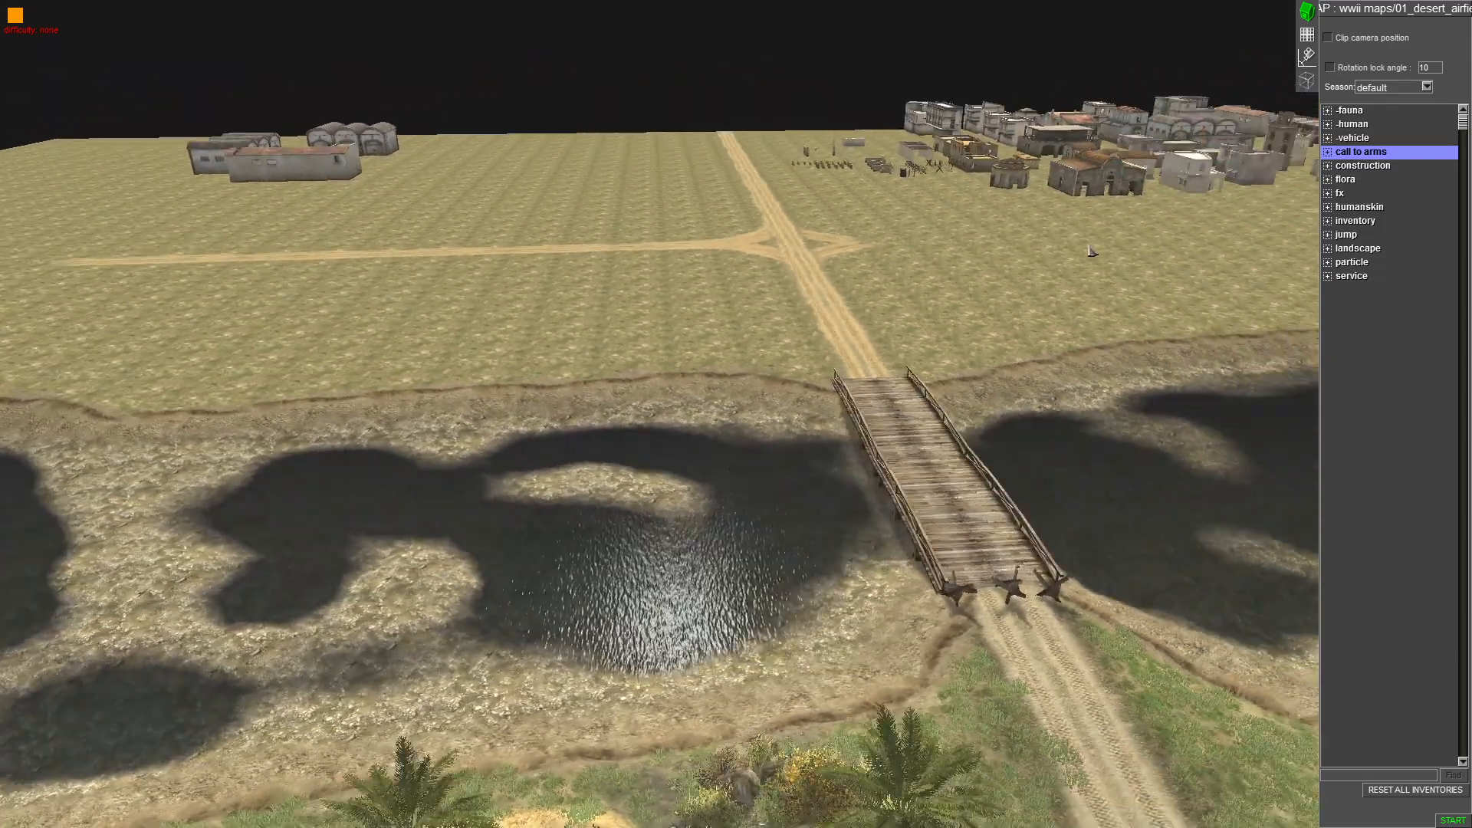
{"action": "mouse_move", "coordinate": [842, 115]}
{"action": "middle_mouse_down"}
{"action": "mouse_move", "coordinate": [804, 123]}
{"action": "mouse_move", "coordinate": [845, 117]}
{"action": "middle_mouse_up"}
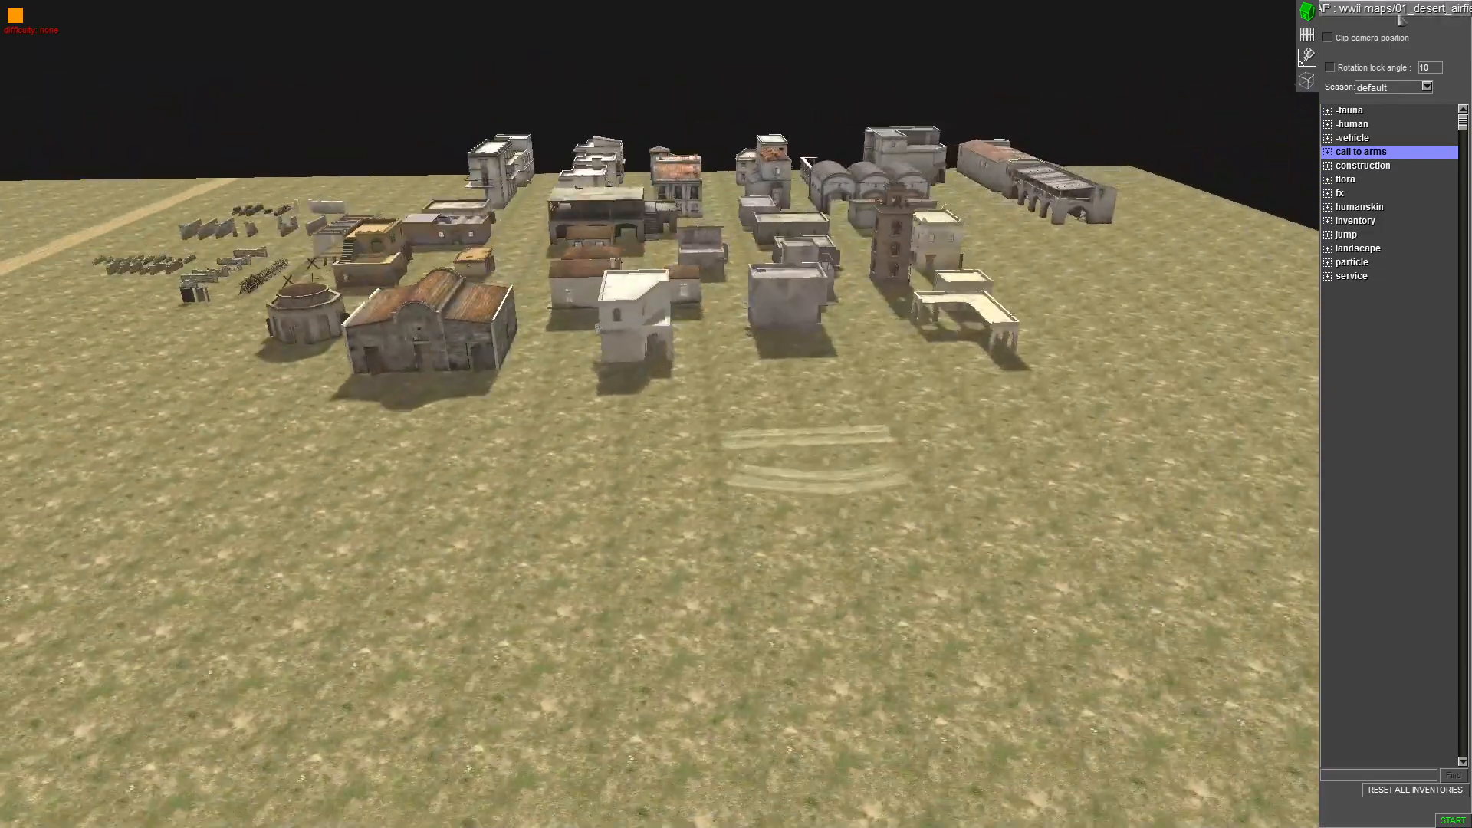
Inspect the laid-out town buildings up close, selecting two of the white buildings and clearing the selection
{"action": "scroll", "coordinate": [574, 411], "scroll_direction": "up", "scroll_amount": 10}
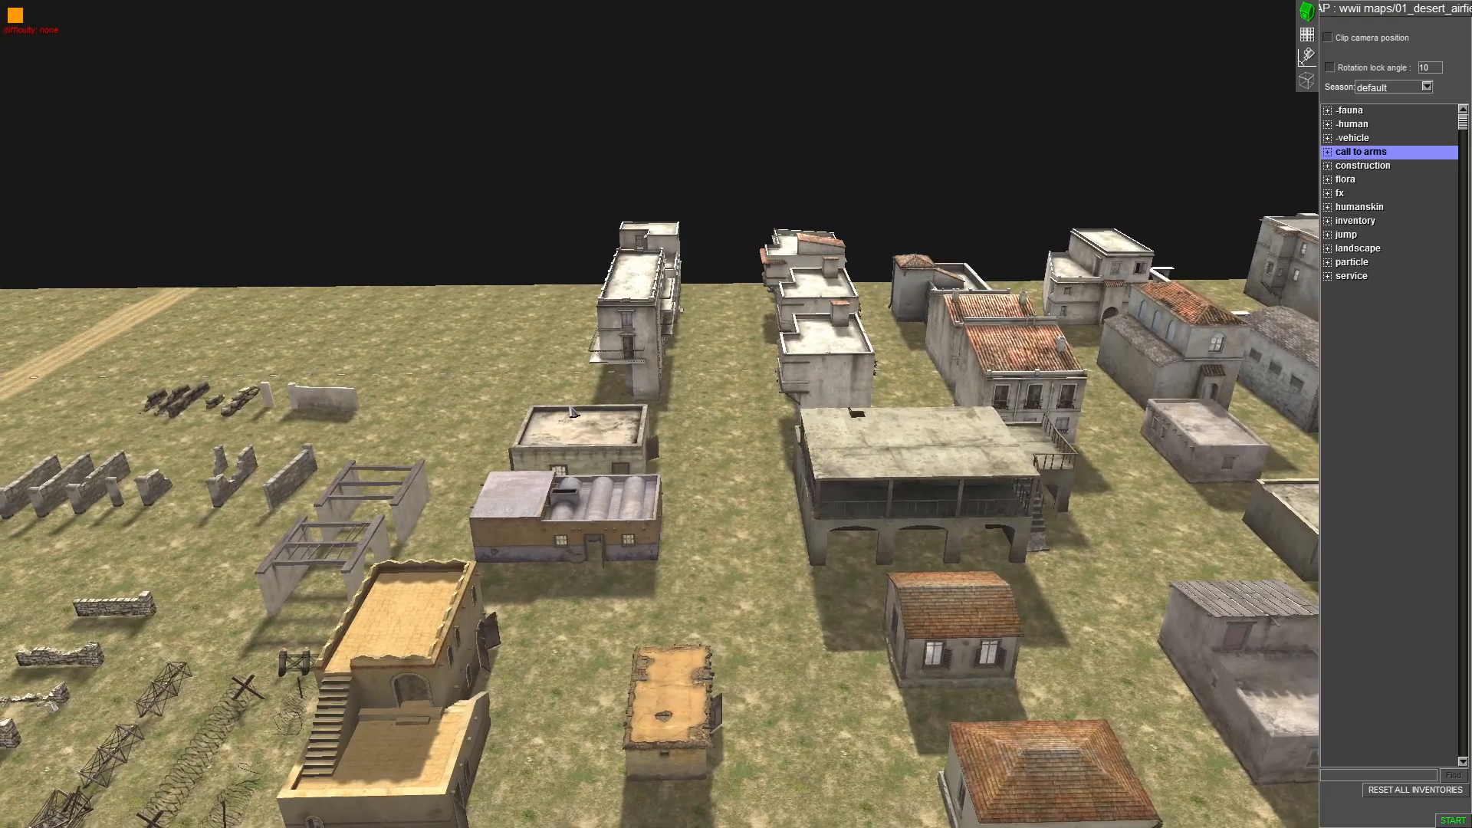
{"action": "left_click_drag", "start_coordinate": [585, 151], "coordinate": [608, 202]}
{"action": "middle_click_drag", "start_coordinate": [730, 335], "coordinate": [518, 440]}
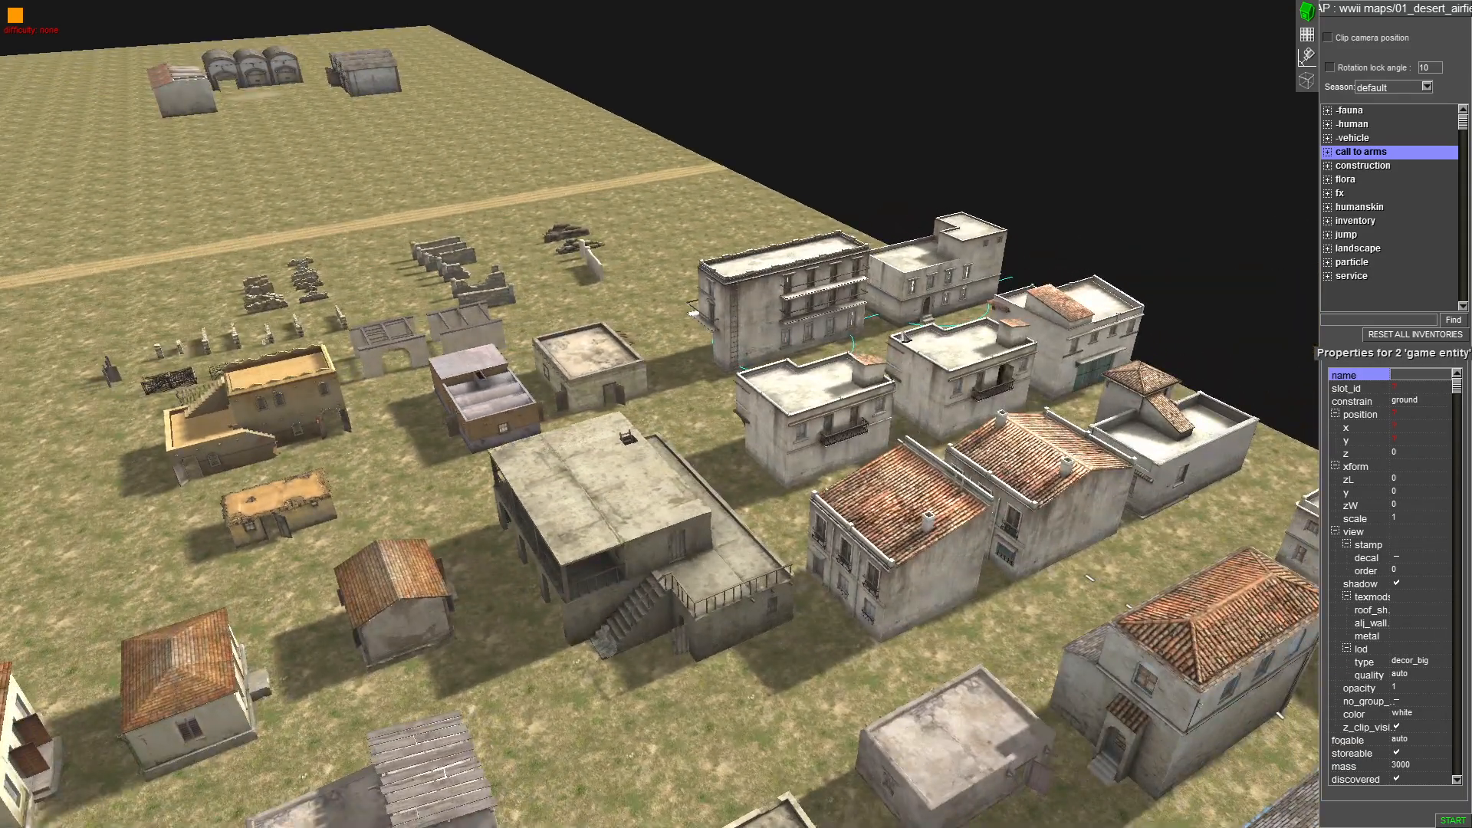
{"action": "middle_click_drag", "start_coordinate": [435, 96], "coordinate": [625, 181]}
{"action": "middle_click_drag", "start_coordinate": [732, 331], "coordinate": [843, 383]}
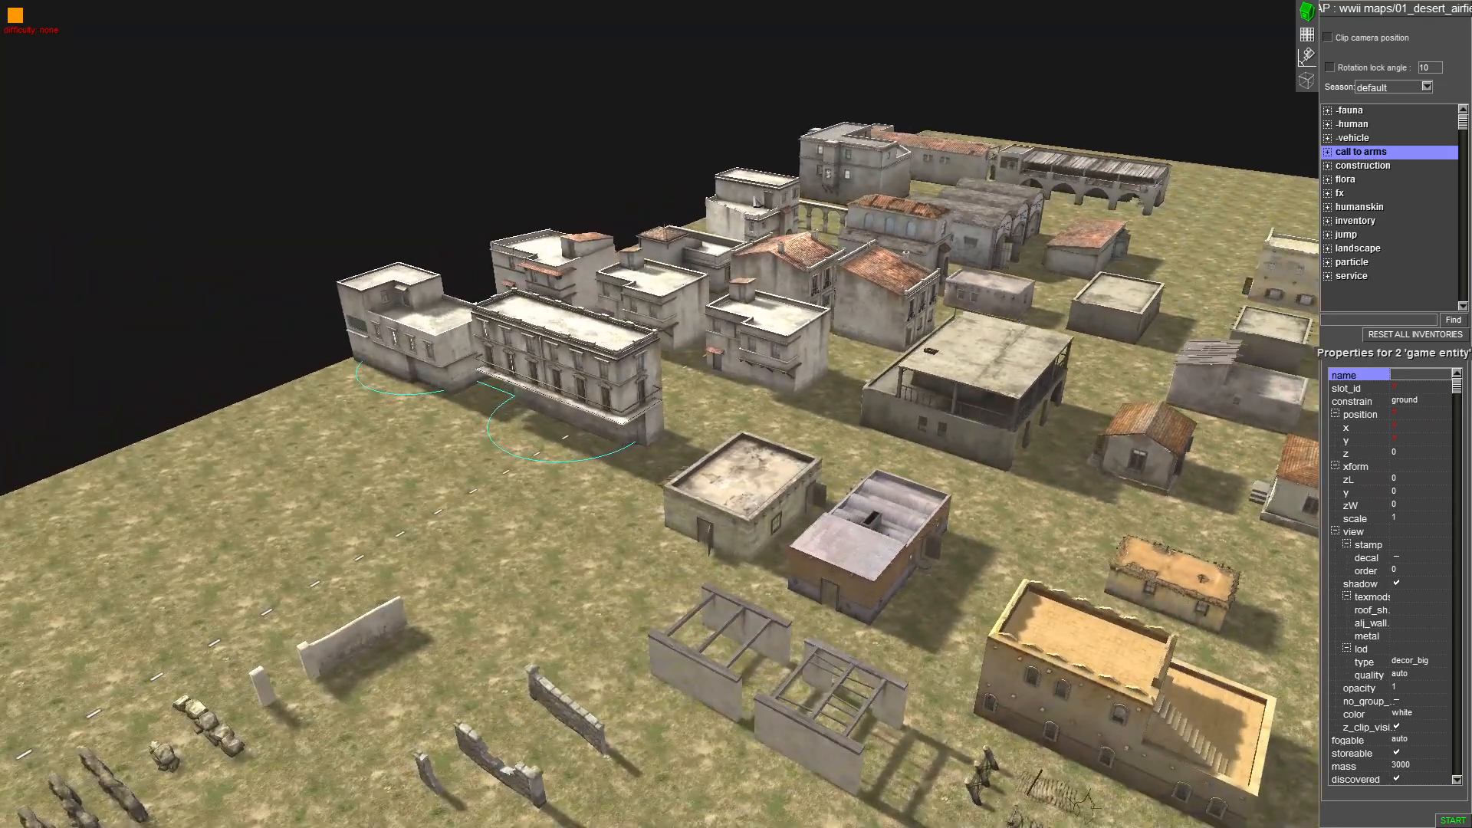
{"action": "left_click", "coordinate": [277, 284]}
{"action": "key", "text": "Down"}
{"action": "middle_click_drag", "start_coordinate": [805, 578], "coordinate": [708, 360]}
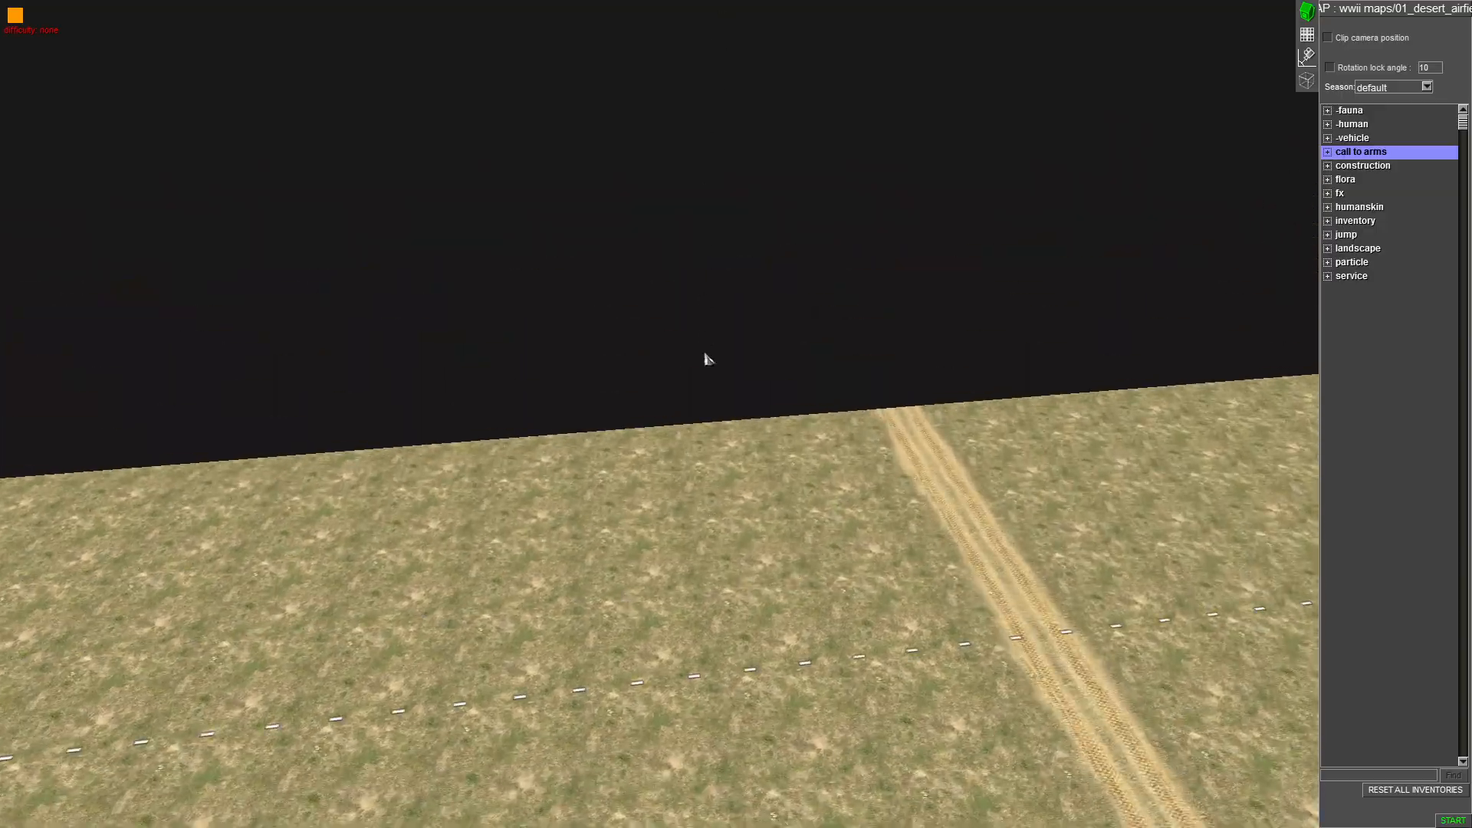
Compare the empty land near the map edge with the finished trenches and airfield across the river
{"action": "middle_click_drag", "start_coordinate": [602, 221], "coordinate": [434, 312]}
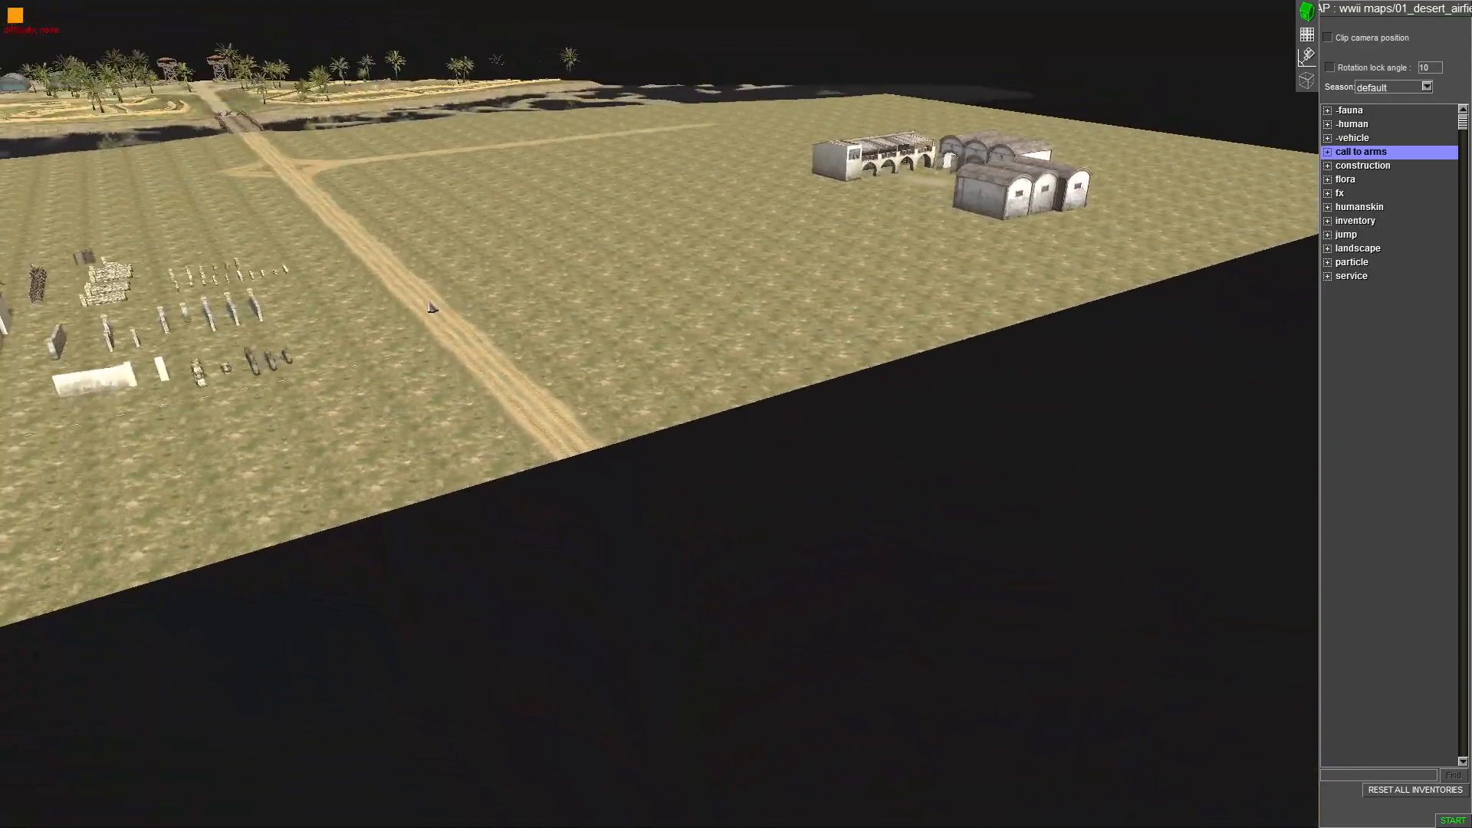
{"action": "mouse_move", "coordinate": [2, 5]}
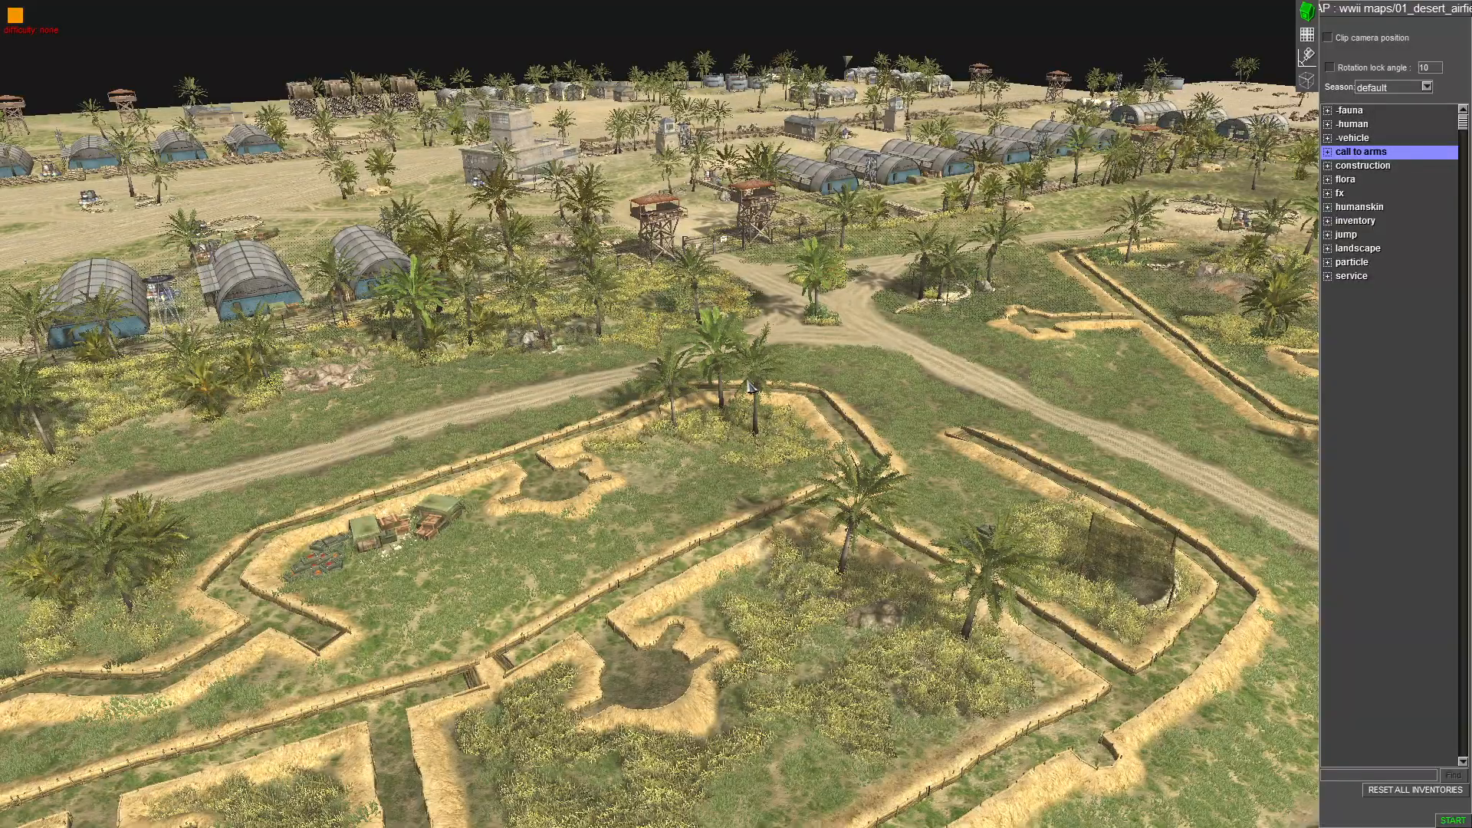
{"action": "mouse_move", "coordinate": [641, 3]}
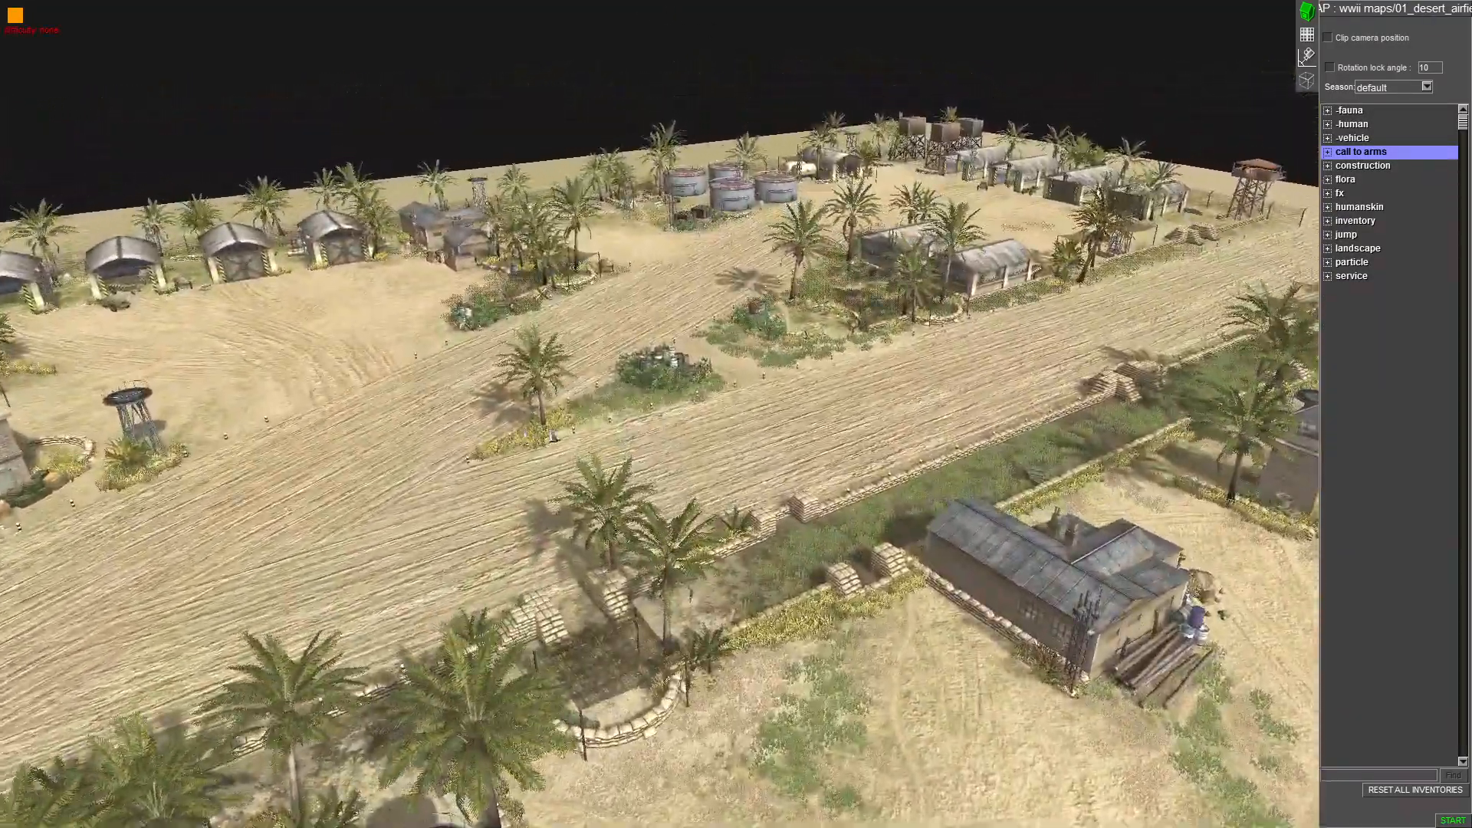
{"action": "middle_click_drag", "start_coordinate": [554, 436], "coordinate": [660, 481]}
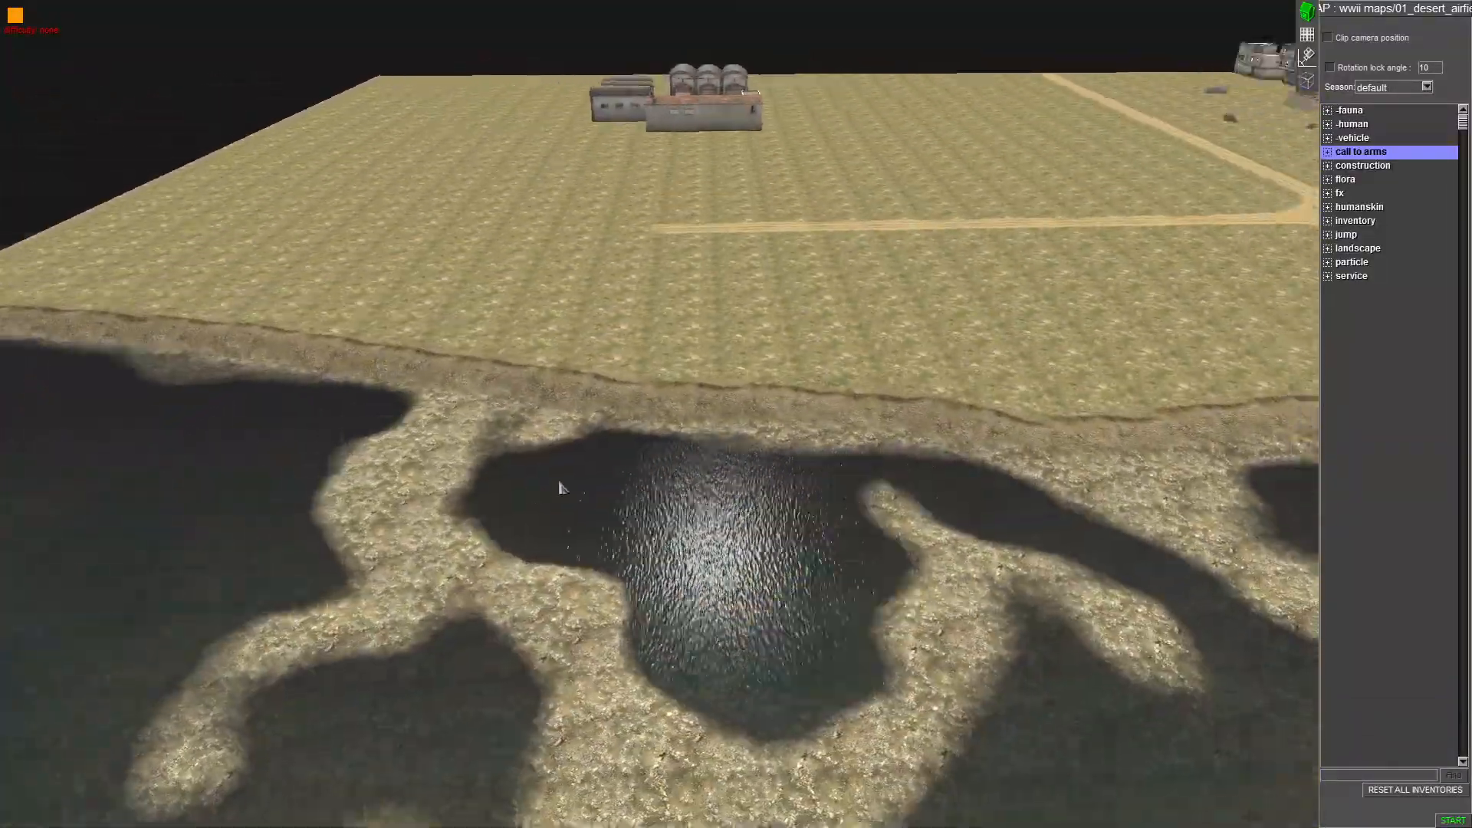
{"action": "middle_click_drag", "start_coordinate": [560, 488], "coordinate": [742, 502]}
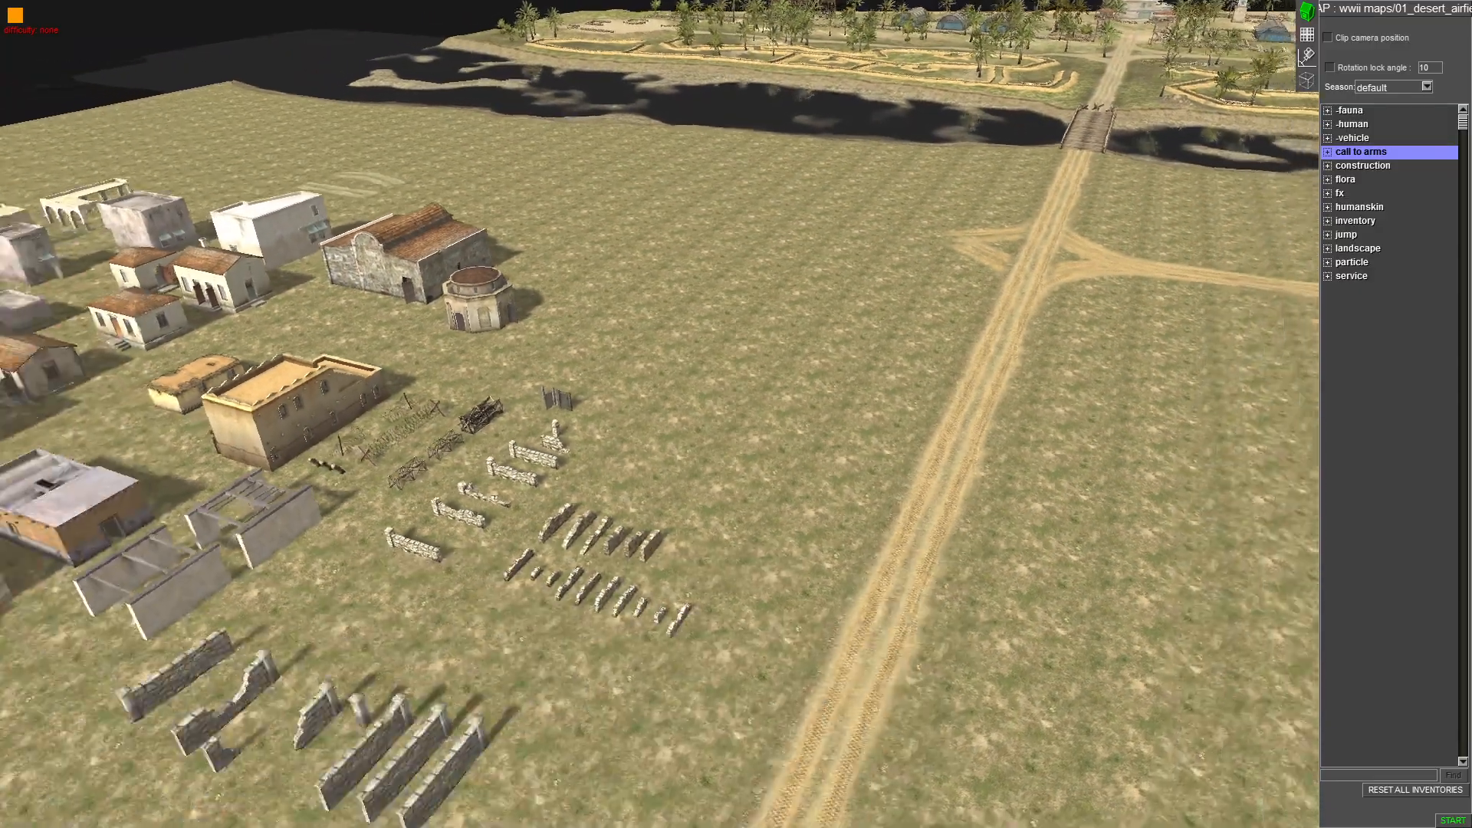
{"action": "middle_click_drag", "start_coordinate": [644, 491], "coordinate": [678, 444]}
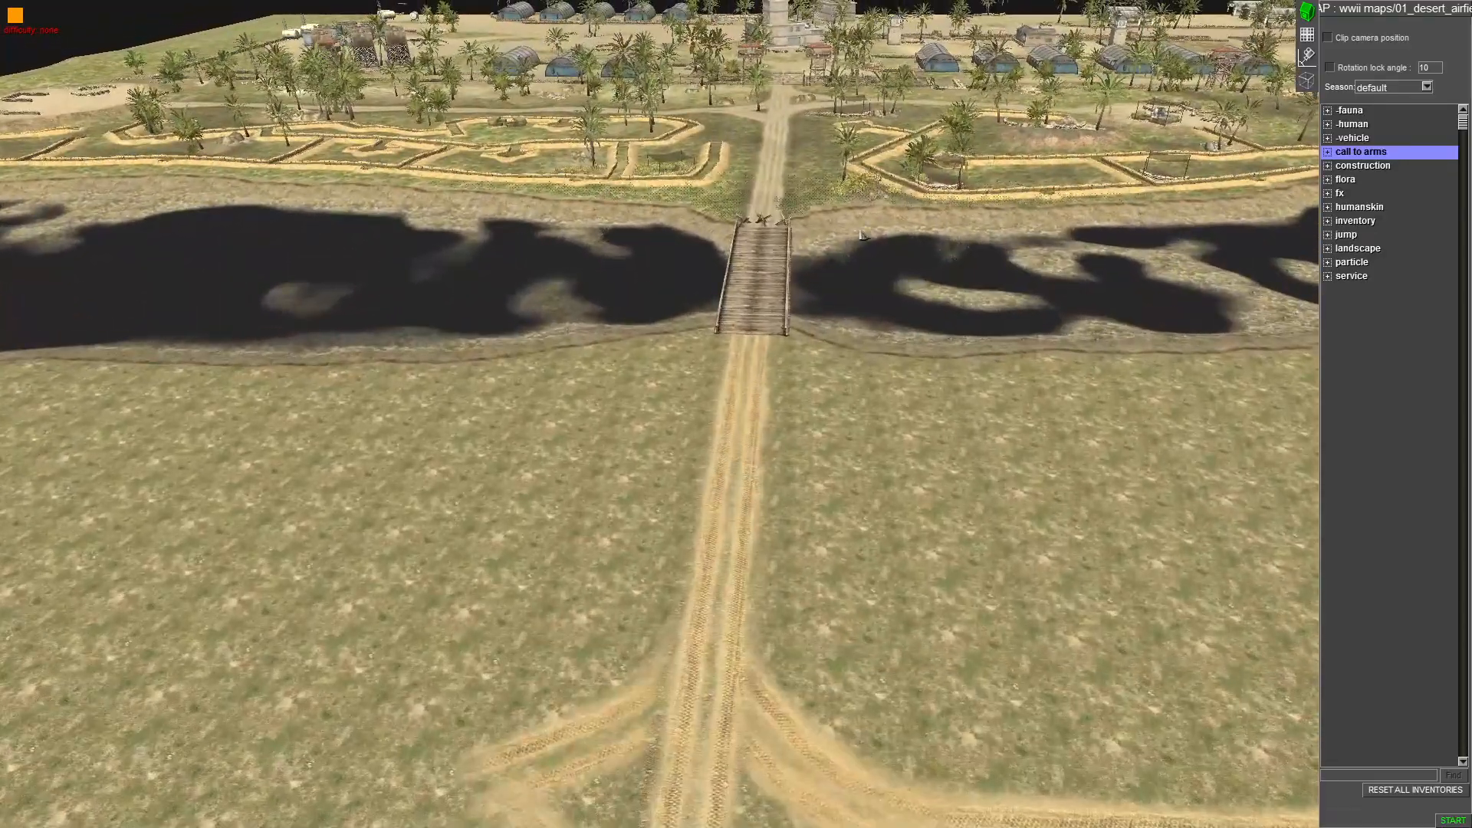
Examine the airfield's gate watchtowers, control tower and hangars, and the trench network along the riverbank
{"action": "middle_click_drag", "start_coordinate": [828, 429], "coordinate": [404, 361]}
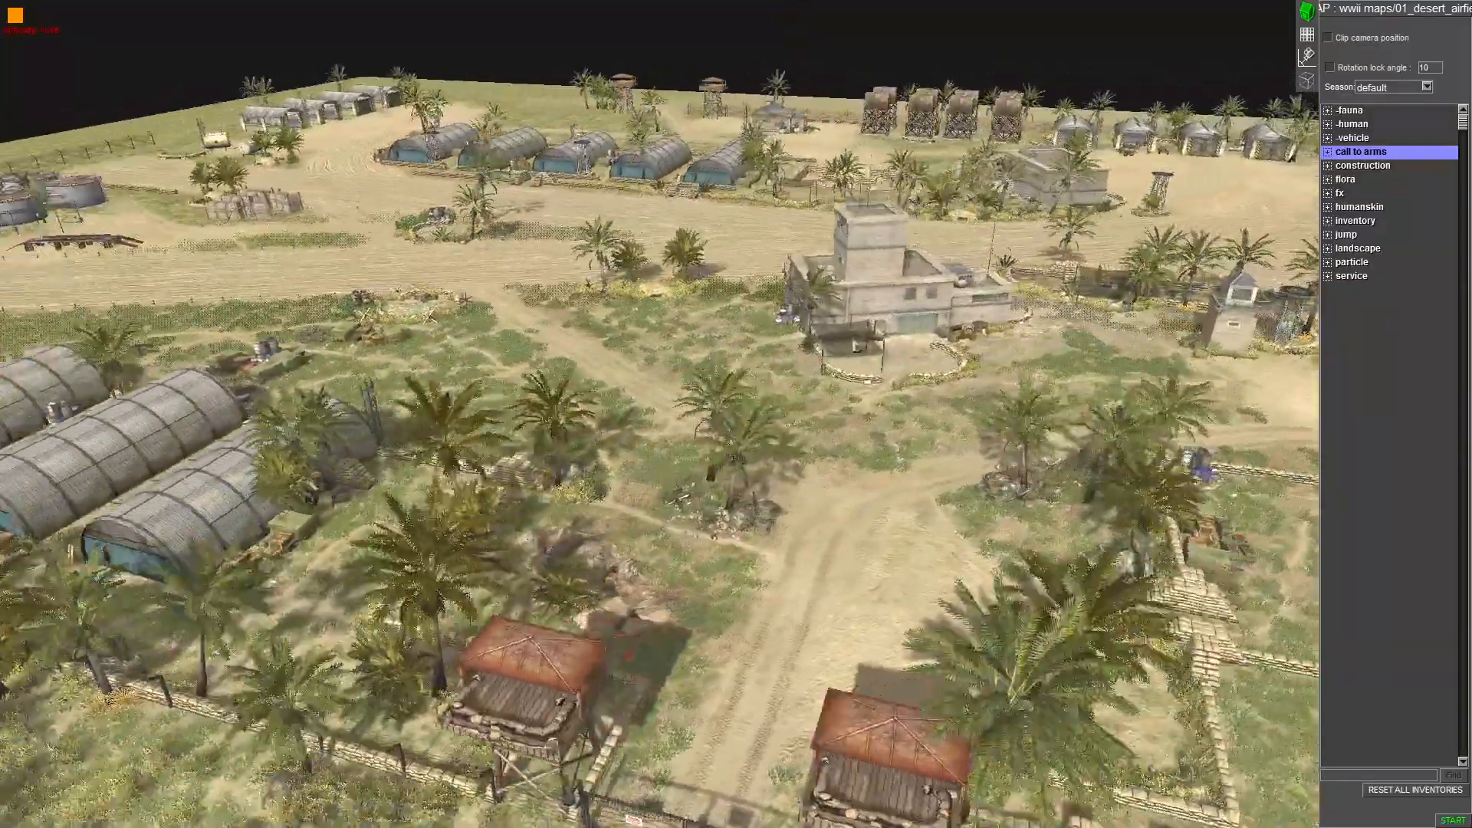
{"action": "middle_click_drag", "start_coordinate": [736, 414], "coordinate": [430, 414]}
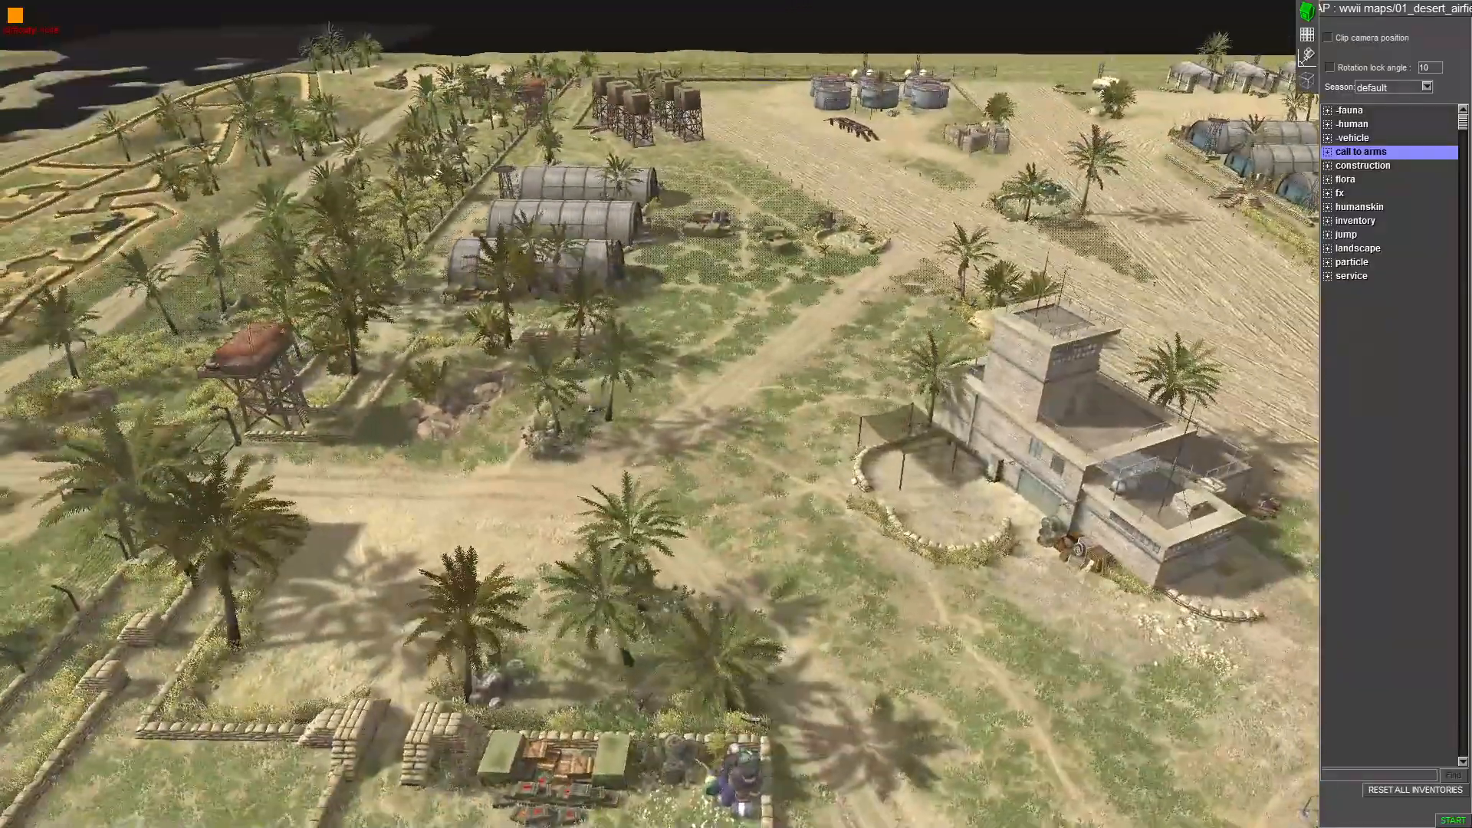
{"action": "middle_click_drag", "start_coordinate": [816, 389], "coordinate": [583, 388]}
{"action": "key", "text": "Left"}
{"action": "middle_click_drag", "start_coordinate": [191, 384], "coordinate": [431, 426]}
{"action": "key", "text": "Up"}
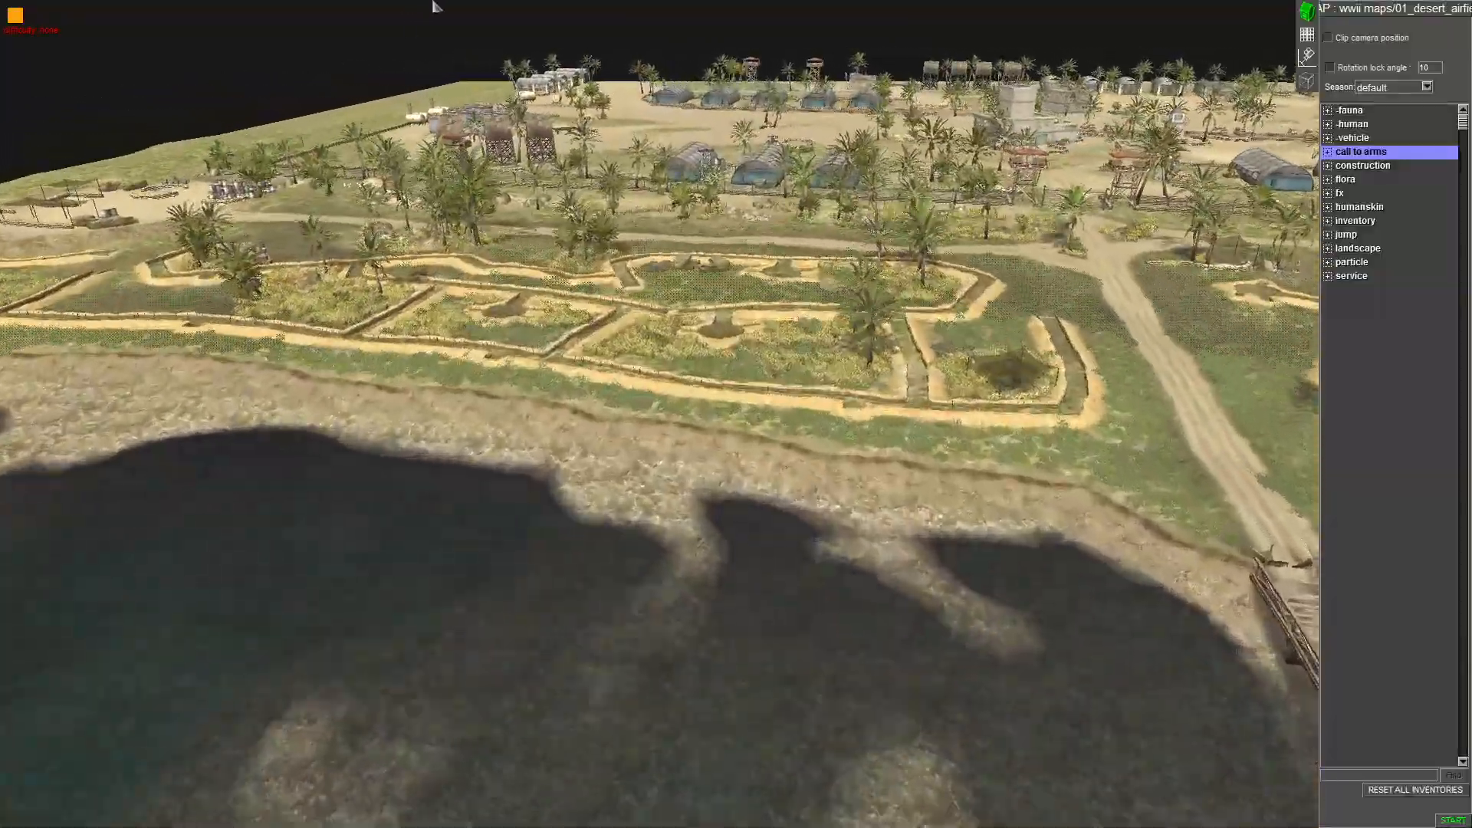
Look over the airfield's runways, hangars and fuel tanks, and the unfinished land with laid-out buildings across the river
{"action": "key", "text": "Up"}
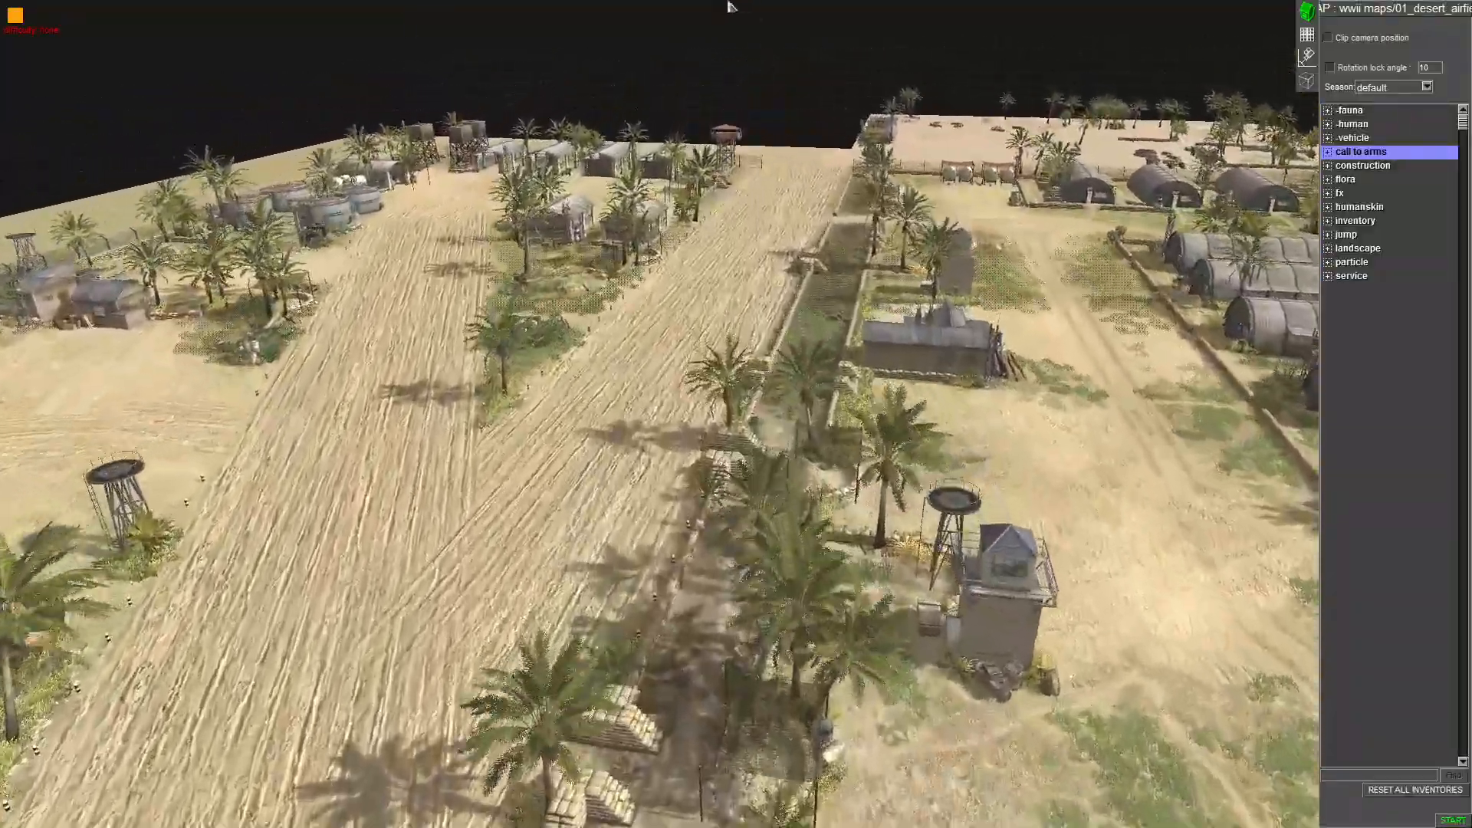
{"action": "key", "text": "Up"}
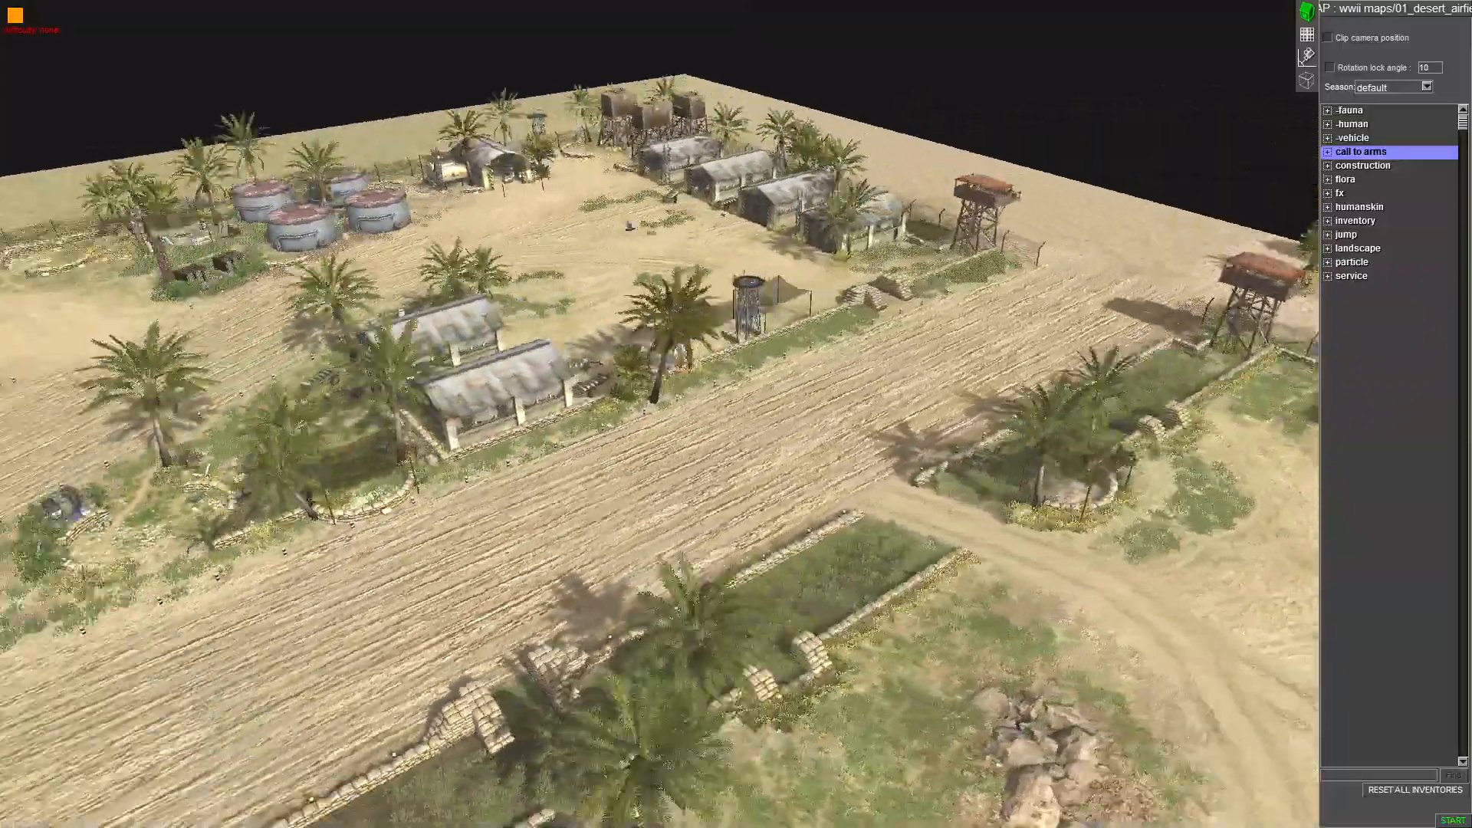
{"action": "middle_click_drag", "start_coordinate": [630, 226], "coordinate": [467, 313]}
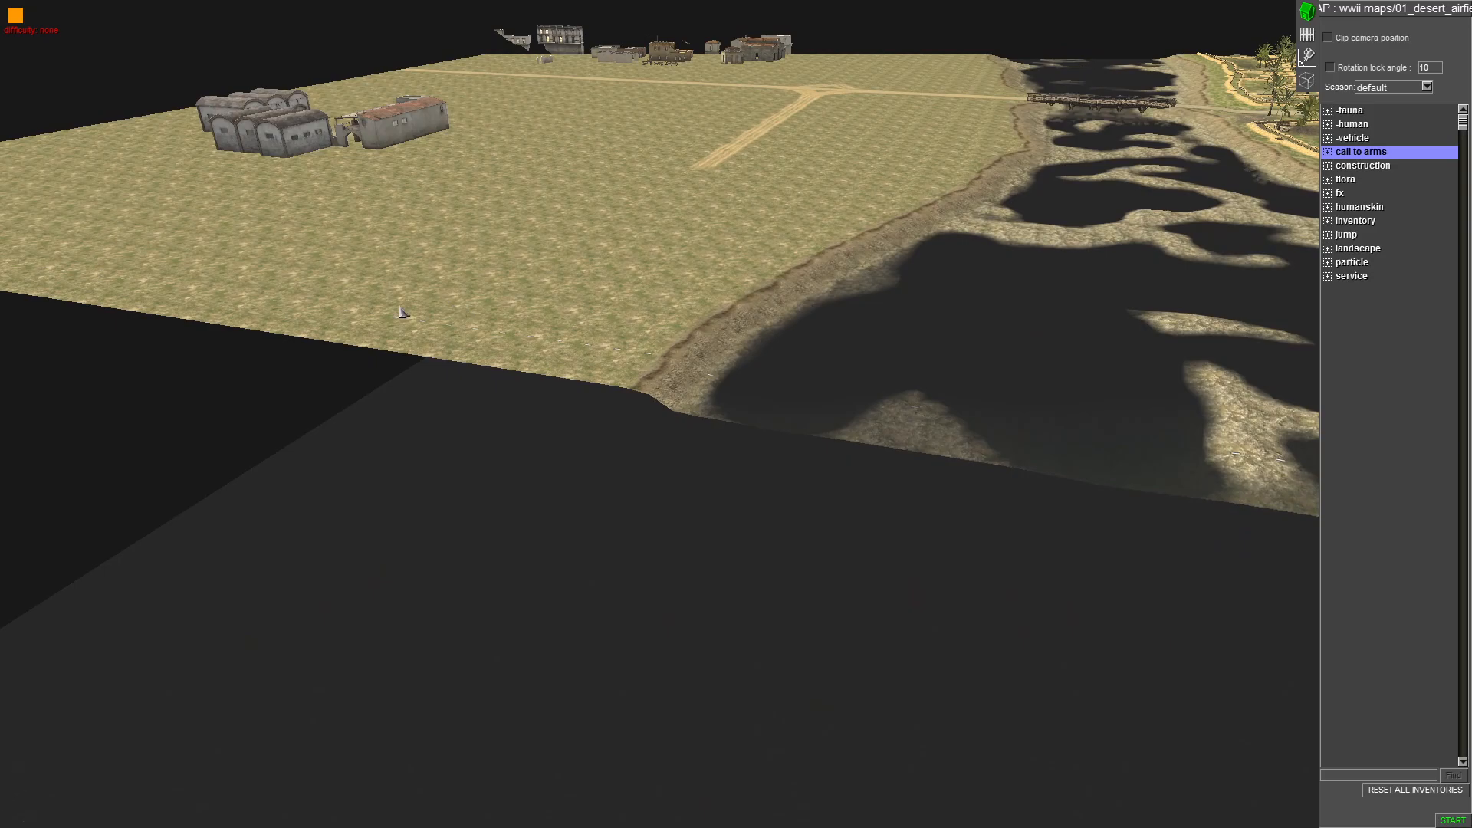
{"action": "middle_click_drag", "start_coordinate": [571, 278], "coordinate": [562, 93]}
{"action": "middle_click_drag", "start_coordinate": [530, 363], "coordinate": [960, 474]}
Load the 3v3 coastal town map from the download maps
{"action": "key", "text": "Escape"}
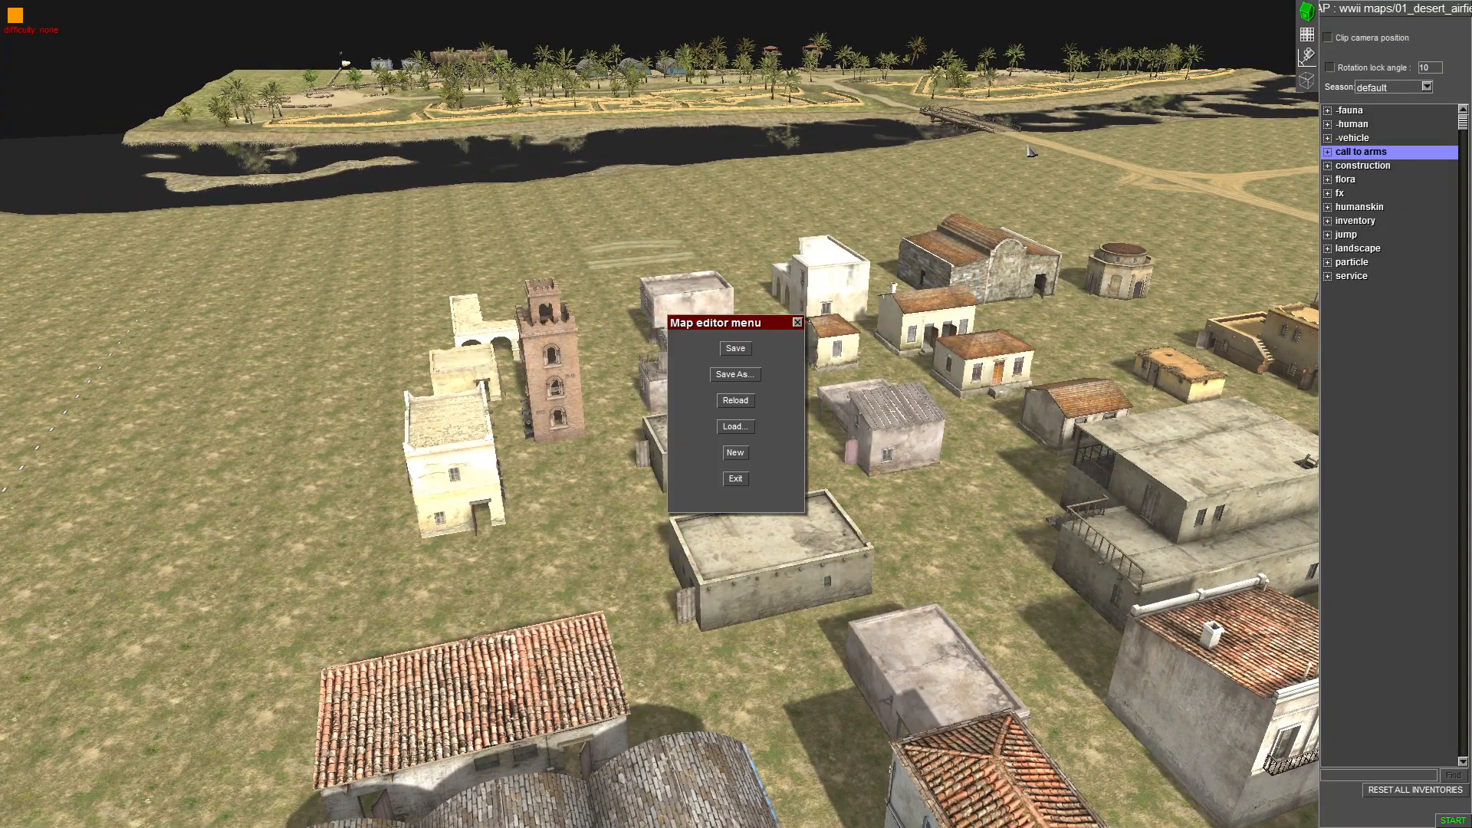
{"action": "left_click", "coordinate": [736, 427]}
{"action": "double_click", "coordinate": [679, 318]}
{"action": "double_click", "coordinate": [678, 320]}
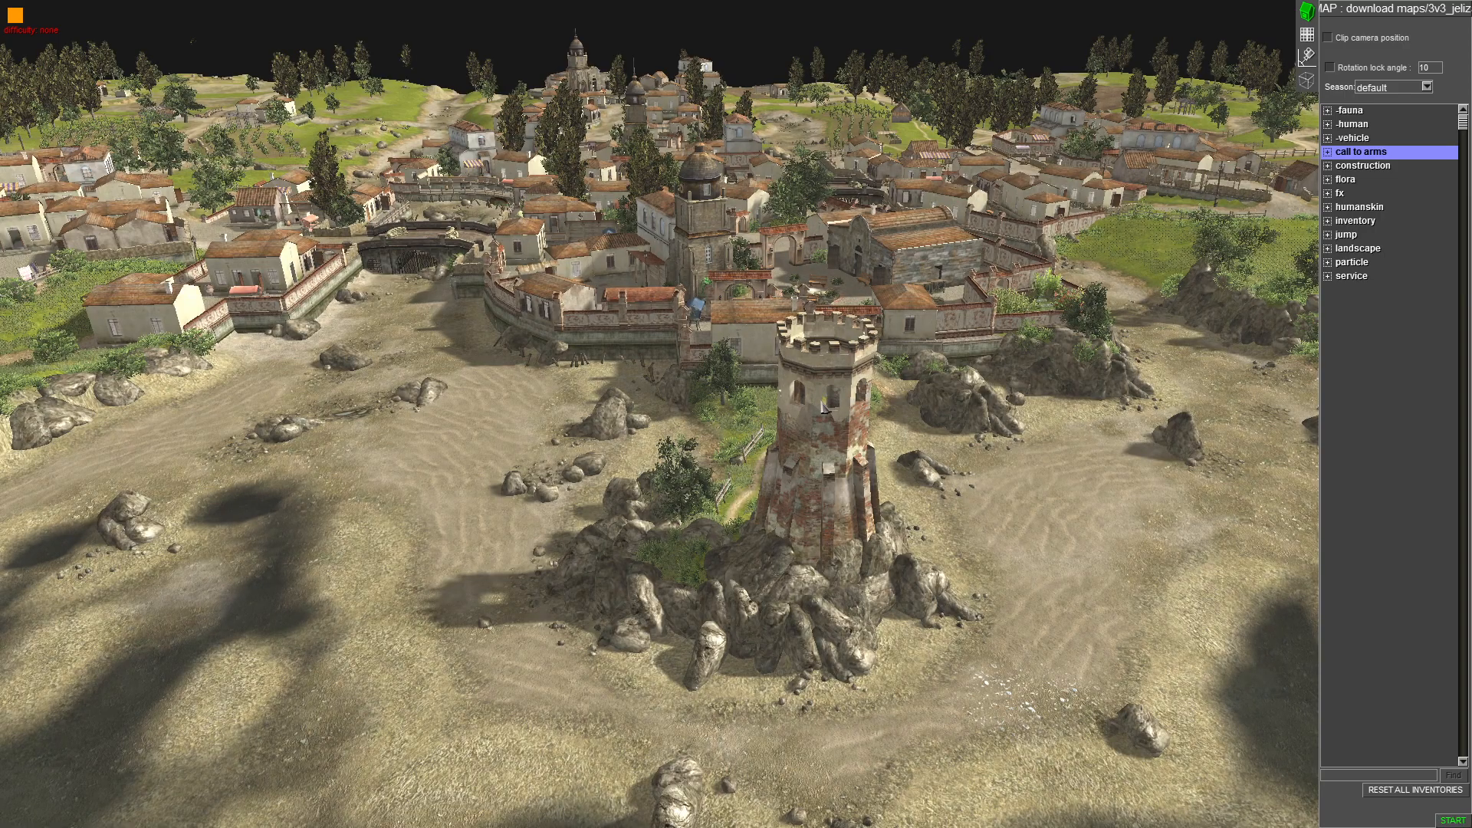
Survey the coastal town from its stone tower and beach to the riverbed and outlying farmland
{"action": "scroll", "coordinate": [821, 401], "scroll_direction": "down", "scroll_amount": 5}
{"action": "middle_click_drag", "start_coordinate": [821, 401], "coordinate": [866, 361]}
{"action": "mouse_move", "coordinate": [759, 2]}
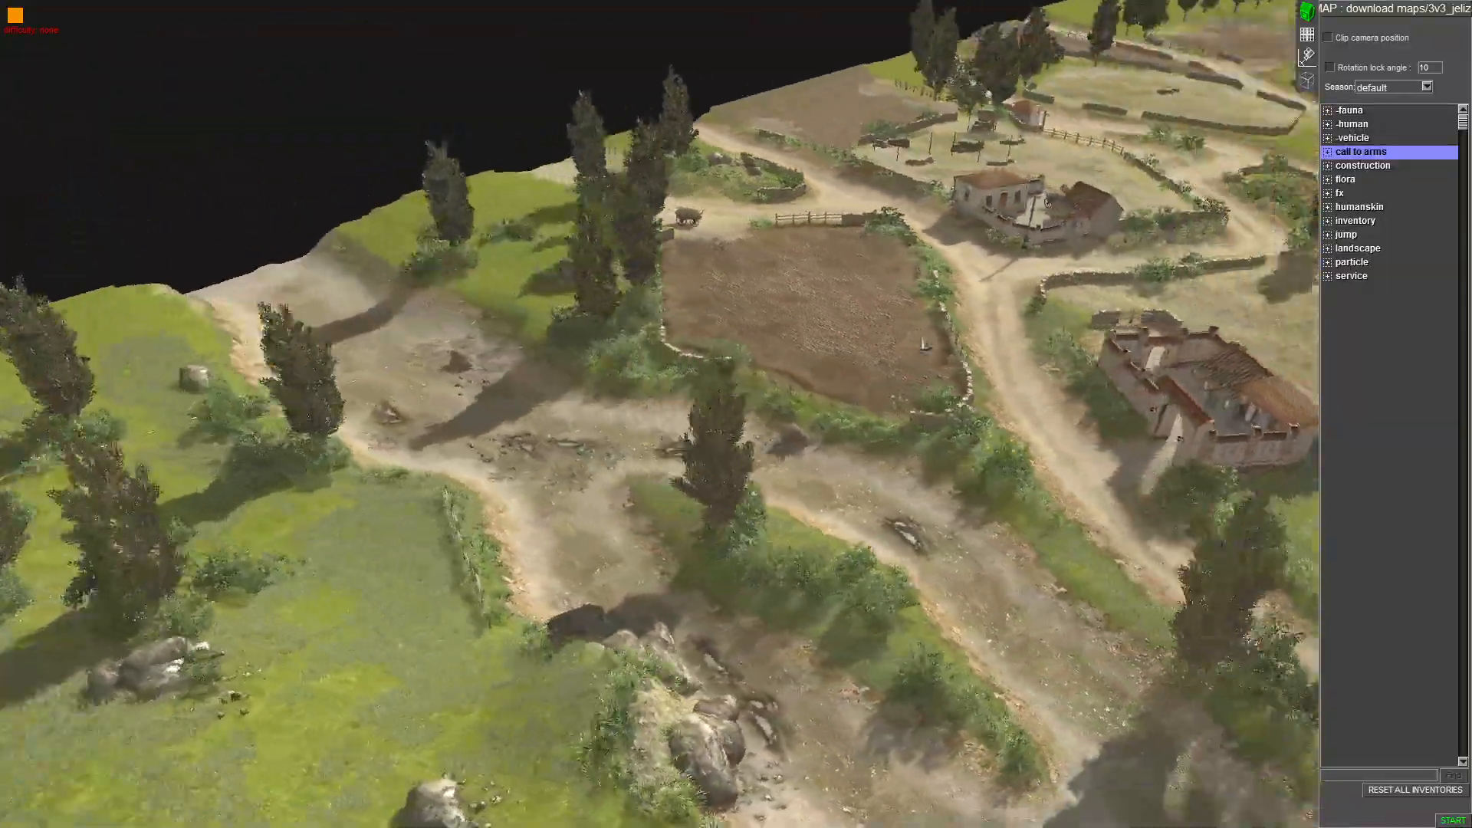
{"action": "middle_click_drag", "start_coordinate": [922, 341], "coordinate": [1000, 337]}
{"action": "middle_click_drag", "start_coordinate": [489, 398], "coordinate": [838, 385]}
{"action": "mouse_move", "coordinate": [930, 3]}
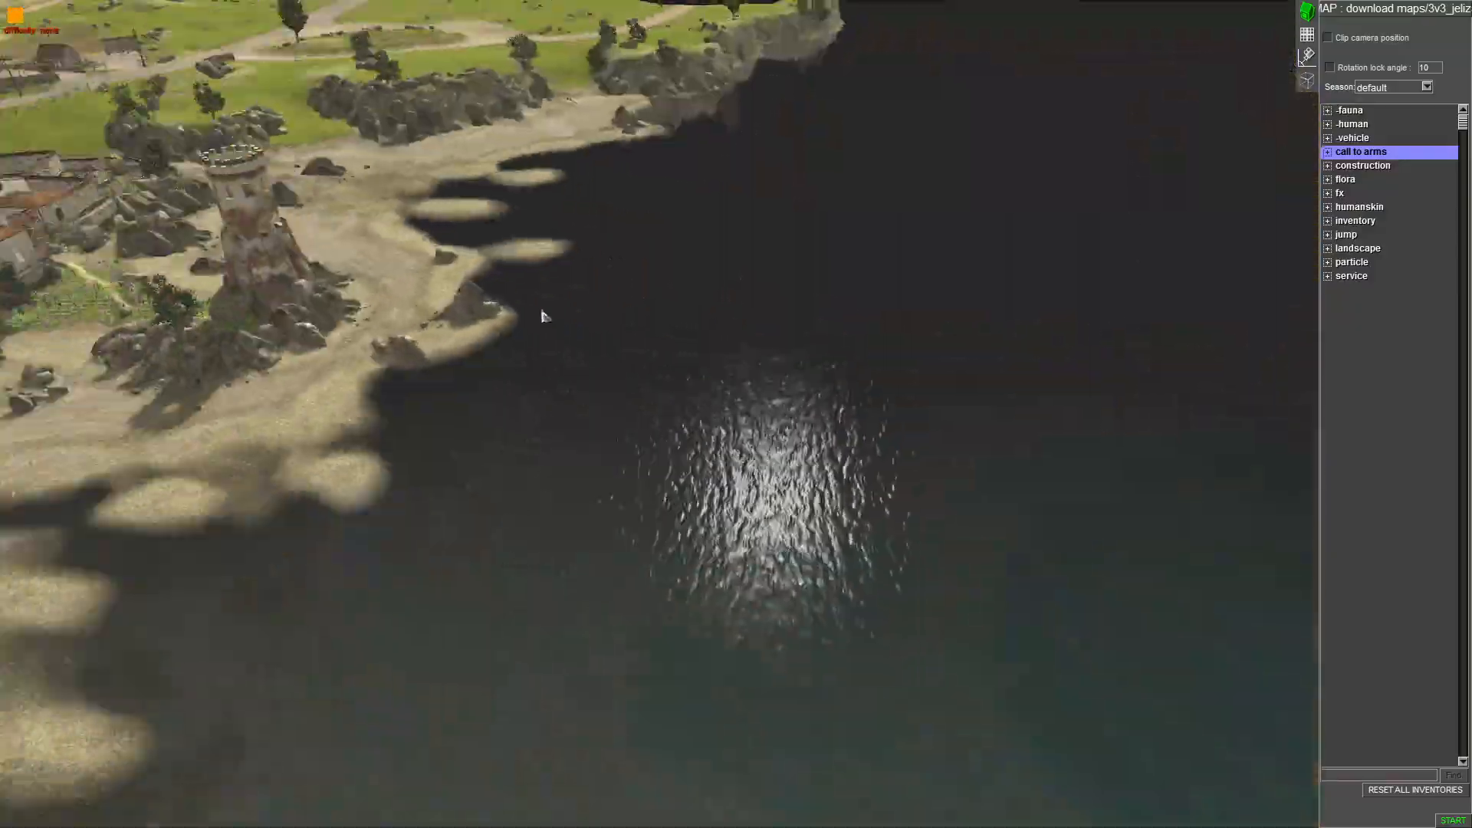
{"action": "middle_click_drag", "start_coordinate": [542, 316], "coordinate": [772, 371]}
{"action": "mouse_move", "coordinate": [396, 2]}
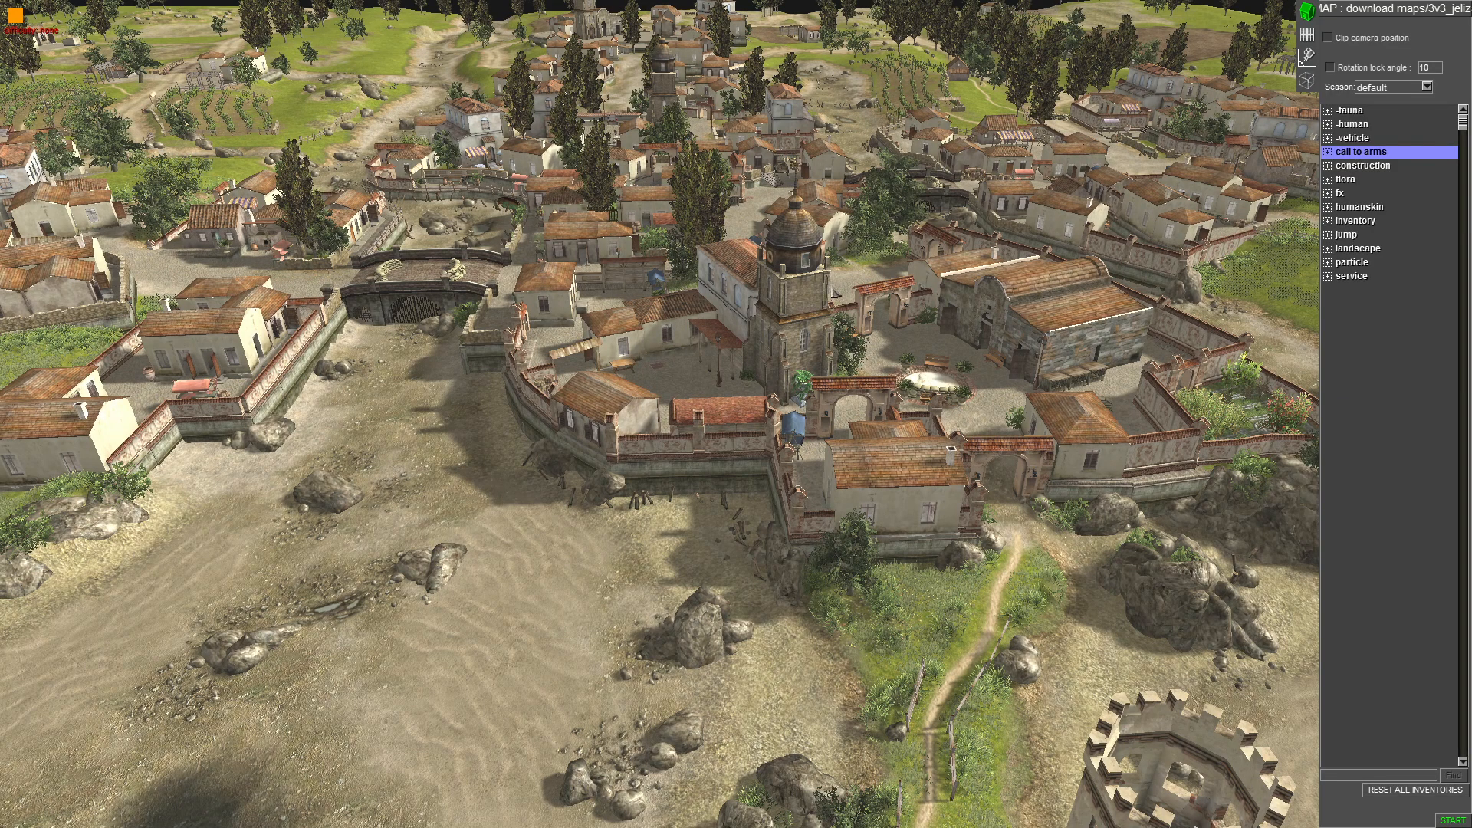
{"action": "mouse_move", "coordinate": [627, 827]}
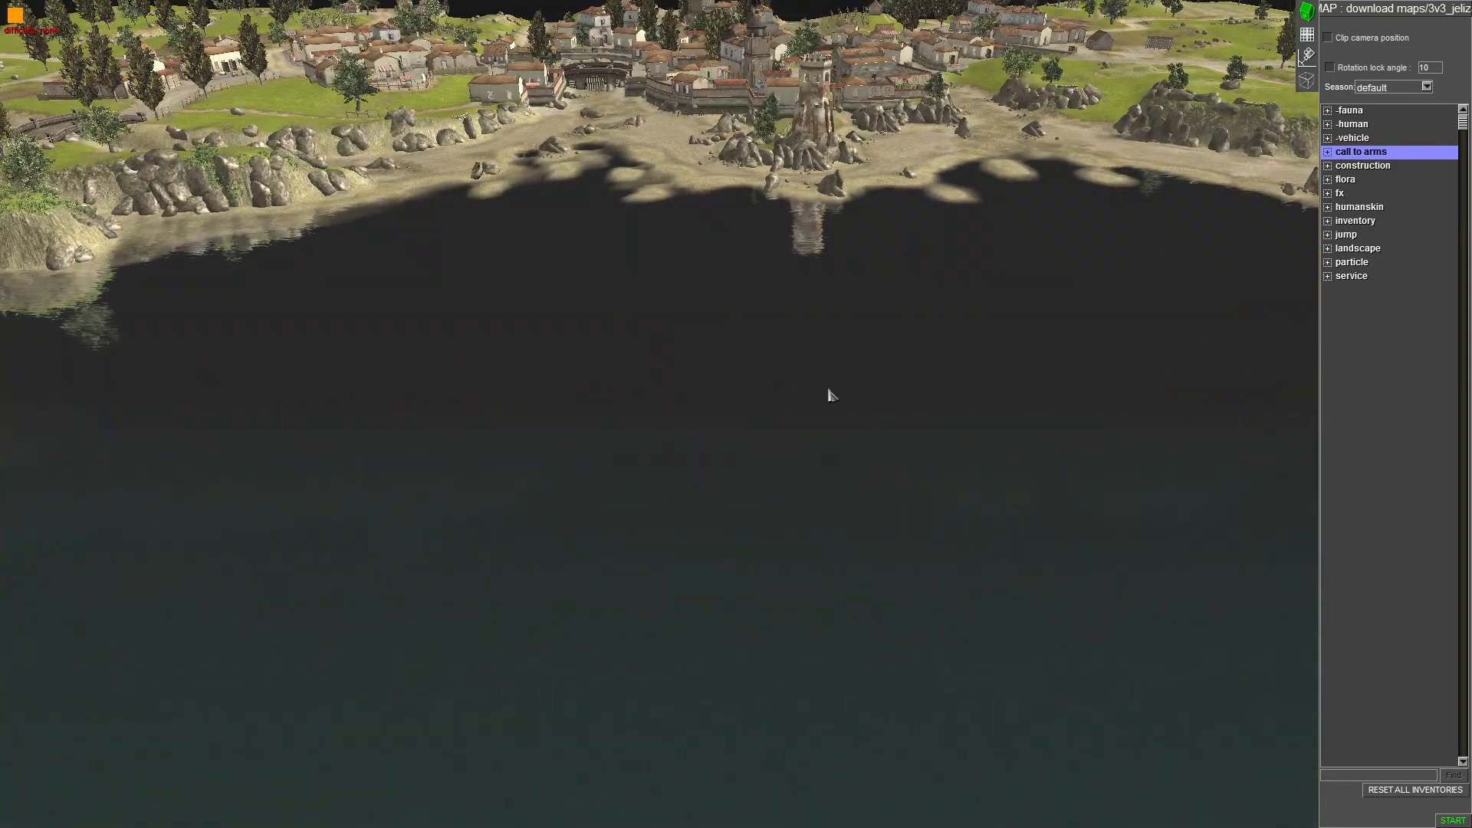
Examine the rocky coastline and the tree-lined road leading to the map's edge
{"action": "middle_click_drag", "start_coordinate": [813, 400], "coordinate": [647, 381]}
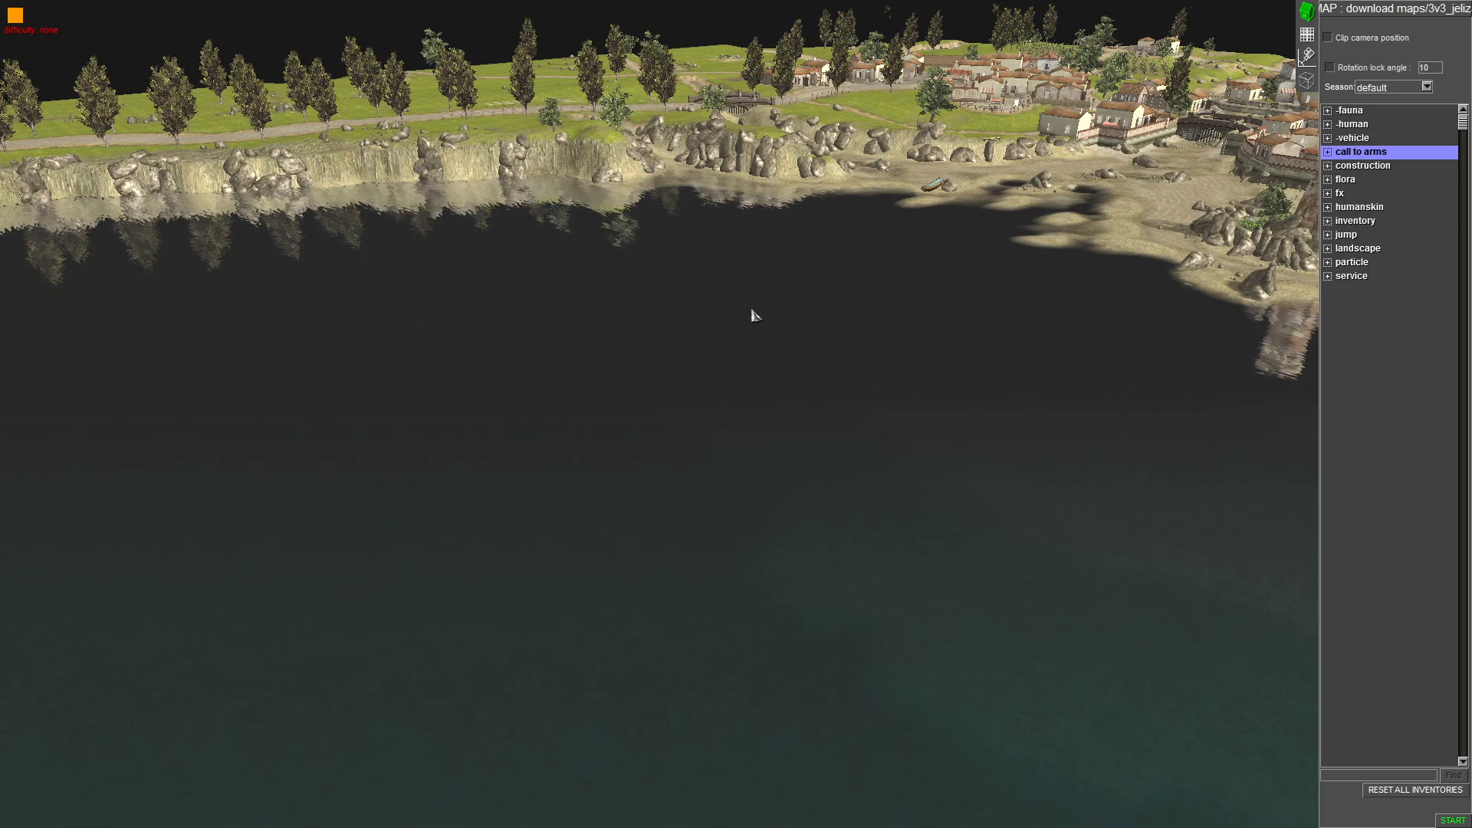
{"action": "middle_click_drag", "start_coordinate": [738, 311], "coordinate": [526, 309]}
{"action": "mouse_move", "coordinate": [3, 5]}
{"action": "middle_click_drag", "start_coordinate": [732, 357], "coordinate": [594, 425]}
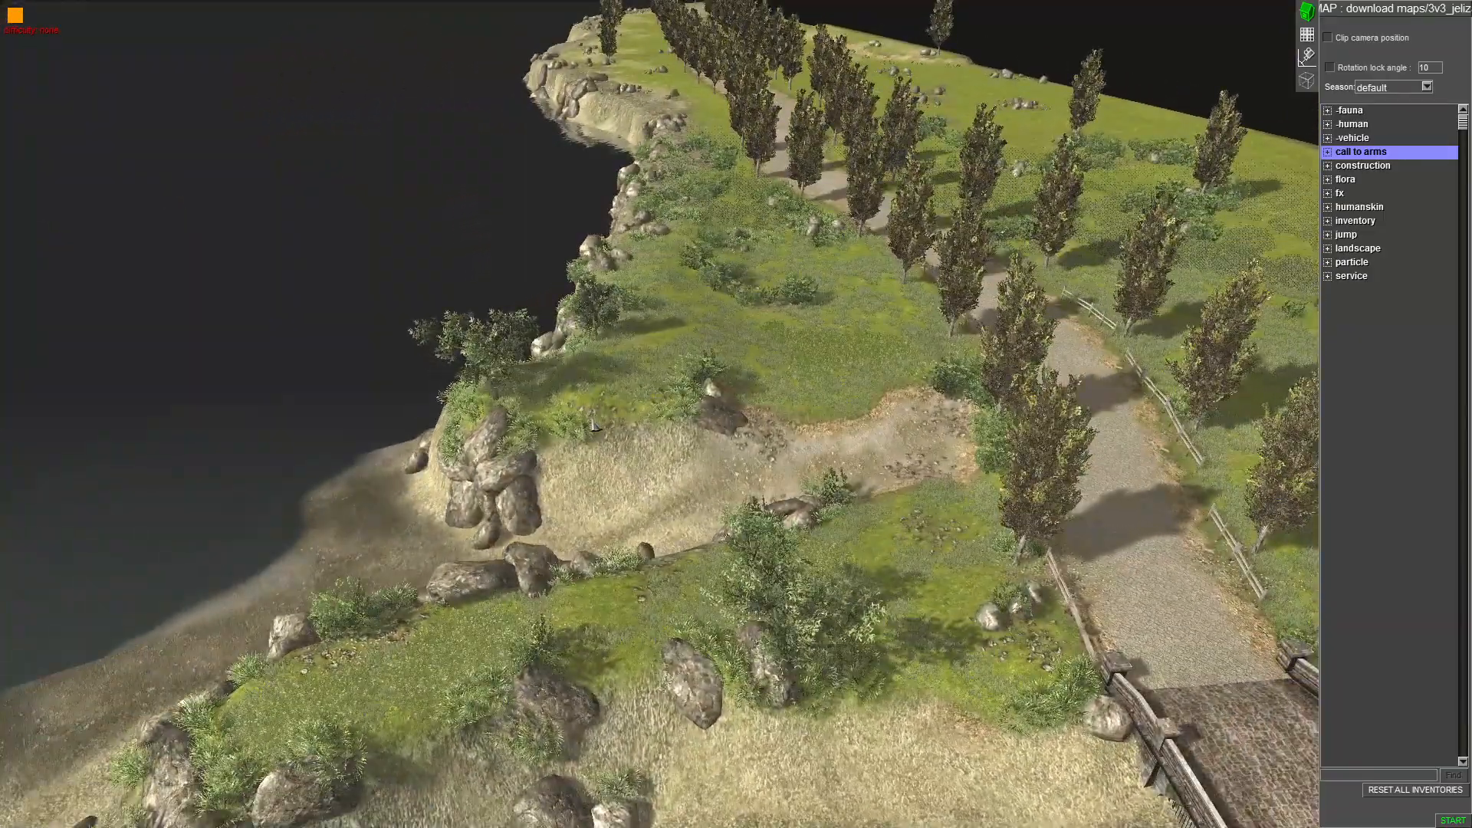
{"action": "middle_click_drag", "start_coordinate": [607, 330], "coordinate": [422, 282]}
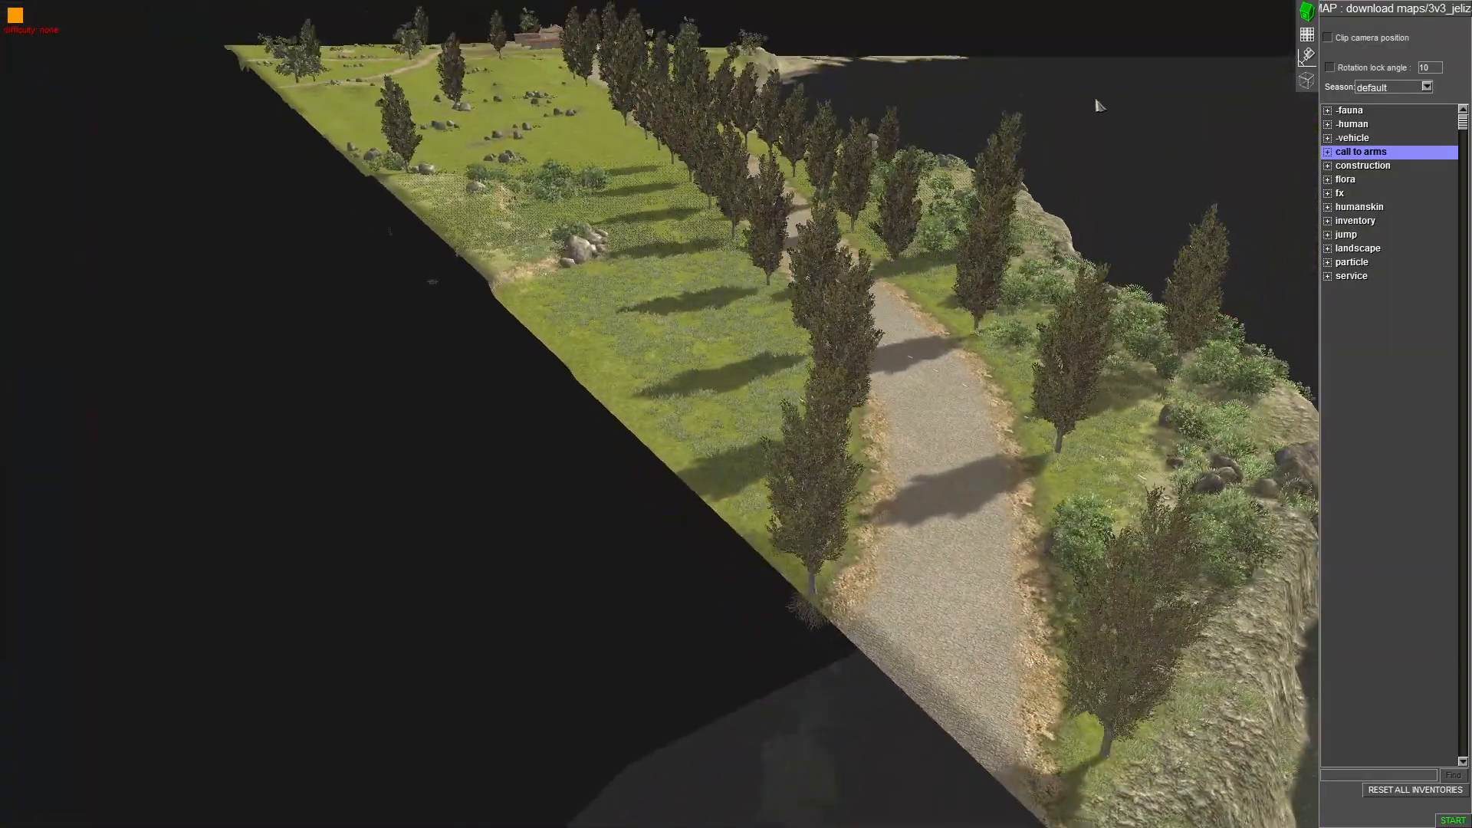
{"action": "middle_click_drag", "start_coordinate": [1072, 163], "coordinate": [384, 346]}
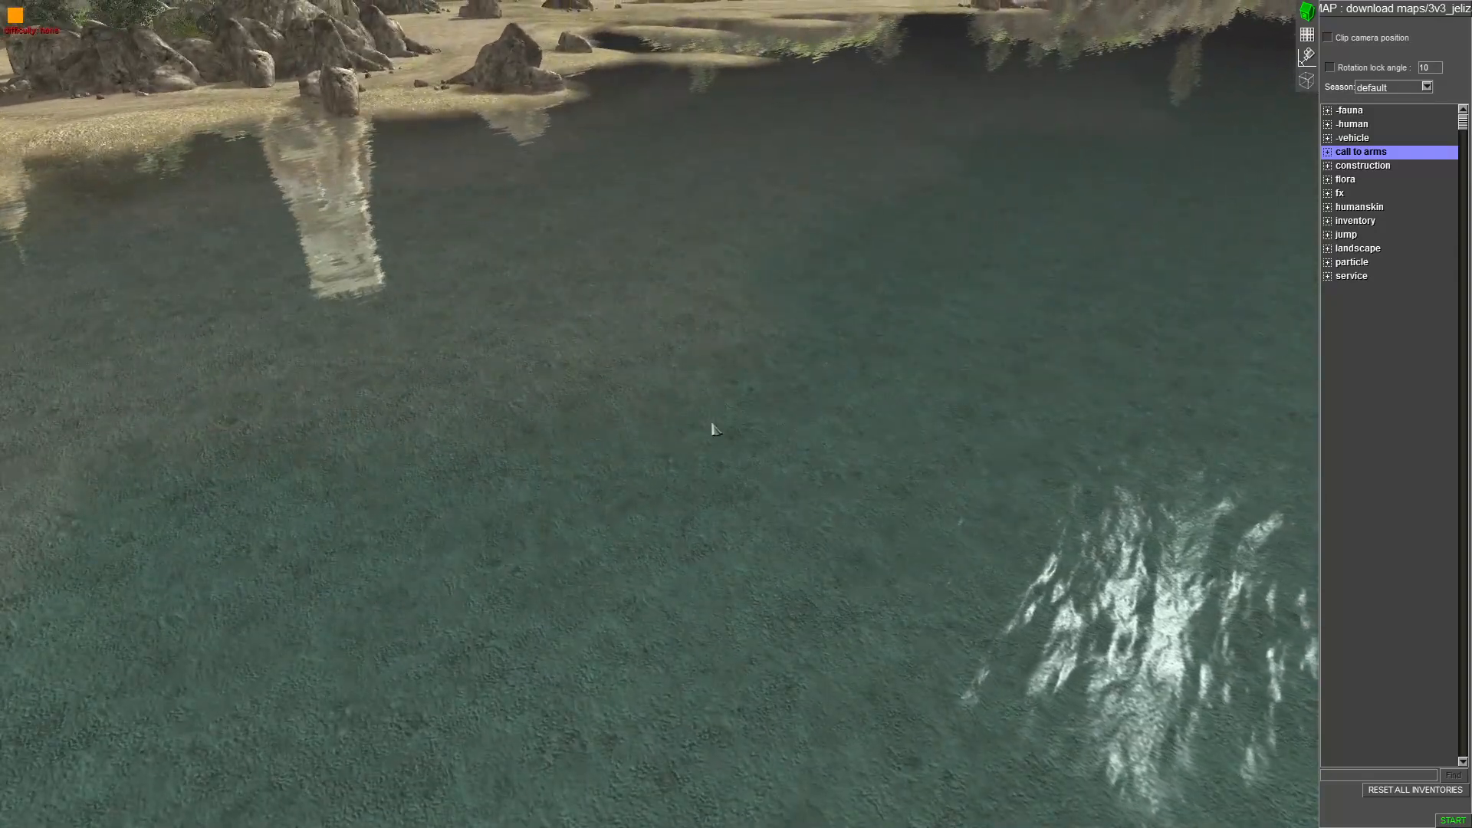
Inspect the sea off the beach, comparing the shallow and deep water areas
{"action": "middle_click_drag", "start_coordinate": [687, 361], "coordinate": [863, 473]}
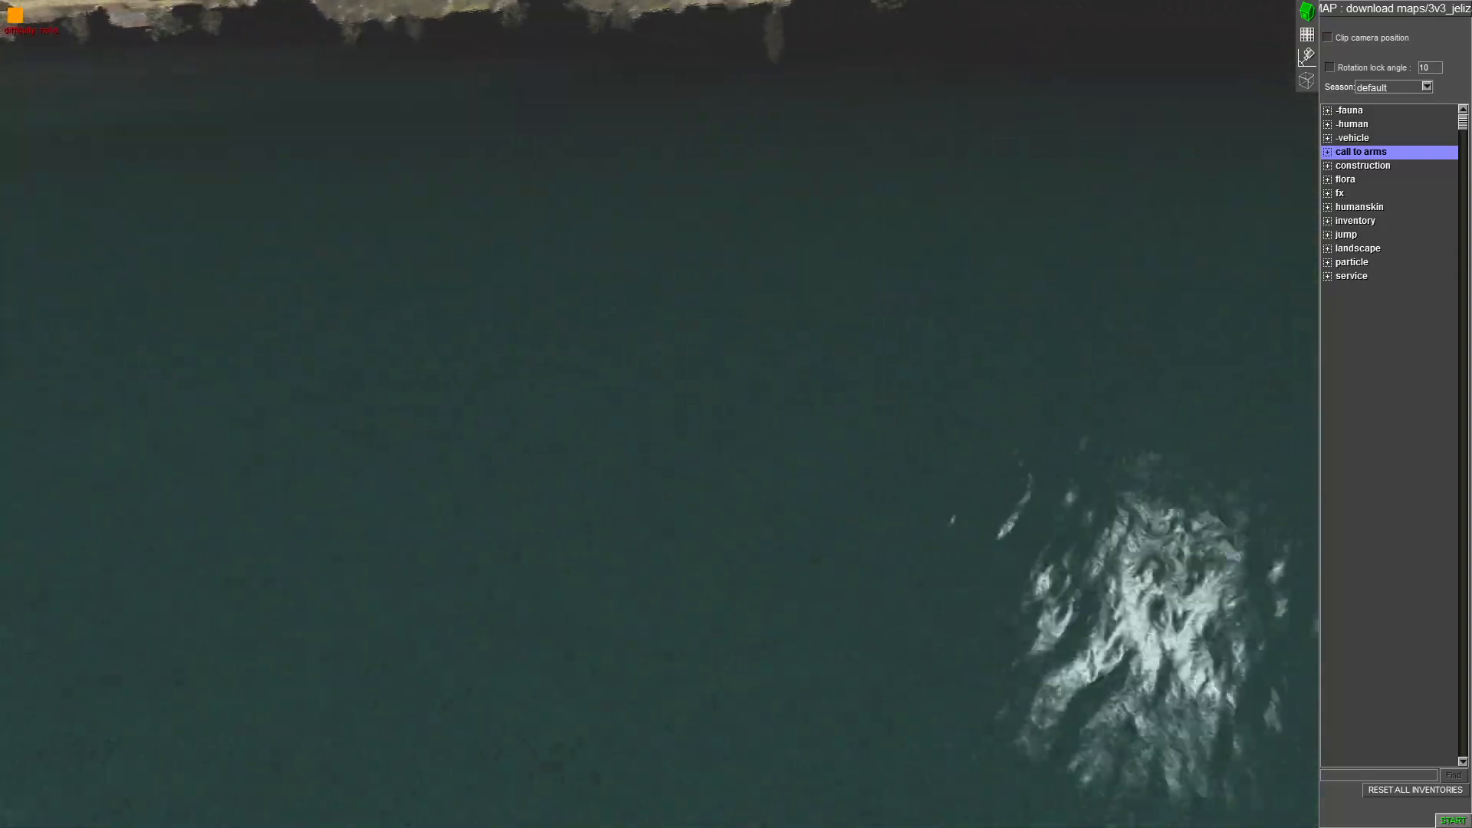
{"action": "middle_click_drag", "start_coordinate": [571, 364], "coordinate": [560, 337]}
{"action": "middle_click_drag", "start_coordinate": [802, 434], "coordinate": [654, 424]}
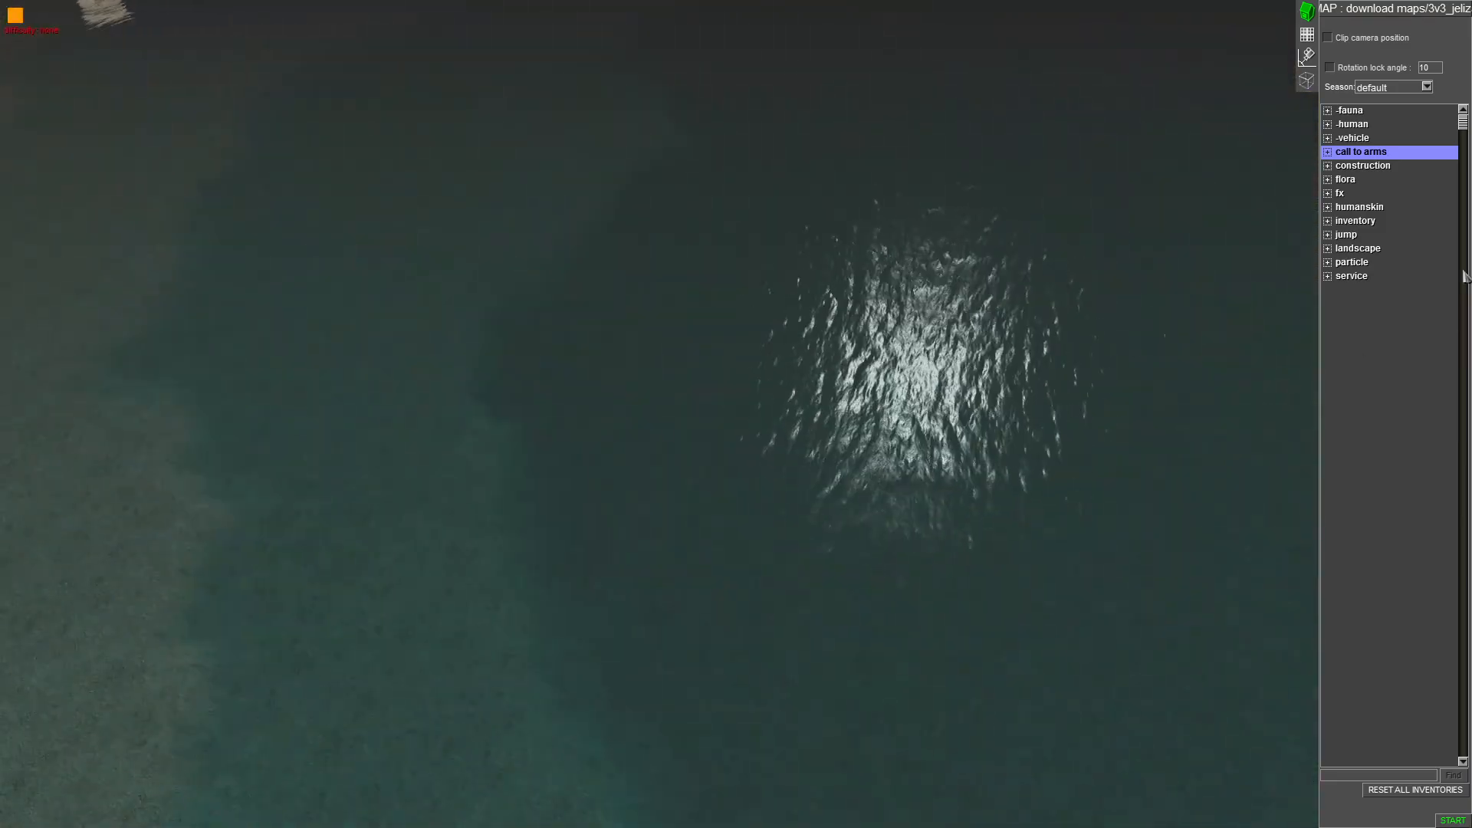
{"action": "middle_click_drag", "start_coordinate": [721, 461], "coordinate": [732, 577]}
Review the dry riverbed, the barricaded bridge, the inland fields and the coastal road junction
{"action": "key", "text": "Up"}
{"action": "key", "text": "Left"}
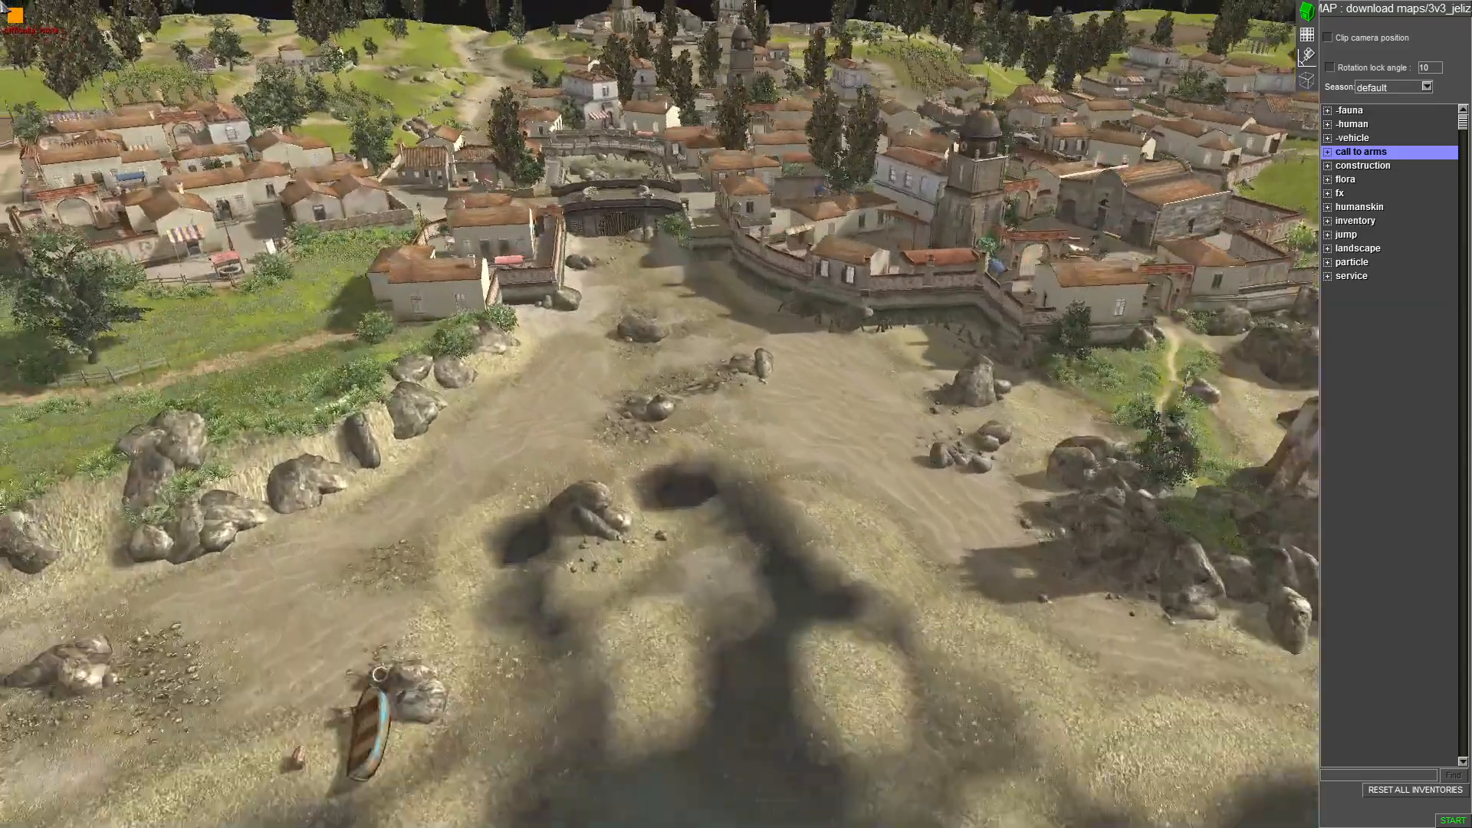
{"action": "key", "text": "Up"}
{"action": "key", "text": "Up"}
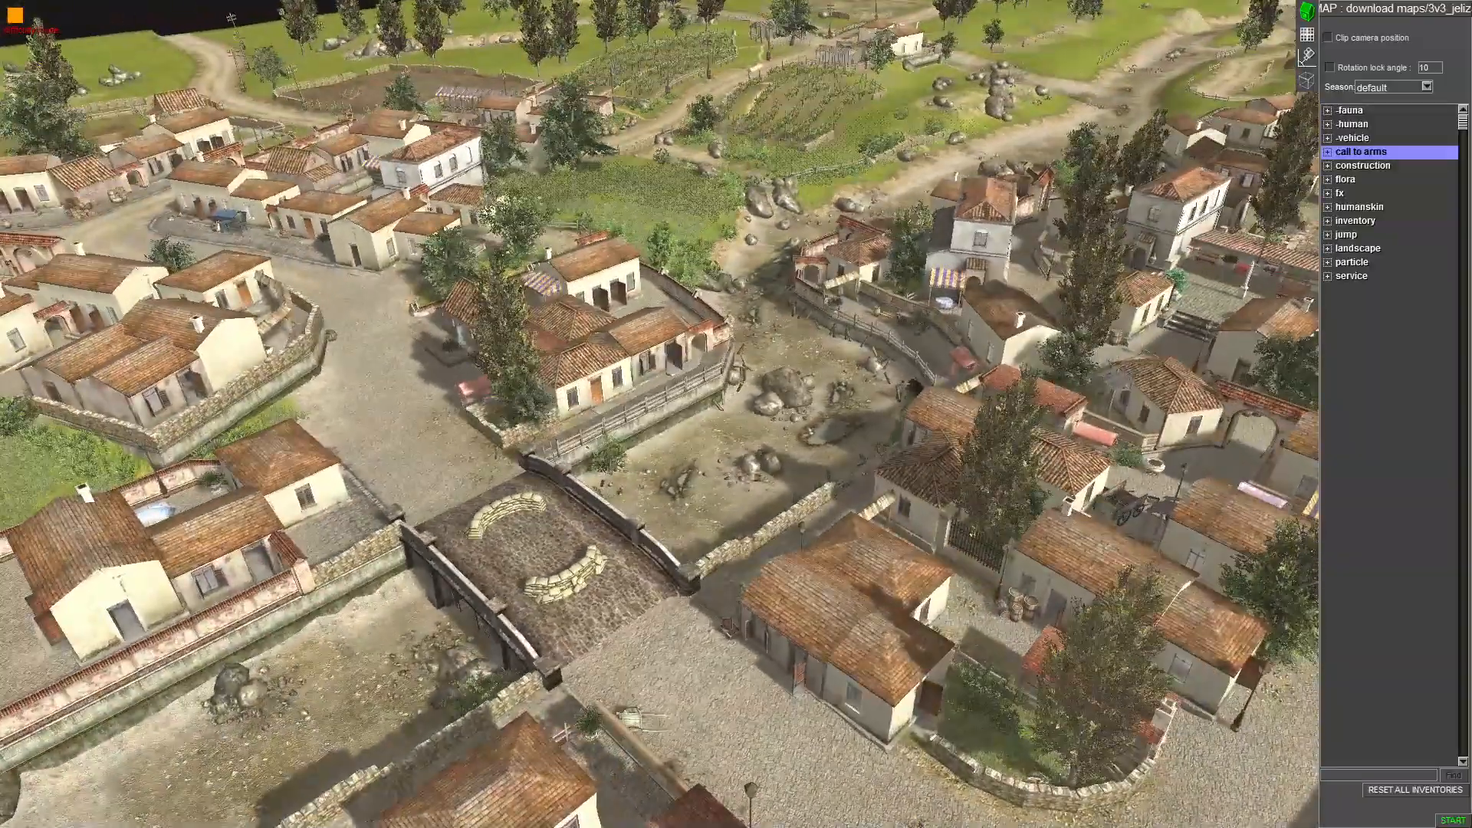
{"action": "key", "text": "Up"}
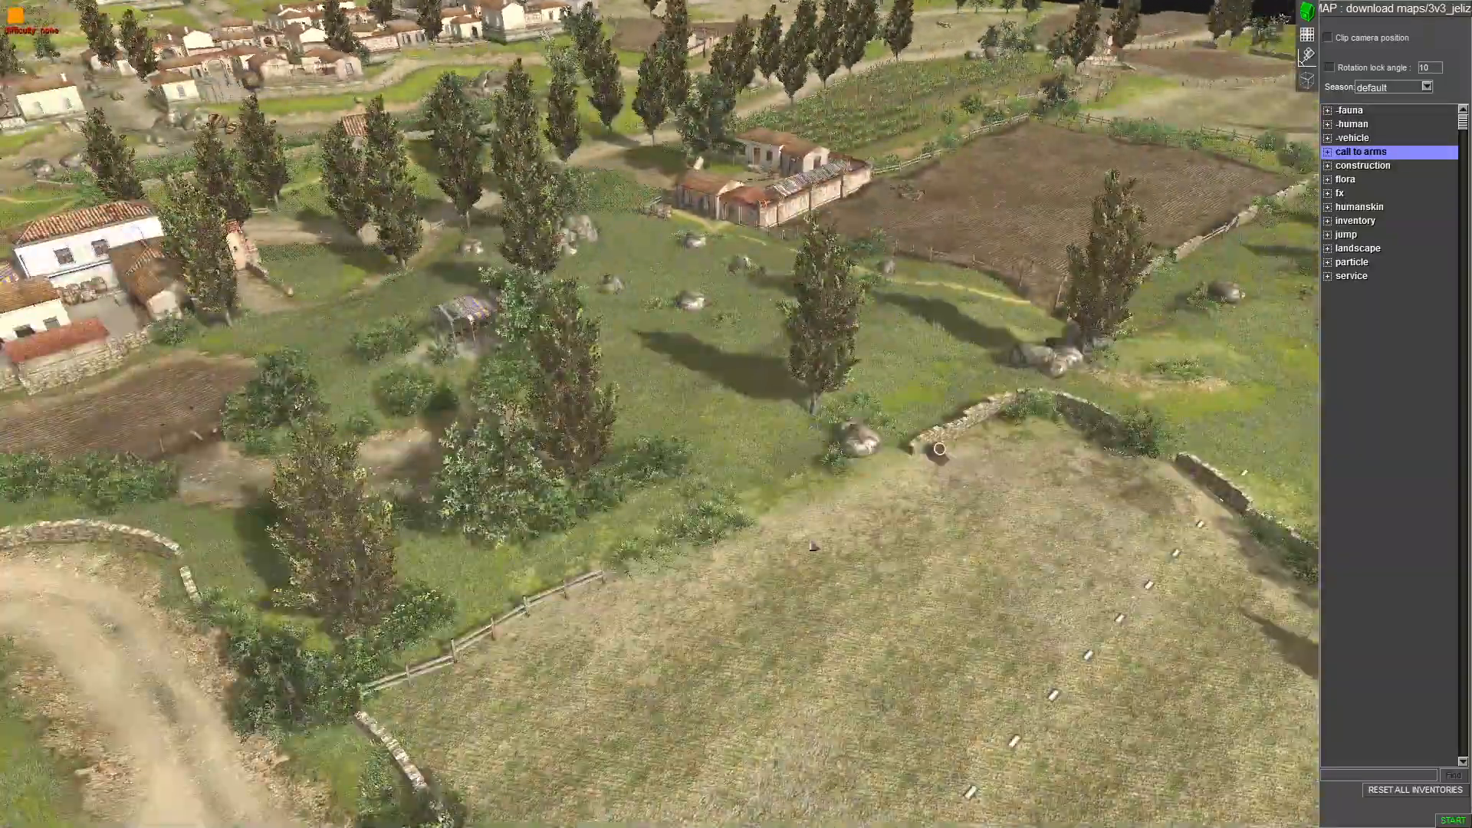
{"action": "key", "text": "Up"}
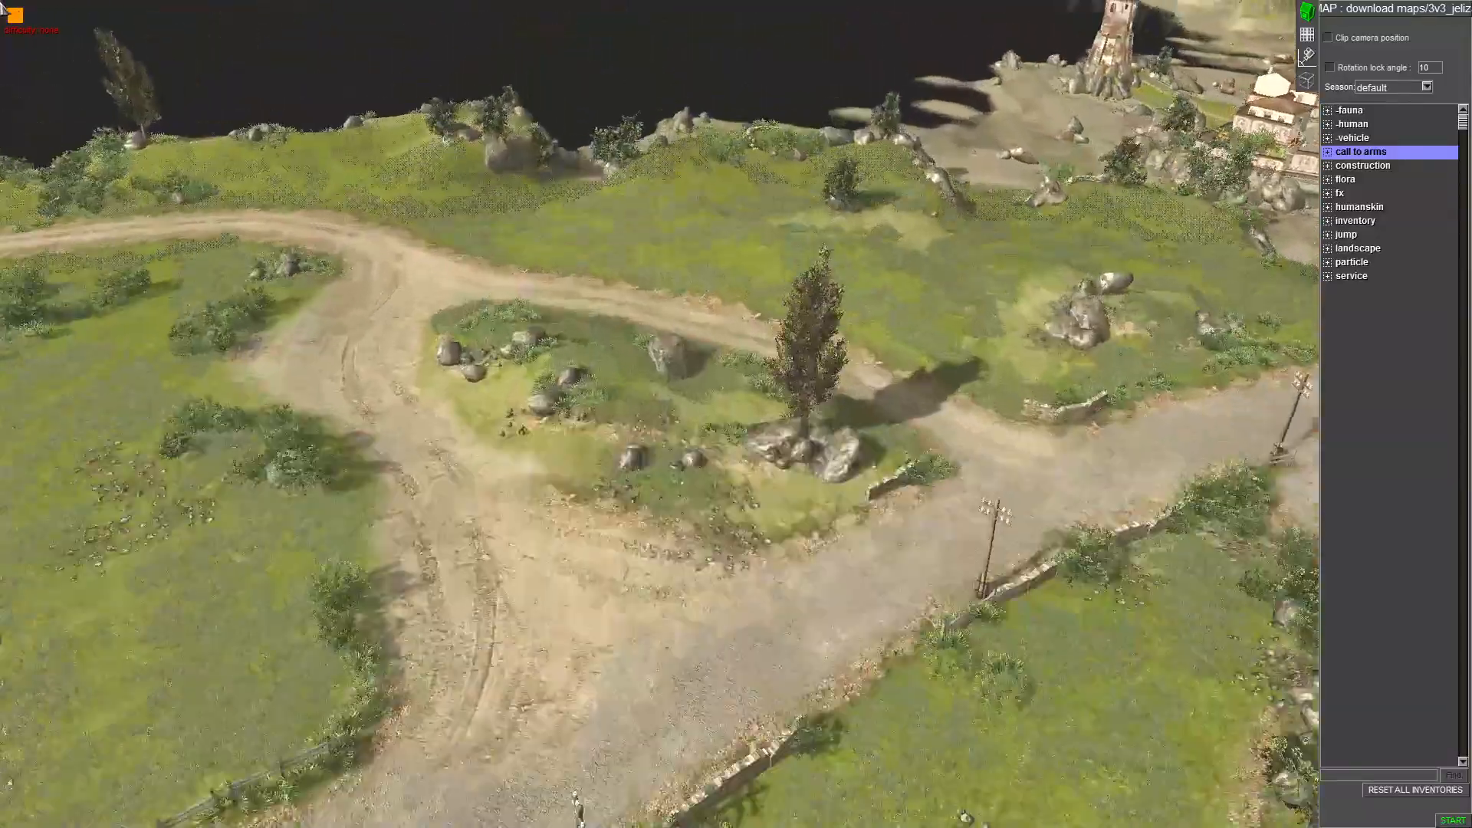
View the whole bay in front of the tower and the cliffs of the tree-lined headland
{"action": "middle_click_drag", "start_coordinate": [444, 404], "coordinate": [835, 342]}
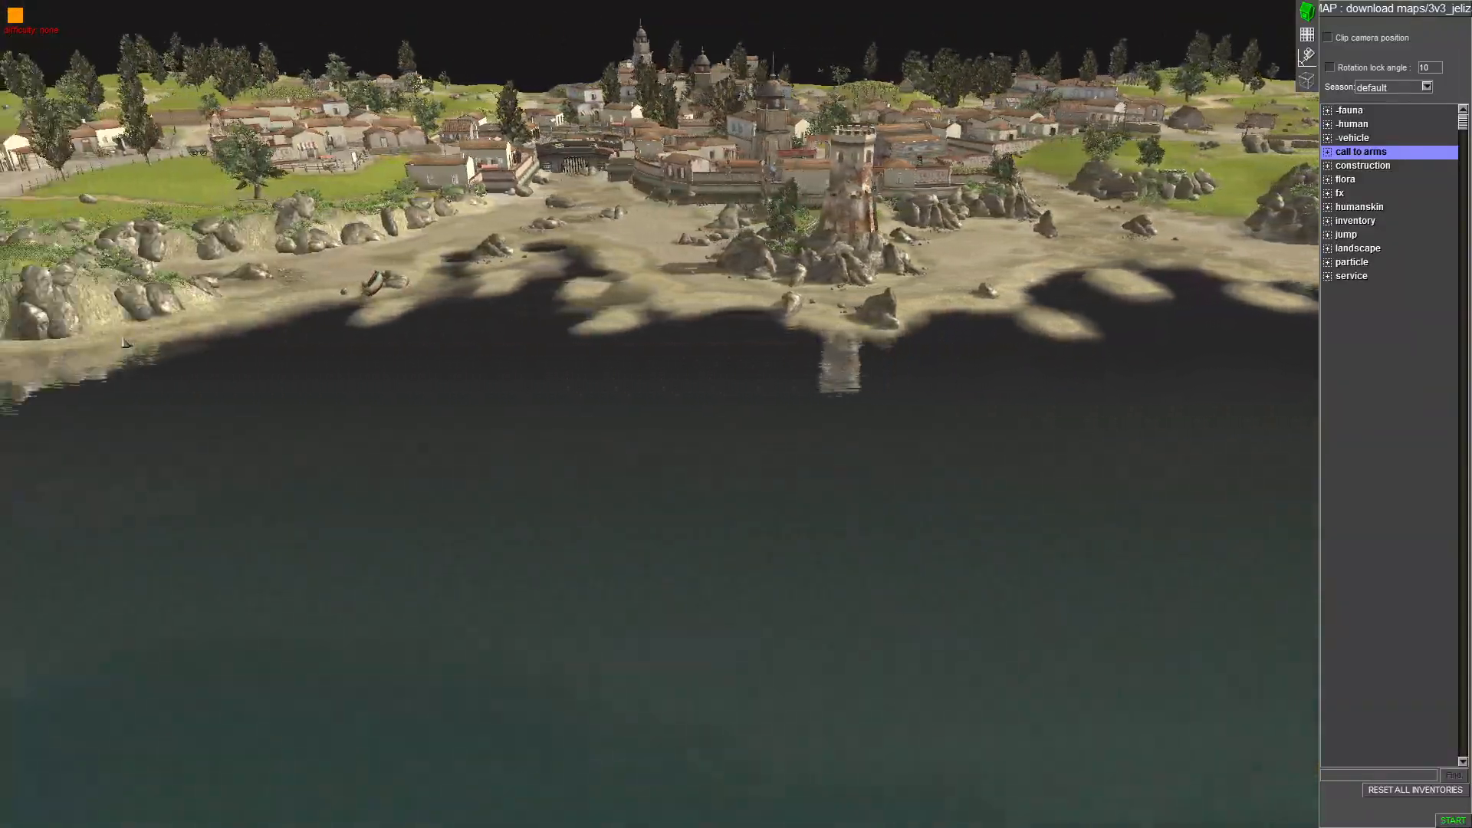
{"action": "key", "text": "Down"}
{"action": "key", "text": "Up"}
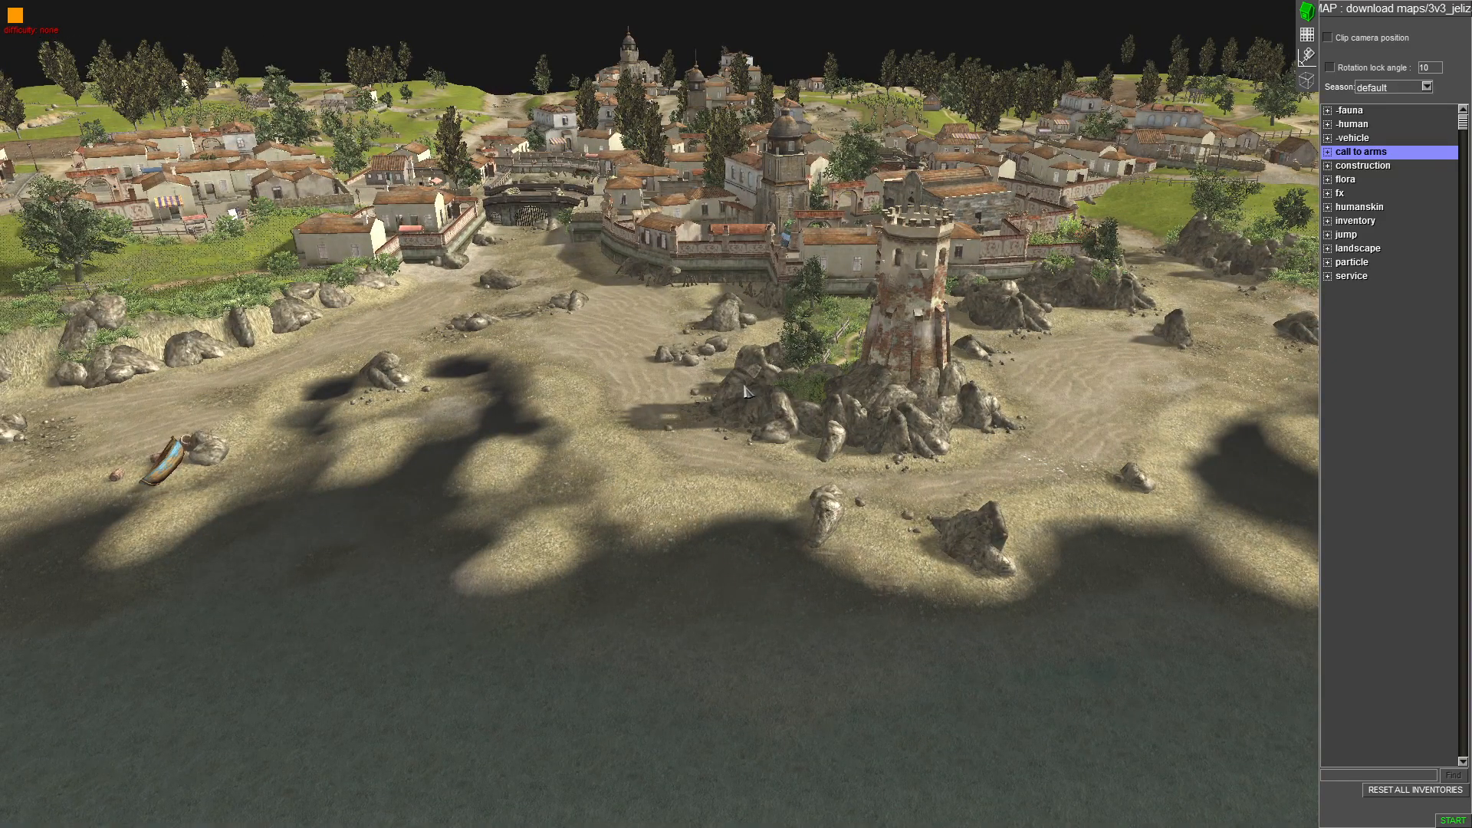
{"action": "key", "text": "Down"}
{"action": "middle_click_drag", "start_coordinate": [897, 366], "coordinate": [518, 387]}
{"action": "mouse_move", "coordinate": [1, 1]}
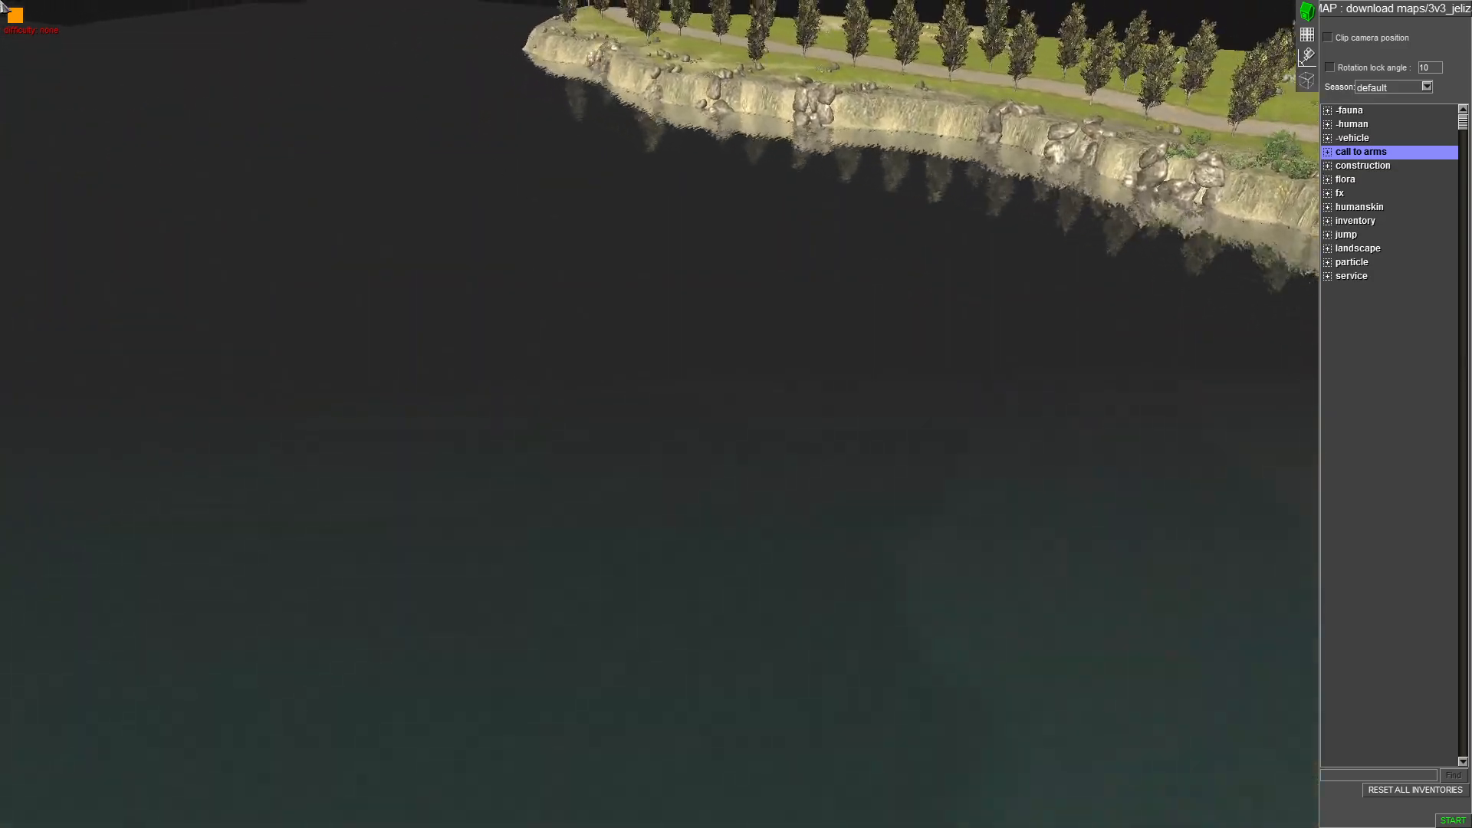
{"action": "mouse_move", "coordinate": [552, 1]}
{"action": "middle_click_drag", "start_coordinate": [510, 442], "coordinate": [1029, 527]}
{"action": "middle_click_drag", "start_coordinate": [934, 541], "coordinate": [968, 468]}
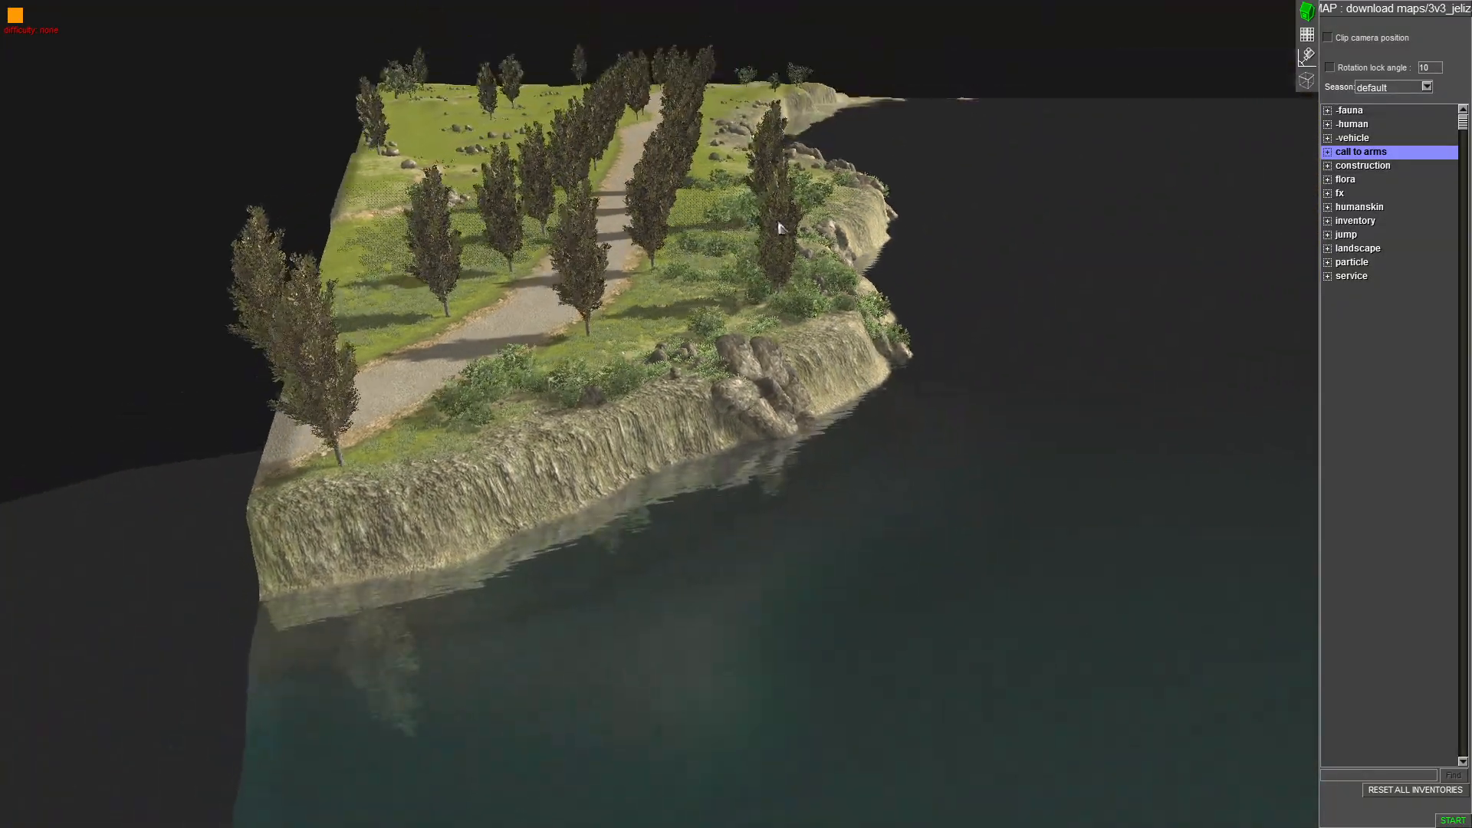
Look over the town's streets and walled courtyards from the inland side towards the tower
{"action": "mouse_move", "coordinate": [623, 7]}
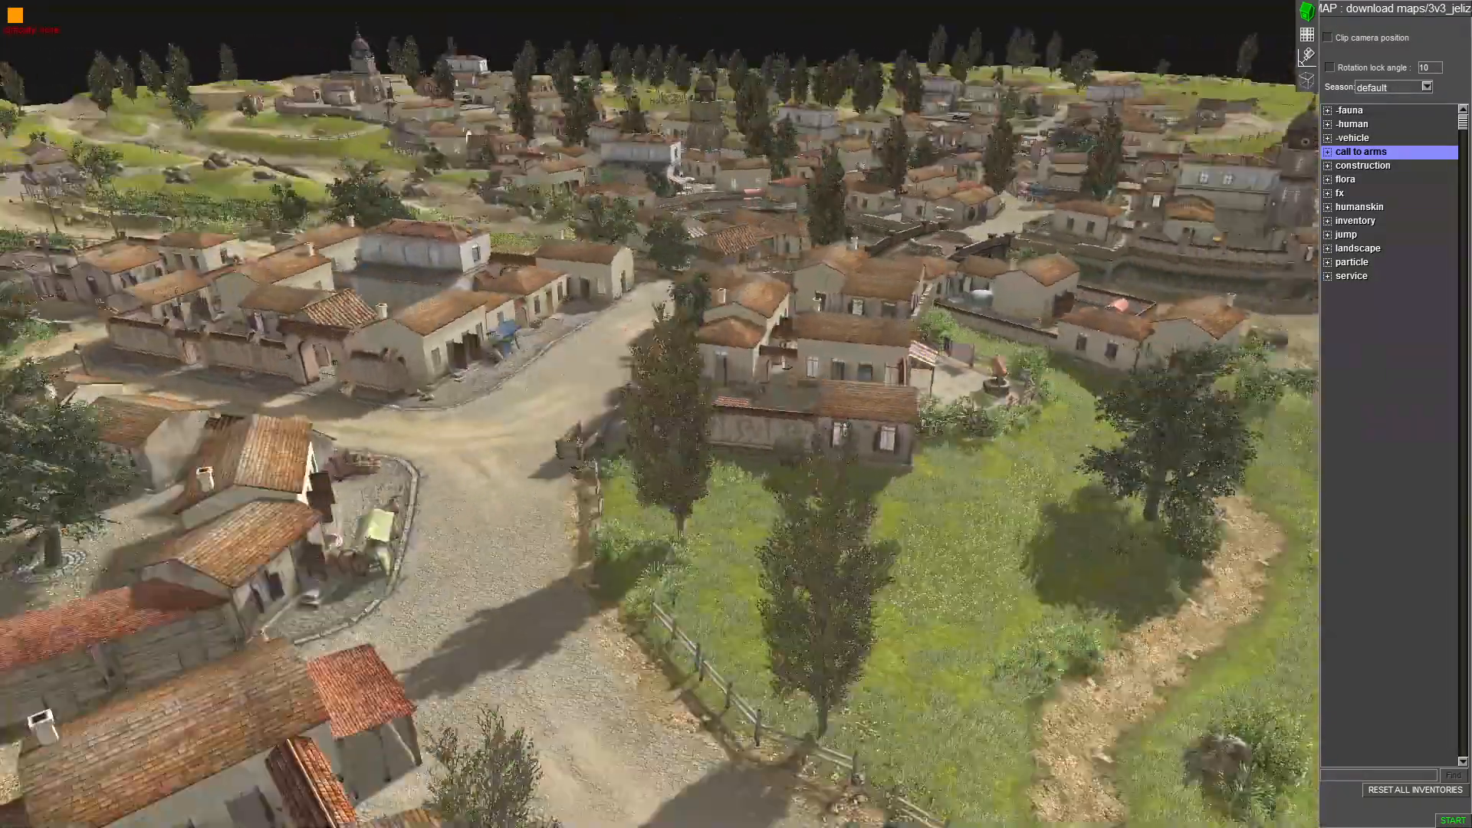
{"action": "middle_click_drag", "start_coordinate": [767, 192], "coordinate": [1039, 399]}
{"action": "middle_click_drag", "start_coordinate": [914, 307], "coordinate": [800, 228]}
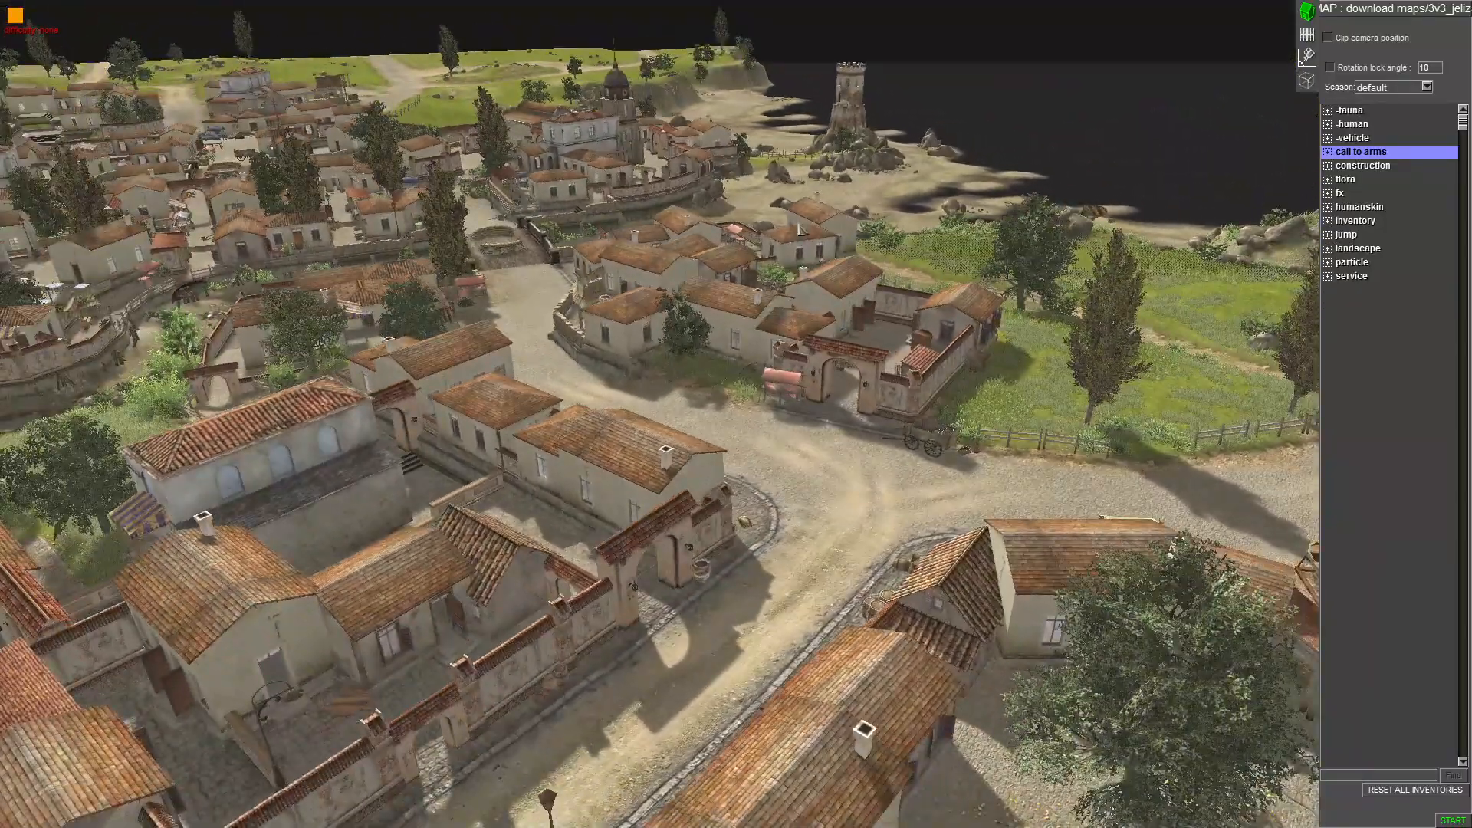
{"action": "mouse_move", "coordinate": [674, 6]}
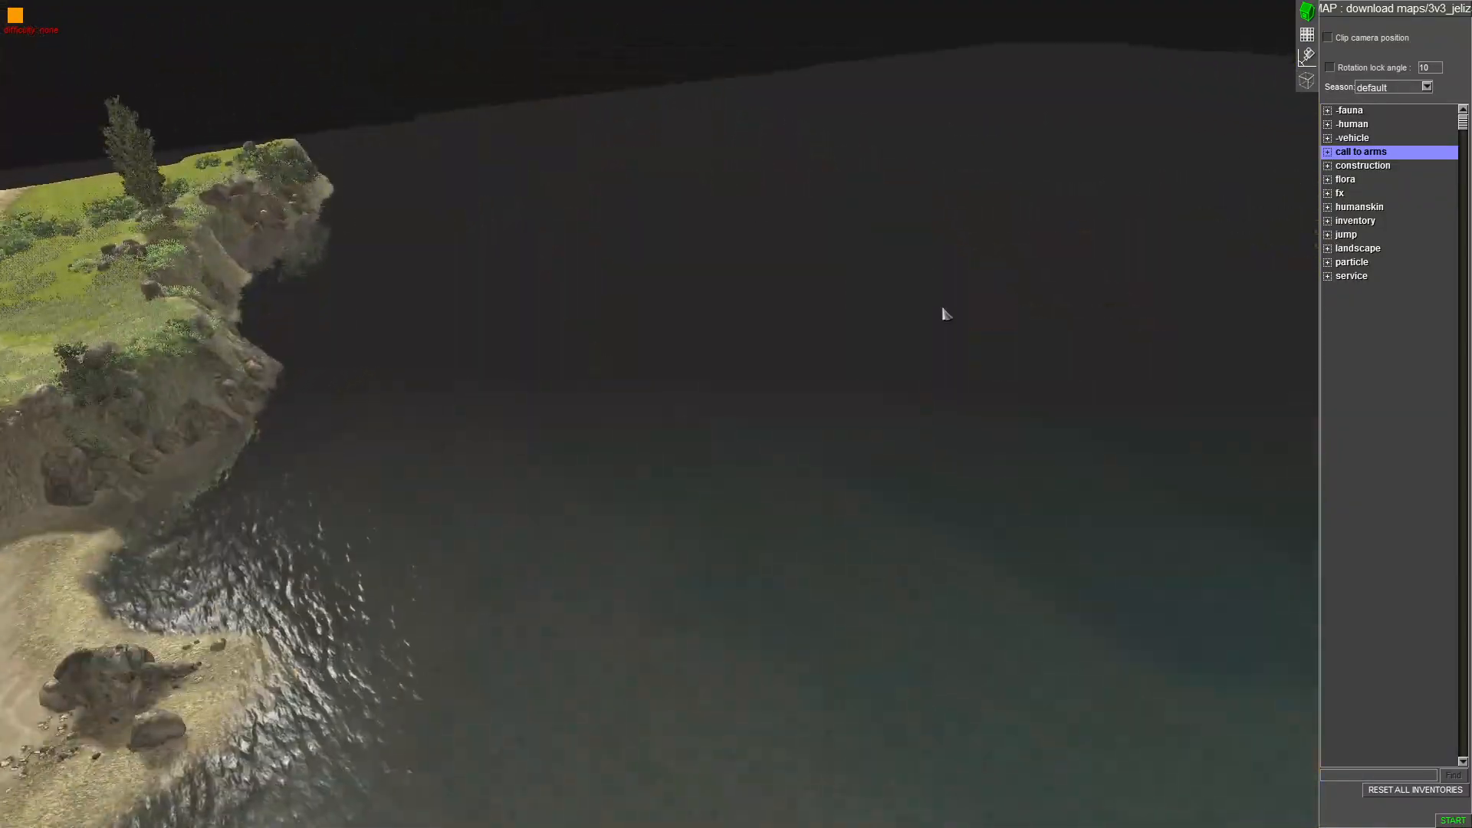
Examine the cliffs on the opposite side of the bay and return to the view of the tower and beach
{"action": "middle_click_drag", "start_coordinate": [945, 312], "coordinate": [612, 342]}
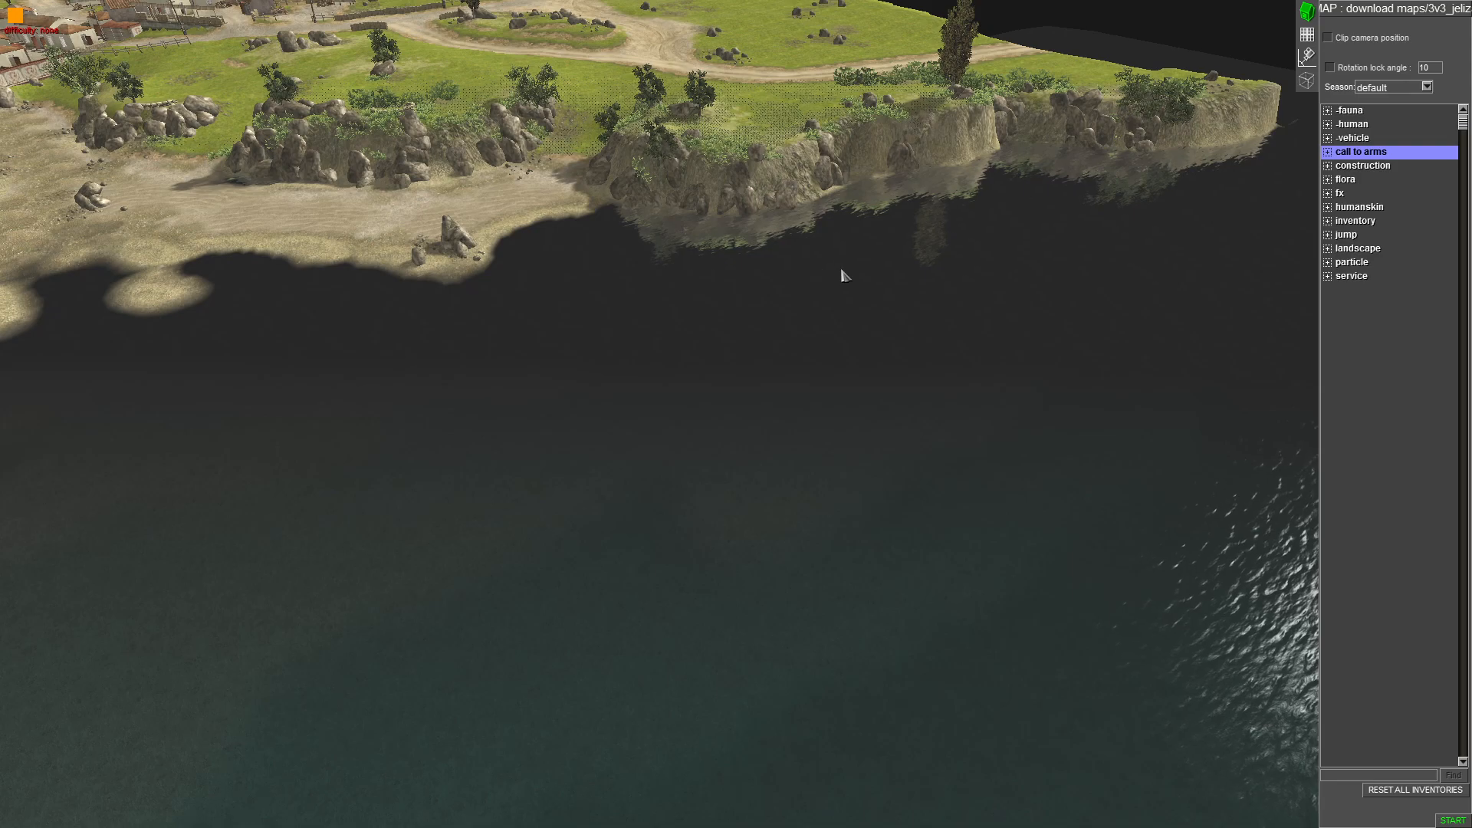
{"action": "middle_click_drag", "start_coordinate": [814, 272], "coordinate": [399, 291]}
{"action": "middle_click_drag", "start_coordinate": [608, 306], "coordinate": [1002, 512]}
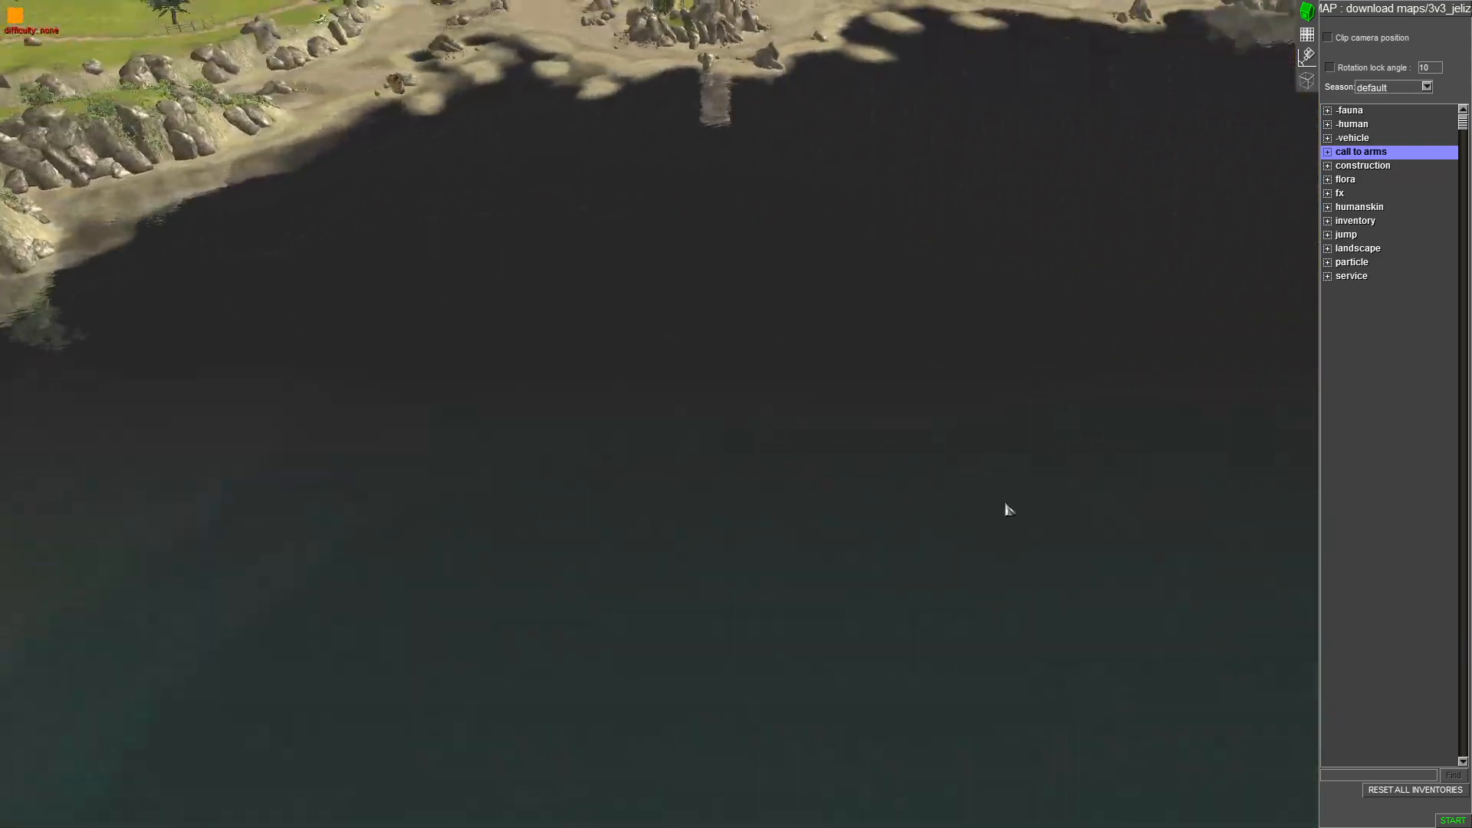
{"action": "middle_click_drag", "start_coordinate": [828, 430], "coordinate": [1444, 305]}
{"action": "scroll", "coordinate": [836, 404], "scroll_direction": "up", "scroll_amount": 3}
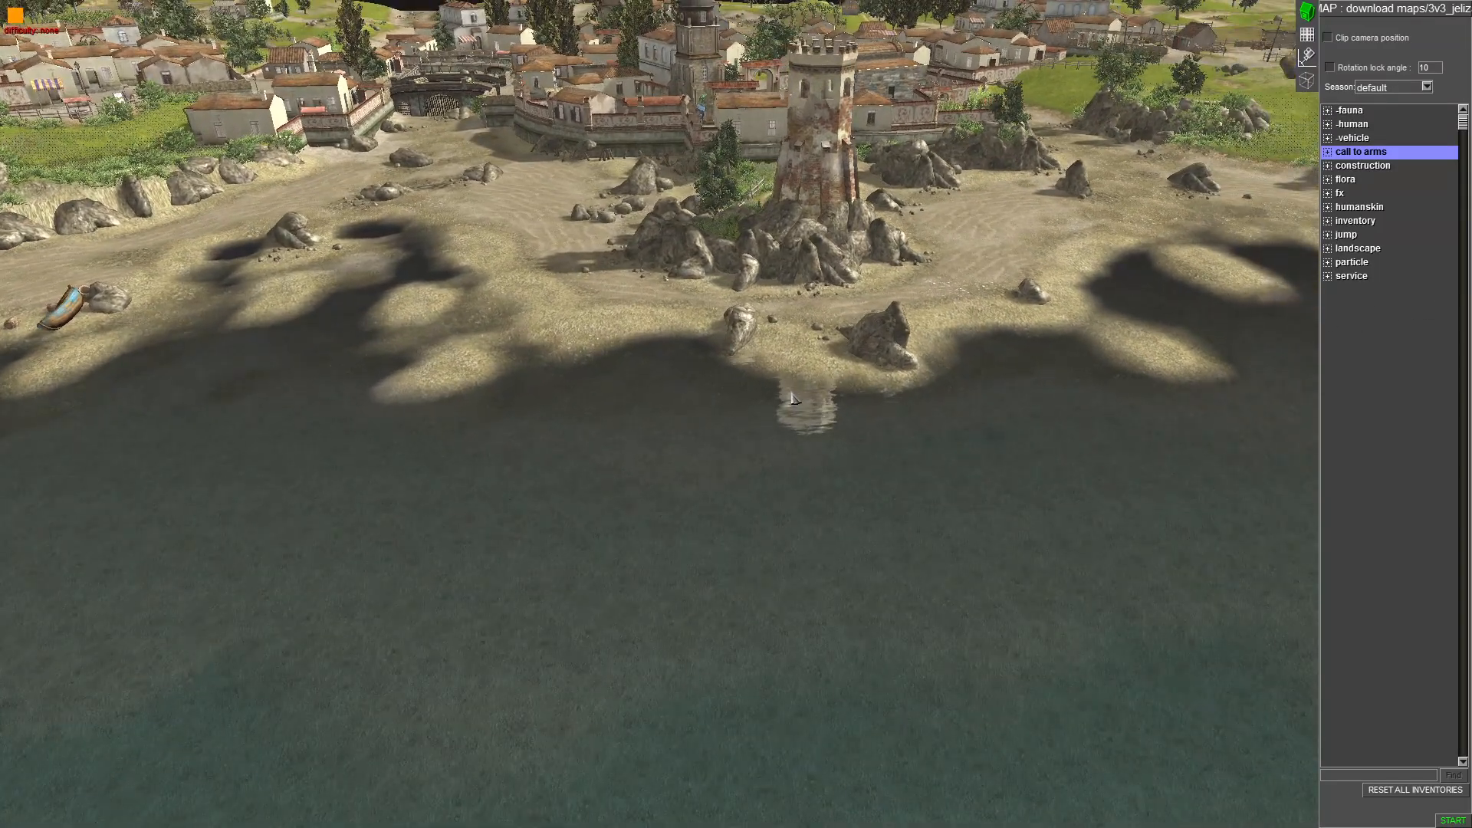
Switch to the mission editor and set the player to player 1 in the mission properties
{"action": "key", "text": "F3"}
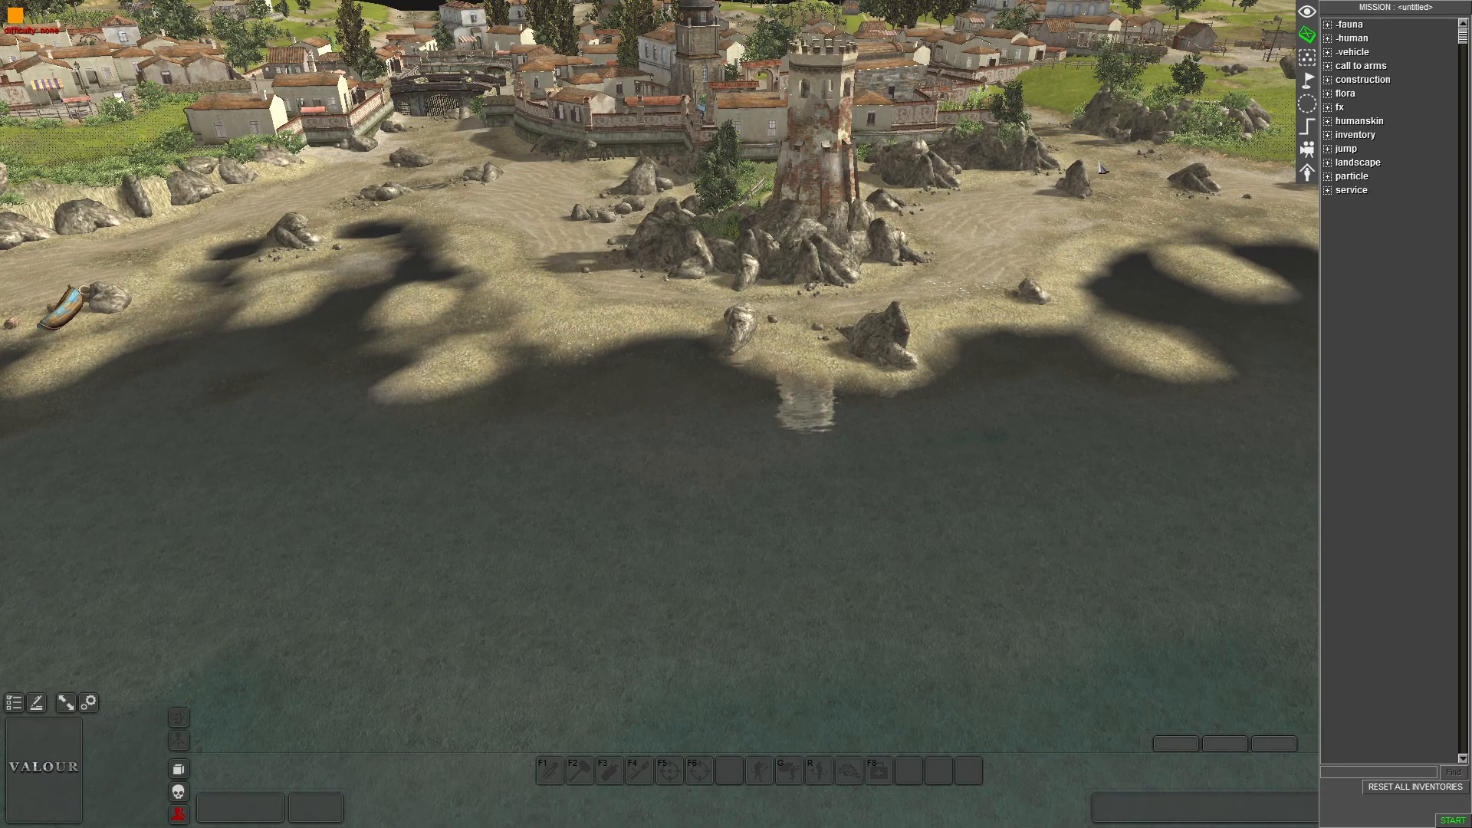
{"action": "key", "text": "e"}
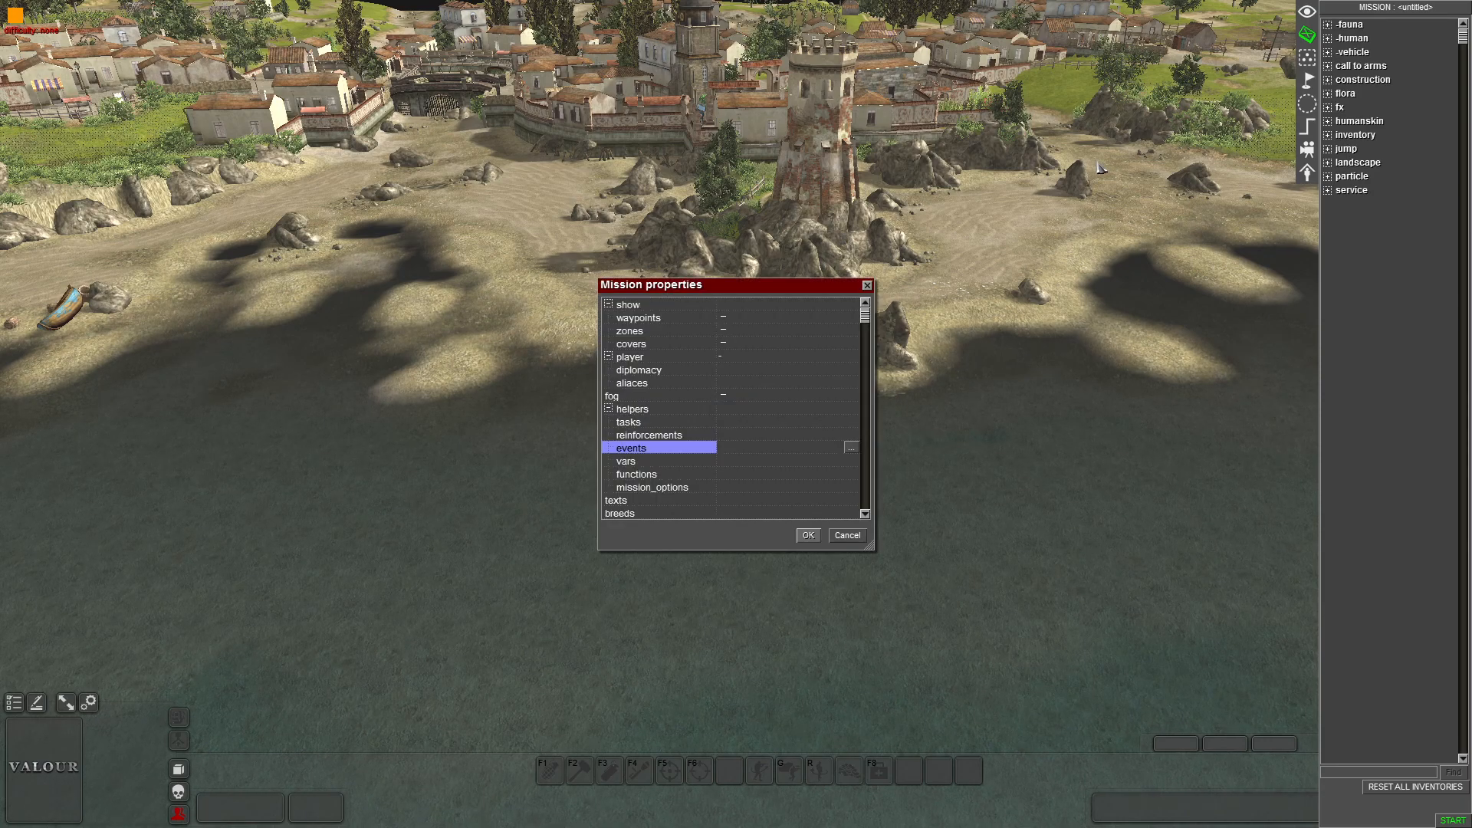
{"action": "left_click", "coordinate": [736, 356]}
{"action": "left_click", "coordinate": [733, 355]}
{"action": "left_click", "coordinate": [737, 394]}
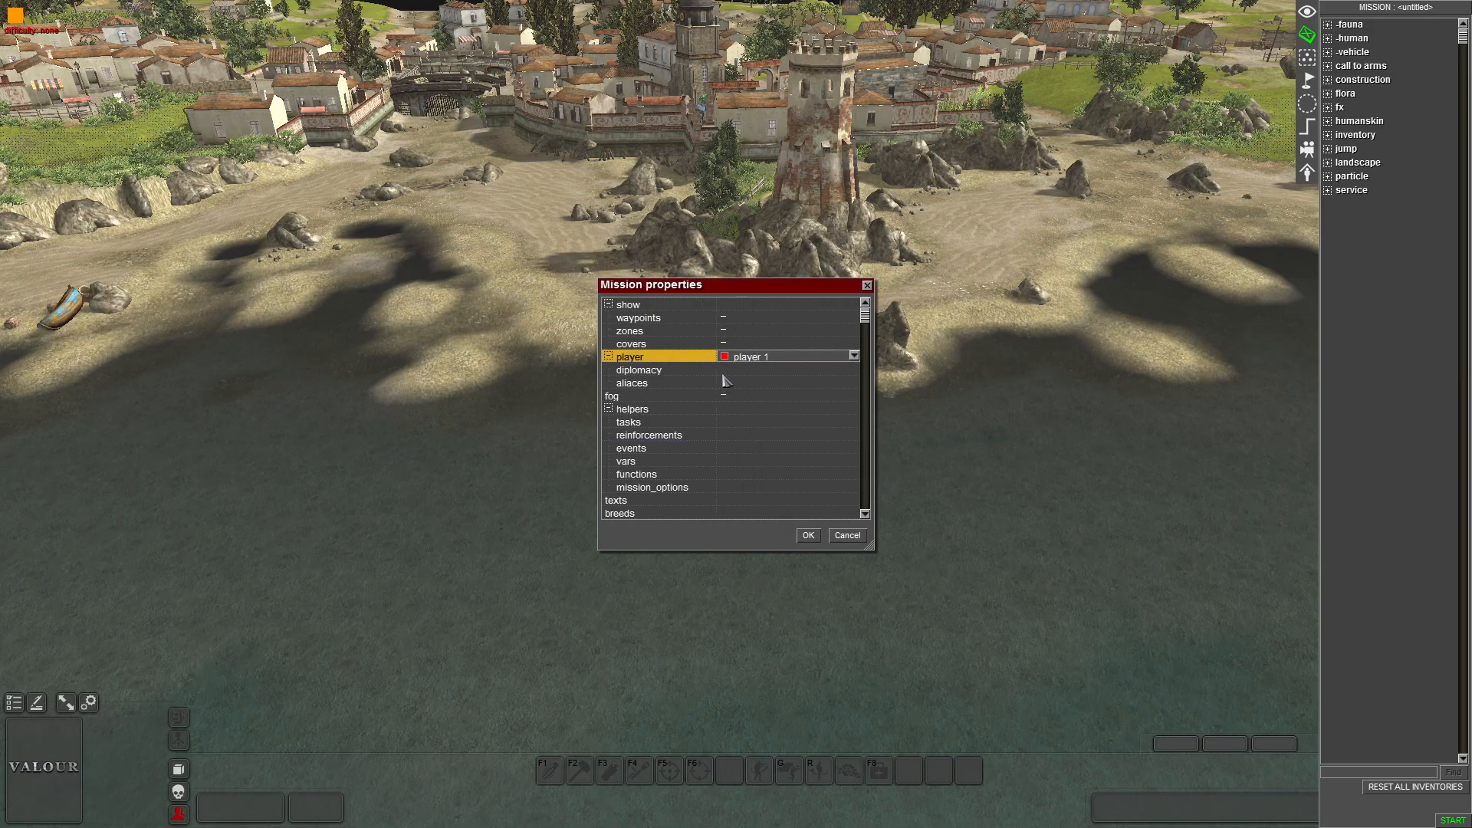
In the players diplomacy, set Player0 to yellow with Player1, Player2 and Player3, and Player1 with Player2 to green
{"action": "left_click", "coordinate": [735, 372]}
{"action": "left_click", "coordinate": [647, 309]}
{"action": "left_click", "coordinate": [657, 315]}
{"action": "left_click", "coordinate": [698, 314]}
{"action": "left_click", "coordinate": [699, 316]}
{"action": "left_click", "coordinate": [738, 316]}
{"action": "left_click", "coordinate": [738, 315]}
{"action": "left_click", "coordinate": [704, 339]}
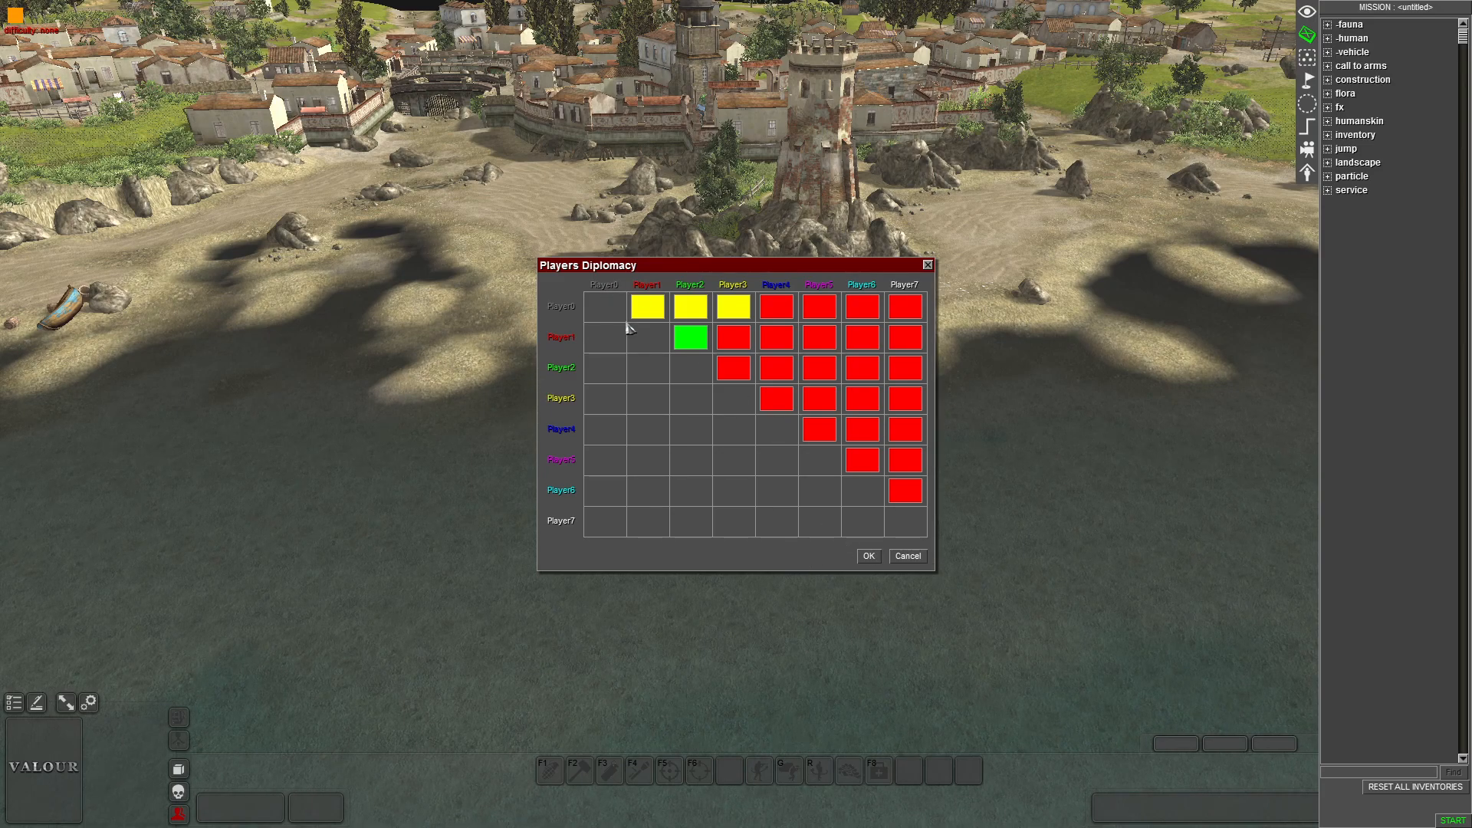
{"action": "left_click", "coordinate": [870, 558]}
Set the player aliases to Neutral for player 0, Player for player 1, Allies for player 2 and Enemy for player 3, and apply the mission properties
{"action": "double_click", "coordinate": [744, 384]}
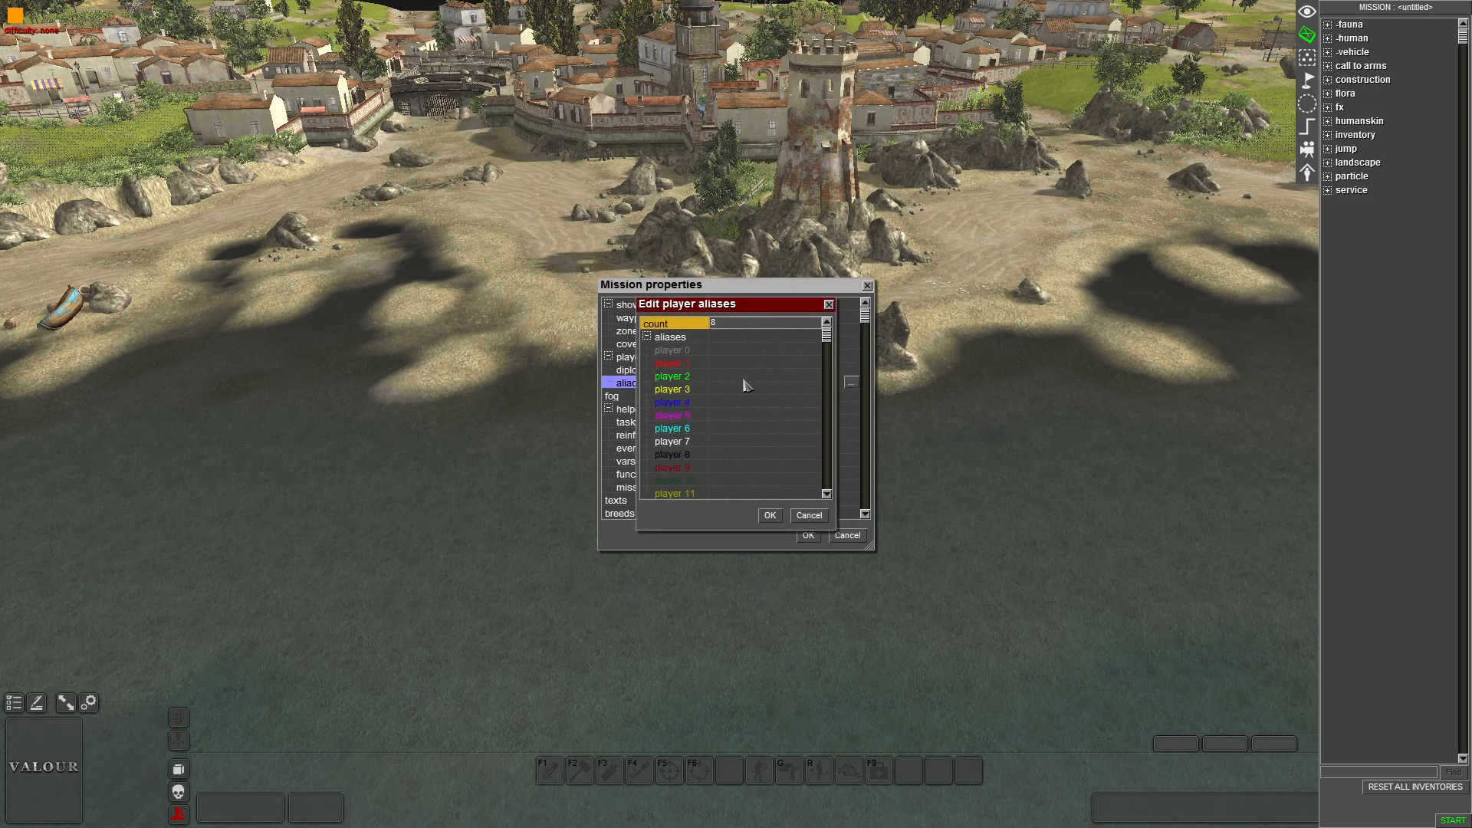
{"action": "left_click", "coordinate": [728, 353]}
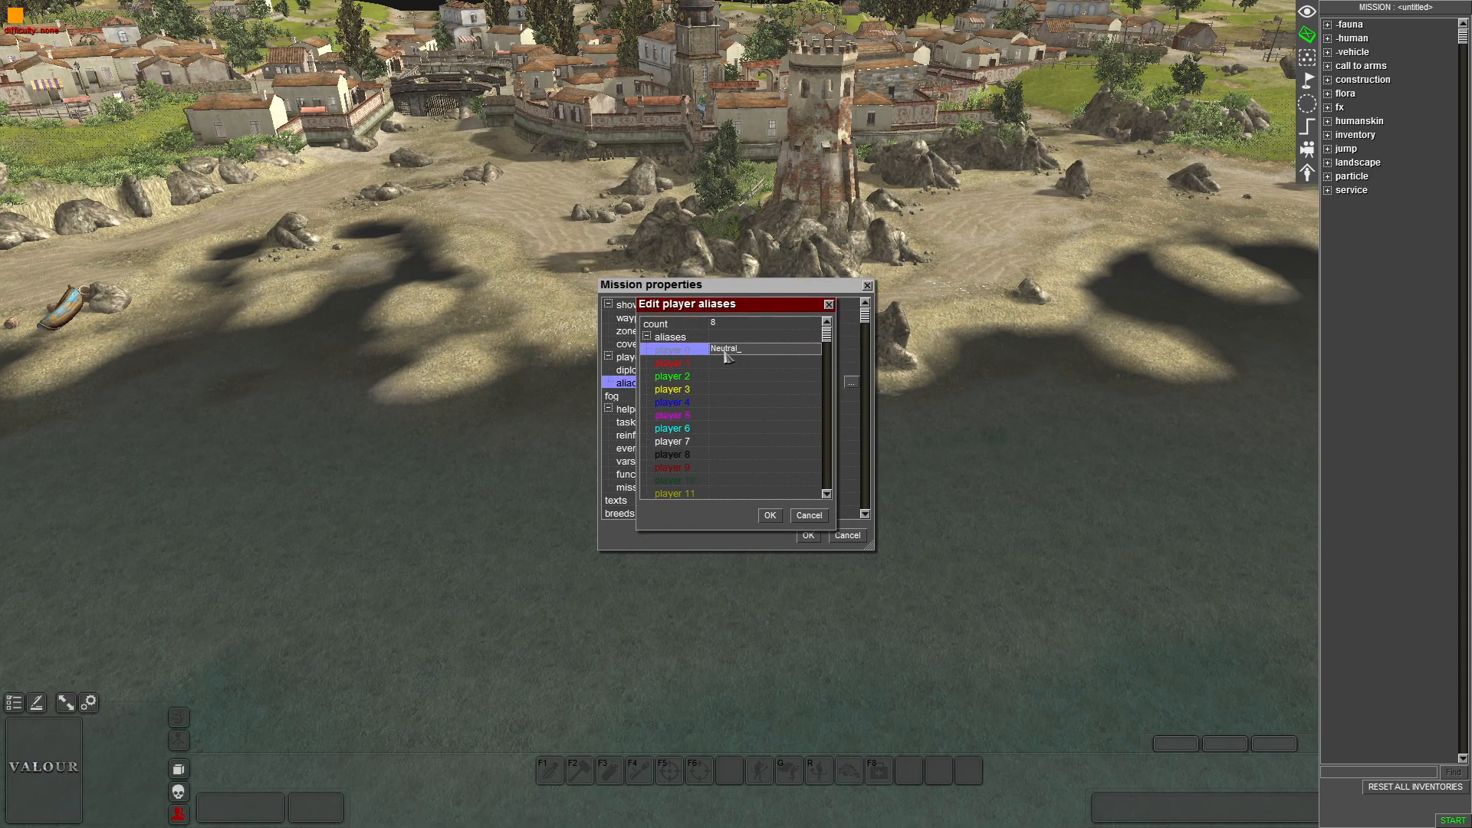
{"action": "type", "text": "Neutral"}
{"action": "left_click", "coordinate": [751, 365]}
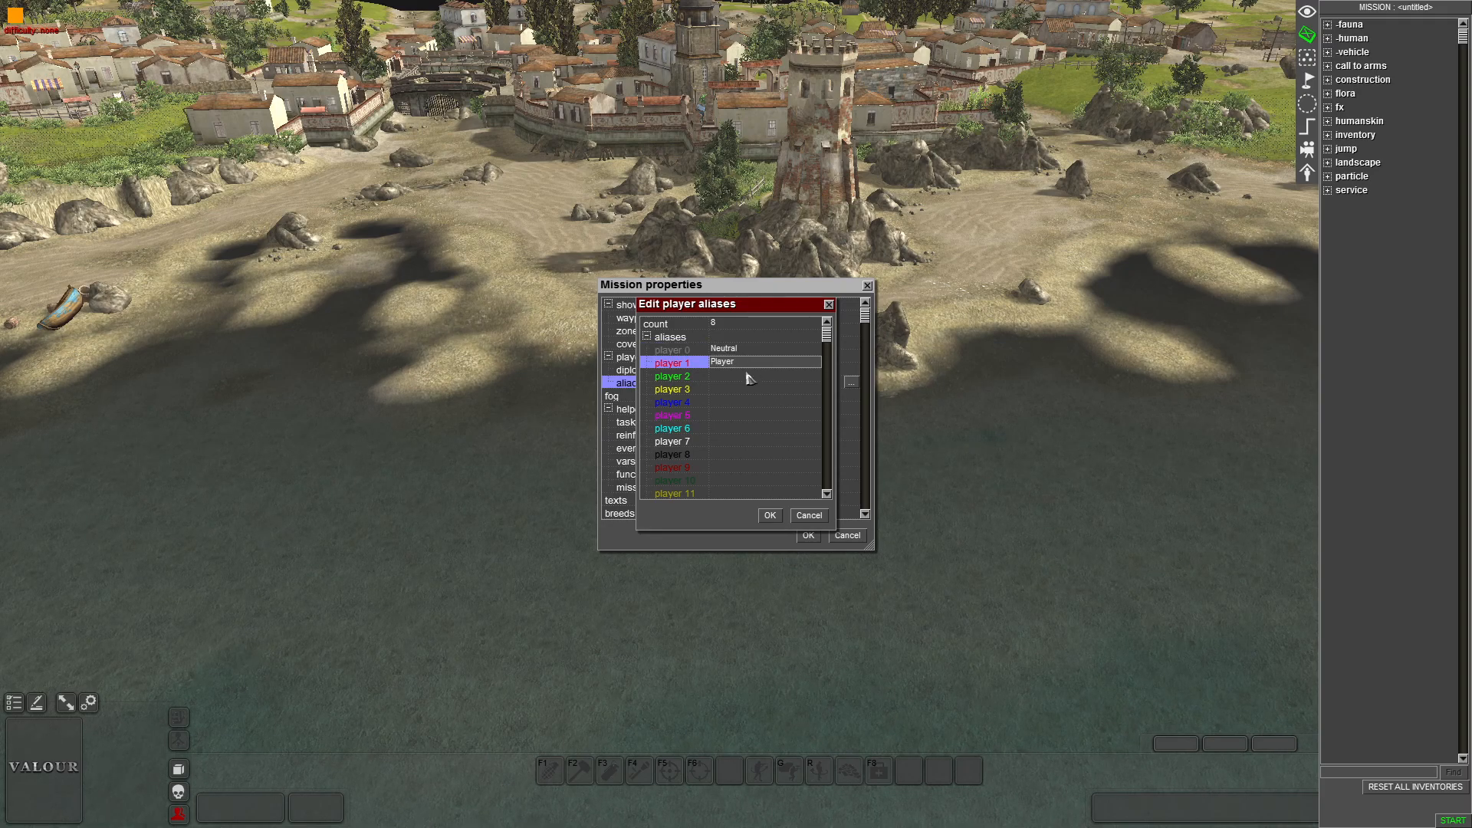
{"action": "left_click", "coordinate": [741, 378]}
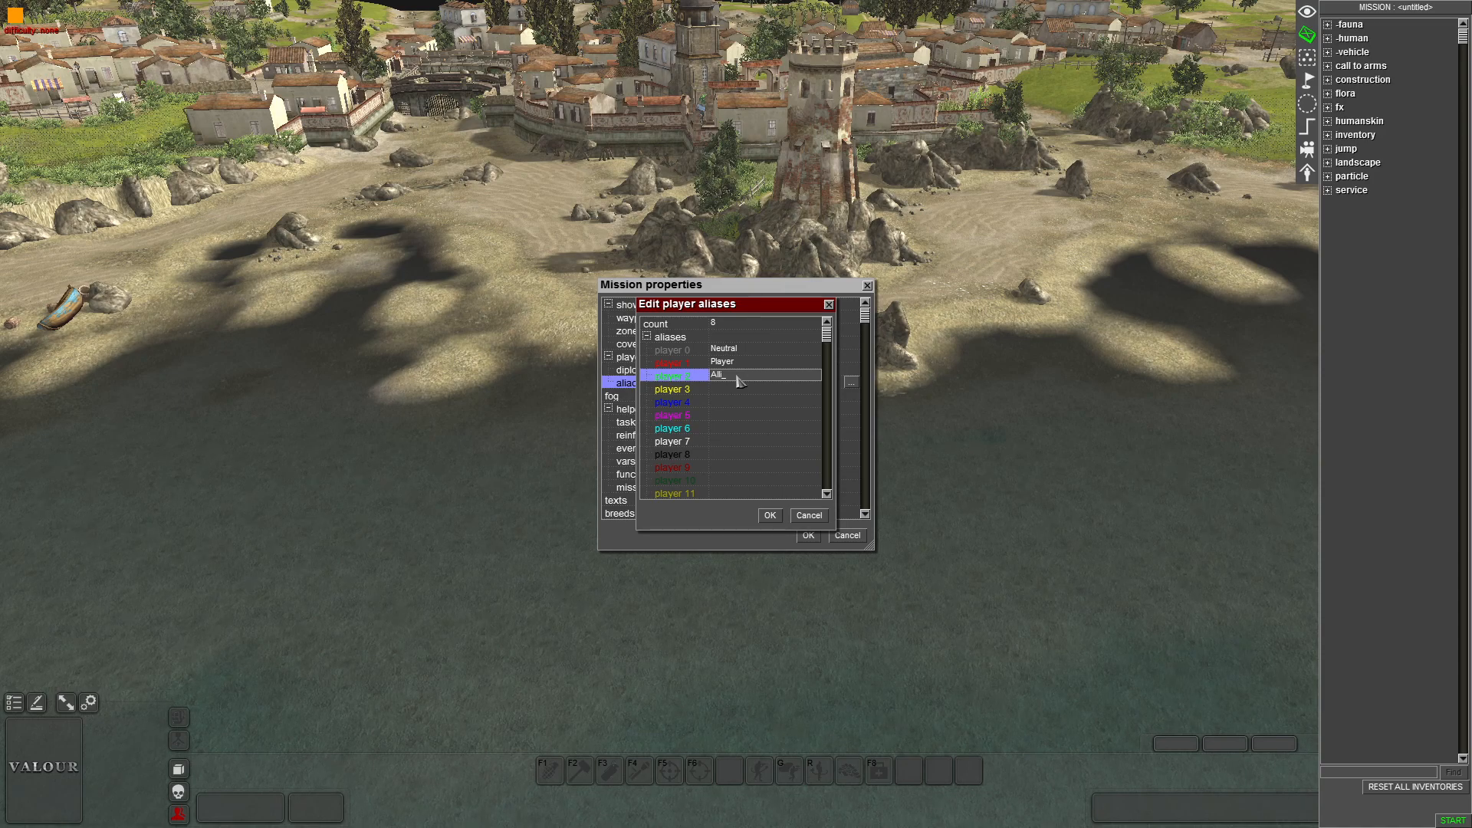
{"action": "left_click", "coordinate": [728, 391]}
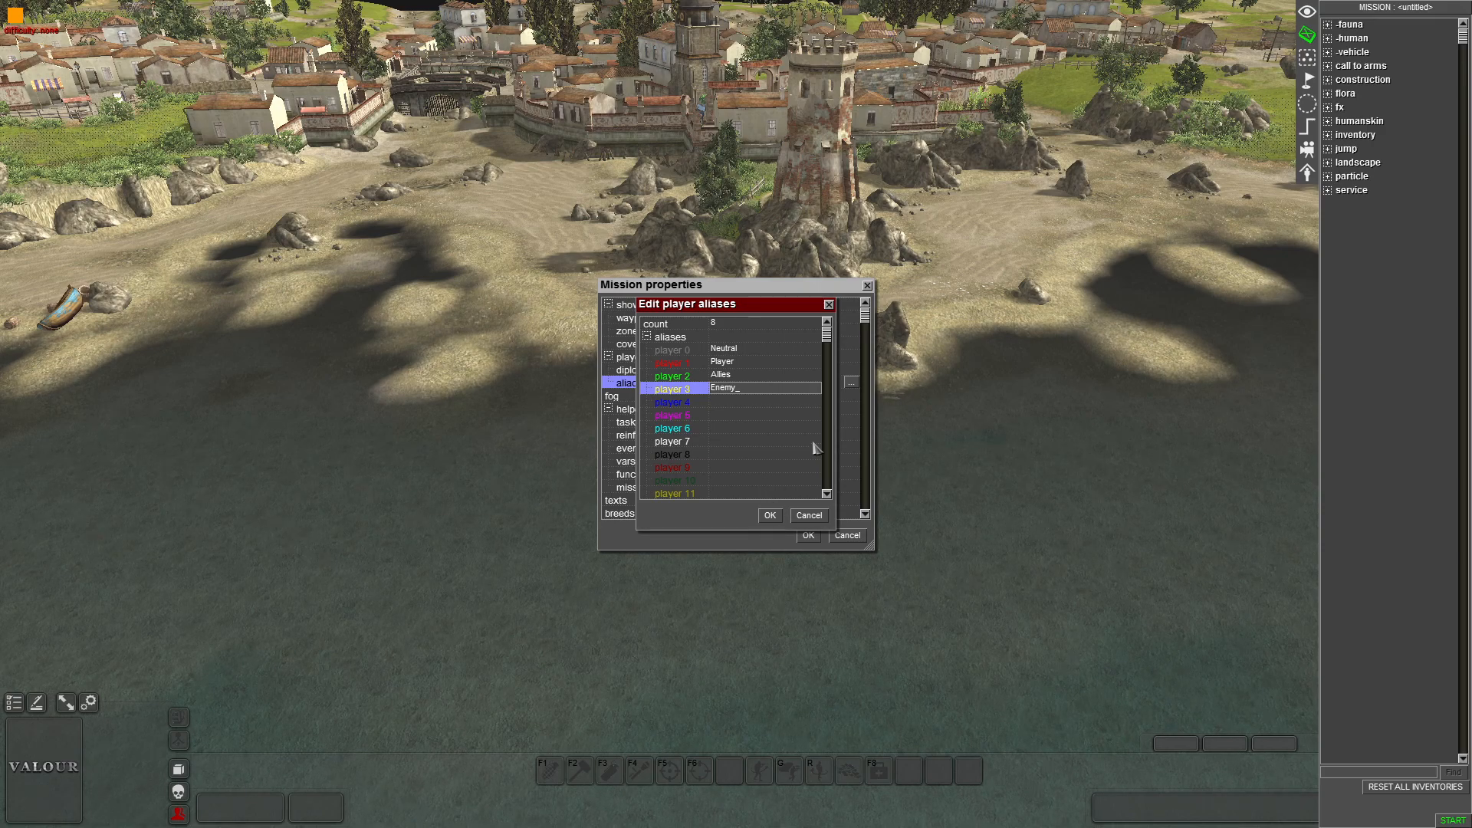
{"action": "left_click", "coordinate": [770, 515]}
{"action": "left_click", "coordinate": [808, 541]}
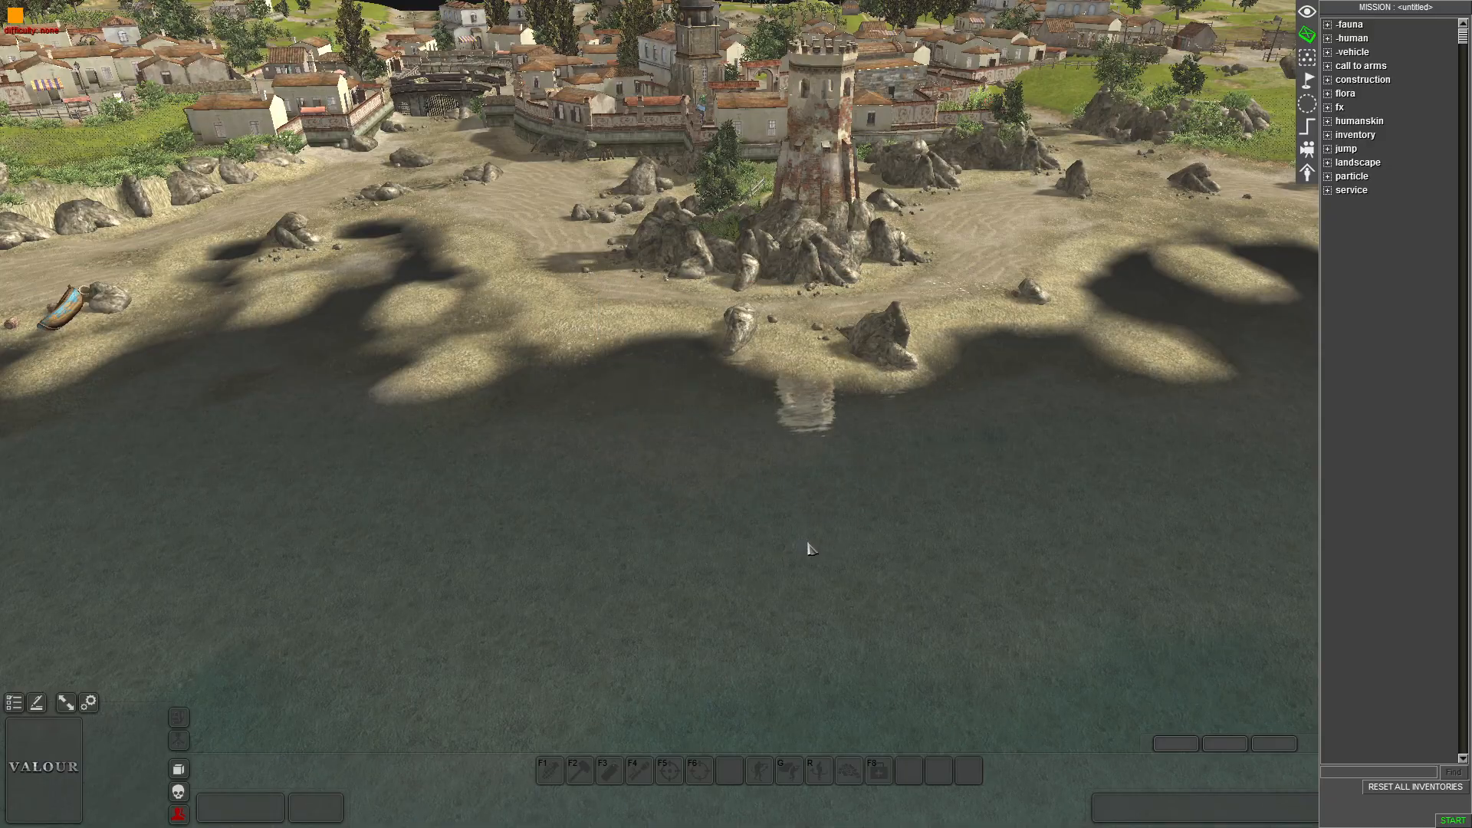
Look over the bridge, riverside houses and the beach beside the tower, finishing with a distant view across the bay
{"action": "scroll", "coordinate": [809, 502], "scroll_direction": "down", "scroll_amount": 3}
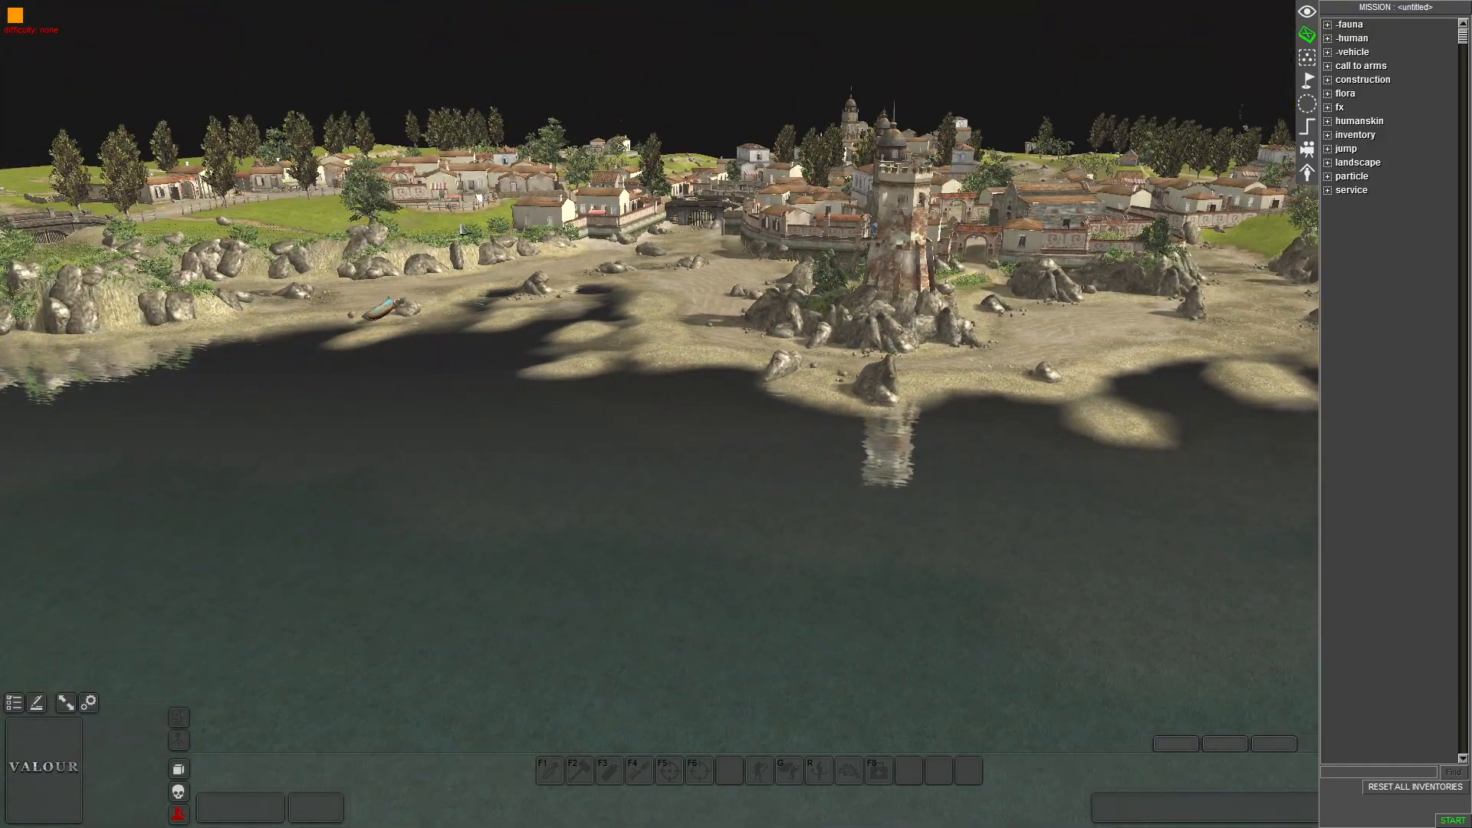
{"action": "scroll", "coordinate": [733, 455], "scroll_direction": "up", "scroll_amount": 5}
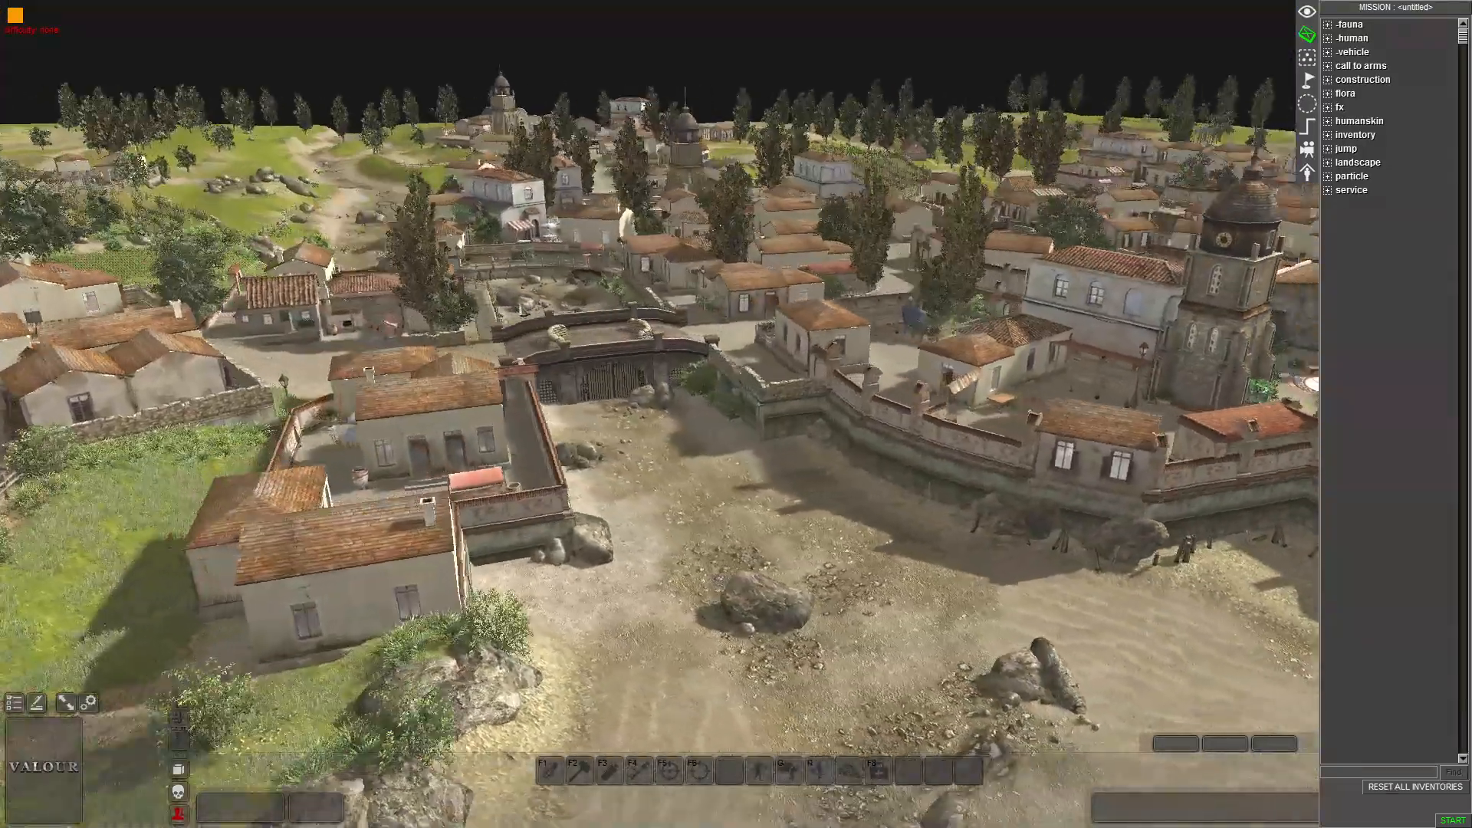
{"action": "middle_click_drag", "start_coordinate": [652, 361], "coordinate": [658, 348]}
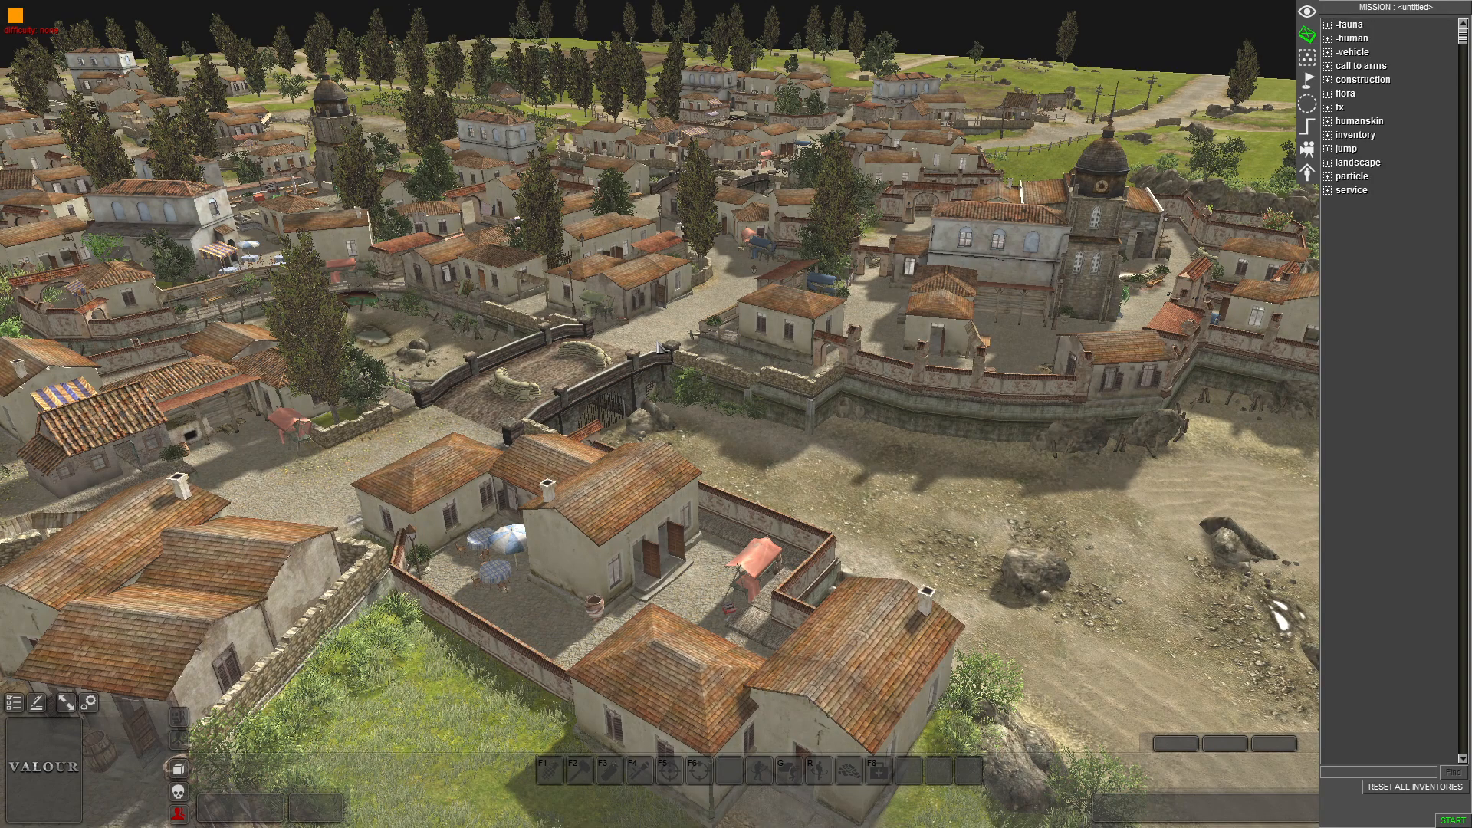
{"action": "middle_click_drag", "start_coordinate": [711, 369], "coordinate": [1097, 537]}
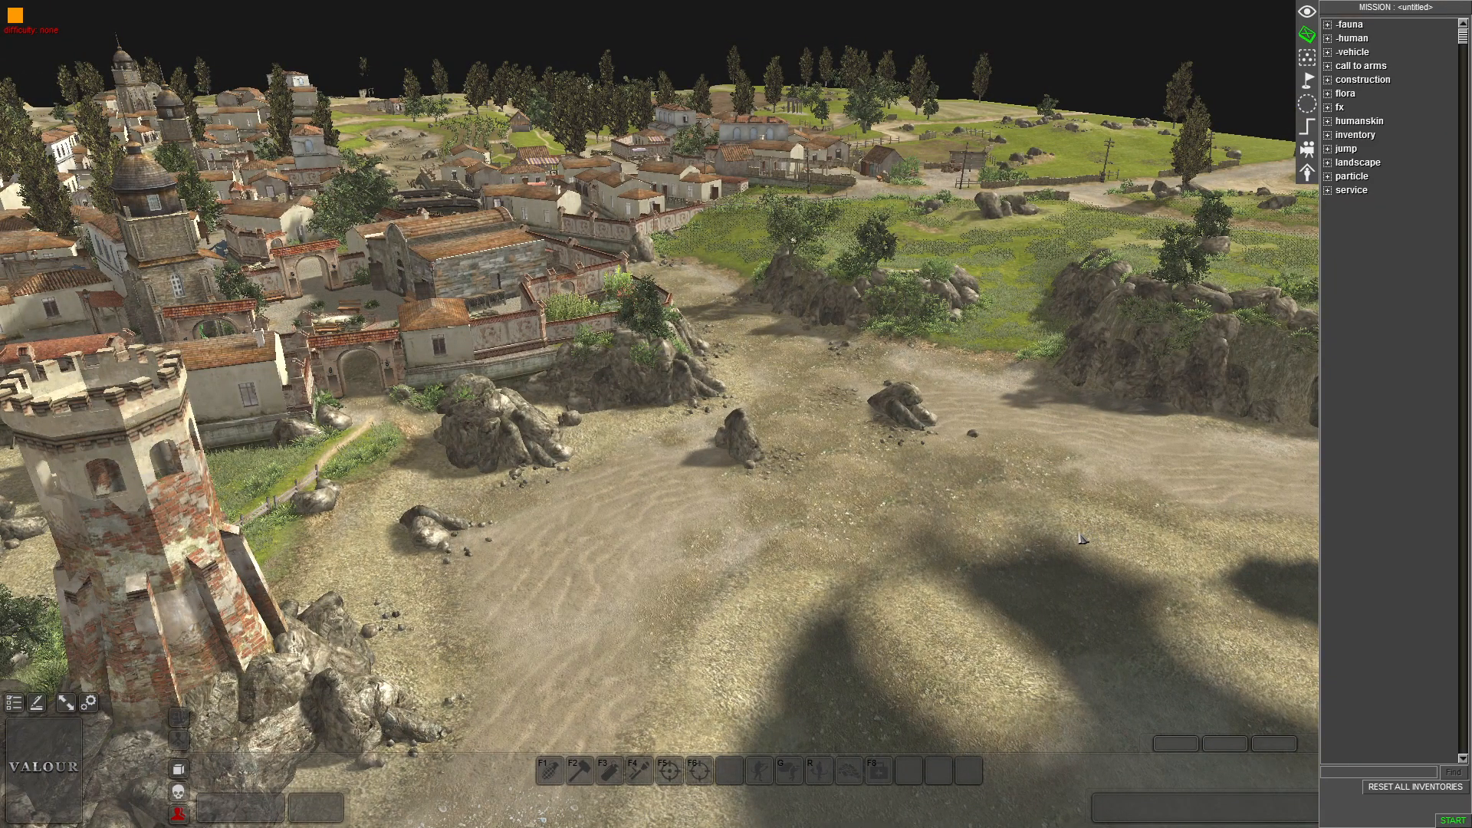
{"action": "middle_click_drag", "start_coordinate": [963, 460], "coordinate": [910, 530]}
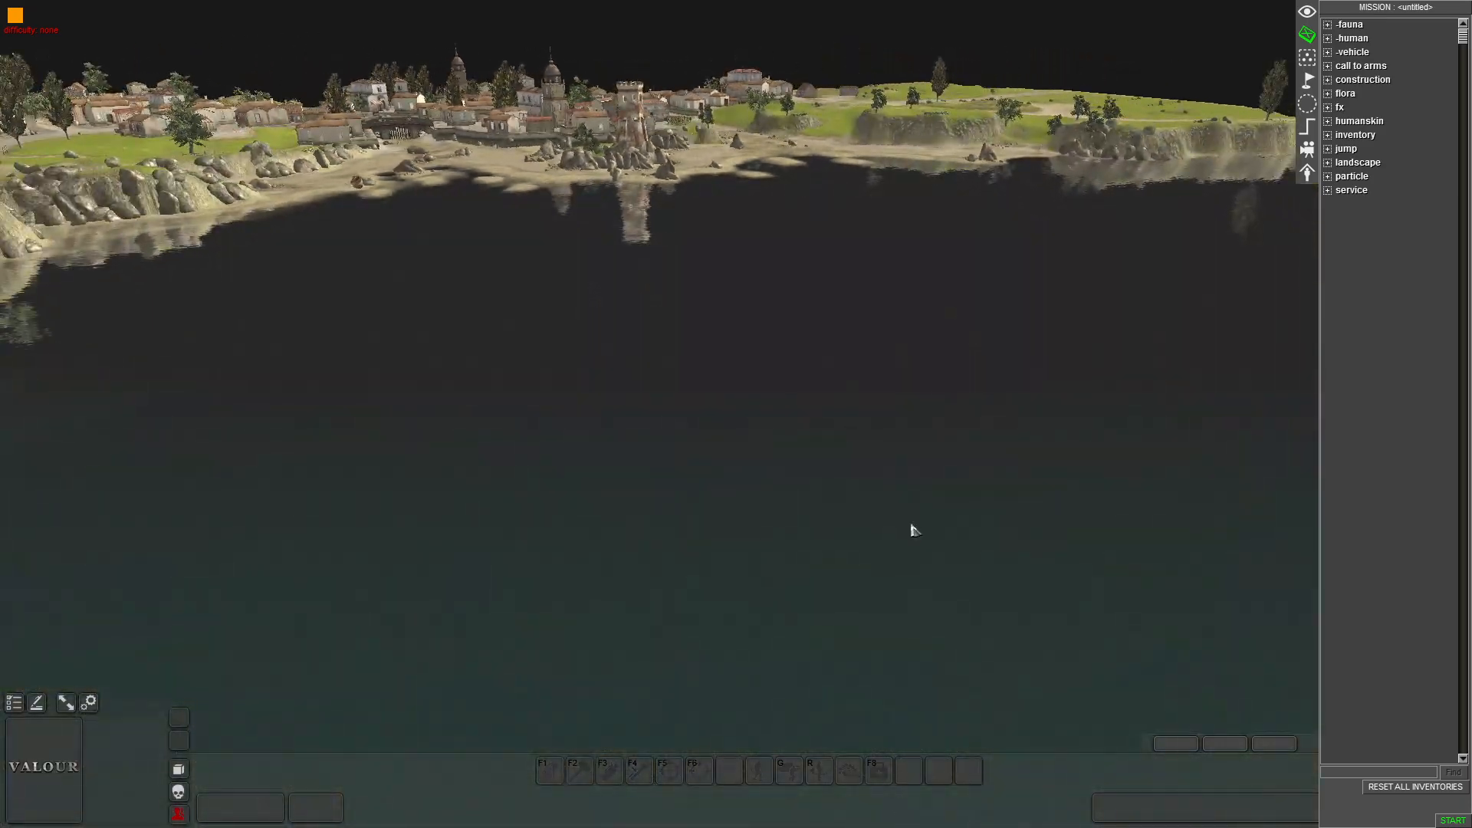
Examine the shoreline from the water, from the stranded boat along the sandbanks to the tower
{"action": "scroll", "coordinate": [877, 526], "scroll_direction": "up", "scroll_amount": 5}
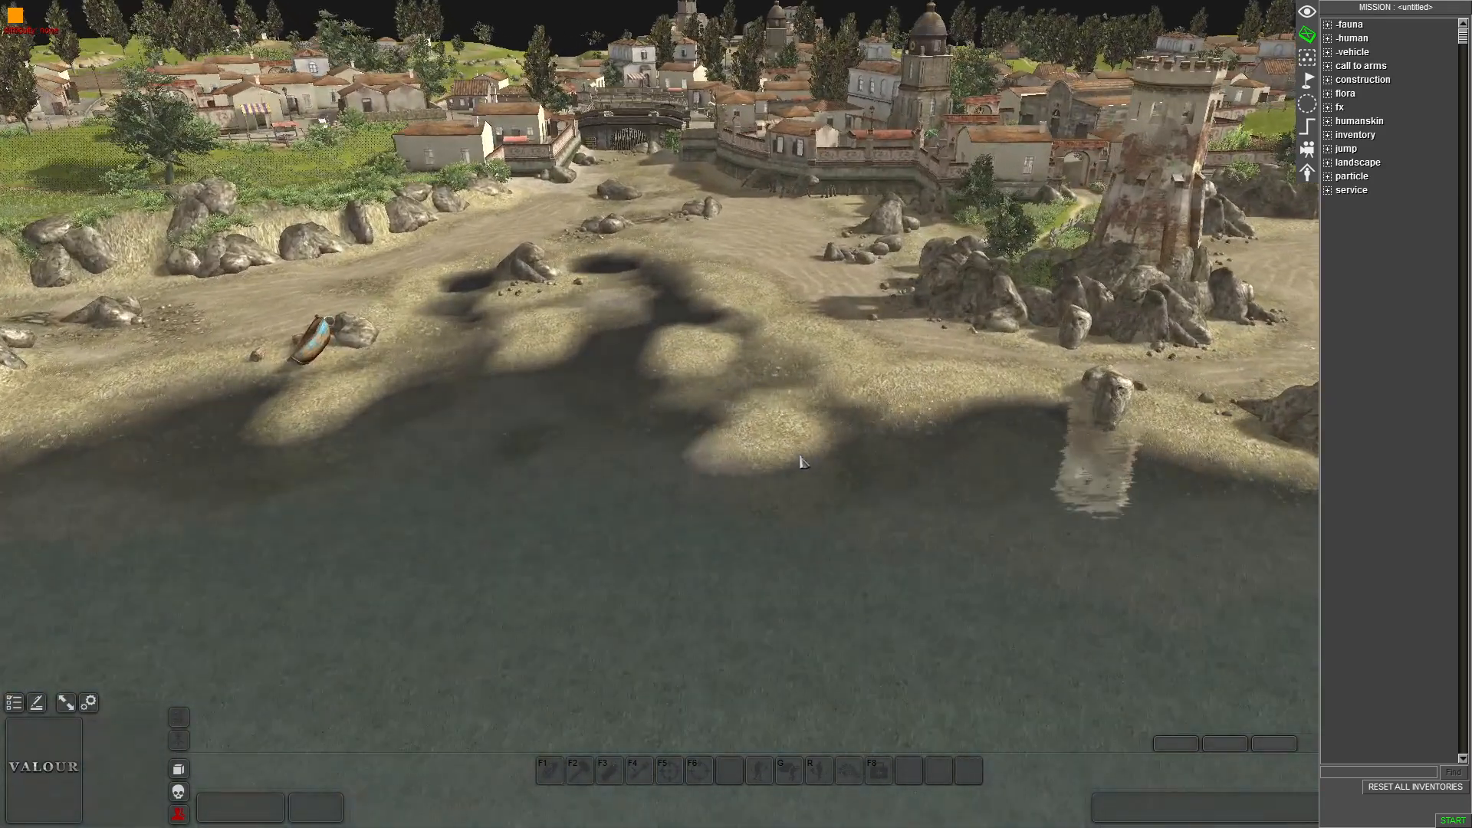
{"action": "scroll", "coordinate": [881, 425], "scroll_direction": "up", "scroll_amount": 1}
{"action": "middle_click_drag", "start_coordinate": [634, 460], "coordinate": [507, 480]}
{"action": "scroll", "coordinate": [506, 480], "scroll_direction": "up", "scroll_amount": 4}
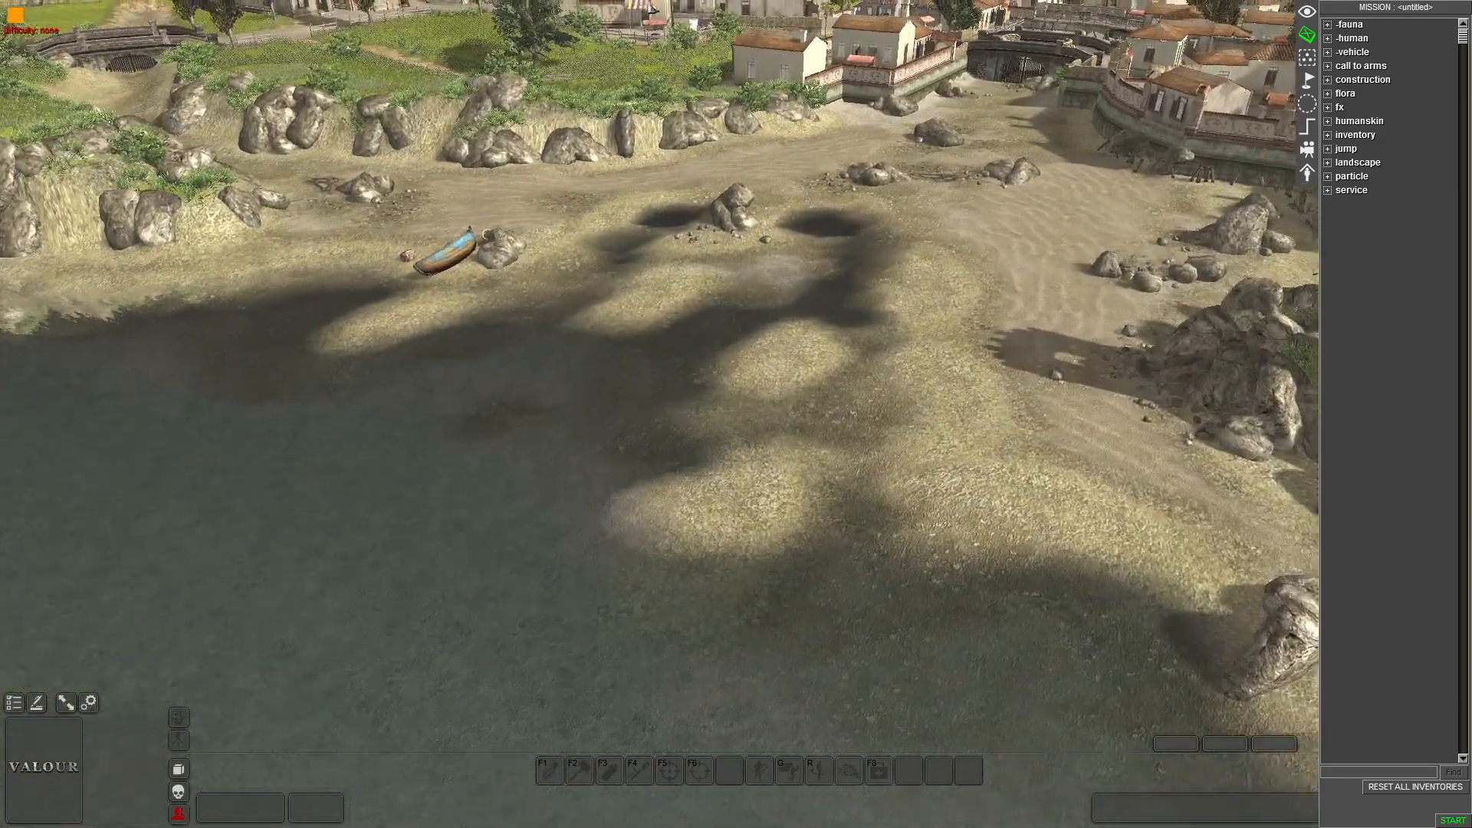
{"action": "scroll", "coordinate": [618, 415], "scroll_direction": "down", "scroll_amount": 2}
{"action": "middle_click_drag", "start_coordinate": [618, 415], "coordinate": [943, 470]}
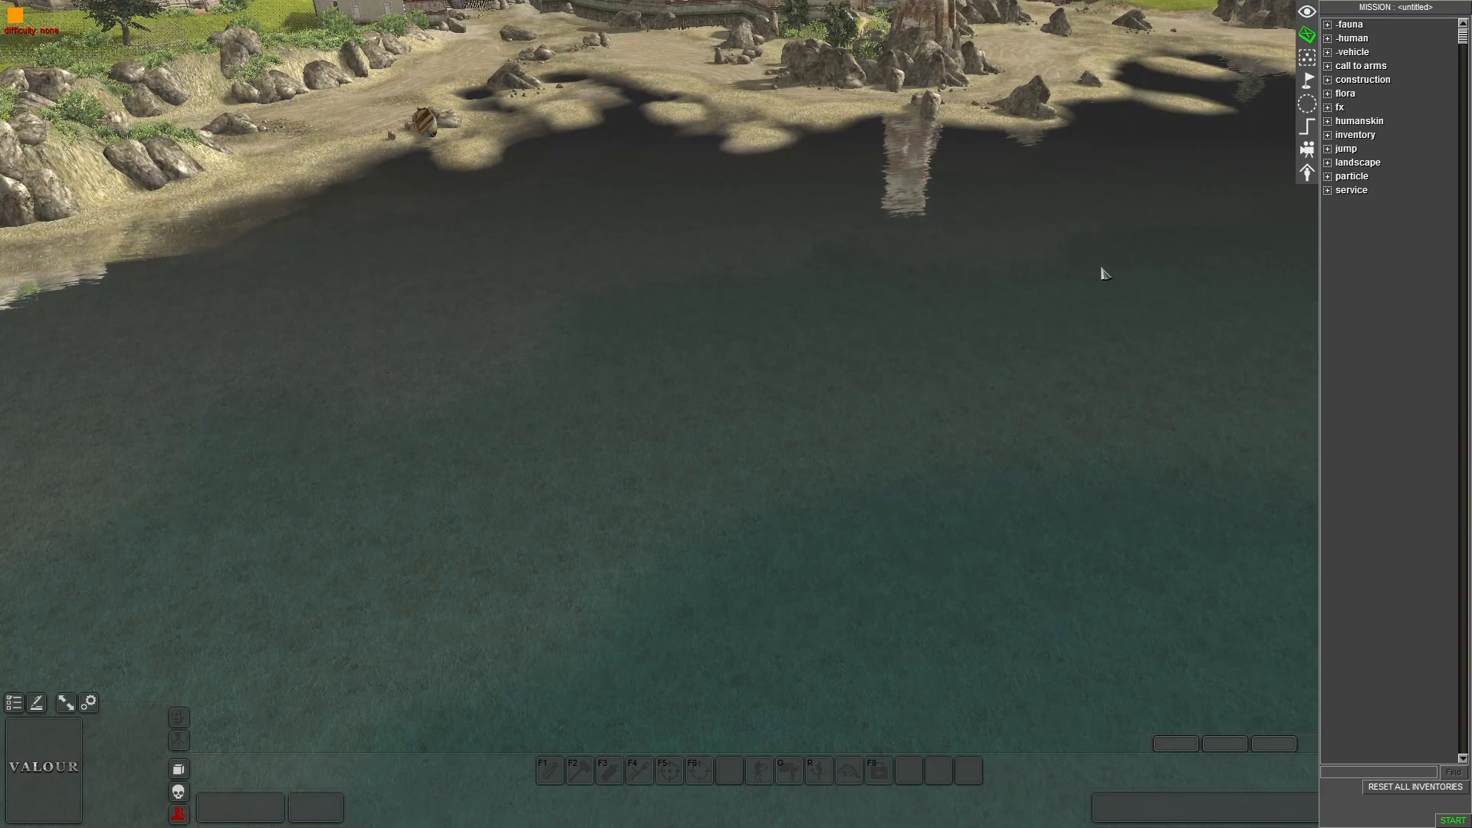
{"action": "scroll", "coordinate": [1051, 329], "scroll_direction": "up", "scroll_amount": 3}
{"action": "scroll", "coordinate": [552, 329], "scroll_direction": "down", "scroll_amount": 3}
{"action": "middle_click_drag", "start_coordinate": [552, 328], "coordinate": [637, 328]}
{"action": "scroll", "coordinate": [638, 270], "scroll_direction": "up", "scroll_amount": 4}
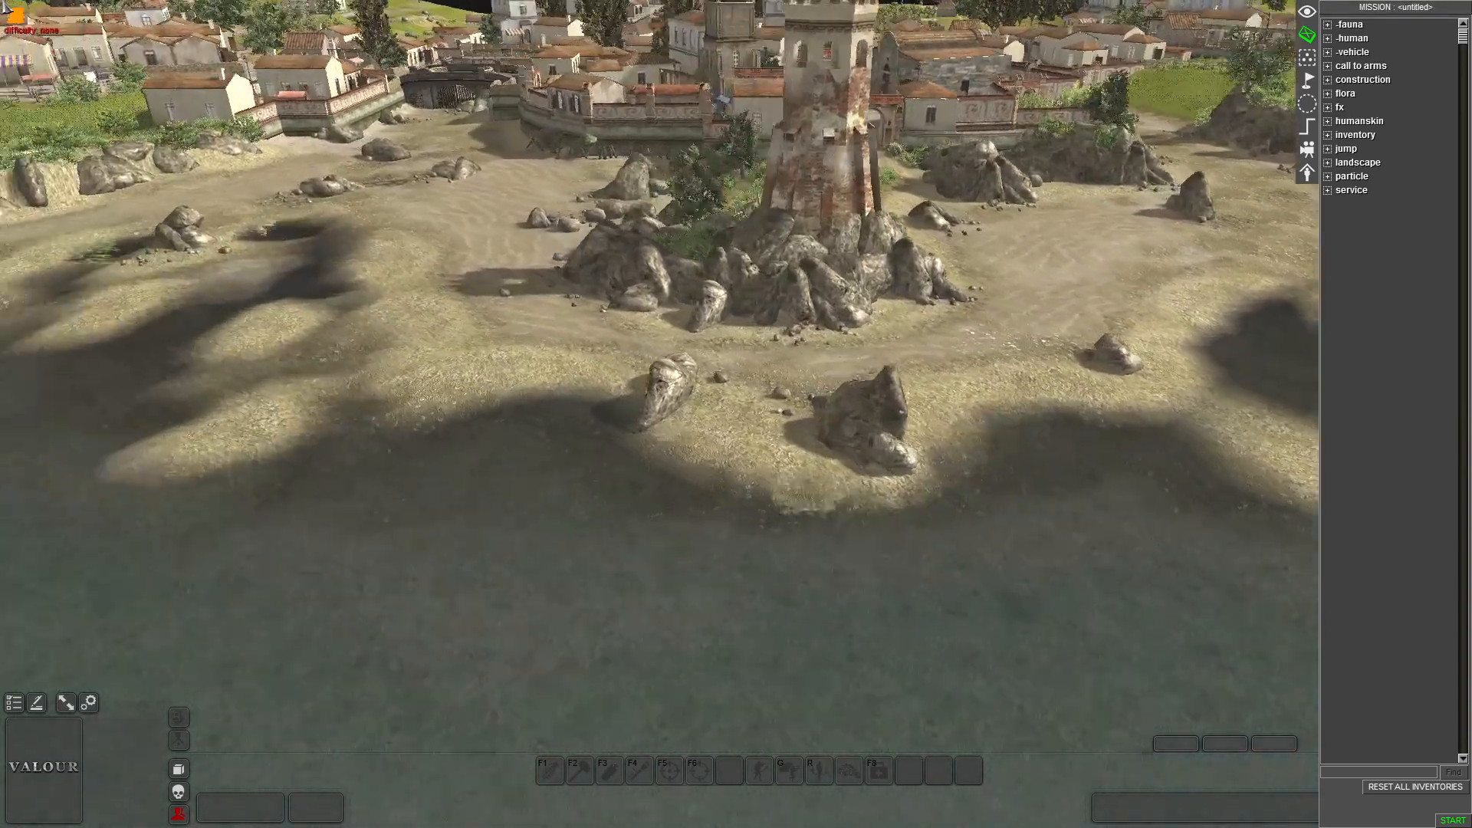
{"action": "scroll", "coordinate": [638, 271], "scroll_direction": "down", "scroll_amount": 4}
Open the environment settings and preview the 24hours presets 02.00 and 13.00 on the map
{"action": "key", "text": "ctrl+e"}
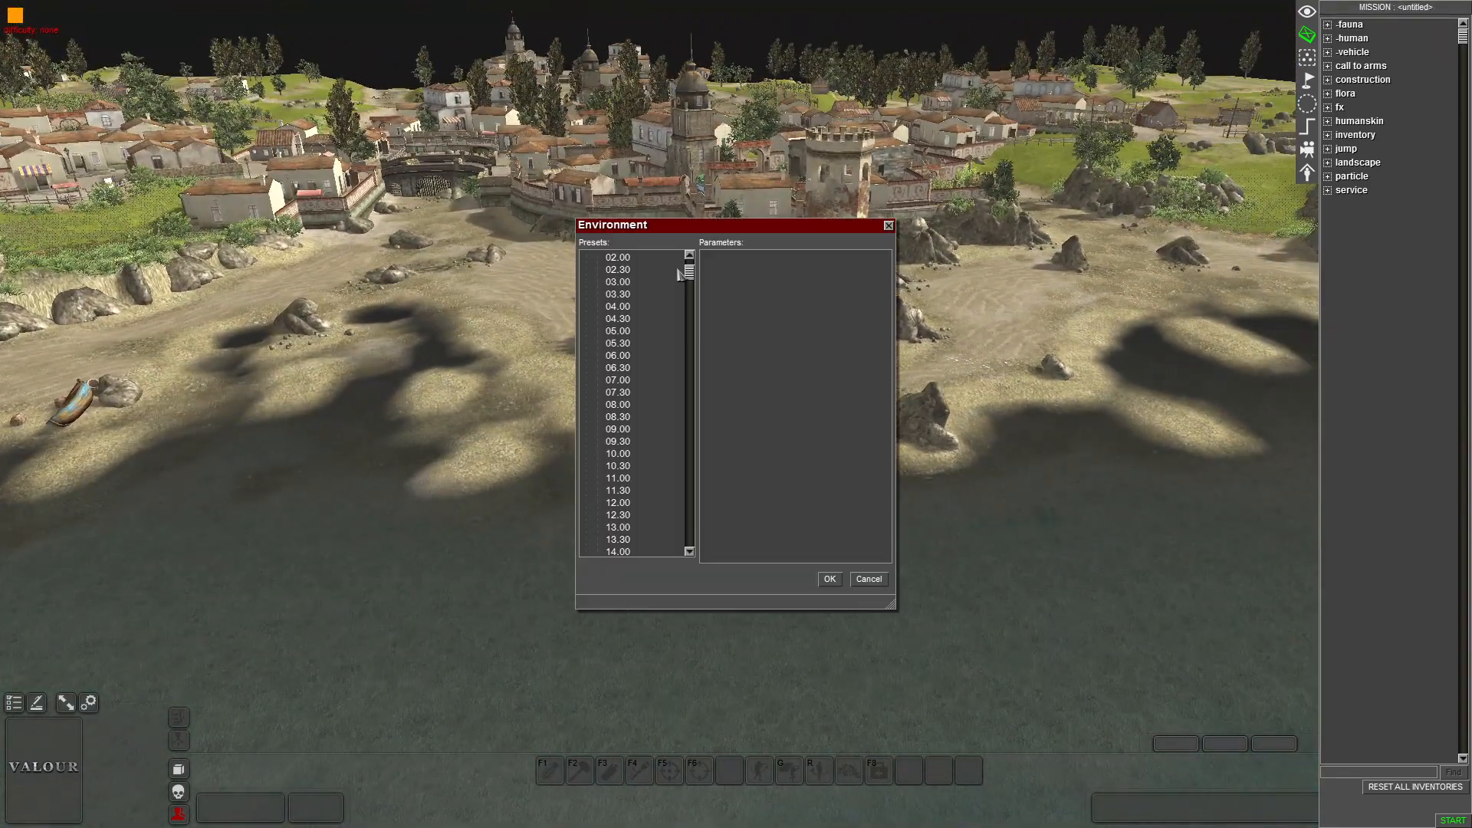
{"action": "left_click_drag", "start_coordinate": [689, 274], "coordinate": [689, 261]}
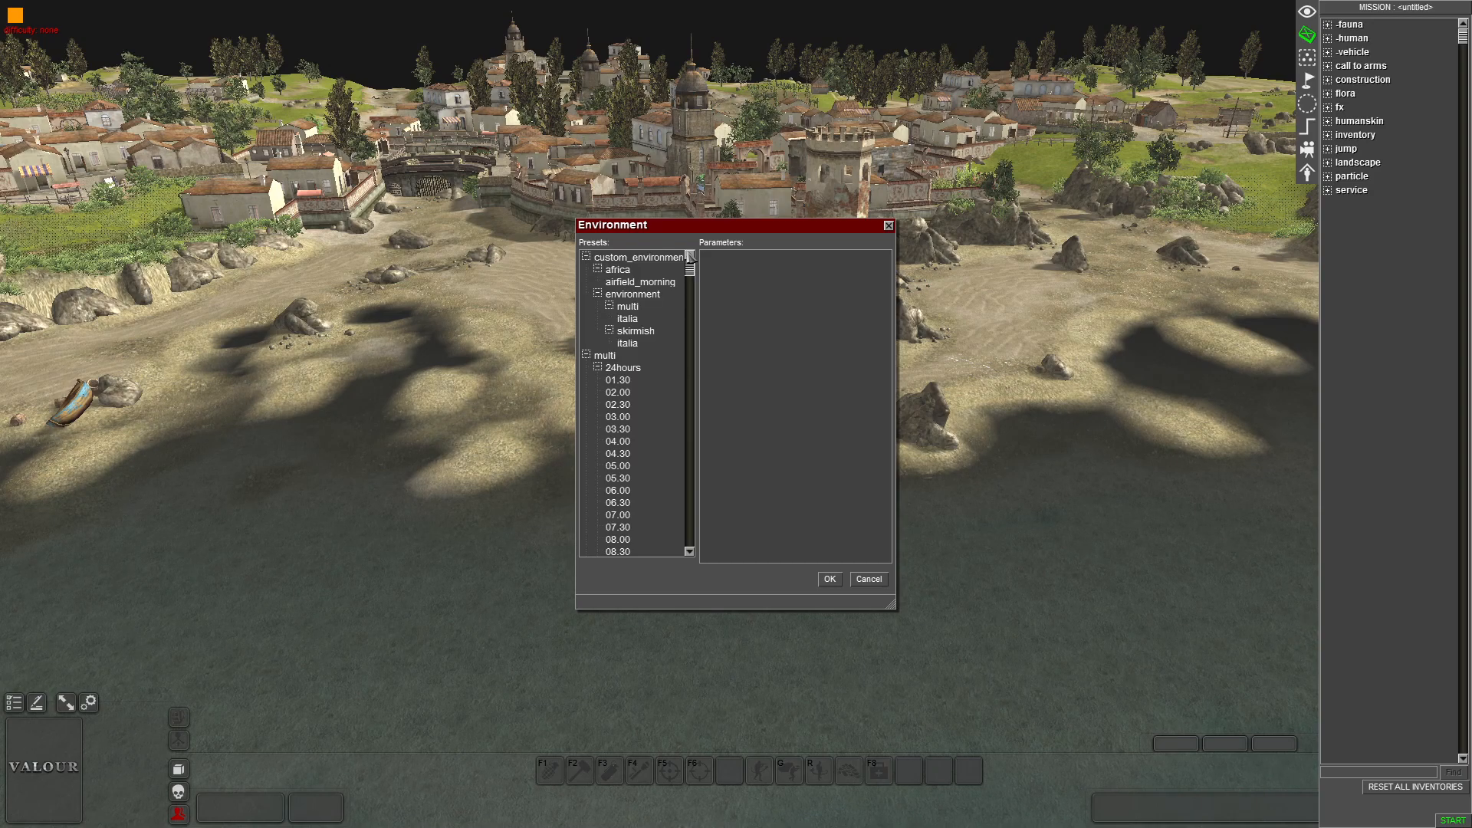
{"action": "left_click", "coordinate": [625, 395]}
{"action": "scroll", "coordinate": [625, 418], "scroll_direction": "down", "scroll_amount": 6}
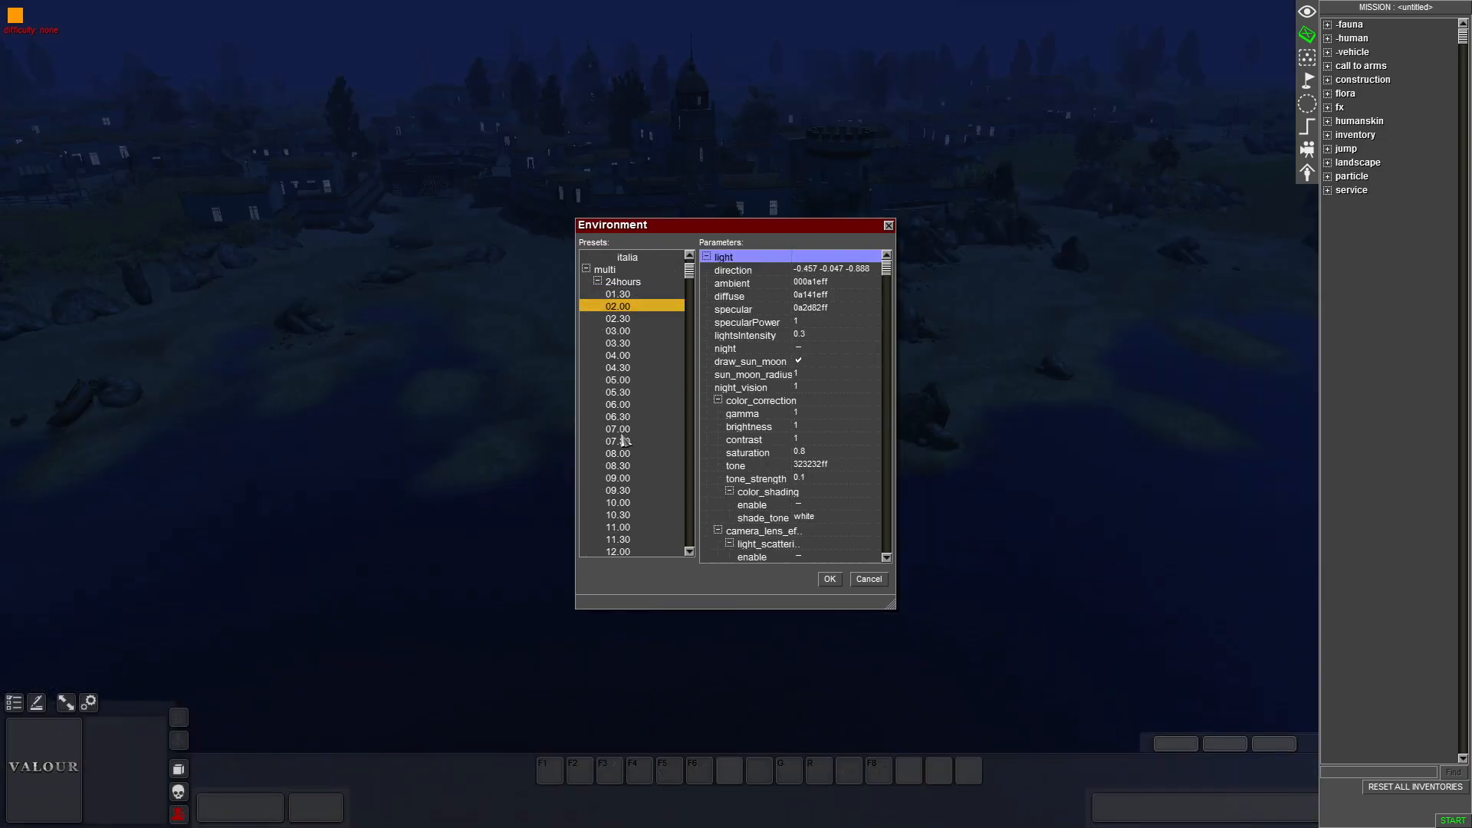
{"action": "left_click", "coordinate": [625, 454]}
{"action": "scroll", "coordinate": [623, 398], "scroll_direction": "up", "scroll_amount": 2}
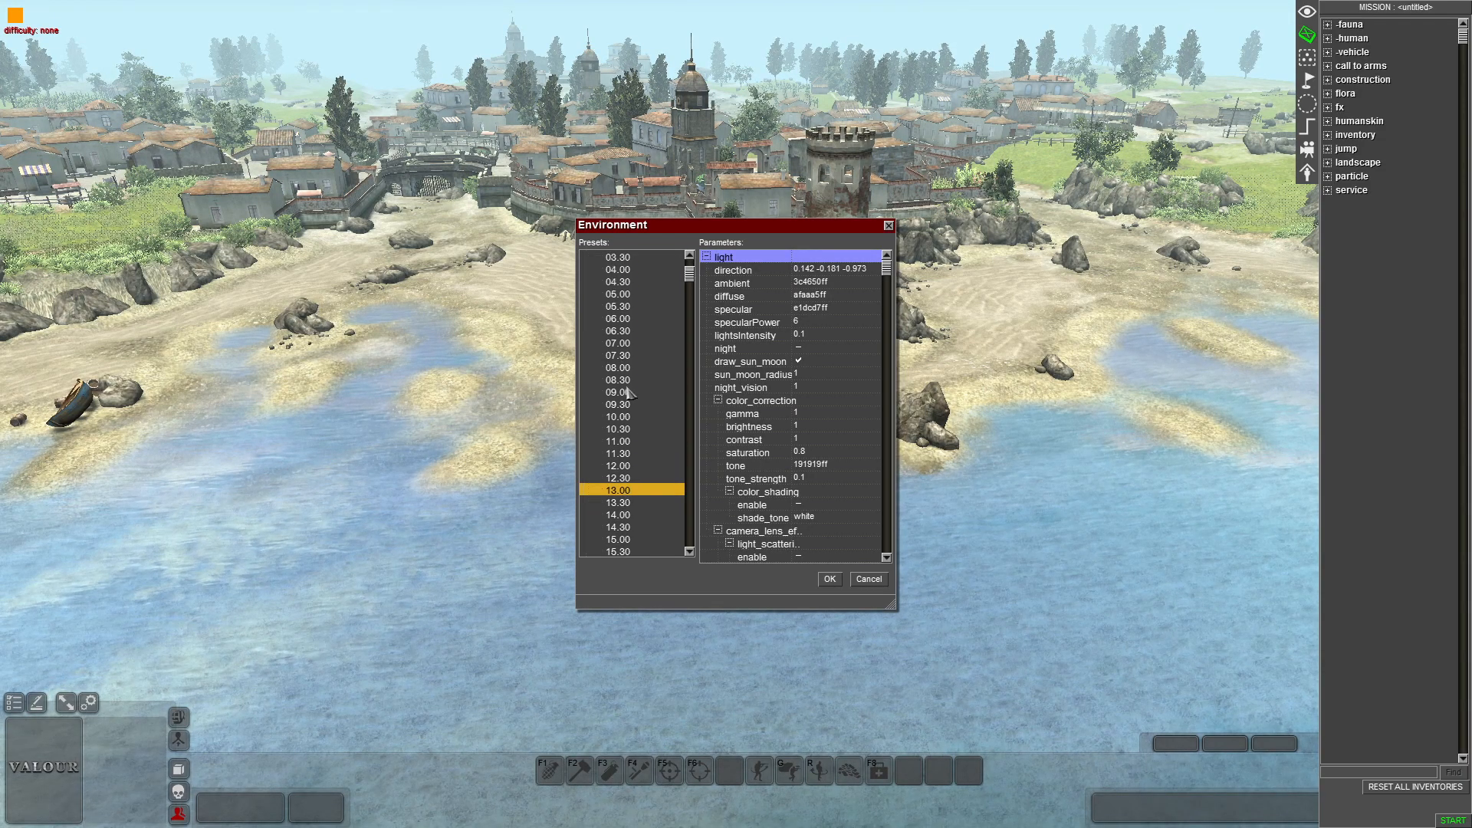
Compare the morning presets around 07.00 to 08.30 and apply the 09.00 environment preset
{"action": "left_click", "coordinate": [622, 368]}
{"action": "left_click", "coordinate": [626, 355]}
{"action": "left_click", "coordinate": [627, 344]}
{"action": "left_click", "coordinate": [627, 369]}
{"action": "left_click", "coordinate": [627, 381]}
{"action": "left_click", "coordinate": [627, 392]}
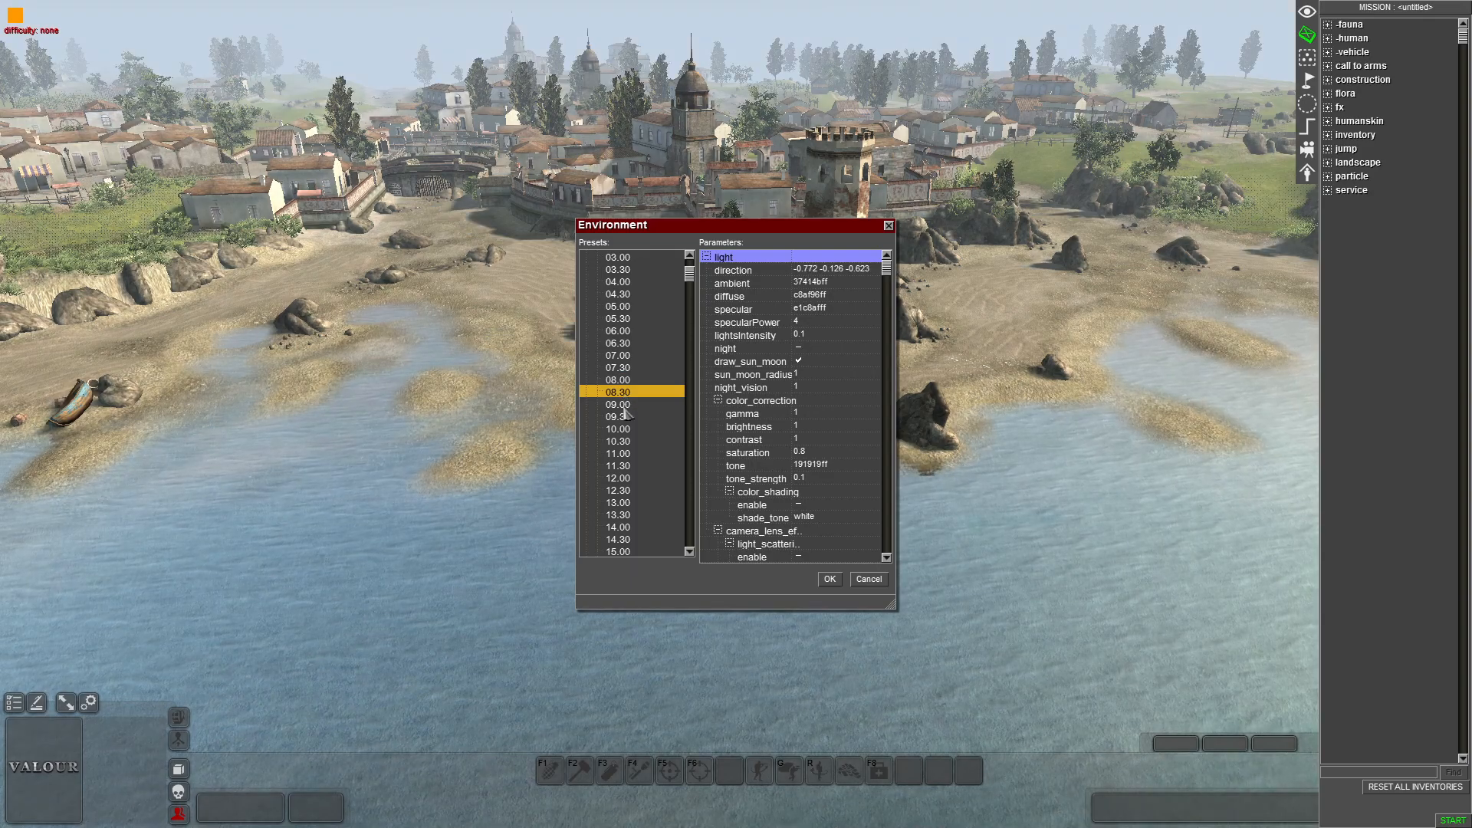
{"action": "left_click", "coordinate": [628, 404]}
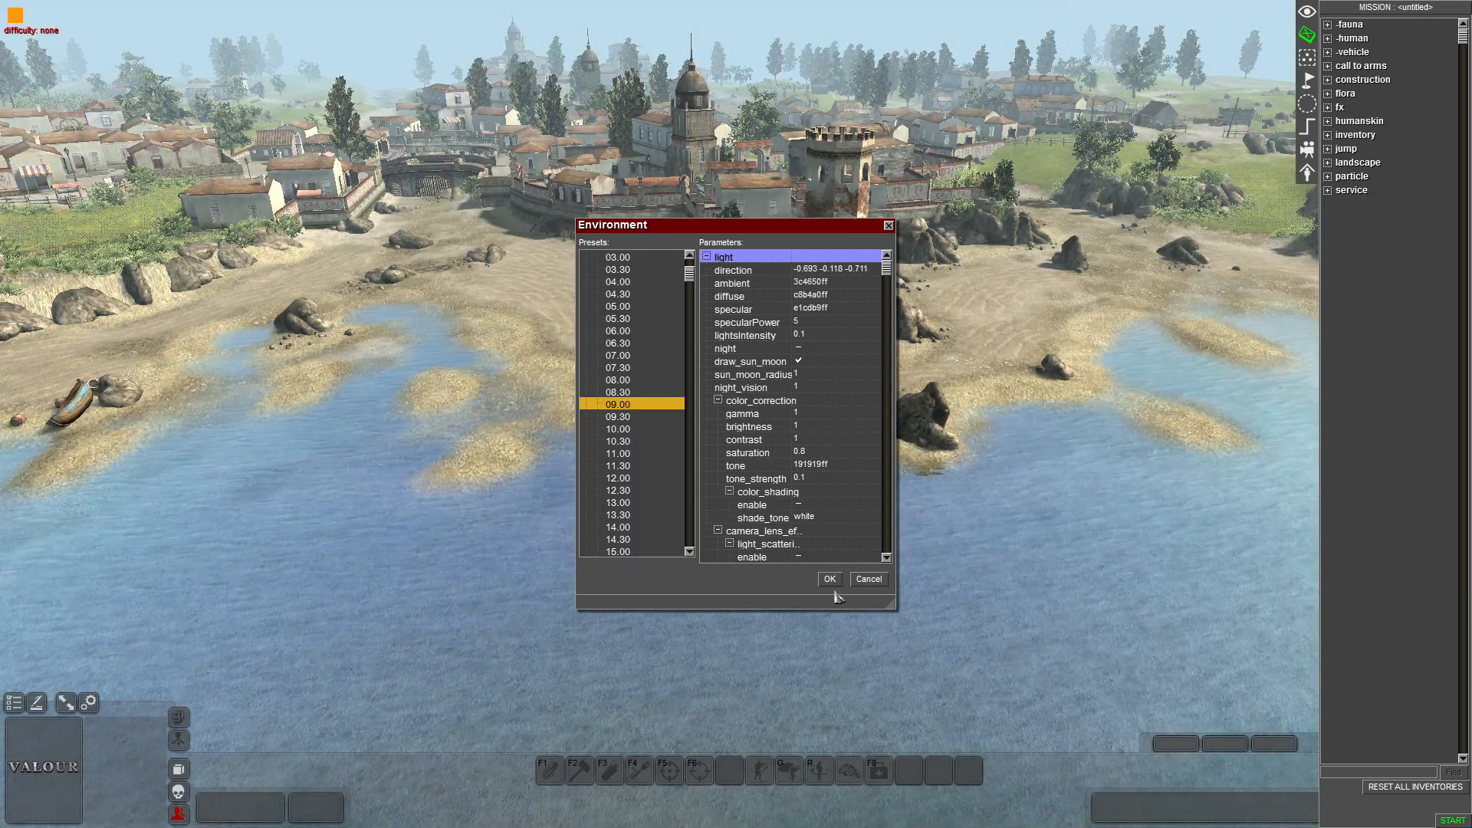
{"action": "left_click", "coordinate": [829, 580]}
Inspect the tower, beach, dry riverbed and sandbagged bridge in the morning lighting
{"action": "scroll", "coordinate": [836, 583], "scroll_direction": "up", "scroll_amount": 5}
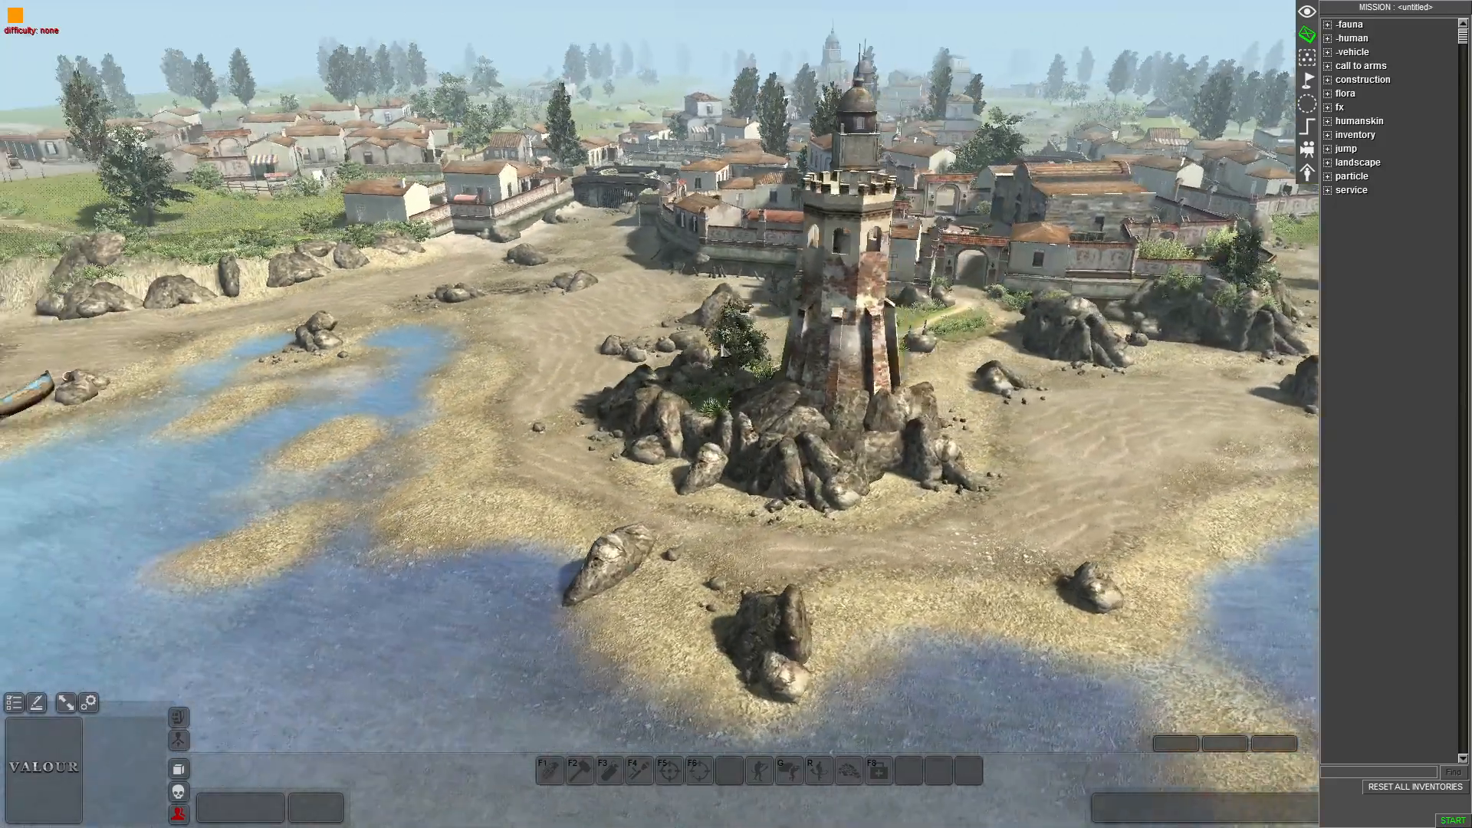
{"action": "scroll", "coordinate": [721, 346], "scroll_direction": "down", "scroll_amount": 1}
{"action": "scroll", "coordinate": [721, 346], "scroll_direction": "up", "scroll_amount": 4}
{"action": "scroll", "coordinate": [722, 346], "scroll_direction": "down", "scroll_amount": 2}
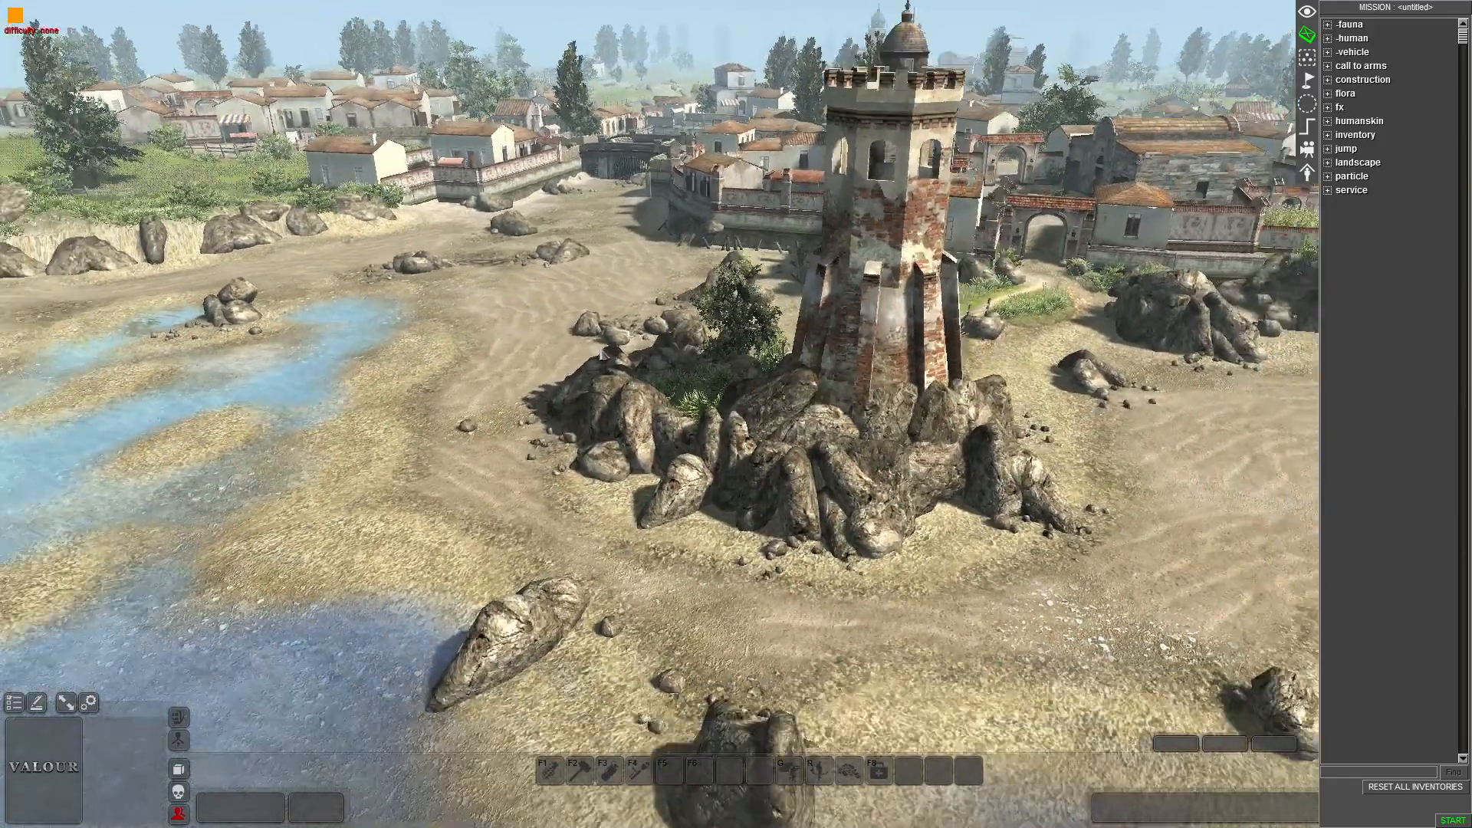
{"action": "middle_click_drag", "start_coordinate": [721, 346], "coordinate": [844, 397]}
{"action": "key", "text": "Up"}
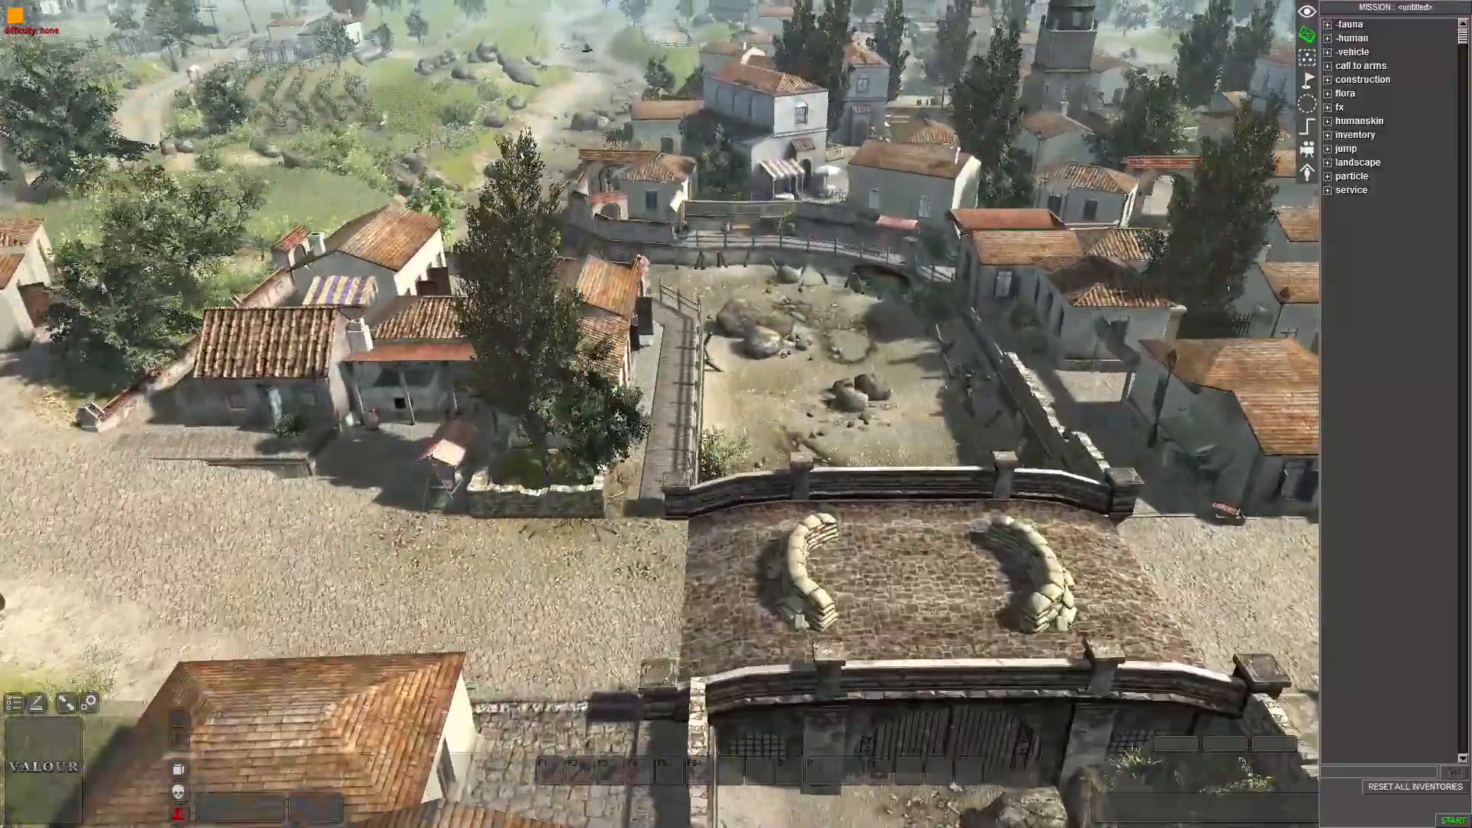
{"action": "middle_click_drag", "start_coordinate": [537, 452], "coordinate": [588, 458]}
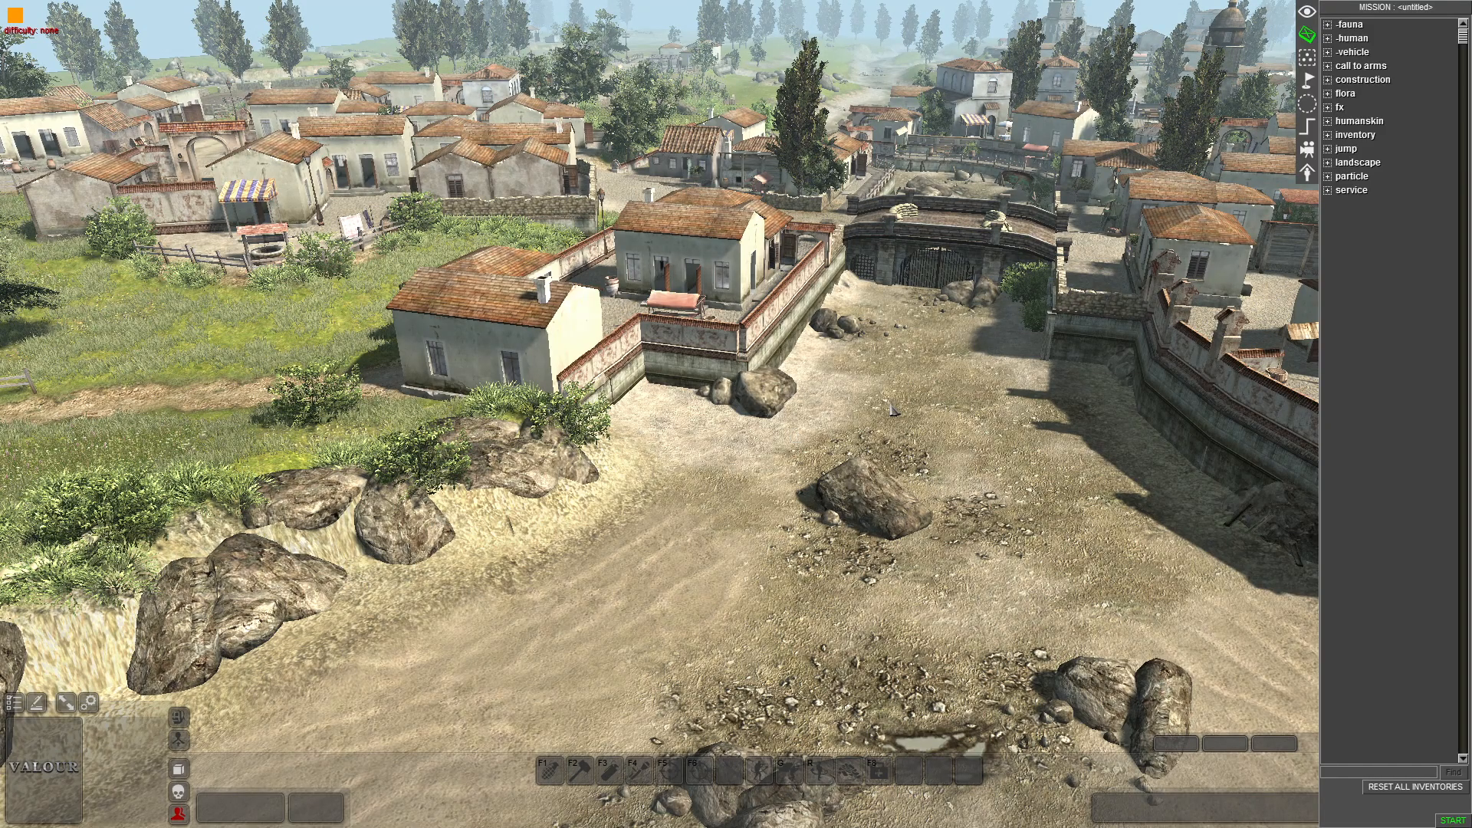
{"action": "key", "text": "Down"}
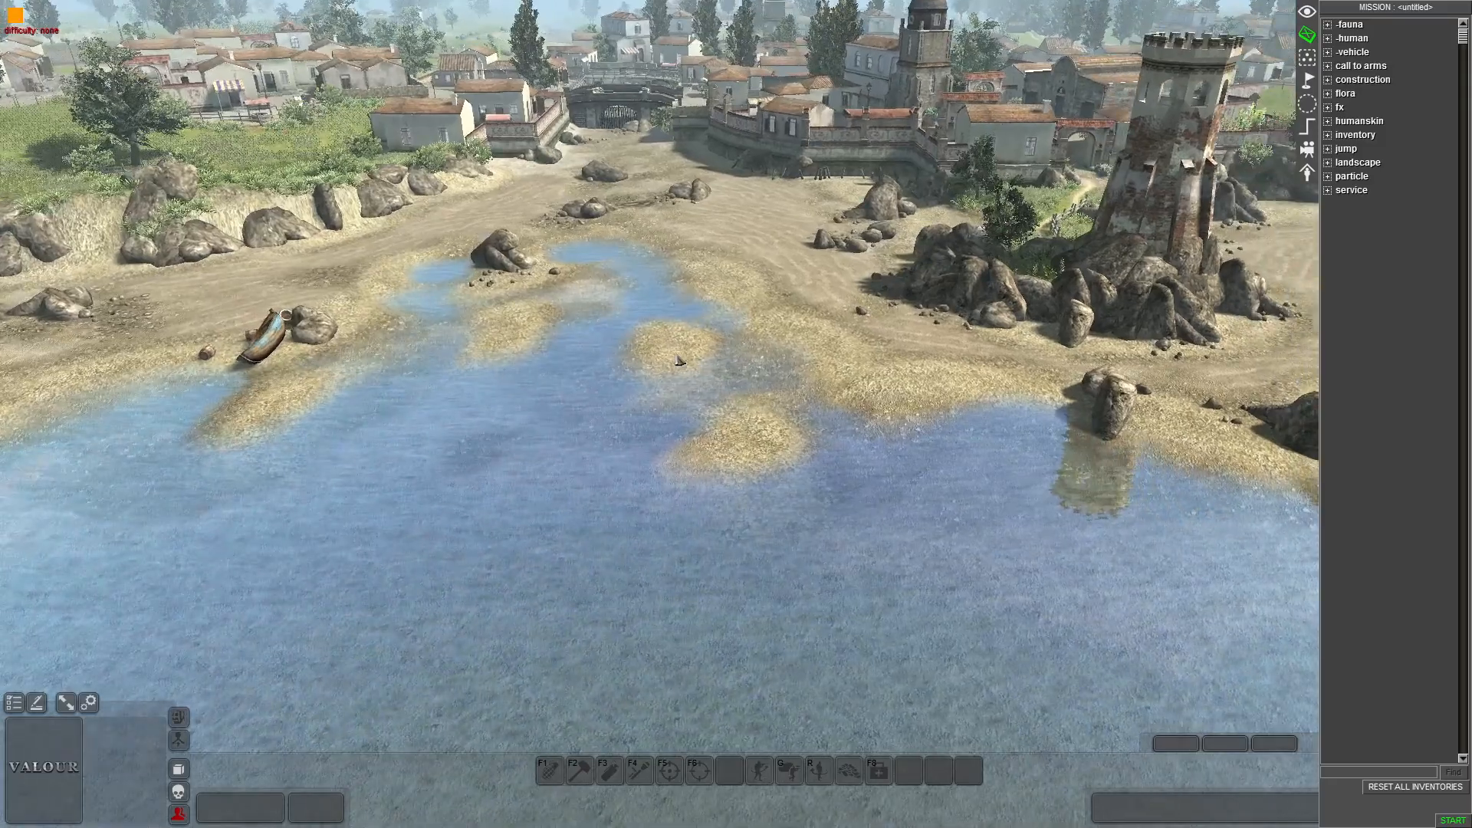
{"action": "key", "text": "Up"}
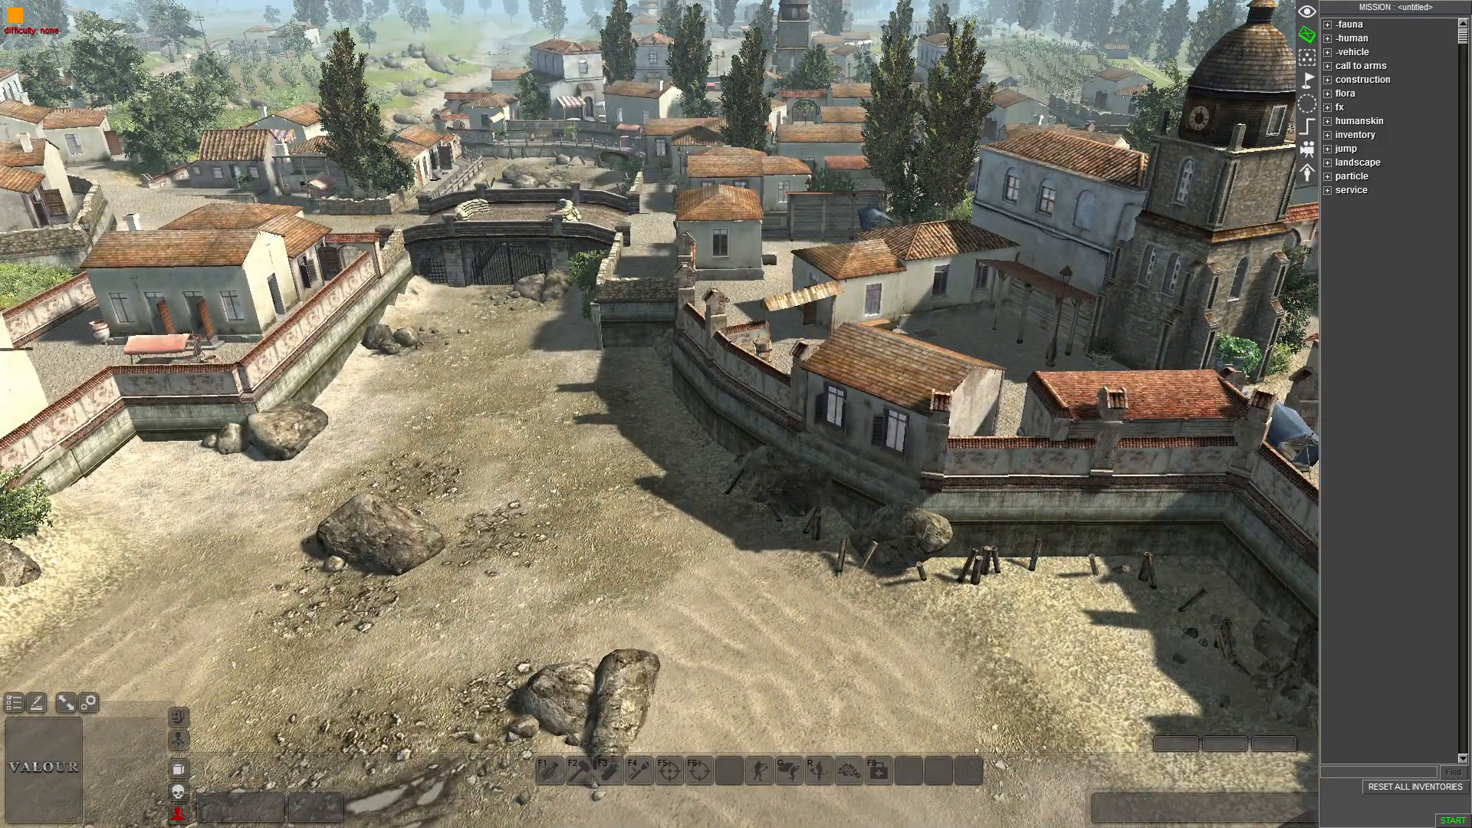
{"action": "key", "text": "Up"}
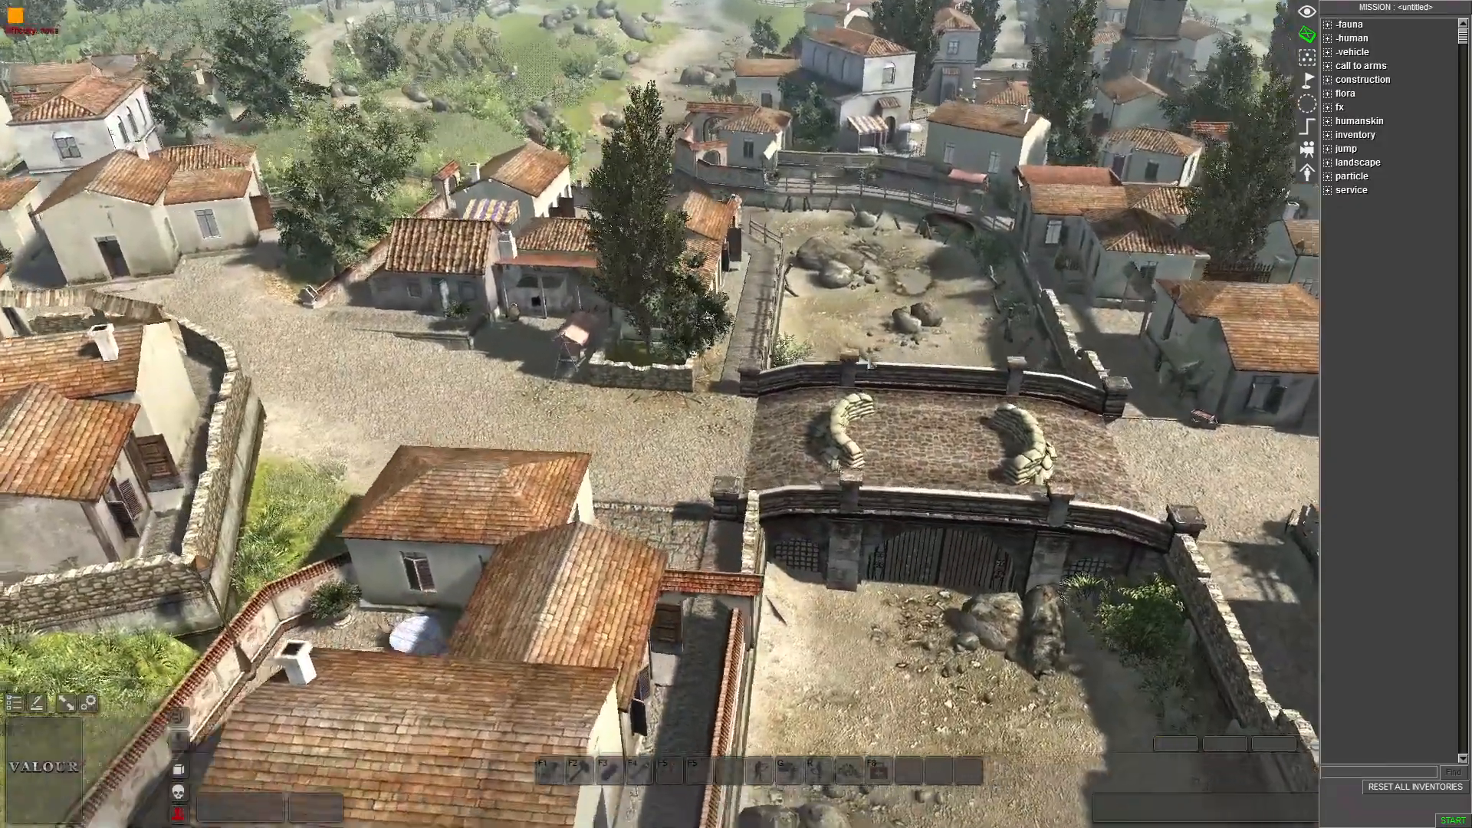
{"action": "key", "text": "Right"}
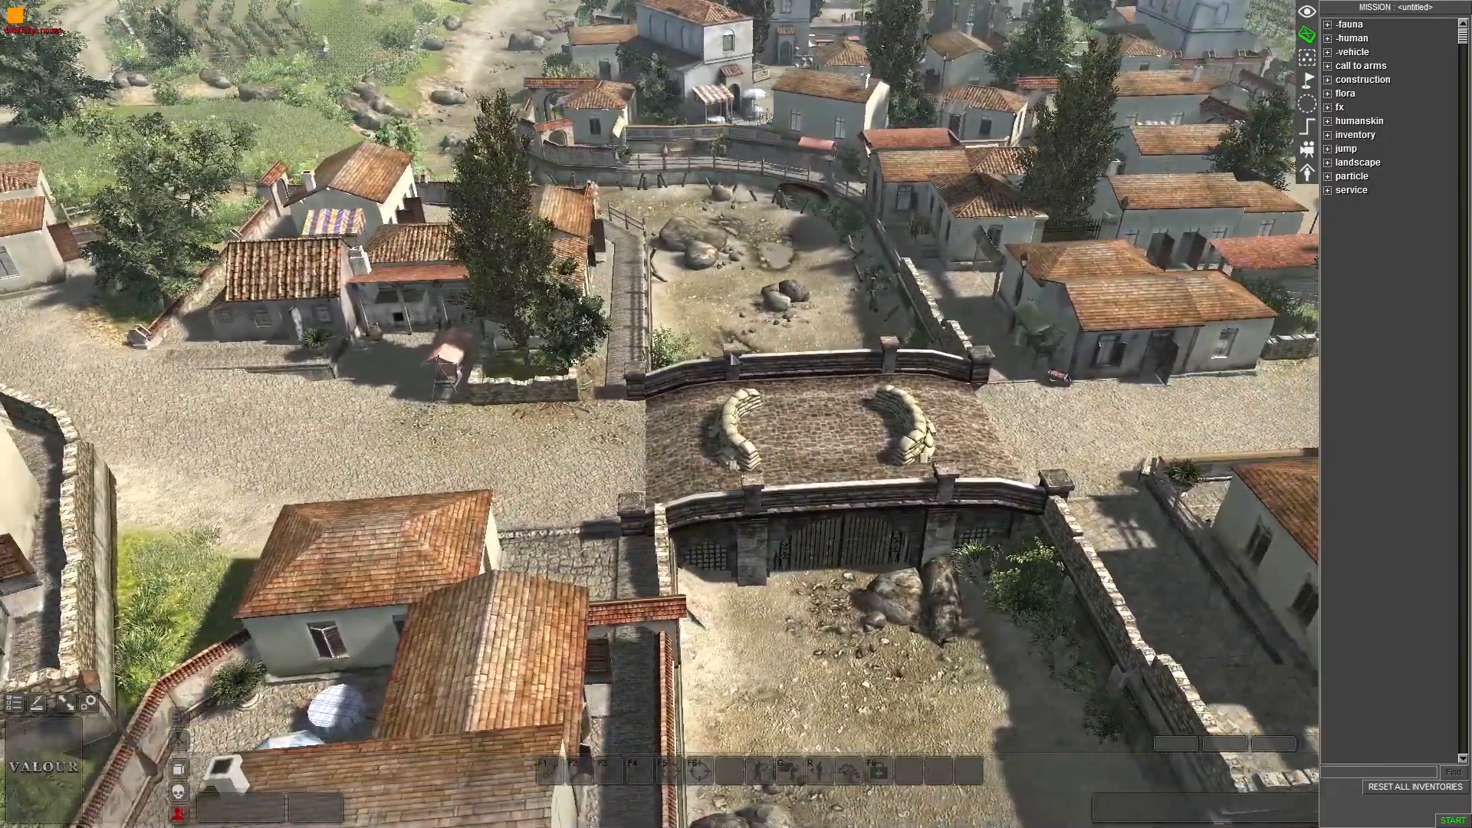
Save the mission as 0 in the map's folder
{"action": "key", "text": "ctrl+s"}
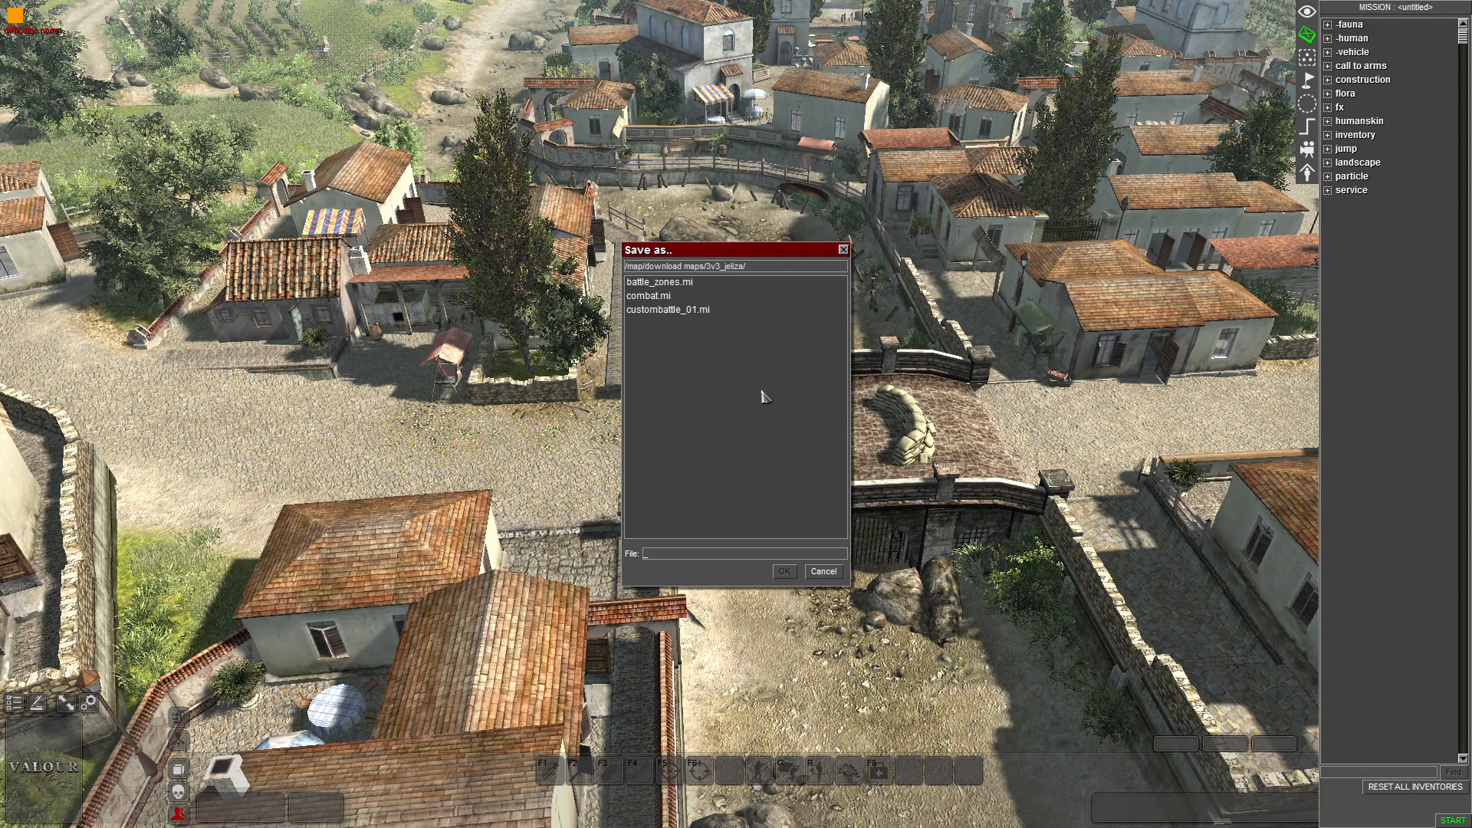
{"action": "key", "text": "Return"}
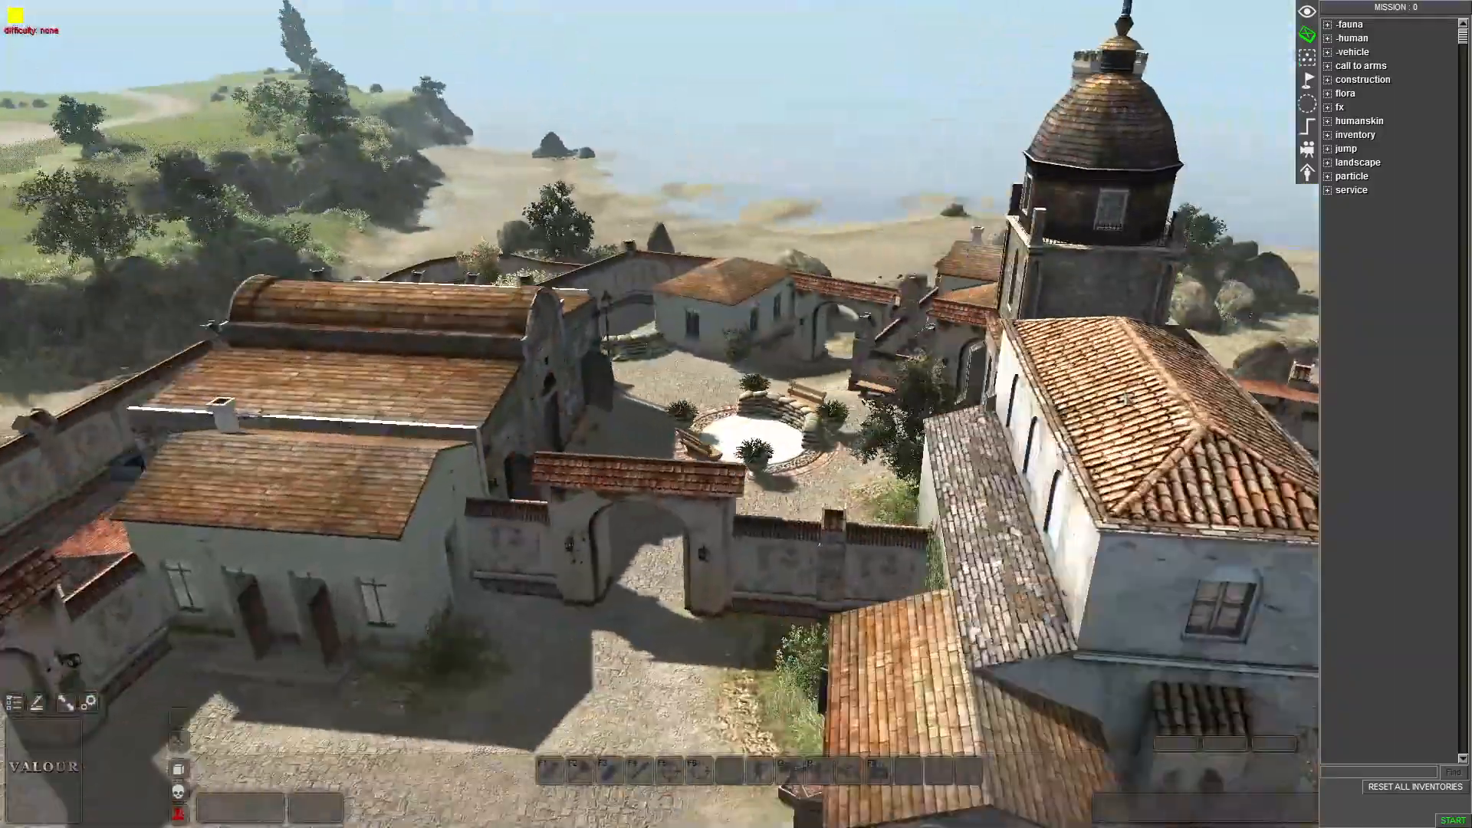
Expand the human, mp and ger categories to list the German soldier types
{"action": "scroll", "coordinate": [1124, 399], "scroll_direction": "up", "scroll_amount": 5}
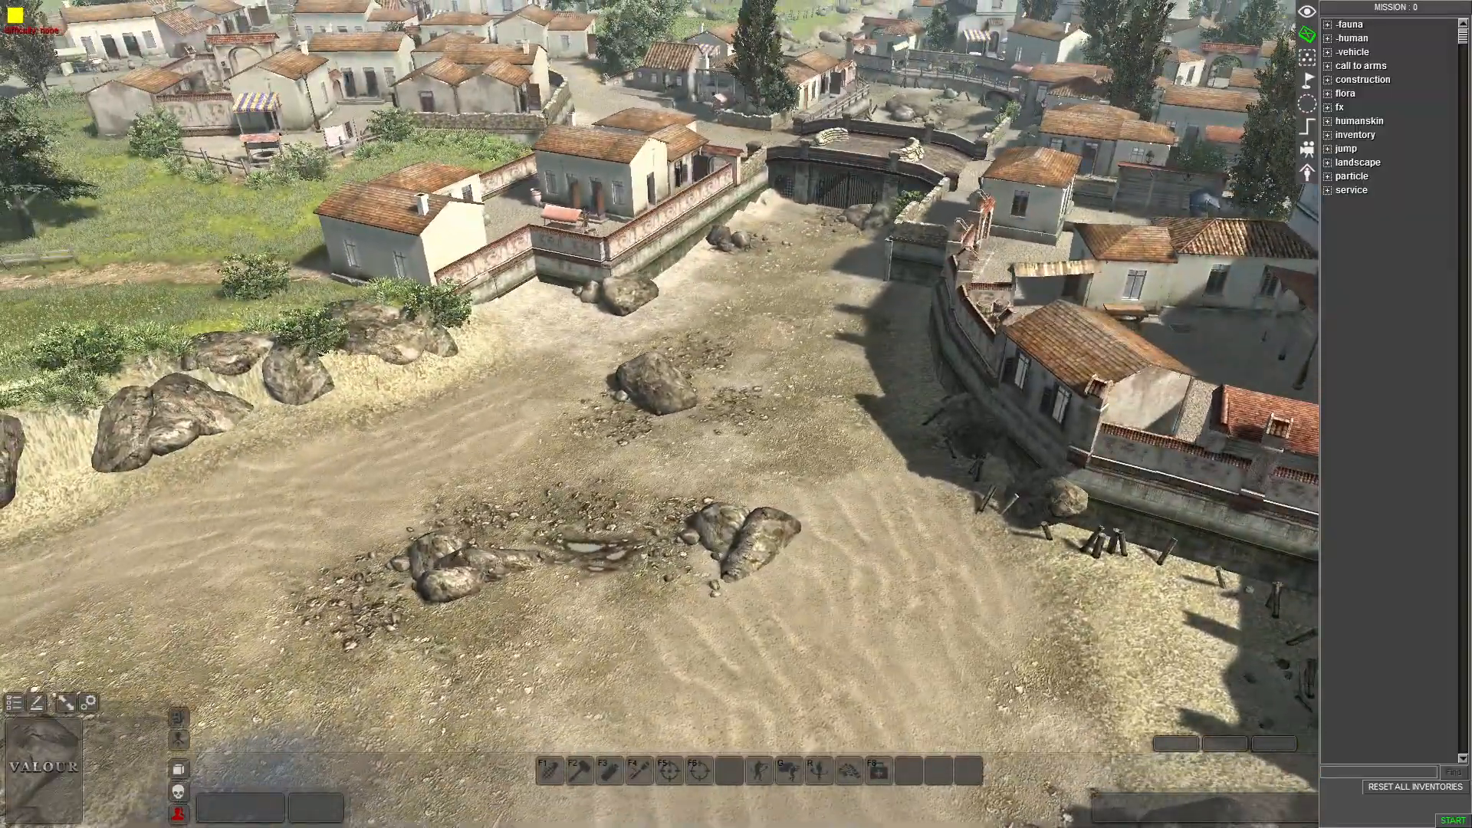
{"action": "key", "text": "Left"}
{"action": "key", "text": "Up"}
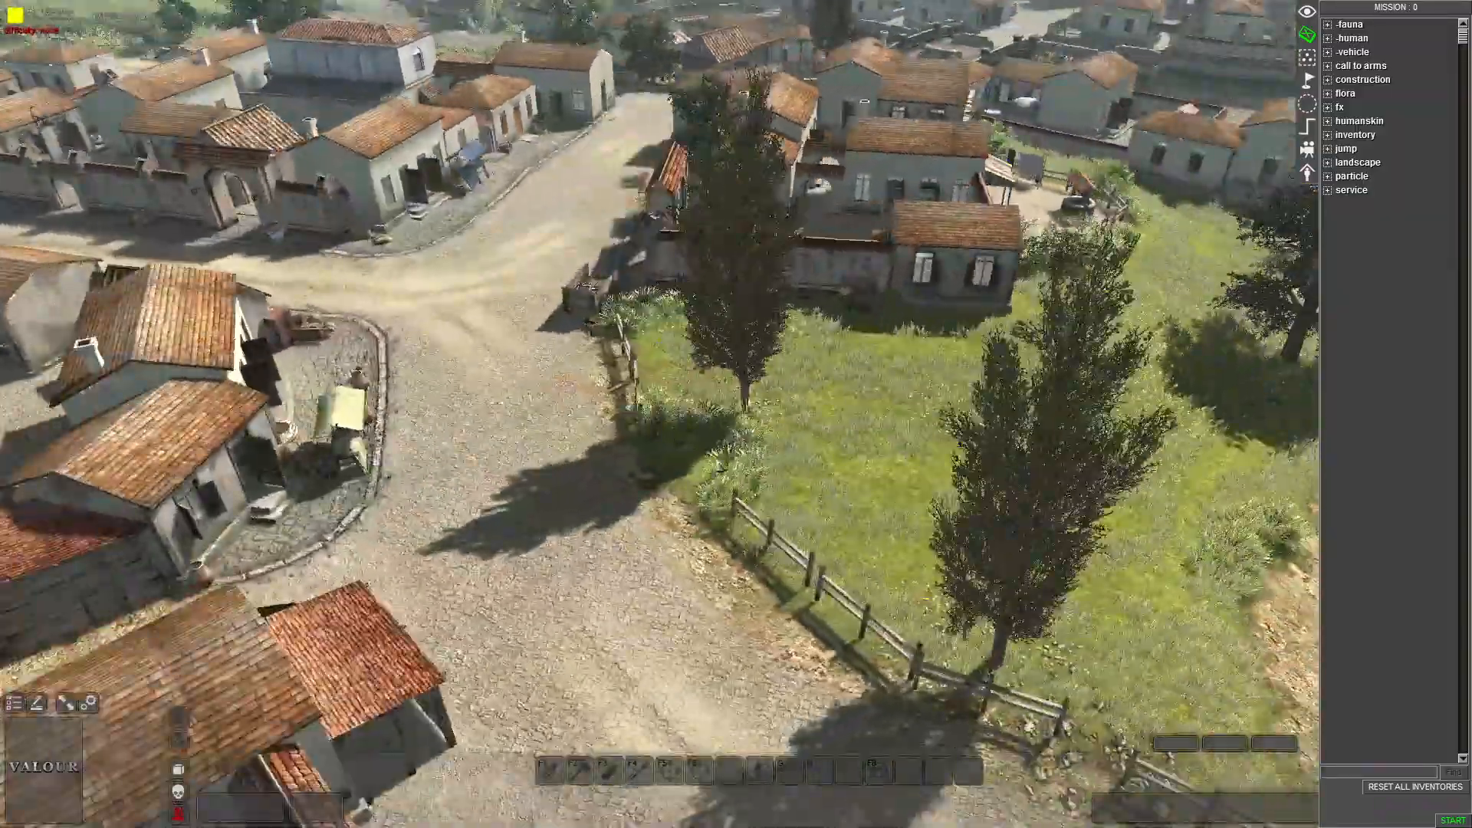
{"action": "middle_click_drag", "start_coordinate": [720, 469], "coordinate": [933, 442]}
{"action": "key", "text": "Up"}
{"action": "middle_click_drag", "start_coordinate": [762, 368], "coordinate": [625, 408]}
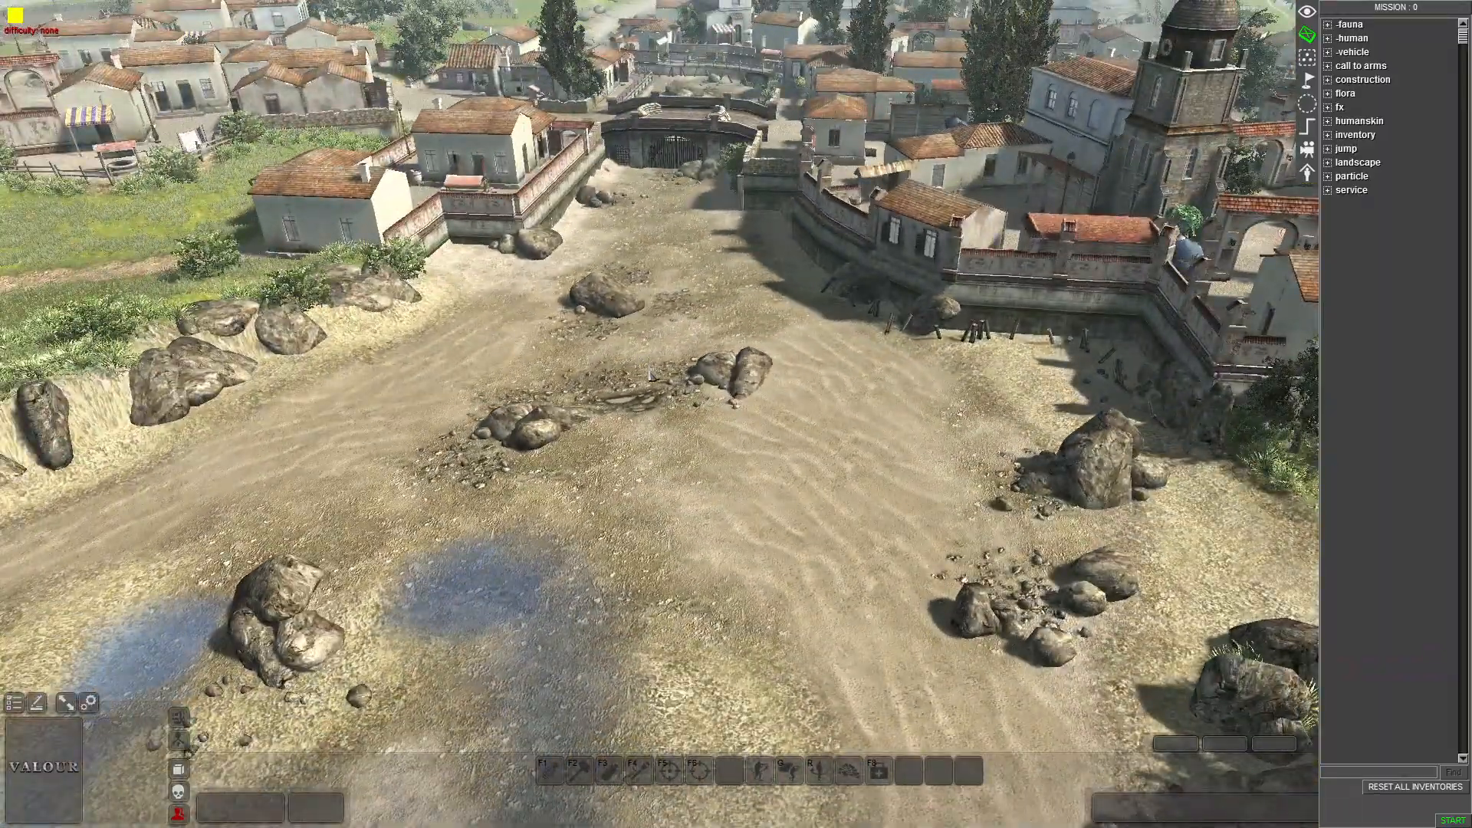
{"action": "left_click", "coordinate": [1339, 66]}
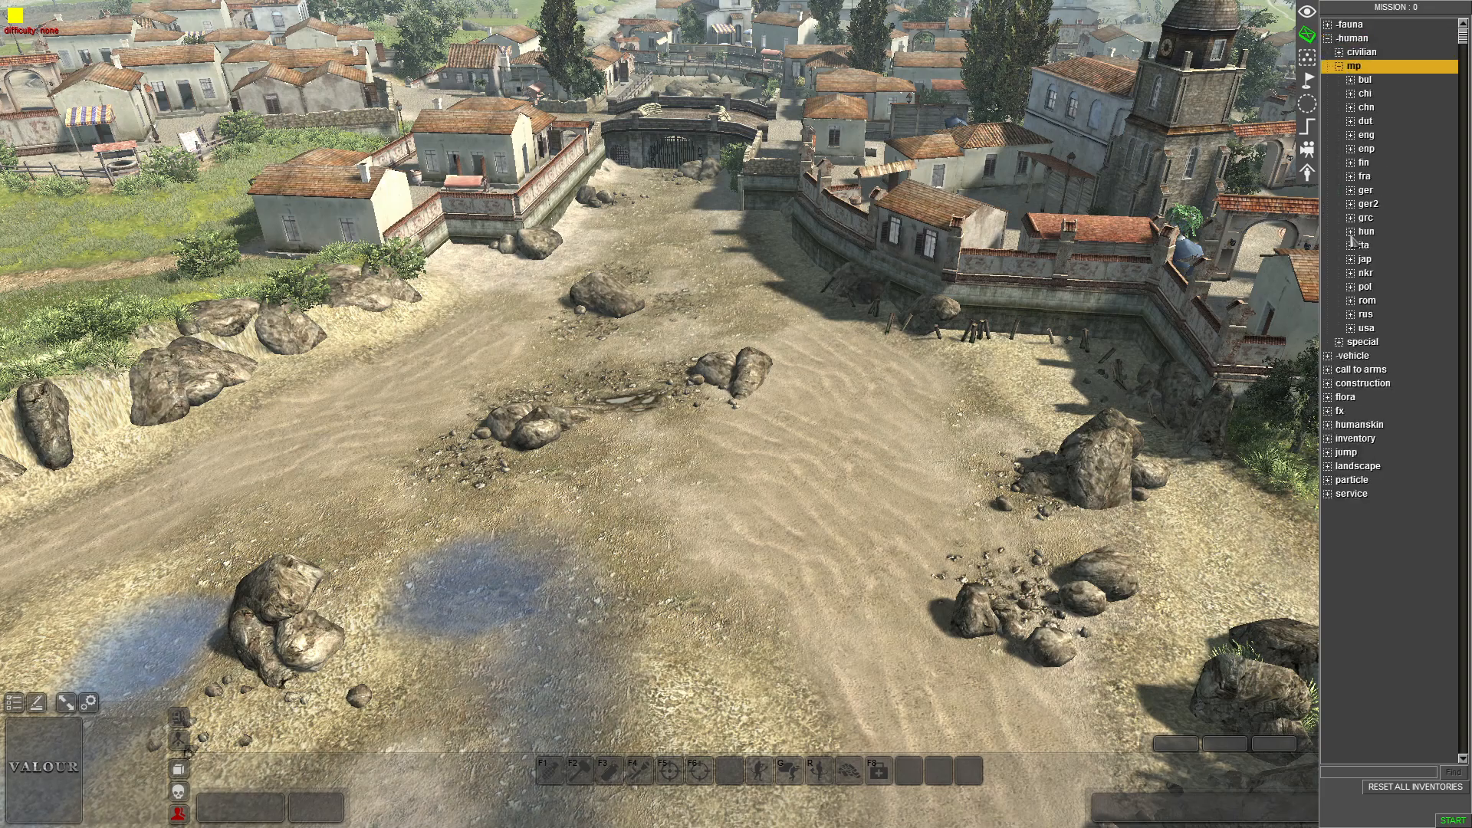
{"action": "double_click", "coordinate": [1364, 192]}
{"action": "scroll", "coordinate": [1372, 379], "scroll_direction": "down", "scroll_amount": 10}
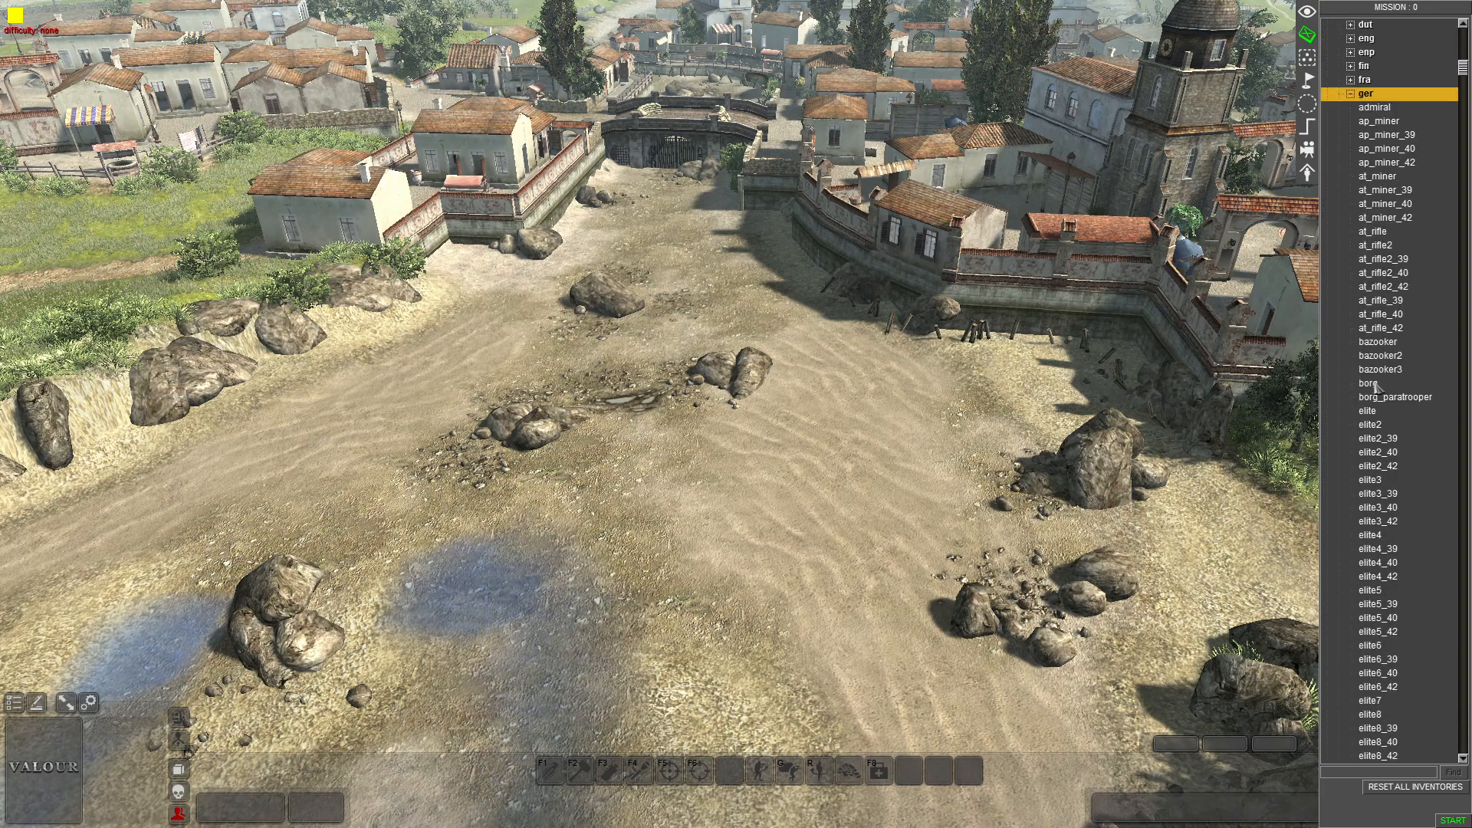
{"action": "scroll", "coordinate": [1373, 383], "scroll_direction": "down", "scroll_amount": 2}
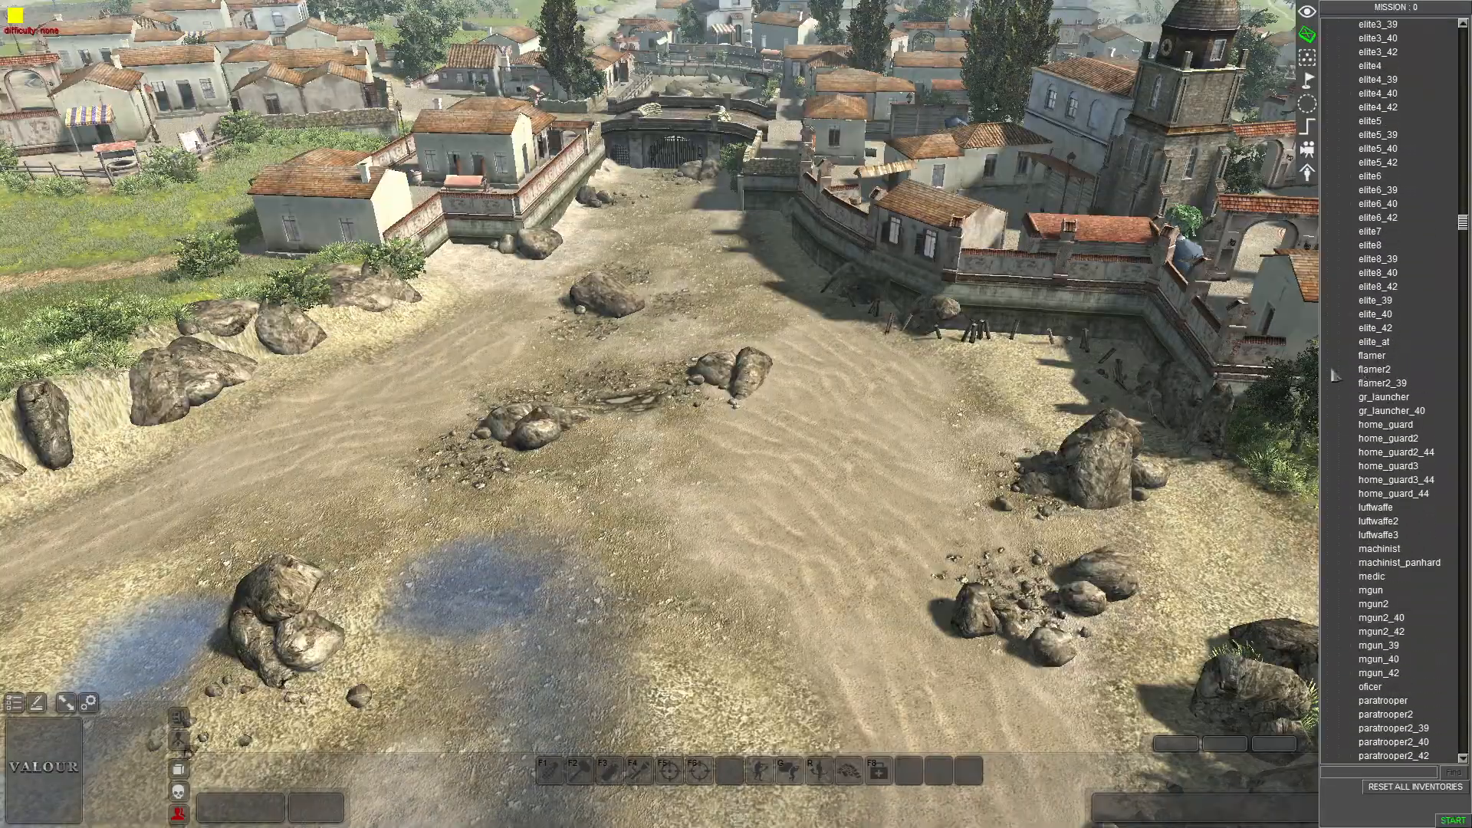
Survey the beach, dry riverbed and gated bridge for a spot for the first soldiers
{"action": "key", "text": "Up"}
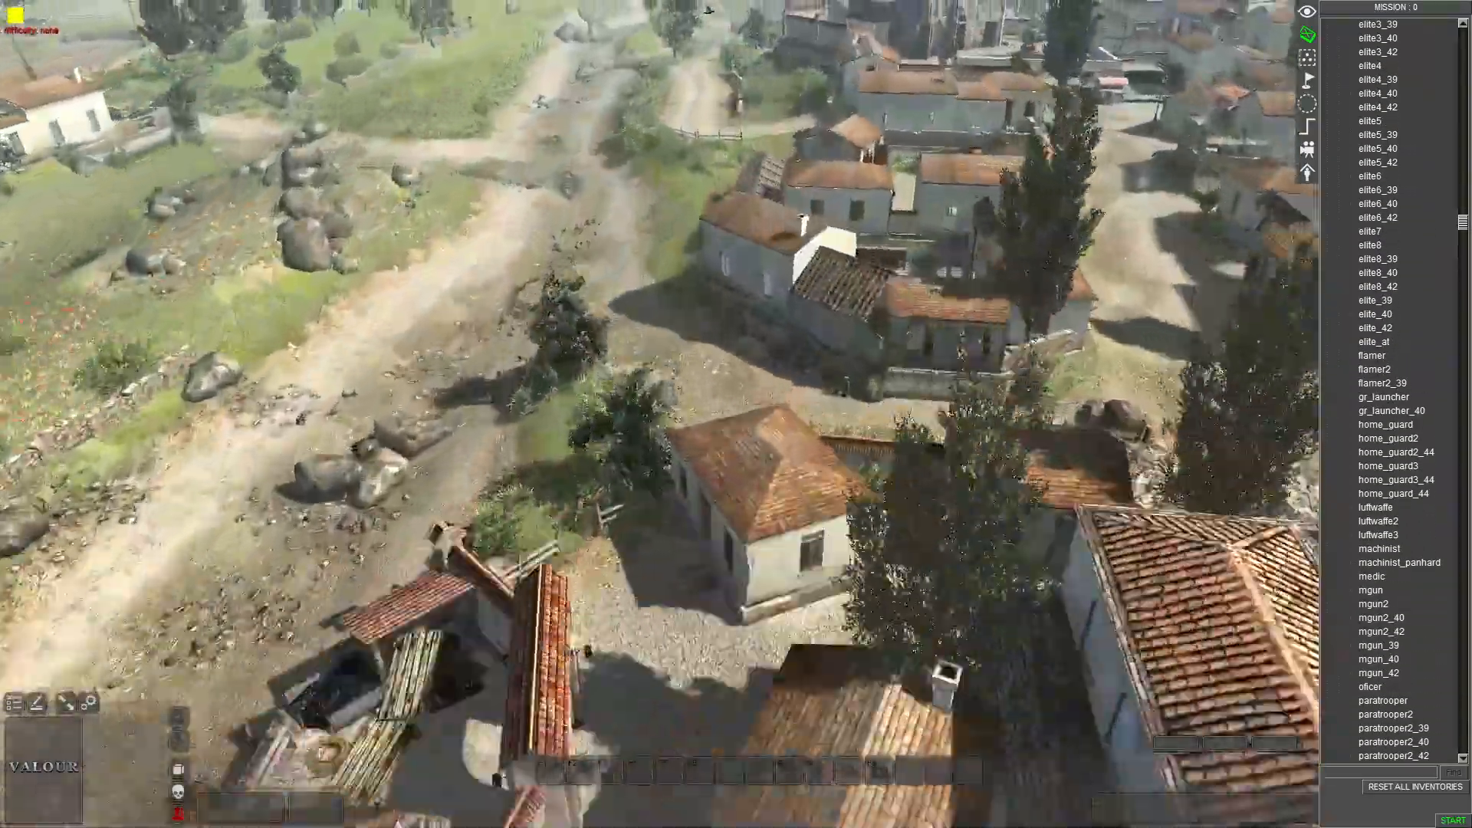
{"action": "key", "text": "Down"}
{"action": "key", "text": "Down"}
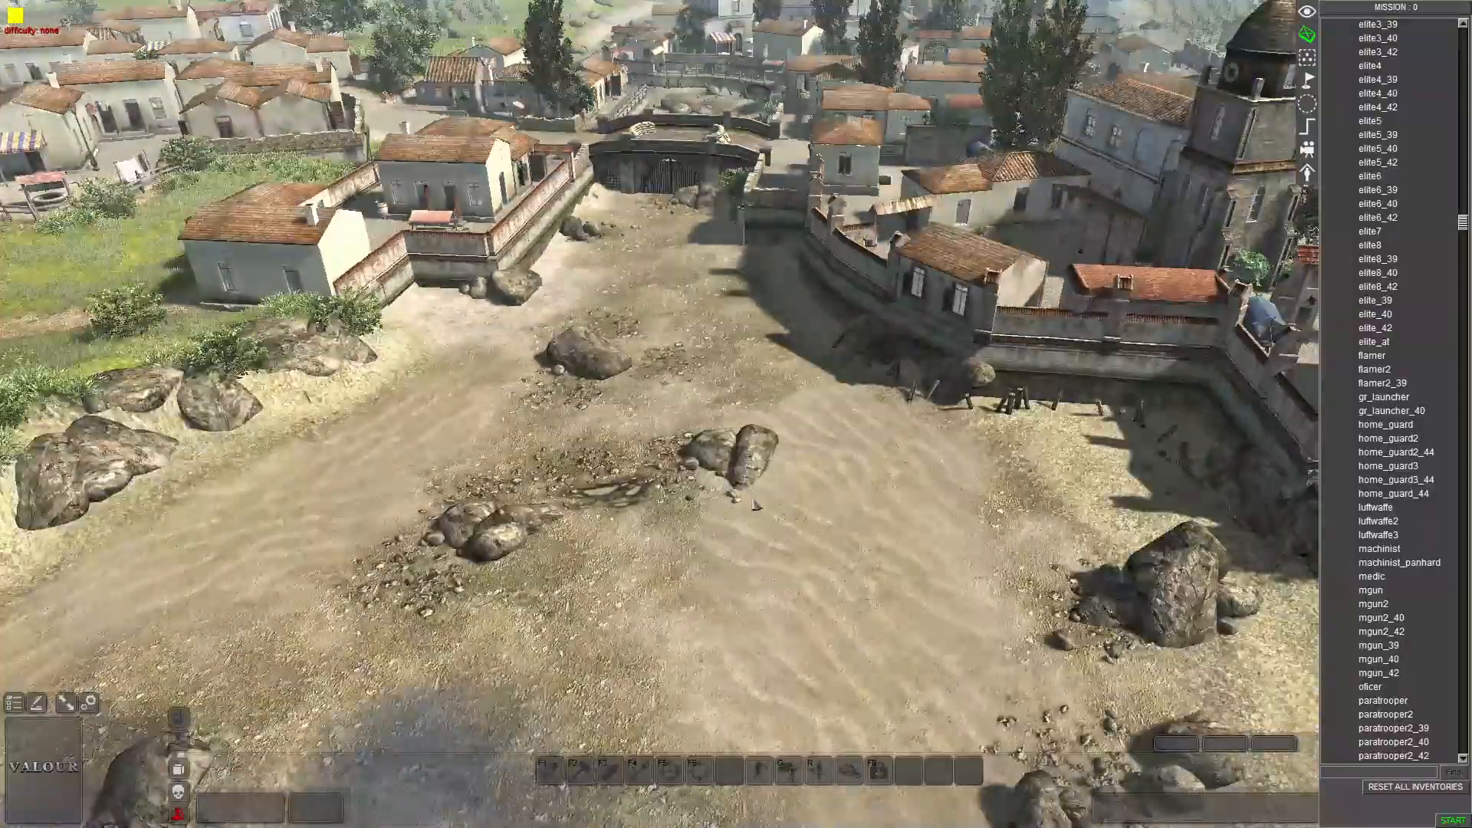
{"action": "middle_click_drag", "start_coordinate": [755, 506], "coordinate": [460, 268]}
{"action": "key", "text": "Up"}
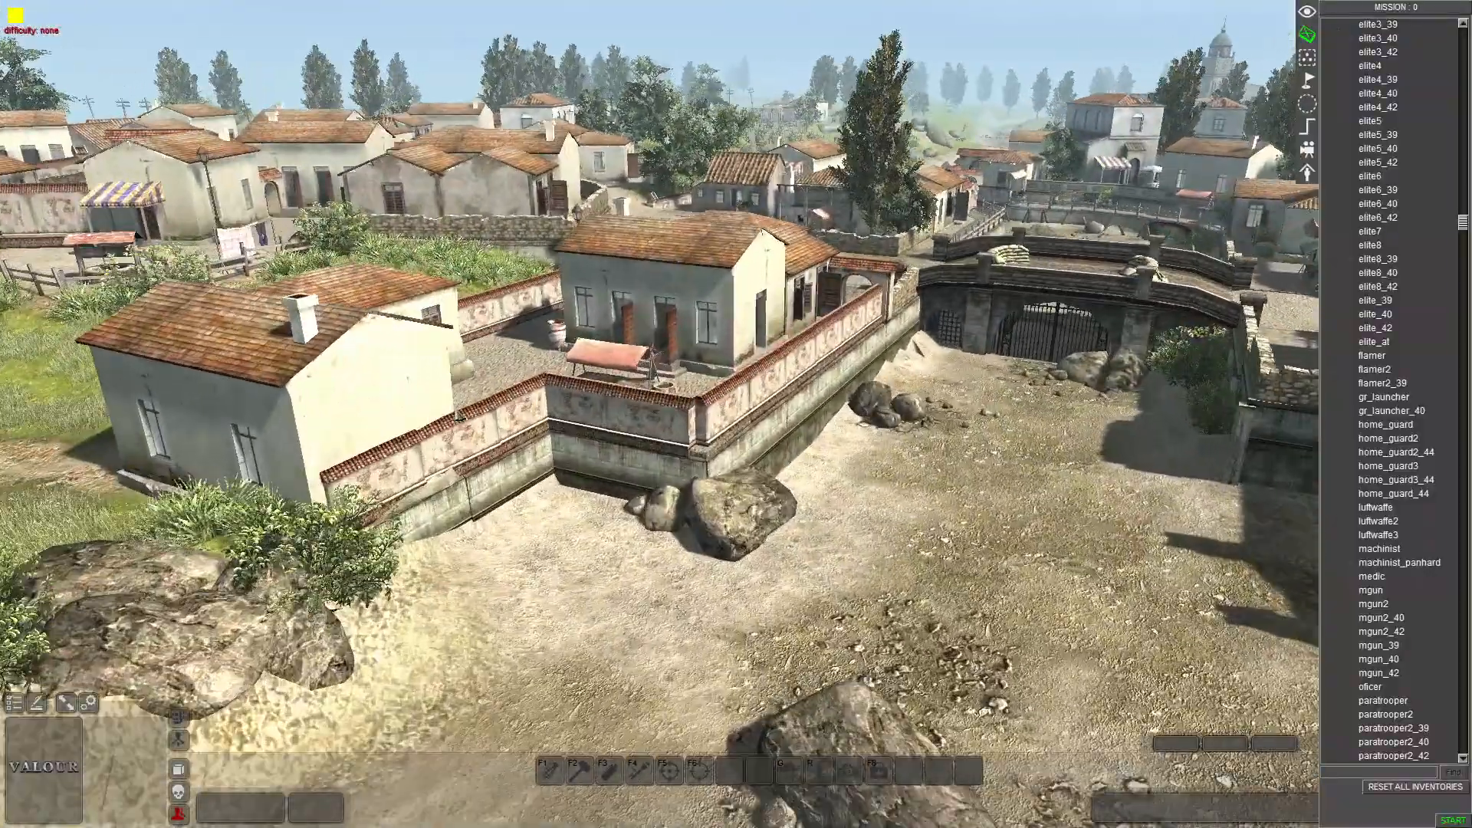
{"action": "key", "text": "Down"}
{"action": "key", "text": "Up"}
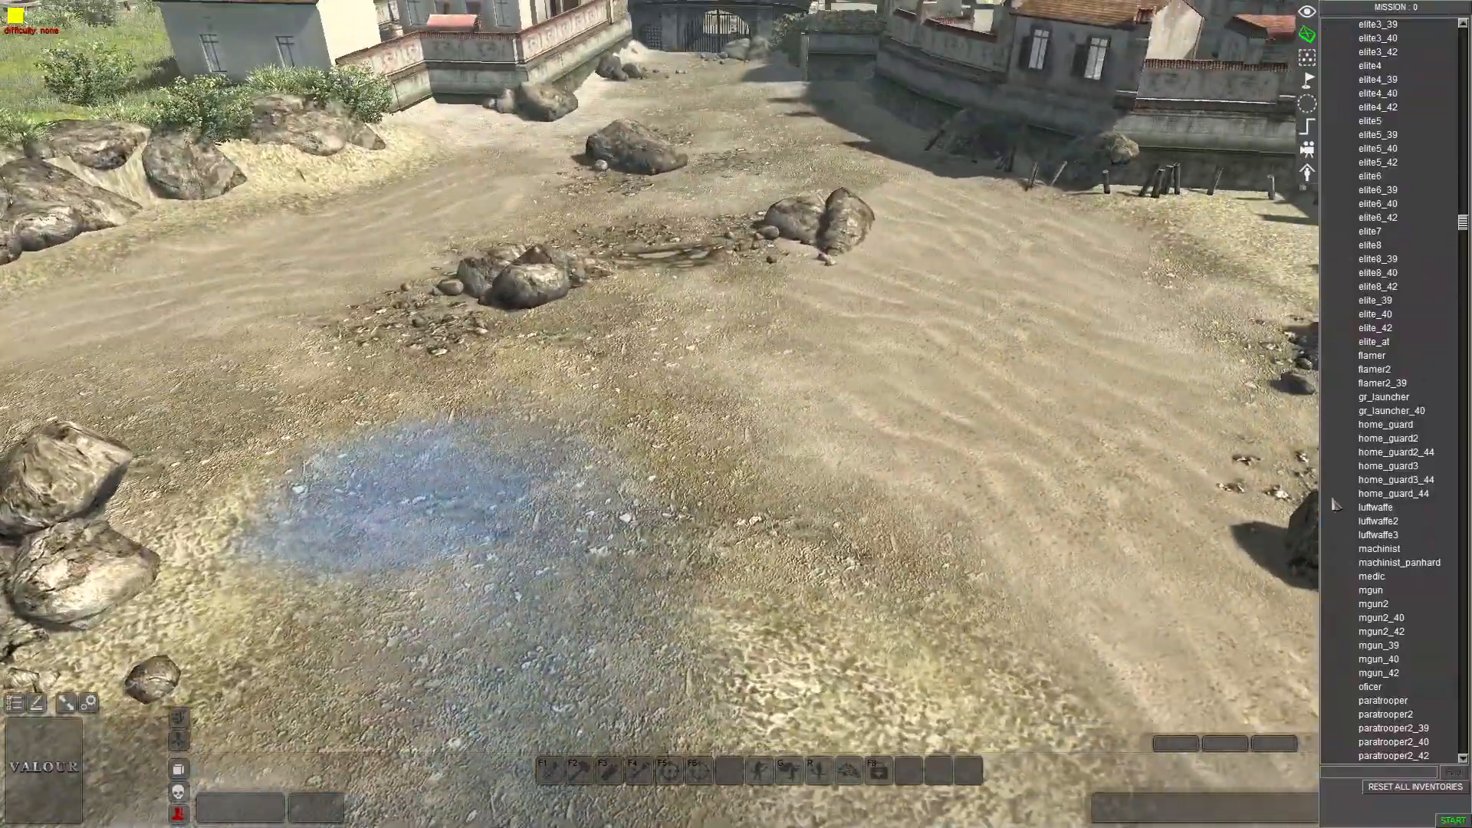
Place a German rifle2_40 soldier on the open sand in front of the rocks
{"action": "scroll", "coordinate": [1417, 550], "scroll_direction": "down", "scroll_amount": 3}
{"action": "scroll", "coordinate": [1417, 549], "scroll_direction": "down", "scroll_amount": 8}
{"action": "scroll", "coordinate": [1314, 547], "scroll_direction": "down", "scroll_amount": 2}
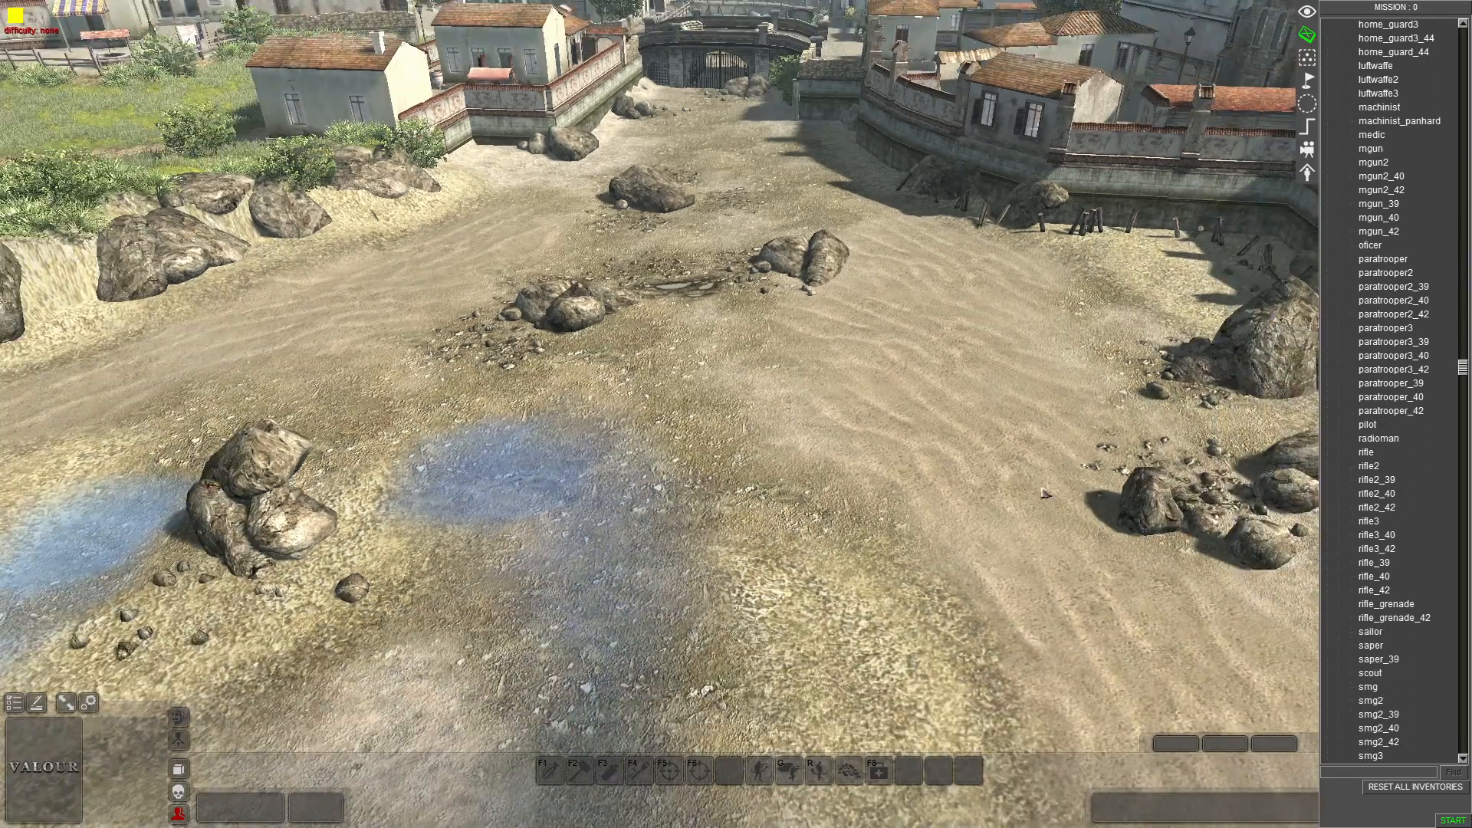
{"action": "scroll", "coordinate": [1047, 497], "scroll_direction": "up", "scroll_amount": 2}
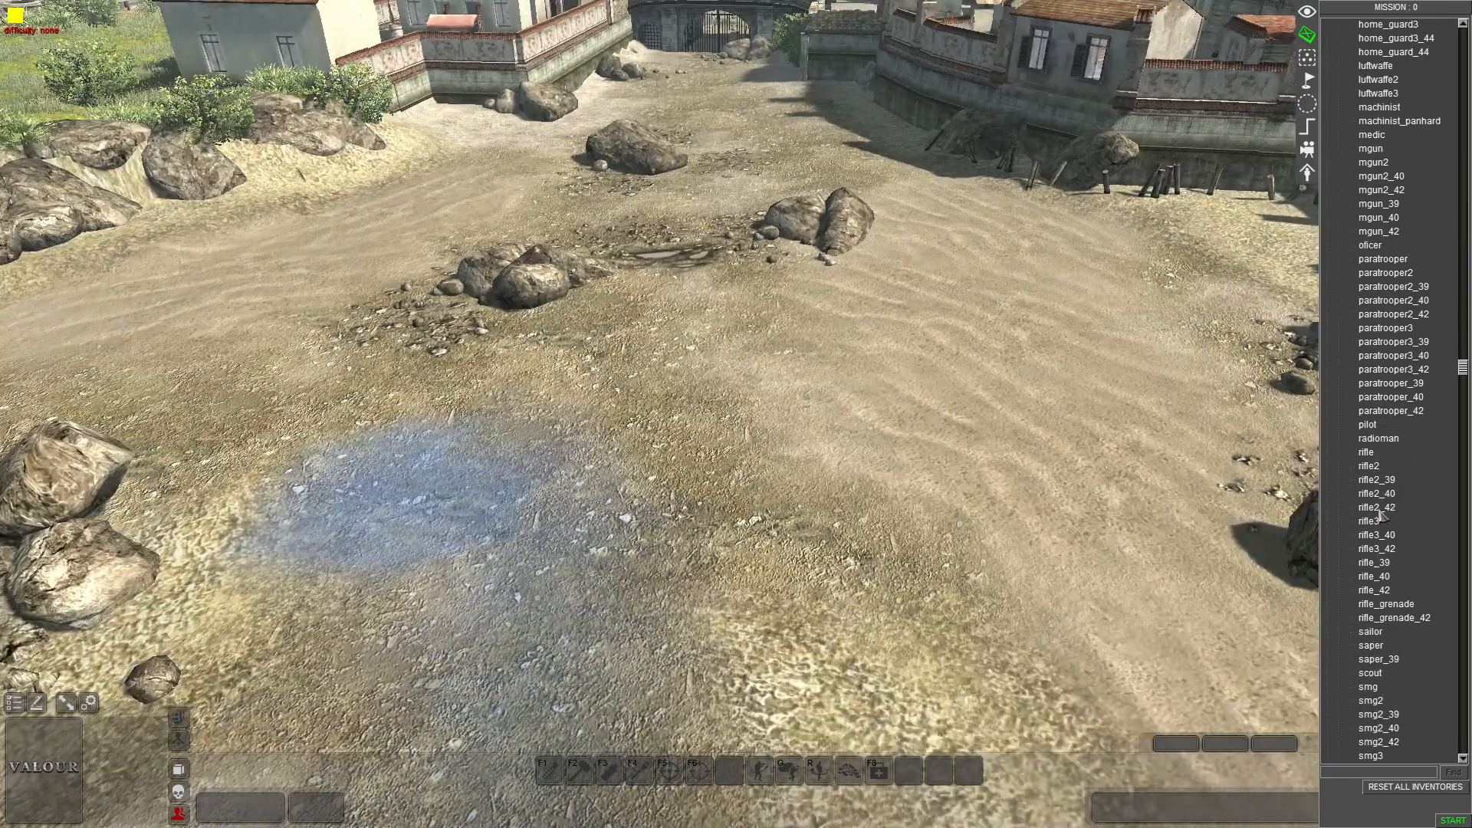
{"action": "scroll", "coordinate": [1213, 491], "scroll_direction": "up", "scroll_amount": 5}
{"action": "key", "text": "Up"}
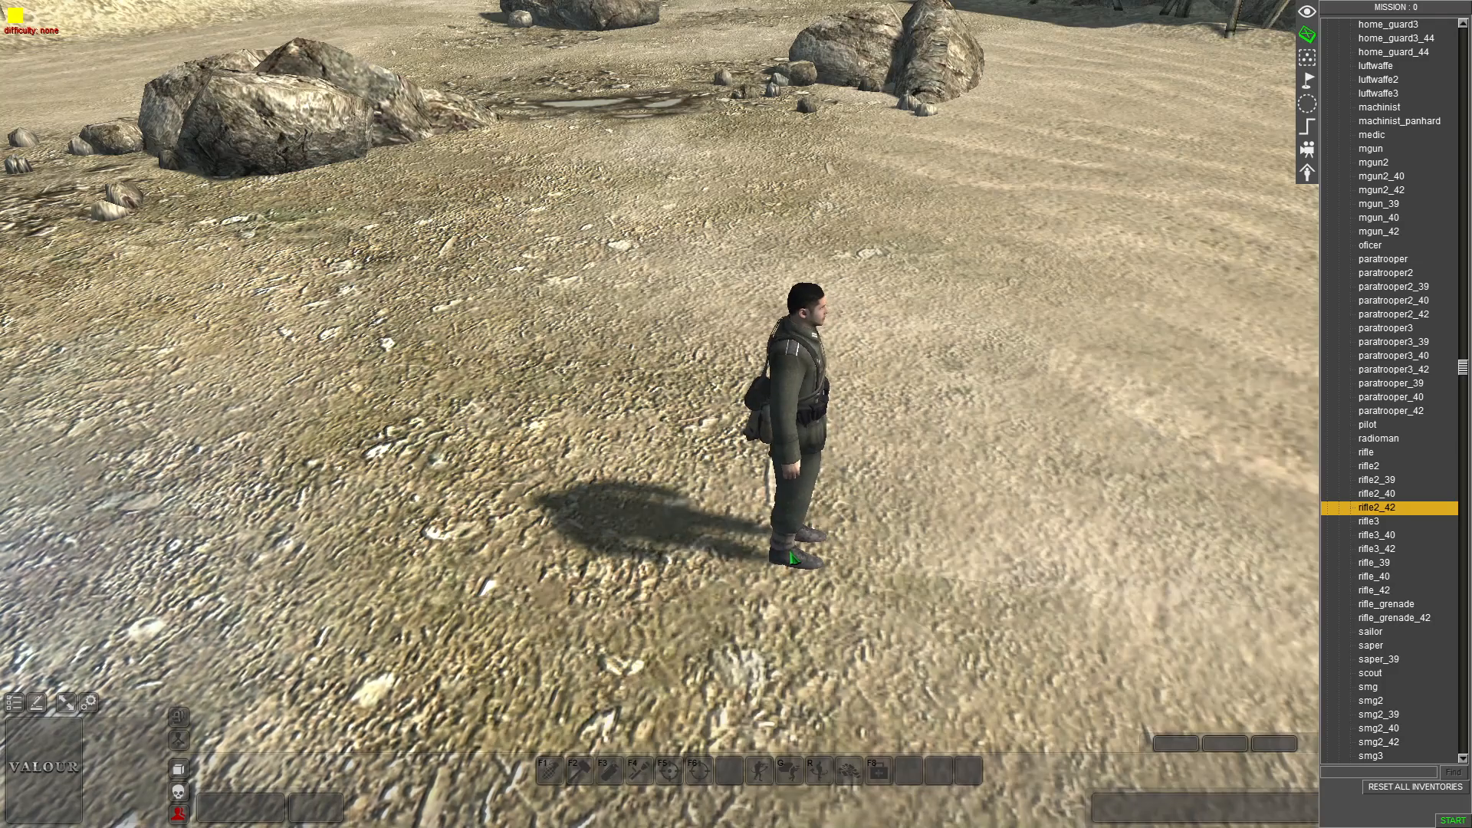
{"action": "key", "text": "Down"}
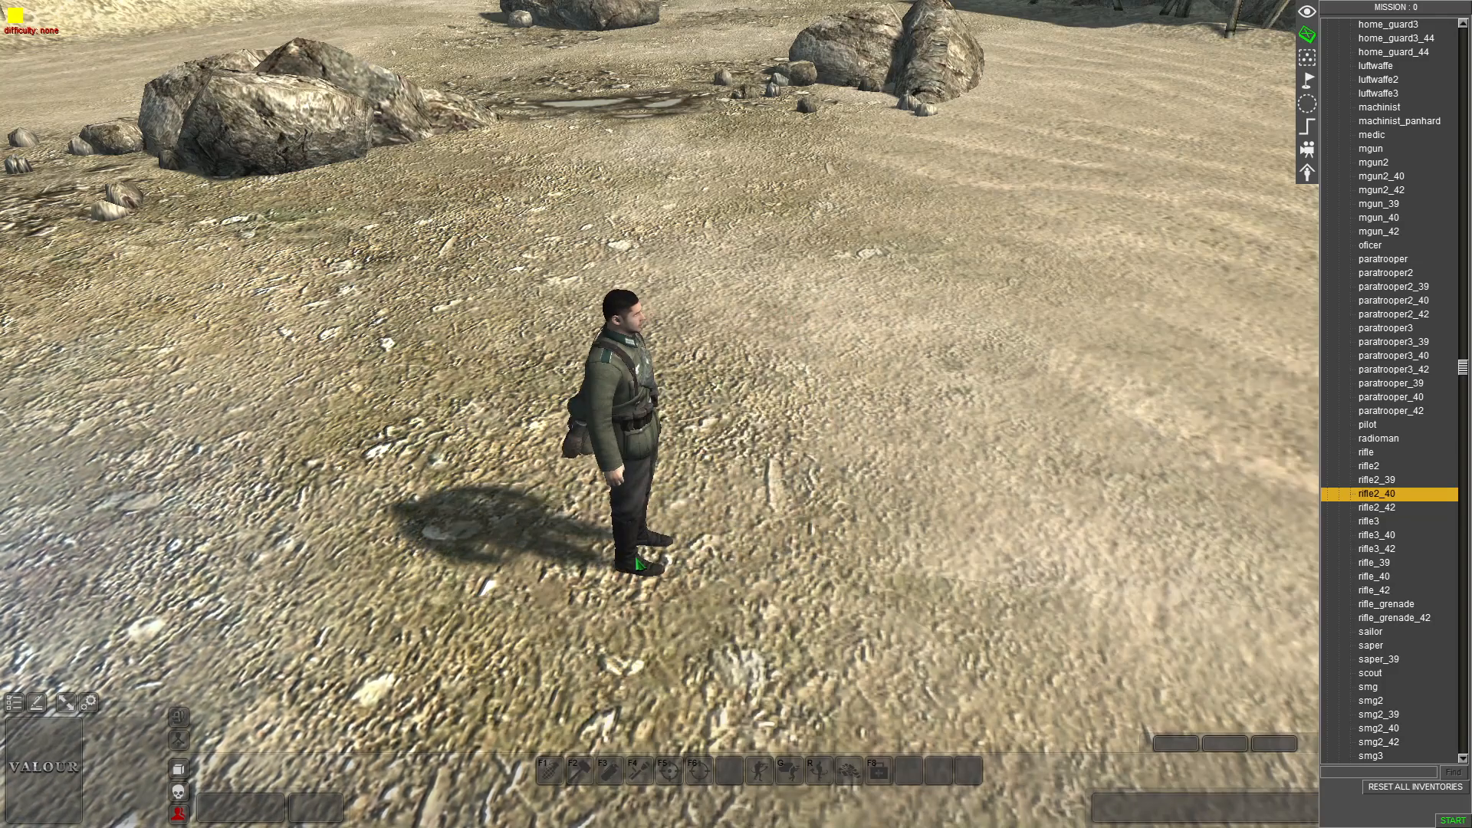
{"action": "left_click", "coordinate": [779, 565]}
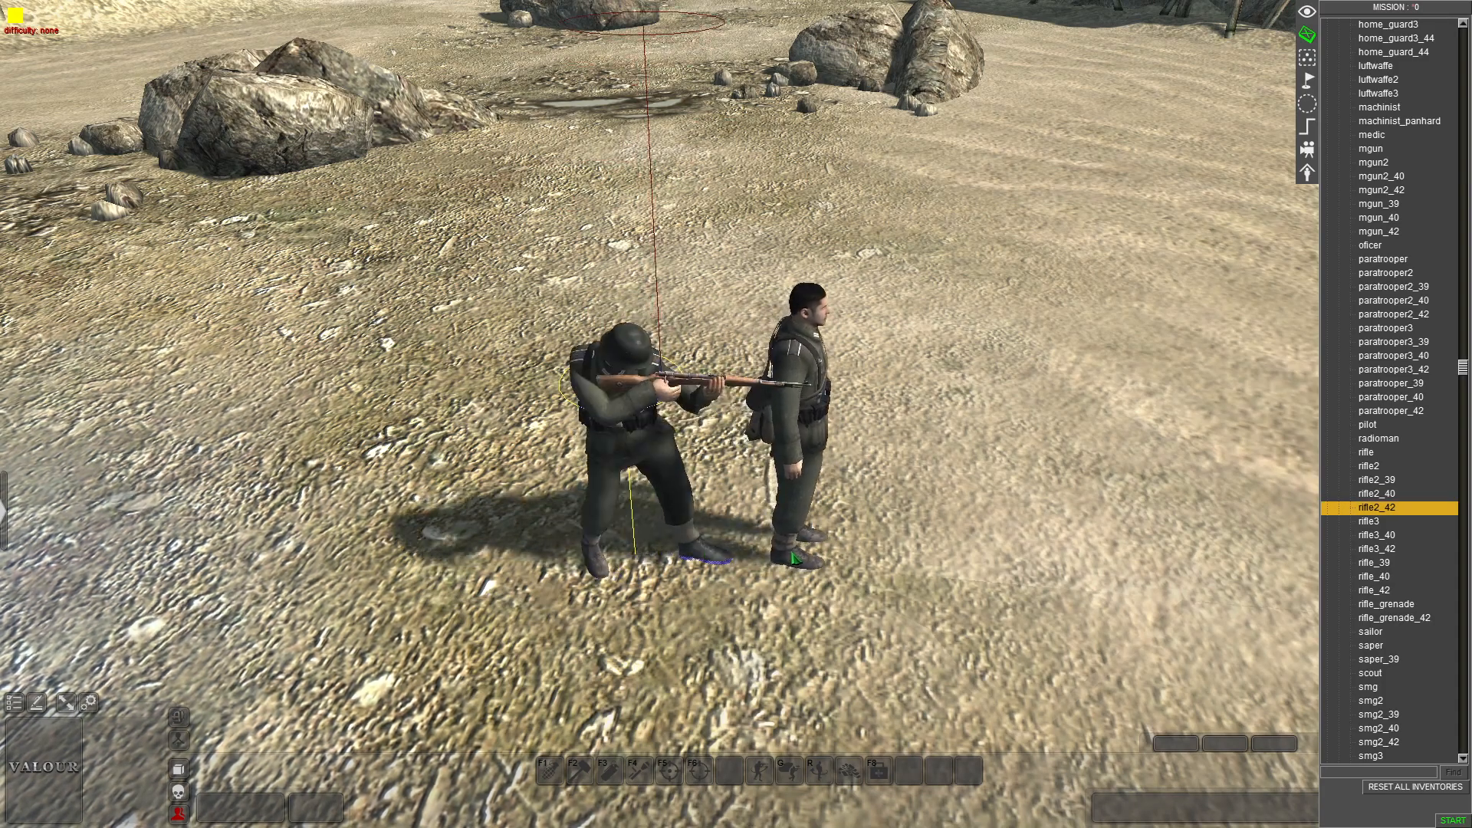
{"action": "key", "text": "Up"}
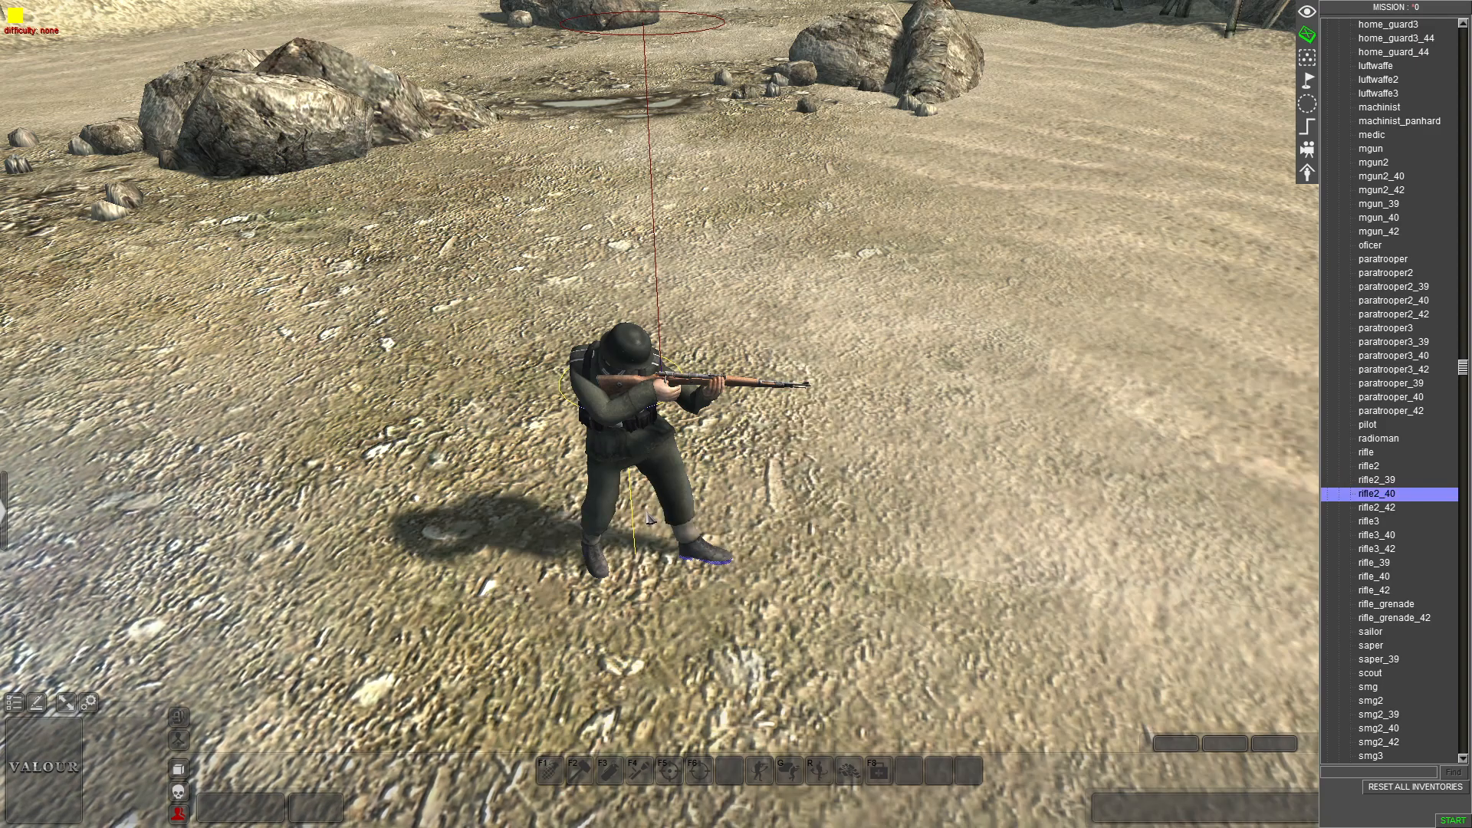
{"action": "left_click", "coordinate": [638, 559]}
Reposition the rifleman on the sand and turn him to about 73 degrees
{"action": "left_click", "coordinate": [178, 813]}
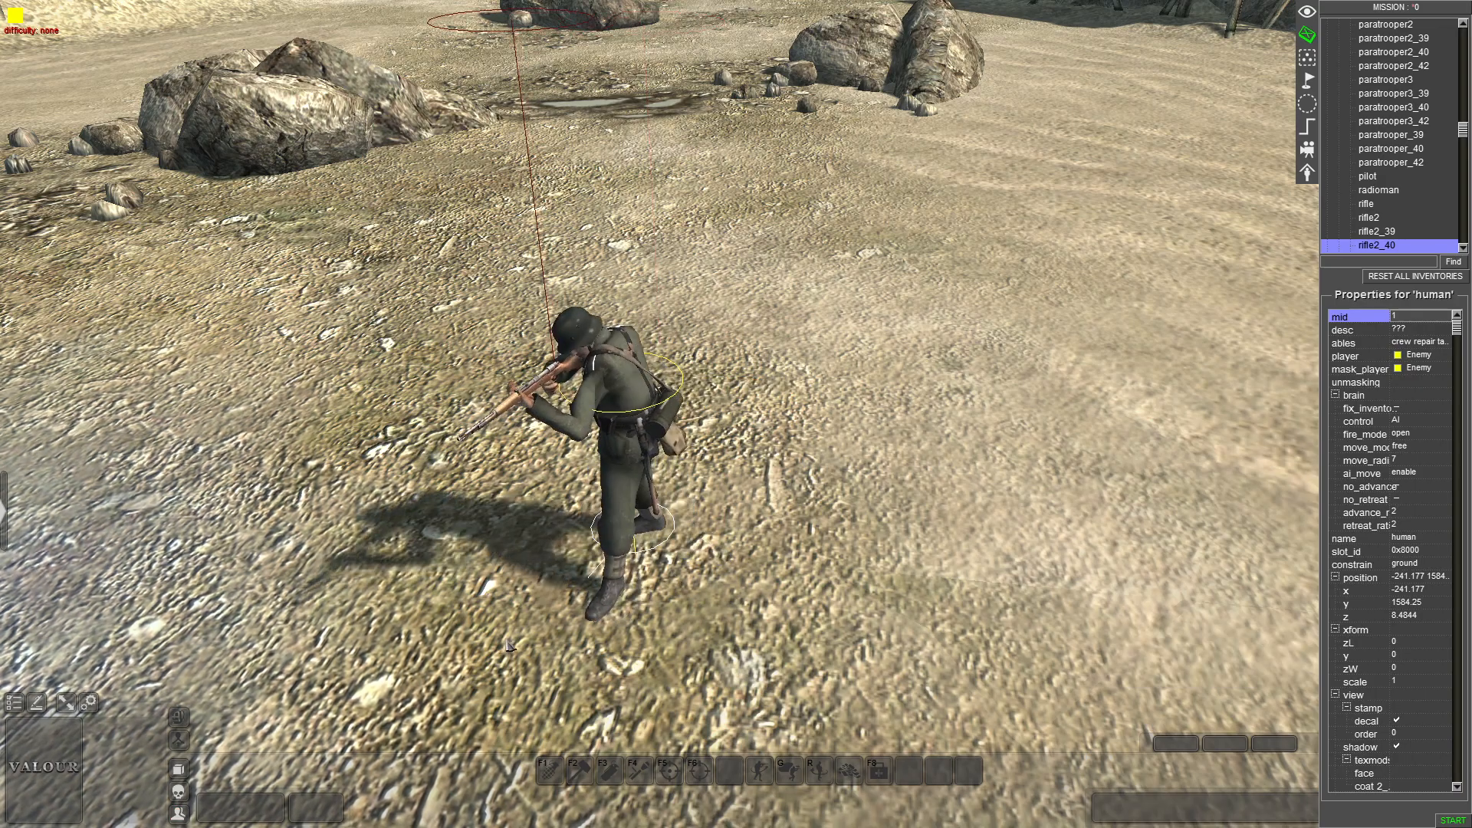
{"action": "left_click_drag", "start_coordinate": [677, 589], "coordinate": [579, 444]}
{"action": "scroll", "coordinate": [579, 443], "scroll_direction": "down", "scroll_amount": 3}
{"action": "middle_click_drag", "start_coordinate": [579, 443], "coordinate": [771, 464]}
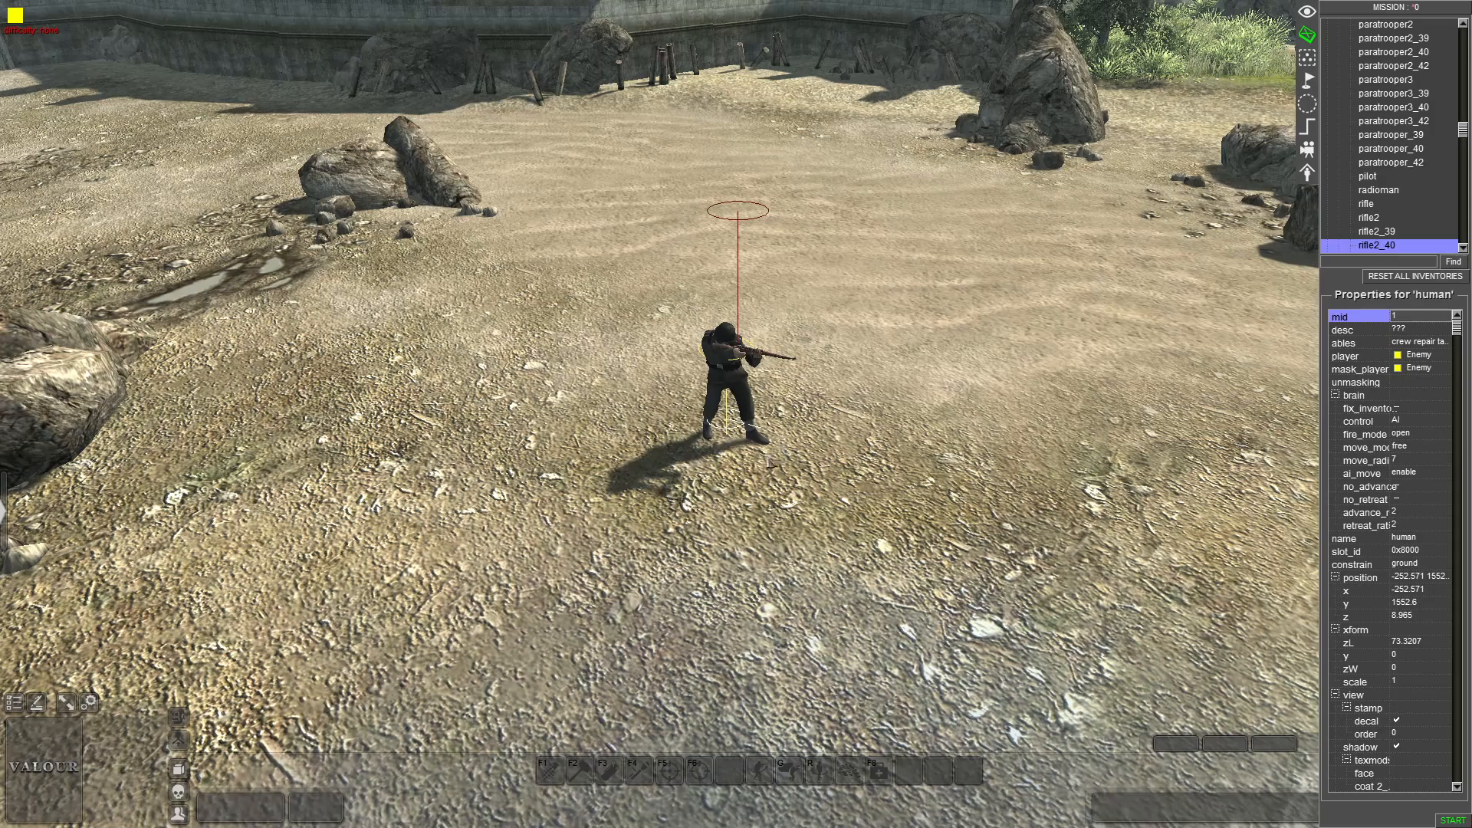
{"action": "left_click_drag", "start_coordinate": [771, 464], "coordinate": [701, 479]}
Copy and paste the rifleman, then the pair, to build a row of six riflemen
{"action": "key", "text": "ctrl+c"}
{"action": "middle_click_drag", "start_coordinate": [701, 479], "coordinate": [679, 422]}
{"action": "key", "text": "ctrl+v"}
{"action": "mouse_move", "coordinate": [1331, 577]}
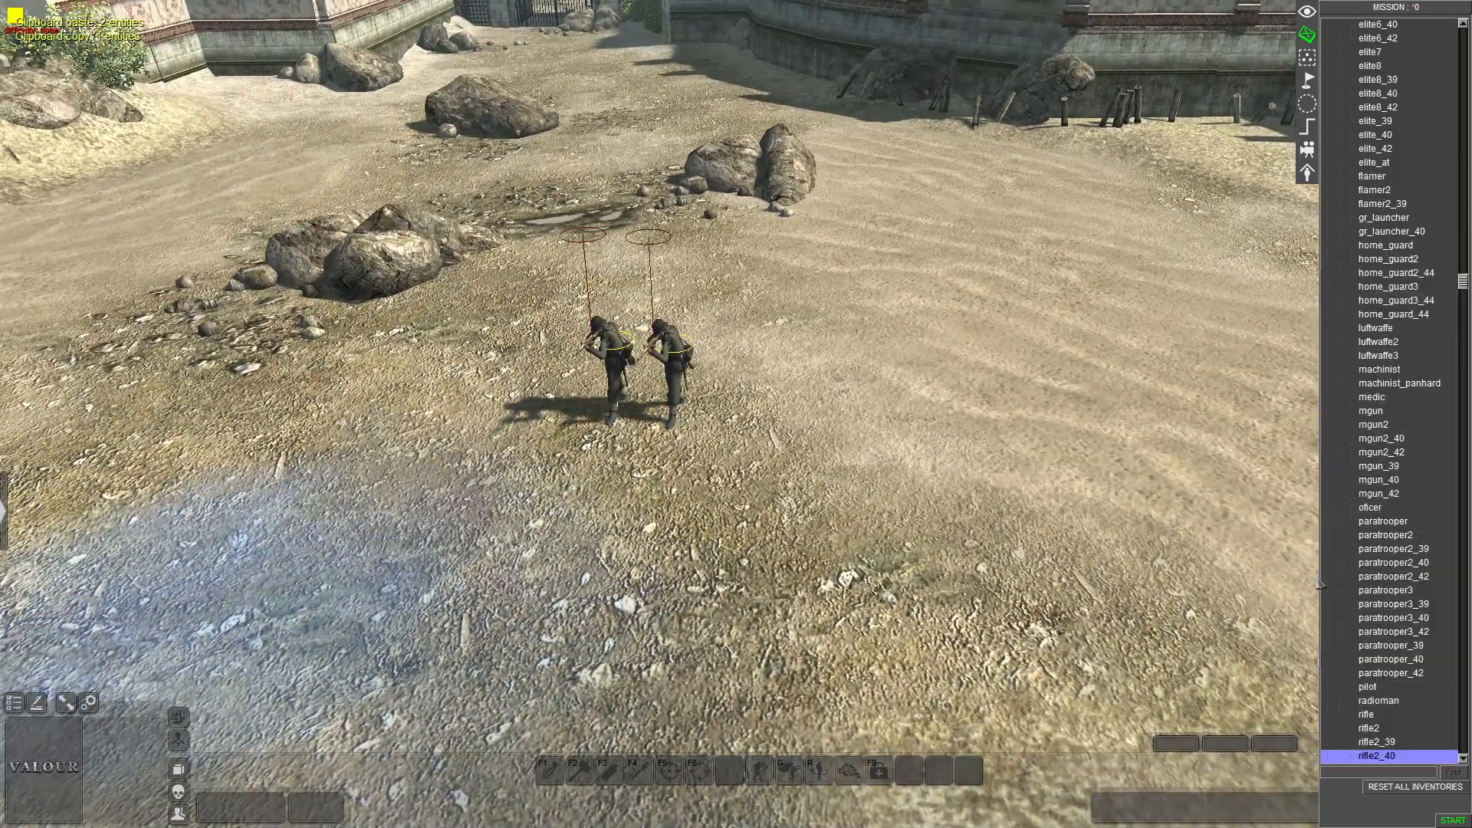
{"action": "key", "text": "ctrl+c"}
{"action": "key", "text": "ctrl+v"}
{"action": "key", "text": "ctrl+v"}
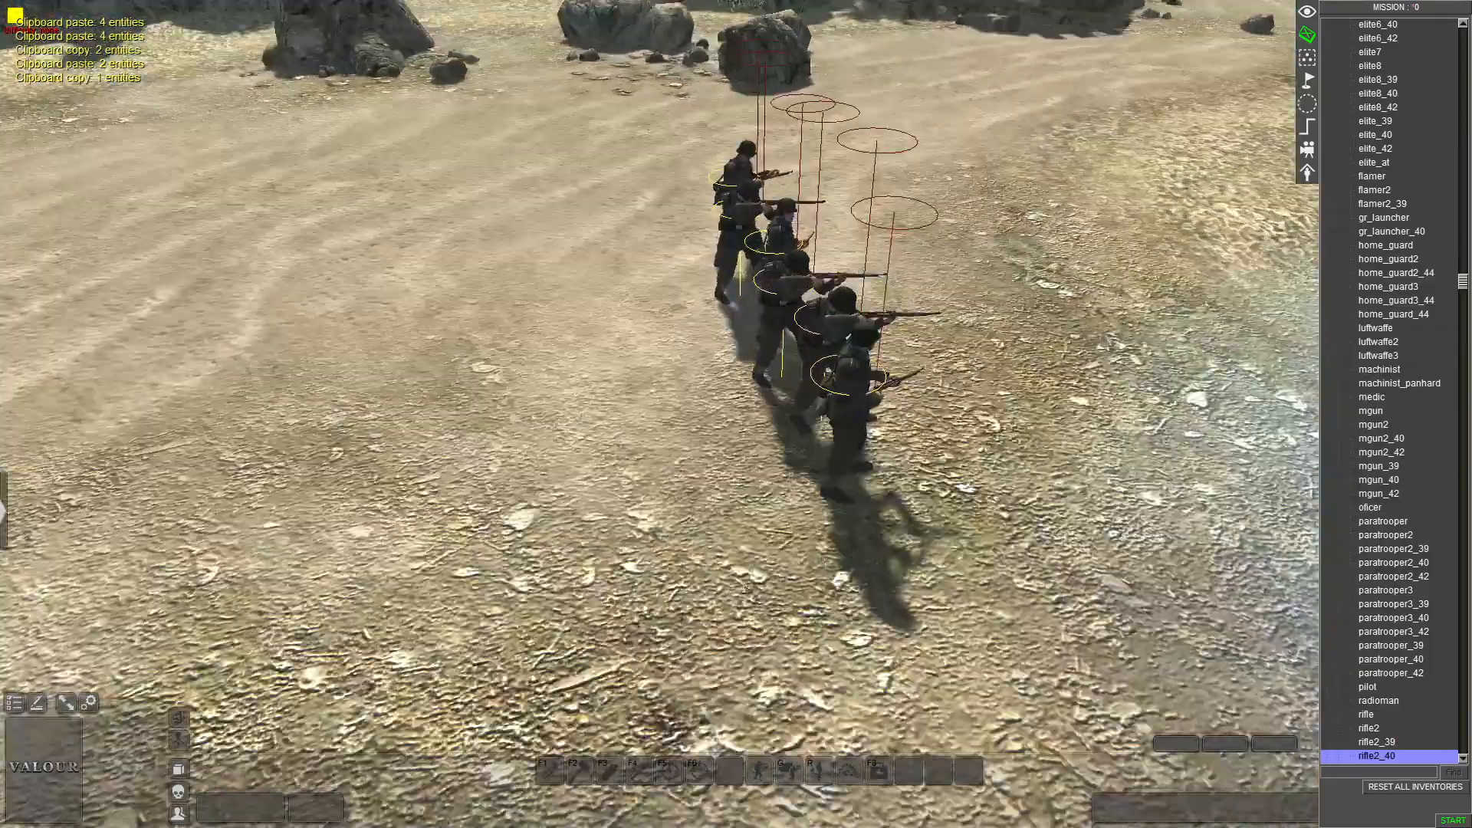
Place four smg2_42 soldiers, turn them to about 100 degrees and line them up as a second row behind the riflemen
{"action": "scroll", "coordinate": [737, 414], "scroll_direction": "down", "scroll_amount": 3}
{"action": "middle_click_drag", "start_coordinate": [736, 414], "coordinate": [1058, 476]}
{"action": "scroll", "coordinate": [1403, 629], "scroll_direction": "down", "scroll_amount": 11}
{"action": "scroll", "coordinate": [915, 589], "scroll_direction": "up", "scroll_amount": 3}
{"action": "scroll", "coordinate": [1340, 535], "scroll_direction": "down", "scroll_amount": 19}
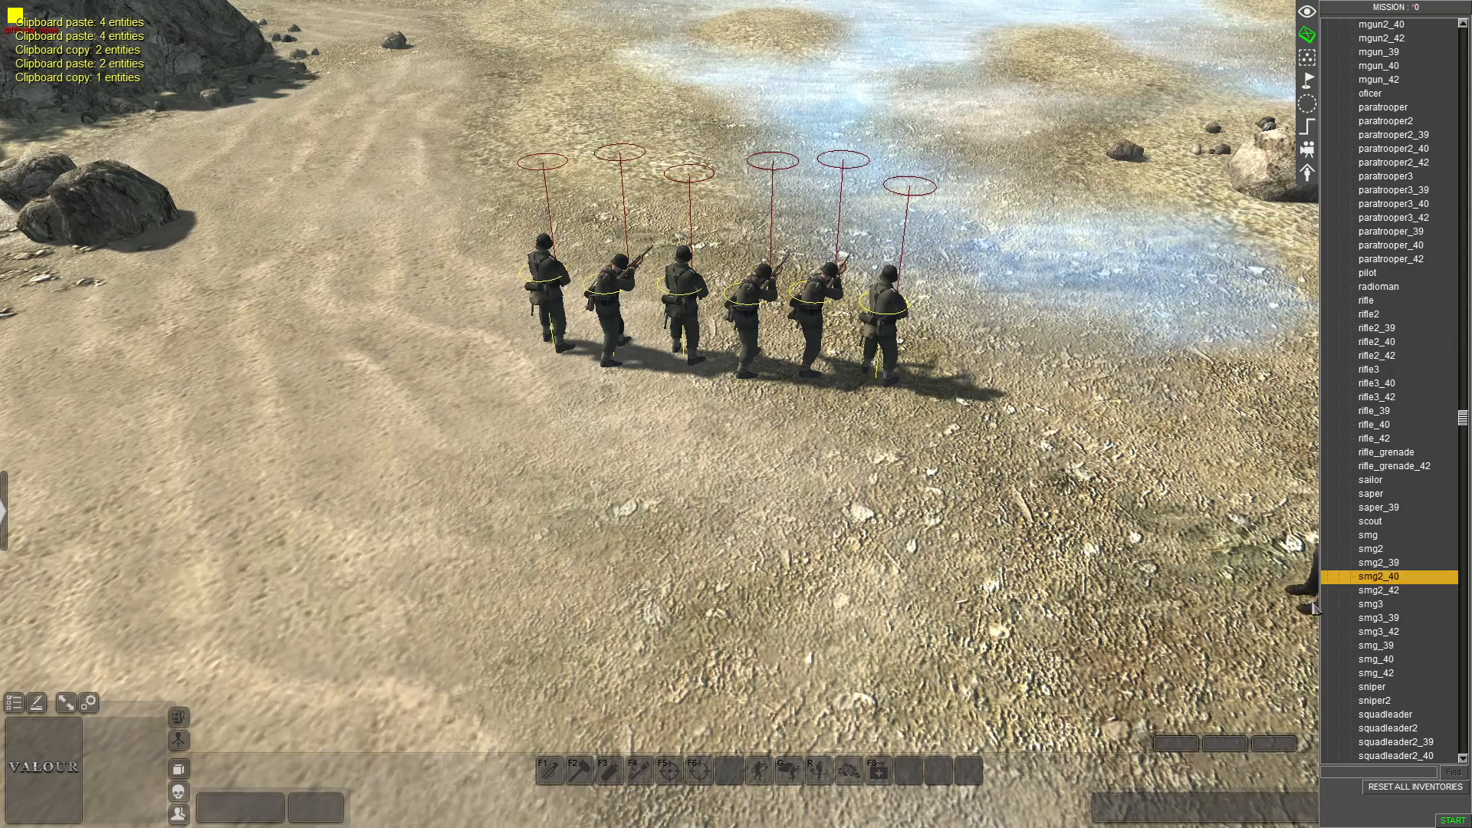
{"action": "left_click", "coordinate": [580, 582]}
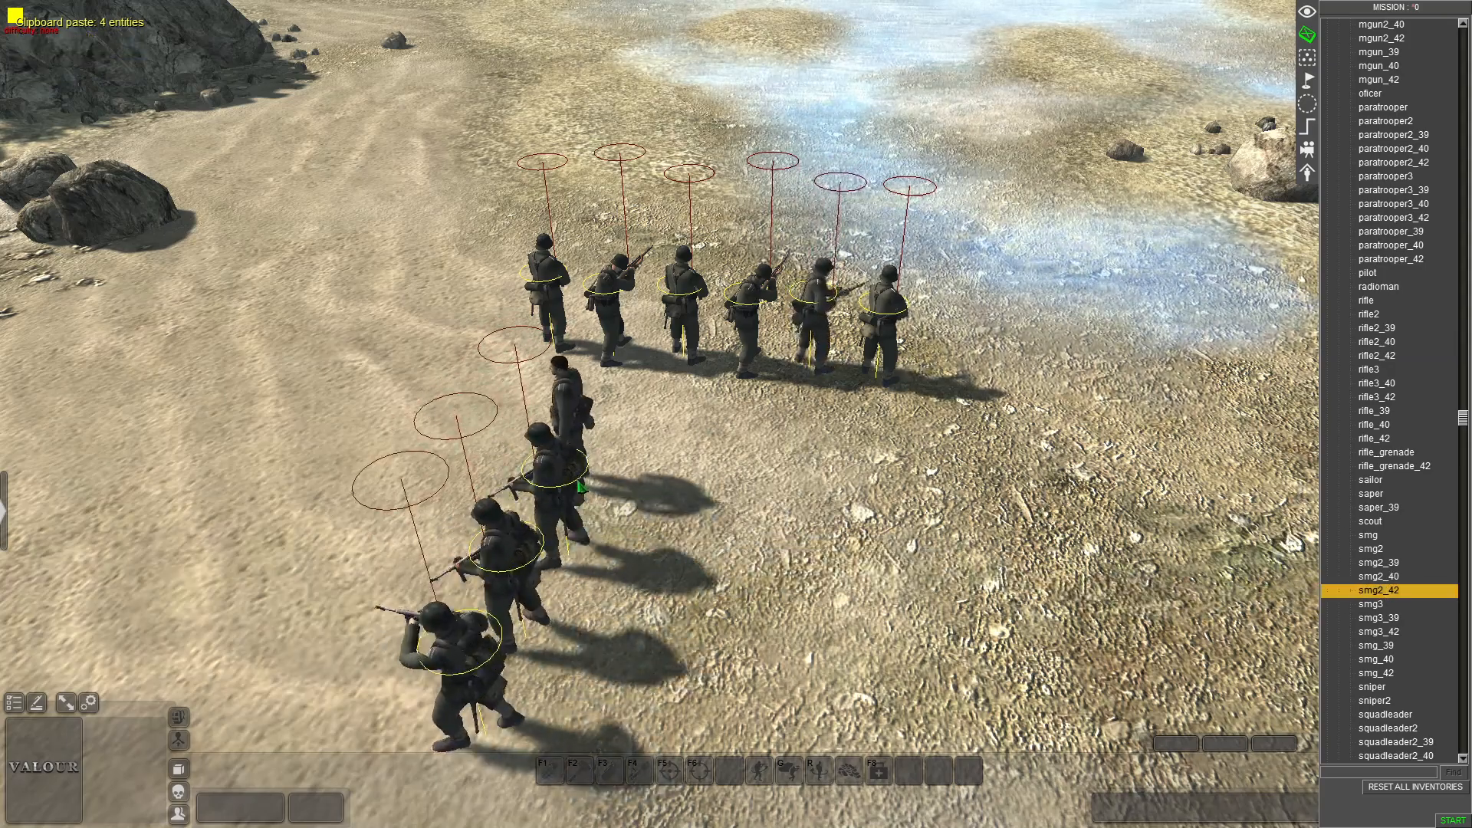
{"action": "left_click_drag", "start_coordinate": [450, 515], "coordinate": [793, 495]}
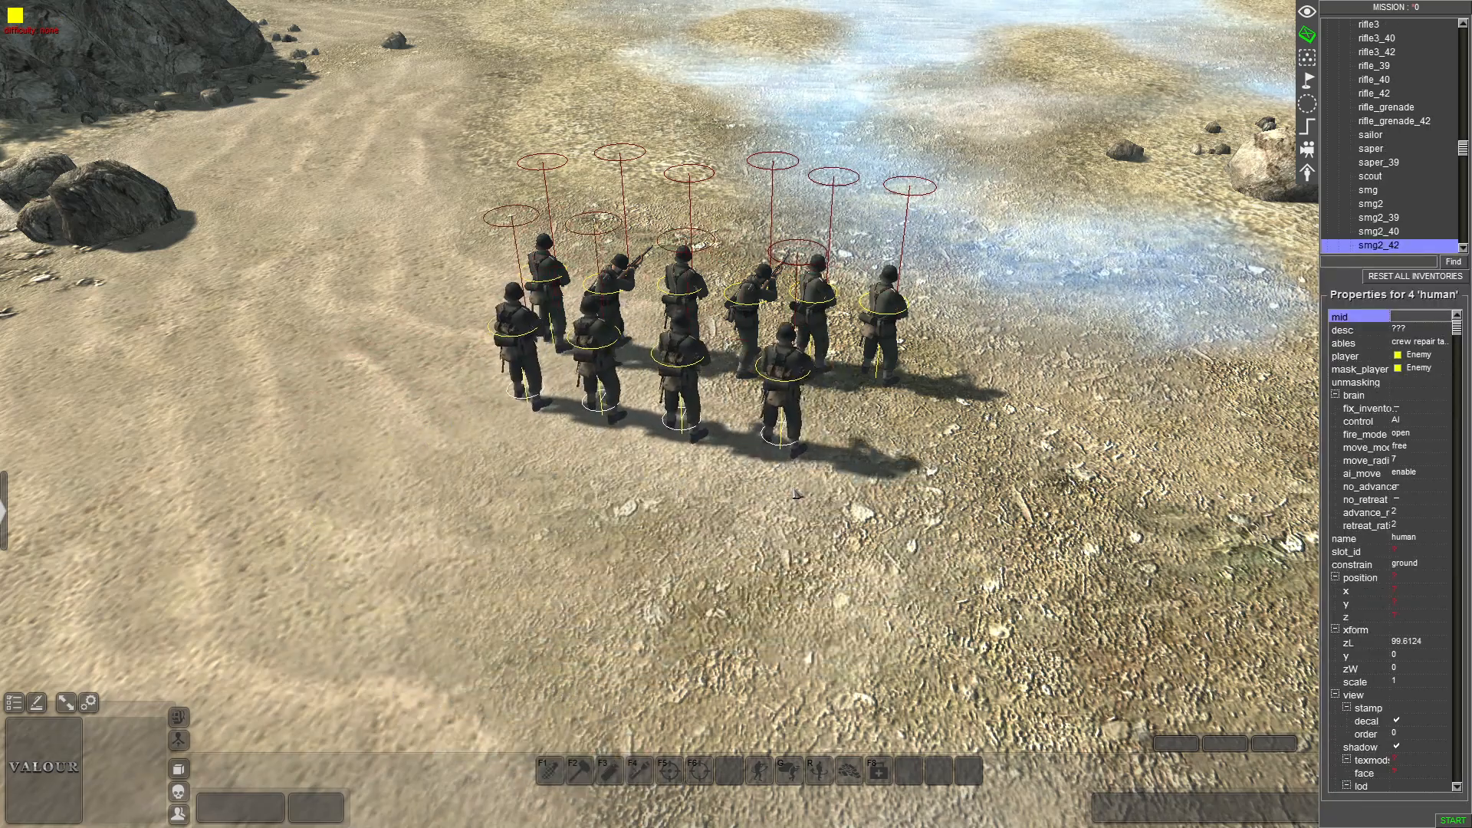
Duplicate an smg2_42 soldier twice and align the copies to complete a second row of six
{"action": "middle_click_drag", "start_coordinate": [817, 469], "coordinate": [770, 487]}
{"action": "left_click_drag", "start_coordinate": [767, 487], "coordinate": [727, 460]}
{"action": "left_click", "coordinate": [735, 550]}
{"action": "key", "text": "ctrl+c"}
{"action": "key", "text": "ctrl+v"}
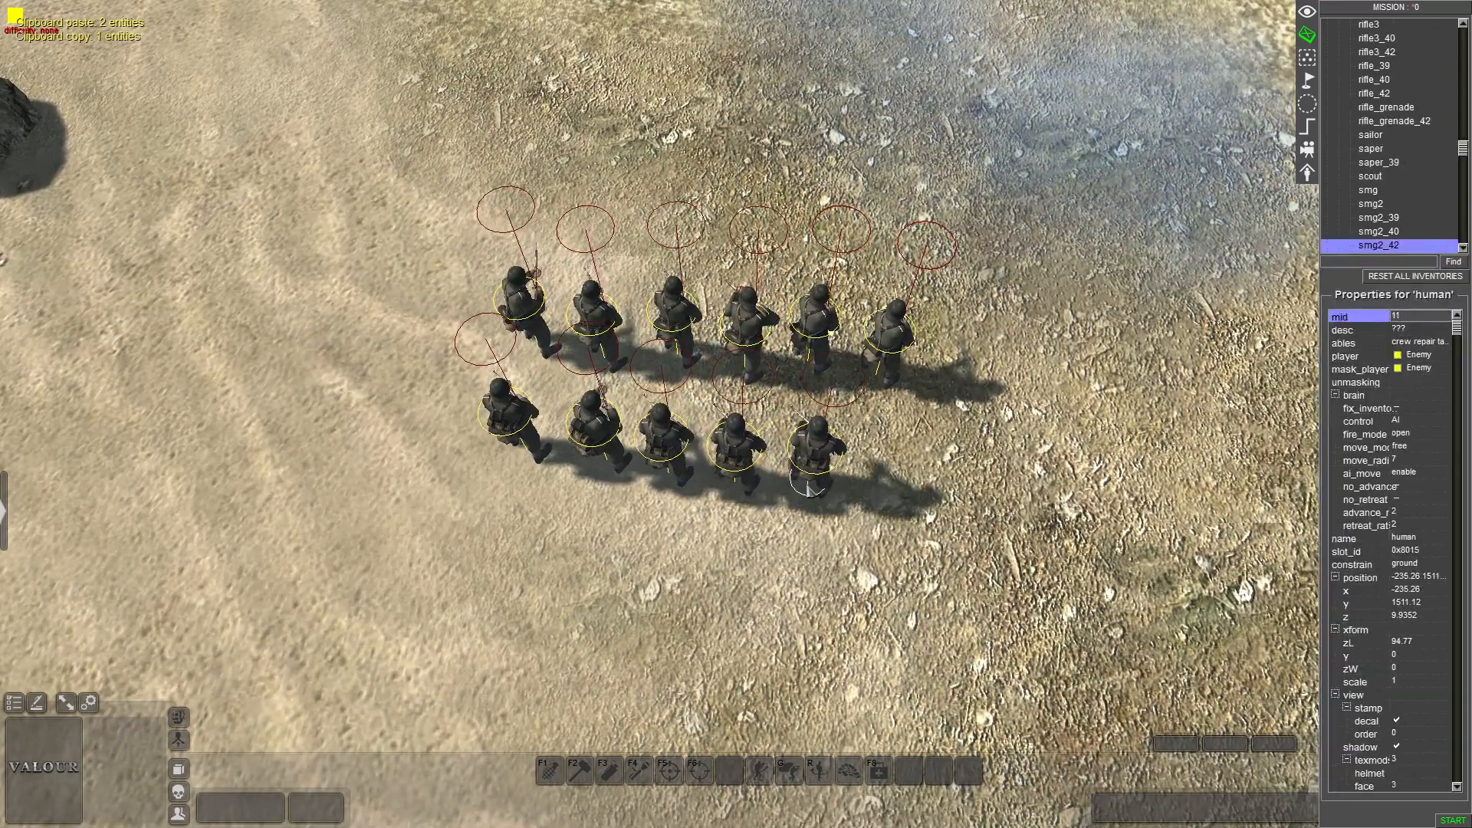
{"action": "key", "text": "ctrl+v"}
{"action": "left_click_drag", "start_coordinate": [905, 497], "coordinate": [868, 483]}
{"action": "left_click", "coordinate": [958, 537]}
{"action": "middle_click_drag", "start_coordinate": [958, 537], "coordinate": [537, 547]}
{"action": "scroll", "coordinate": [1422, 689], "scroll_direction": "down", "scroll_amount": 2}
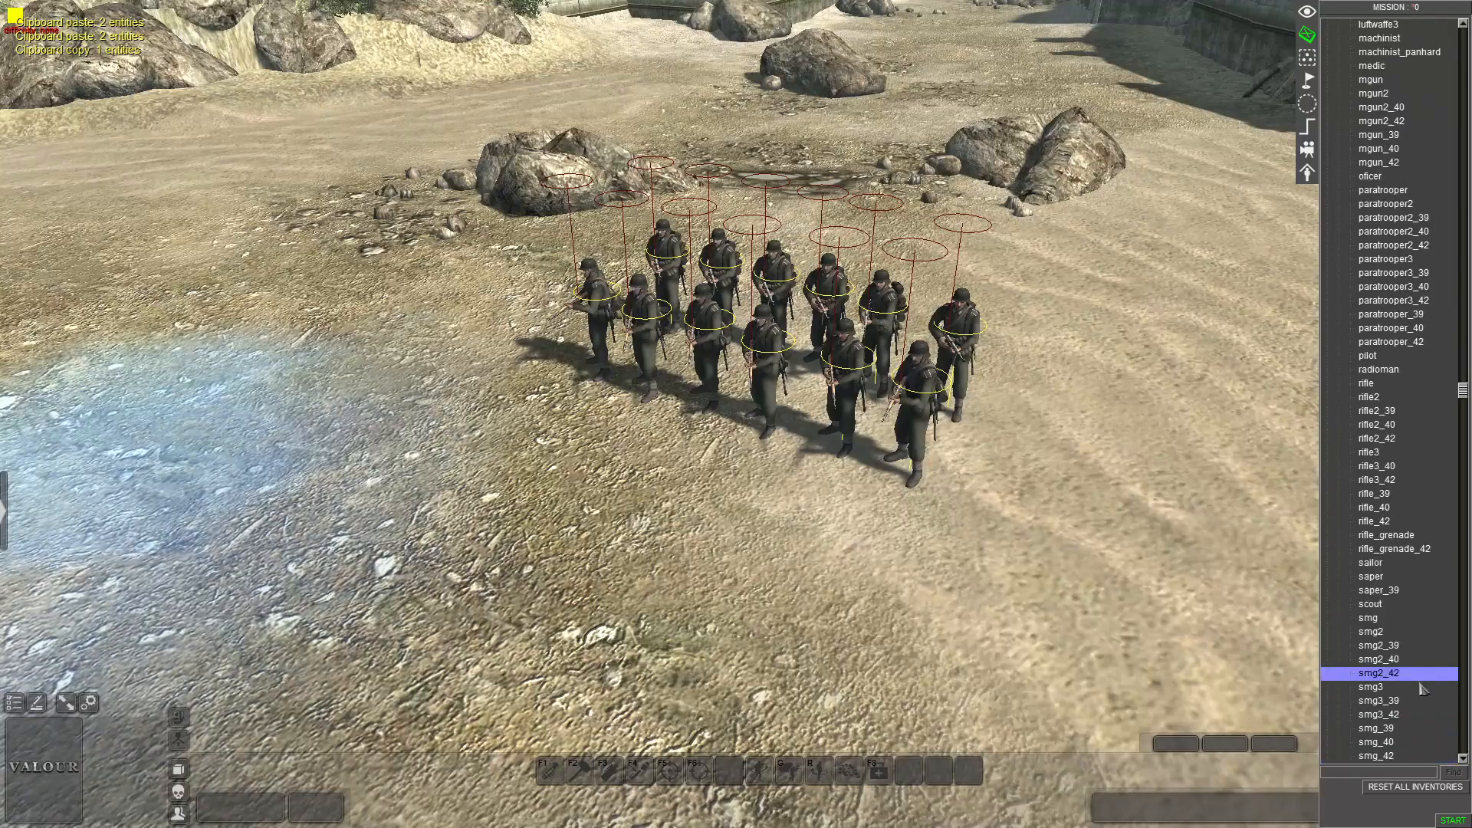
{"action": "left_click", "coordinate": [1371, 632]}
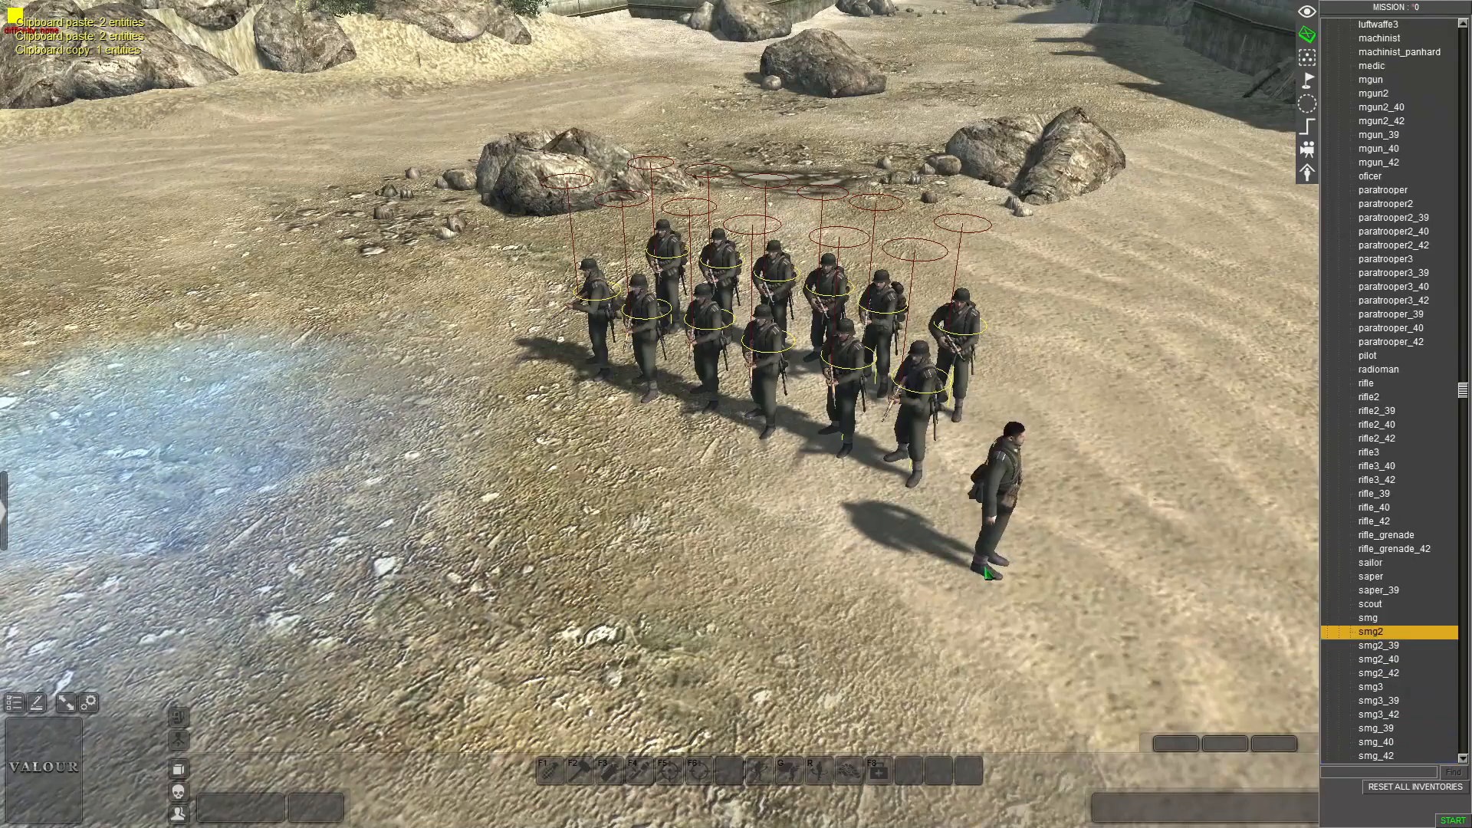
{"action": "left_click", "coordinate": [1030, 595]}
{"action": "left_click", "coordinate": [1031, 595]}
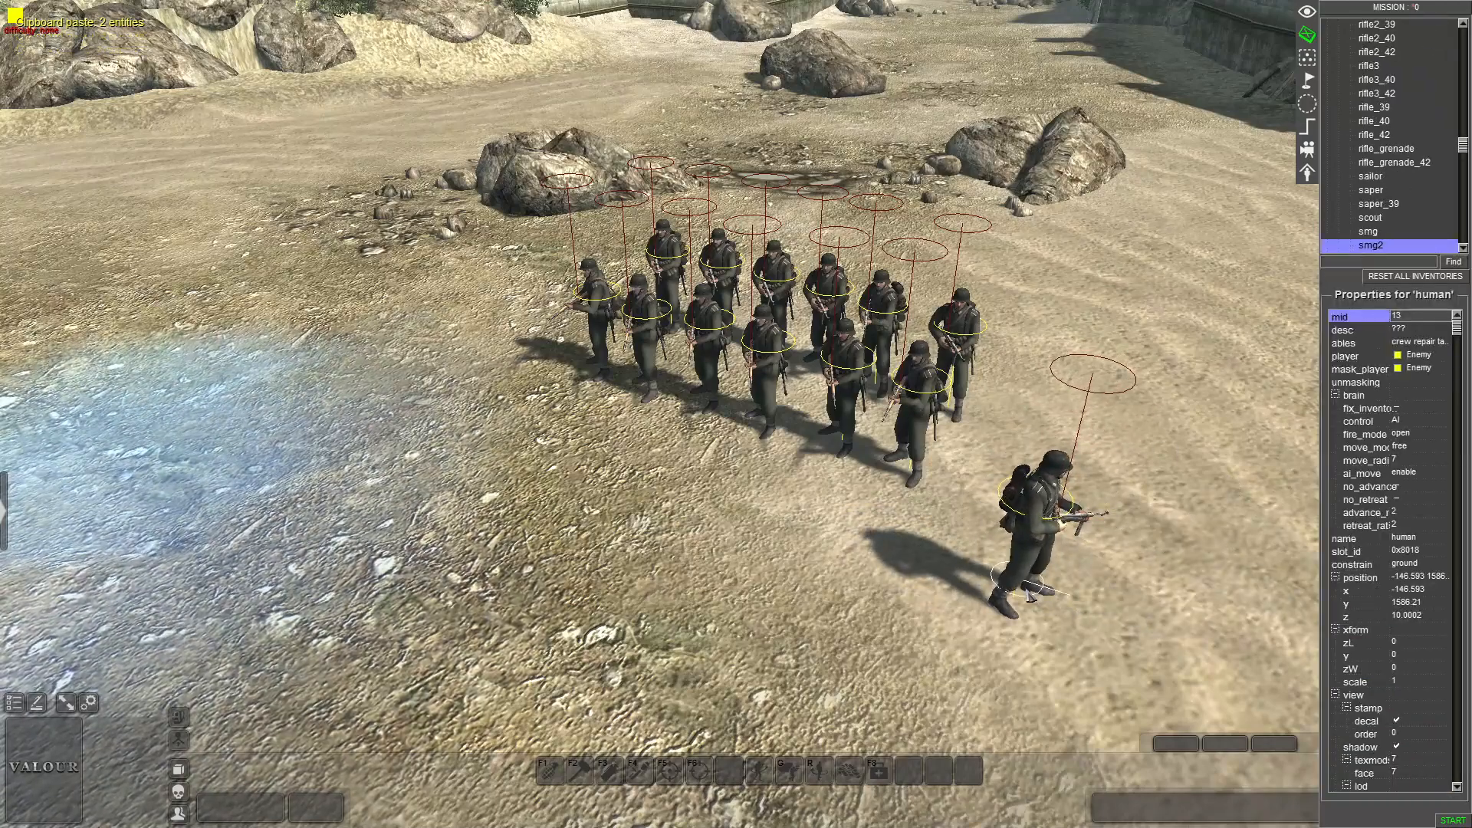
{"action": "key", "text": "Delete"}
Place two mgun_42 machine gunners beside the two rows and turn them to about 91 degrees
{"action": "middle_click_drag", "start_coordinate": [1031, 595], "coordinate": [675, 541]}
{"action": "scroll", "coordinate": [674, 542], "scroll_direction": "down", "scroll_amount": 3}
{"action": "left_click_drag", "start_coordinate": [773, 666], "coordinate": [742, 657]}
{"action": "left_click", "coordinate": [1378, 286]}
{"action": "scroll", "coordinate": [1035, 414], "scroll_direction": "up", "scroll_amount": 3}
{"action": "left_click", "coordinate": [1028, 475]}
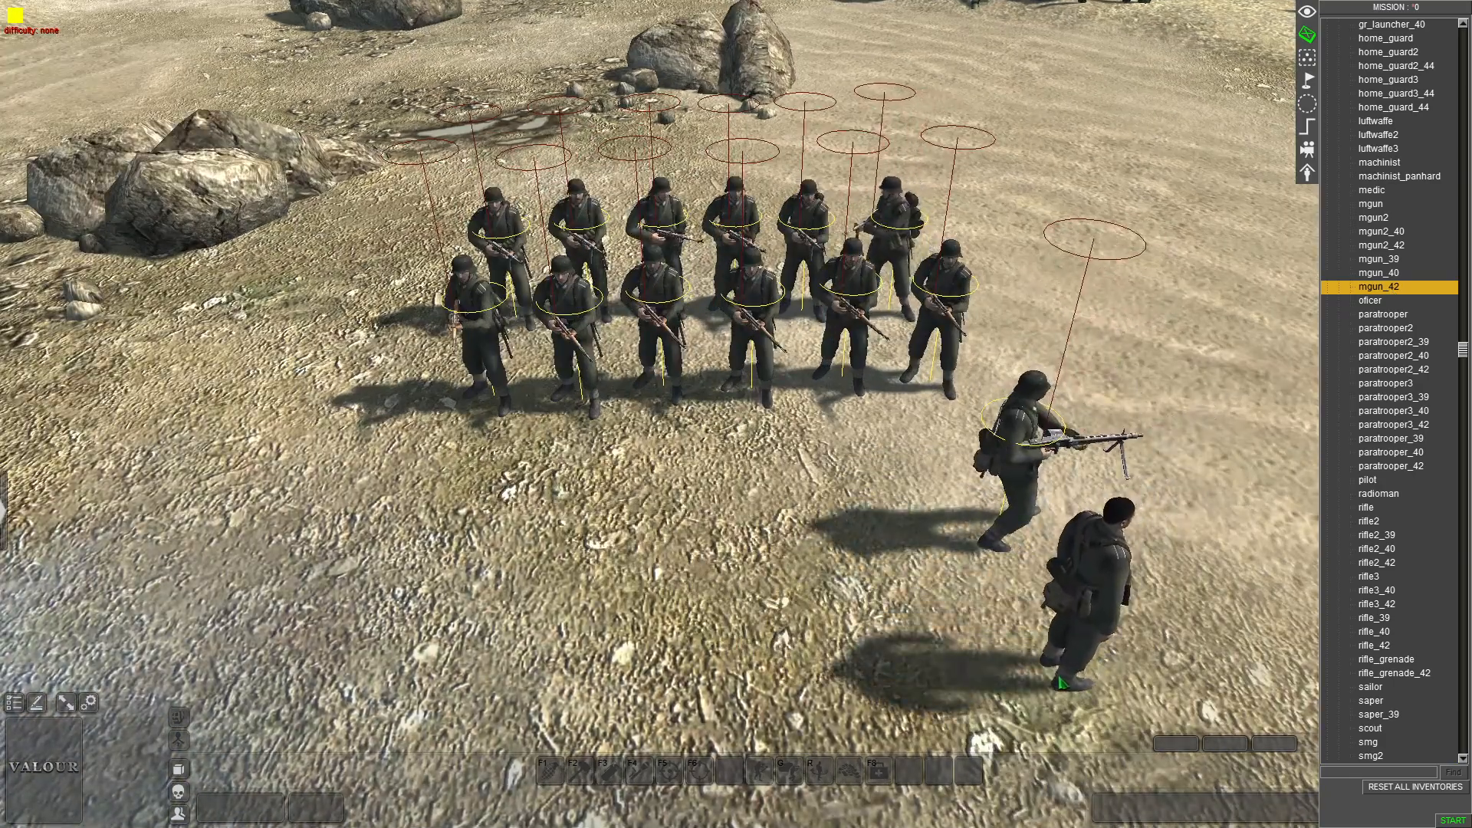
{"action": "left_click", "coordinate": [1061, 683]}
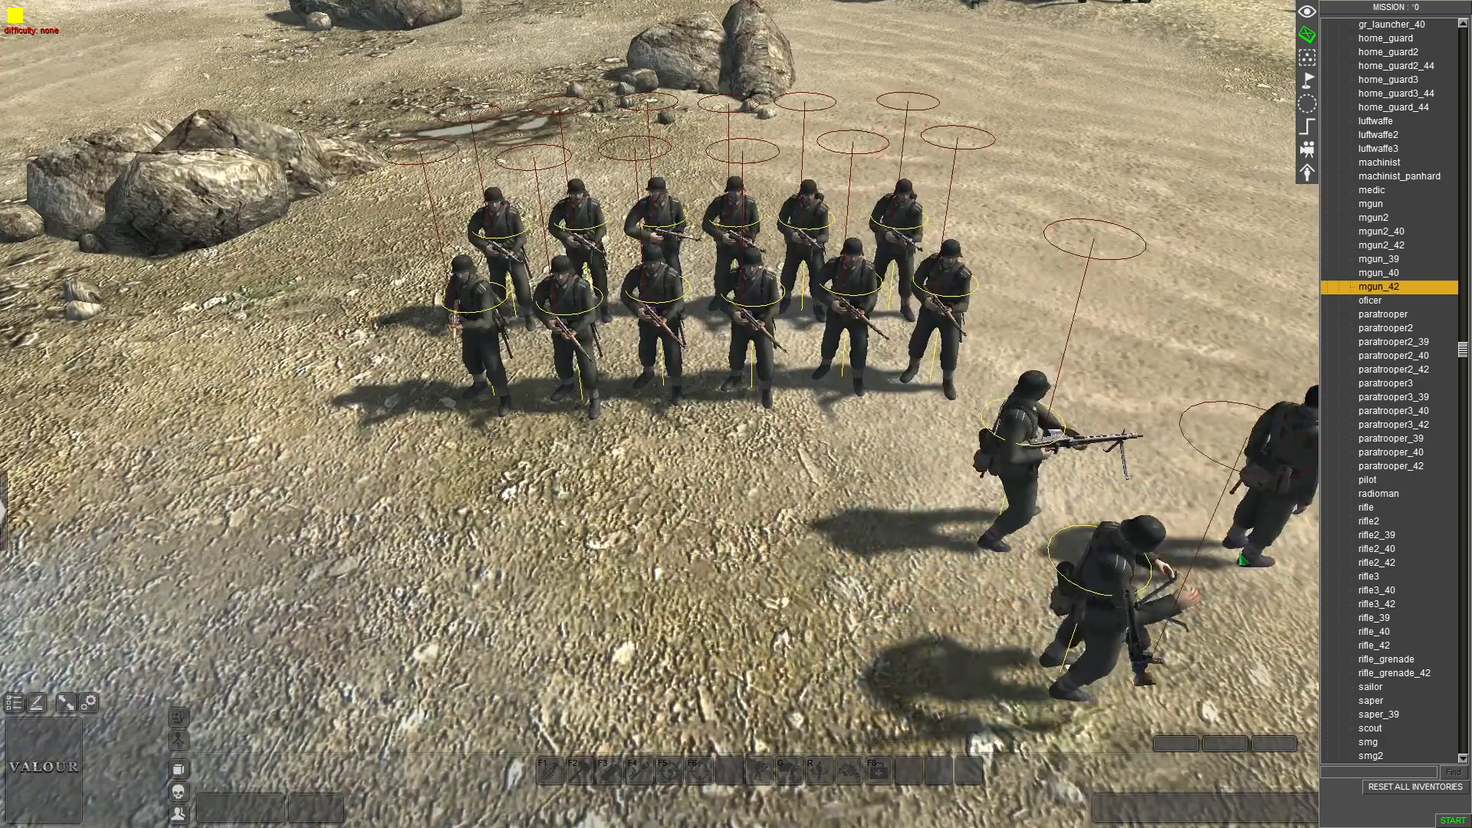
{"action": "middle_click_drag", "start_coordinate": [1282, 575], "coordinate": [1058, 559]}
{"action": "right_click", "coordinate": [648, 513]}
{"action": "left_click_drag", "start_coordinate": [648, 512], "coordinate": [882, 434]}
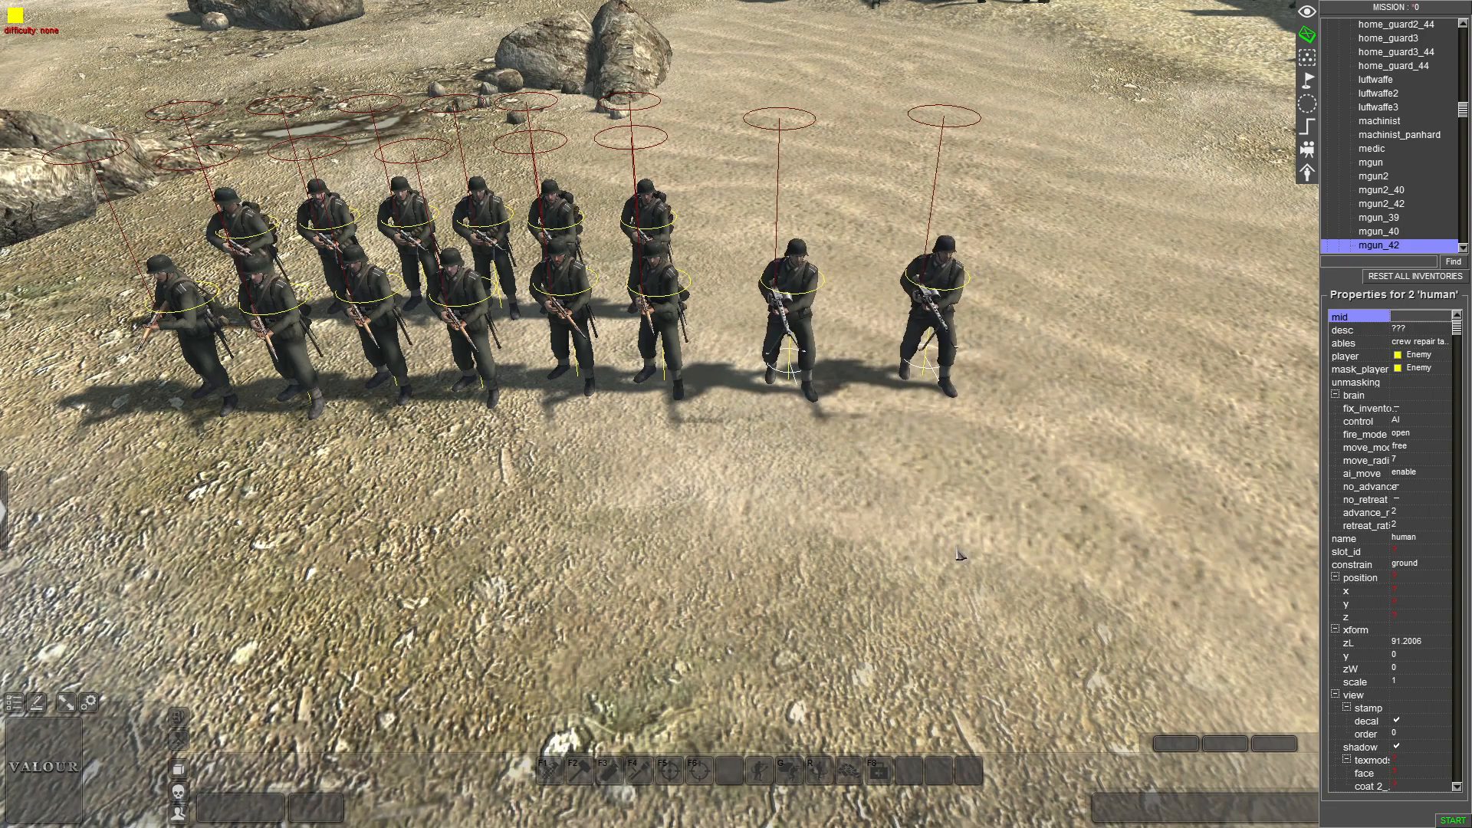
{"action": "key", "text": "Escape"}
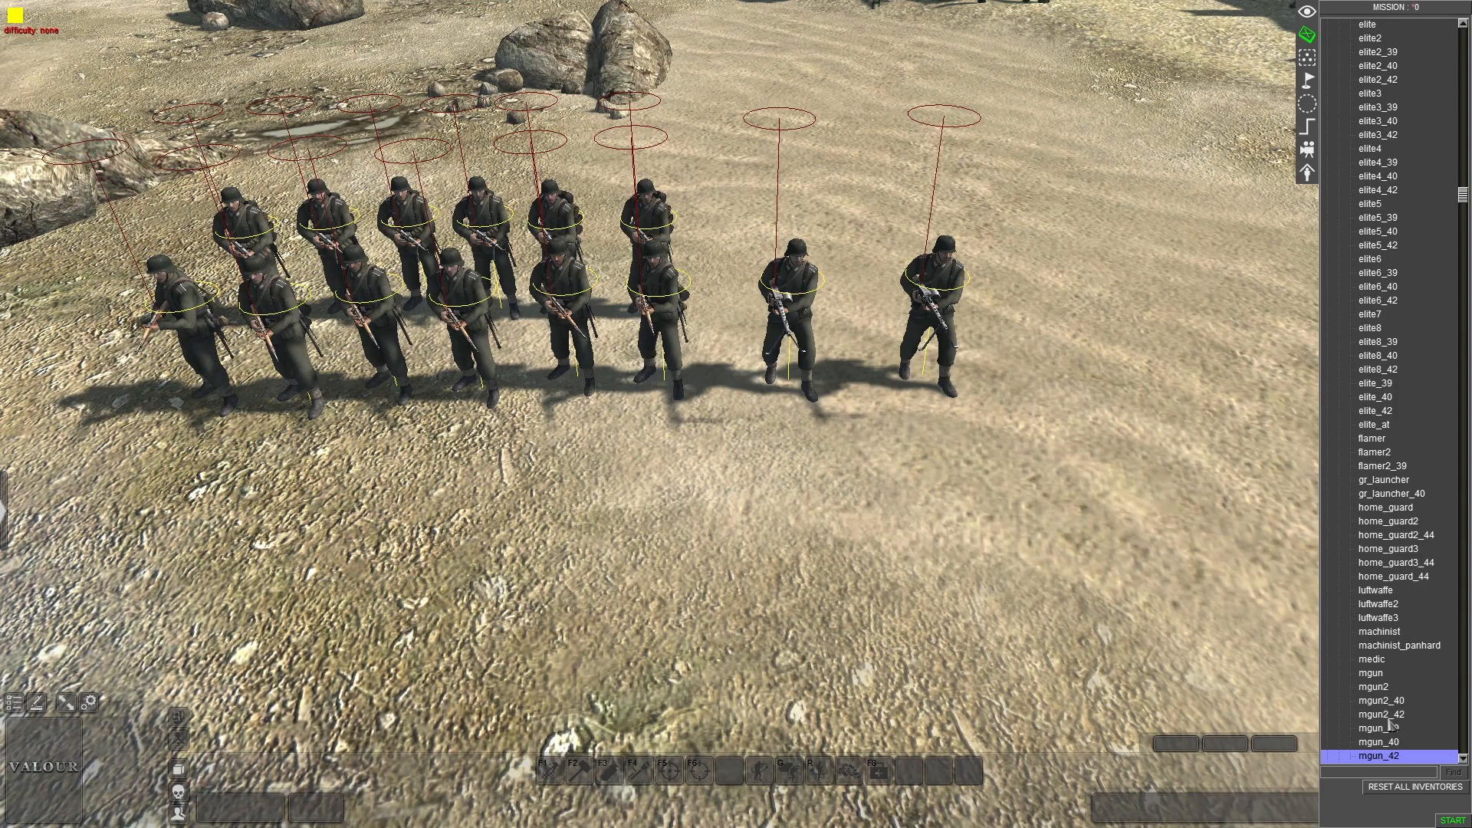
{"action": "left_click_drag", "start_coordinate": [1390, 717], "coordinate": [981, 617]}
{"action": "left_click", "coordinate": [972, 612]}
{"action": "key", "text": "Delete"}
Move the two machine gunners closer together and nearer to the end of the rows
{"action": "left_click_drag", "start_coordinate": [932, 391], "coordinate": [901, 392]}
{"action": "left_click", "coordinate": [914, 479]}
{"action": "scroll", "coordinate": [1377, 695], "scroll_direction": "down", "scroll_amount": 3}
{"action": "scroll", "coordinate": [1375, 694], "scroll_direction": "down", "scroll_amount": 1}
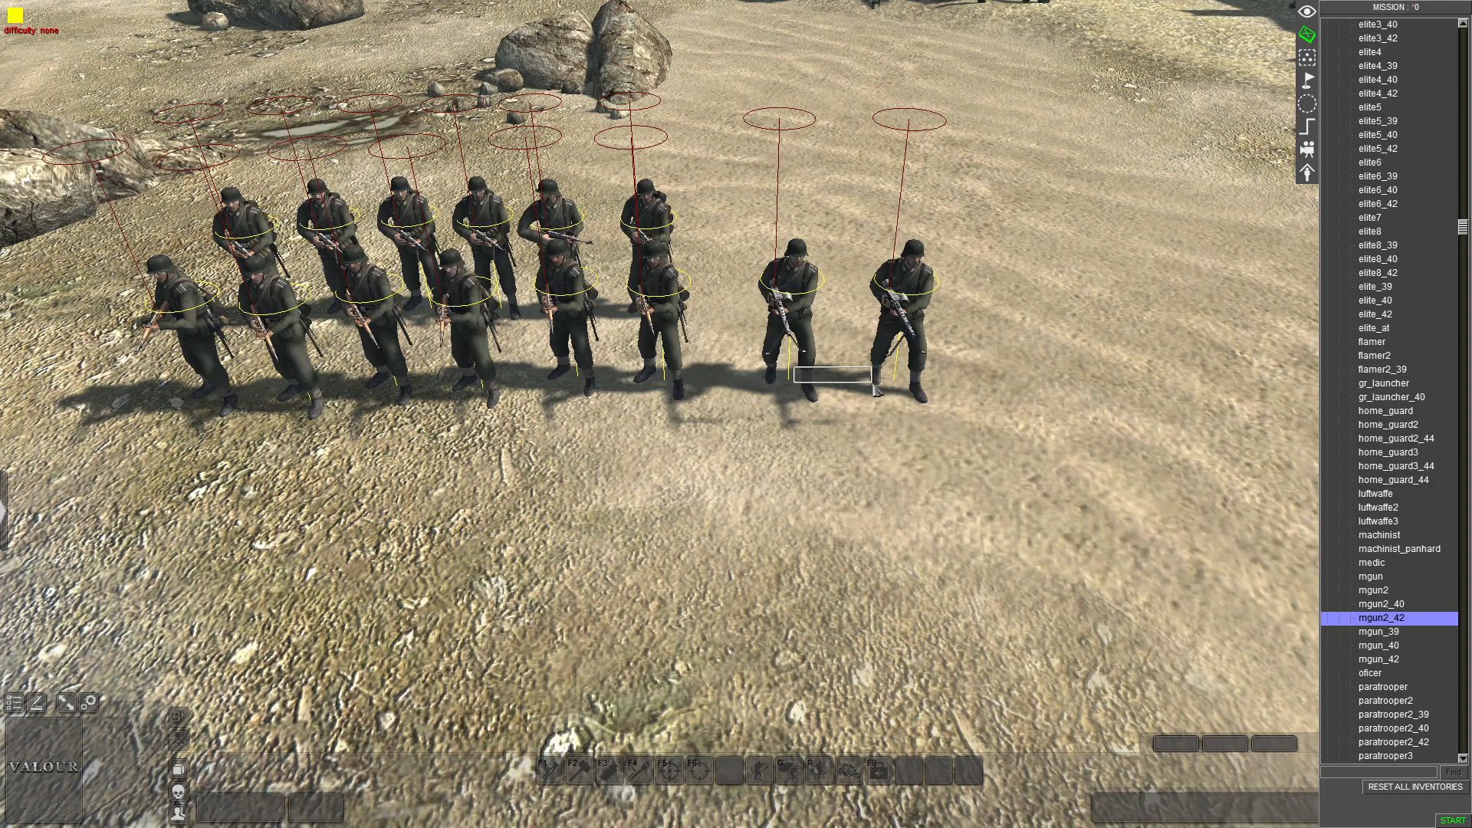
{"action": "left_click_drag", "start_coordinate": [876, 391], "coordinate": [876, 392]}
{"action": "left_click_drag", "start_coordinate": [899, 330], "coordinate": [868, 330]}
{"action": "left_click", "coordinate": [982, 531]}
Place two German bazooker soldiers and move them next to the machine gunners
{"action": "scroll", "coordinate": [1385, 256], "scroll_direction": "up", "scroll_amount": 10}
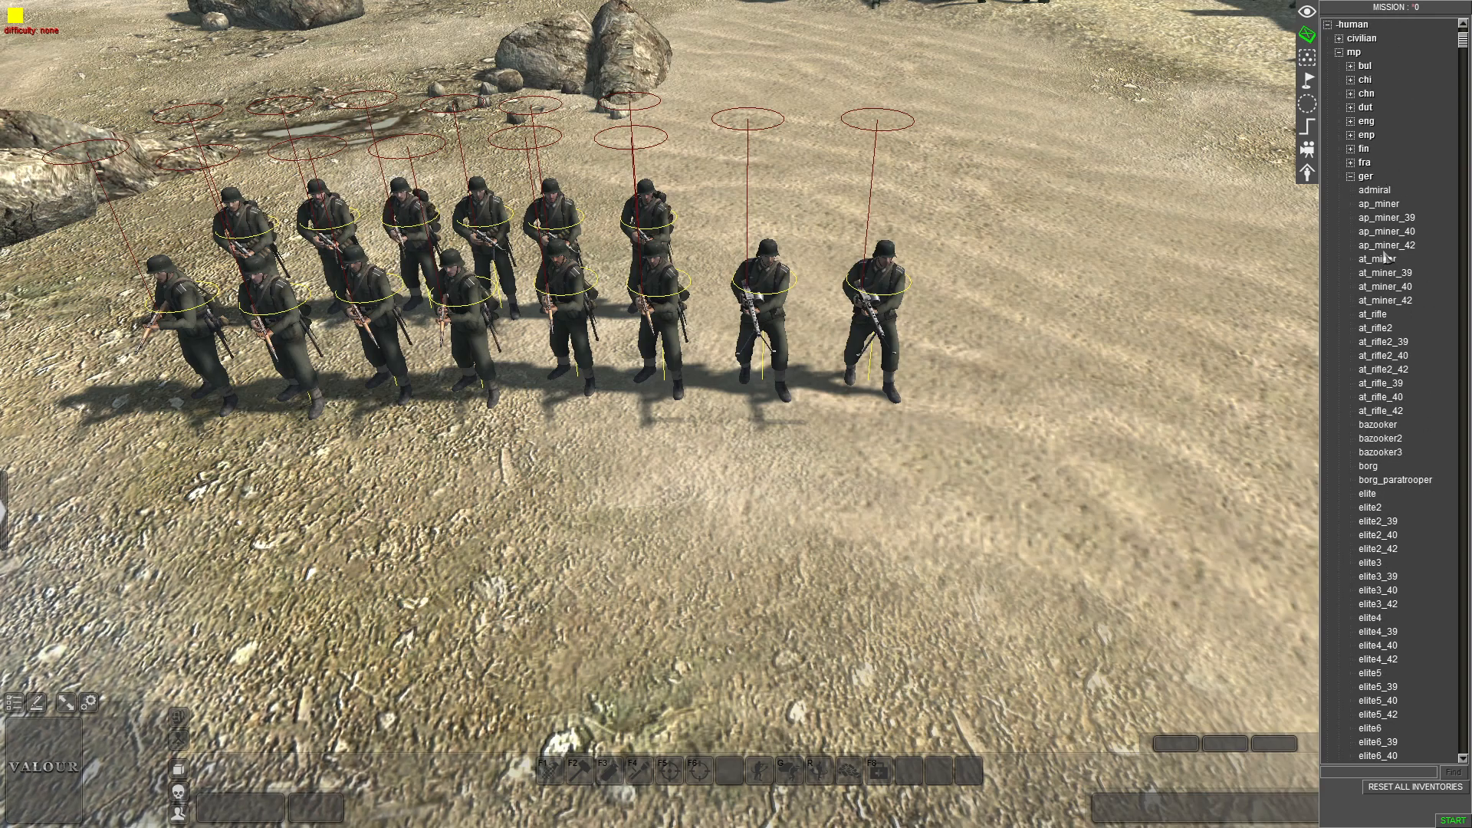
{"action": "left_click", "coordinate": [1378, 425]}
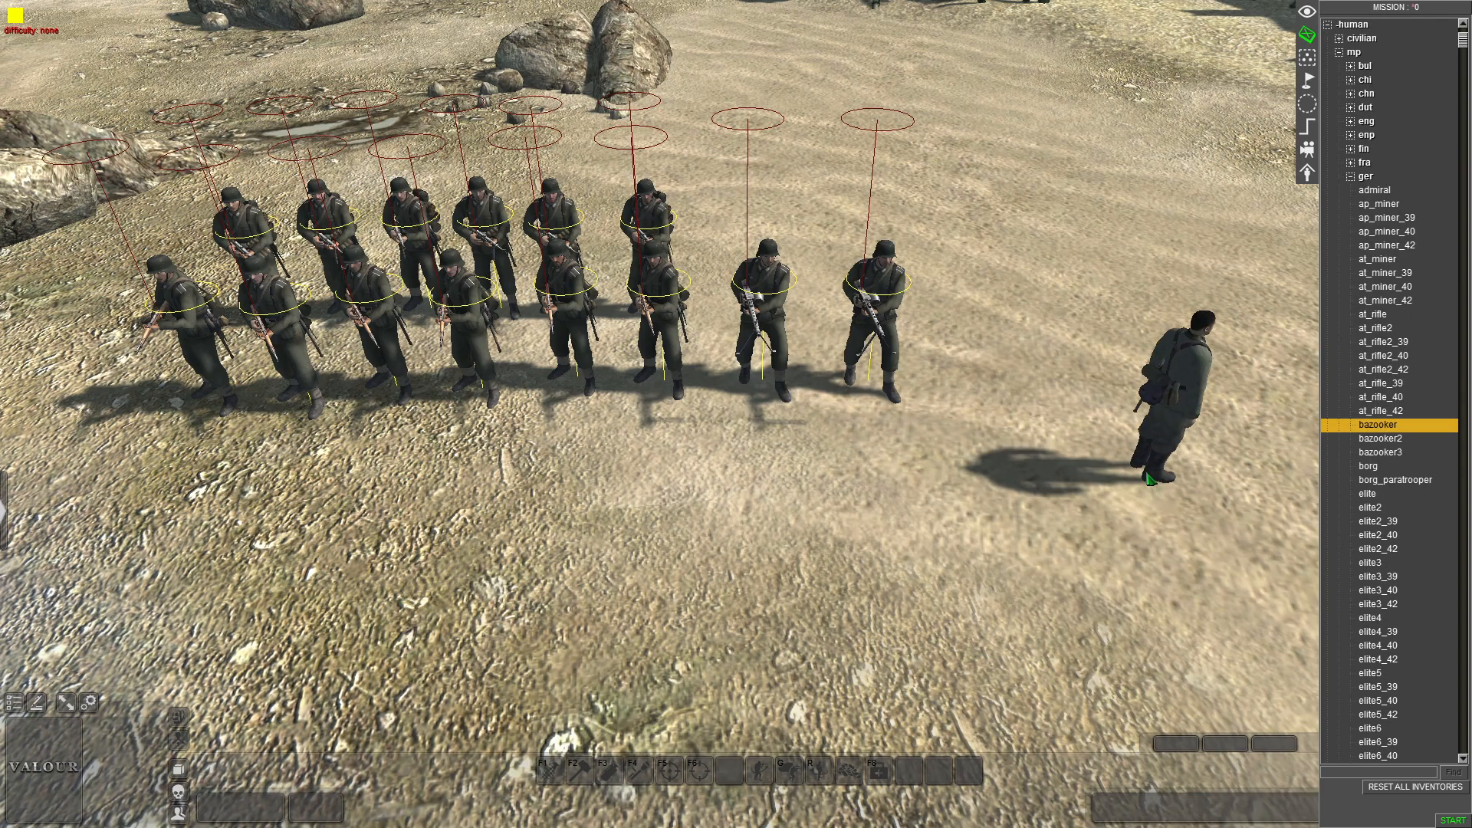
{"action": "left_click", "coordinate": [1112, 460]}
{"action": "left_click", "coordinate": [1185, 540]}
{"action": "right_click", "coordinate": [1196, 628]}
{"action": "left_click_drag", "start_coordinate": [1273, 598], "coordinate": [1074, 330]}
{"action": "left_click_drag", "start_coordinate": [1181, 476], "coordinate": [1020, 391]}
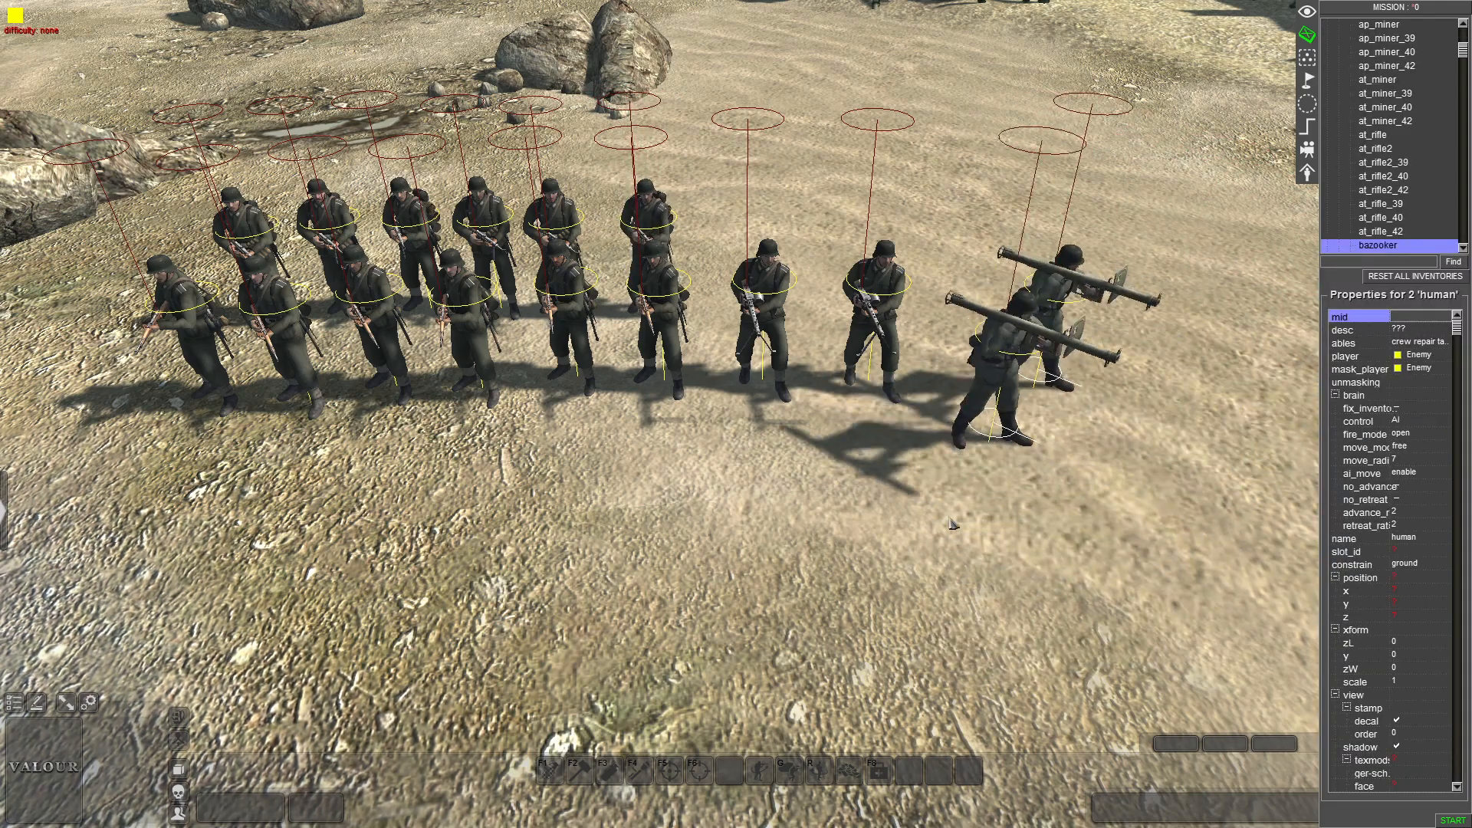
Place German bazooker3 soldiers near the machine gunners, delete the surplus ones, and line up the remaining one at the end of the front row
{"action": "left_click", "coordinate": [1175, 529]}
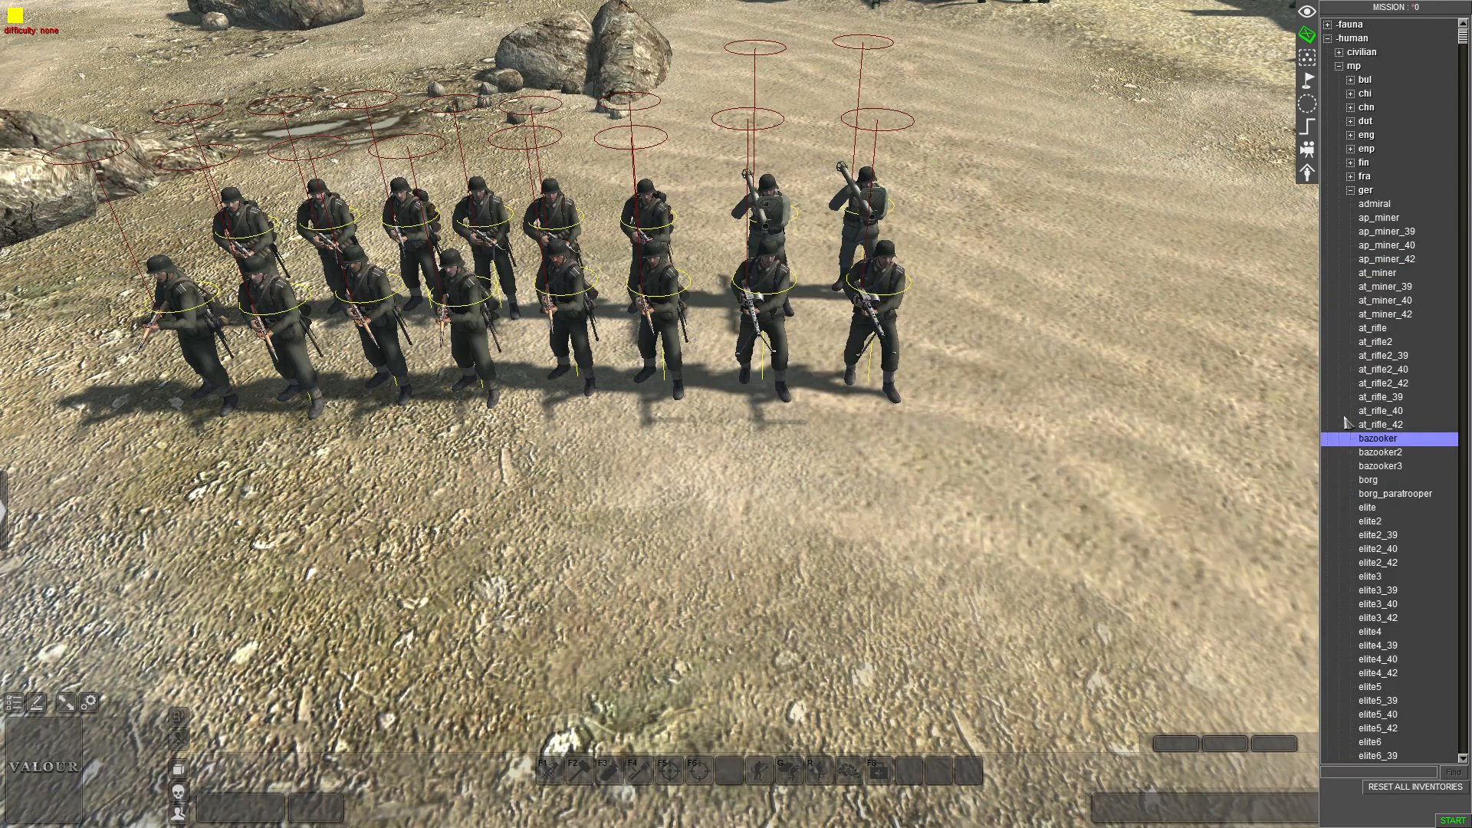
{"action": "left_click", "coordinate": [1381, 465]}
{"action": "left_click", "coordinate": [1056, 571]}
{"action": "left_click", "coordinate": [947, 598]}
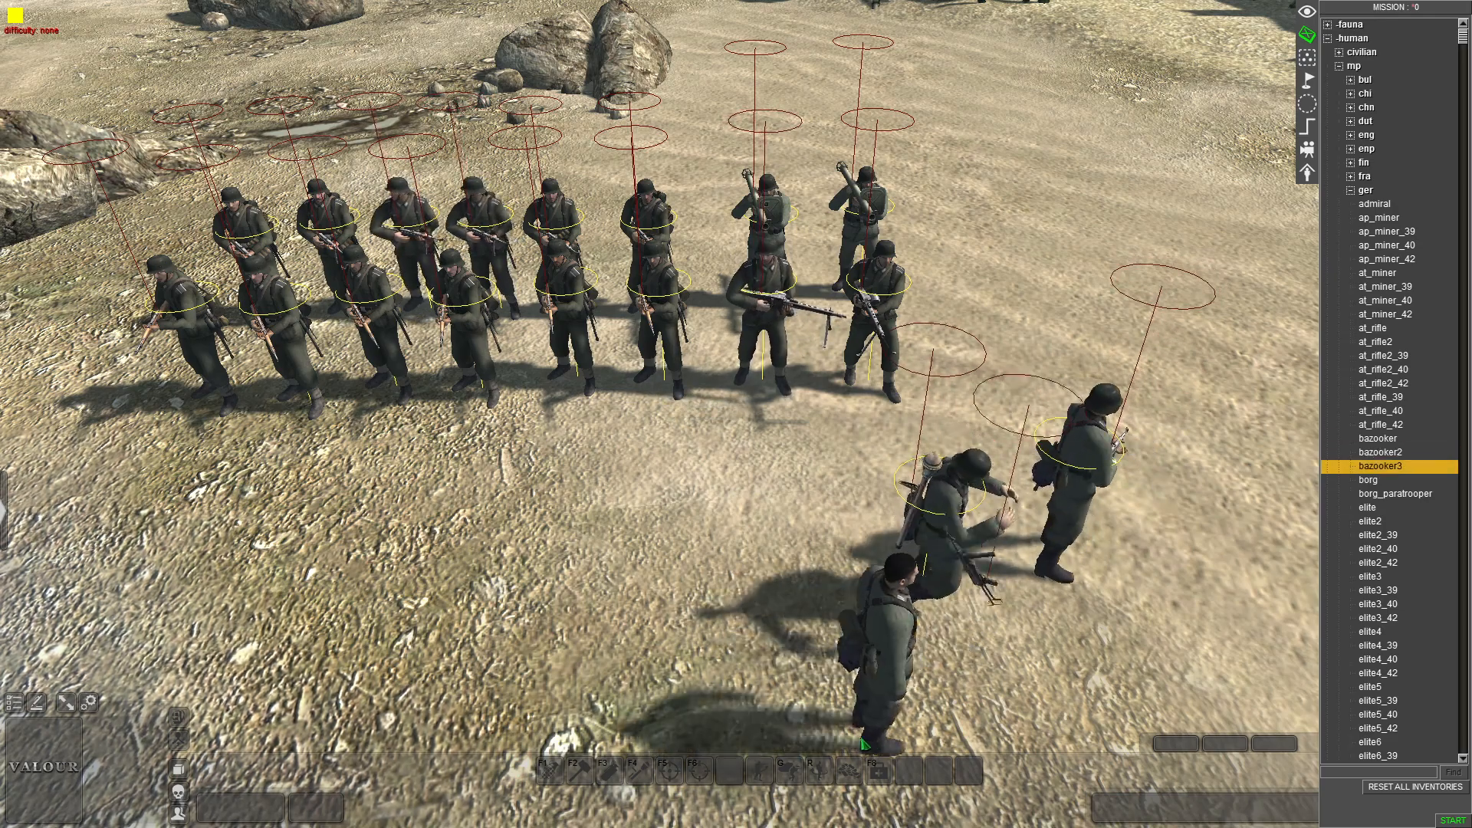
{"action": "right_click", "coordinate": [759, 675]}
{"action": "left_click", "coordinate": [1053, 535]}
{"action": "key", "text": "Delete"}
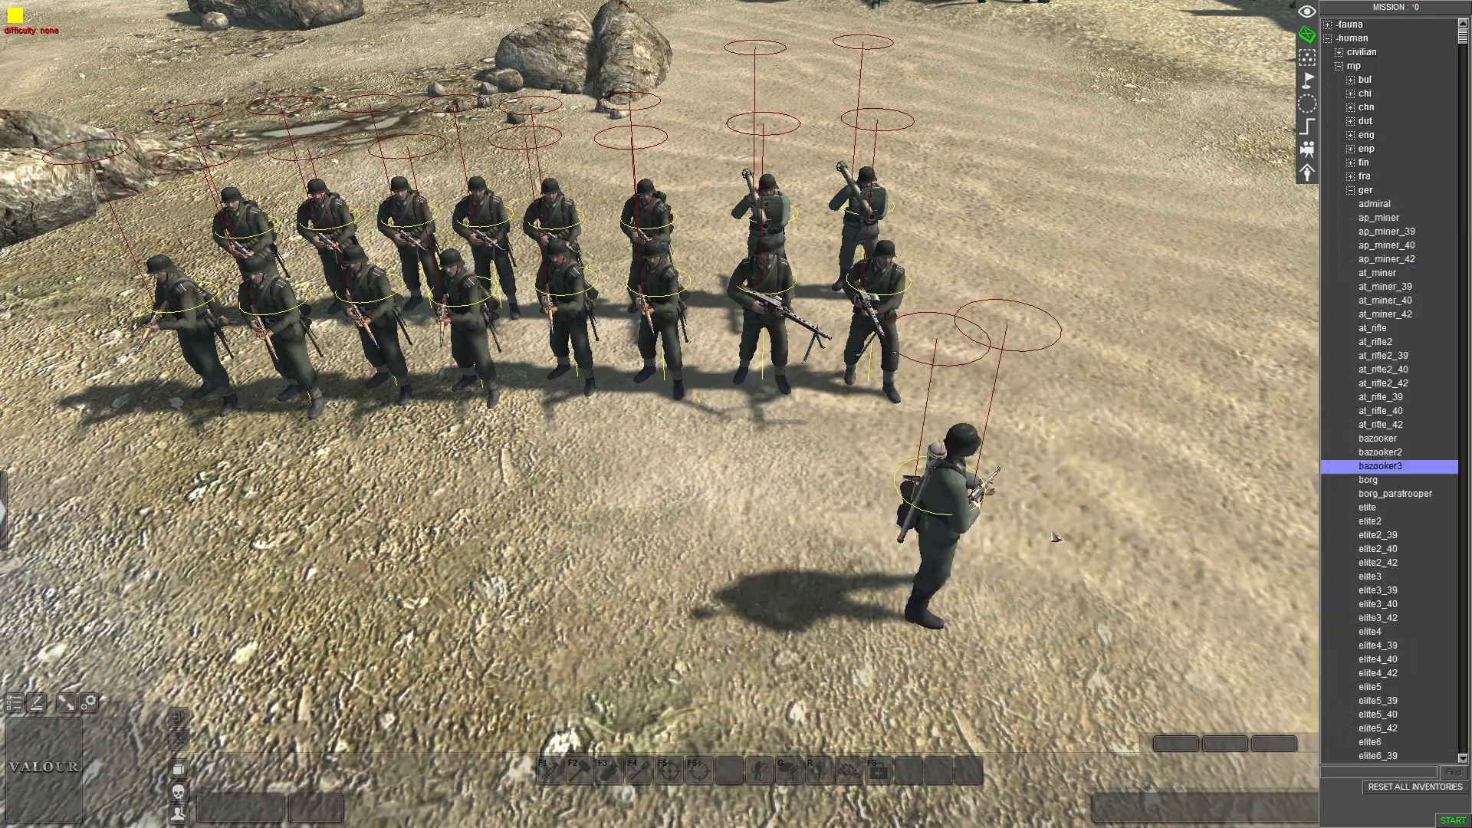
{"action": "left_click_drag", "start_coordinate": [977, 502], "coordinate": [920, 513]}
{"action": "left_click_drag", "start_coordinate": [928, 587], "coordinate": [950, 383]}
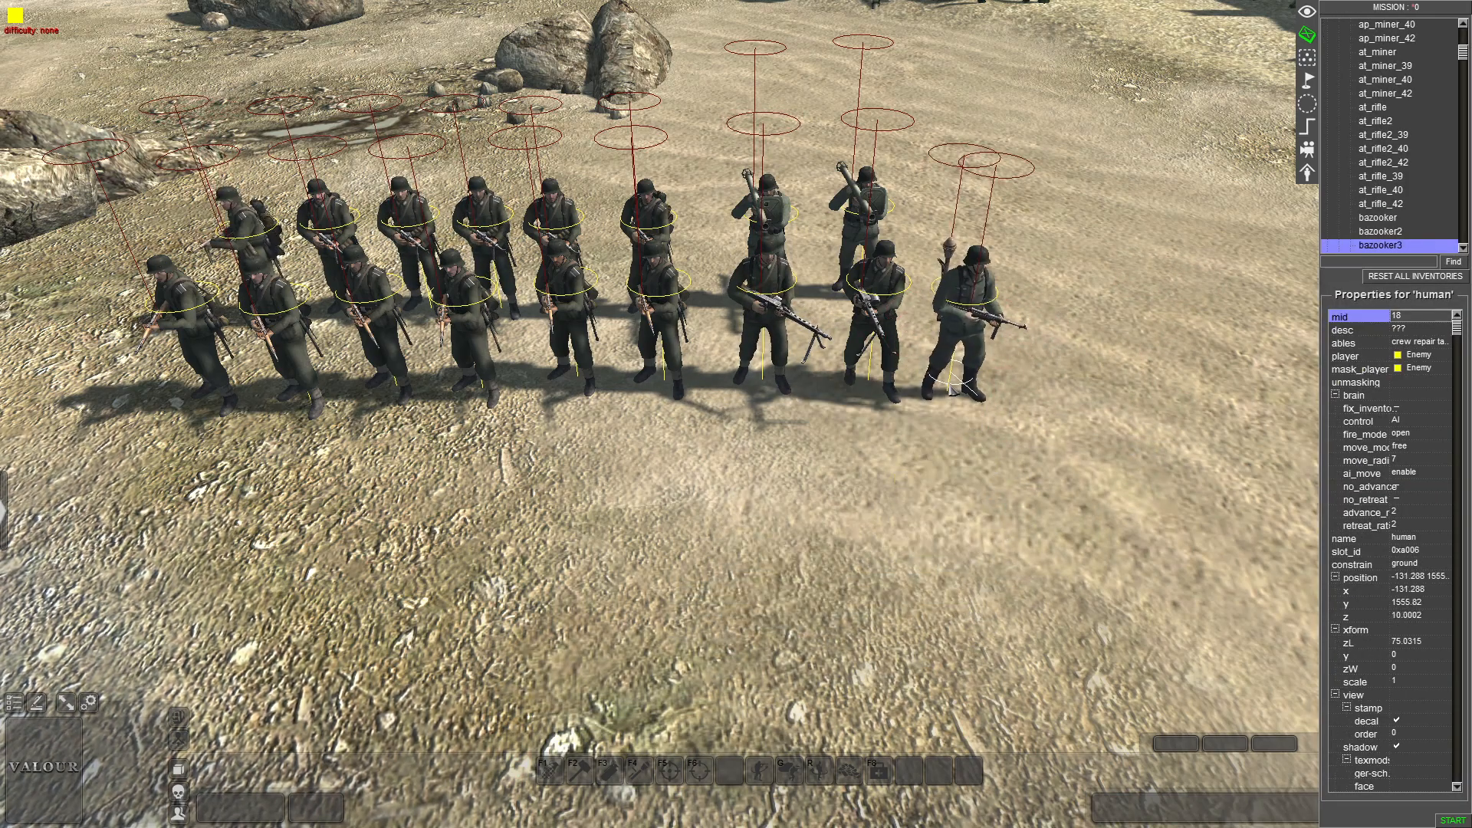
Duplicate the bazooker3 soldier and position the copy at the end of the second row
{"action": "key", "text": "ctrl+c"}
{"action": "key", "text": "ctrl+v"}
{"action": "left_click", "coordinate": [1061, 443]}
{"action": "scroll", "coordinate": [1061, 443], "scroll_direction": "down", "scroll_amount": 5}
{"action": "middle_click_drag", "start_coordinate": [736, 444], "coordinate": [1062, 443]}
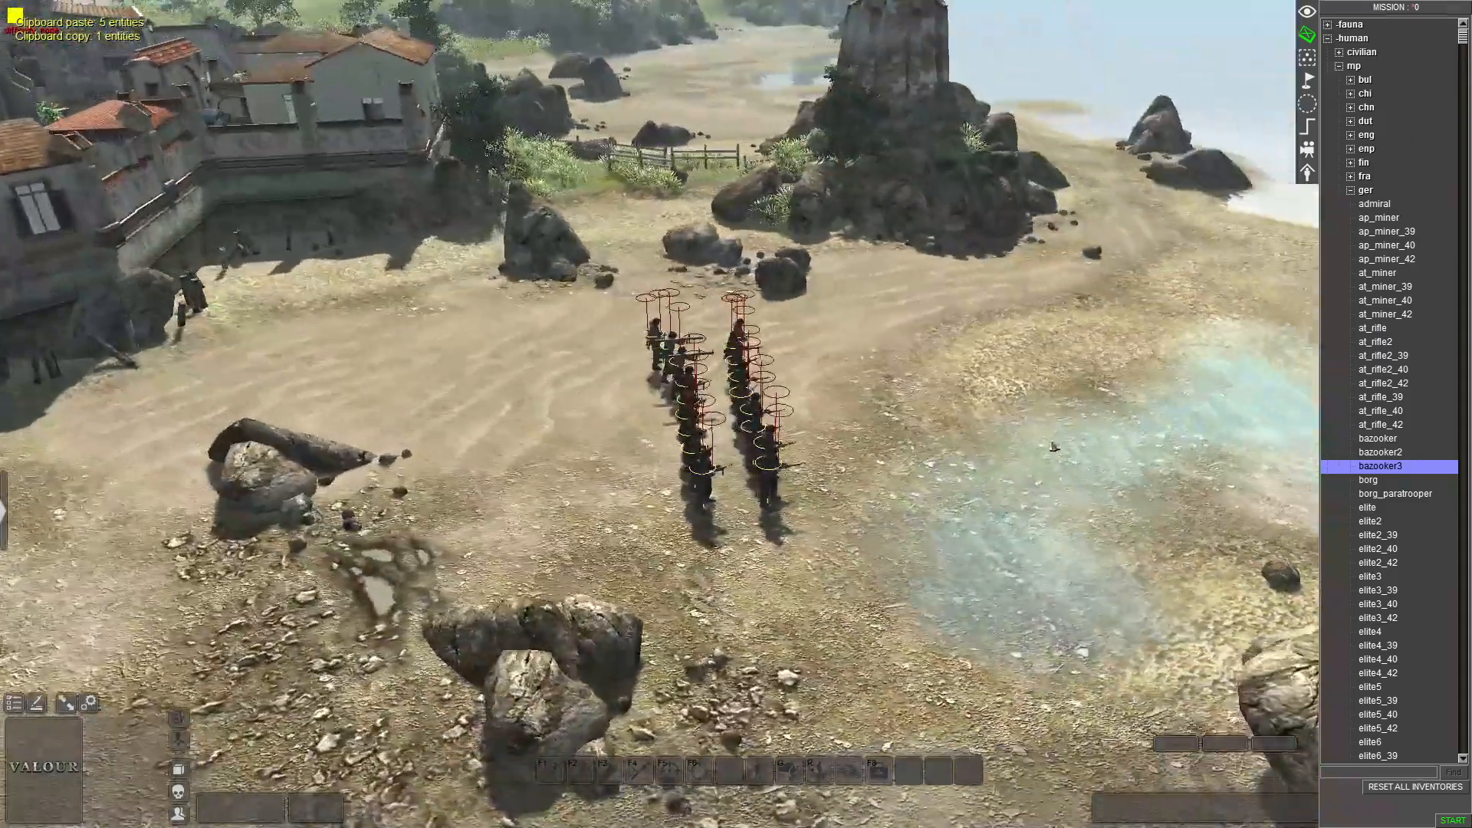
{"action": "scroll", "coordinate": [649, 460], "scroll_direction": "down", "scroll_amount": 3}
{"action": "left_click_drag", "start_coordinate": [654, 328], "coordinate": [677, 328]}
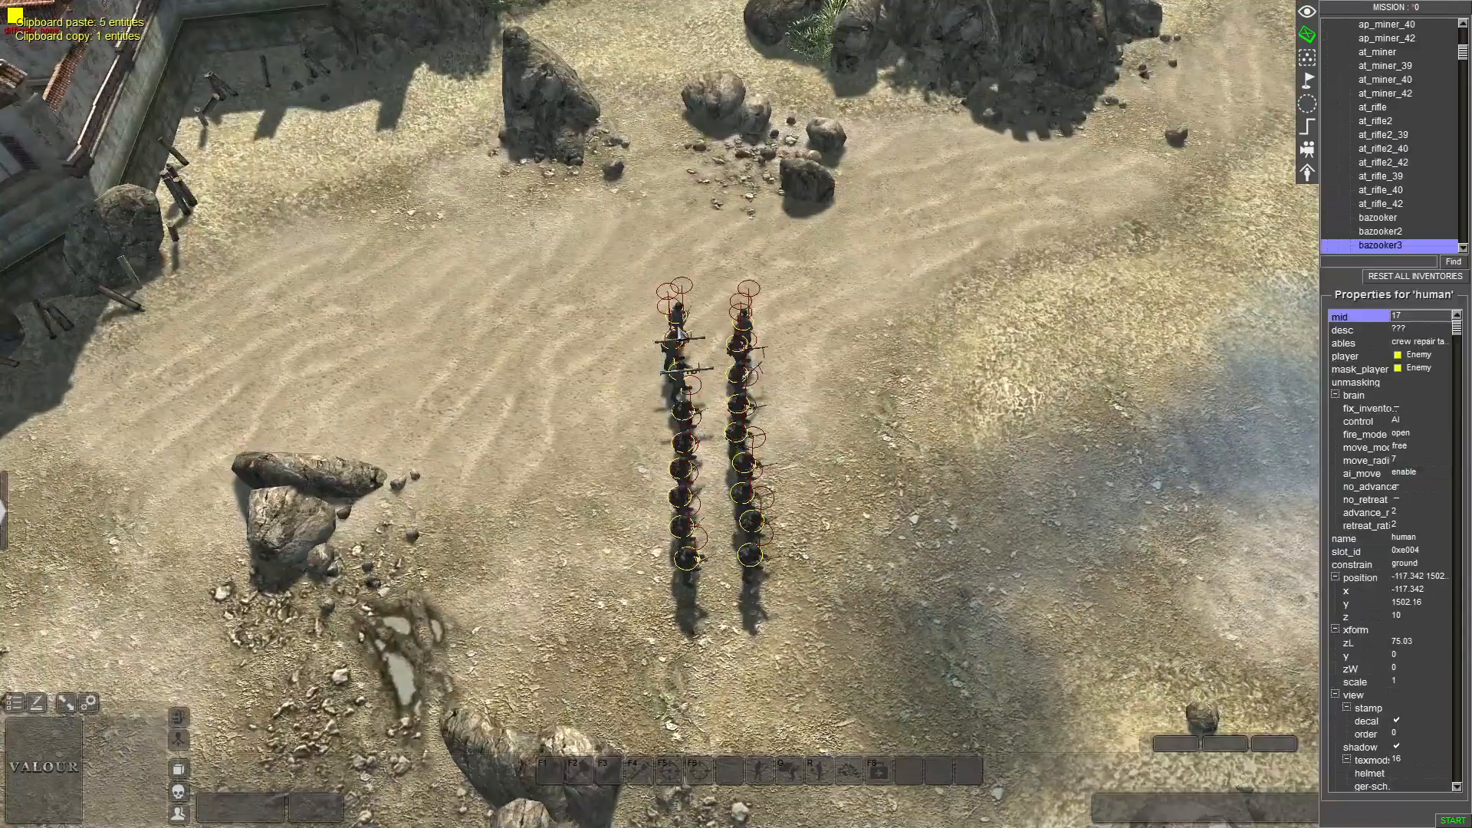
Duplicate the whole 18-man squad closer to the water and set the copied soldiers' move mode to zone
{"action": "left_click_drag", "start_coordinate": [851, 629], "coordinate": [621, 269]}
{"action": "middle_click_drag", "start_coordinate": [621, 268], "coordinate": [794, 443]}
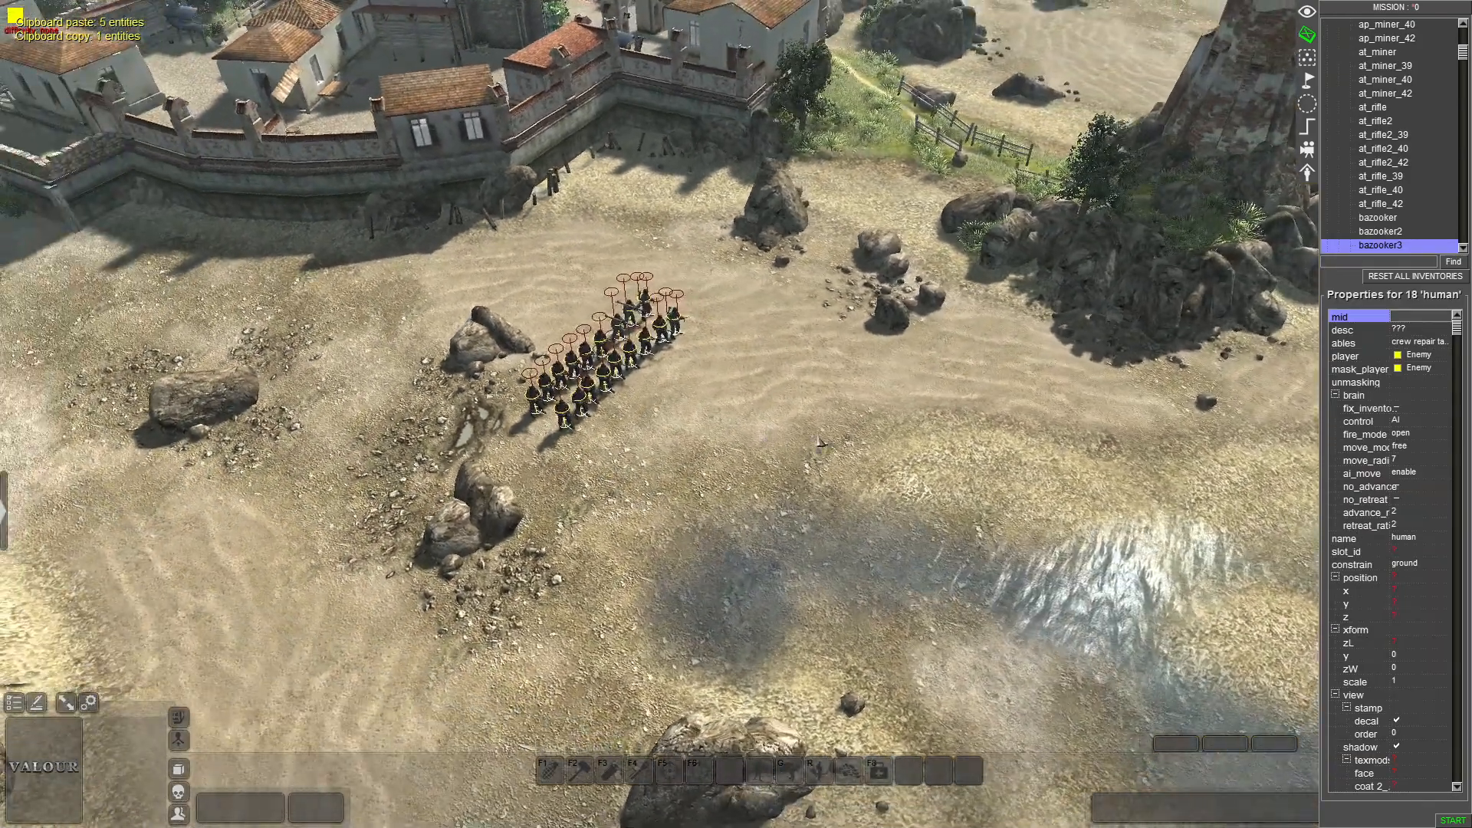
{"action": "key", "text": "ctrl+v"}
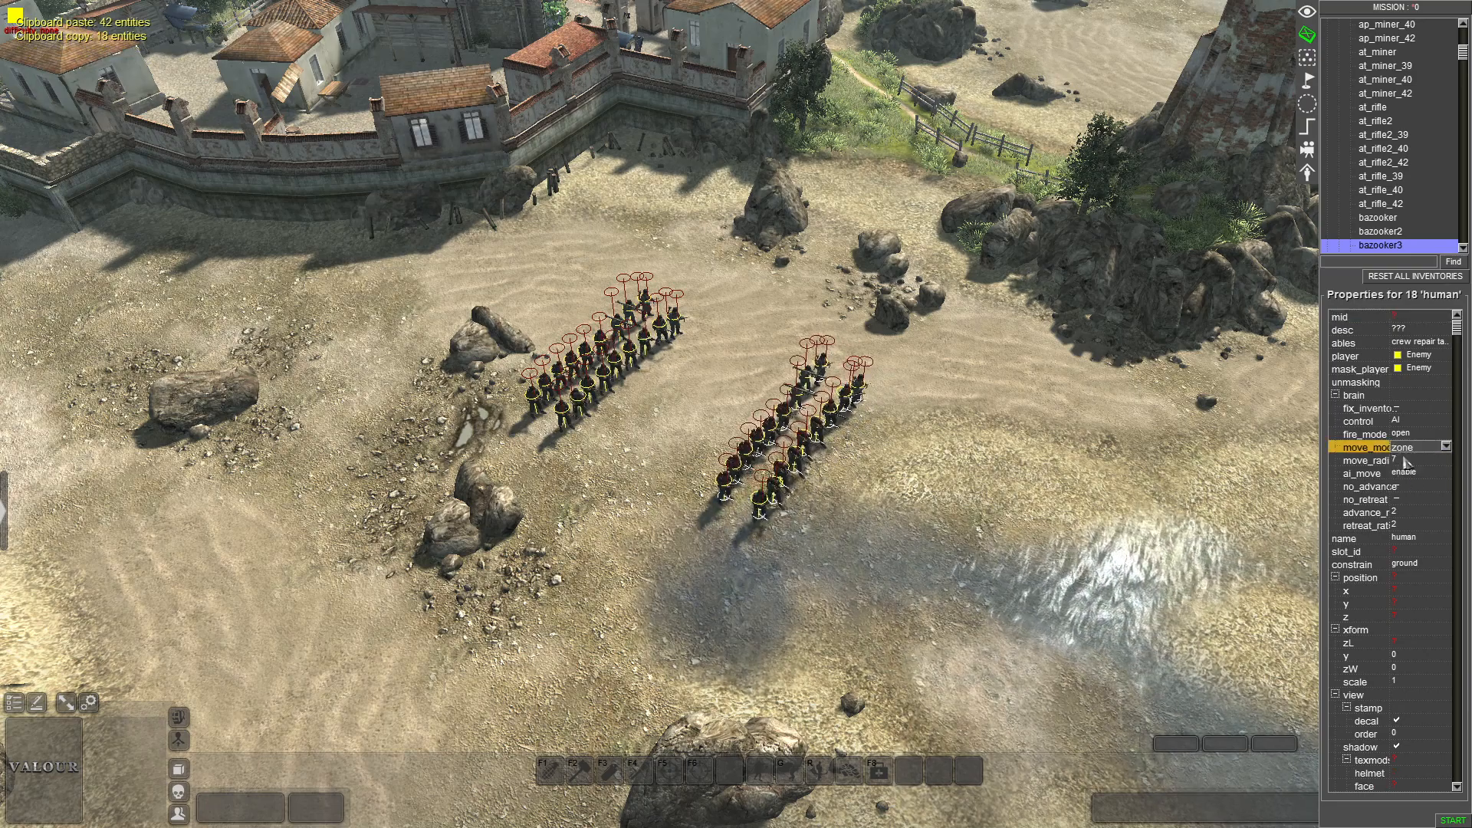
{"action": "left_click", "coordinate": [923, 446]}
Switch from the editor to commanding troops and send a machine gunner from the squad nearer the water toward the town
{"action": "middle_click_drag", "start_coordinate": [923, 446], "coordinate": [1138, 199]}
{"action": "scroll", "coordinate": [1139, 199], "scroll_direction": "up", "scroll_amount": 2}
{"action": "key", "text": "F3"}
{"action": "left_click", "coordinate": [819, 477]}
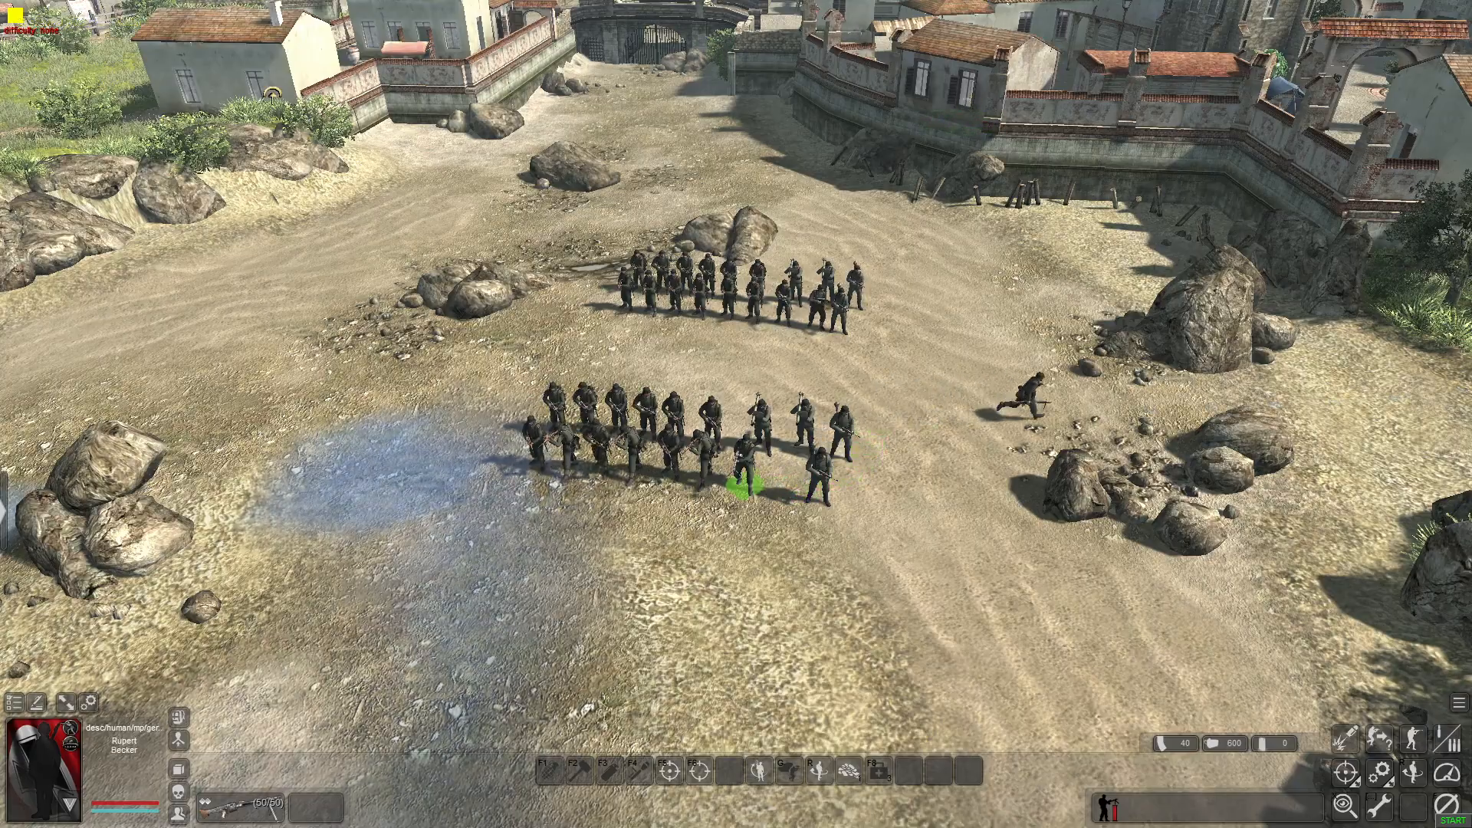
{"action": "middle_click_drag", "start_coordinate": [922, 89], "coordinate": [388, 296]}
{"action": "key", "text": "Up"}
{"action": "key", "text": "Left"}
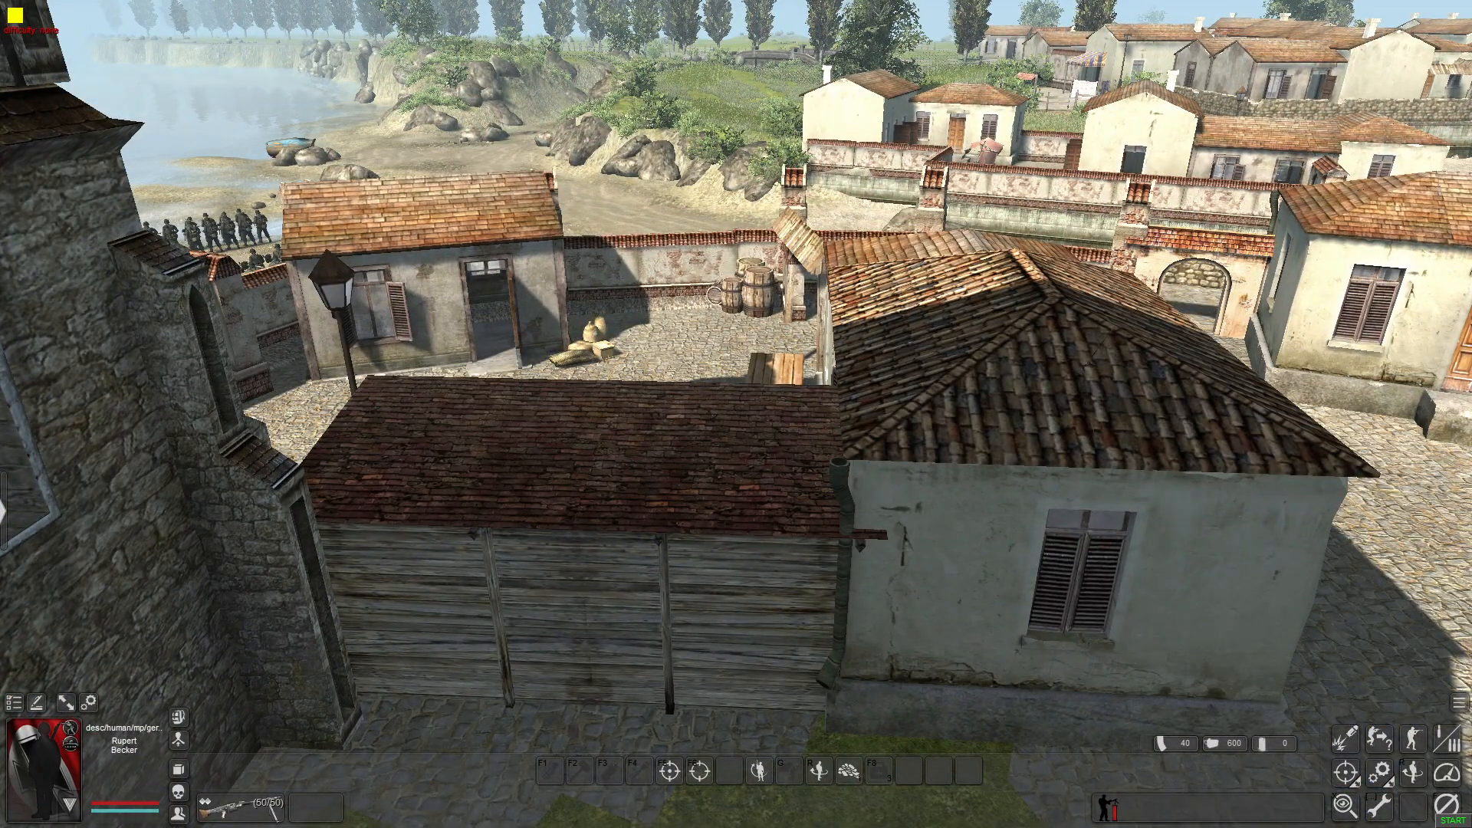
{"action": "middle_click_drag", "start_coordinate": [484, 250], "coordinate": [812, 328]}
{"action": "key", "text": "Left"}
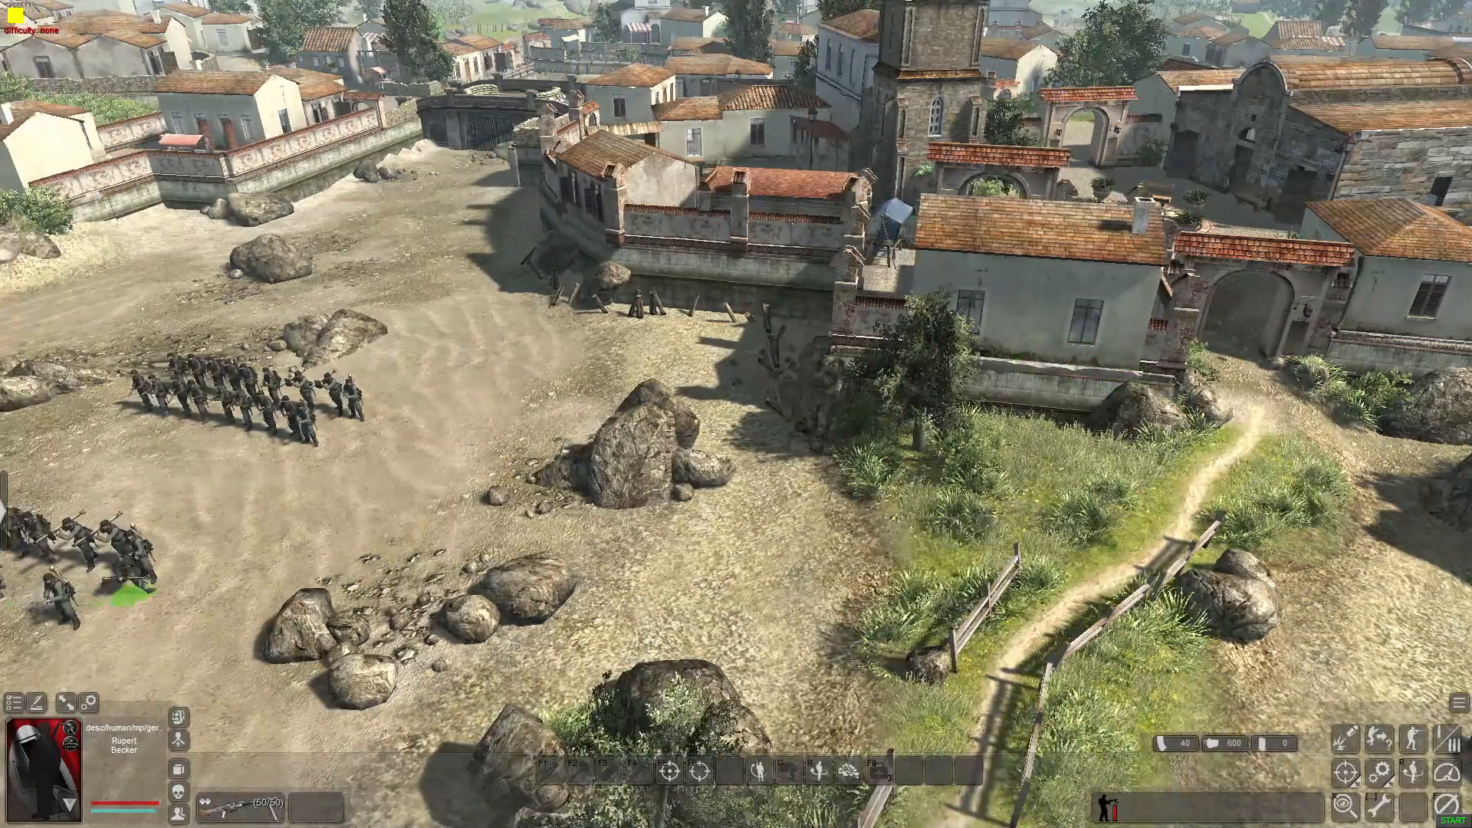
Select two soldiers from the squad and direct them to a window of the house above the grassy rocks
{"action": "key", "text": "Left"}
{"action": "middle_click_drag", "start_coordinate": [350, 490], "coordinate": [964, 291]}
{"action": "scroll", "coordinate": [736, 414], "scroll_direction": "down", "scroll_amount": 3}
{"action": "left_click", "coordinate": [540, 436]}
{"action": "middle_click_drag", "start_coordinate": [595, 420], "coordinate": [595, 337]}
{"action": "key", "text": "Left"}
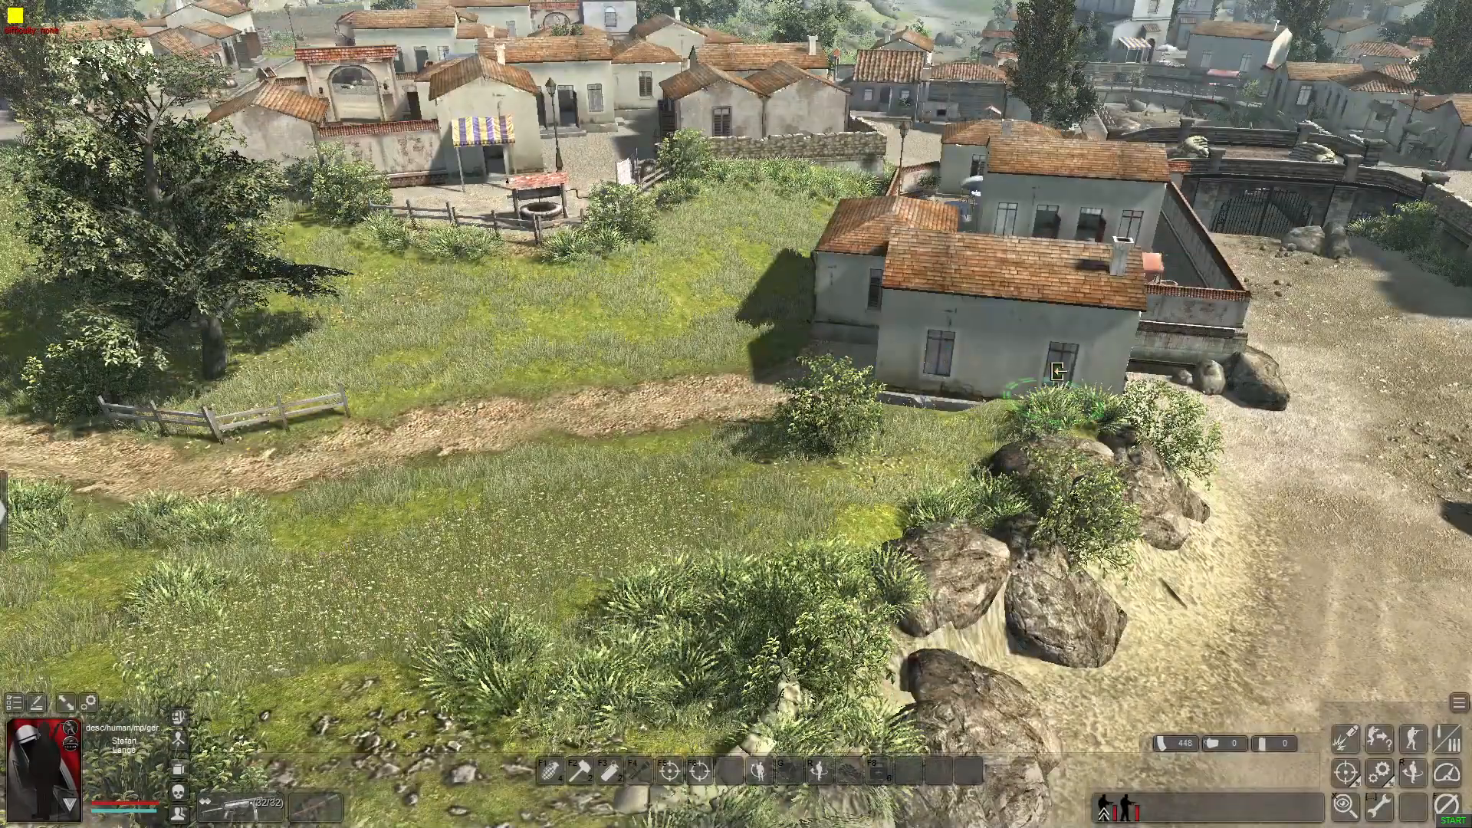
Select a soldier armed with a rocket launcher and send him toward the walled houses beside the fenced footpath
{"action": "key", "text": "Home"}
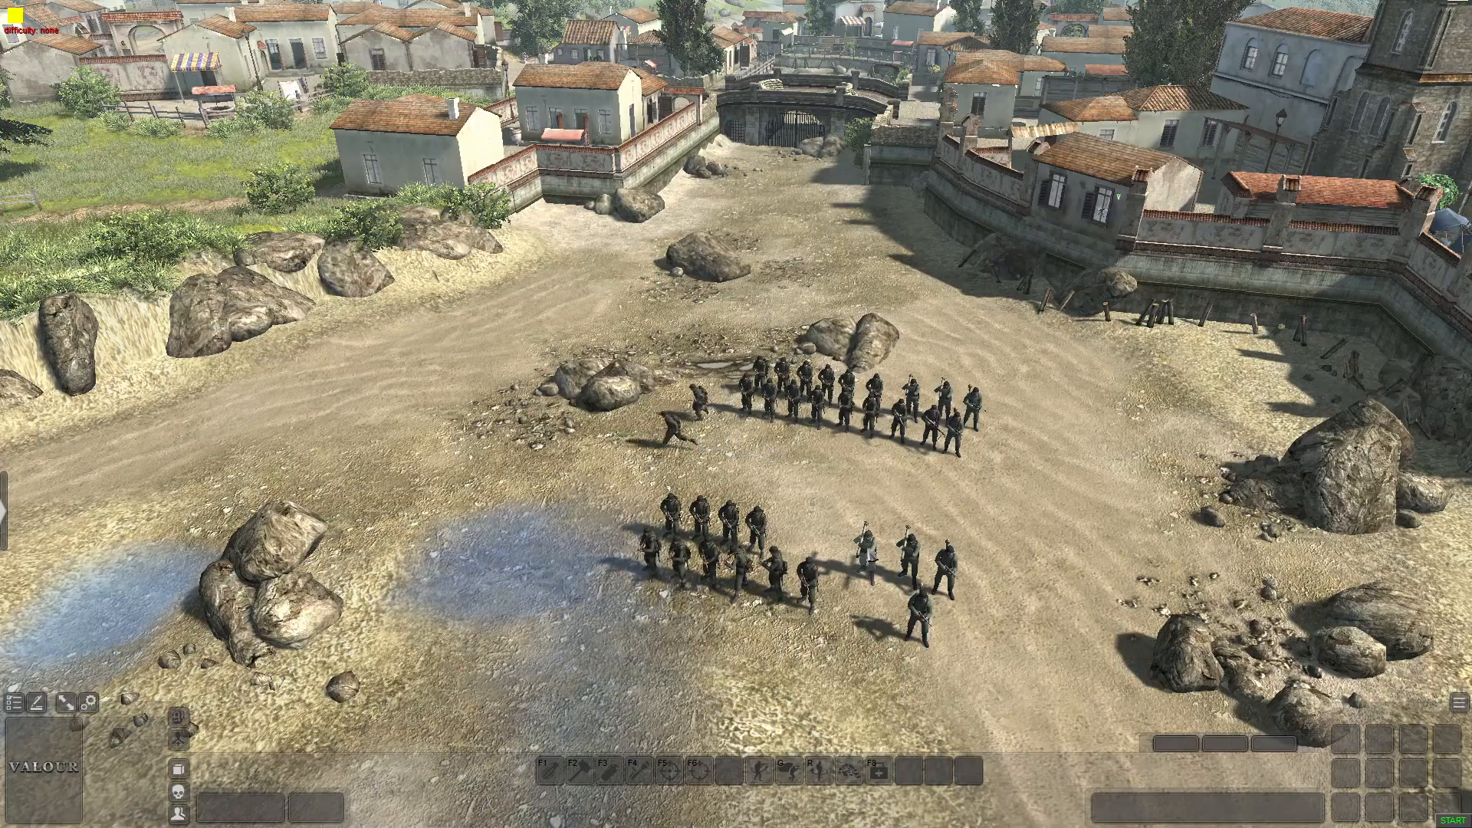
{"action": "key", "text": "Right"}
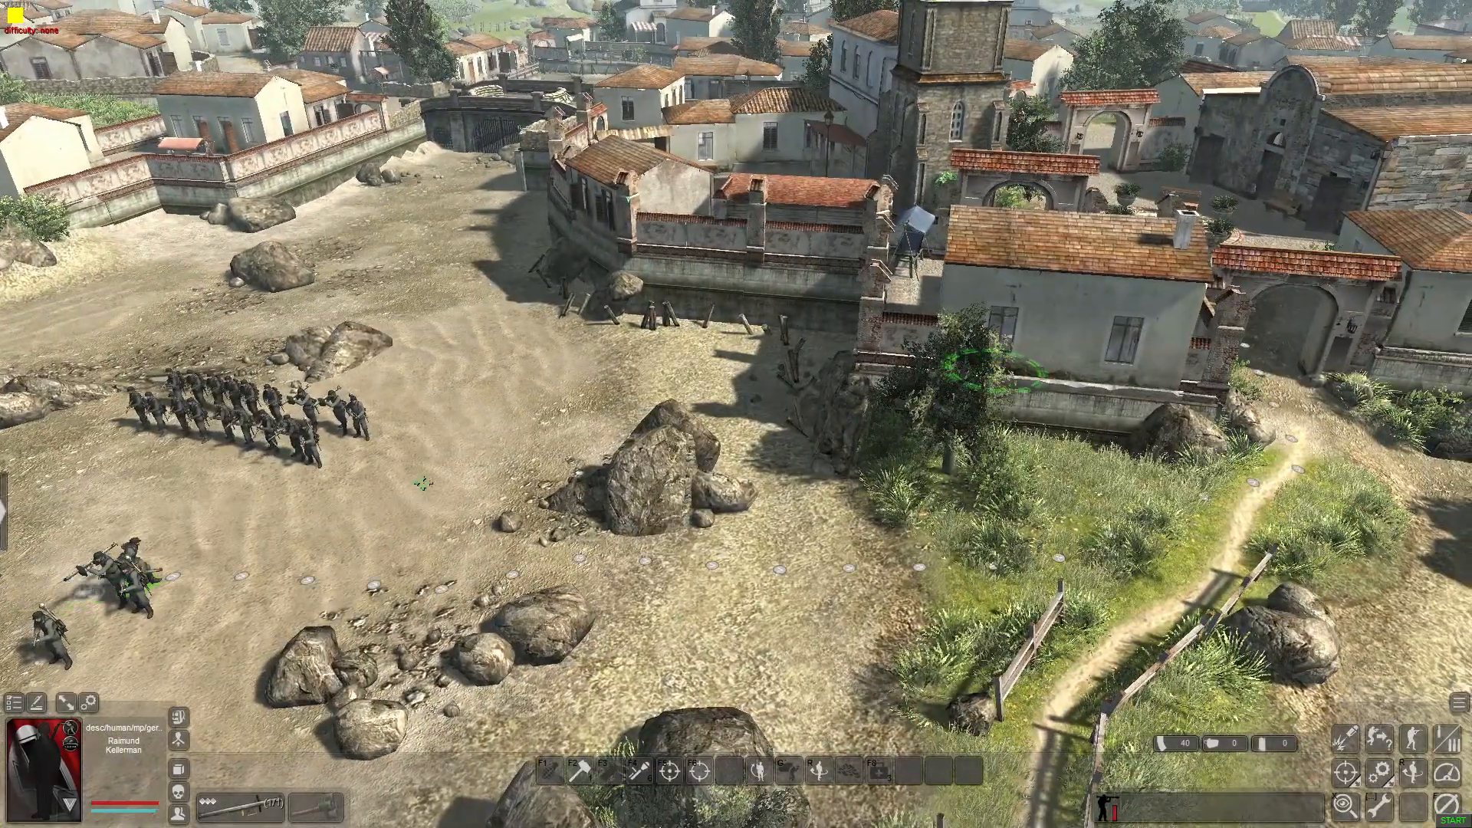
{"action": "key", "text": "Left"}
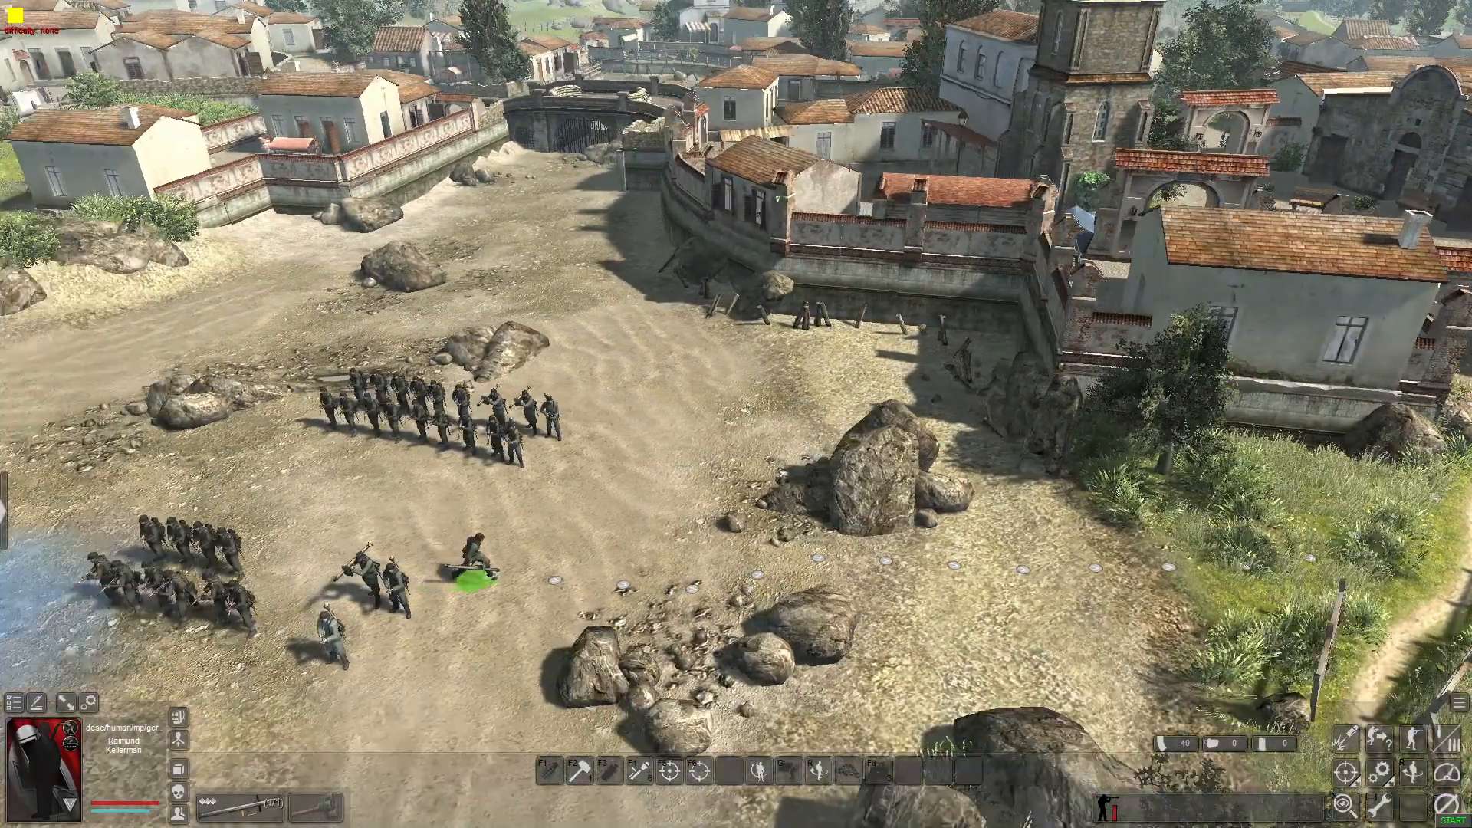
{"action": "left_click", "coordinate": [582, 581]}
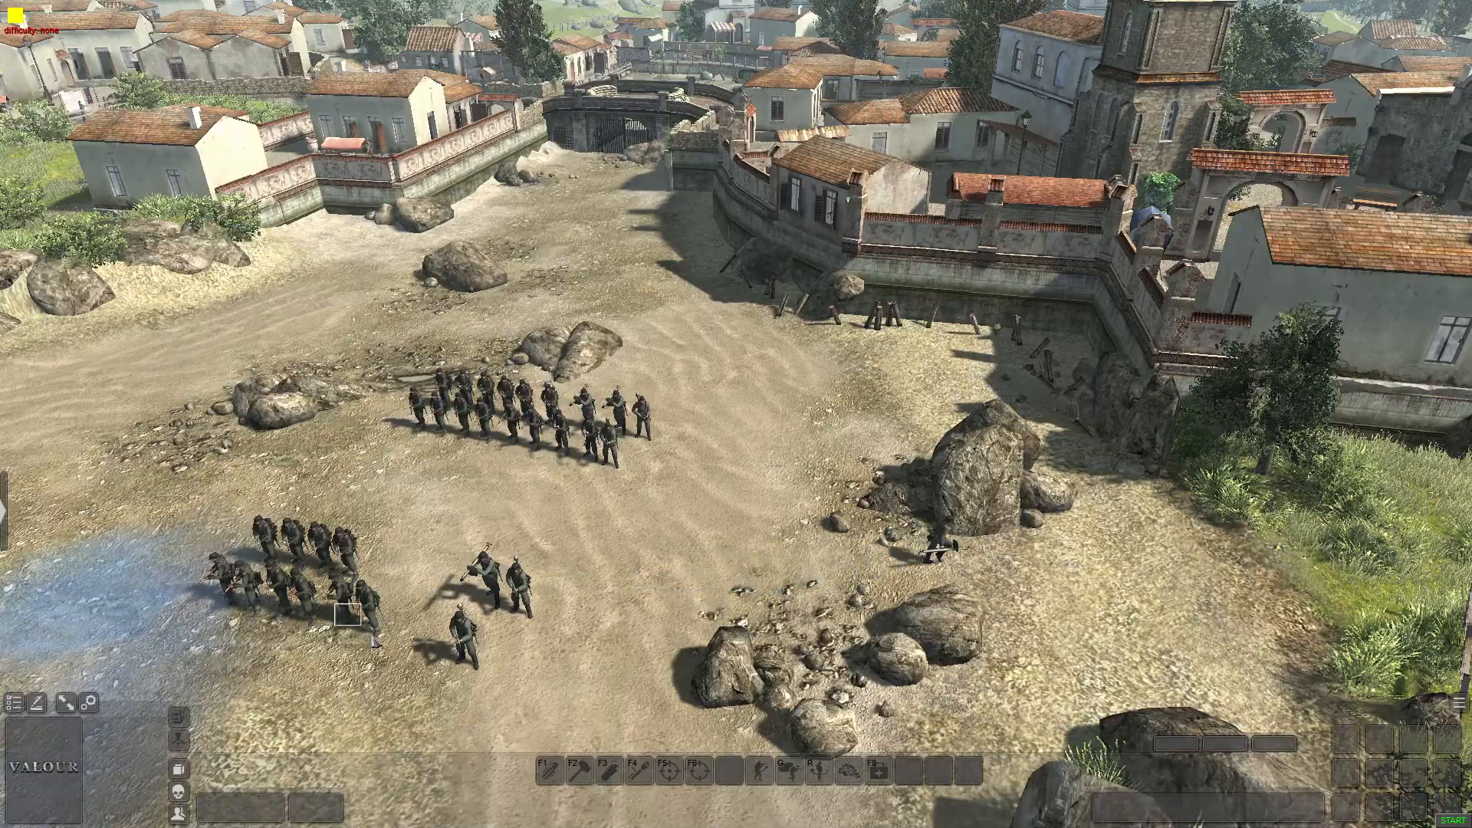
Send two riflemen to the bridge parapet overlooking the beach
{"action": "left_click", "coordinate": [345, 611]}
{"action": "key", "text": "Up"}
{"action": "middle_click_drag", "start_coordinate": [486, 463], "coordinate": [966, 588]}
{"action": "key", "text": "Left"}
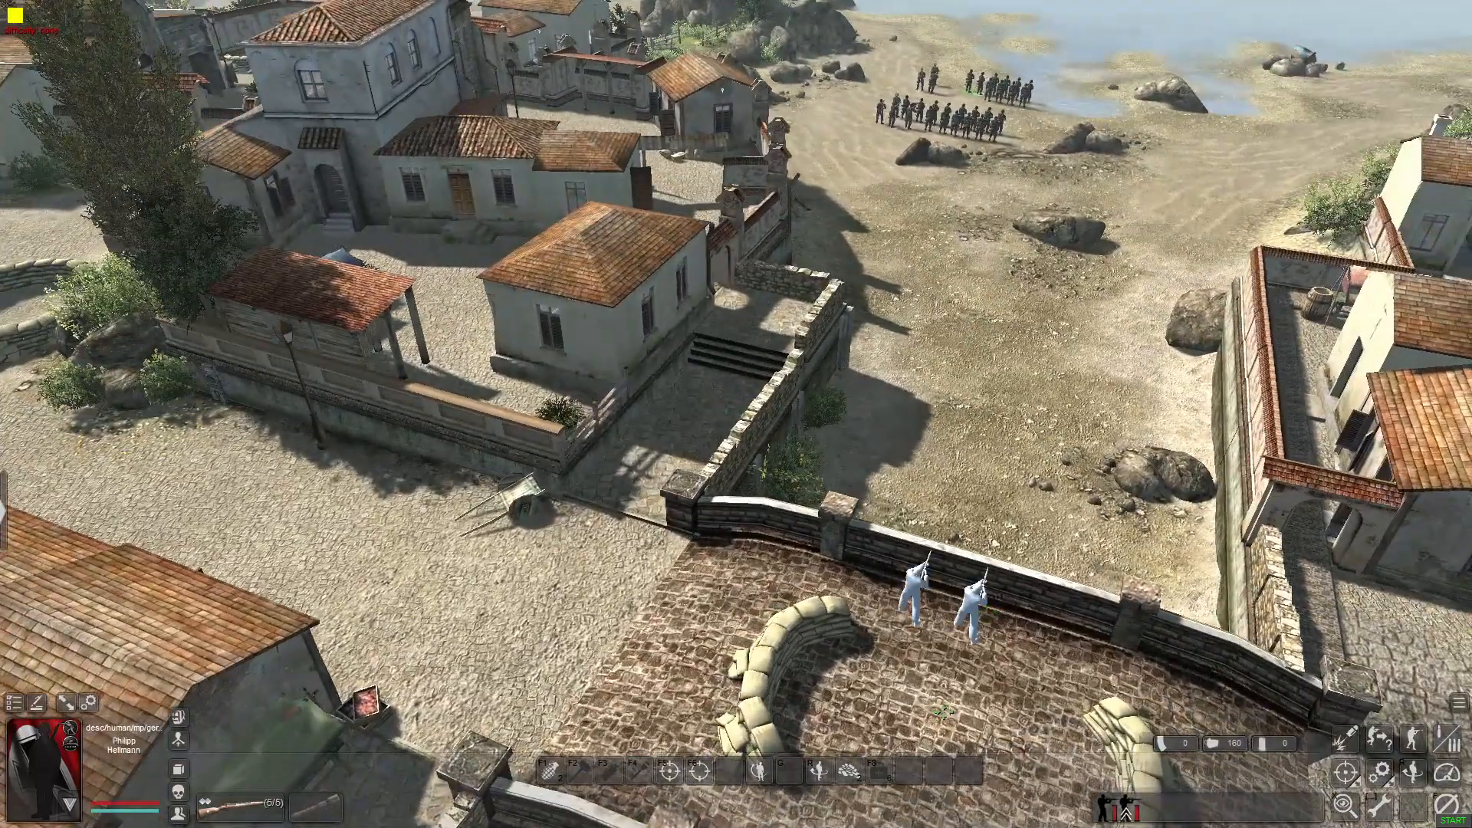
Position a submachine gunner behind the sandbags in the cobbled street by the town archway
{"action": "key", "text": "Down"}
{"action": "middle_click_drag", "start_coordinate": [943, 712], "coordinate": [592, 493]}
{"action": "key", "text": "Up"}
{"action": "key", "text": "Left"}
{"action": "middle_click_drag", "start_coordinate": [292, 361], "coordinate": [435, 354]}
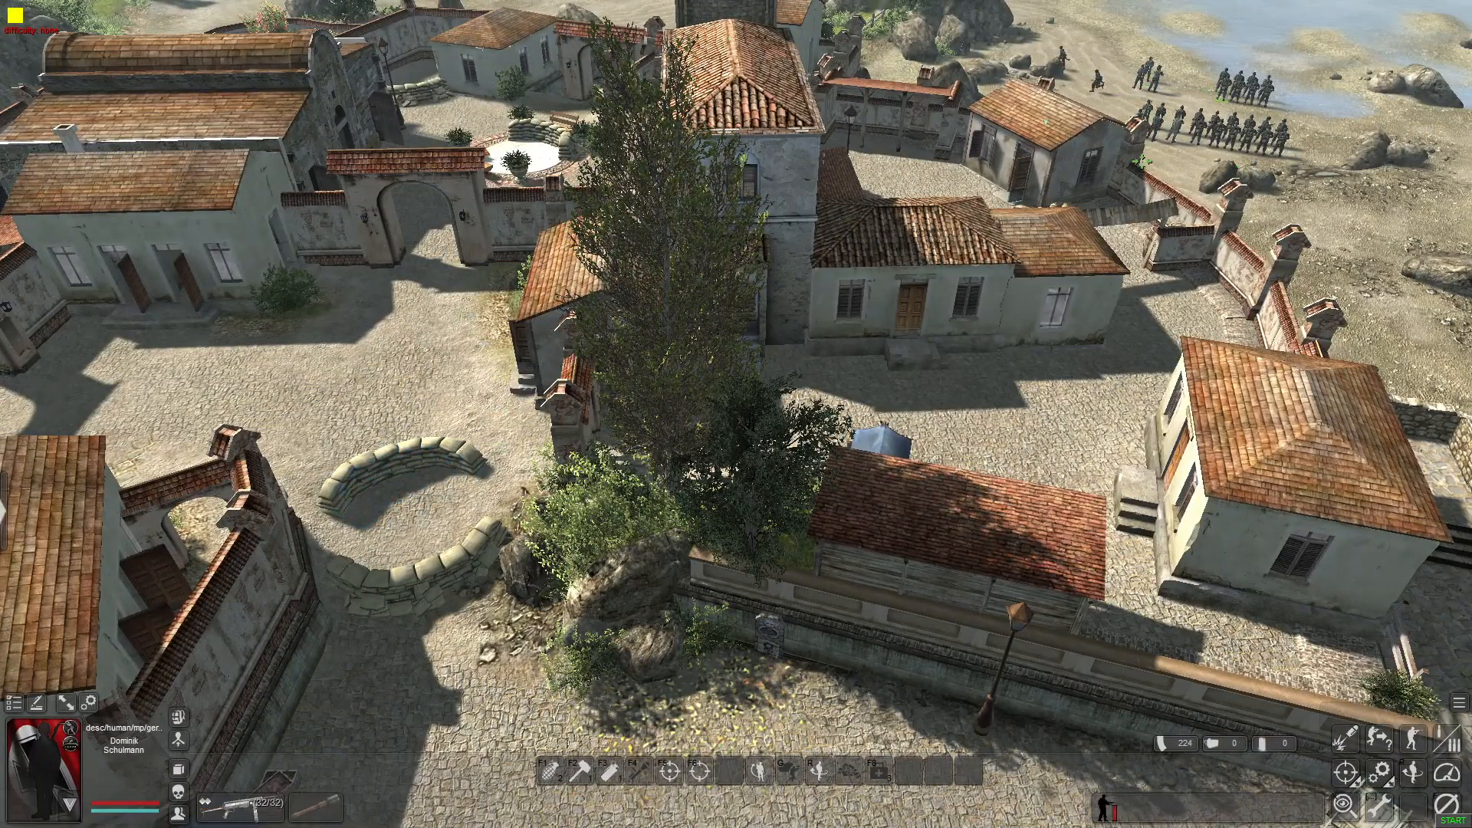
{"action": "right_click", "coordinate": [476, 395]}
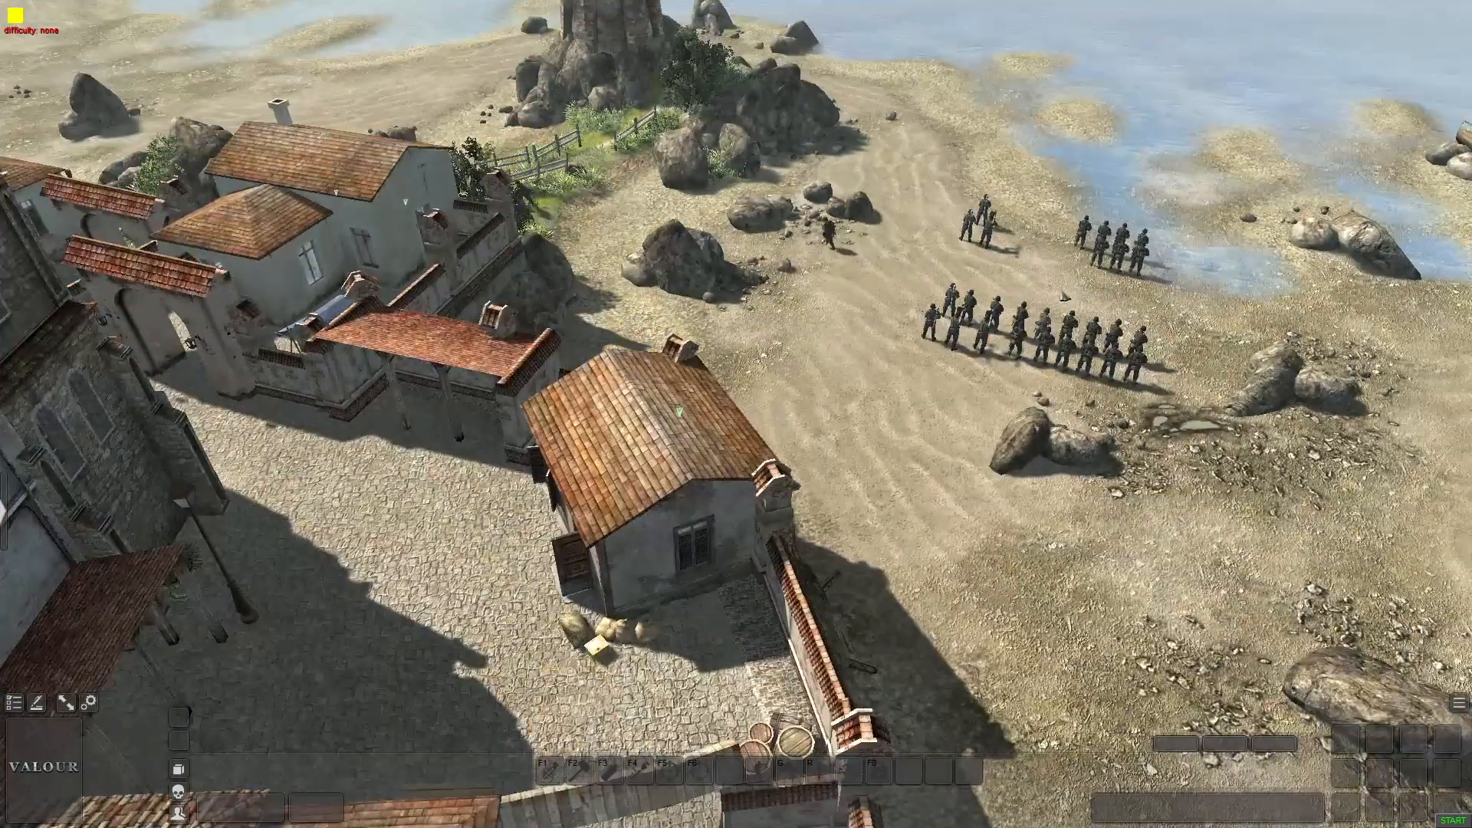
Select three riflemen from the beach squad and send them to the sandbagged fountain square
{"action": "left_click_drag", "start_coordinate": [1083, 247], "coordinate": [1098, 261]}
{"action": "key", "text": "Left"}
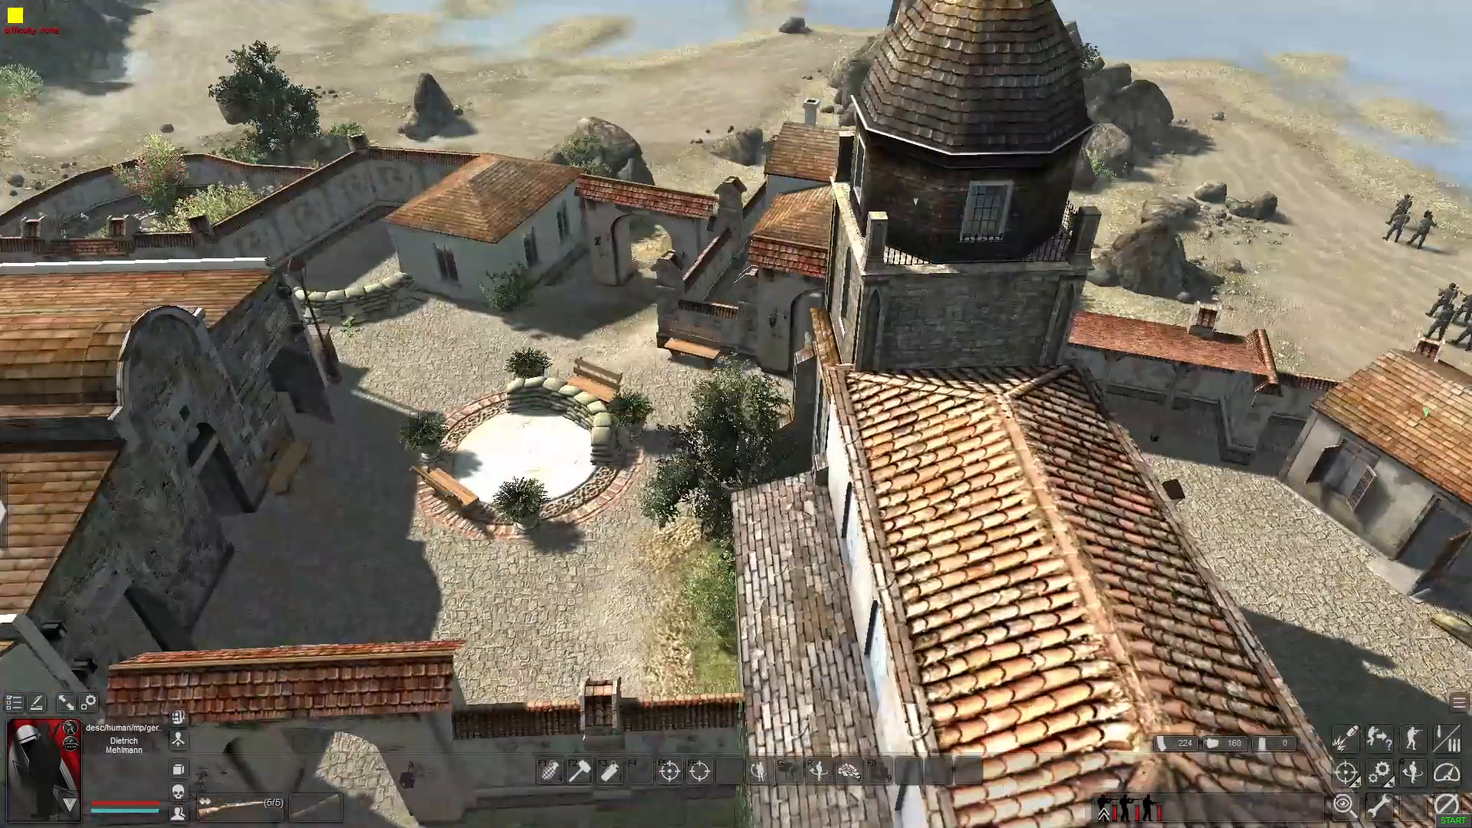
{"action": "middle_click_drag", "start_coordinate": [537, 464], "coordinate": [648, 469]}
{"action": "right_click", "coordinate": [647, 468]}
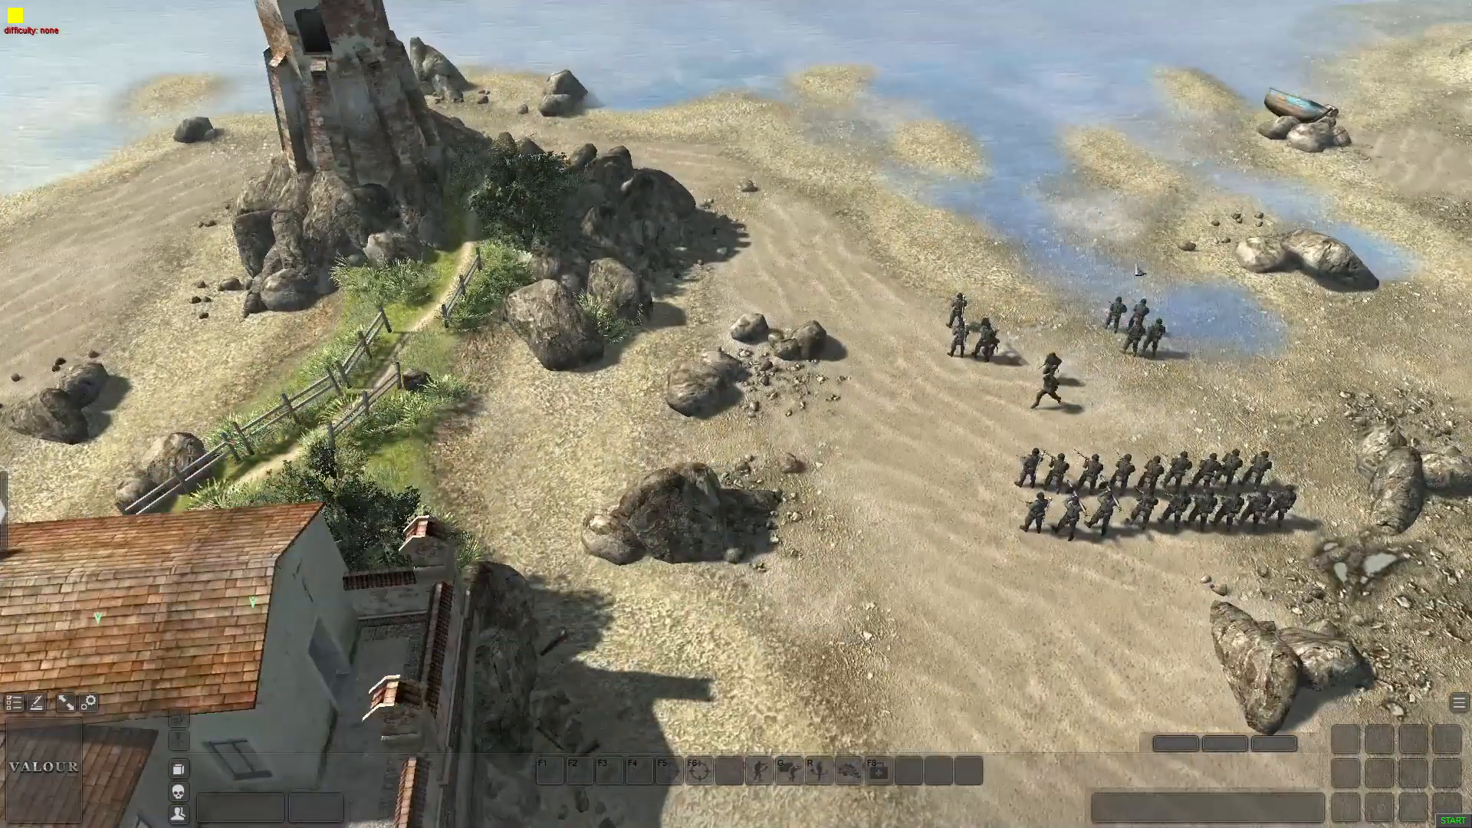
Send the next group of squad soldiers toward the walled garden at the edge of town
{"action": "left_click_drag", "start_coordinate": [1096, 269], "coordinate": [1144, 358]}
{"action": "key", "text": "Left"}
{"action": "middle_click_drag", "start_coordinate": [736, 415], "coordinate": [1303, 536]}
{"action": "scroll", "coordinate": [1085, 543], "scroll_direction": "down", "scroll_amount": 3}
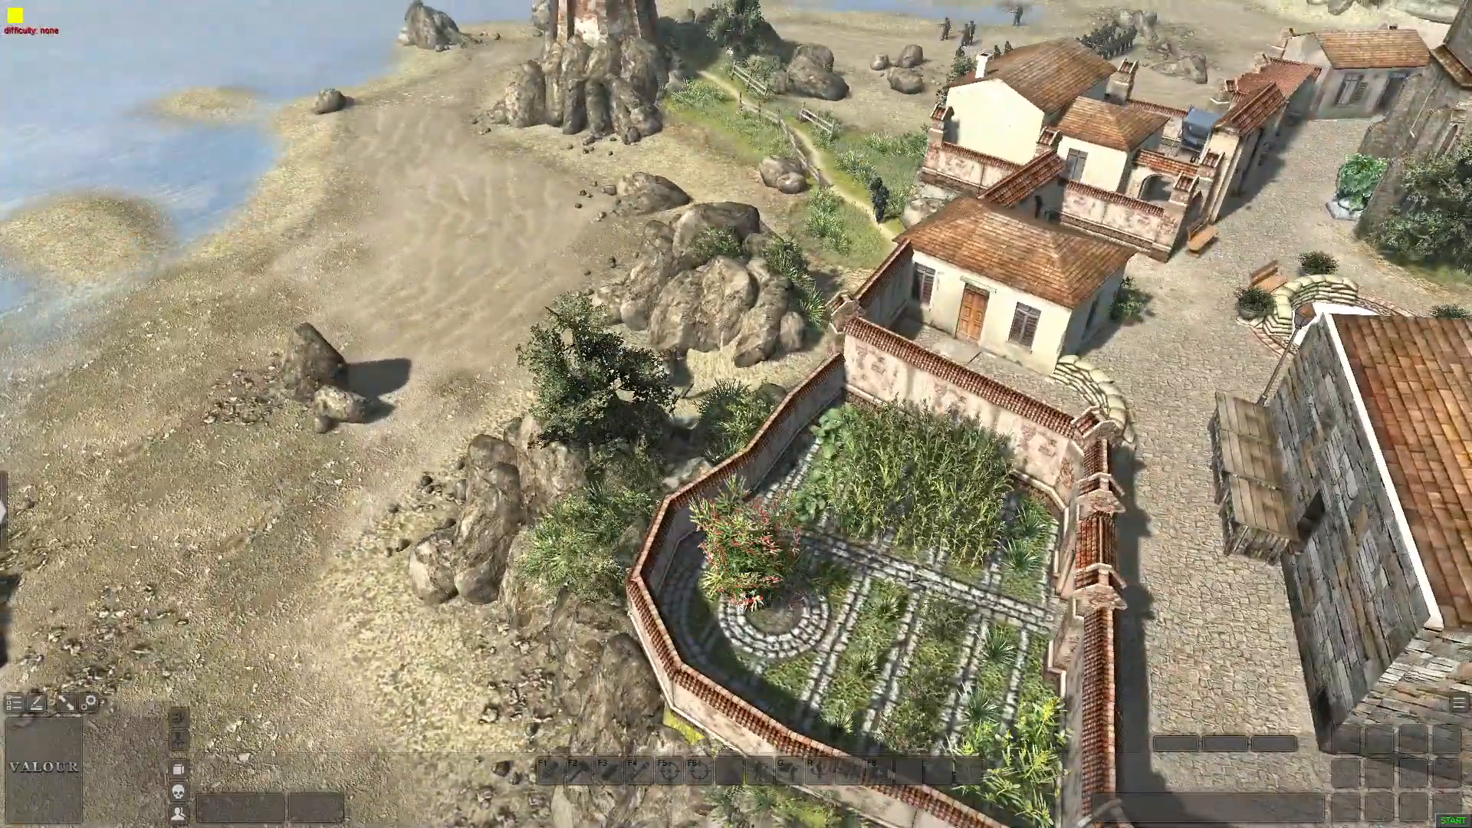
Select the lone submachine gunner on the beach and send him to the raised stone terrace above the steps
{"action": "middle_click_drag", "start_coordinate": [914, 575], "coordinate": [997, 575]}
{"action": "key", "text": "Up"}
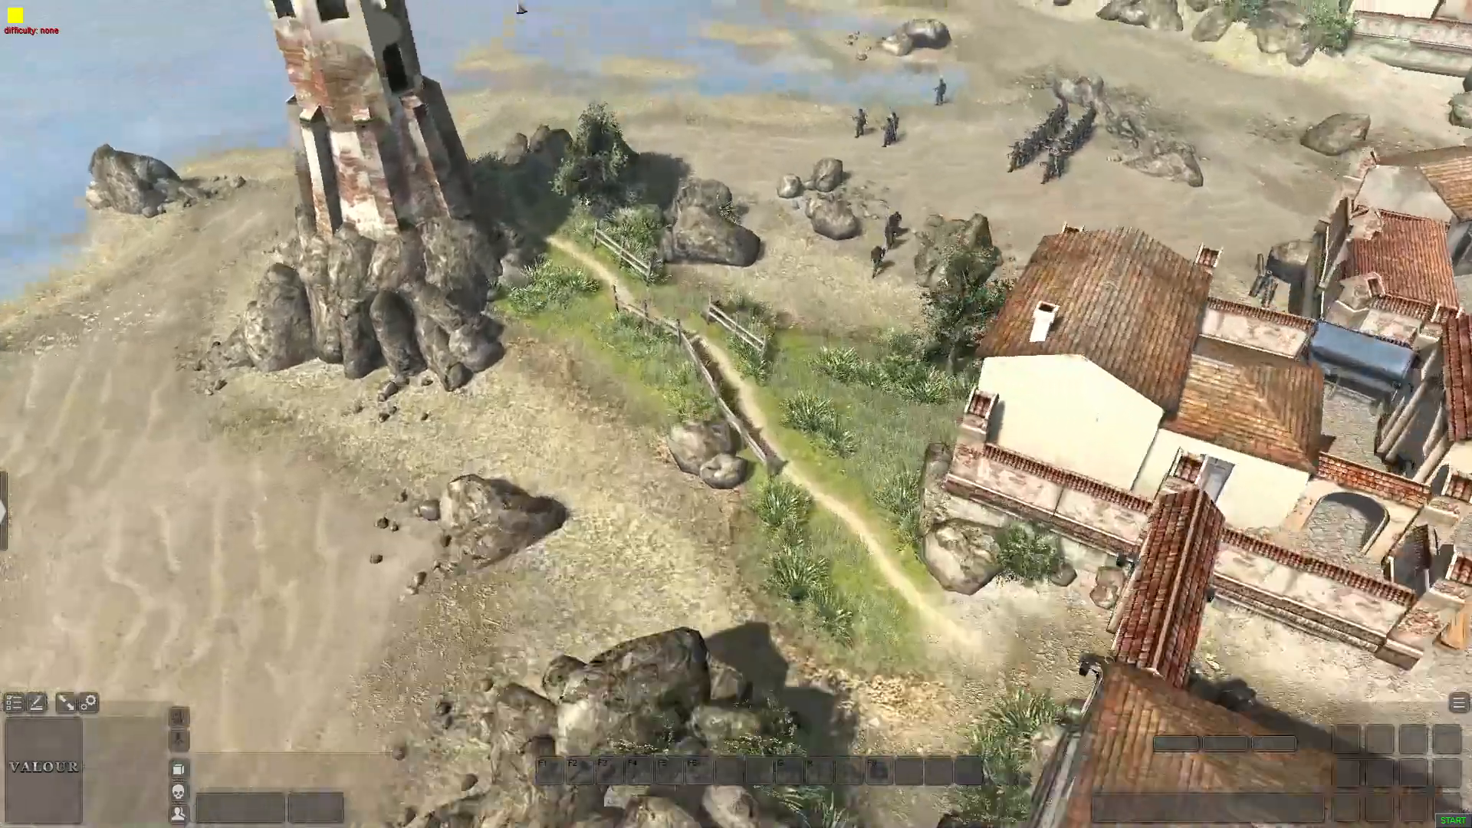
{"action": "middle_click_drag", "start_coordinate": [537, 386], "coordinate": [920, 386]}
{"action": "key", "text": "Up"}
{"action": "left_click_drag", "start_coordinate": [553, 377], "coordinate": [673, 453]}
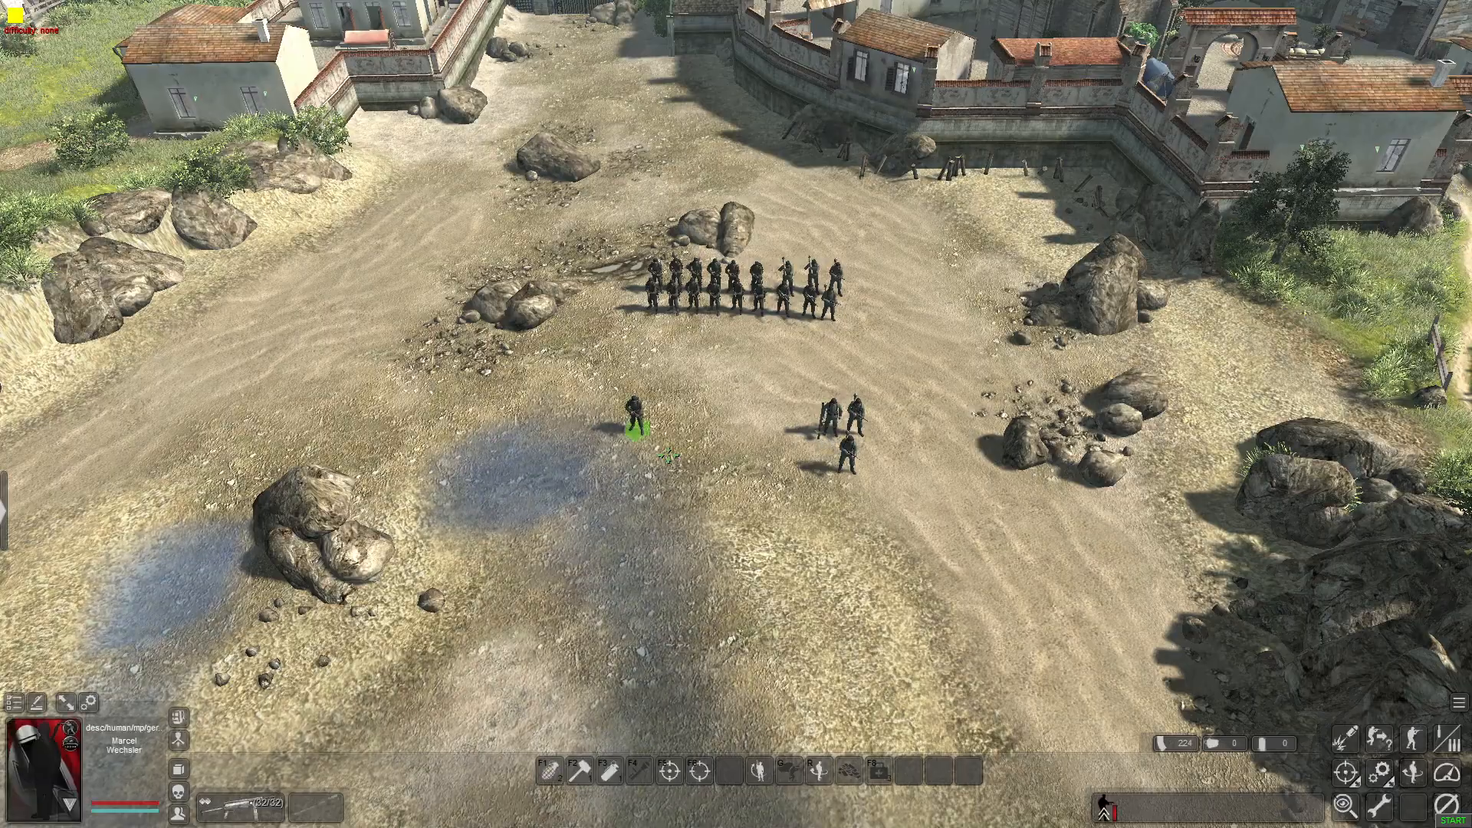
{"action": "key", "text": "Up"}
{"action": "middle_click_drag", "start_coordinate": [684, 333], "coordinate": [793, 366]}
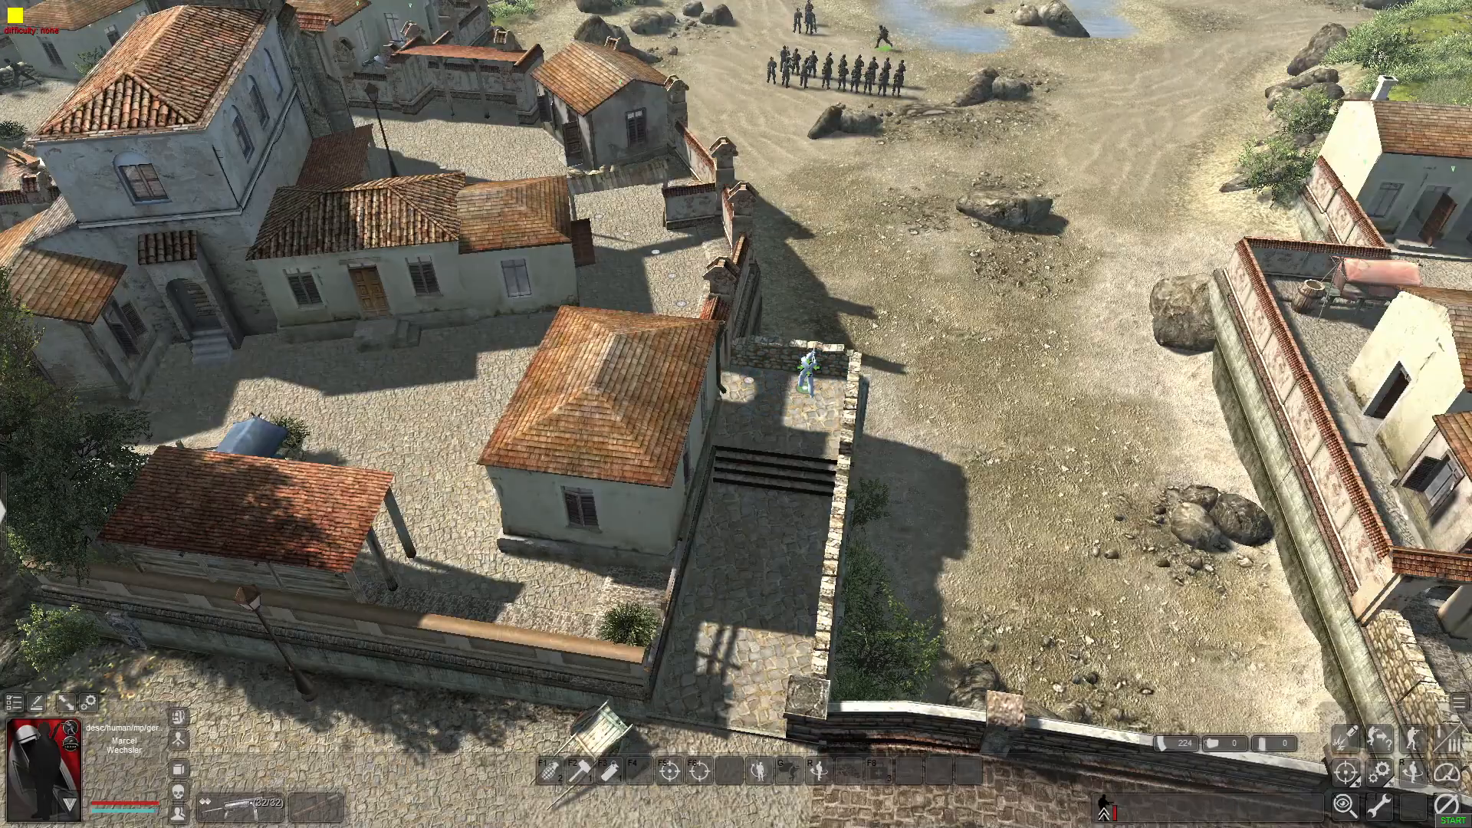
Direct a soldier with a rocket launcher to a window of the house facing the cobbled street near the bridge
{"action": "key", "text": "Up"}
{"action": "middle_click_drag", "start_coordinate": [588, 519], "coordinate": [484, 586]}
{"action": "key", "text": "Down"}
{"action": "key", "text": "Down"}
{"action": "key", "text": "Down"}
{"action": "key", "text": "Left"}
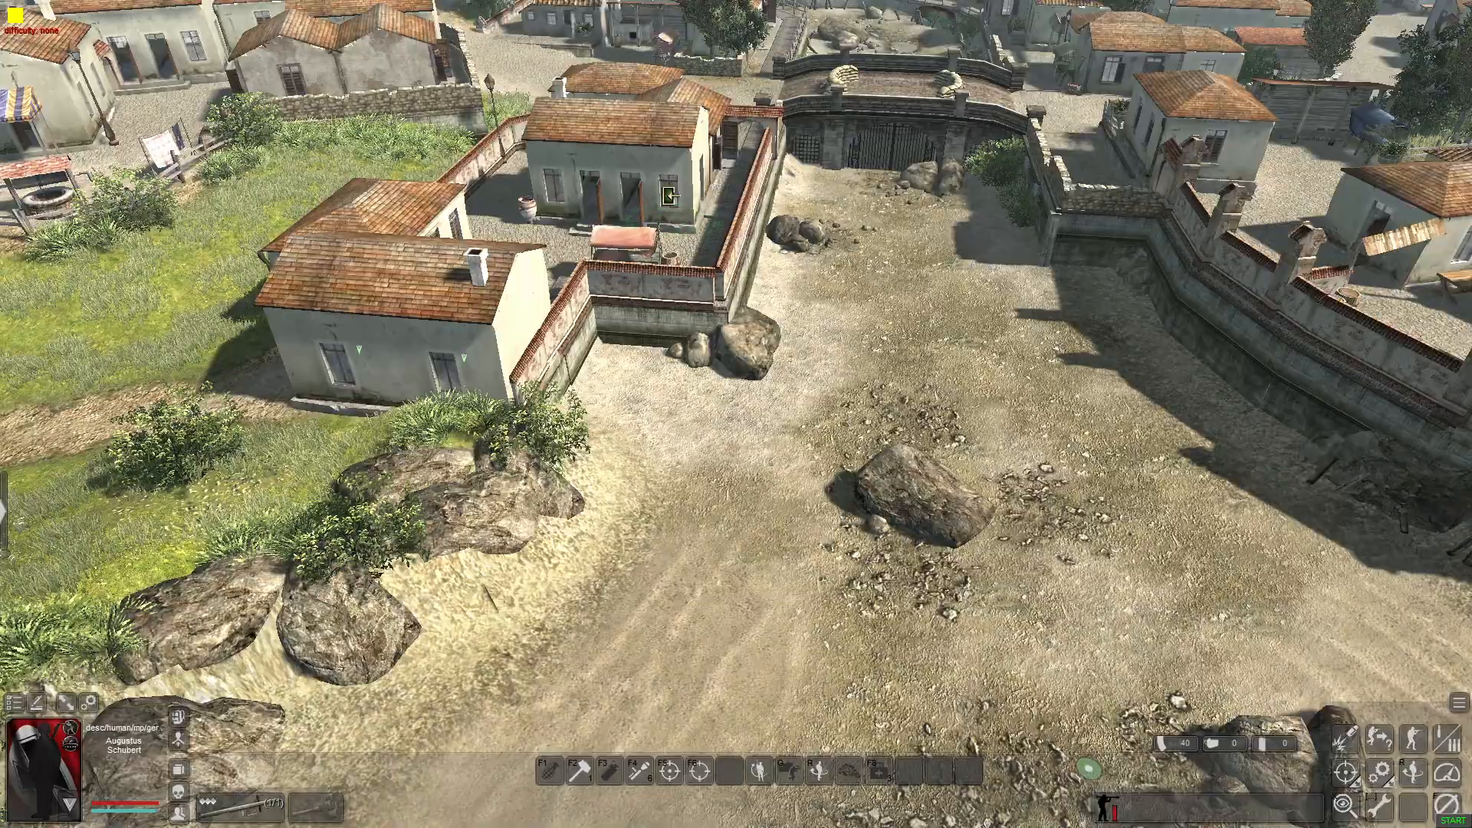
{"action": "middle_click_drag", "start_coordinate": [668, 196], "coordinate": [732, 444]}
{"action": "scroll", "coordinate": [661, 230], "scroll_direction": "up", "scroll_amount": 3}
{"action": "scroll", "coordinate": [648, 399], "scroll_direction": "down", "scroll_amount": 3}
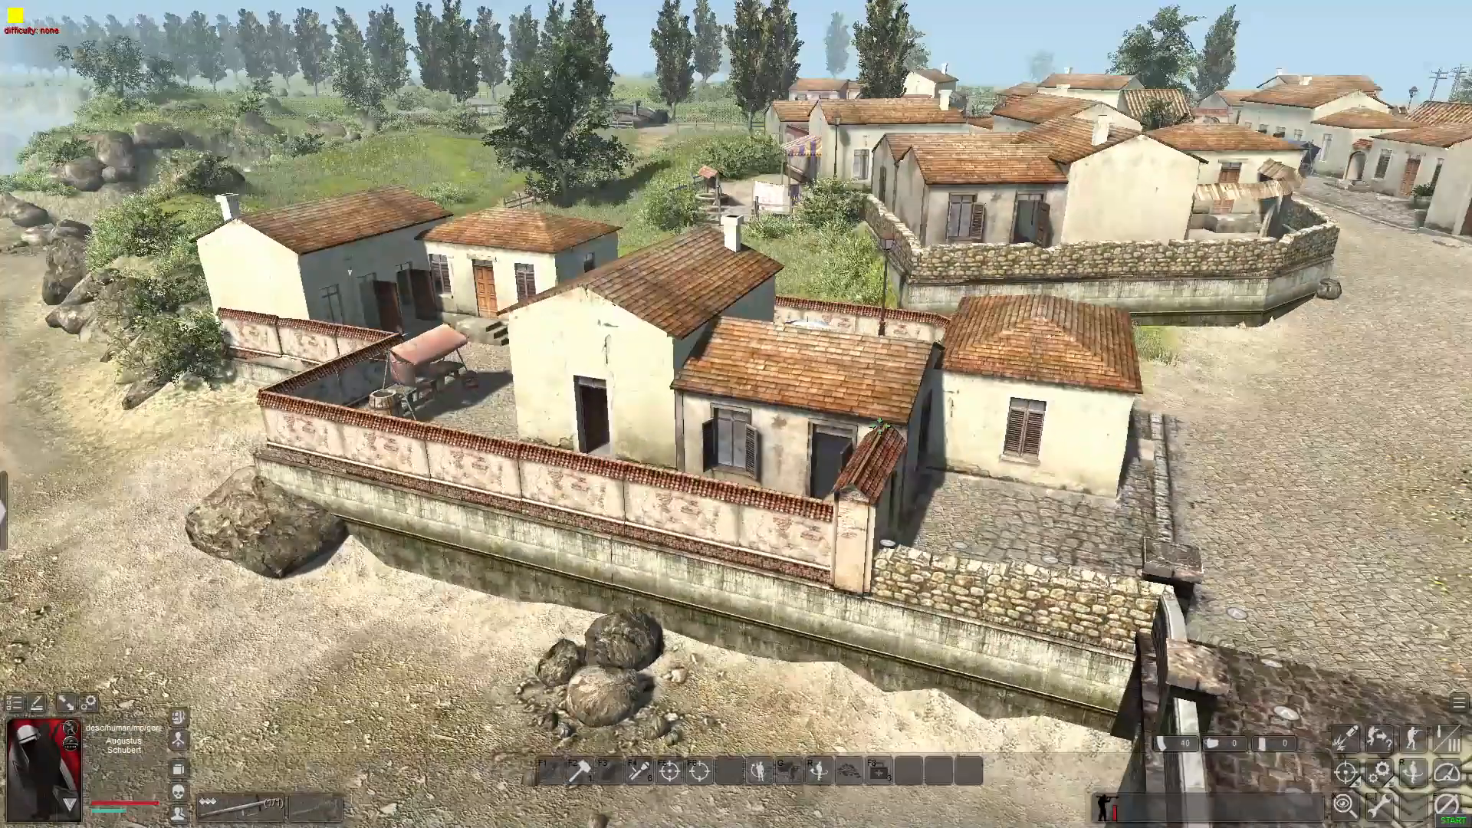
{"action": "middle_click_drag", "start_coordinate": [947, 503], "coordinate": [614, 516]}
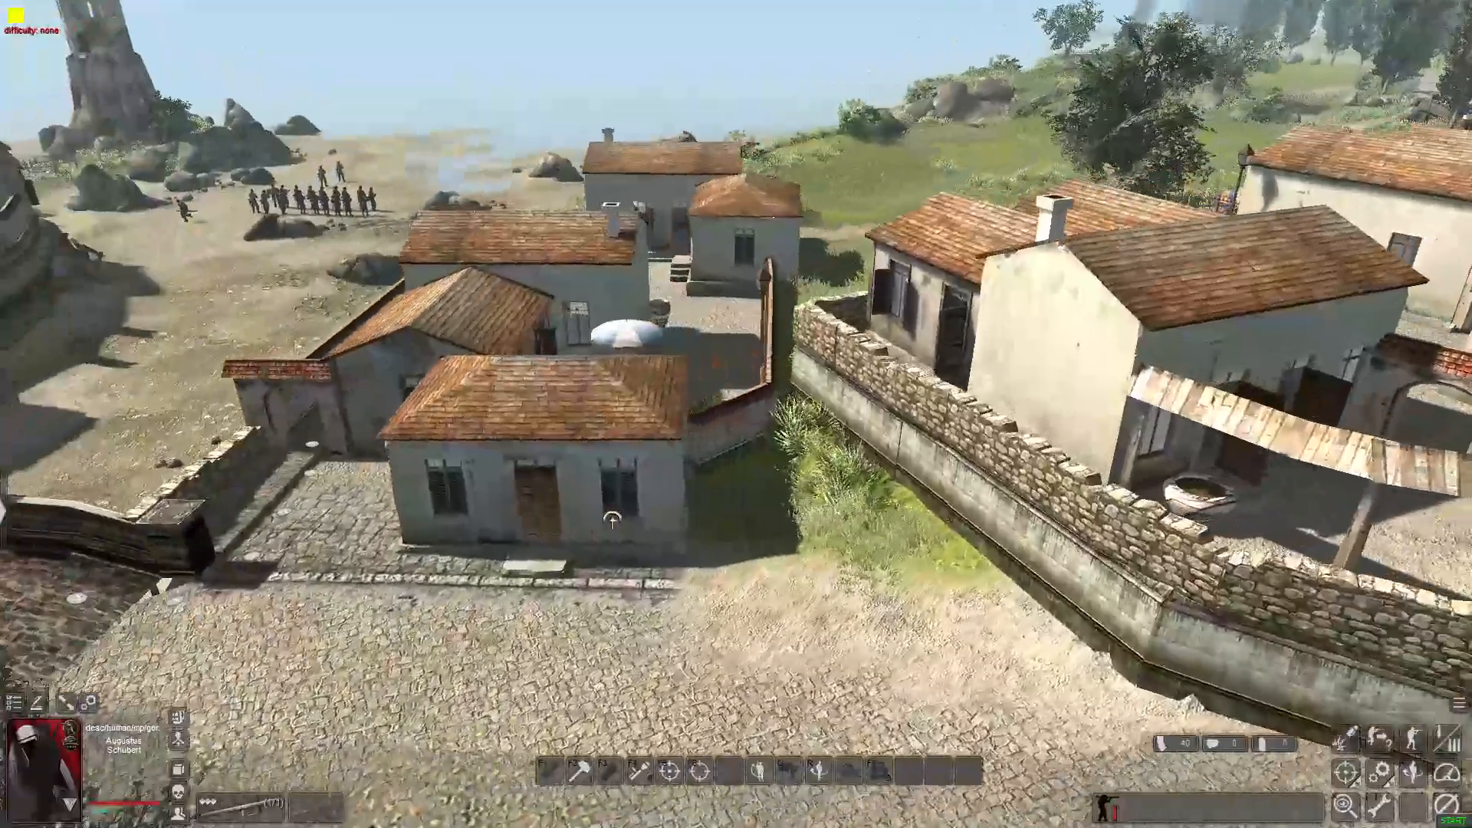
Send the remaining submachine gunner and nearby soldiers from the beach to positions around the stone terrace
{"action": "key", "text": "Left"}
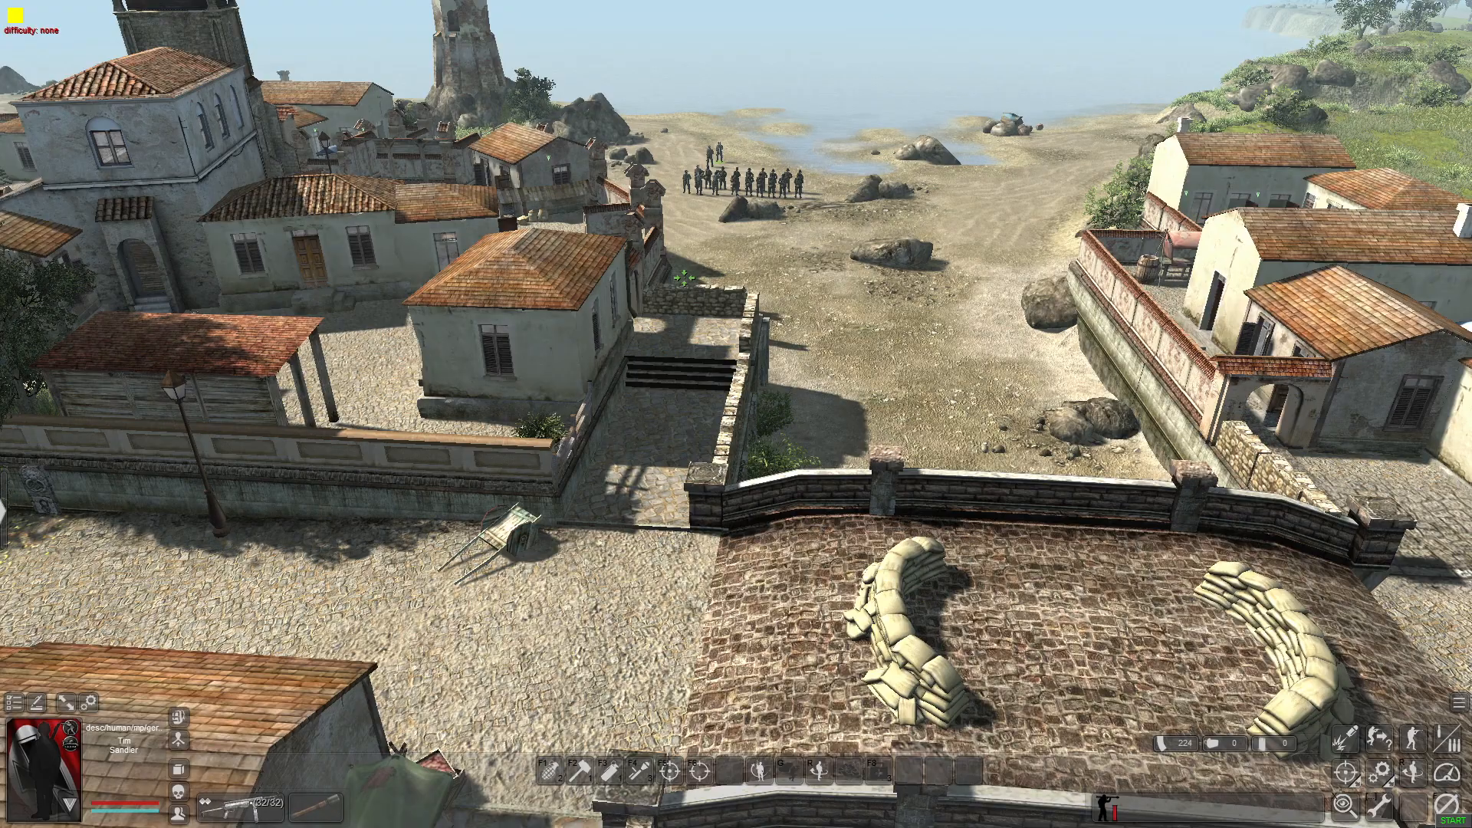
{"action": "left_click", "coordinate": [711, 315]}
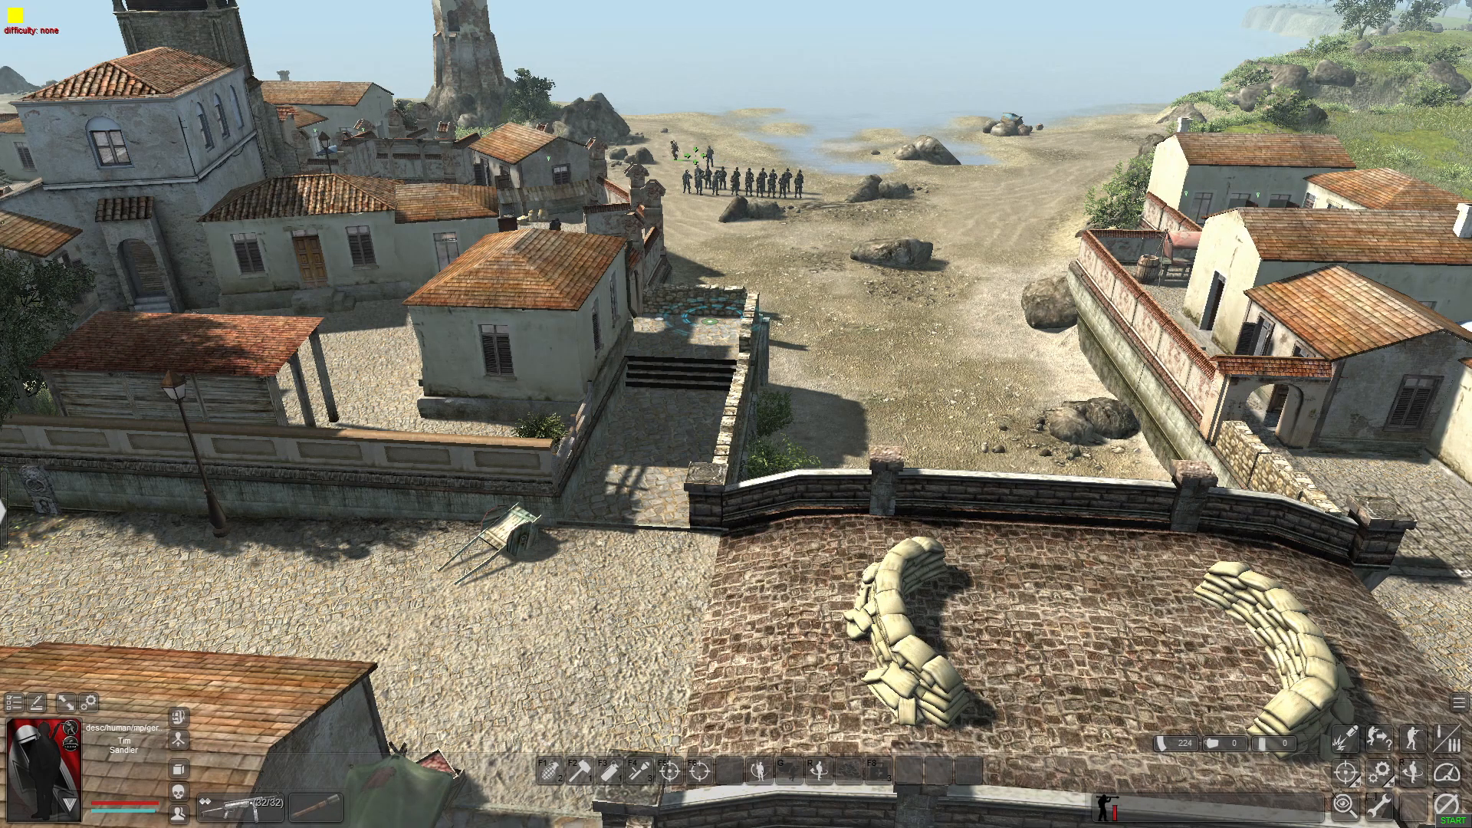
{"action": "left_click", "coordinate": [652, 150]}
{"action": "key", "text": "Left"}
{"action": "middle_click_drag", "start_coordinate": [654, 150], "coordinate": [497, 201]}
{"action": "scroll", "coordinate": [497, 200], "scroll_direction": "up", "scroll_amount": 2}
{"action": "left_click", "coordinate": [591, 143]}
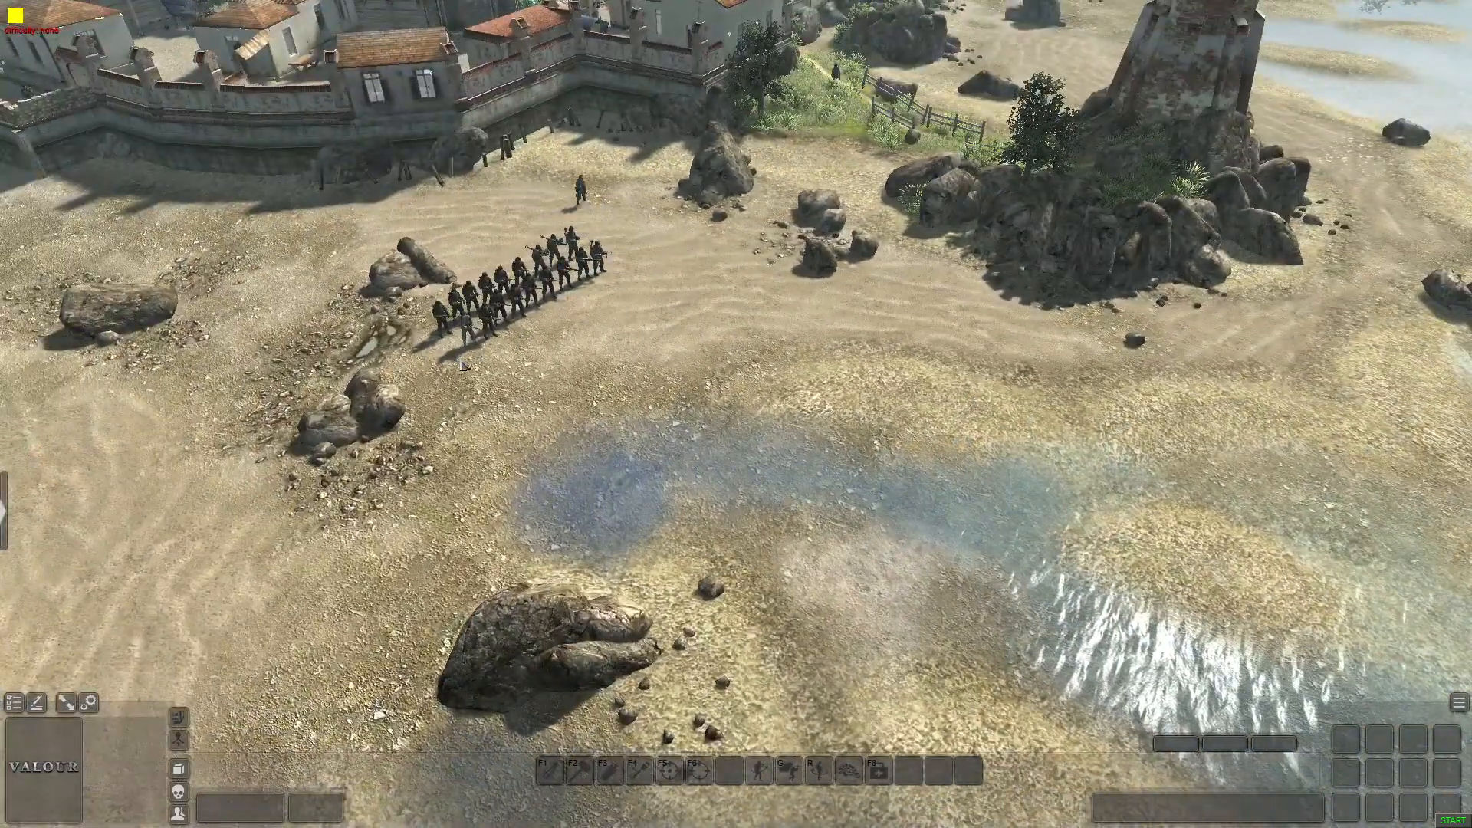
Return to the entity editor and paste another copy of the 18-man squad in front of the existing one
{"action": "key", "text": "ctrl+e"}
{"action": "key", "text": "ctrl+v"}
{"action": "left_click", "coordinate": [769, 390]}
{"action": "middle_click_drag", "start_coordinate": [768, 390], "coordinate": [726, 502]}
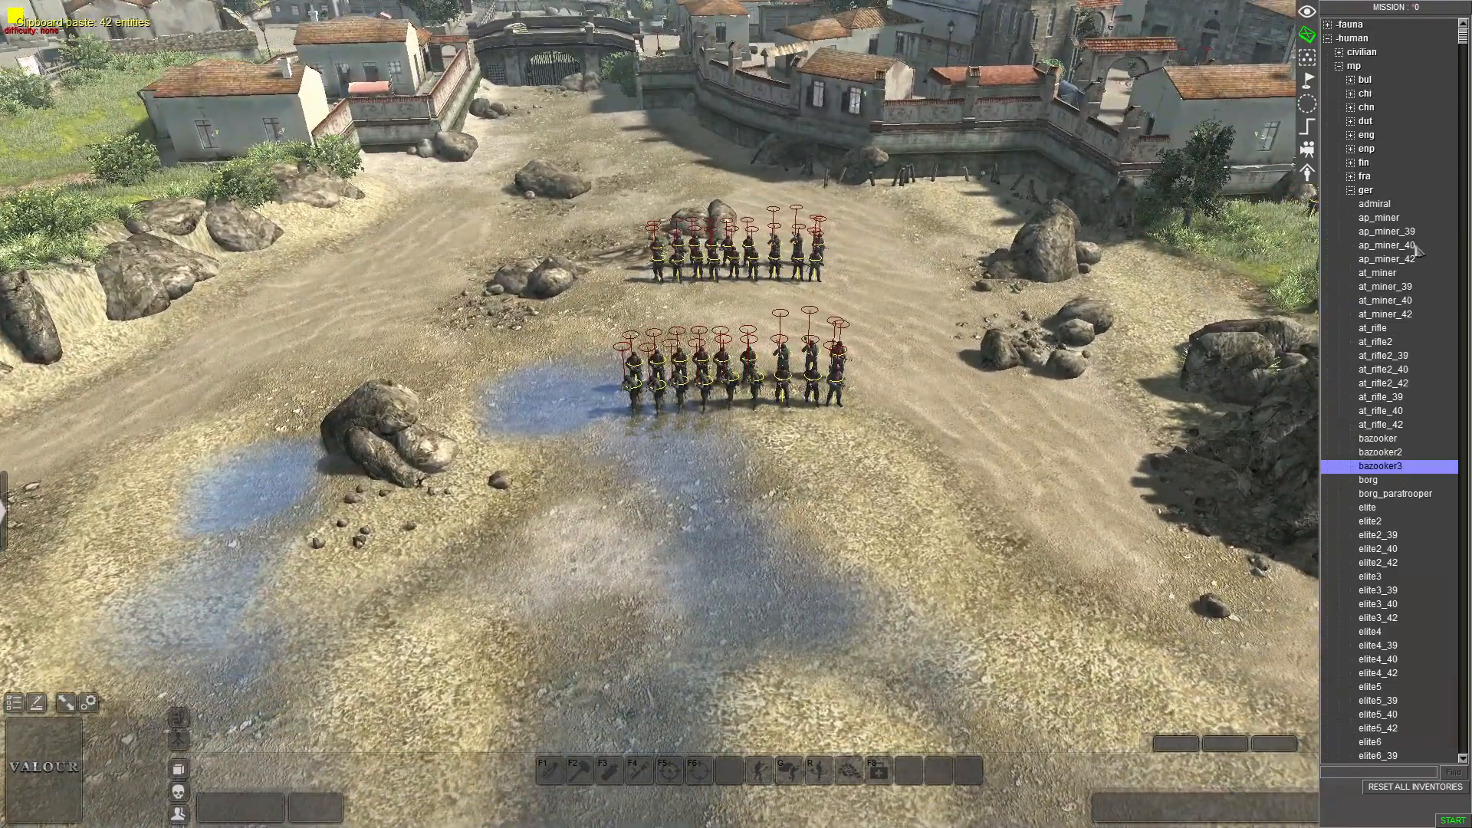
Collapse the ger unit list, check the bul units among the mp nations, and leave the entity editor
{"action": "left_click", "coordinate": [1351, 192]}
{"action": "left_click", "coordinate": [1350, 80]}
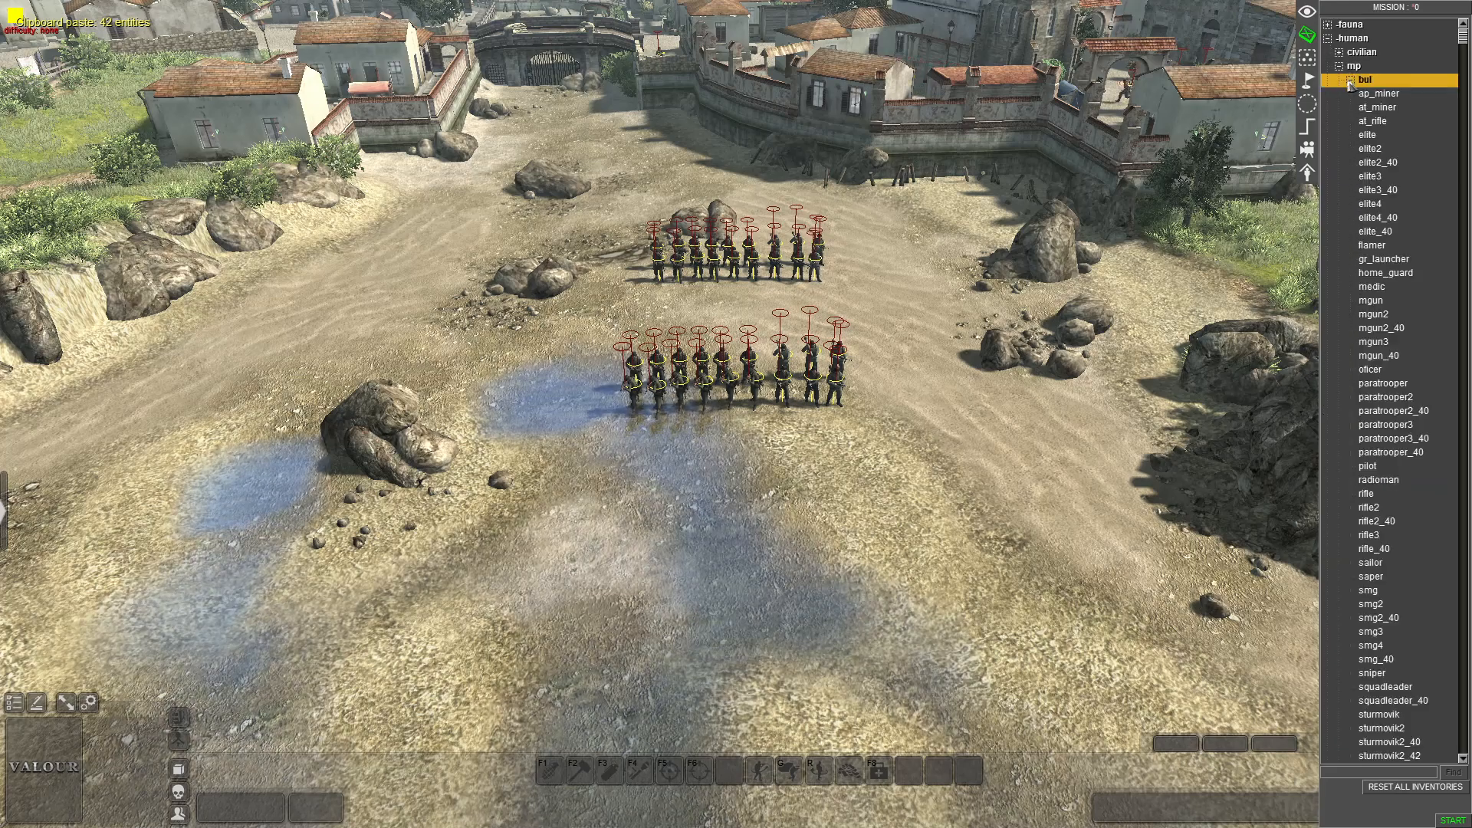
{"action": "left_click", "coordinate": [1339, 67]}
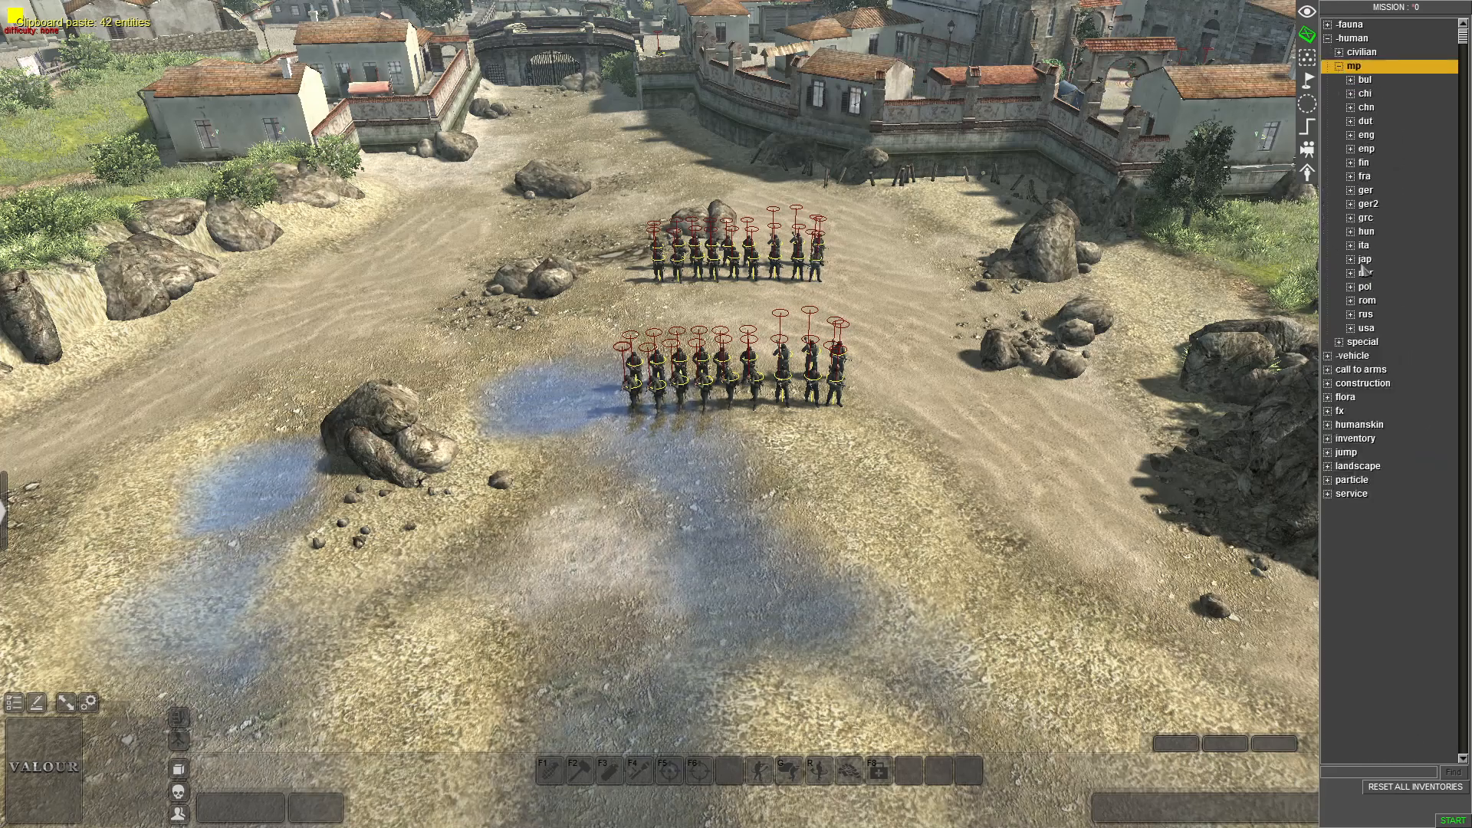
{"action": "scroll", "coordinate": [748, 589], "scroll_direction": "up", "scroll_amount": 2}
{"action": "key", "text": "F1"}
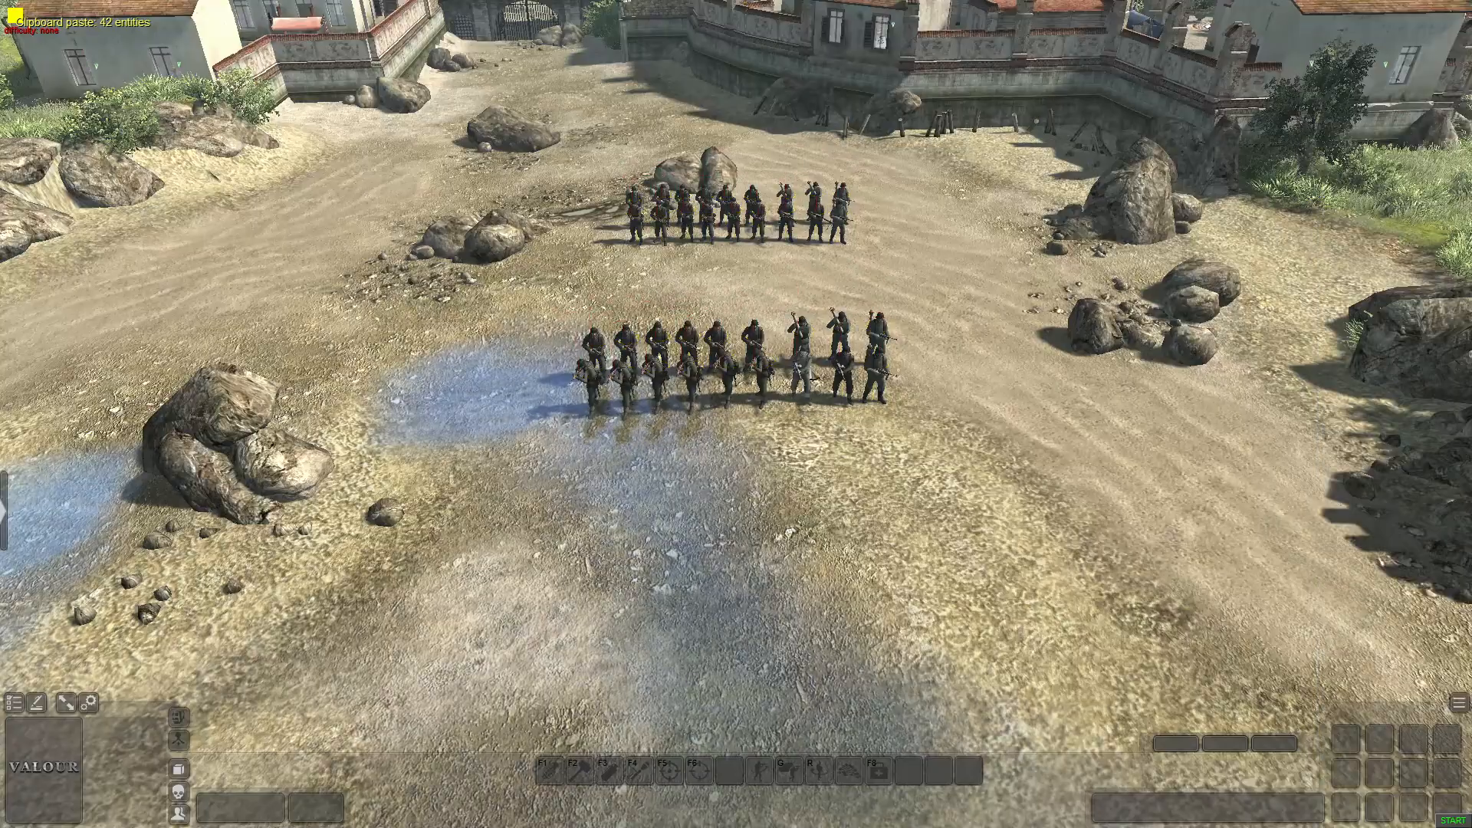
Select a soldier on the beach and examine the coastline, the round tower, the town walls and the sandbag emplacement on the grassy hill
{"action": "left_click", "coordinate": [797, 387]}
{"action": "scroll", "coordinate": [813, 385], "scroll_direction": "down", "scroll_amount": 3}
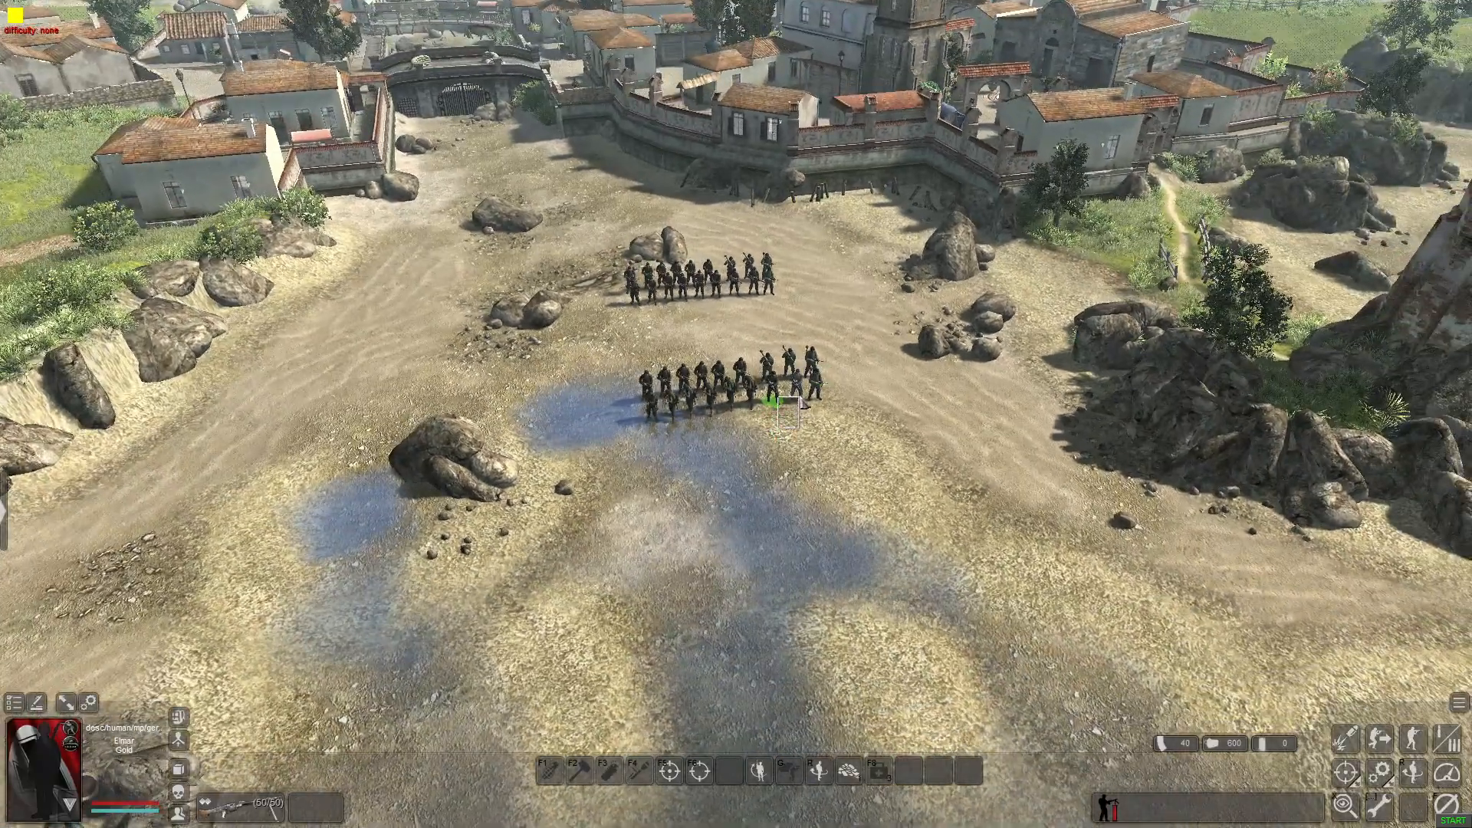
{"action": "key", "text": "Up"}
{"action": "key", "text": "Right"}
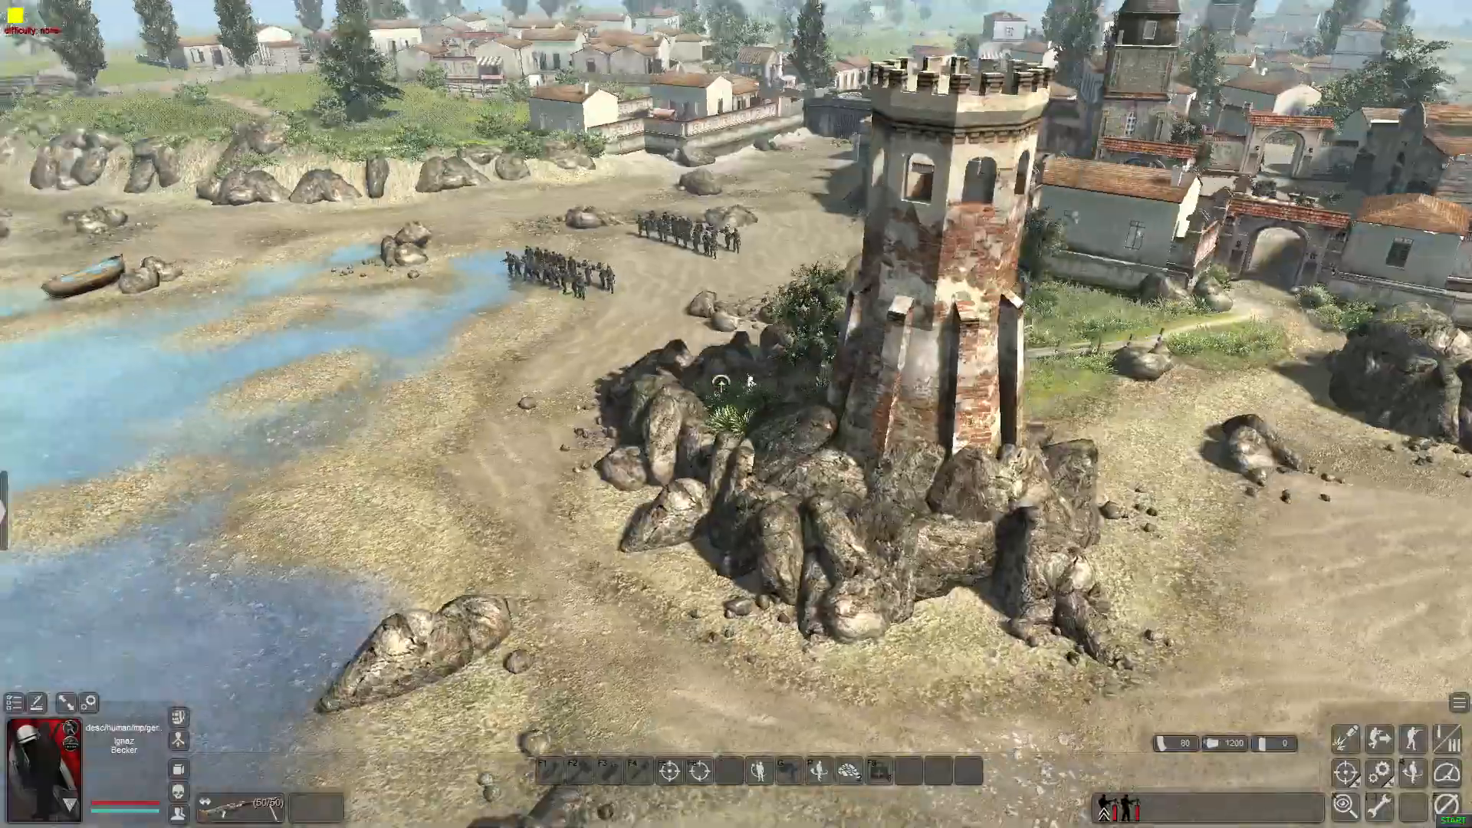
{"action": "key", "text": "Up"}
{"action": "key", "text": "Left"}
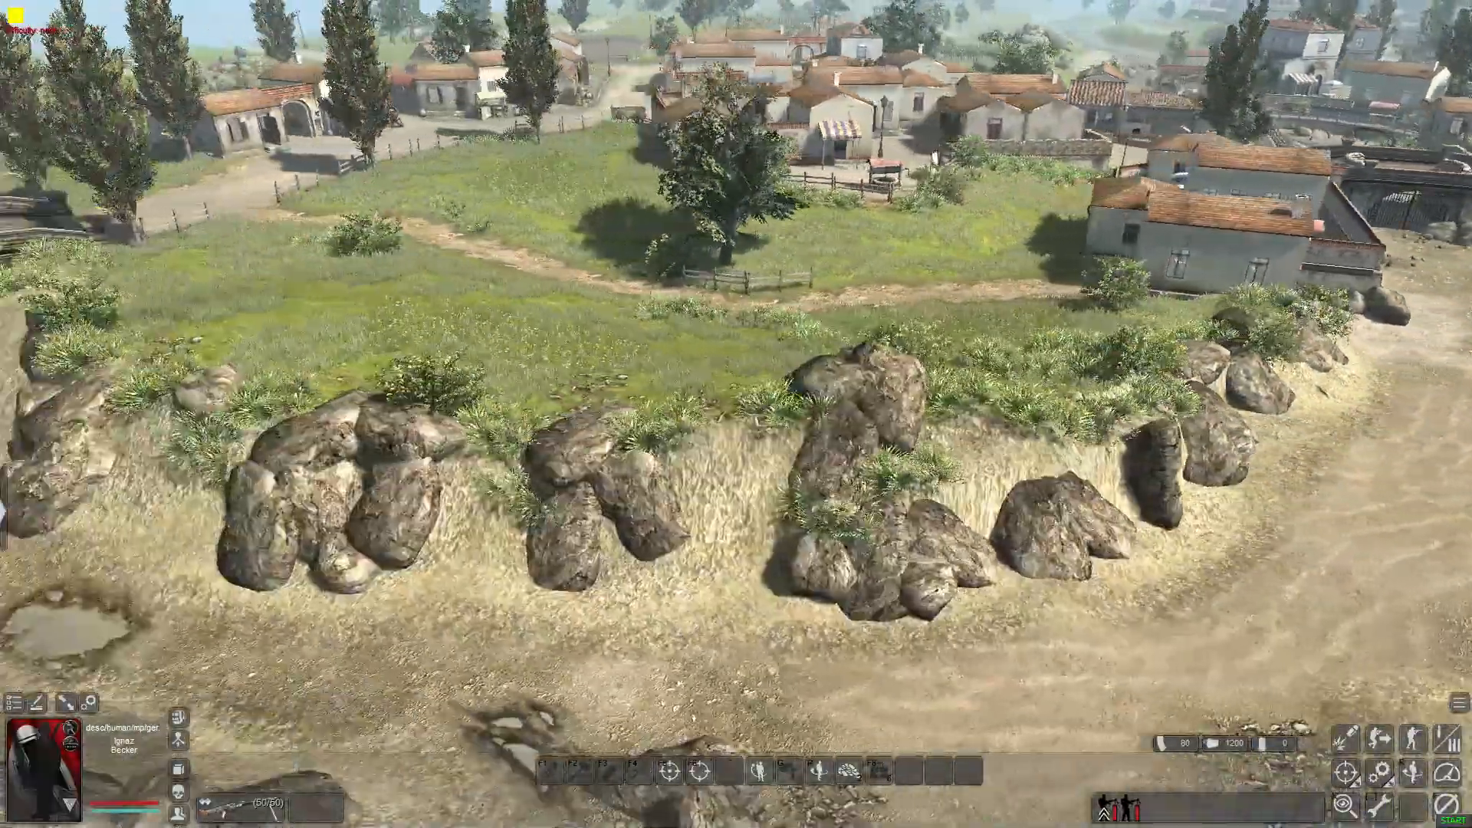
{"action": "key", "text": "Down"}
{"action": "key", "text": "Right"}
{"action": "key", "text": "Up"}
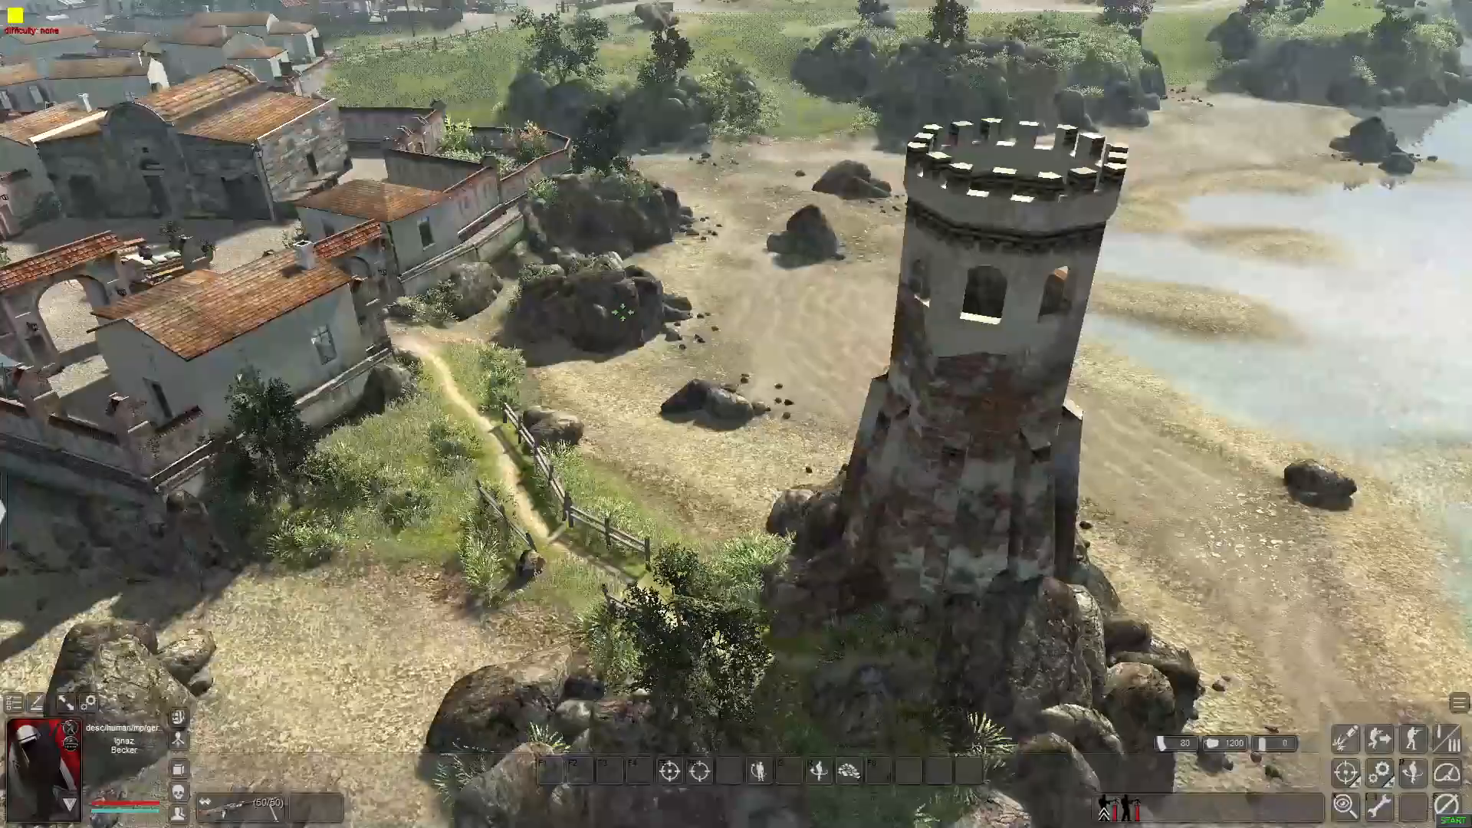
{"action": "key", "text": "Up"}
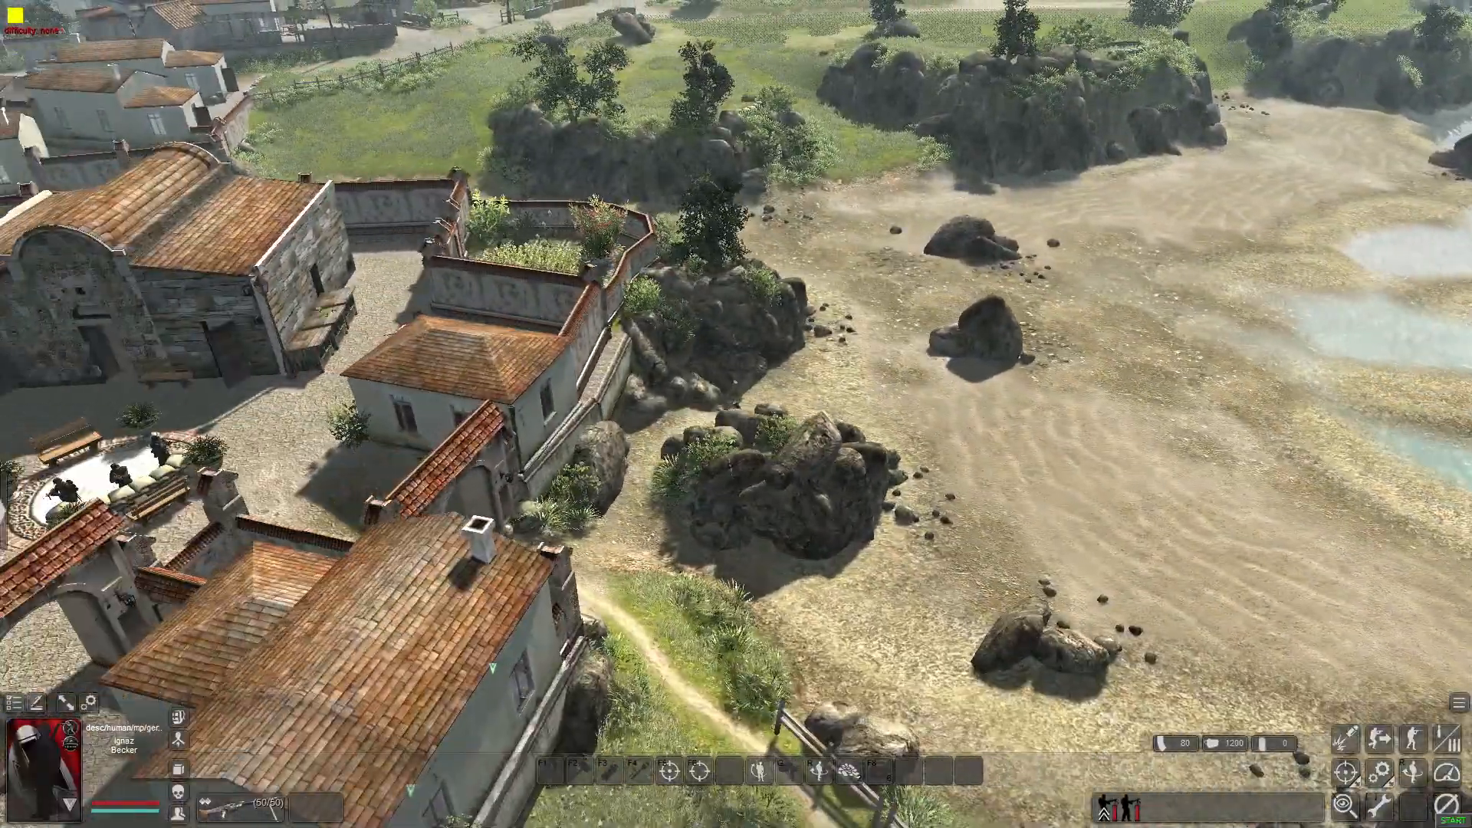
{"action": "key", "text": "Up"}
{"action": "key", "text": "Right"}
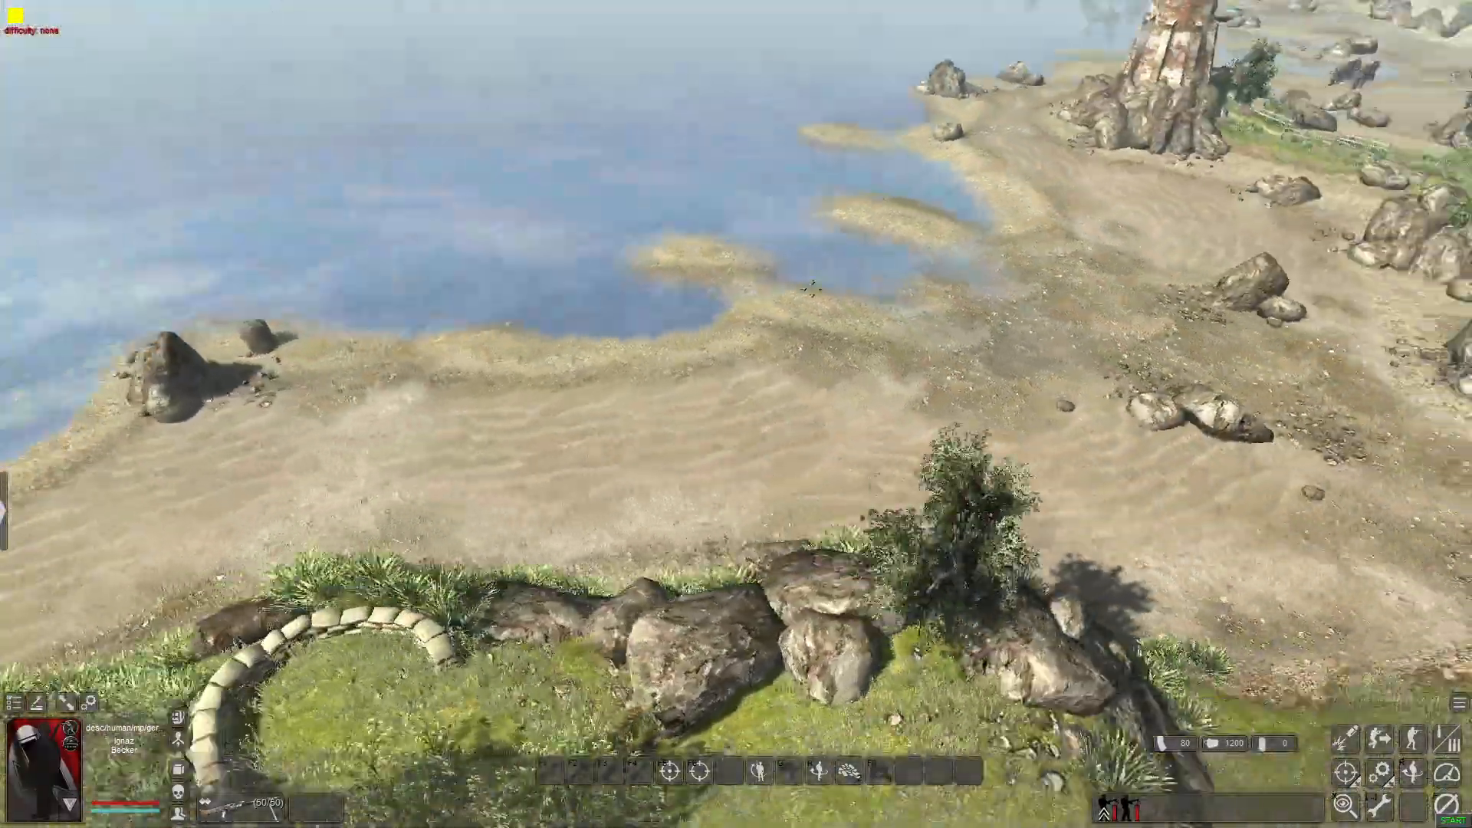
{"action": "middle_click_drag", "start_coordinate": [812, 288], "coordinate": [647, 718]}
{"action": "scroll", "coordinate": [736, 414], "scroll_direction": "up", "scroll_amount": 3}
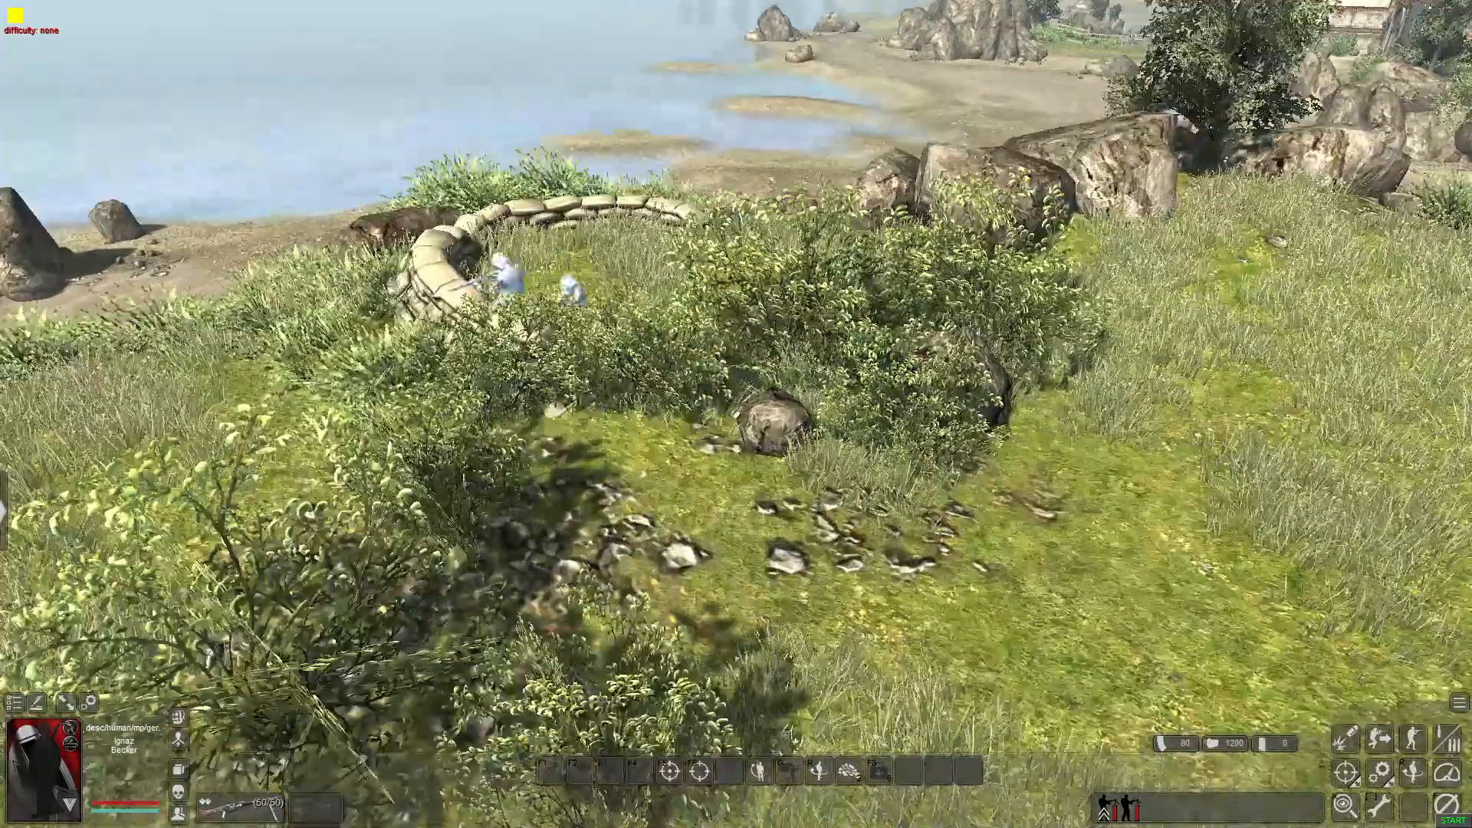
{"action": "middle_click_drag", "start_coordinate": [578, 239], "coordinate": [794, 381]}
{"action": "middle_click_drag", "start_coordinate": [964, 365], "coordinate": [690, 230]}
Copy eight soldiers from the beach and paste them on the grassy hill behind the sandbag emplacement
{"action": "scroll", "coordinate": [1045, 454], "scroll_direction": "down", "scroll_amount": 5}
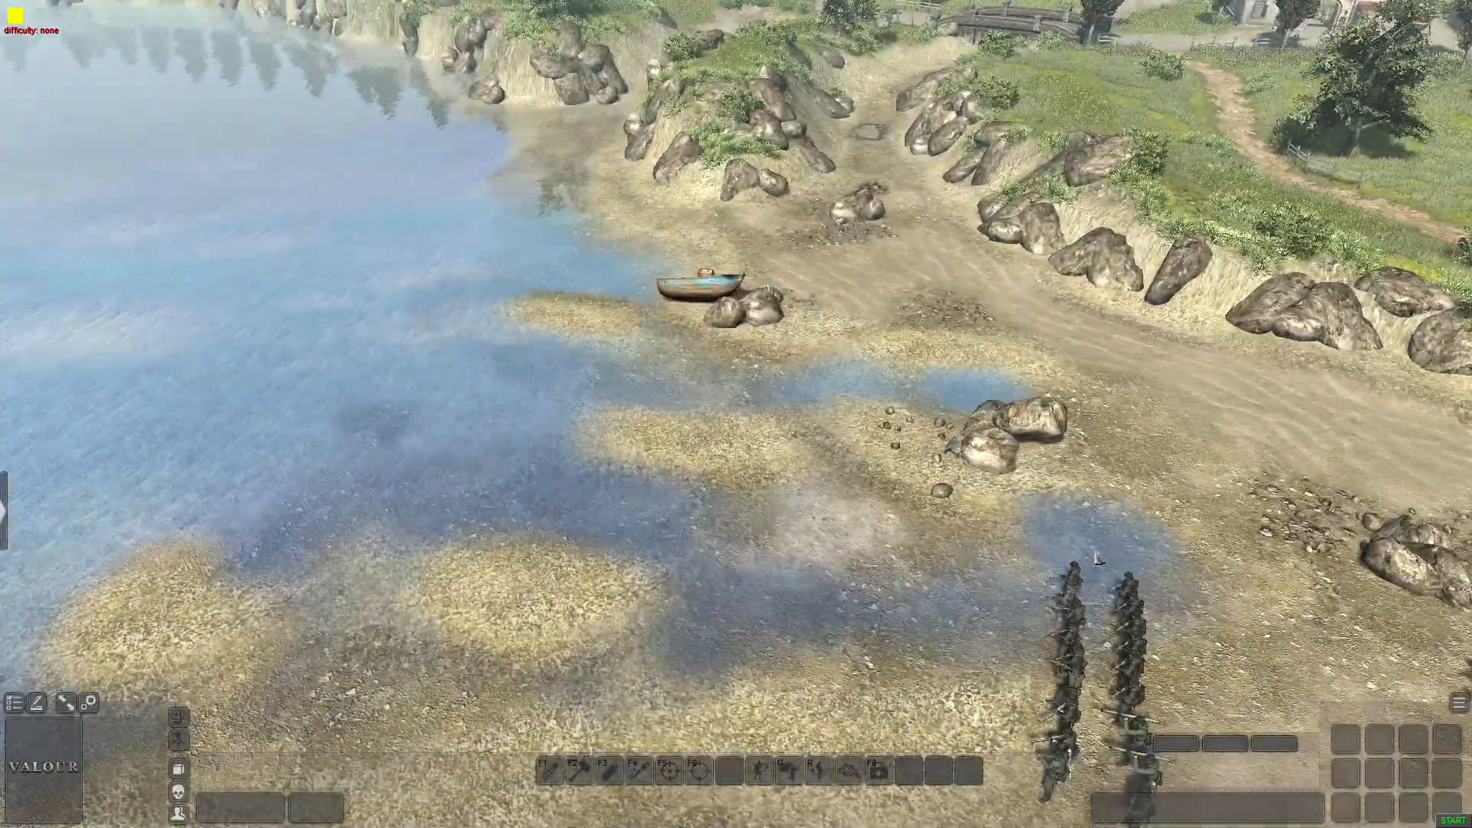
{"action": "middle_click_drag", "start_coordinate": [1094, 558], "coordinate": [1024, 475]}
{"action": "key", "text": "ctrl+c"}
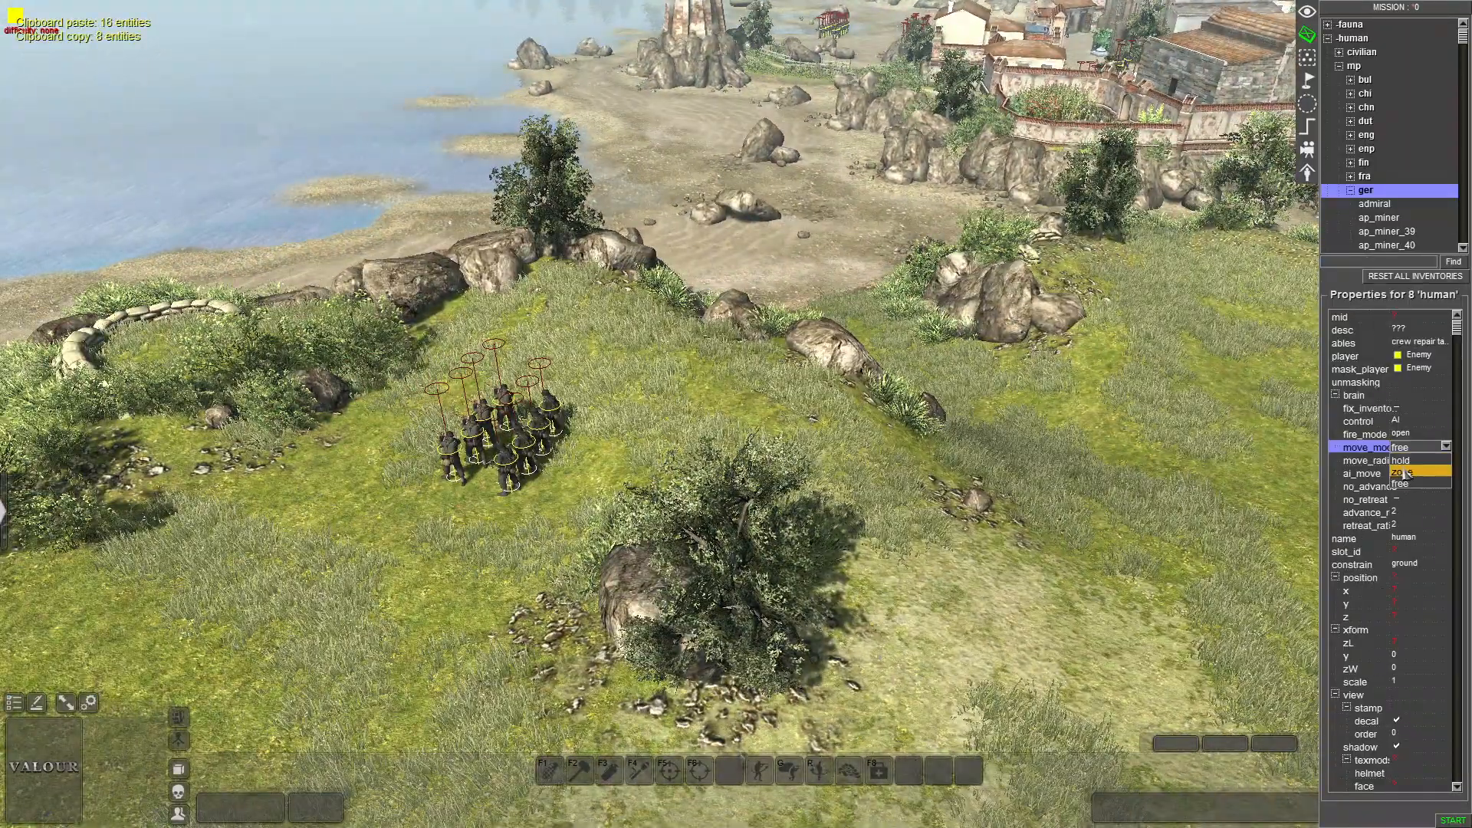
Set the move mode to zone for the eight hill soldiers and for both 18-man squads on the beach
{"action": "left_click", "coordinate": [1425, 472]}
{"action": "left_click", "coordinate": [1226, 384]}
{"action": "middle_click_drag", "start_coordinate": [1104, 115], "coordinate": [1150, 284]}
{"action": "left_click_drag", "start_coordinate": [1150, 285], "coordinate": [1323, 401]}
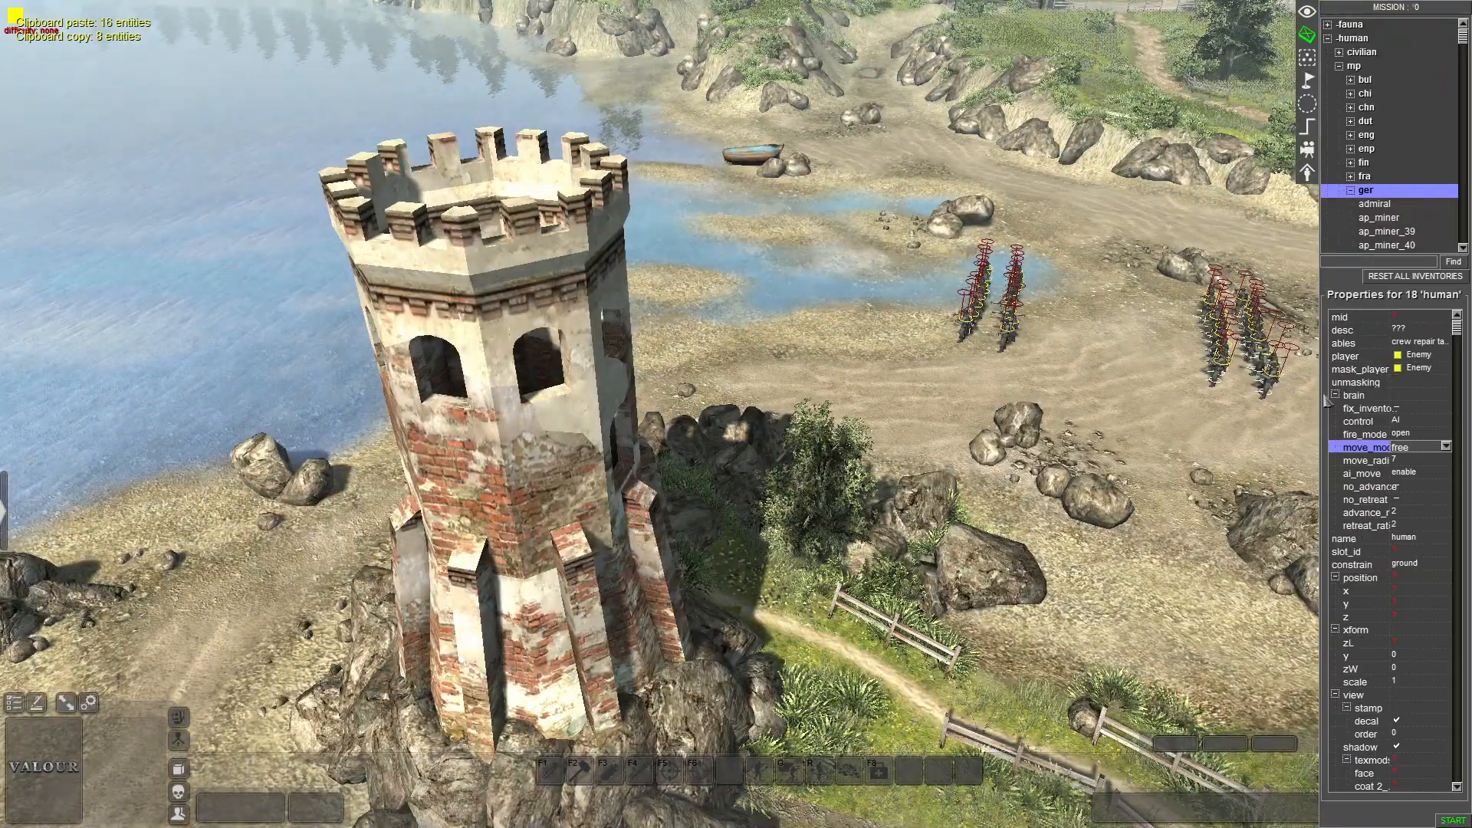
{"action": "left_click", "coordinate": [1413, 447]}
{"action": "left_click", "coordinate": [1425, 472]}
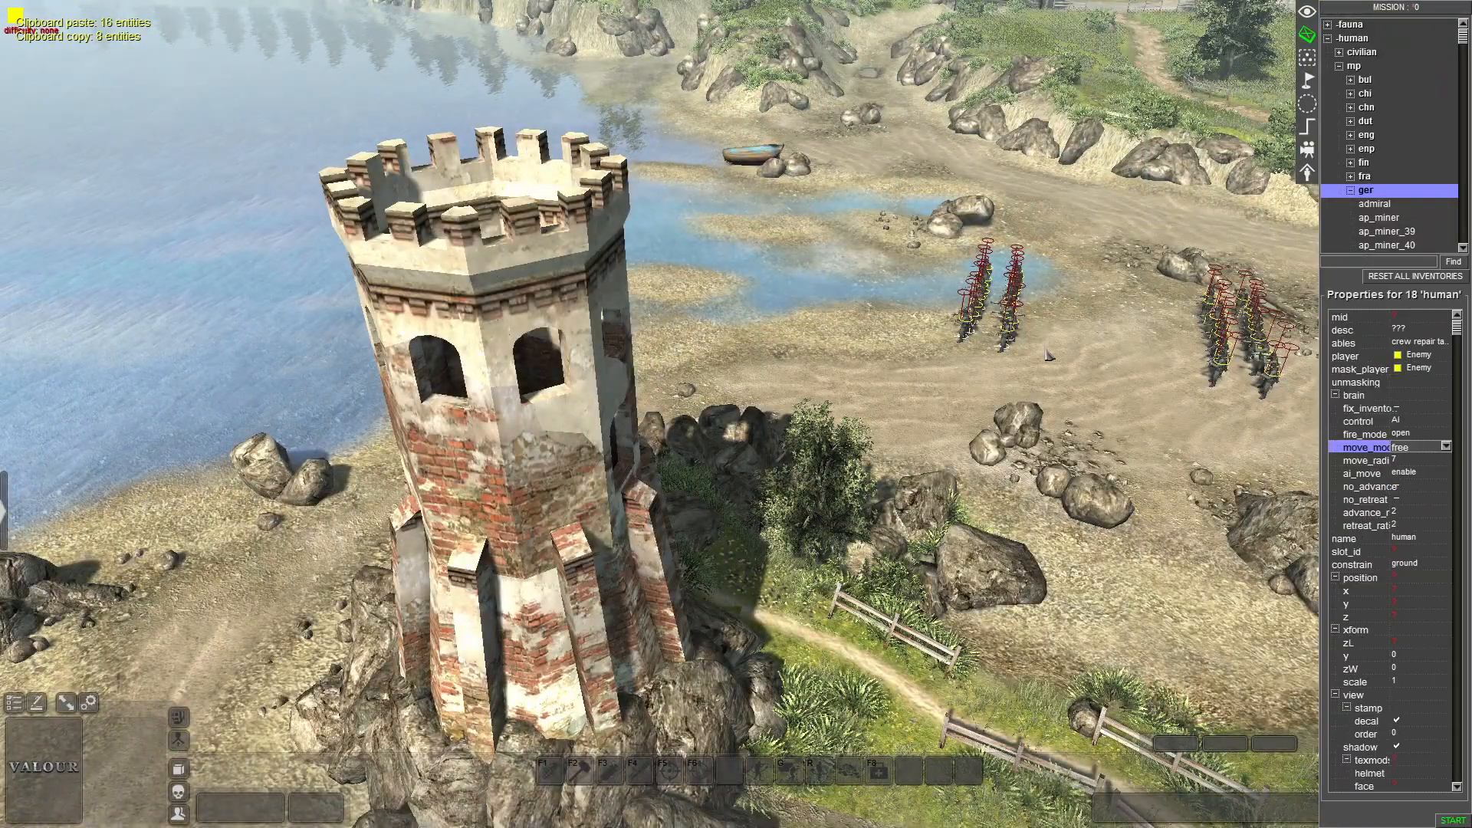
{"action": "left_click", "coordinate": [1403, 472]}
{"action": "left_click", "coordinate": [1288, 479]}
Collapse the human units, browse the vehicle cannons and choose mg42_lafette from the mg34_lafette group
{"action": "middle_click_drag", "start_coordinate": [1288, 480], "coordinate": [1227, 291]}
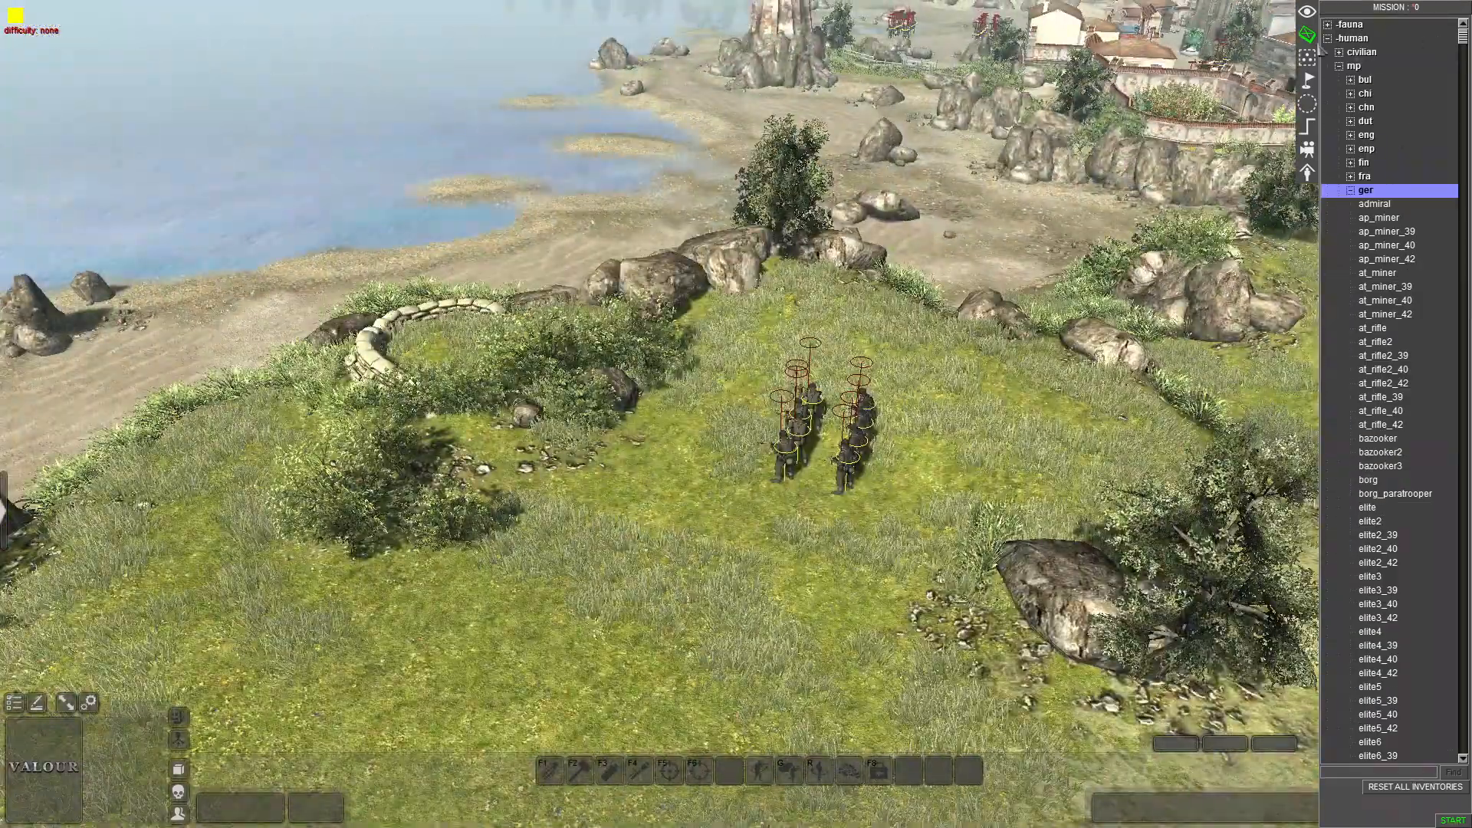
{"action": "left_click", "coordinate": [1328, 38]}
{"action": "left_click", "coordinate": [1327, 52]}
{"action": "double_click", "coordinate": [1352, 108]}
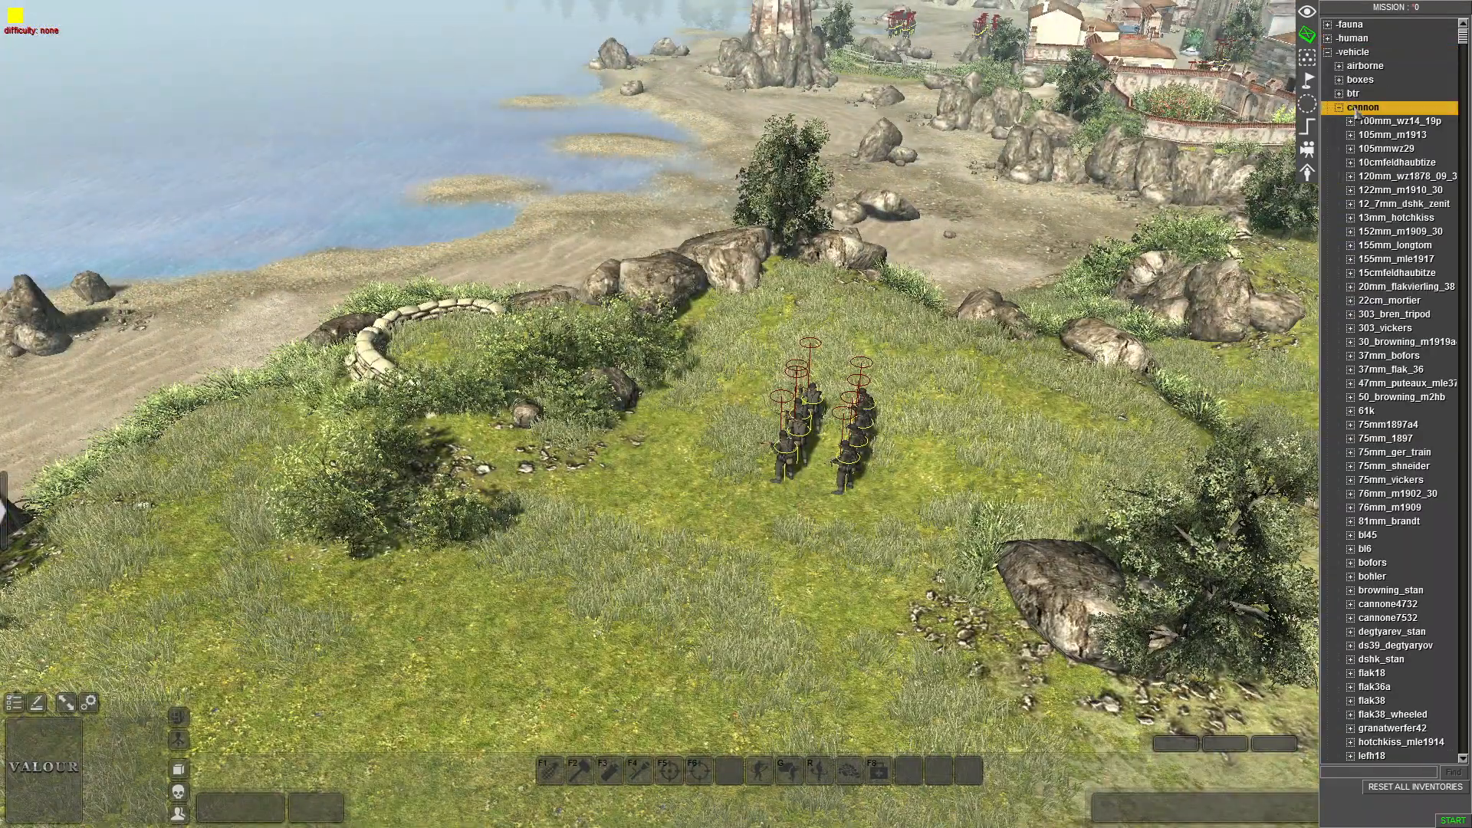
{"action": "scroll", "coordinate": [1389, 452], "scroll_direction": "down", "scroll_amount": 12}
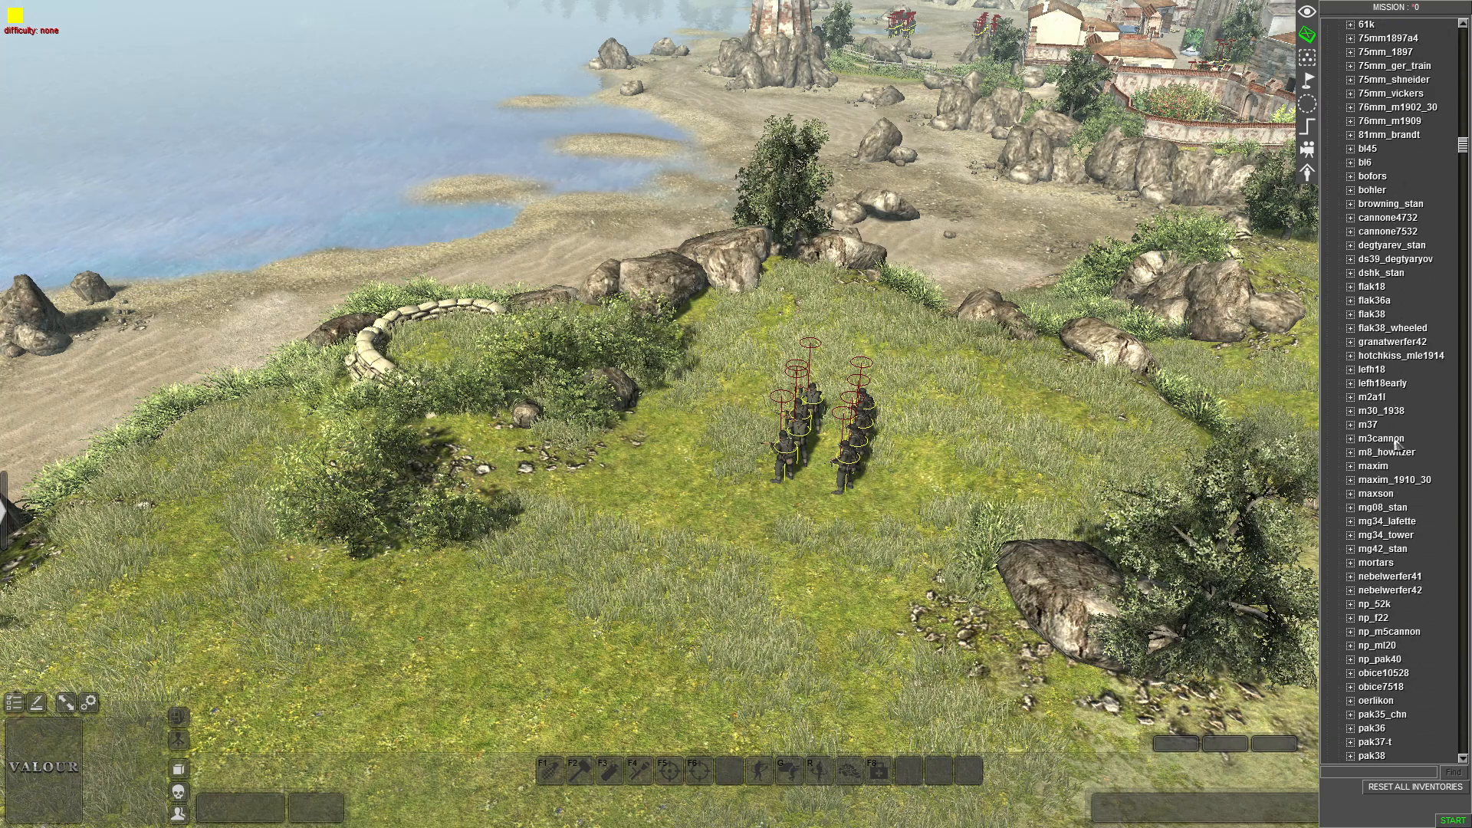
{"action": "scroll", "coordinate": [1390, 453], "scroll_direction": "down", "scroll_amount": 10}
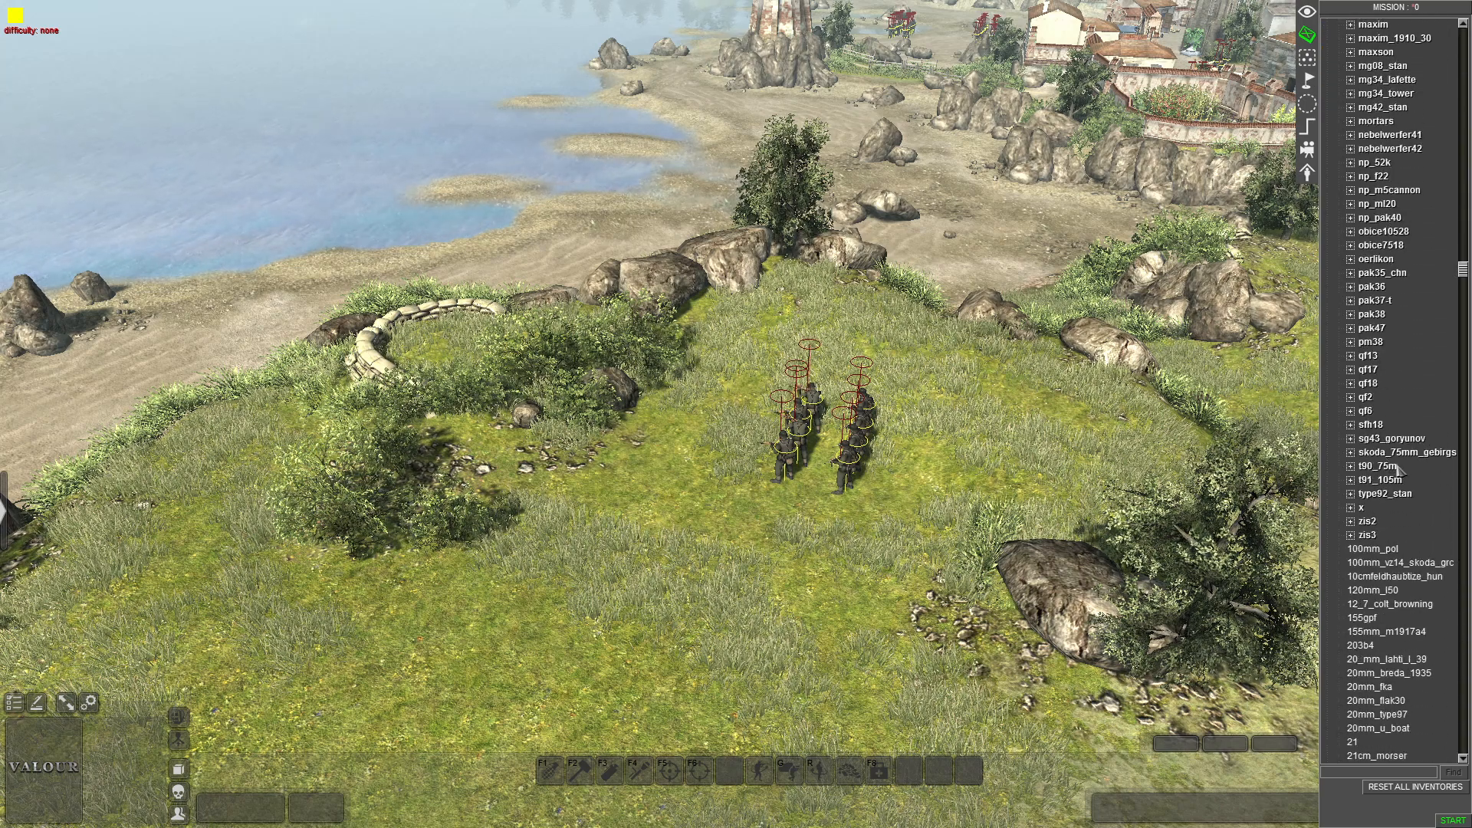
{"action": "scroll", "coordinate": [1378, 429], "scroll_direction": "up", "scroll_amount": 2}
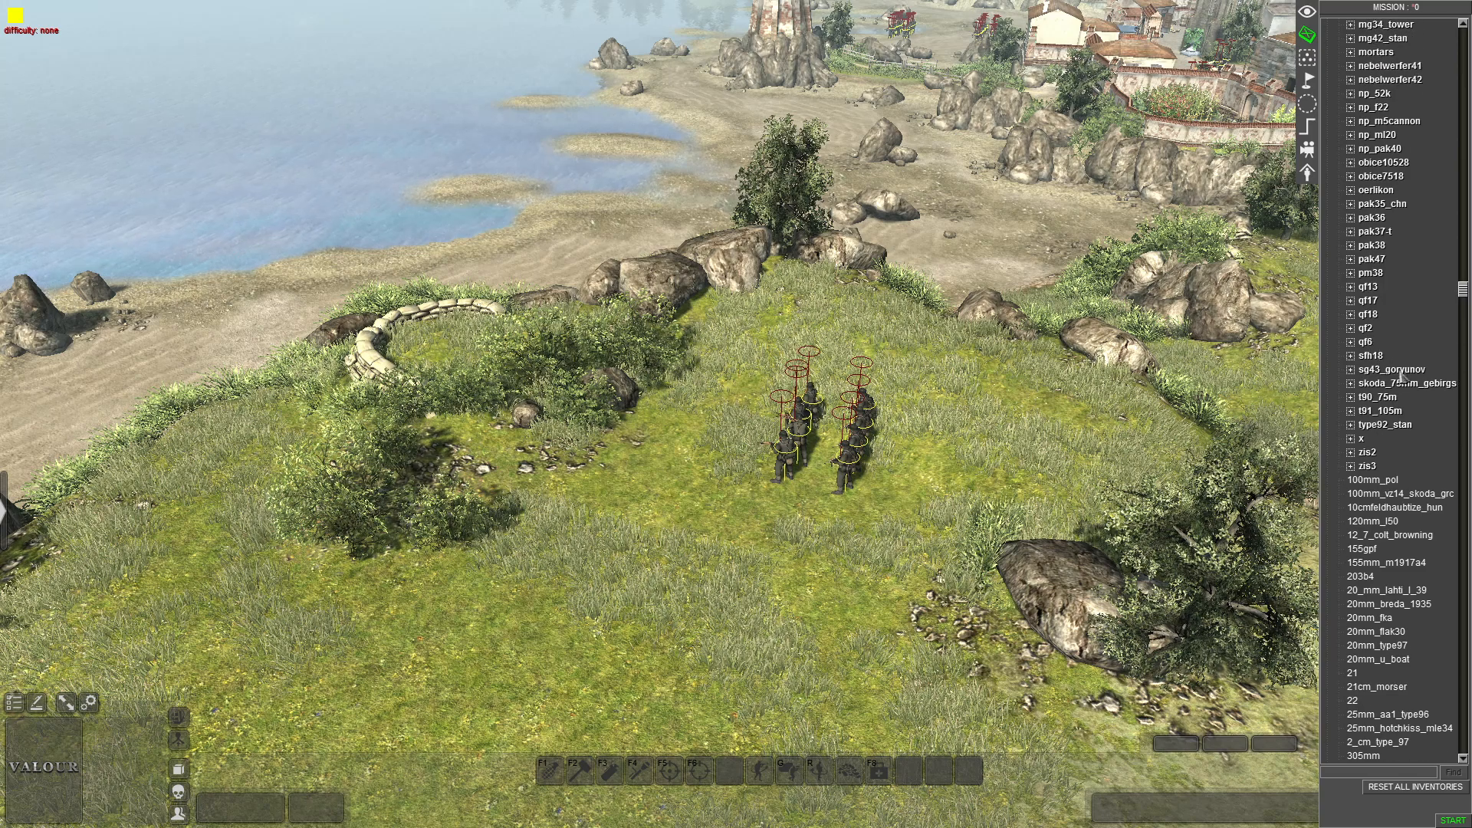
{"action": "scroll", "coordinate": [1381, 322], "scroll_direction": "up", "scroll_amount": 5}
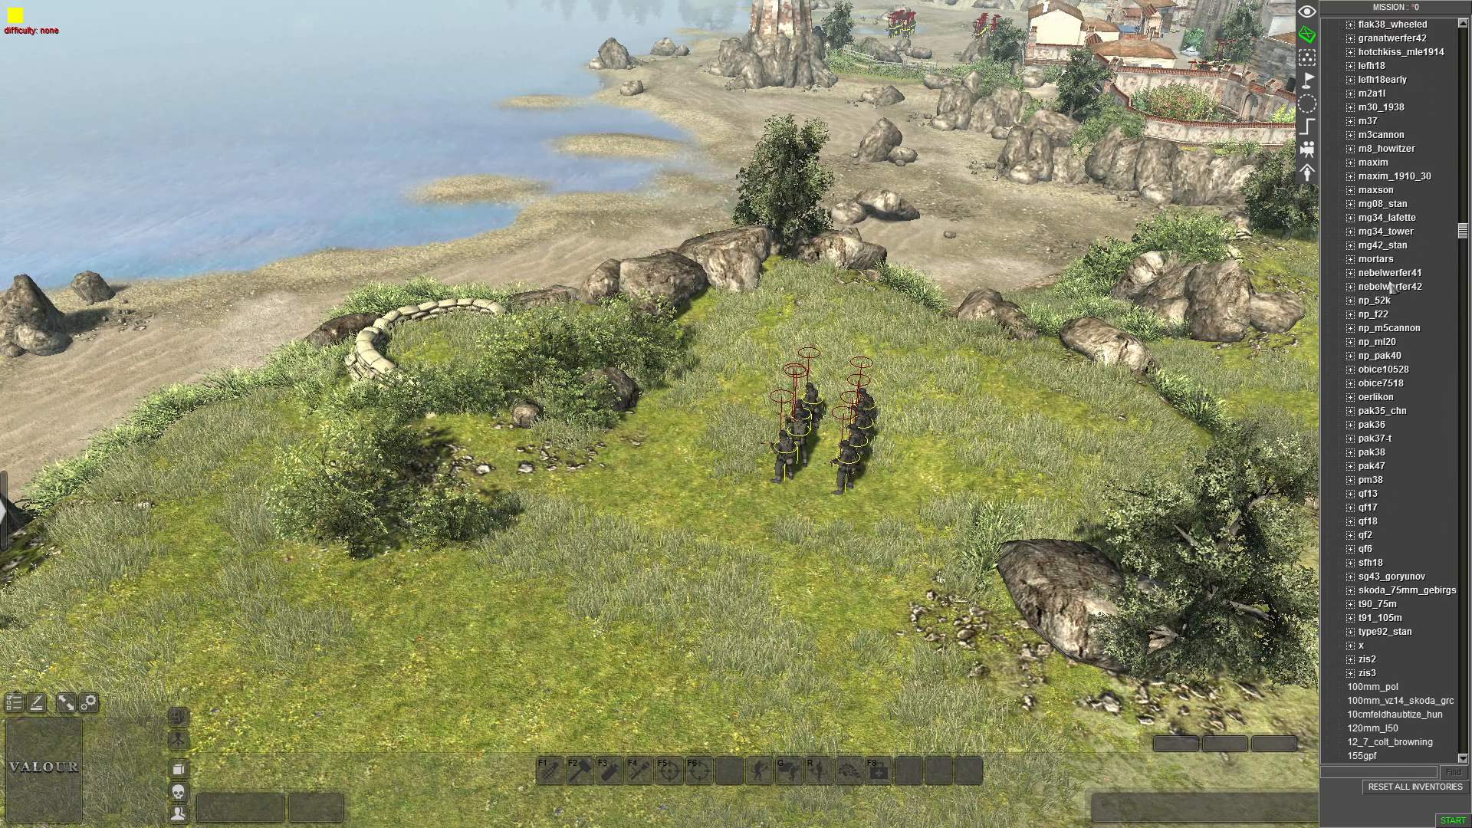
{"action": "double_click", "coordinate": [1365, 222]}
{"action": "left_click", "coordinate": [1386, 261]}
Place the mg42_lafette inside the sandbag emplacement on the hill and adjust its position behind the sandbag wall
{"action": "scroll", "coordinate": [657, 443], "scroll_direction": "up", "scroll_amount": 6}
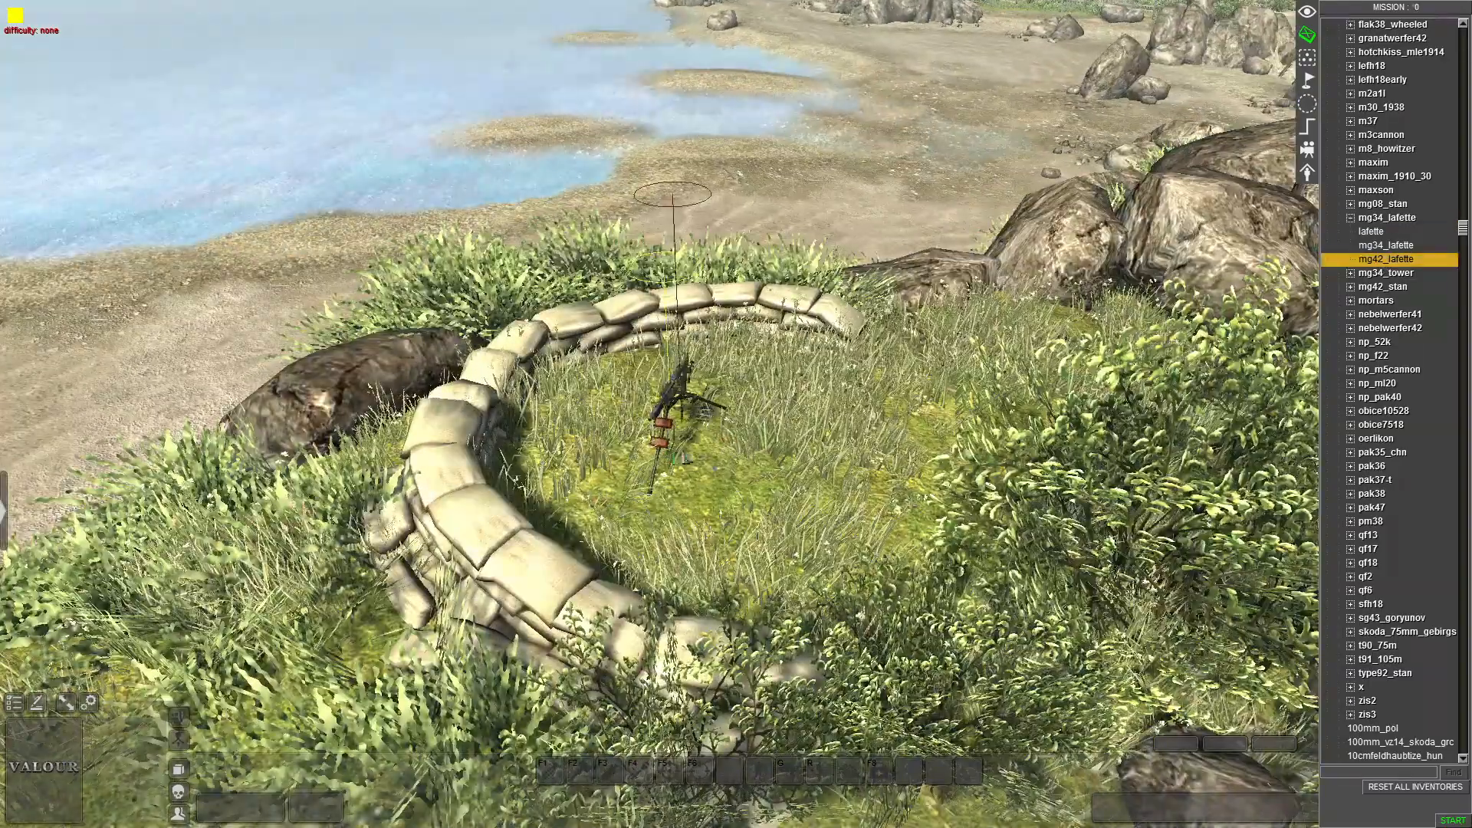
{"action": "left_click", "coordinate": [684, 458]}
{"action": "left_click_drag", "start_coordinate": [683, 456], "coordinate": [770, 480]}
{"action": "middle_click_drag", "start_coordinate": [772, 478], "coordinate": [739, 487]}
{"action": "left_click", "coordinate": [739, 488]}
Leave the entity editor and send two soldiers from the hill squad to the machine gun in the sandbag emplacement
{"action": "scroll", "coordinate": [739, 488], "scroll_direction": "down", "scroll_amount": 5}
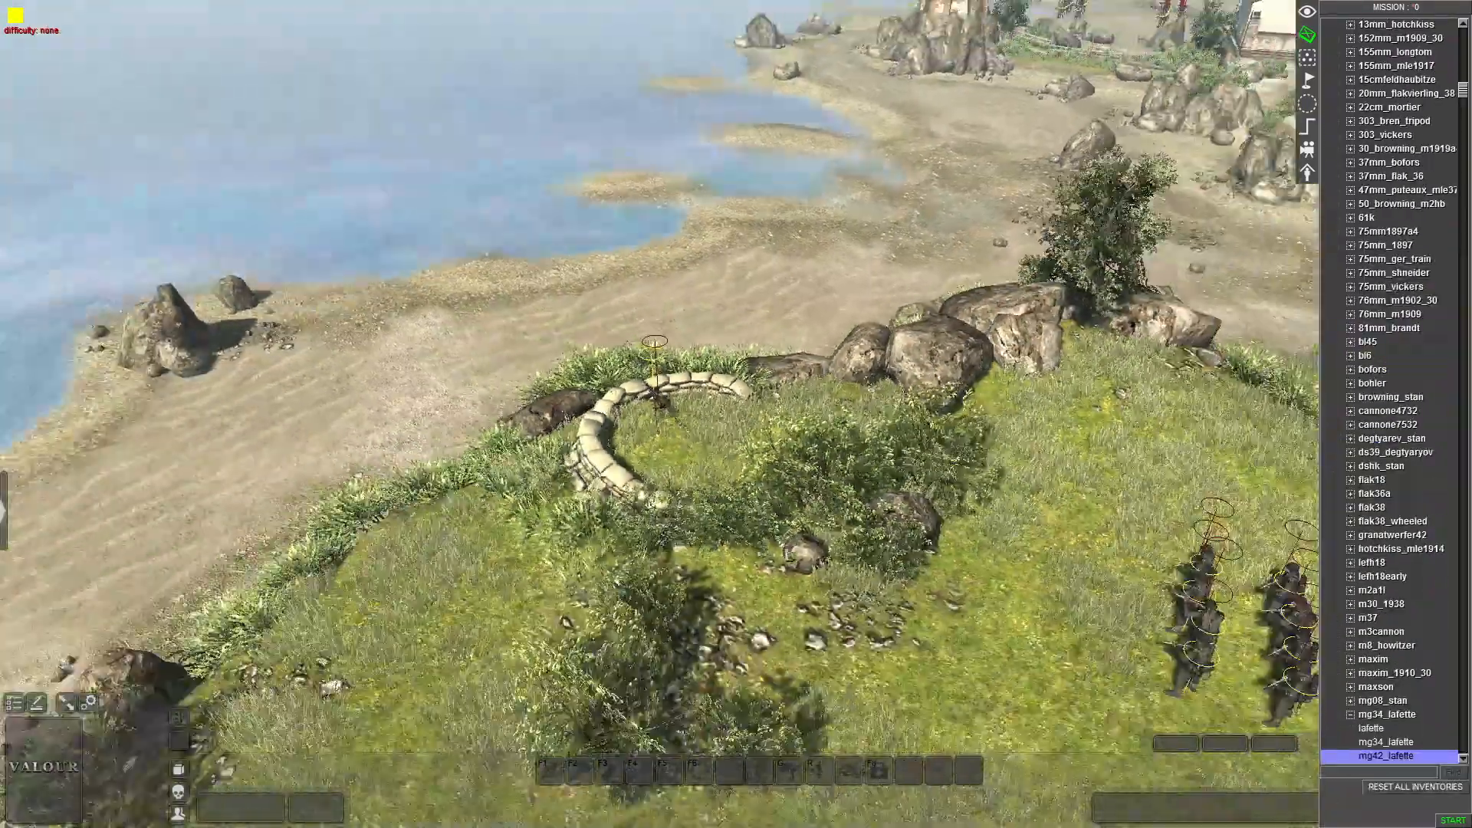
{"action": "key", "text": "F1"}
{"action": "left_click", "coordinate": [1194, 556]}
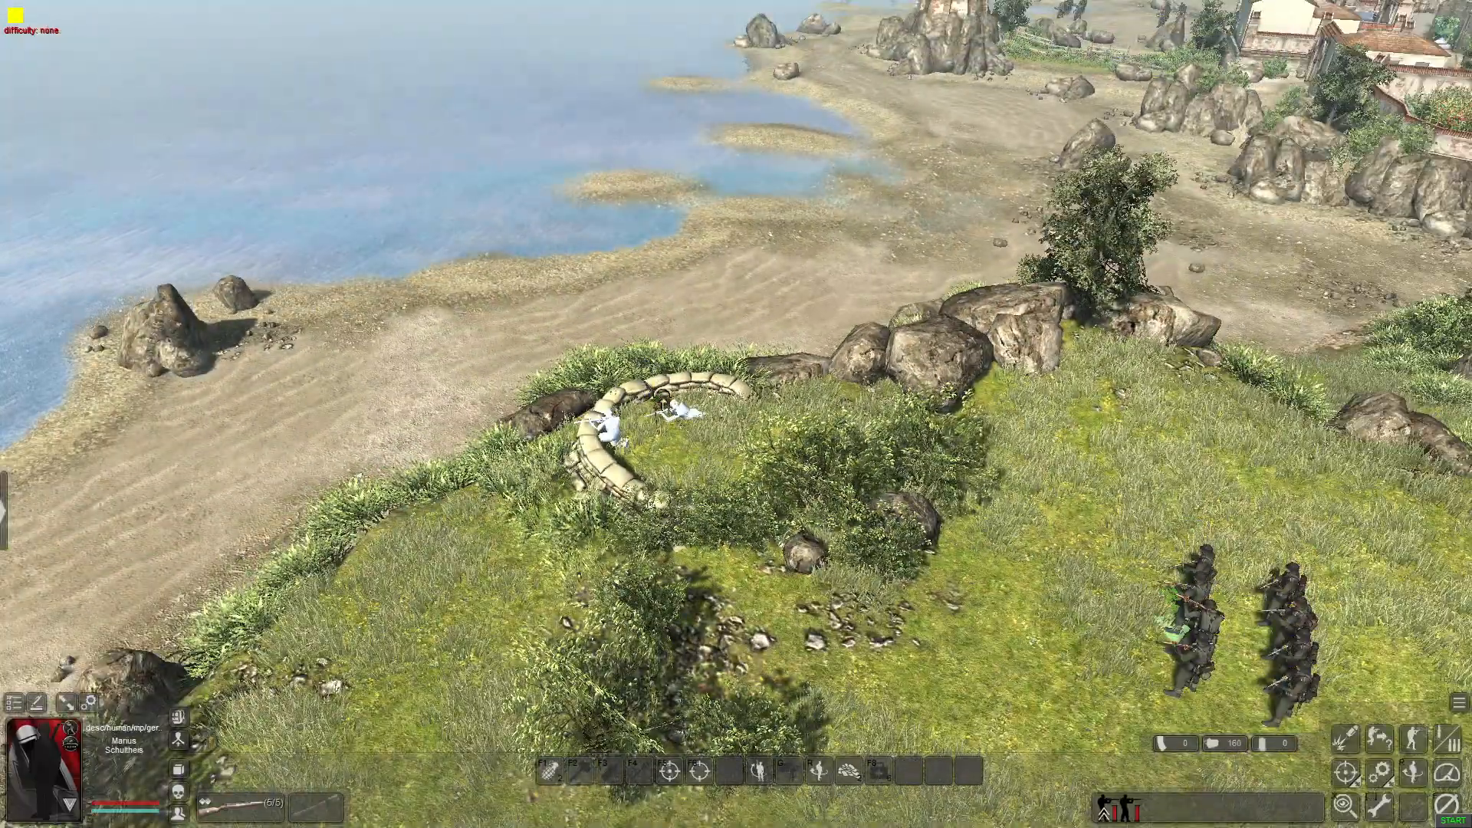
{"action": "right_click", "coordinate": [659, 400]}
Select two more riflemen from the hill squad and send them to the sandbag emplacement
{"action": "middle_click_drag", "start_coordinate": [659, 400], "coordinate": [507, 400]}
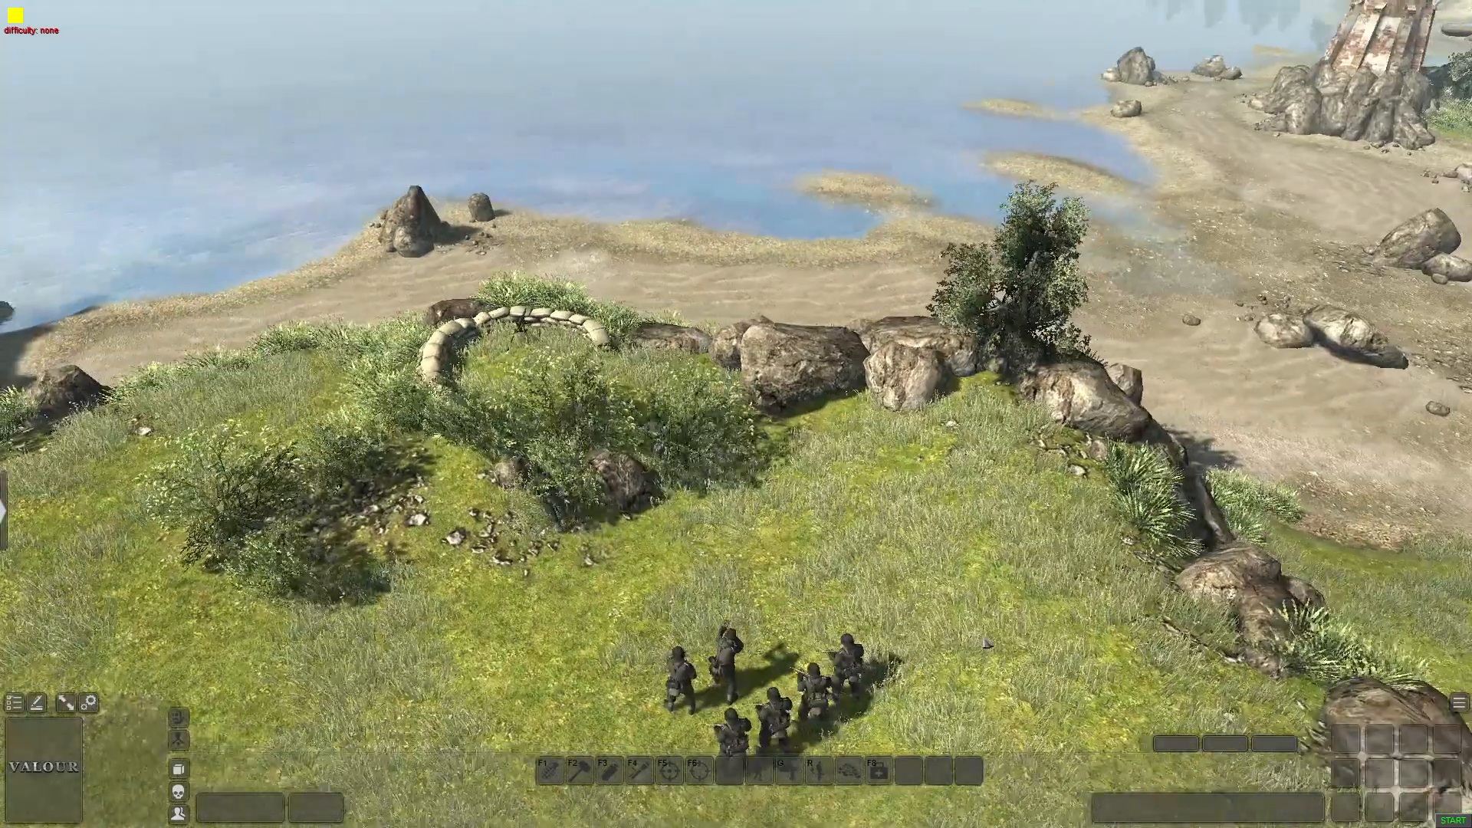
{"action": "left_click_drag", "start_coordinate": [659, 650], "coordinate": [740, 706]}
{"action": "middle_click_drag", "start_coordinate": [546, 614], "coordinate": [546, 473]}
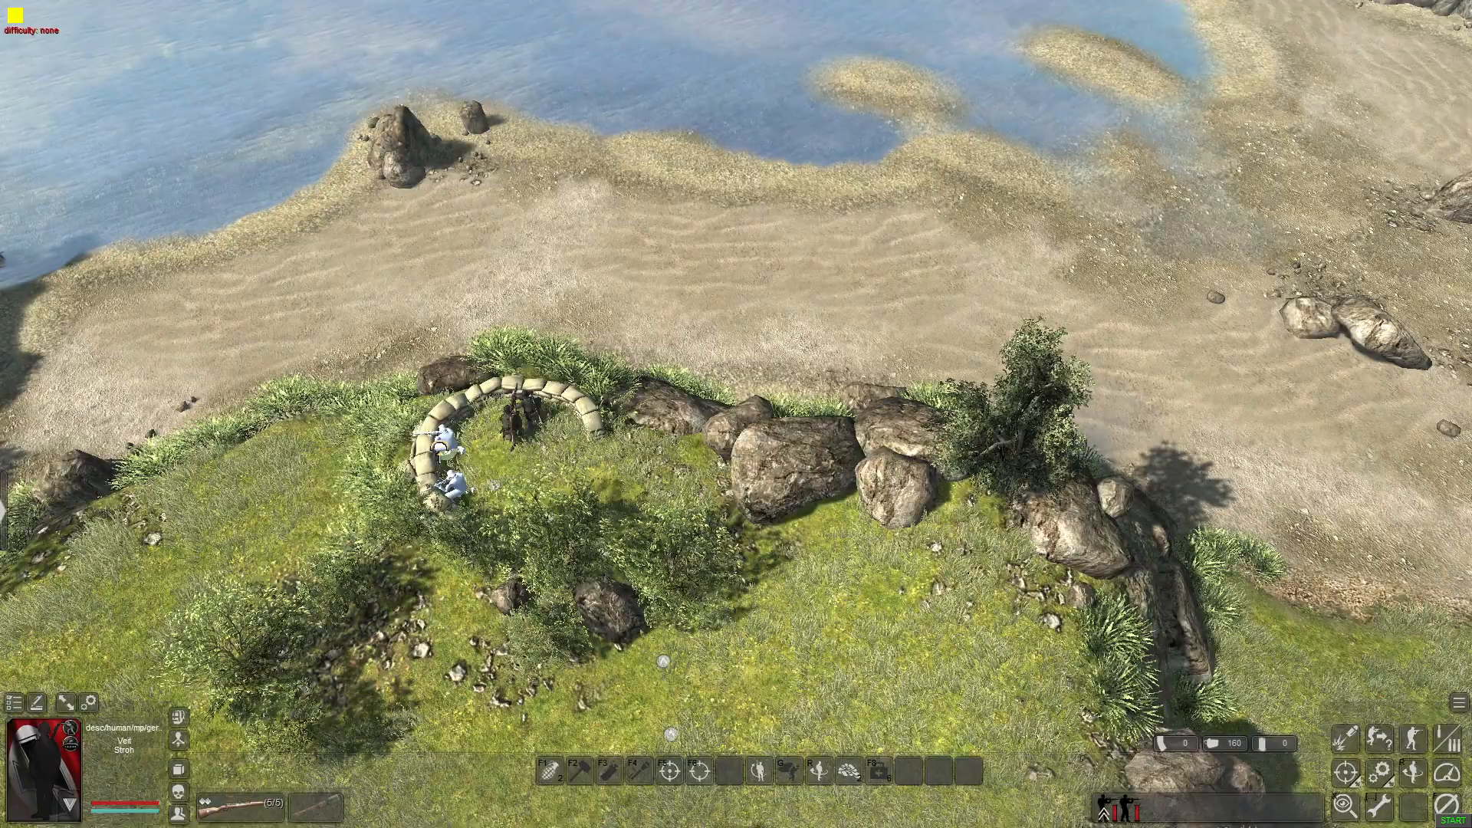
{"action": "right_click", "coordinate": [676, 556]}
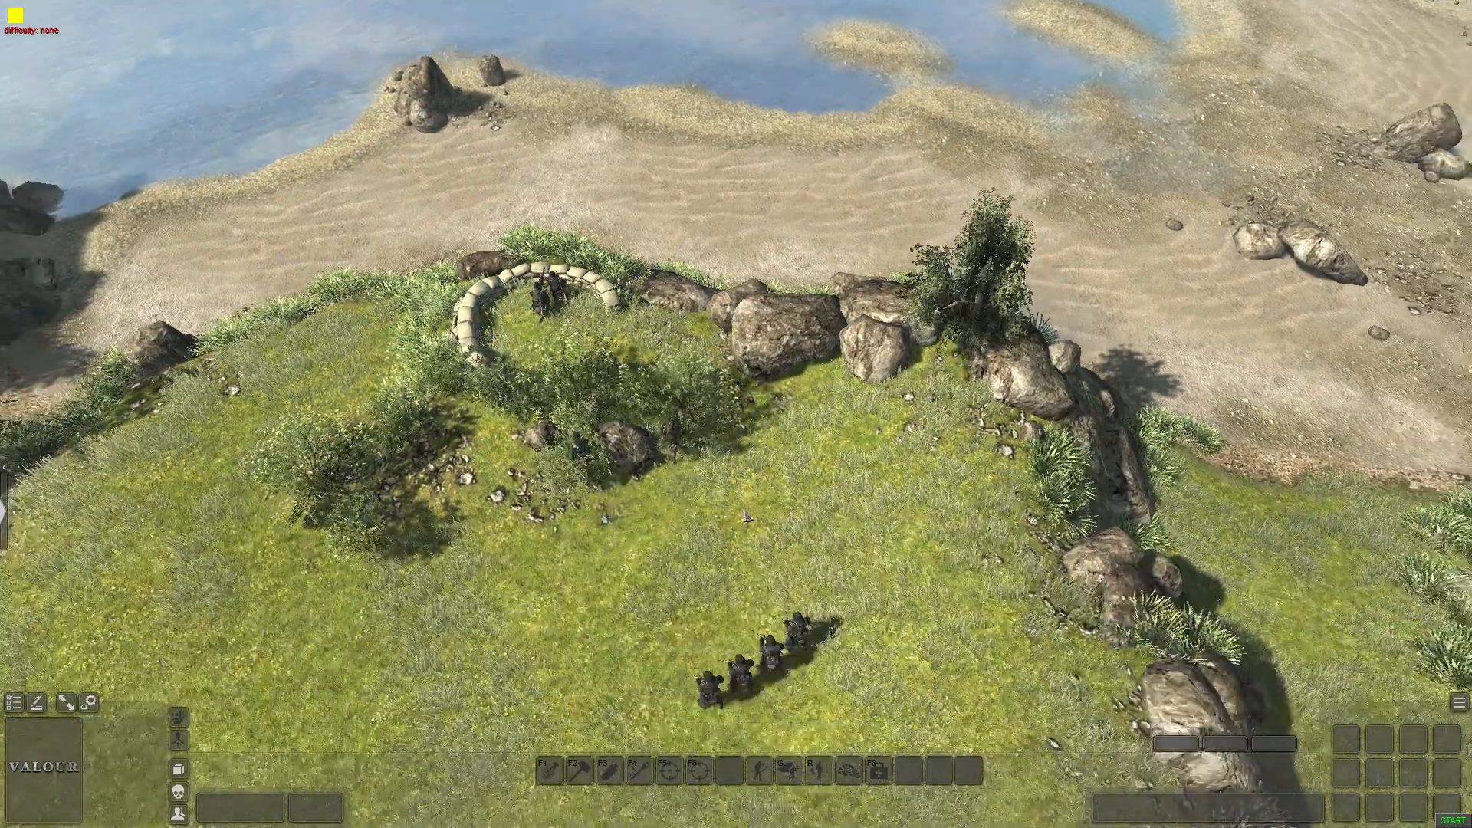
Send more of the remaining hill soldiers to their positions and select the submachine gunner on the grass
{"action": "middle_click_drag", "start_coordinate": [745, 518], "coordinate": [745, 621]}
{"action": "key", "text": "Down"}
{"action": "middle_click_drag", "start_coordinate": [140, 440], "coordinate": [678, 303]}
{"action": "key", "text": "Left"}
{"action": "key", "text": "Right"}
{"action": "key", "text": "Up"}
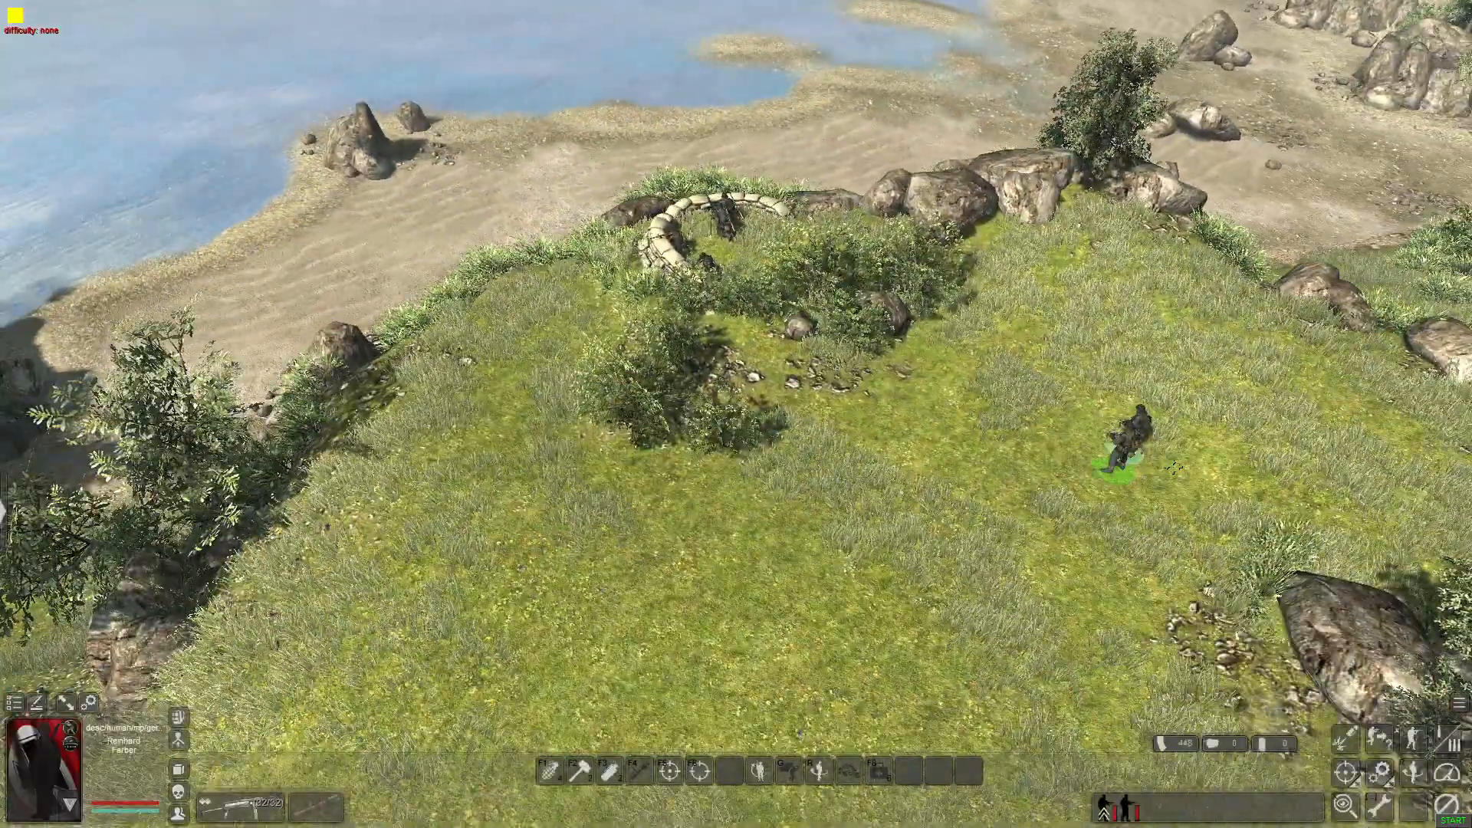
Examine the road, the walled square and the church area of the town for a position for the selected submachine gunner
{"action": "key", "text": "Right"}
{"action": "key", "text": "Up"}
{"action": "scroll", "coordinate": [758, 393], "scroll_direction": "down", "scroll_amount": 5}
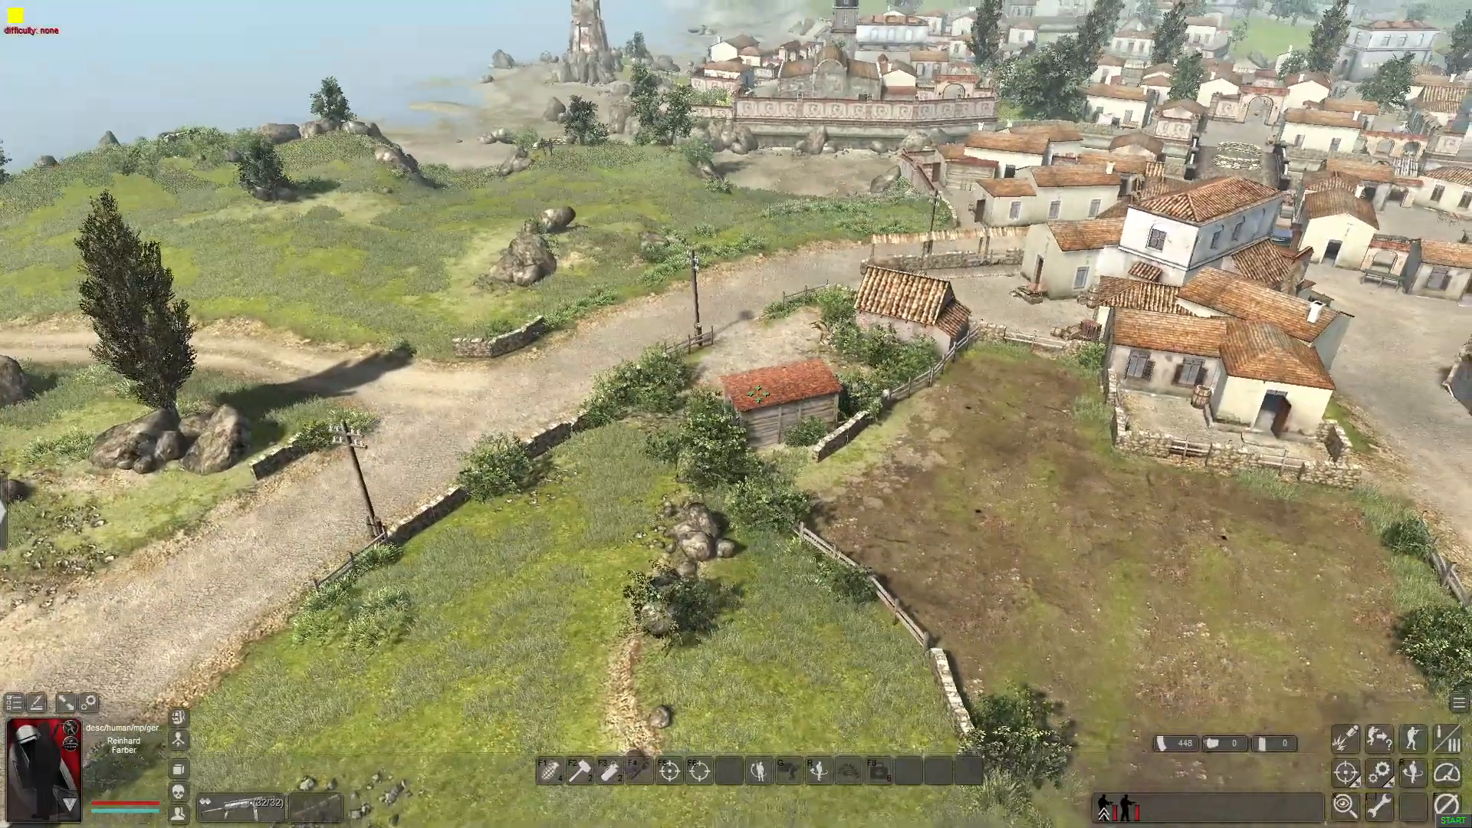
{"action": "key", "text": "Up"}
{"action": "key", "text": "Left"}
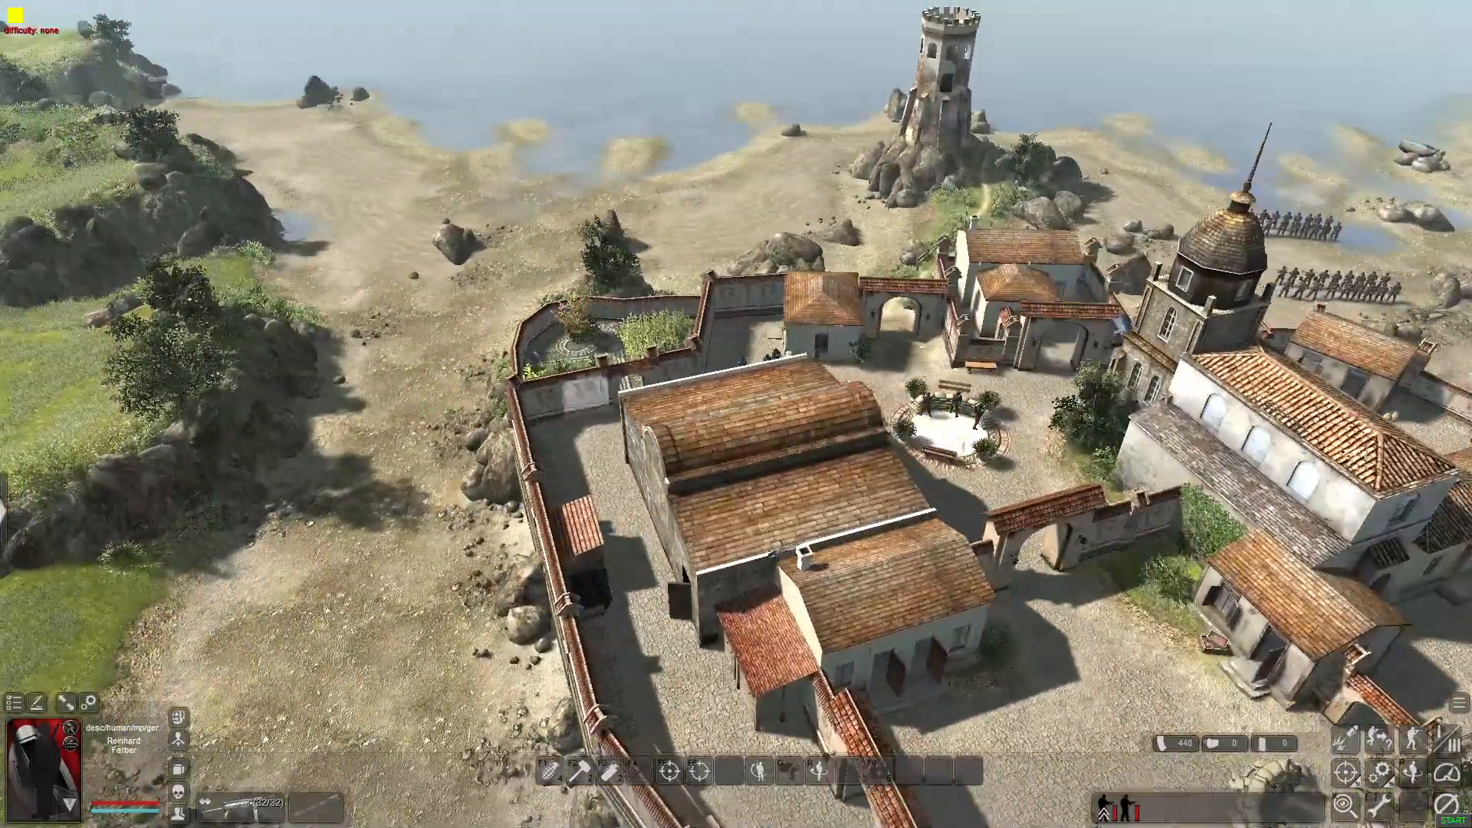
Look over the coastal town, the ruined tower and the soldiers lined up on the beach
{"action": "key", "text": "Down"}
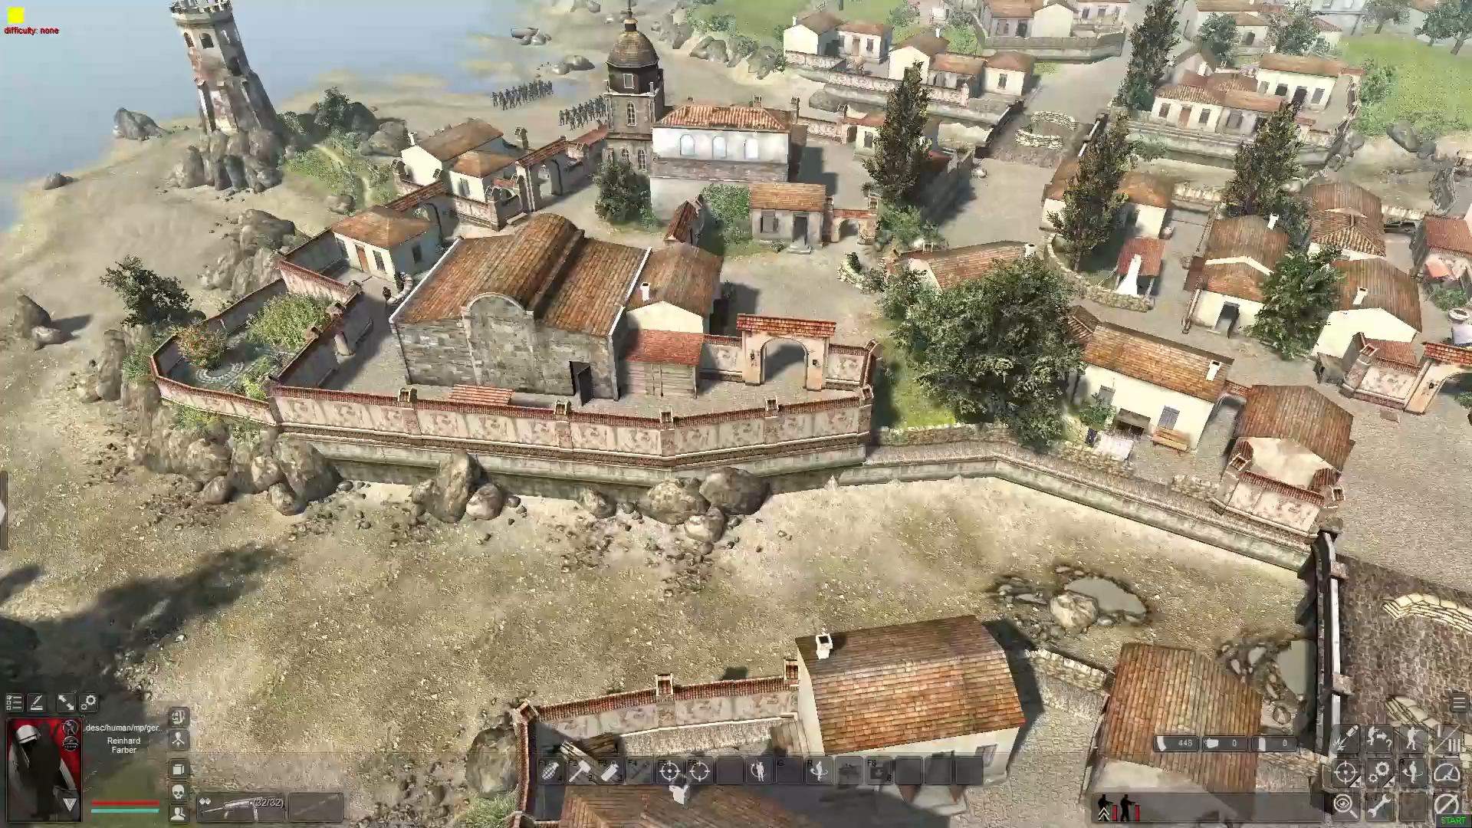
{"action": "middle_click_drag", "start_coordinate": [718, 153], "coordinate": [1112, 234]}
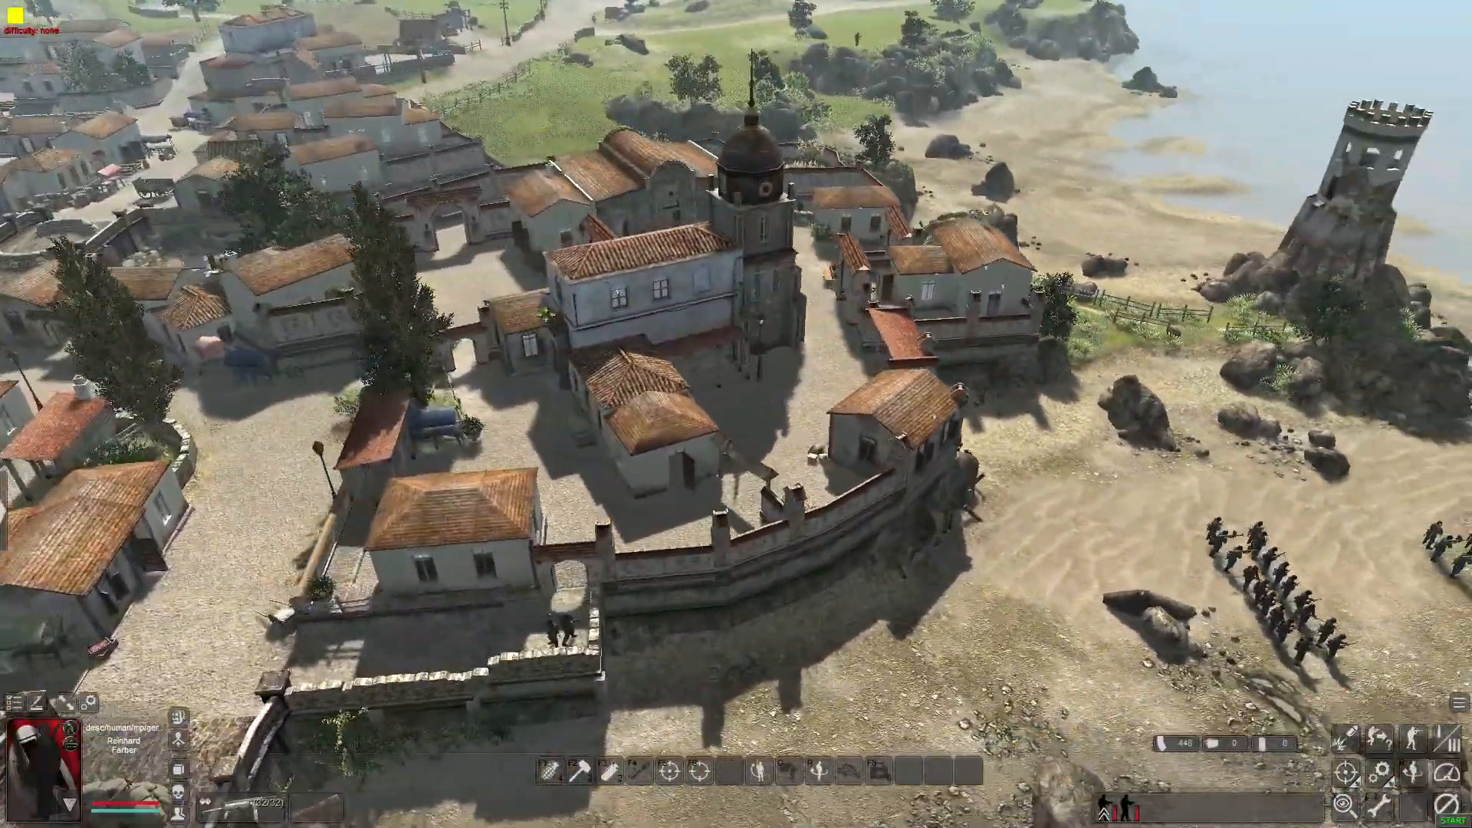
{"action": "key", "text": "Up"}
{"action": "middle_click_drag", "start_coordinate": [766, 276], "coordinate": [577, 329]}
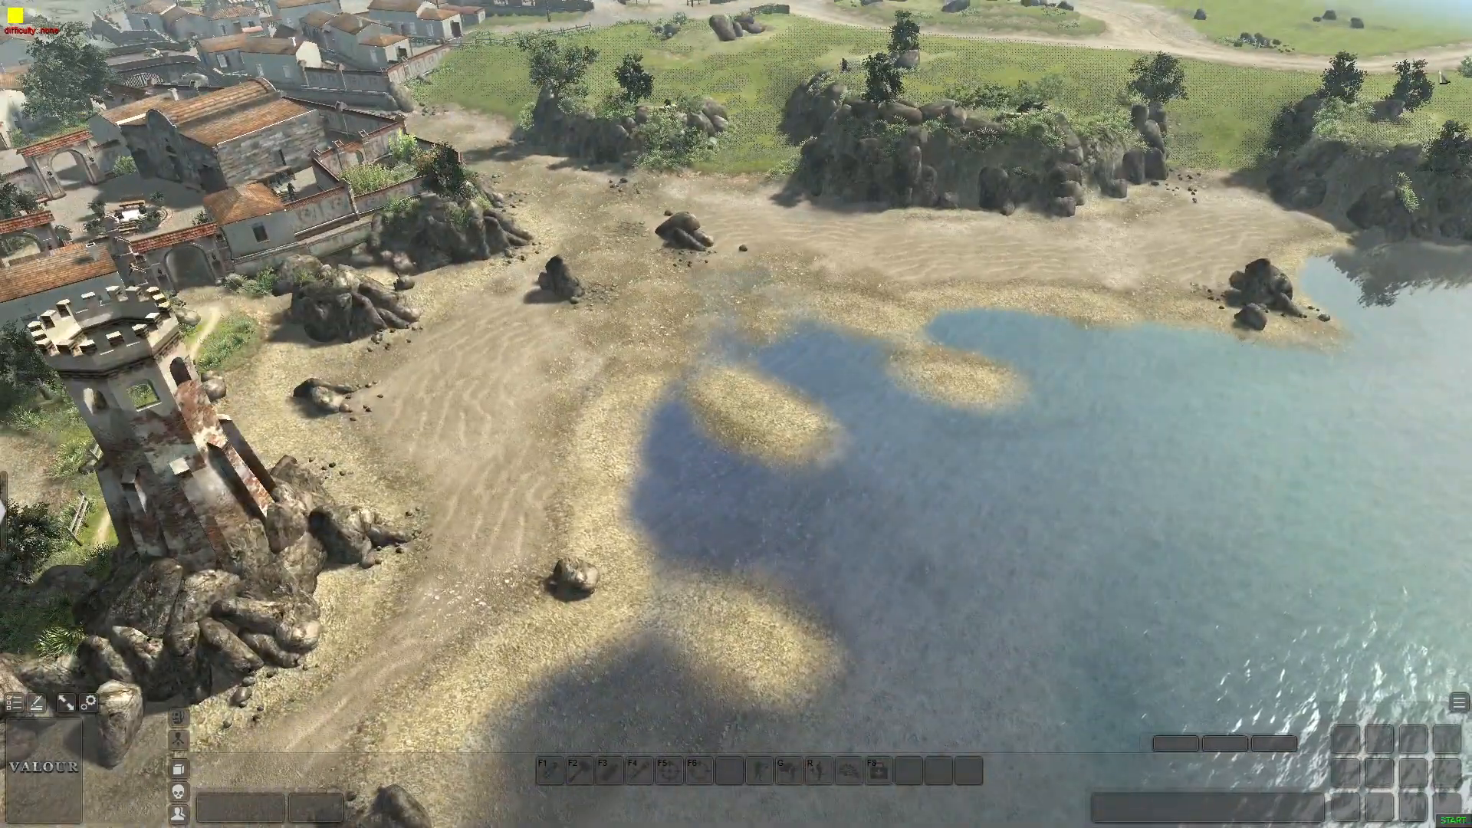
{"action": "middle_click_drag", "start_coordinate": [1441, 78], "coordinate": [290, 338]}
Switch to entity editing and pick the flak36a gun from the vehicle cannon entities
{"action": "key", "text": "F2"}
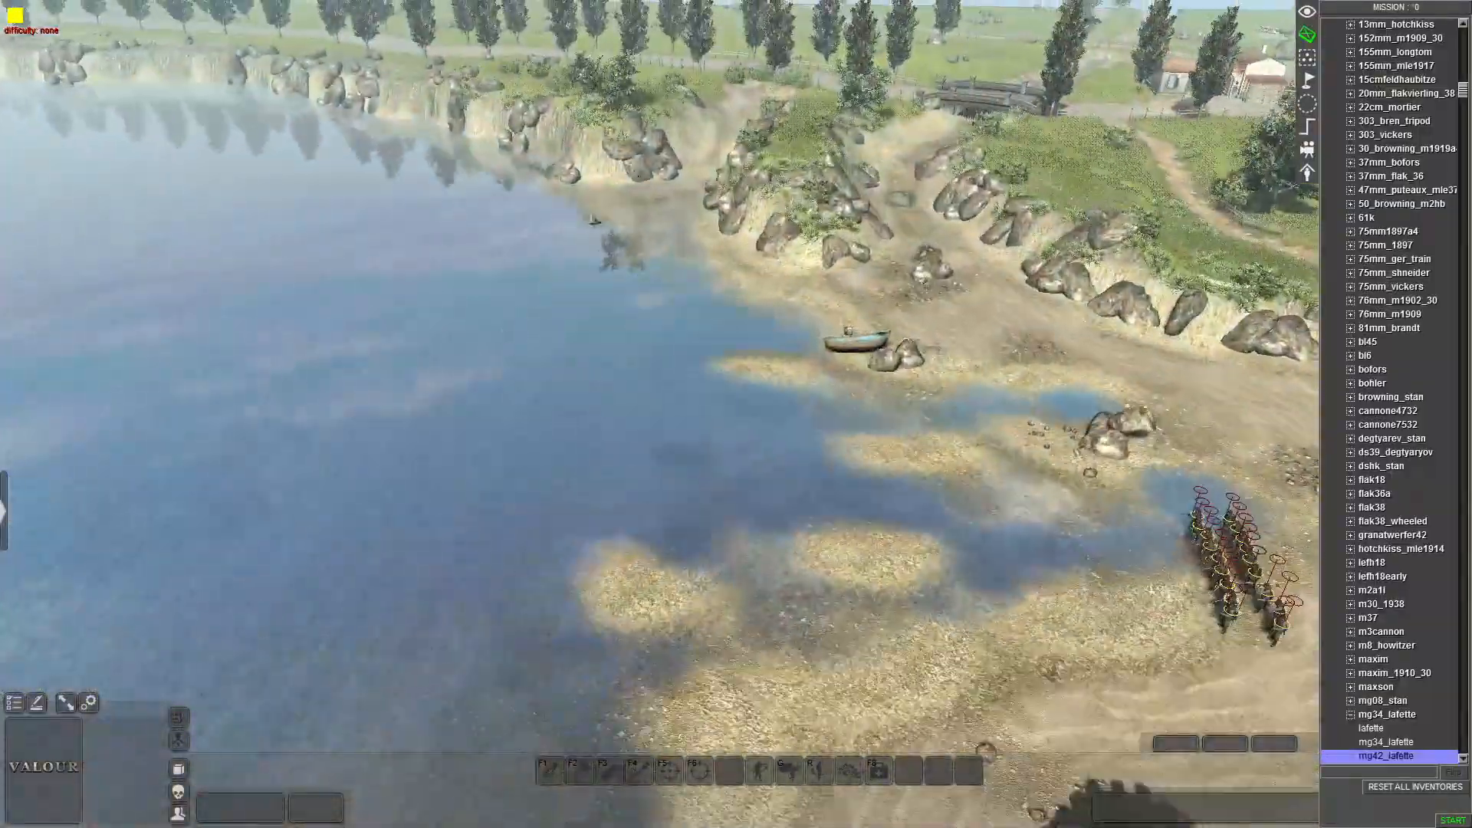
{"action": "middle_click_drag", "start_coordinate": [716, 13], "coordinate": [903, 336]}
{"action": "scroll", "coordinate": [903, 336], "scroll_direction": "up", "scroll_amount": 5}
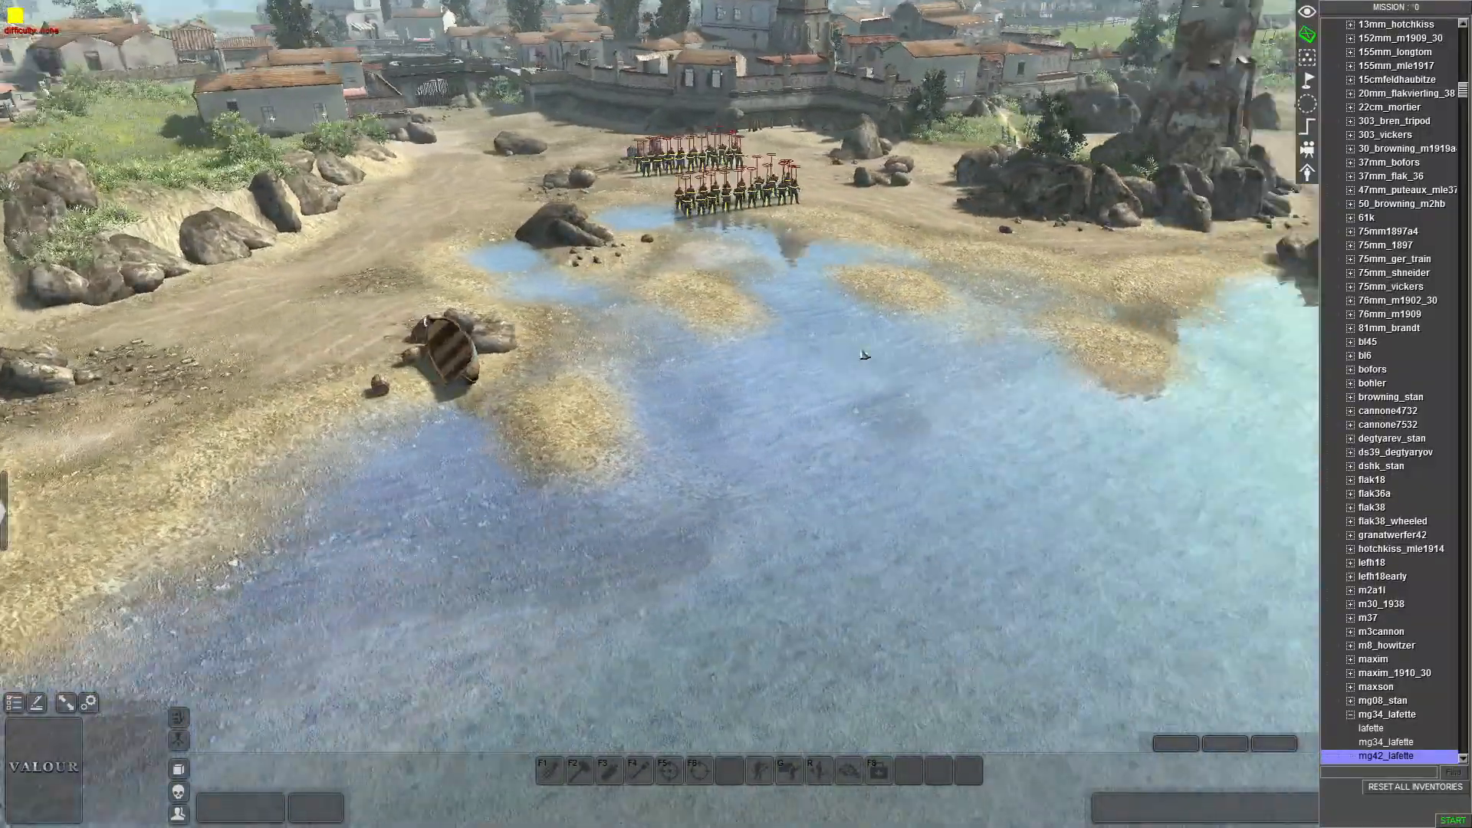
{"action": "scroll", "coordinate": [1417, 205], "scroll_direction": "up", "scroll_amount": 3}
{"action": "scroll", "coordinate": [1417, 206], "scroll_direction": "up", "scroll_amount": 3}
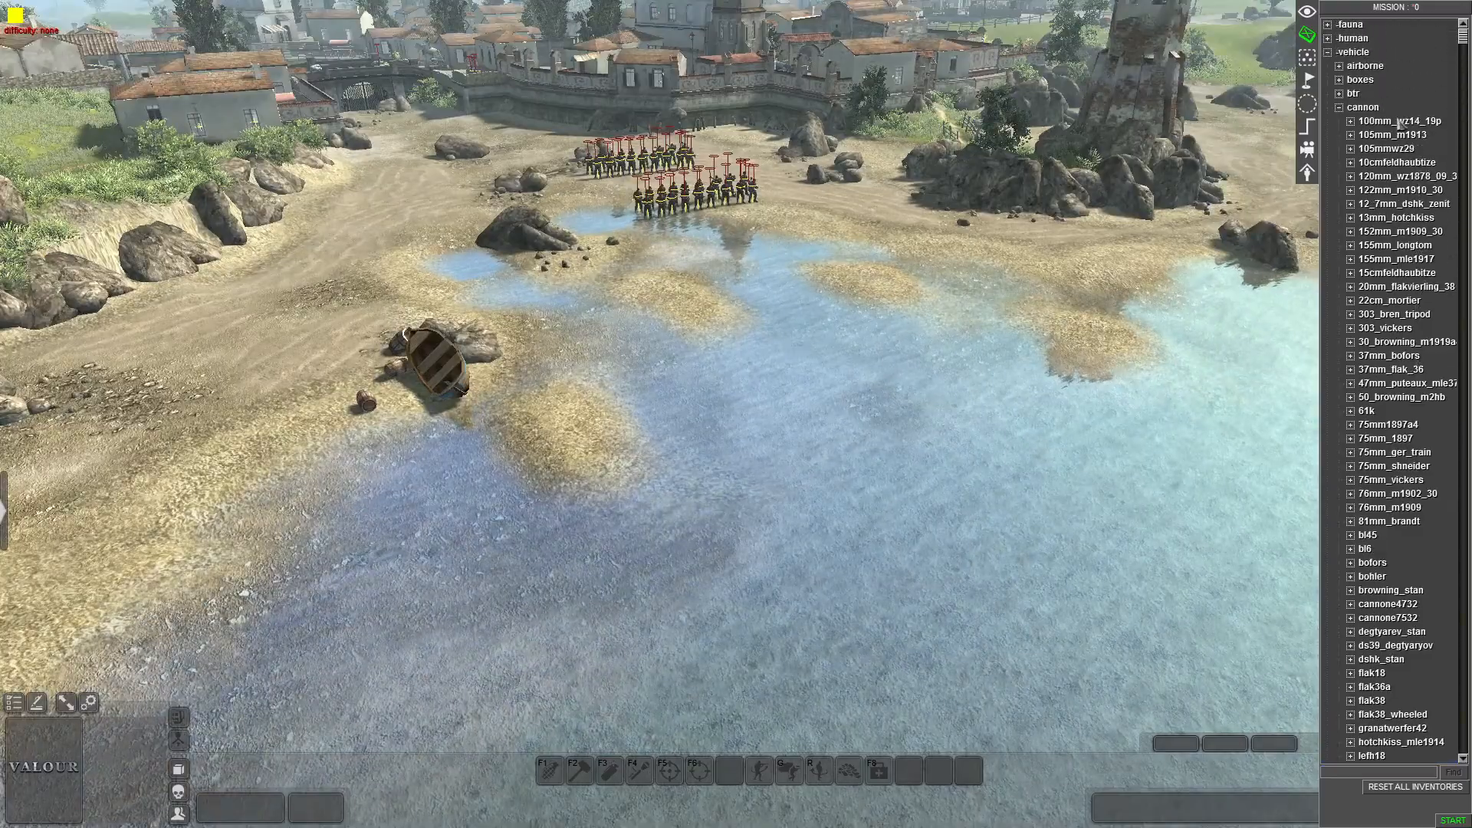
{"action": "scroll", "coordinate": [721, 536], "scroll_direction": "up", "scroll_amount": 5}
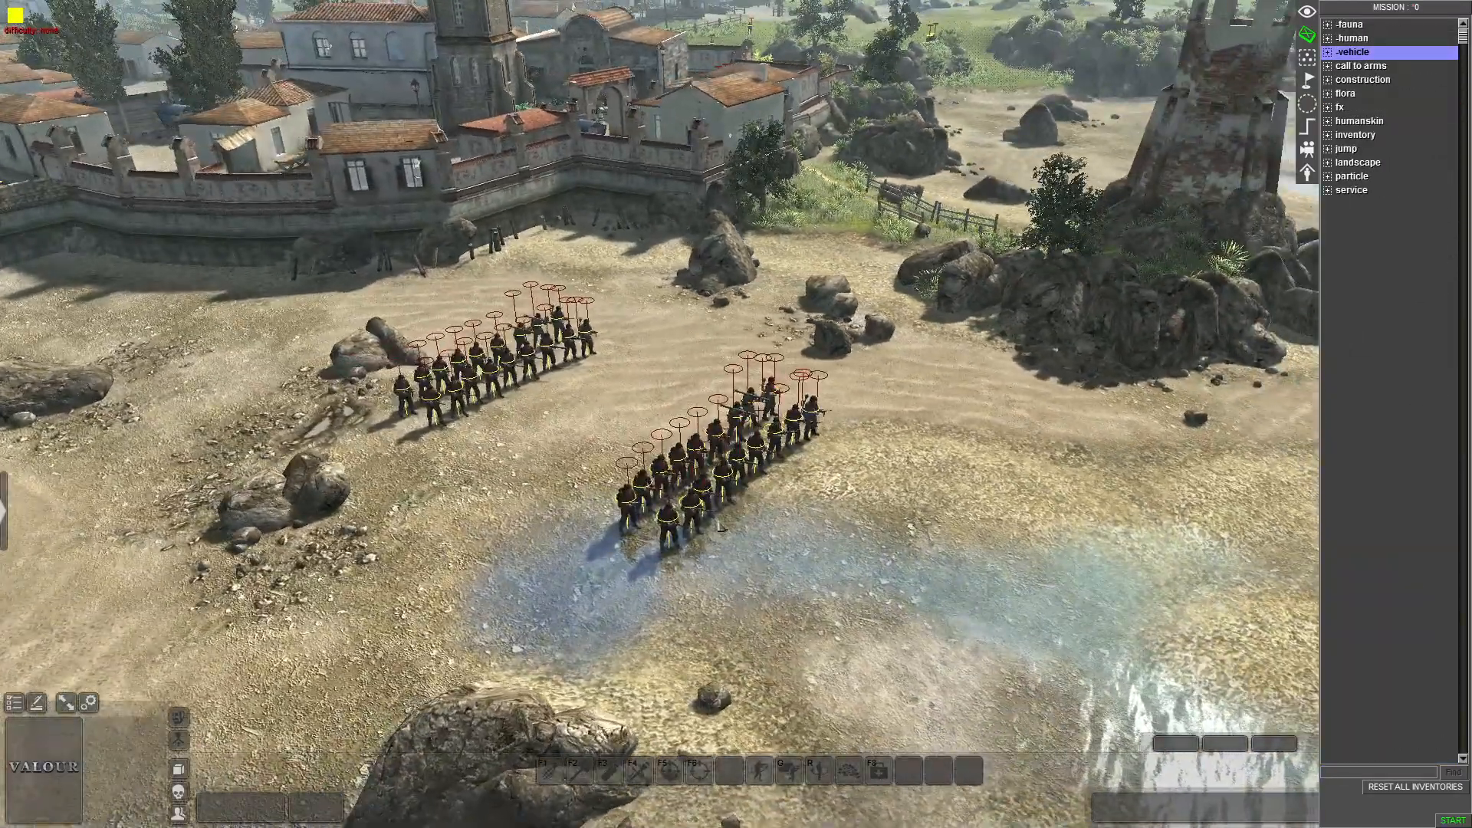
{"action": "scroll", "coordinate": [726, 528], "scroll_direction": "down", "scroll_amount": 2}
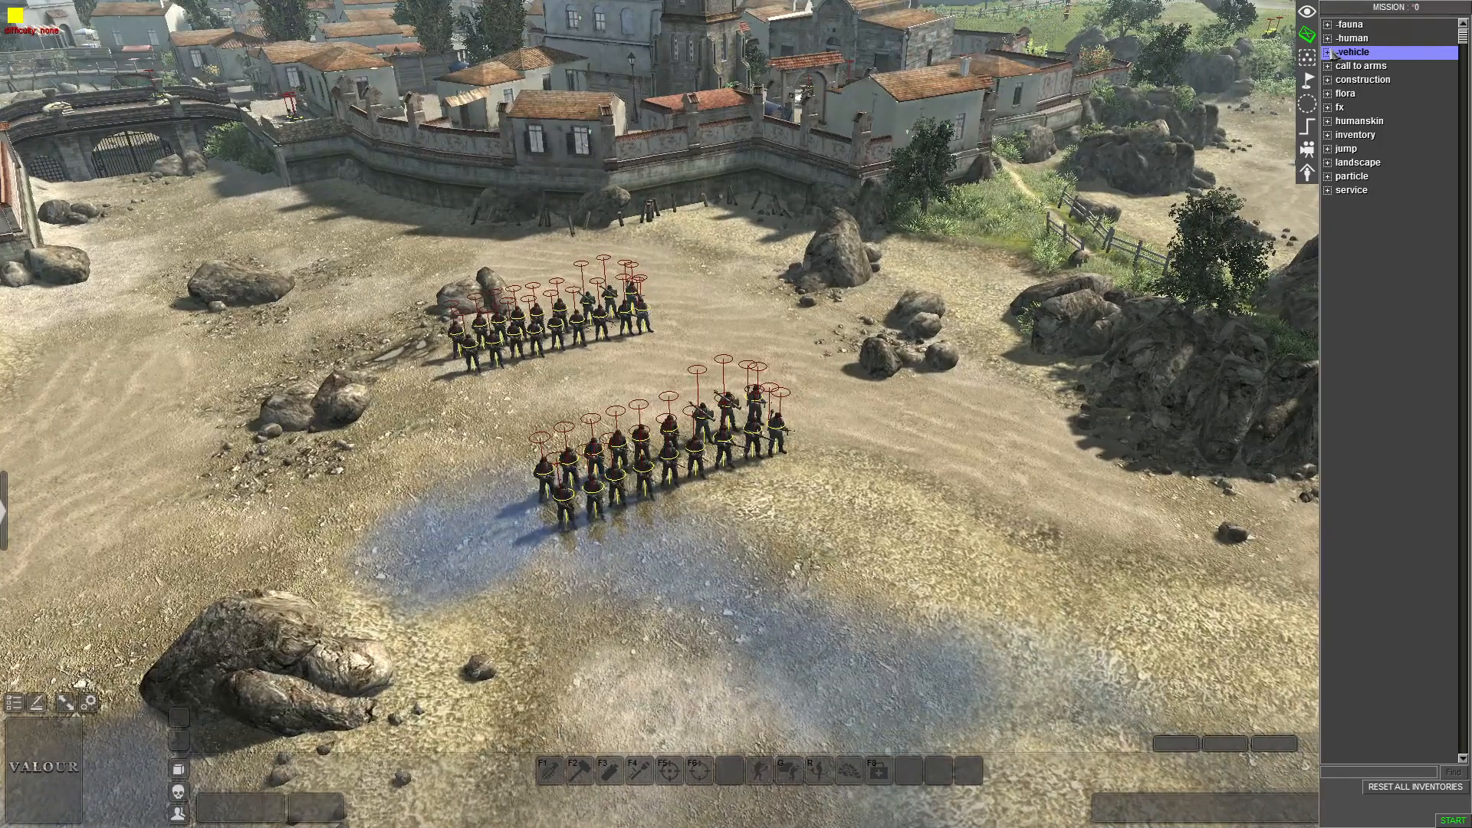
{"action": "left_click", "coordinate": [1327, 53]}
{"action": "double_click", "coordinate": [1349, 107]}
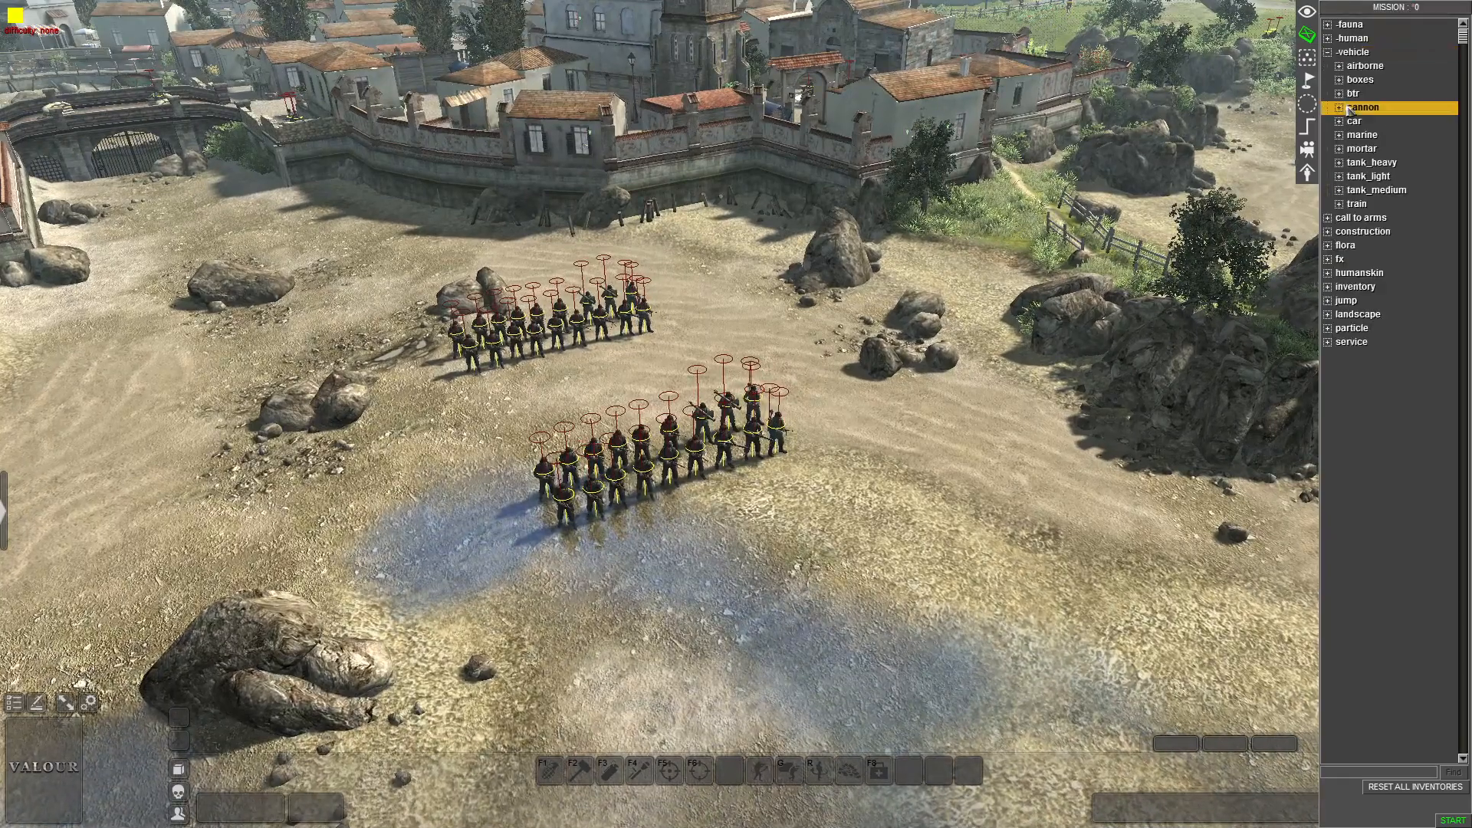
{"action": "scroll", "coordinate": [1395, 400], "scroll_direction": "down", "scroll_amount": 6}
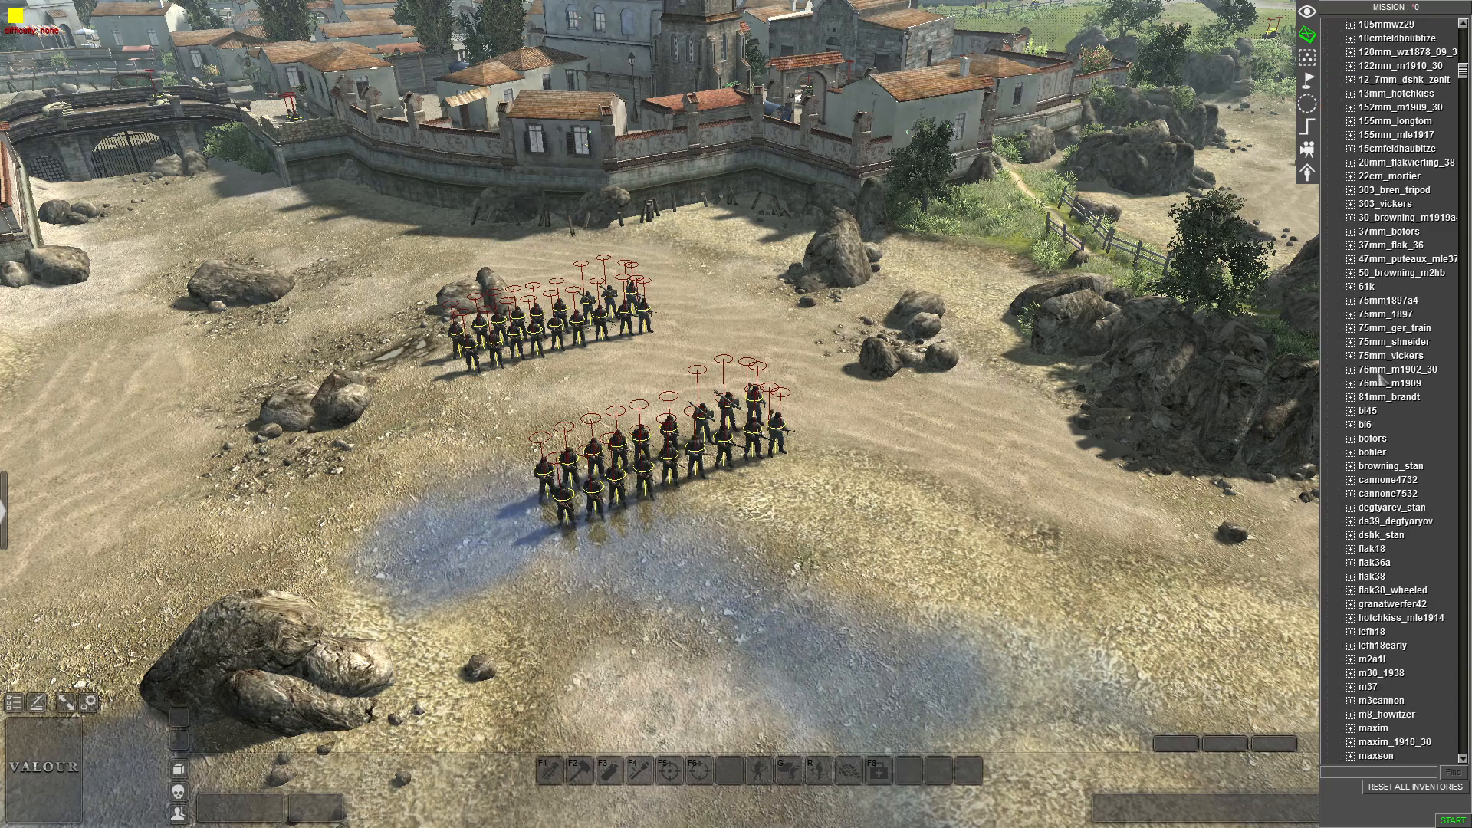
{"action": "double_click", "coordinate": [1376, 440]}
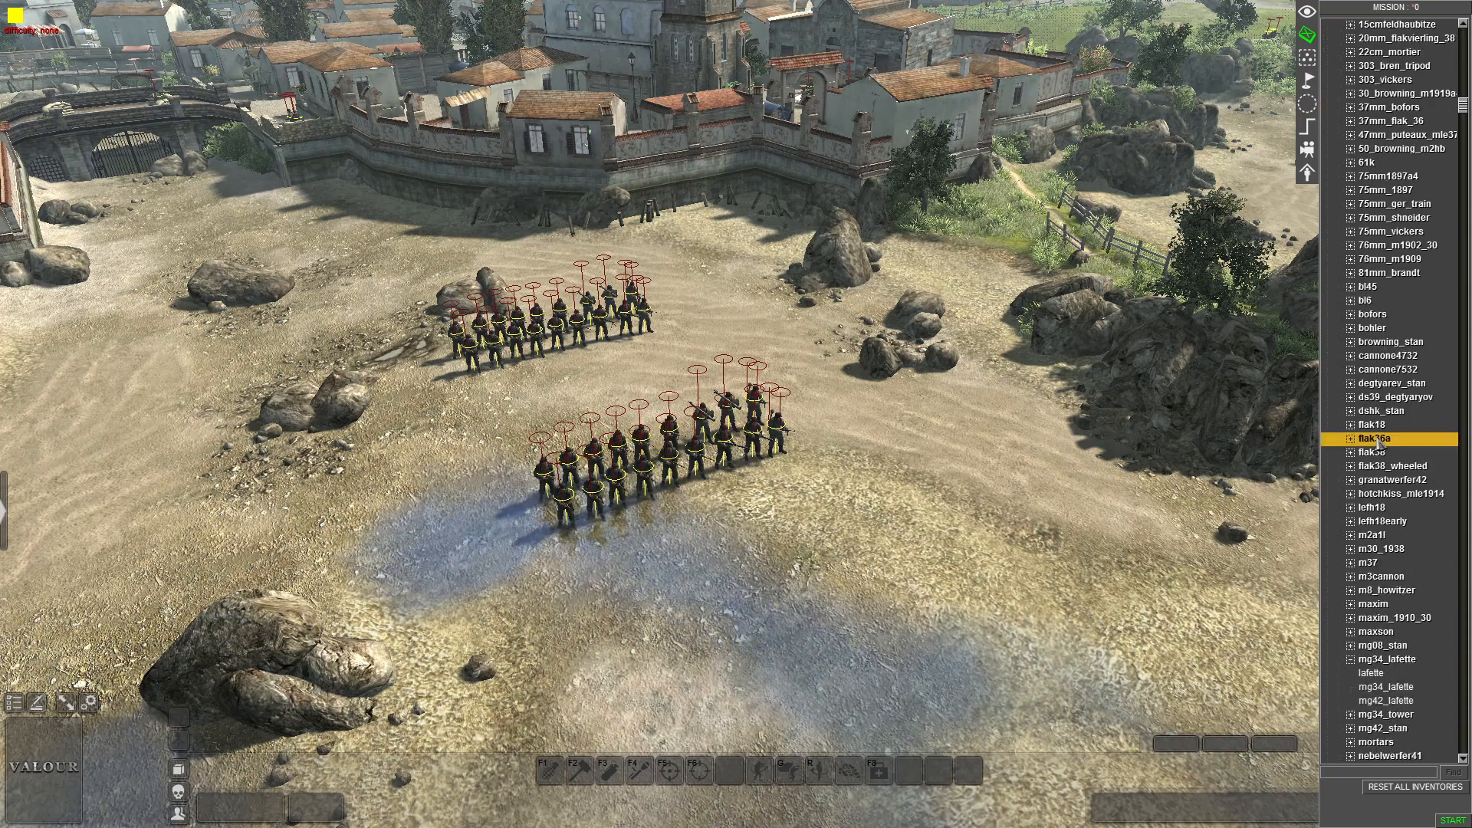
{"action": "left_click", "coordinate": [1386, 481]}
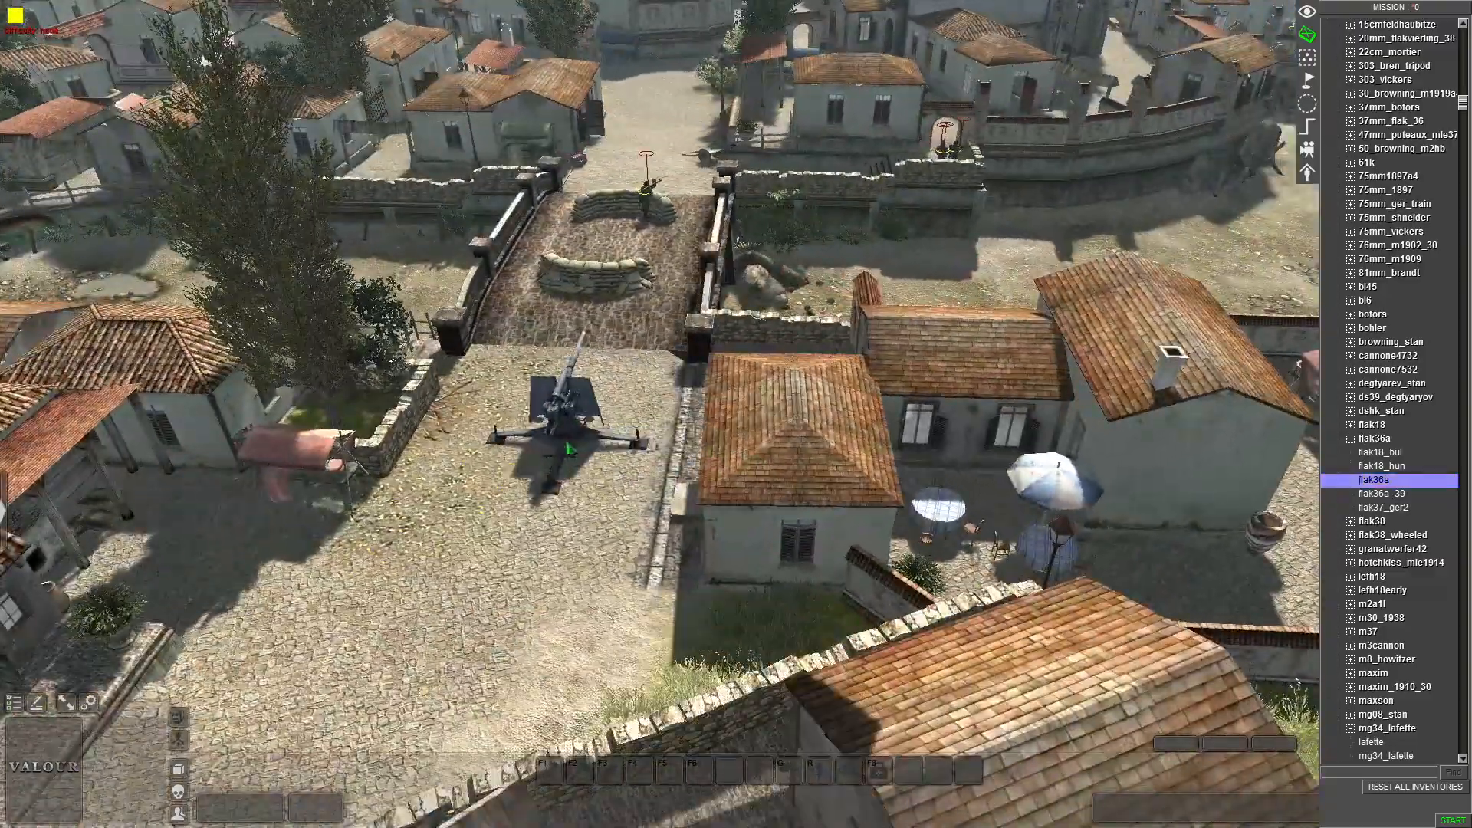
Place the flak36a gun on the bridge between the sandbags and rotate it about 90° to face the beach
{"action": "middle_click_drag", "start_coordinate": [568, 449], "coordinate": [928, 429]}
{"action": "scroll", "coordinate": [732, 467], "scroll_direction": "up", "scroll_amount": 3}
{"action": "left_click", "coordinate": [726, 489]}
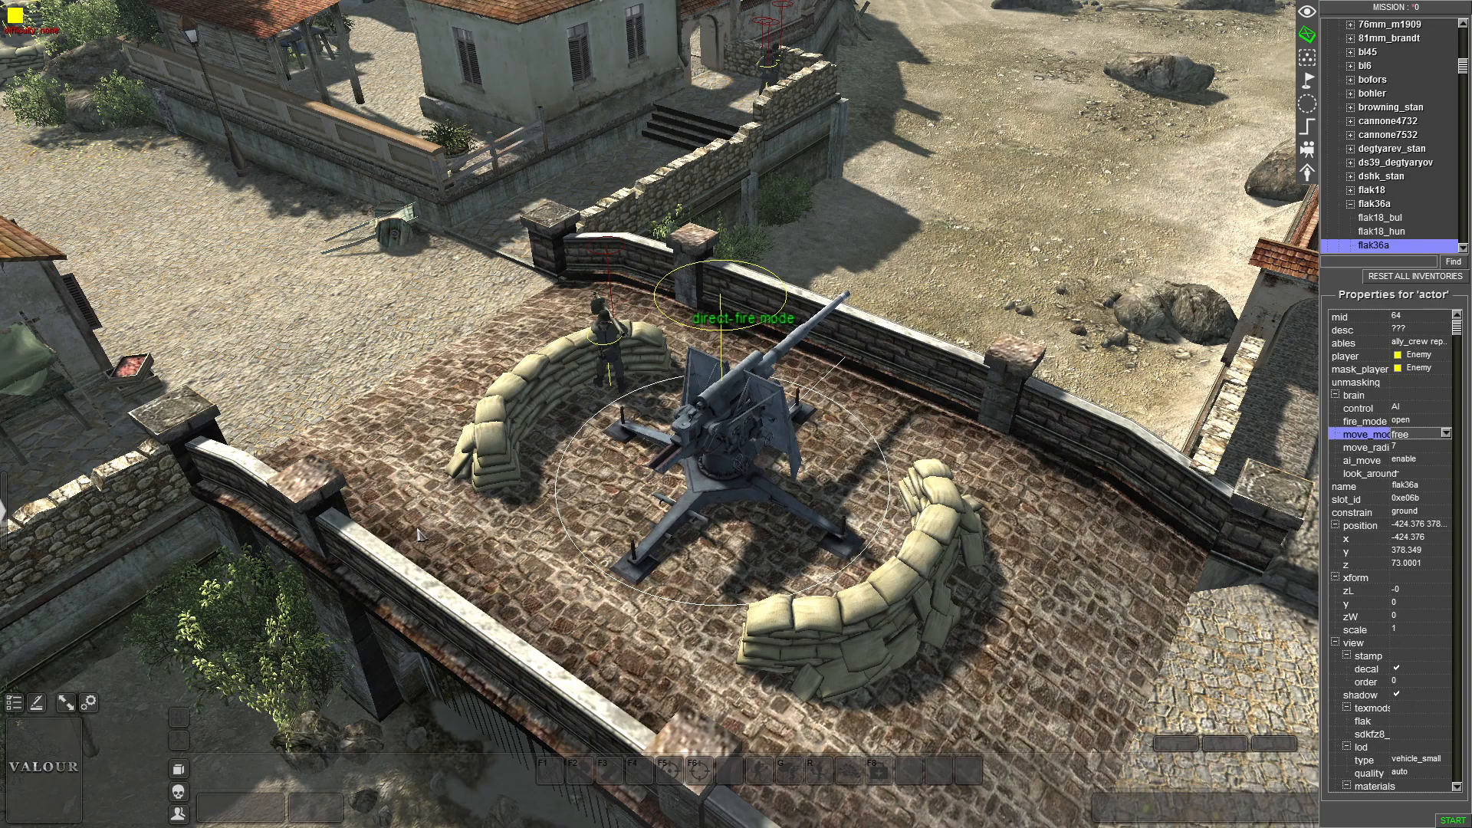
{"action": "middle_click_drag", "start_coordinate": [444, 516], "coordinate": [1162, 434]}
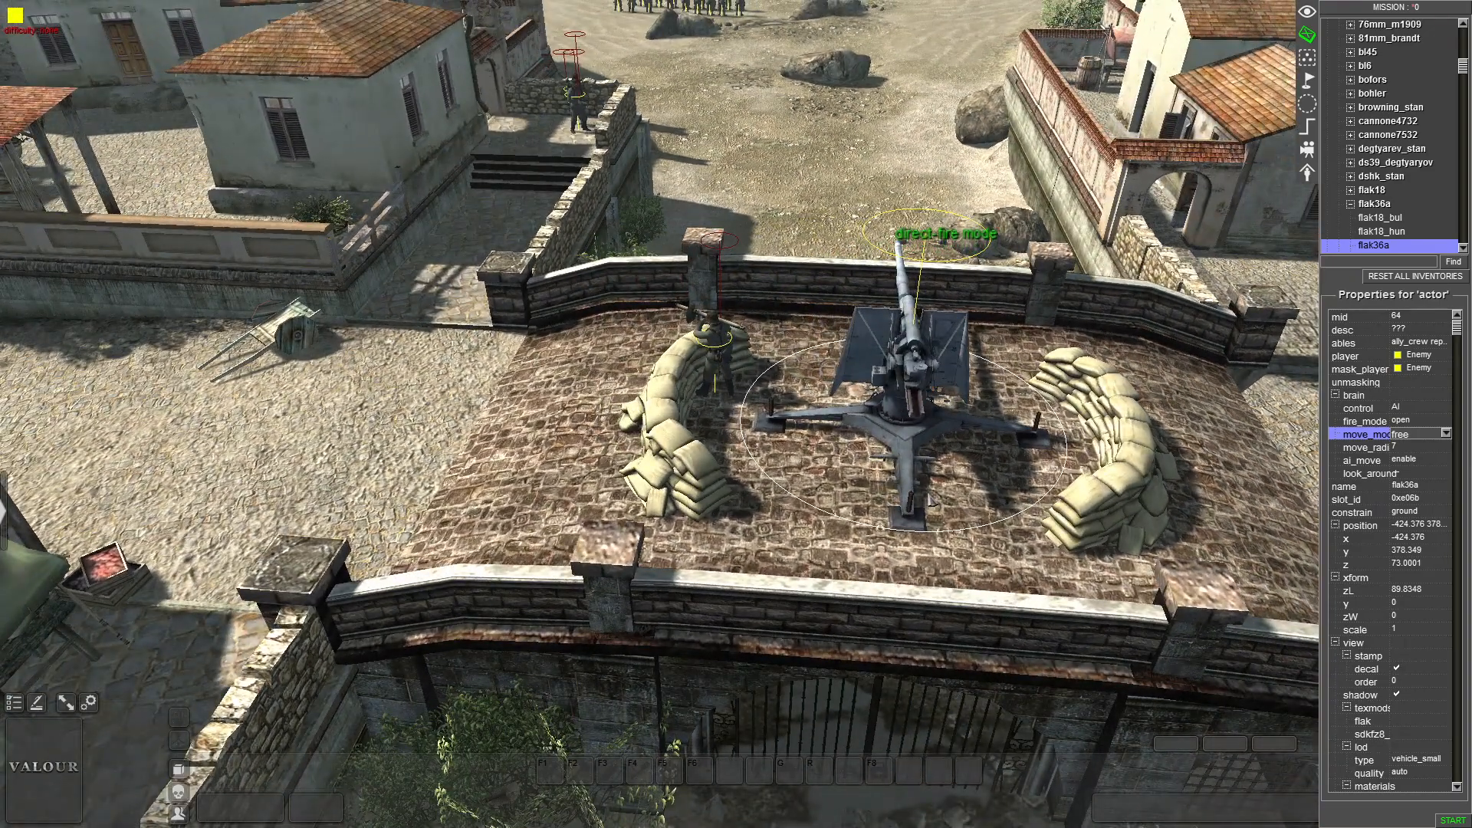
{"action": "left_click", "coordinate": [794, 145]}
{"action": "middle_click_drag", "start_coordinate": [794, 146], "coordinate": [787, 59]}
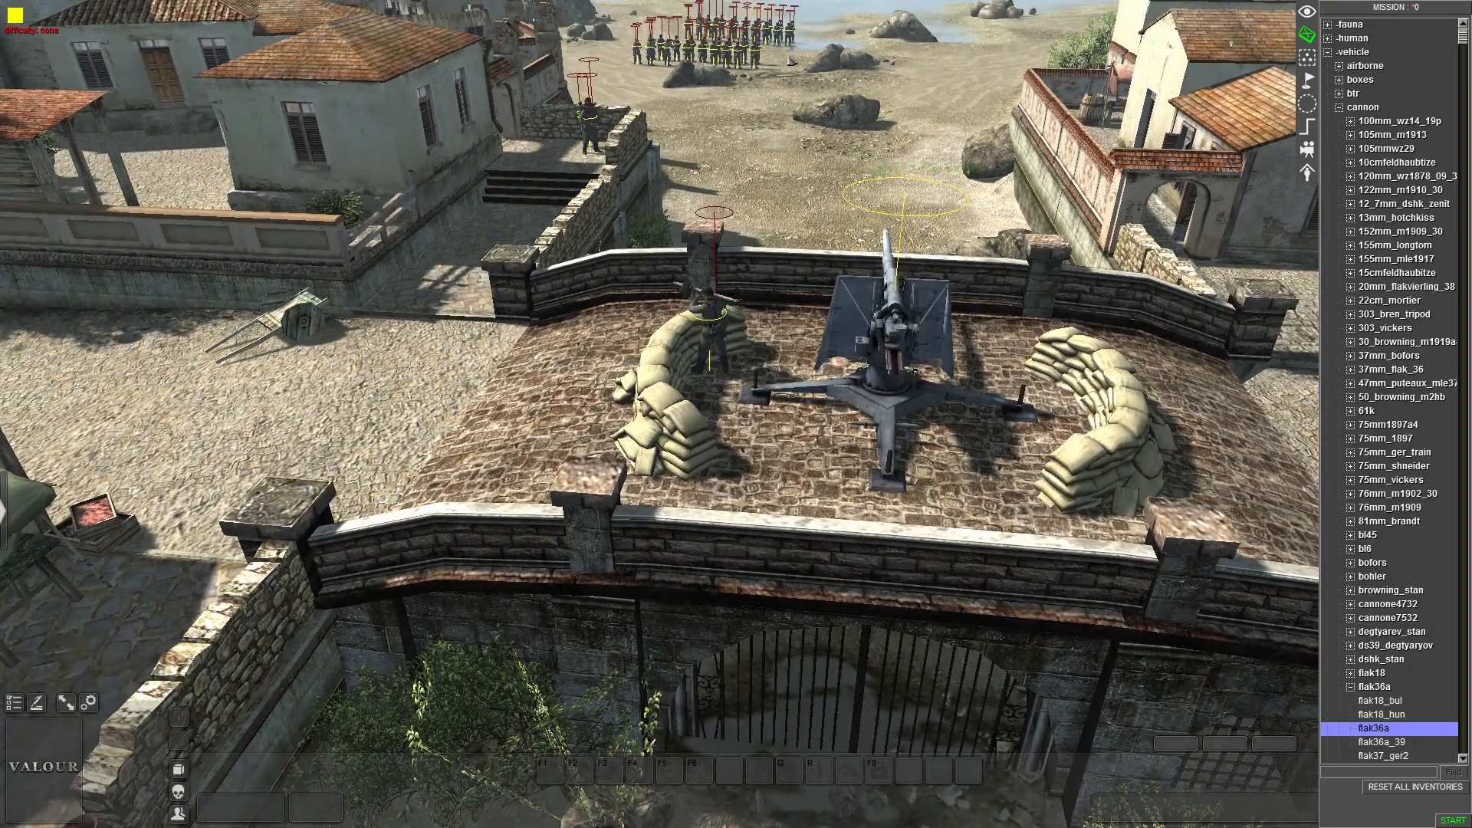
Send a soldier from the beach formation towards the flak gun on the bridge
{"action": "key", "text": "F1"}
{"action": "left_click", "coordinate": [805, 52]}
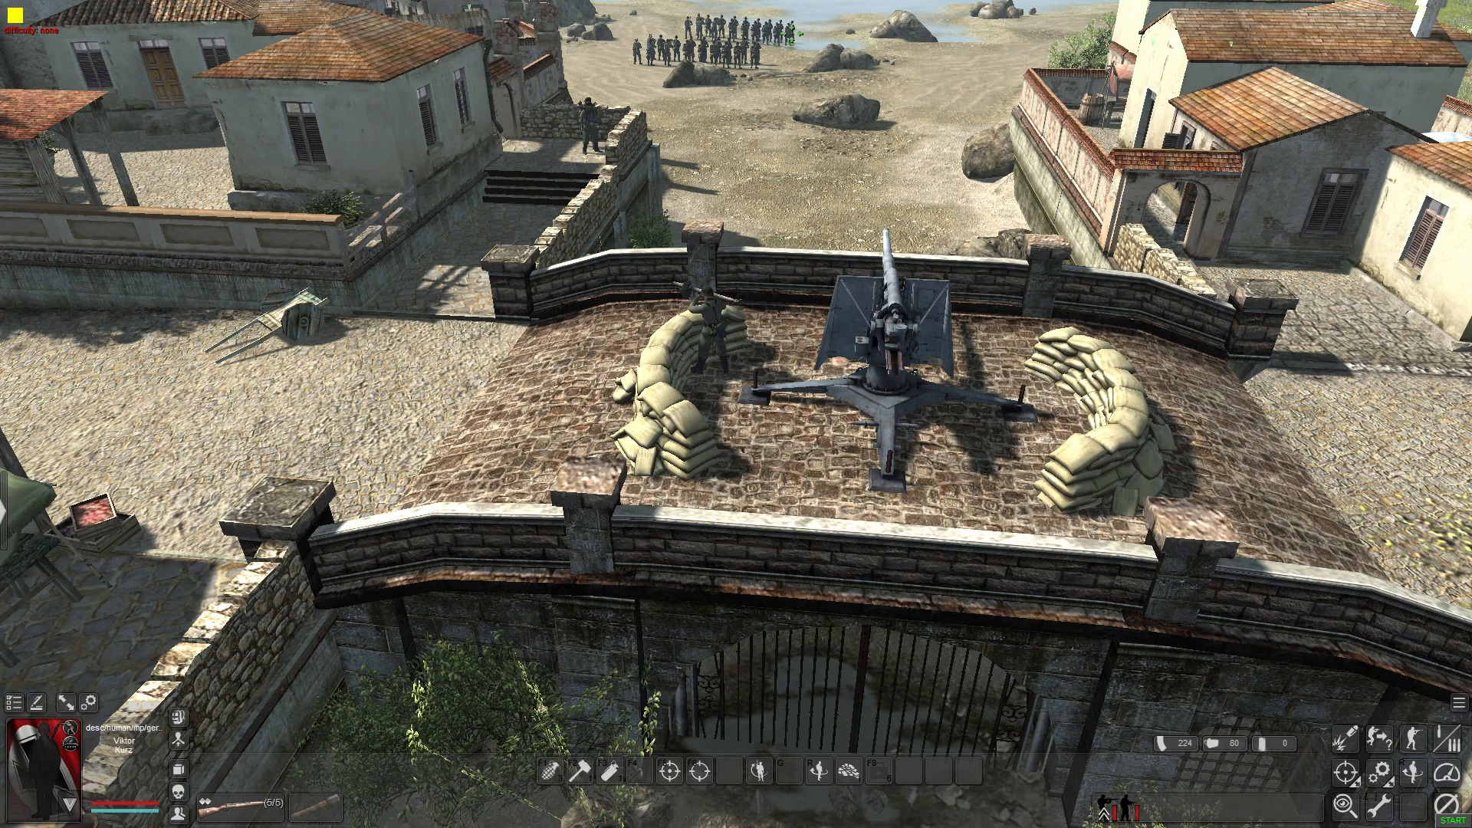
{"action": "left_click", "coordinate": [891, 343]}
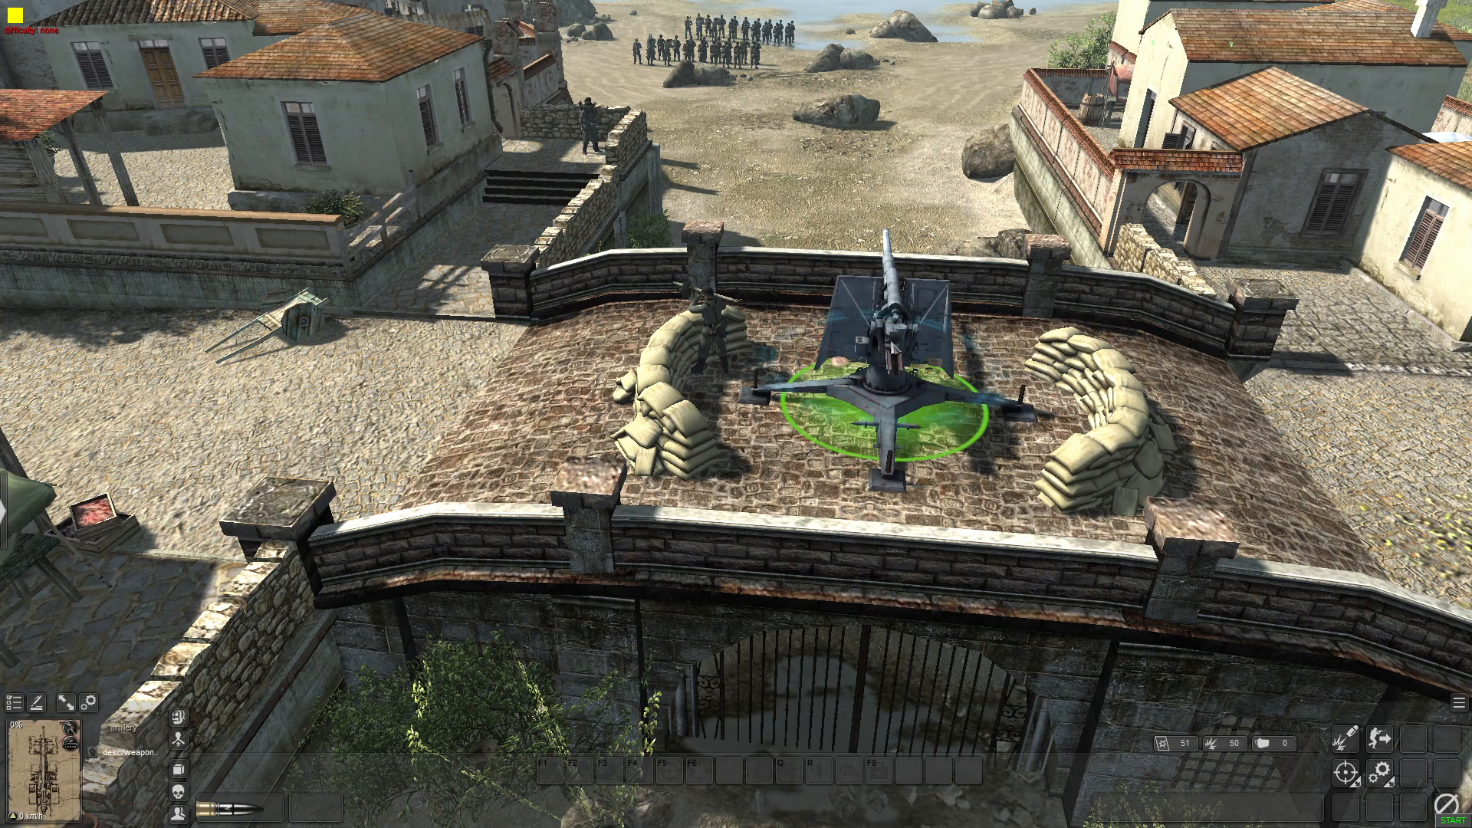
{"action": "left_click", "coordinate": [881, 84]}
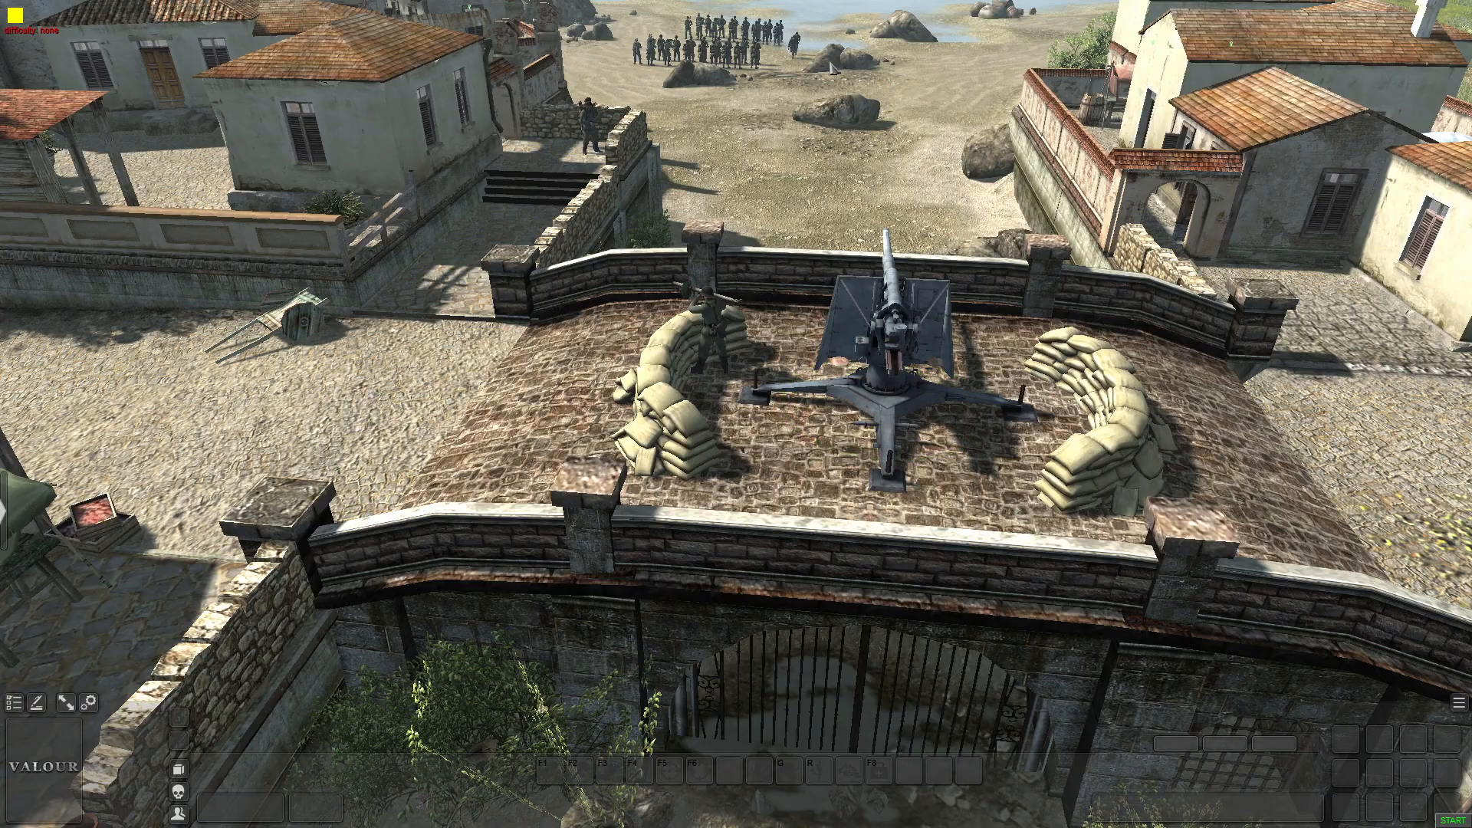
{"action": "middle_click_drag", "start_coordinate": [770, 139], "coordinate": [816, 138]}
{"action": "key", "text": "F3"}
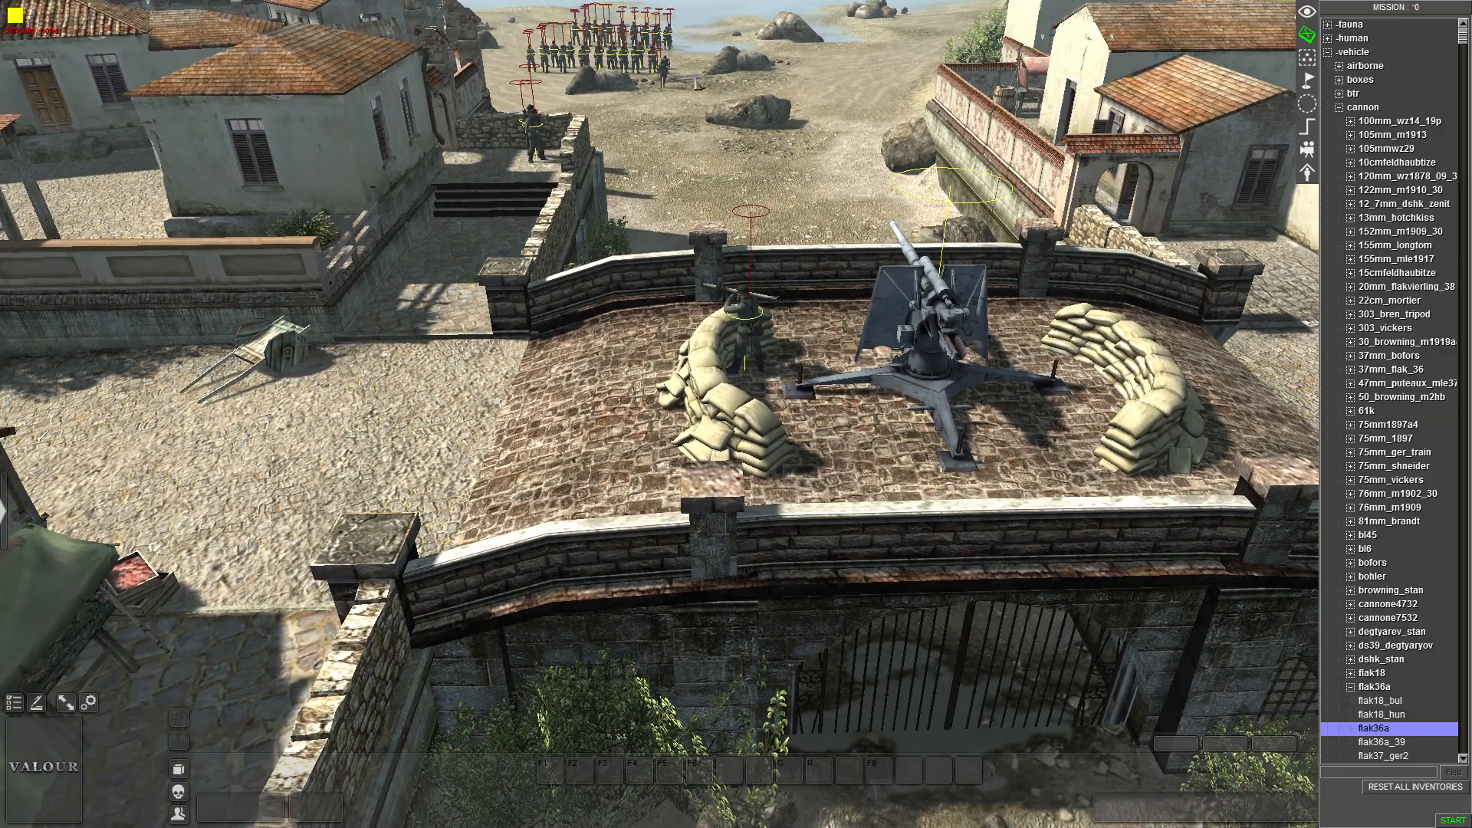
Duplicate a block of the beach soldiers onto the cobbled street behind the bridge
{"action": "left_click_drag", "start_coordinate": [551, 3], "coordinate": [694, 71]}
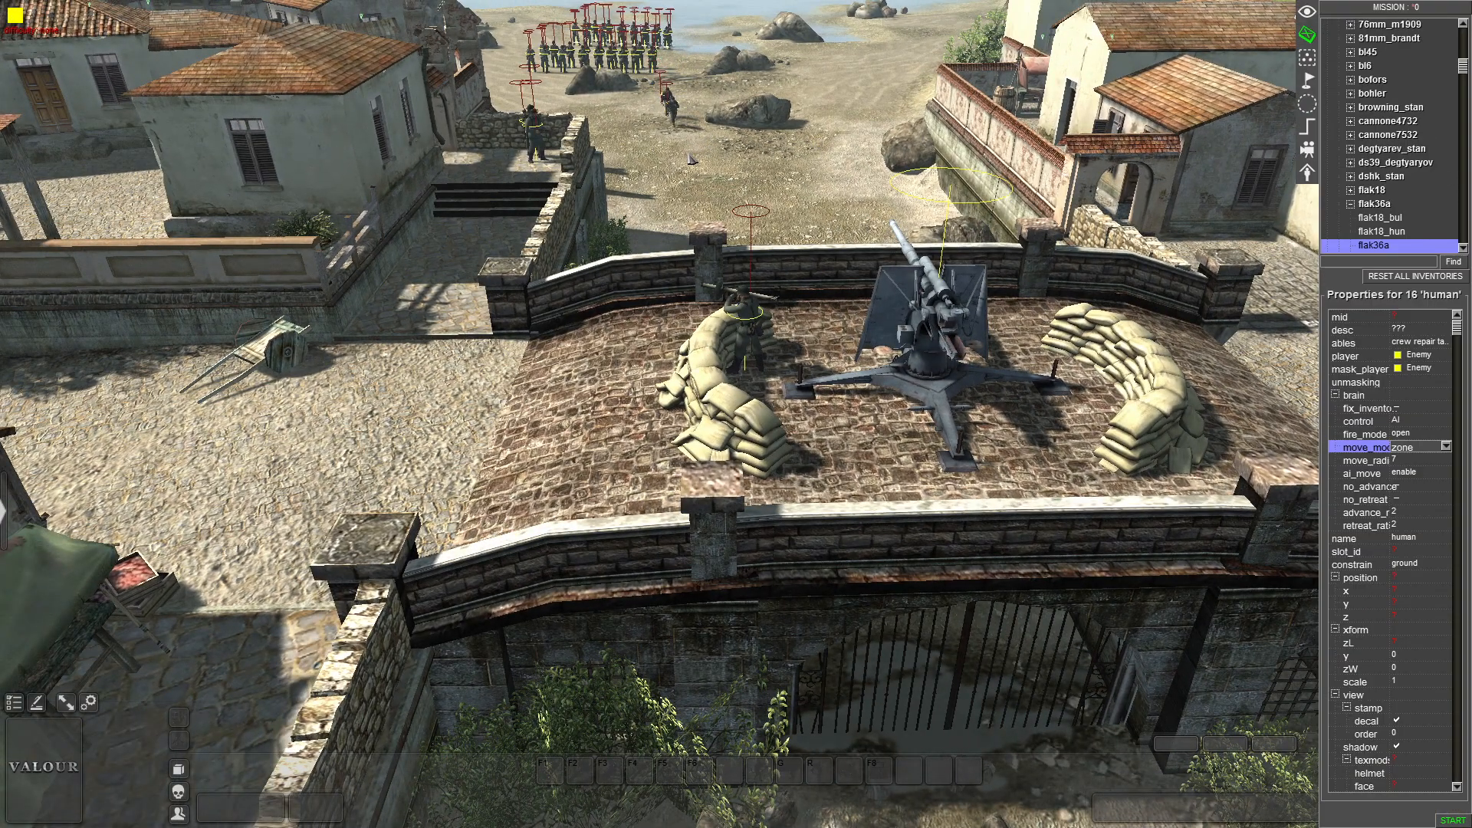
{"action": "middle_click_drag", "start_coordinate": [694, 76], "coordinate": [843, 100]}
{"action": "middle_click_drag", "start_coordinate": [975, 158], "coordinate": [923, 568]}
{"action": "key", "text": "ctrl+v"}
{"action": "left_click_drag", "start_coordinate": [901, 424], "coordinate": [806, 453]}
{"action": "left_click", "coordinate": [805, 453]}
{"action": "scroll", "coordinate": [805, 452], "scroll_direction": "down", "scroll_amount": 3}
{"action": "middle_click_drag", "start_coordinate": [805, 452], "coordinate": [840, 454]}
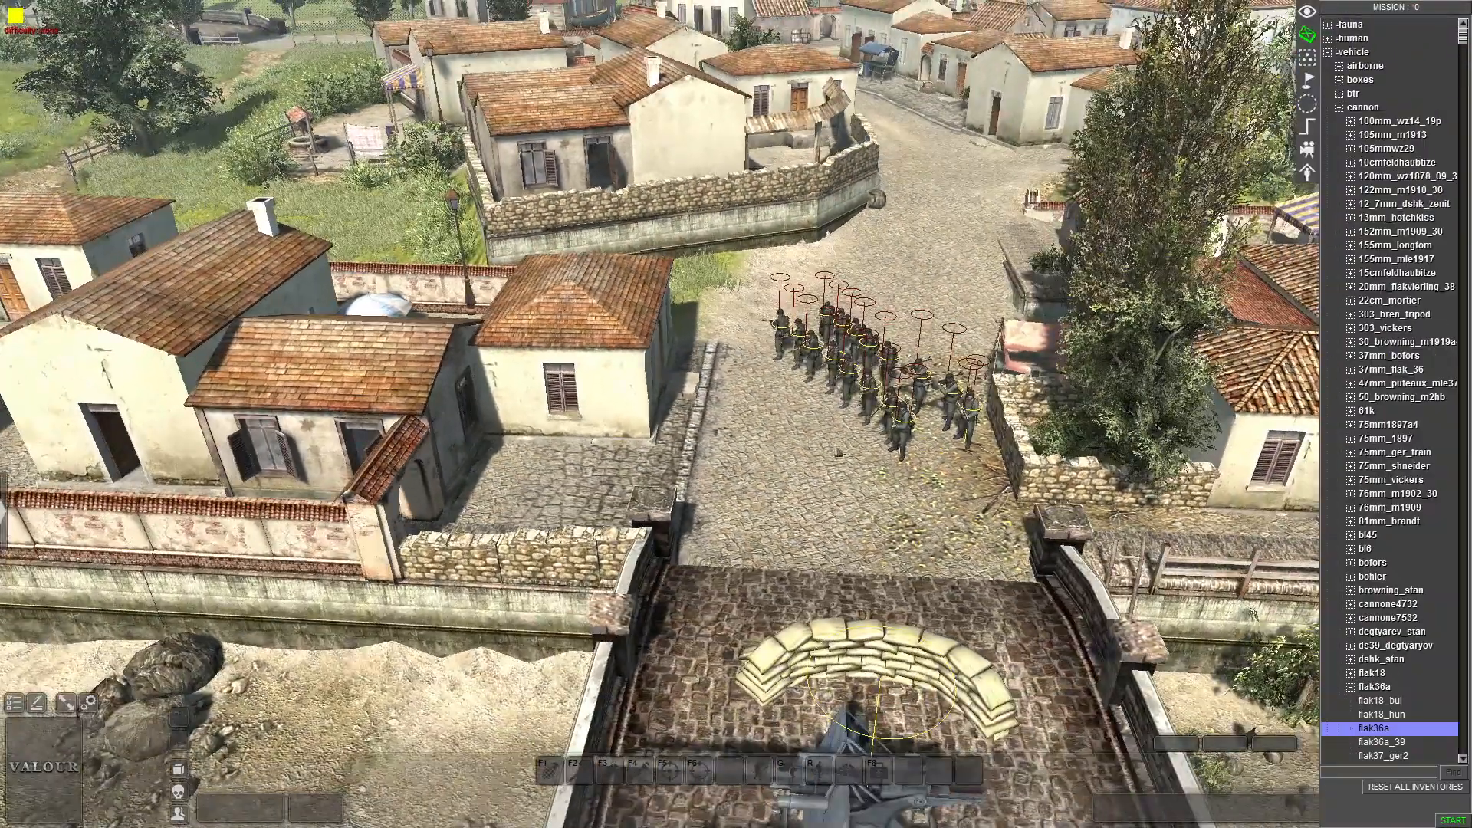
Switch to unit control and order soldiers from the street group to man the flak gun
{"action": "key", "text": "F1"}
{"action": "left_click_drag", "start_coordinate": [786, 315], "coordinate": [824, 372]}
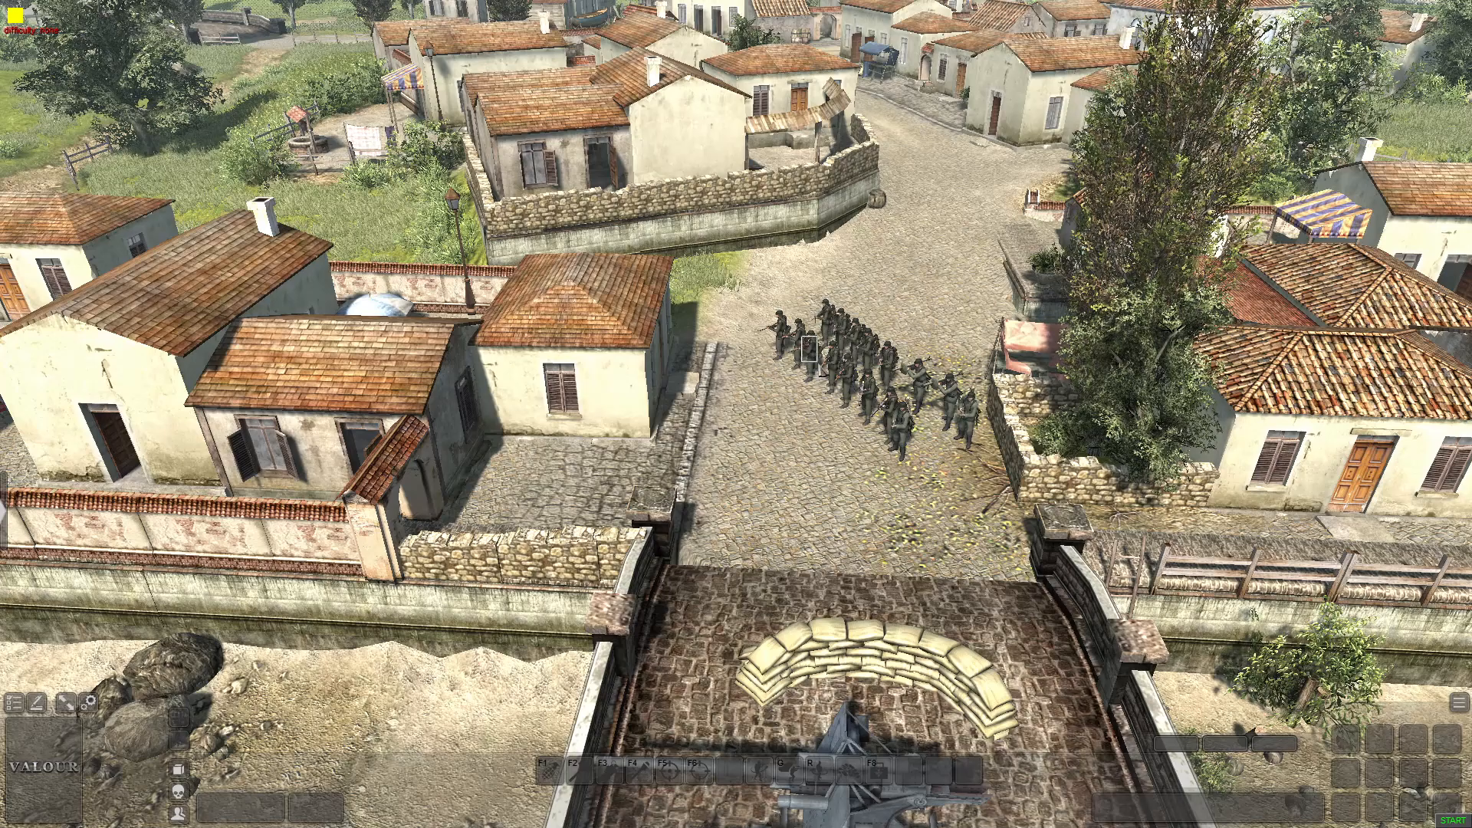
{"action": "right_click", "coordinate": [876, 681]}
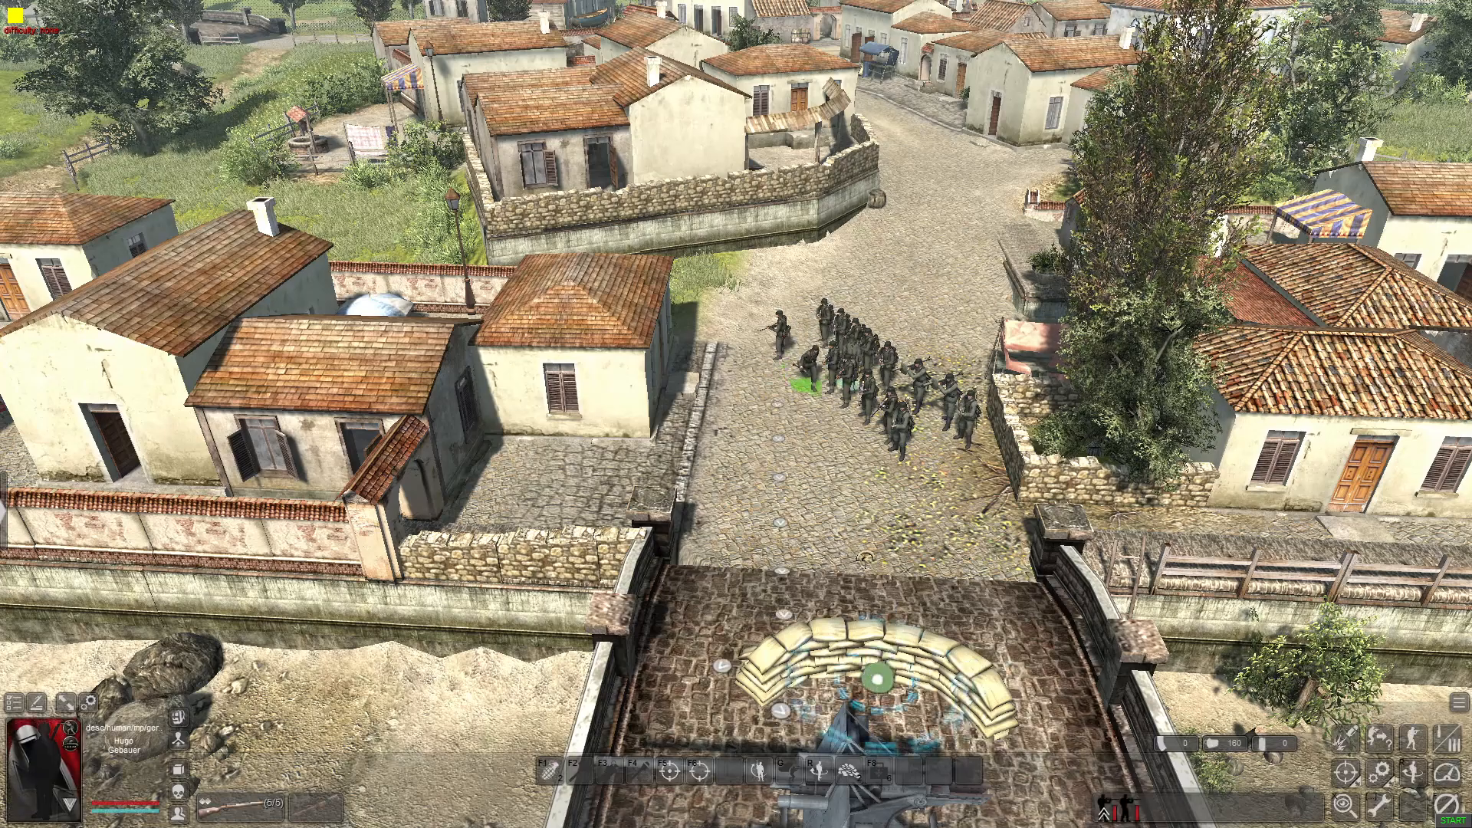
{"action": "left_click", "coordinate": [878, 679]}
Deploy soldiers from the street group to defensive positions around the bridge and the dry riverbed
{"action": "left_click", "coordinate": [901, 438]}
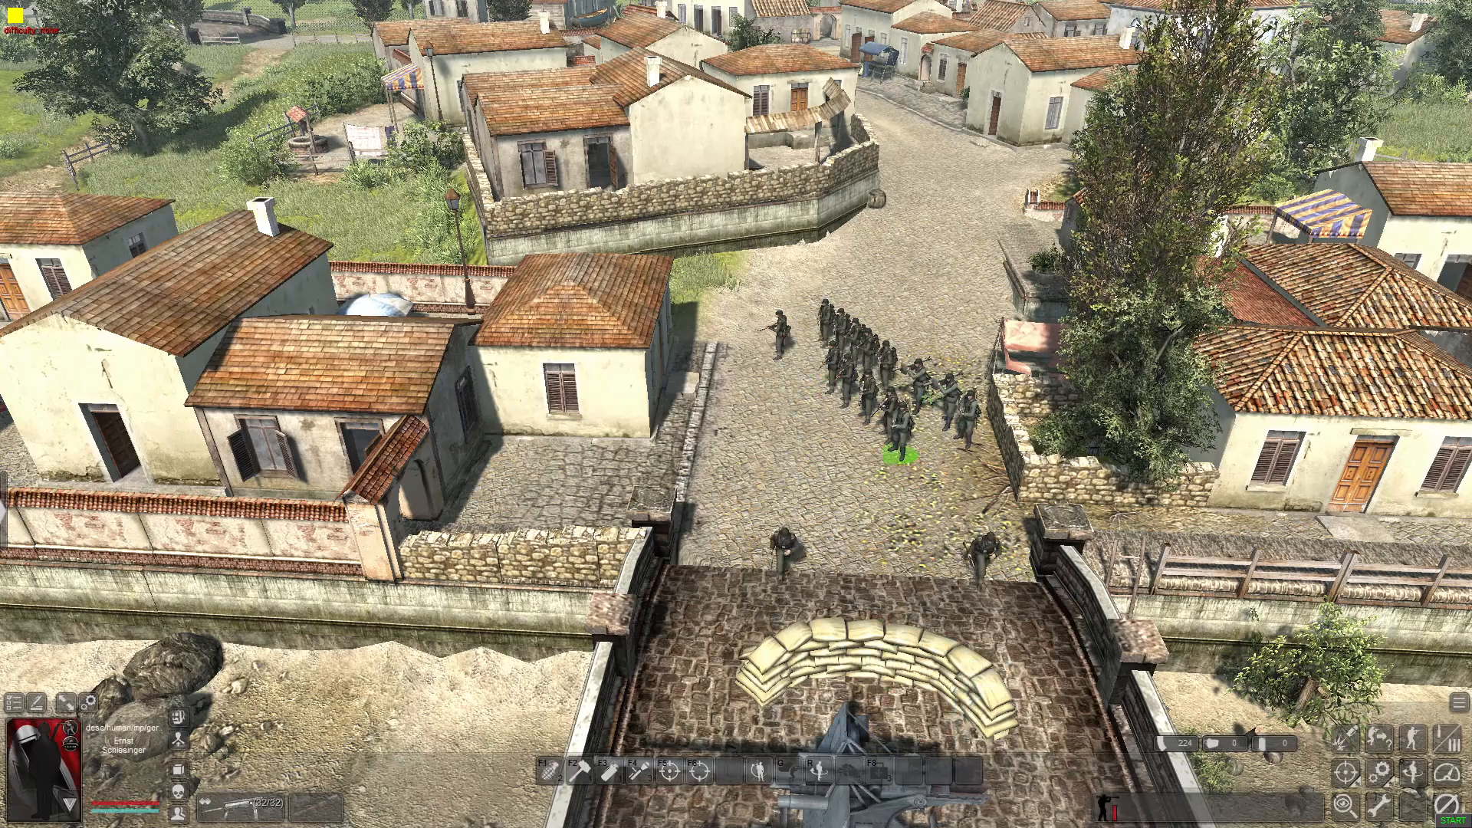
{"action": "left_click_drag", "start_coordinate": [852, 383], "coordinate": [889, 441]}
{"action": "scroll", "coordinate": [874, 429], "scroll_direction": "down", "scroll_amount": 1}
{"action": "key", "text": "Down"}
{"action": "key", "text": "Right"}
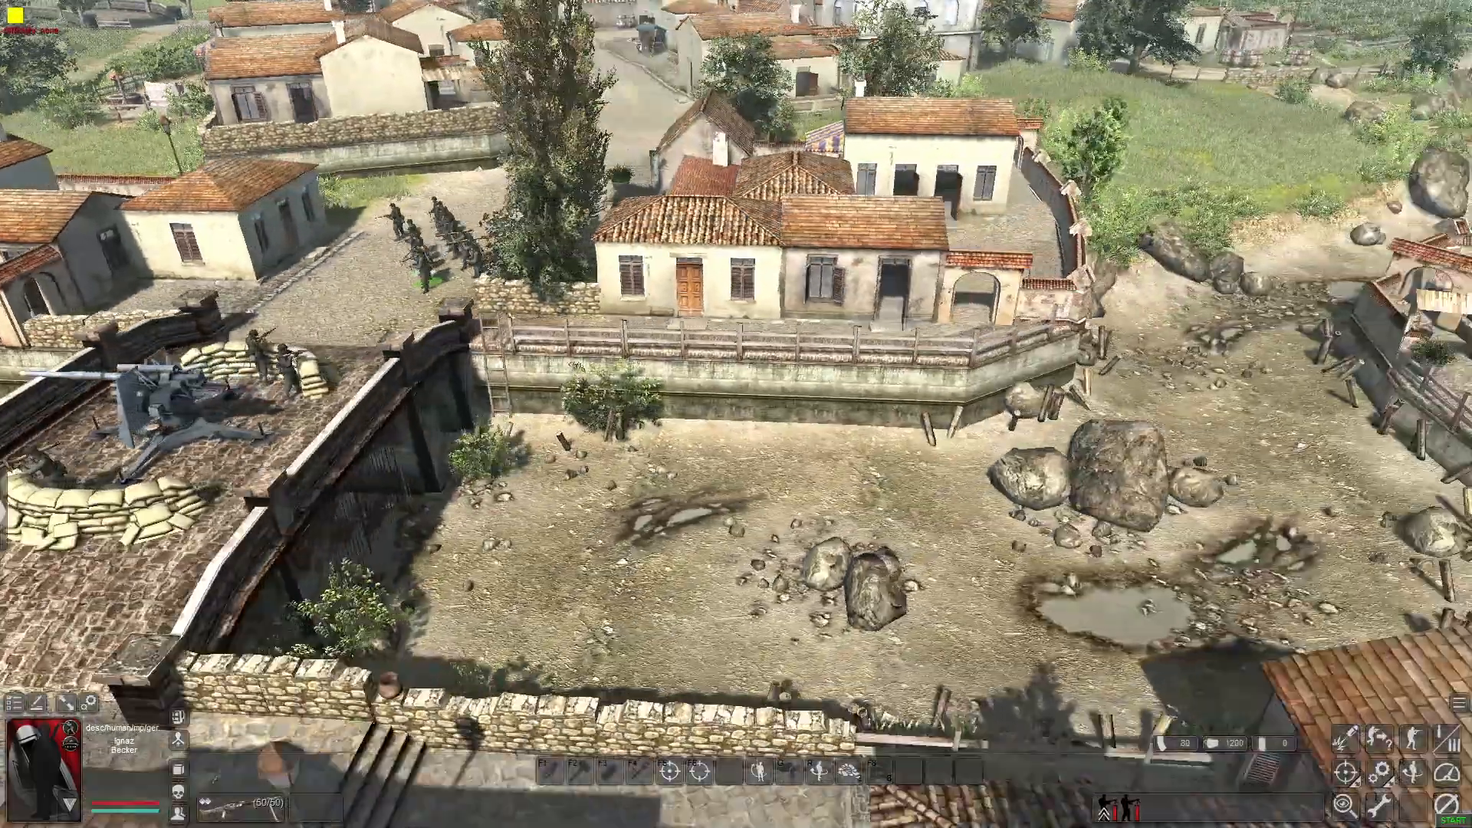
{"action": "middle_click_drag", "start_coordinate": [826, 292], "coordinate": [690, 293]}
{"action": "key", "text": "Up"}
{"action": "middle_click_drag", "start_coordinate": [826, 292], "coordinate": [958, 292]}
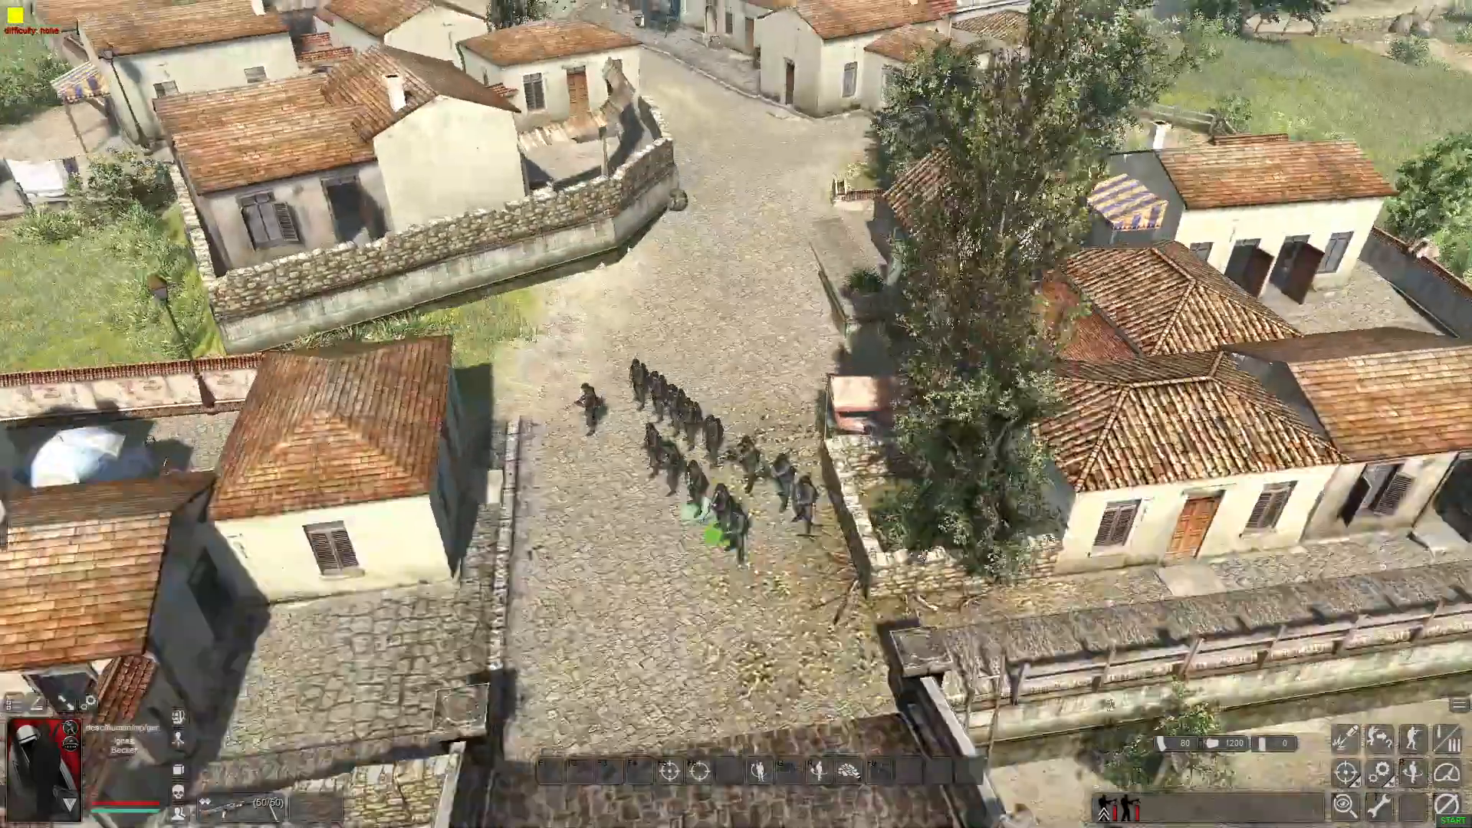
{"action": "key", "text": "Up"}
{"action": "key", "text": "Down"}
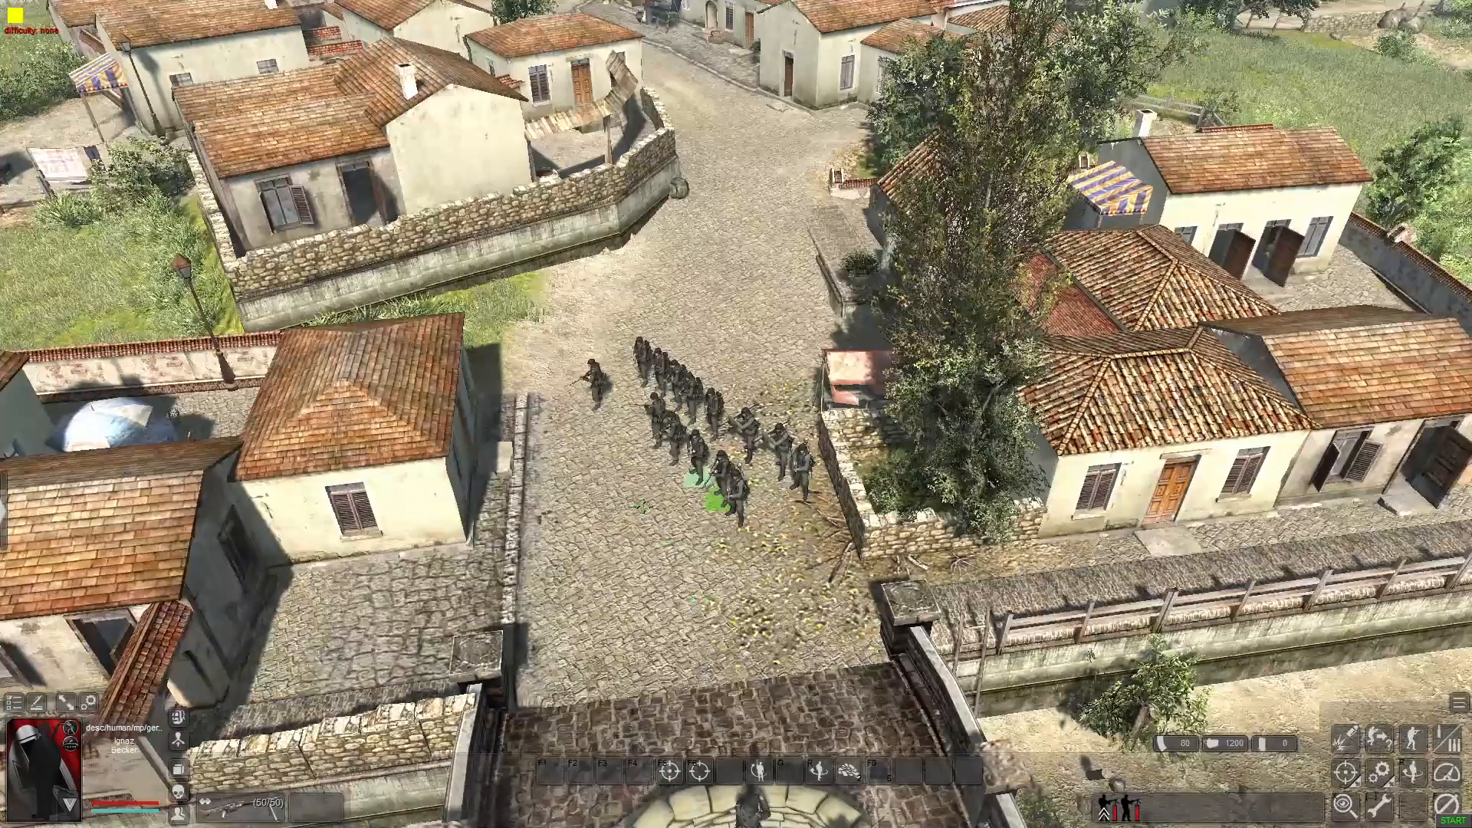
{"action": "left_click", "coordinate": [803, 317]}
{"action": "left_click", "coordinate": [809, 302]}
{"action": "key", "text": "Down"}
{"action": "key", "text": "Right"}
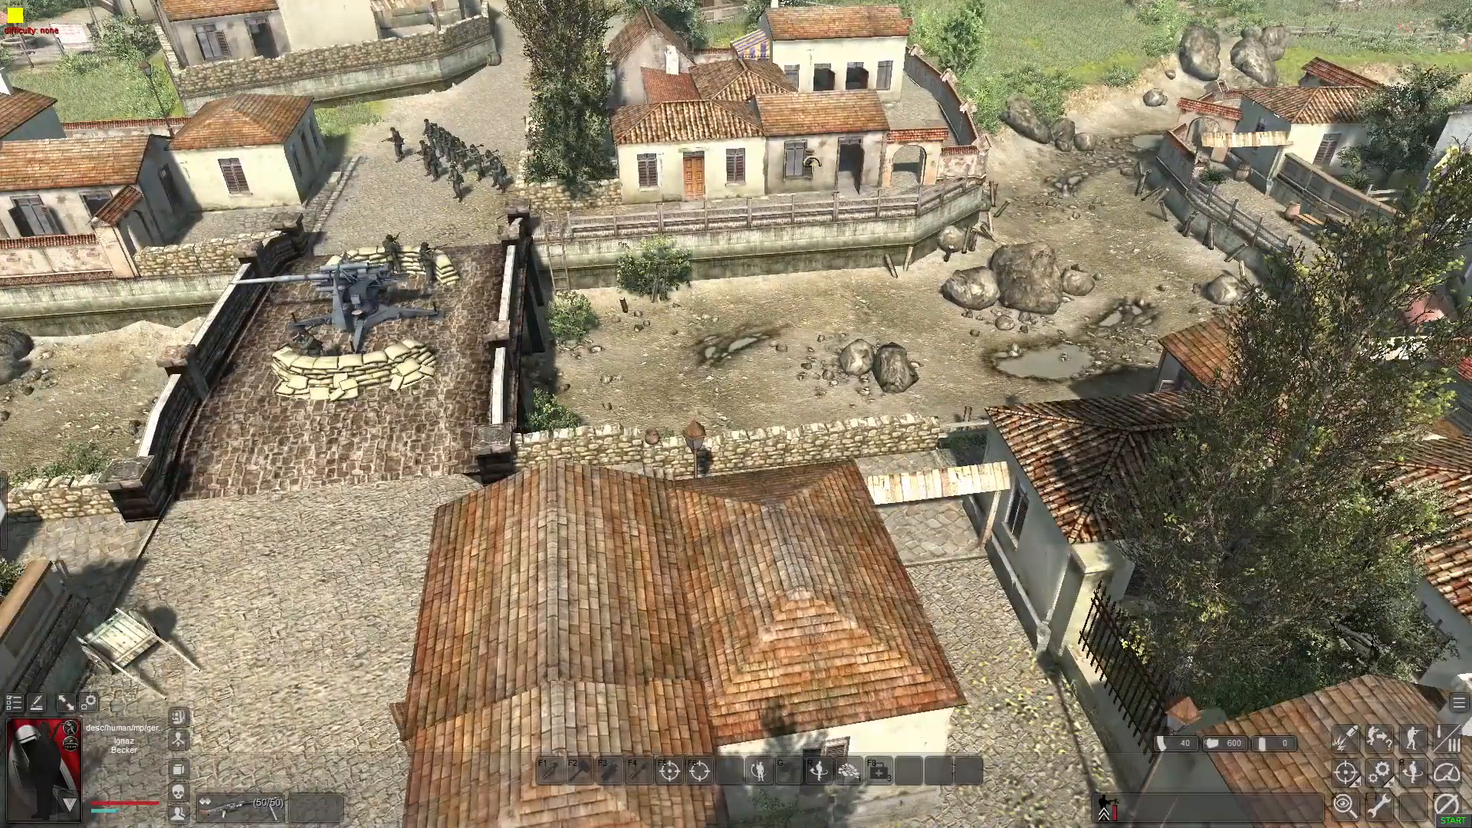
{"action": "key", "text": "Down"}
{"action": "middle_click_drag", "start_coordinate": [795, 168], "coordinate": [826, 389]}
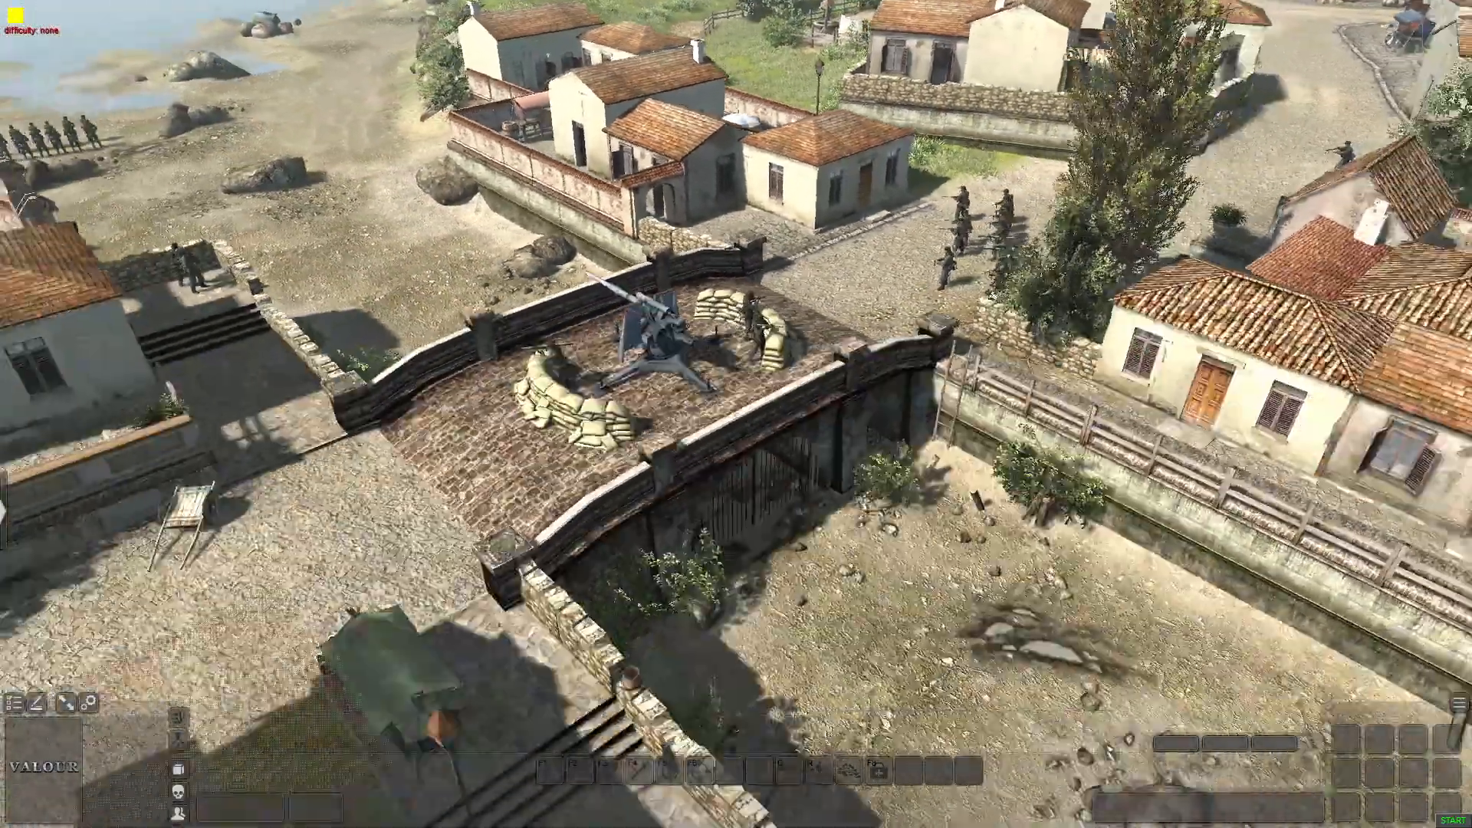
Post the selected rifleman beside a house along the inland village road
{"action": "key", "text": "Up"}
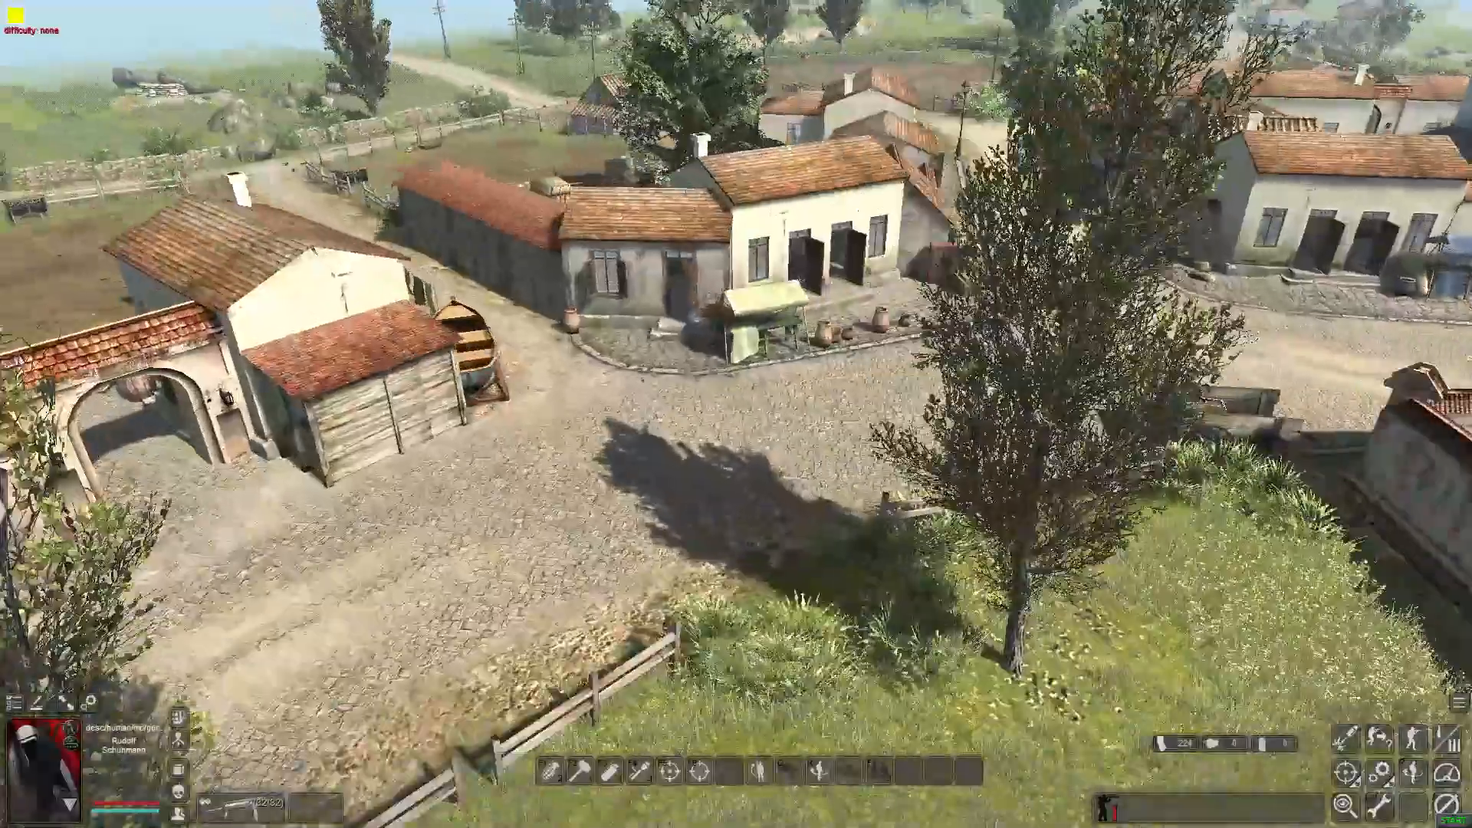
{"action": "middle_click_drag", "start_coordinate": [608, 272], "coordinate": [931, 310]}
{"action": "scroll", "coordinate": [930, 311], "scroll_direction": "up", "scroll_amount": 3}
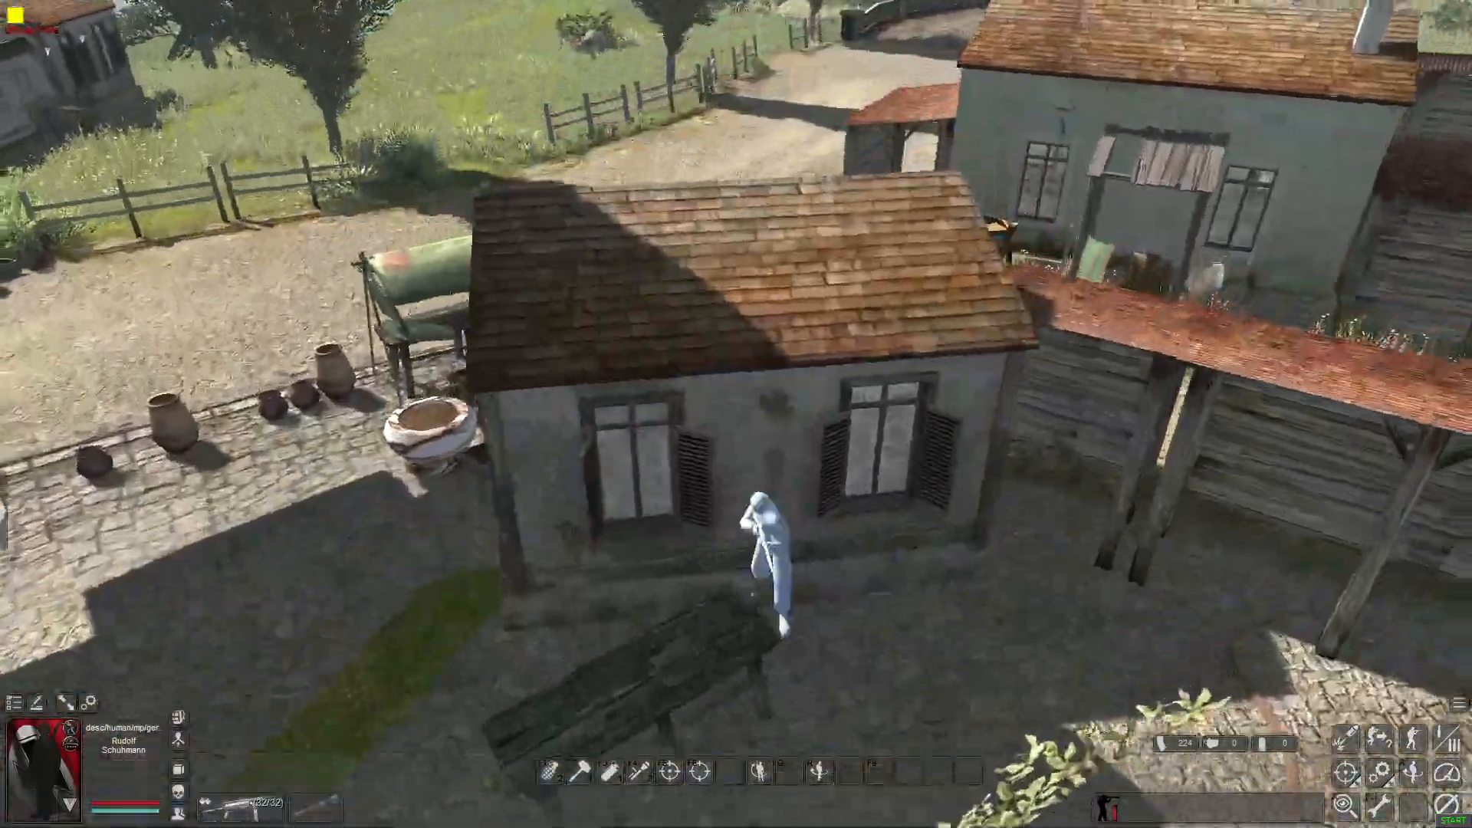
{"action": "middle_click_drag", "start_coordinate": [690, 460], "coordinate": [687, 499]}
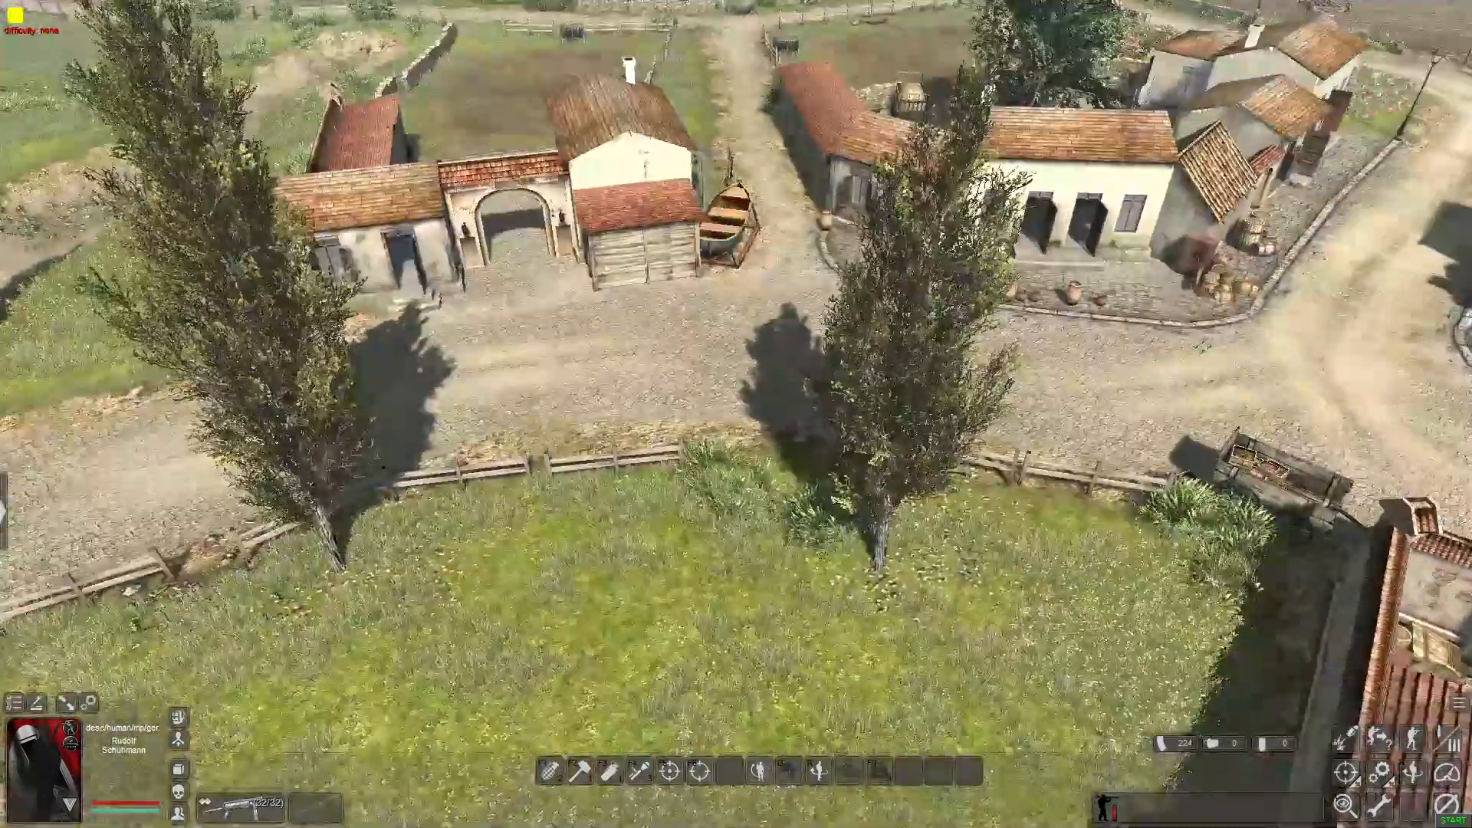
{"action": "middle_click_drag", "start_coordinate": [1120, 211], "coordinate": [1048, 244]}
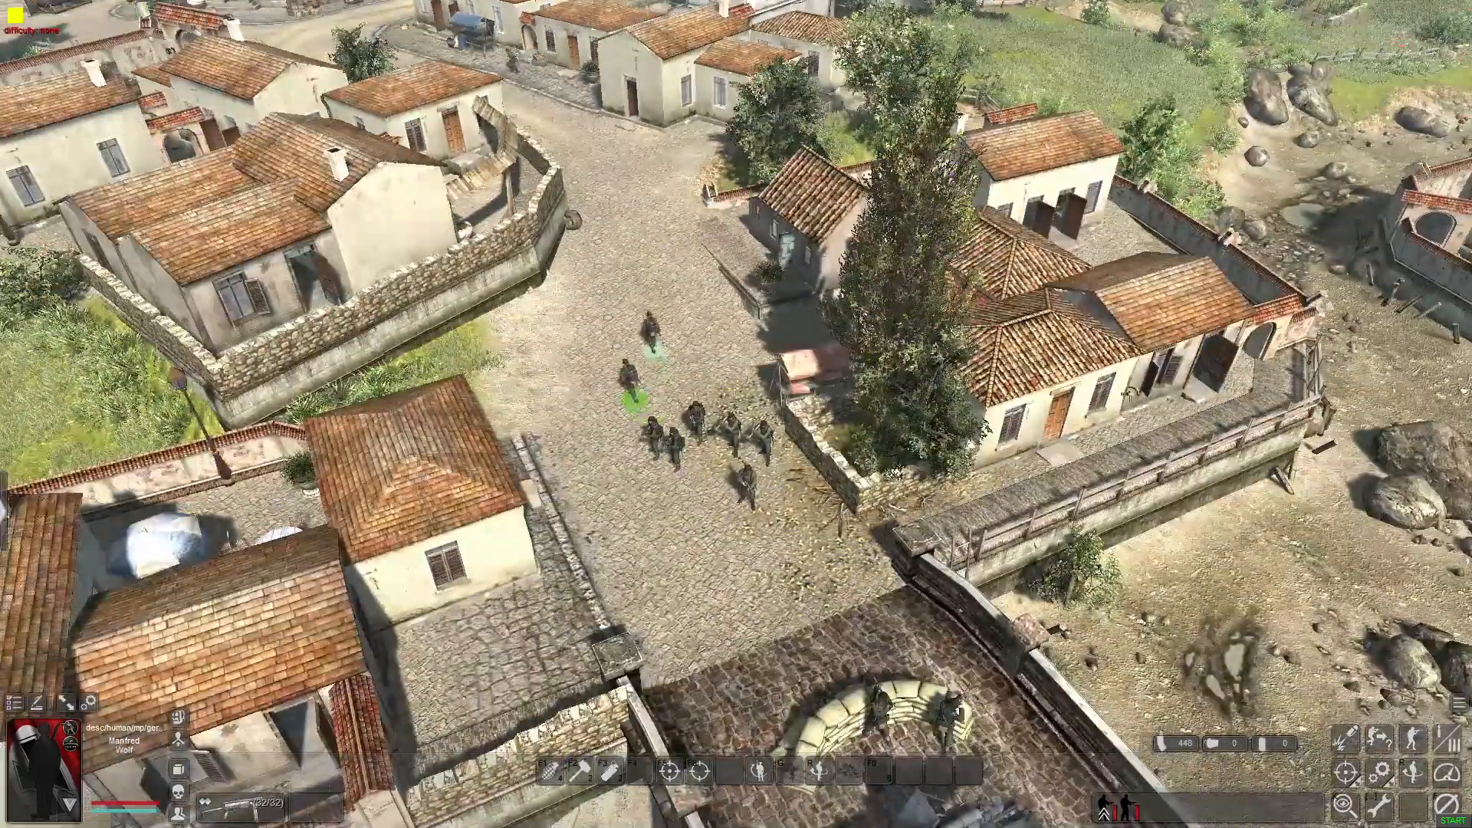
Post the remaining soldiers of the street group around the flak bridge and along the riverside walkway by the houses
{"action": "left_click", "coordinate": [1132, 395]}
{"action": "left_click_drag", "start_coordinate": [645, 403], "coordinate": [707, 472]}
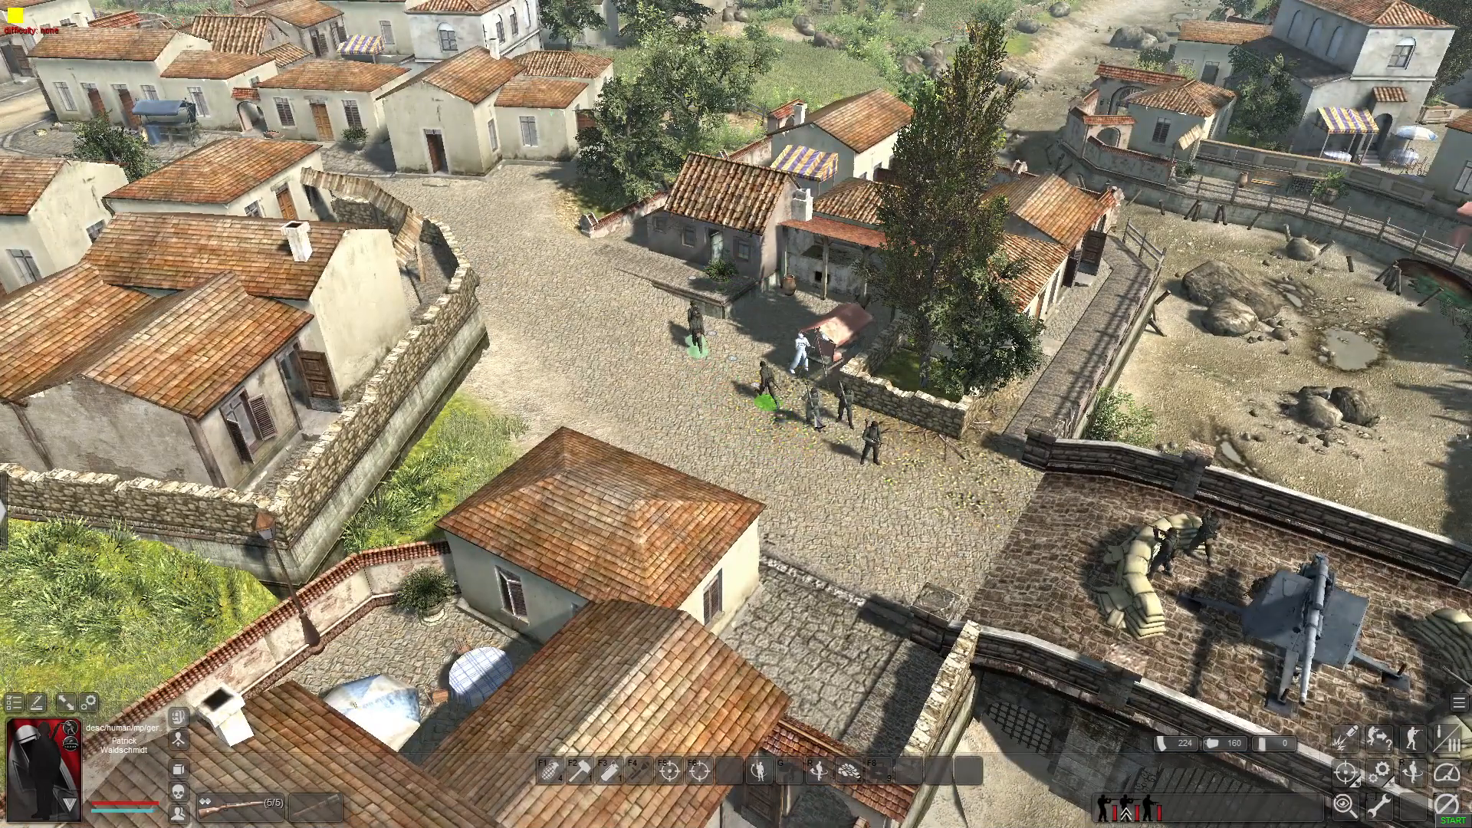
{"action": "left_click", "coordinate": [843, 408]}
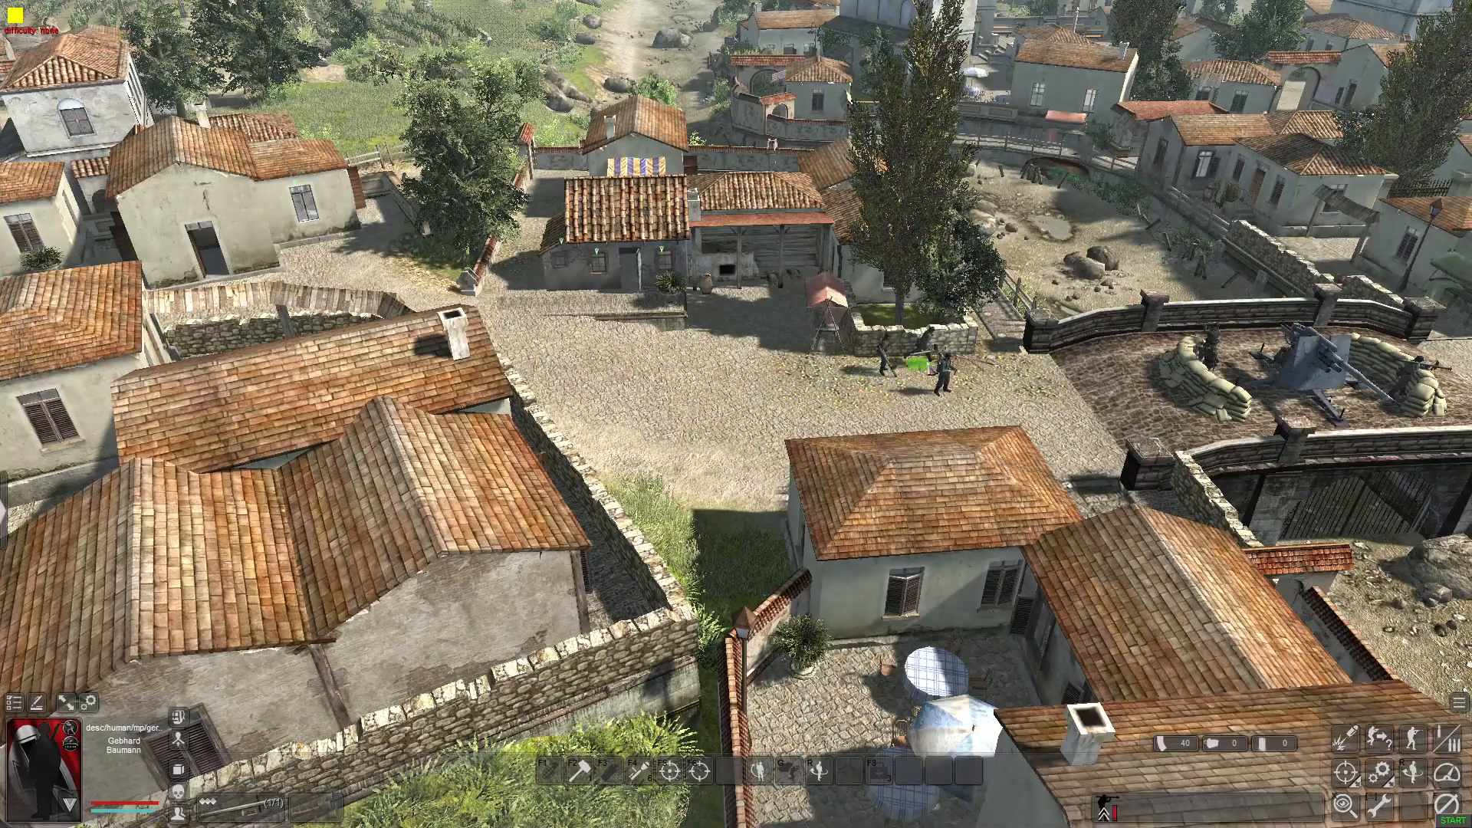
{"action": "left_click", "coordinate": [888, 357]}
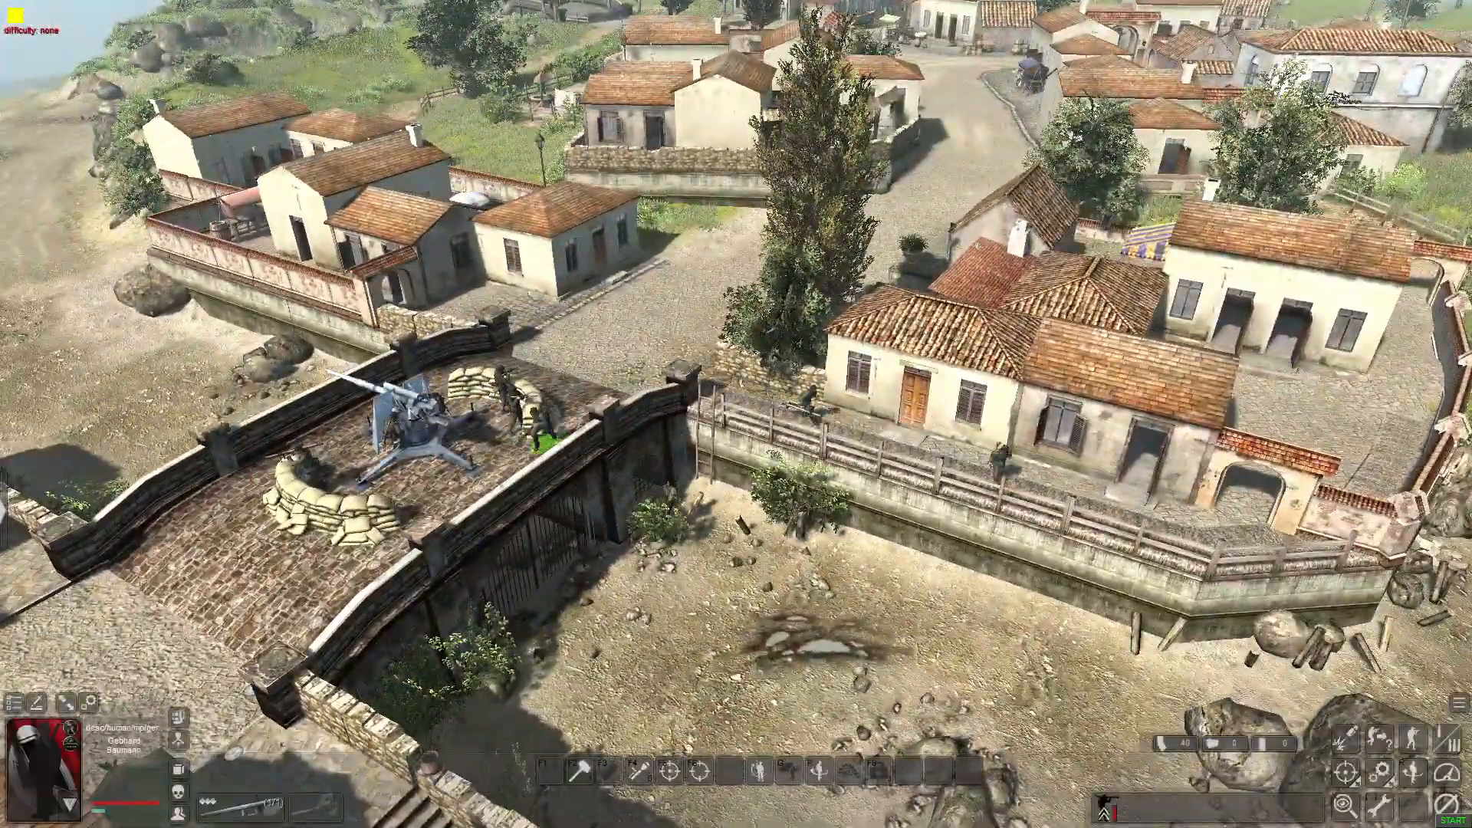
Return to entity editing and duplicate the flak36a gun onto the second sandbagged bridge
{"action": "key", "text": "F3"}
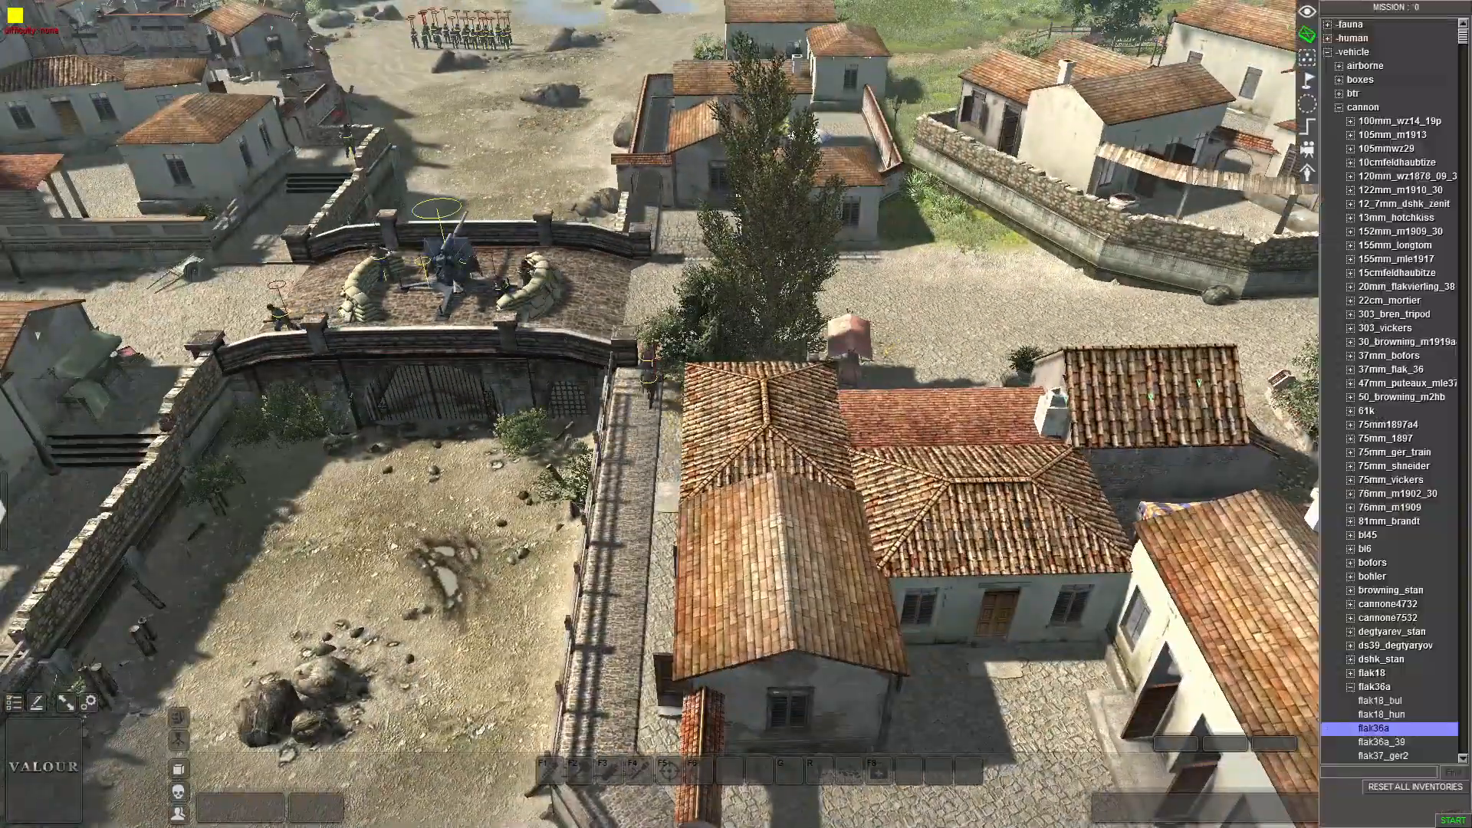
{"action": "left_click", "coordinate": [447, 268]}
{"action": "key", "text": "ctrl+c"}
{"action": "middle_click_drag", "start_coordinate": [447, 268], "coordinate": [736, 269]}
{"action": "key", "text": "Down"}
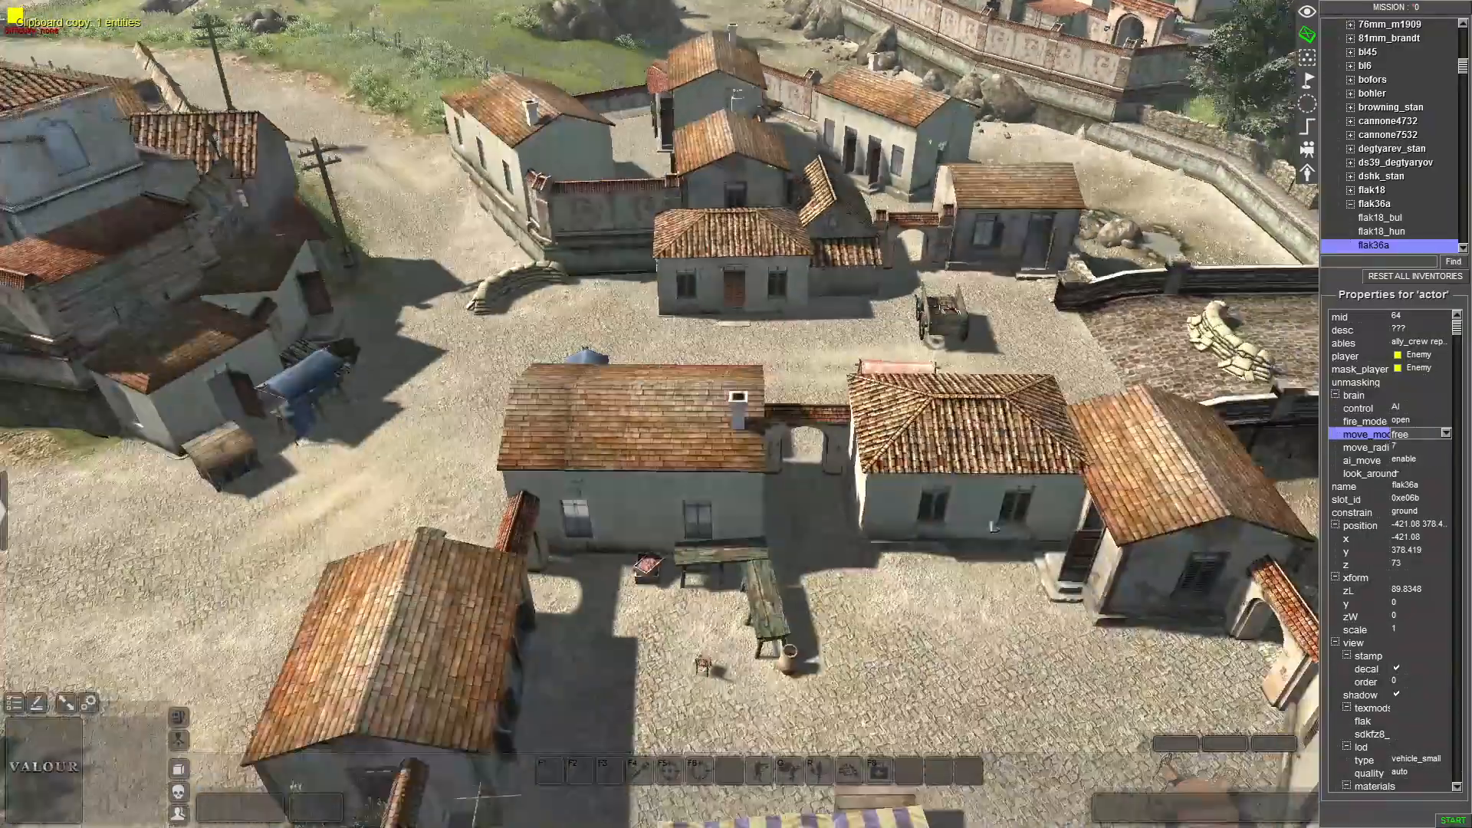
{"action": "key", "text": "ctrl+v"}
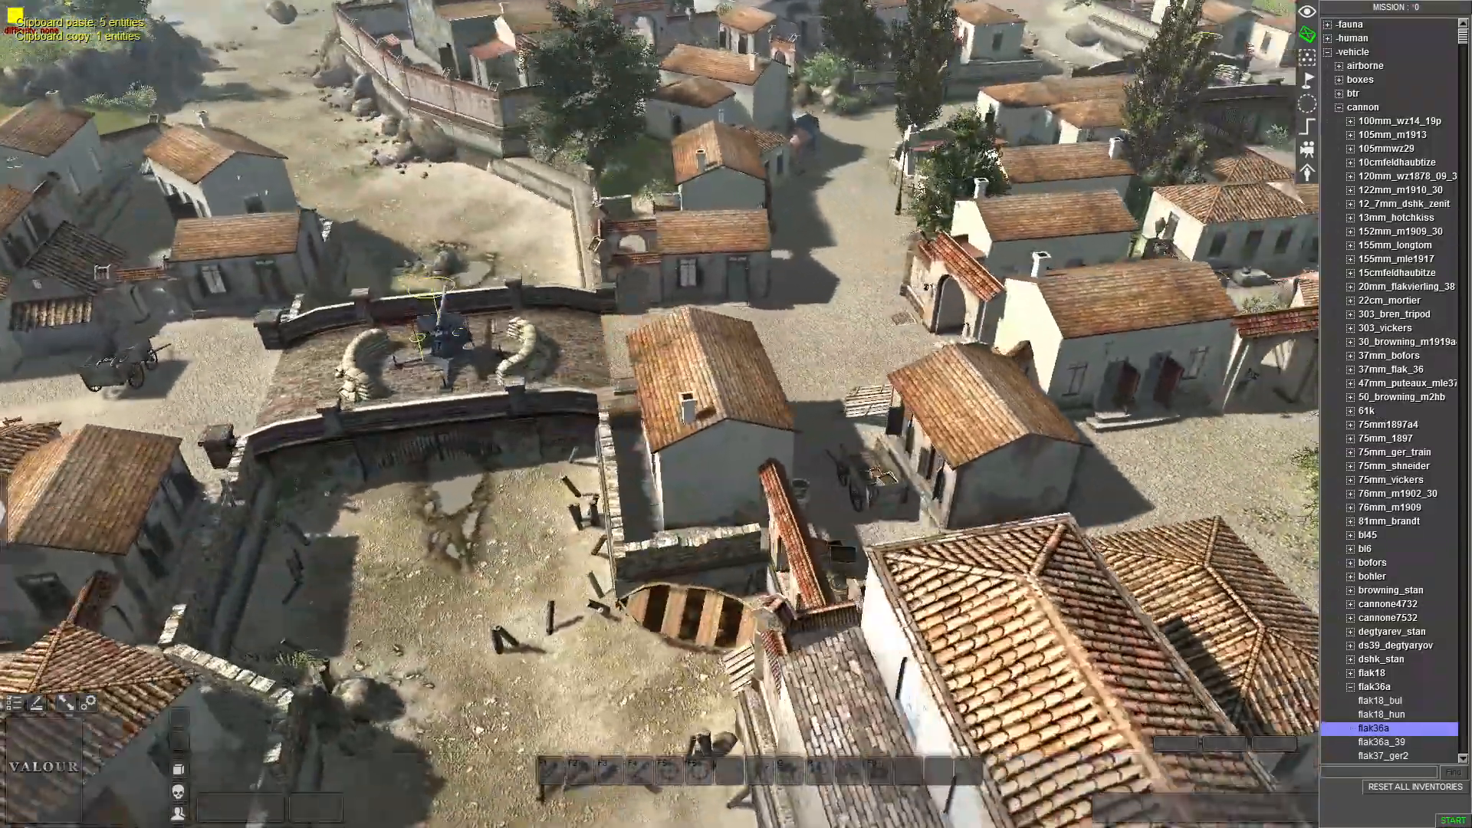
Paste another copied block of 18 soldiers onto the cobbled street behind the first flak bridge
{"action": "middle_click_drag", "start_coordinate": [537, 366], "coordinate": [791, 367]}
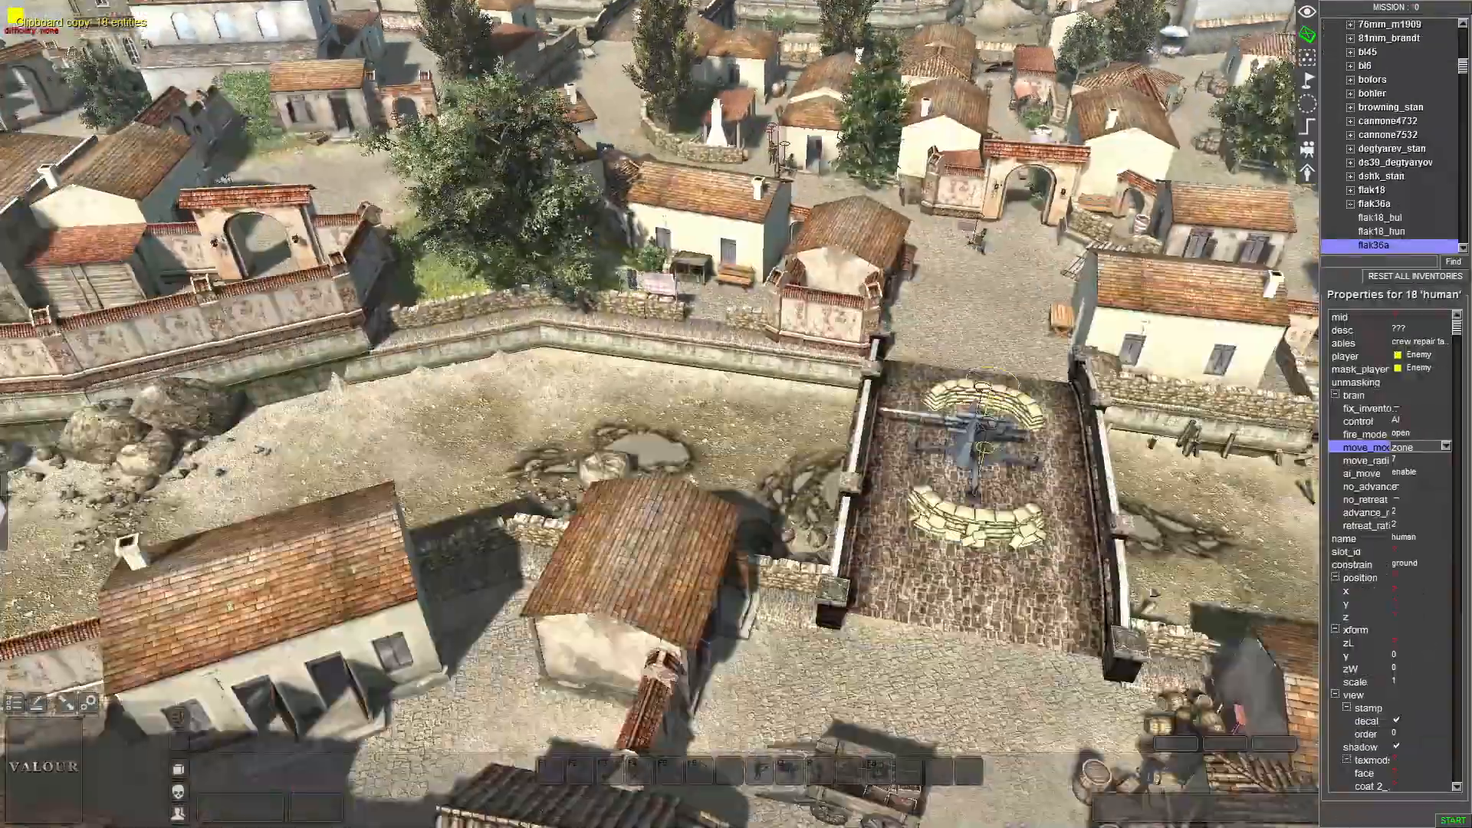
{"action": "key", "text": "Left"}
{"action": "key", "text": "Up"}
{"action": "key", "text": "ctrl+v"}
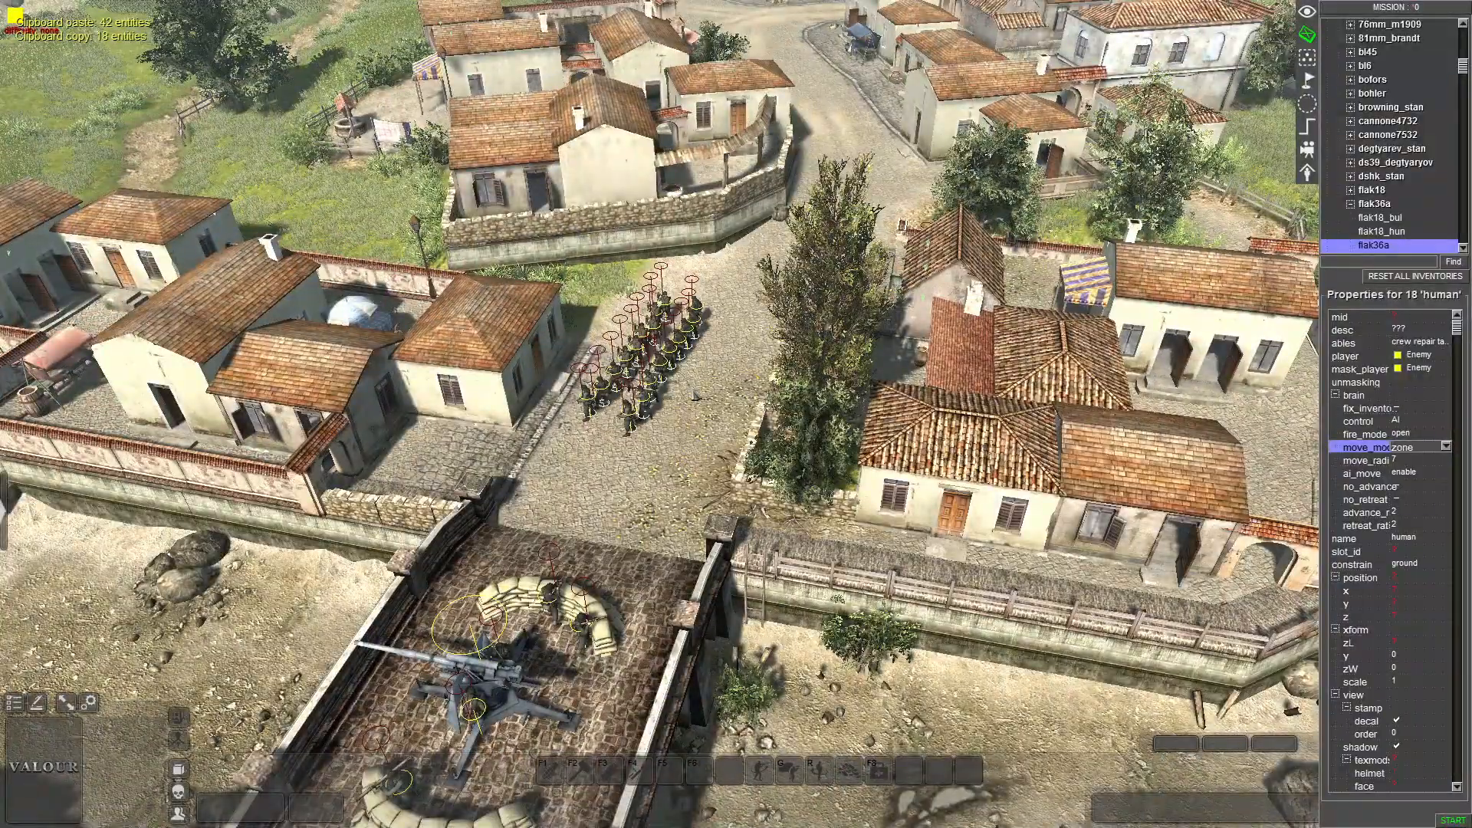
{"action": "key", "text": "Escape"}
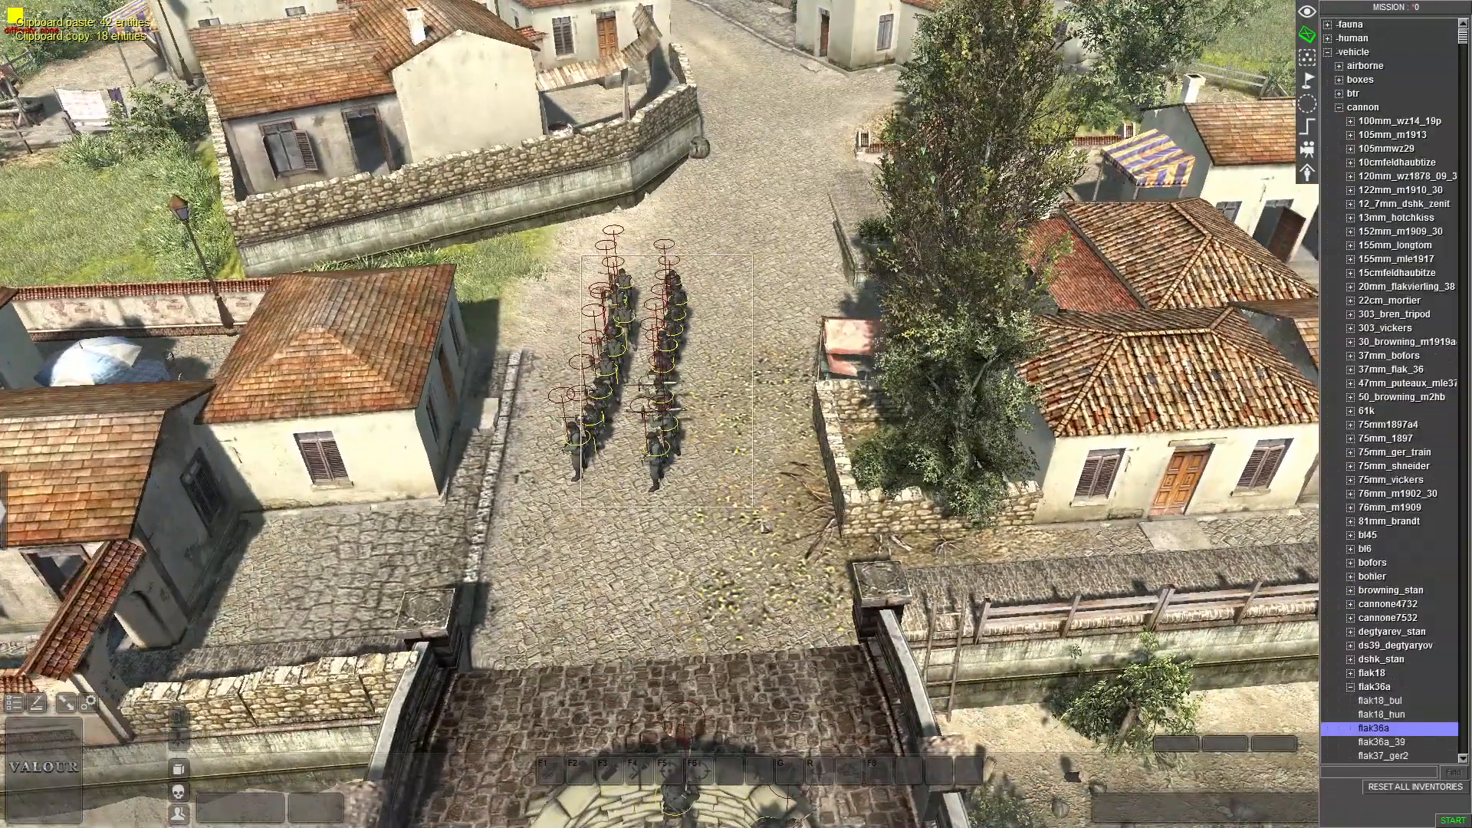
Switch to unit control and send soldiers from the new street block to the house beside the street
{"action": "left_click_drag", "start_coordinate": [583, 256], "coordinate": [740, 485]}
{"action": "key", "text": "F3"}
{"action": "middle_click_drag", "start_coordinate": [711, 542], "coordinate": [755, 450]}
{"action": "left_click", "coordinate": [707, 391]}
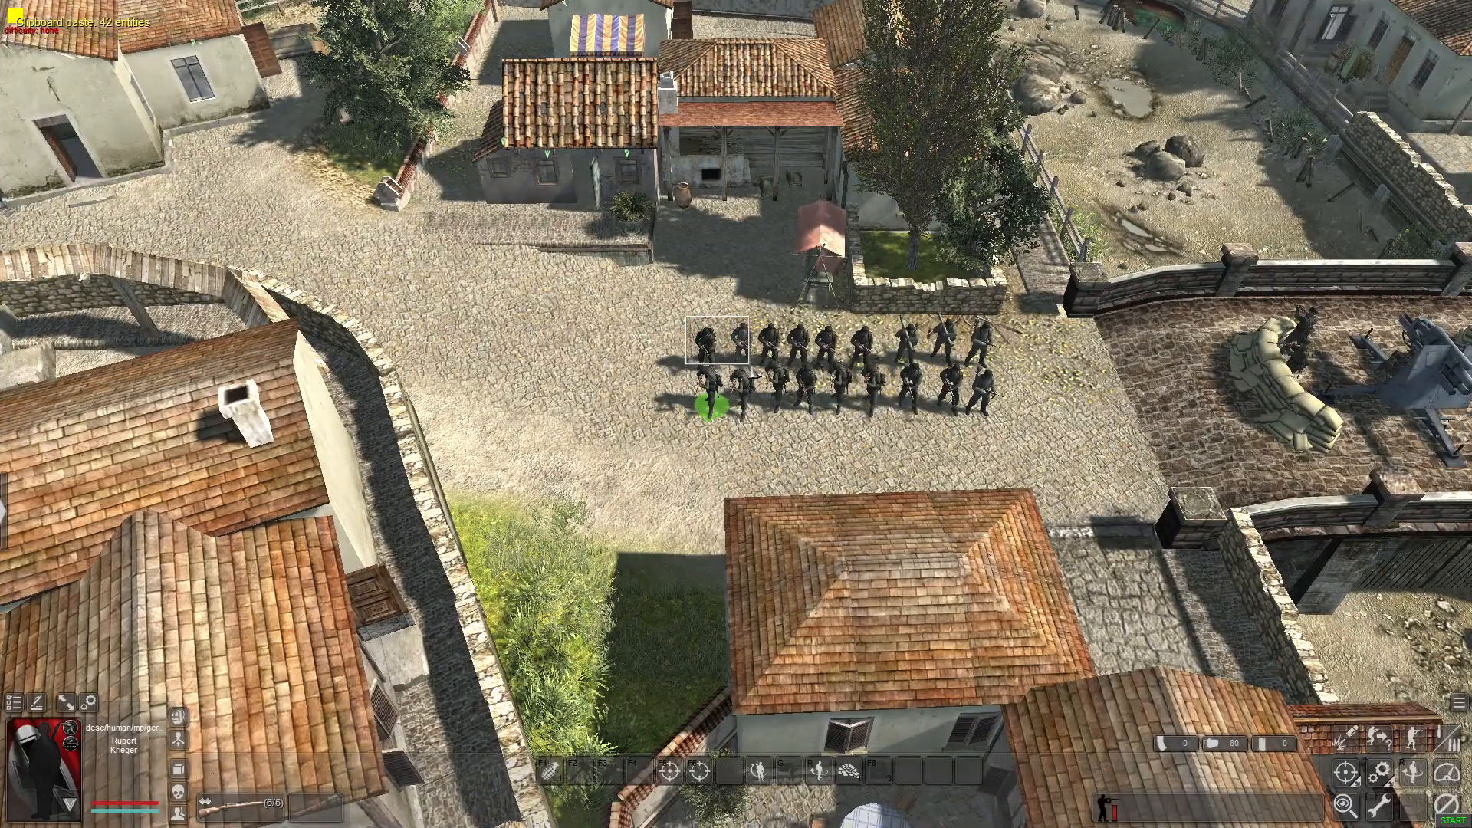
{"action": "middle_click_drag", "start_coordinate": [636, 510], "coordinate": [798, 445]}
{"action": "scroll", "coordinate": [736, 511], "scroll_direction": "down", "scroll_amount": 3}
{"action": "key", "text": "Up"}
{"action": "key", "text": "Up"}
{"action": "key", "text": "Down"}
{"action": "key", "text": "Up"}
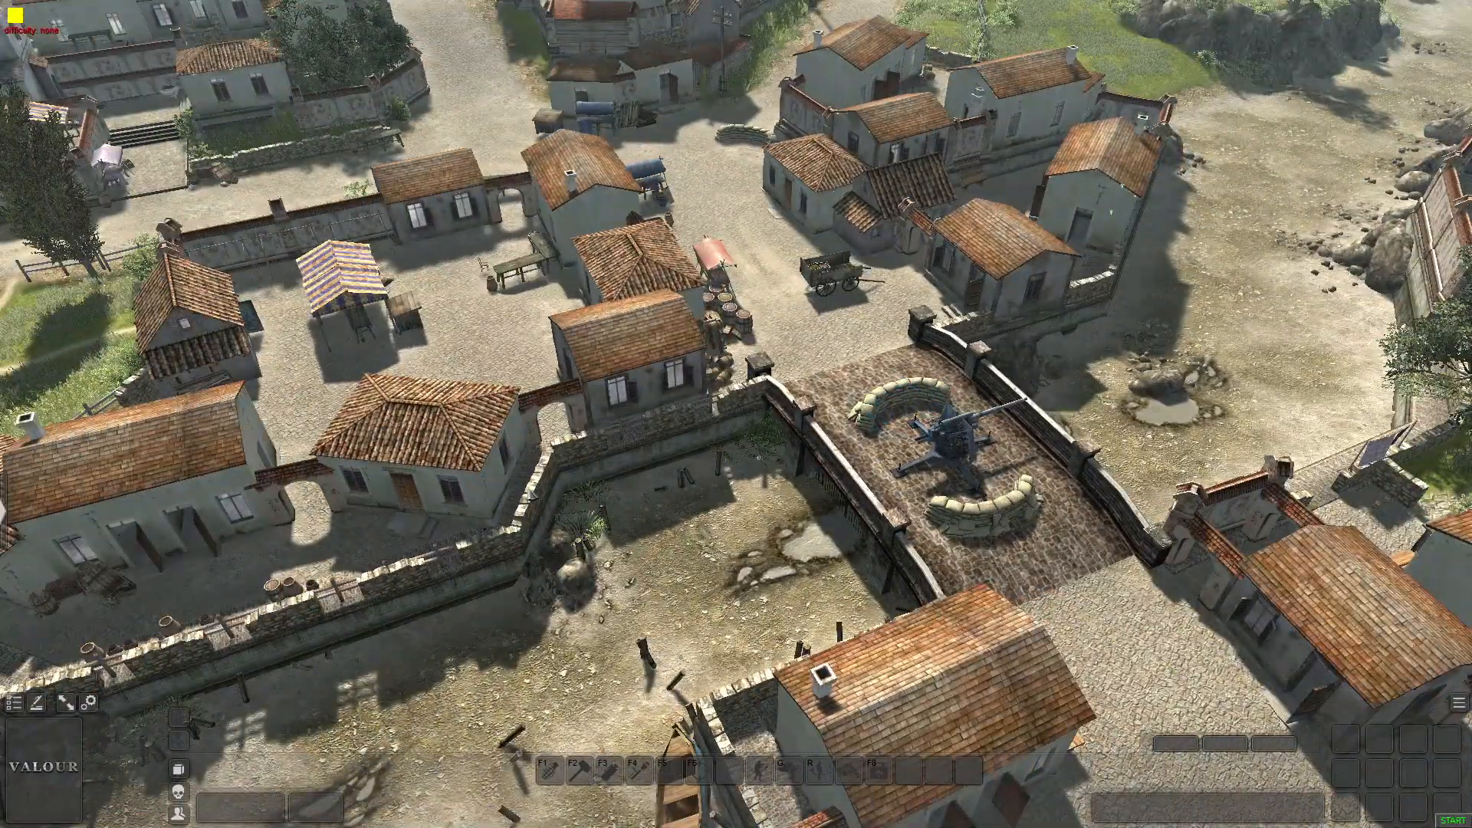
Garrison soldiers from the street block in the walled houses overlooking the dry riverbed
{"action": "middle_click_drag", "start_coordinate": [736, 511], "coordinate": [1074, 511]}
{"action": "key", "text": "Up"}
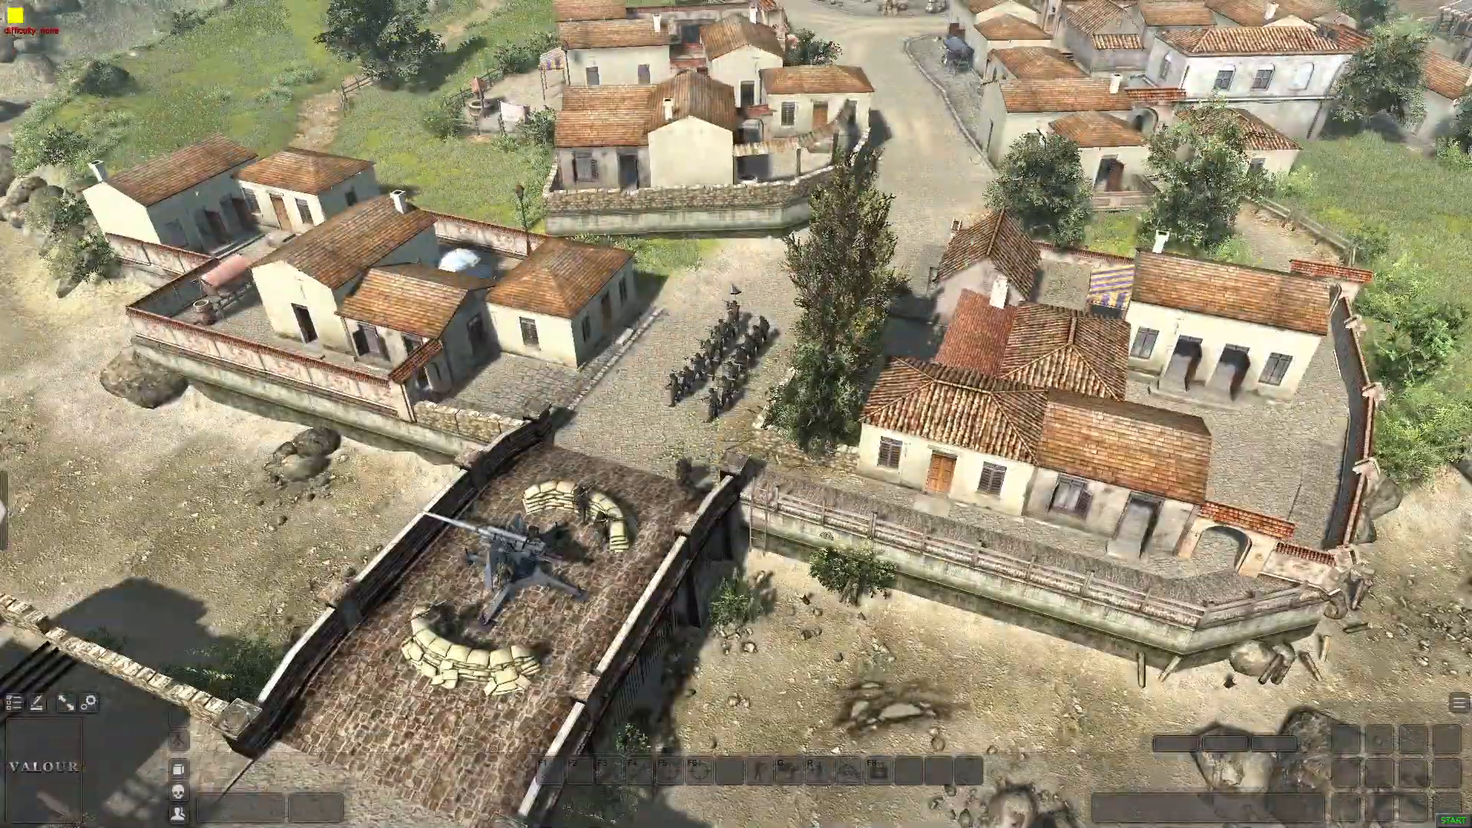
{"action": "key", "text": "Down"}
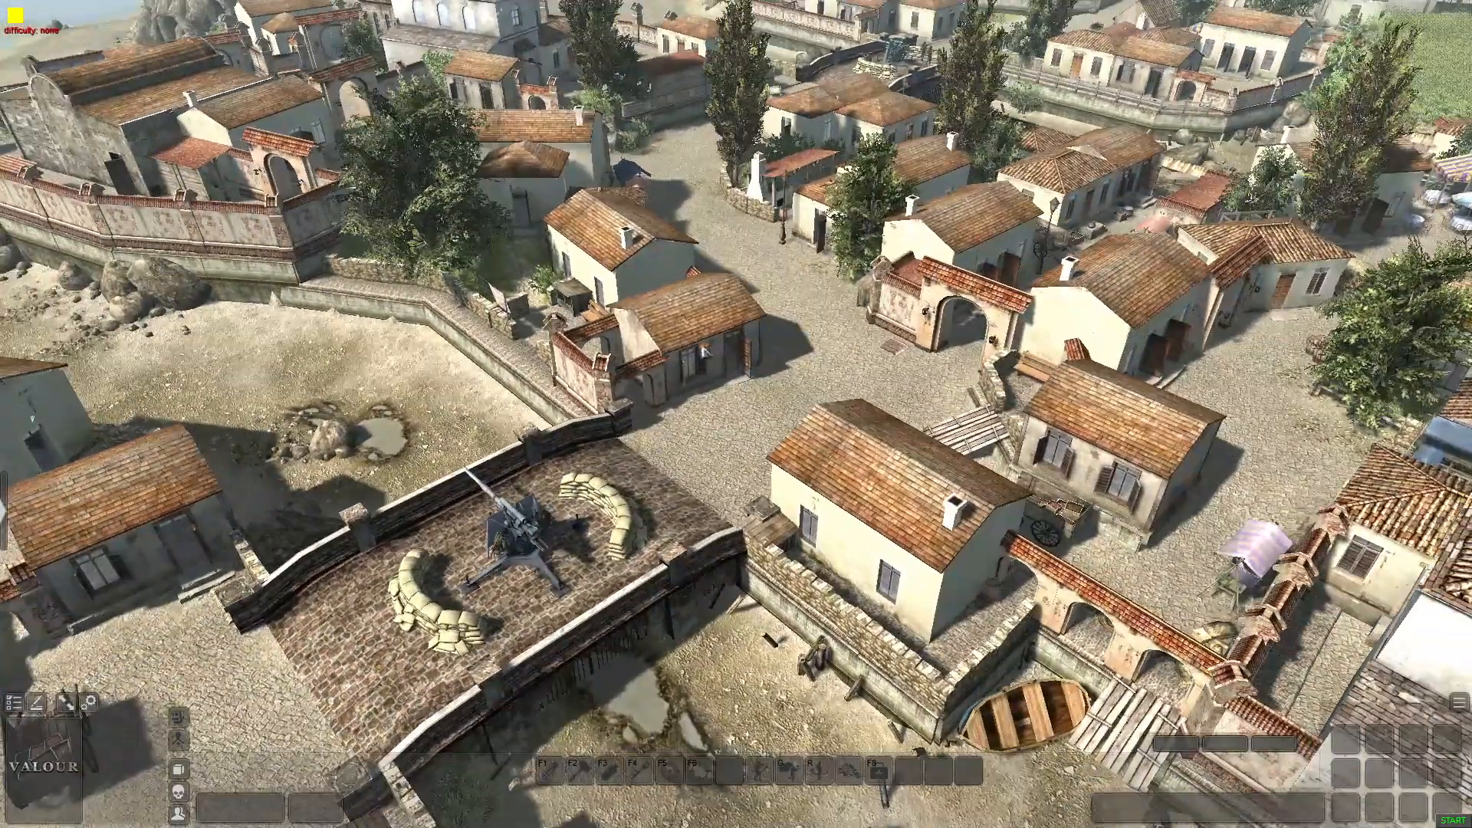
{"action": "key", "text": "Left"}
{"action": "middle_click_drag", "start_coordinate": [736, 511], "coordinate": [882, 511]}
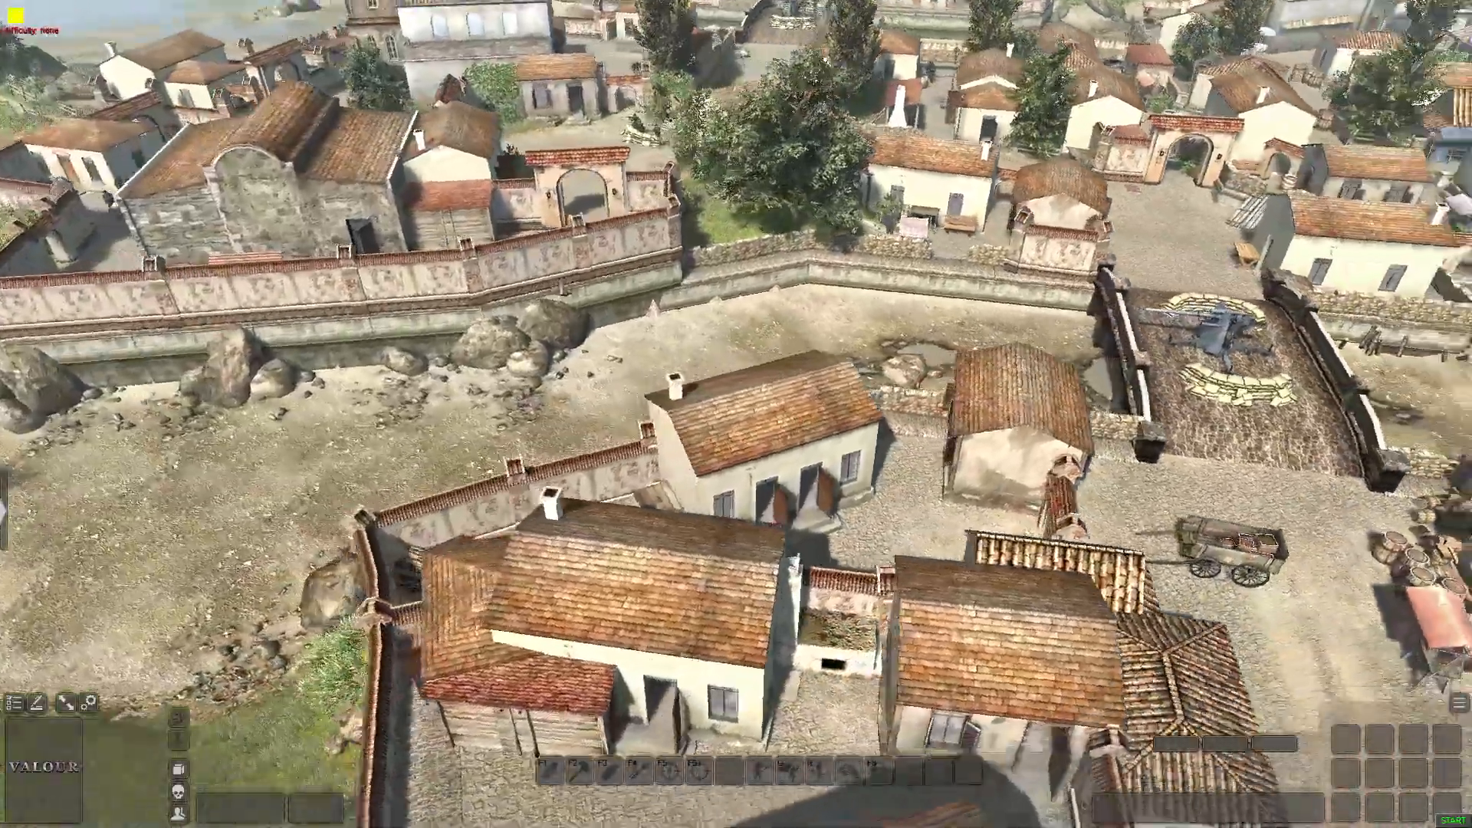
{"action": "key", "text": "Up"}
{"action": "key", "text": "Up"}
{"action": "scroll", "coordinate": [736, 414], "scroll_direction": "up", "scroll_amount": 3}
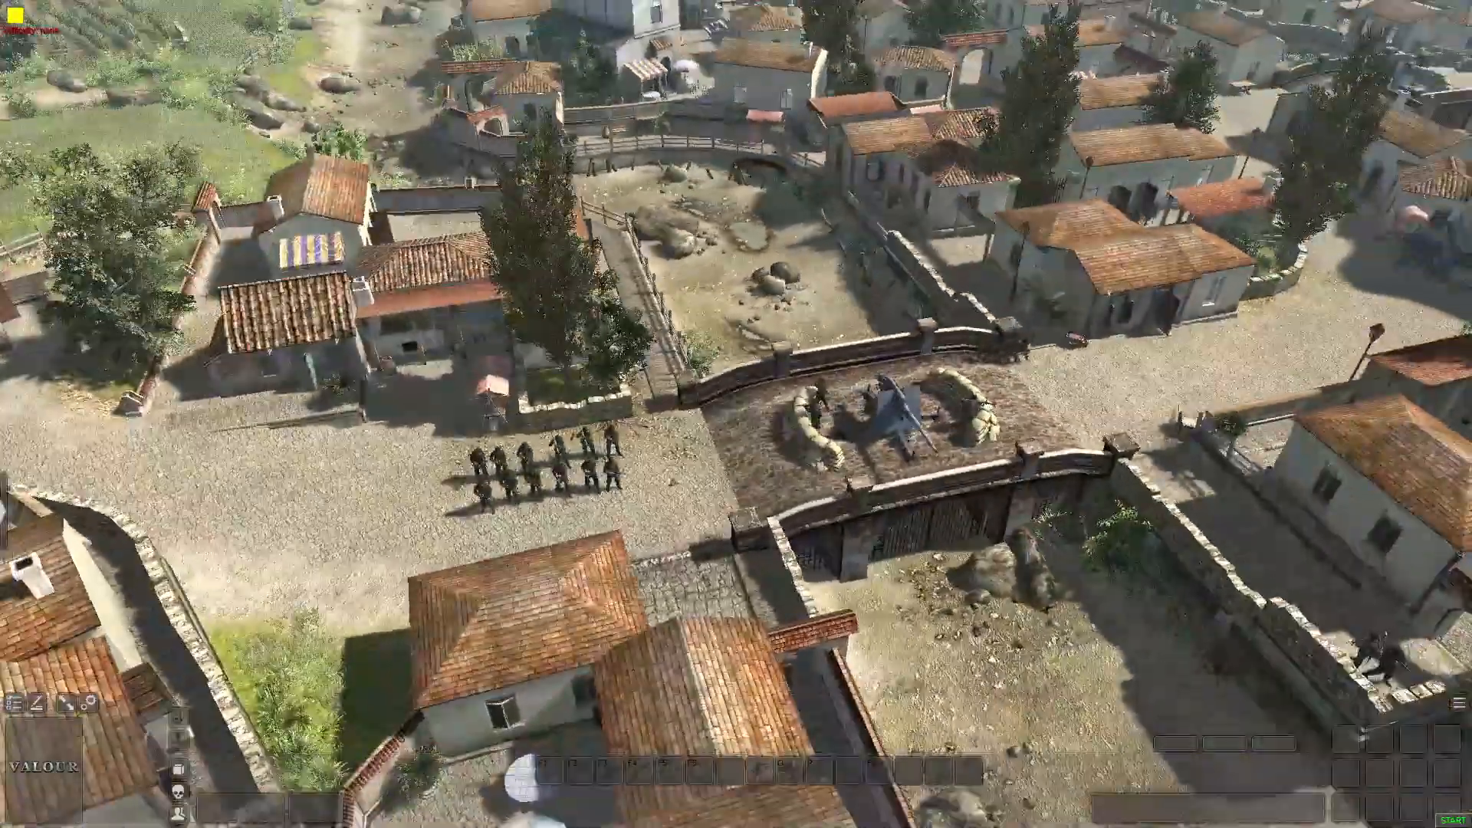
{"action": "left_click", "coordinate": [531, 487]}
{"action": "middle_click_drag", "start_coordinate": [531, 488], "coordinate": [792, 206]}
{"action": "key", "text": "Left"}
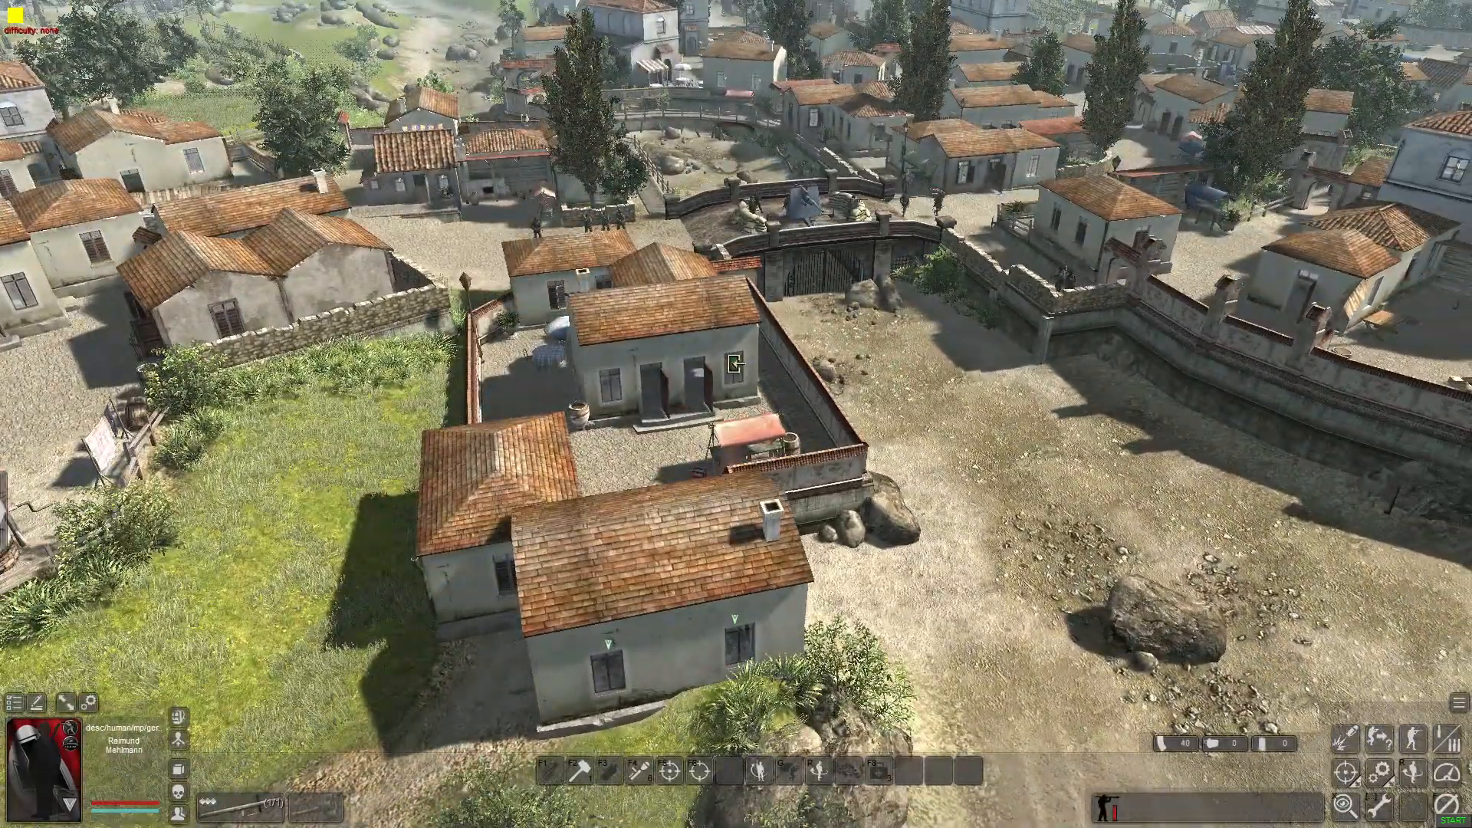
{"action": "left_click", "coordinate": [621, 222]}
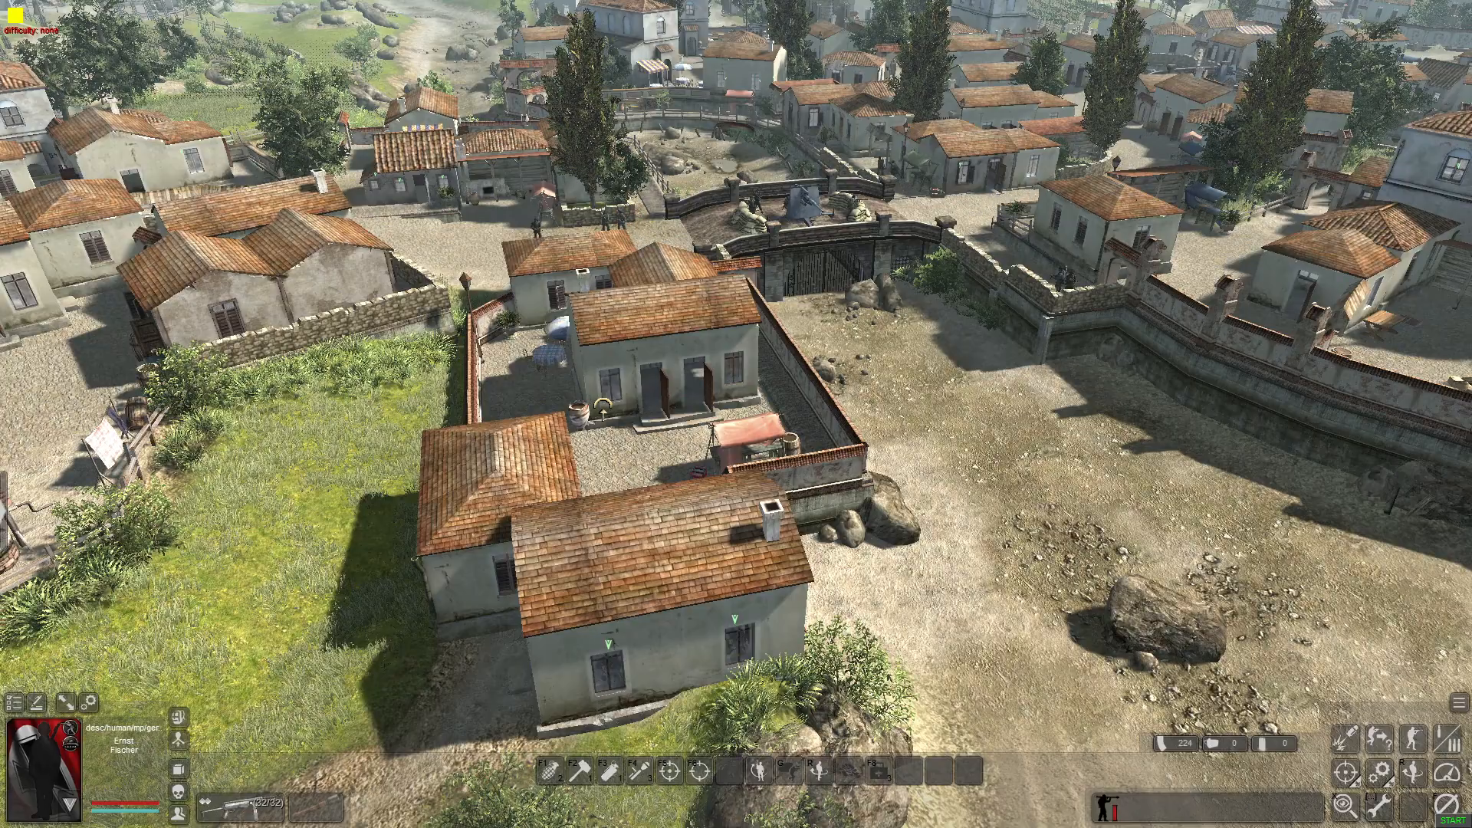
{"action": "left_click", "coordinate": [610, 381]}
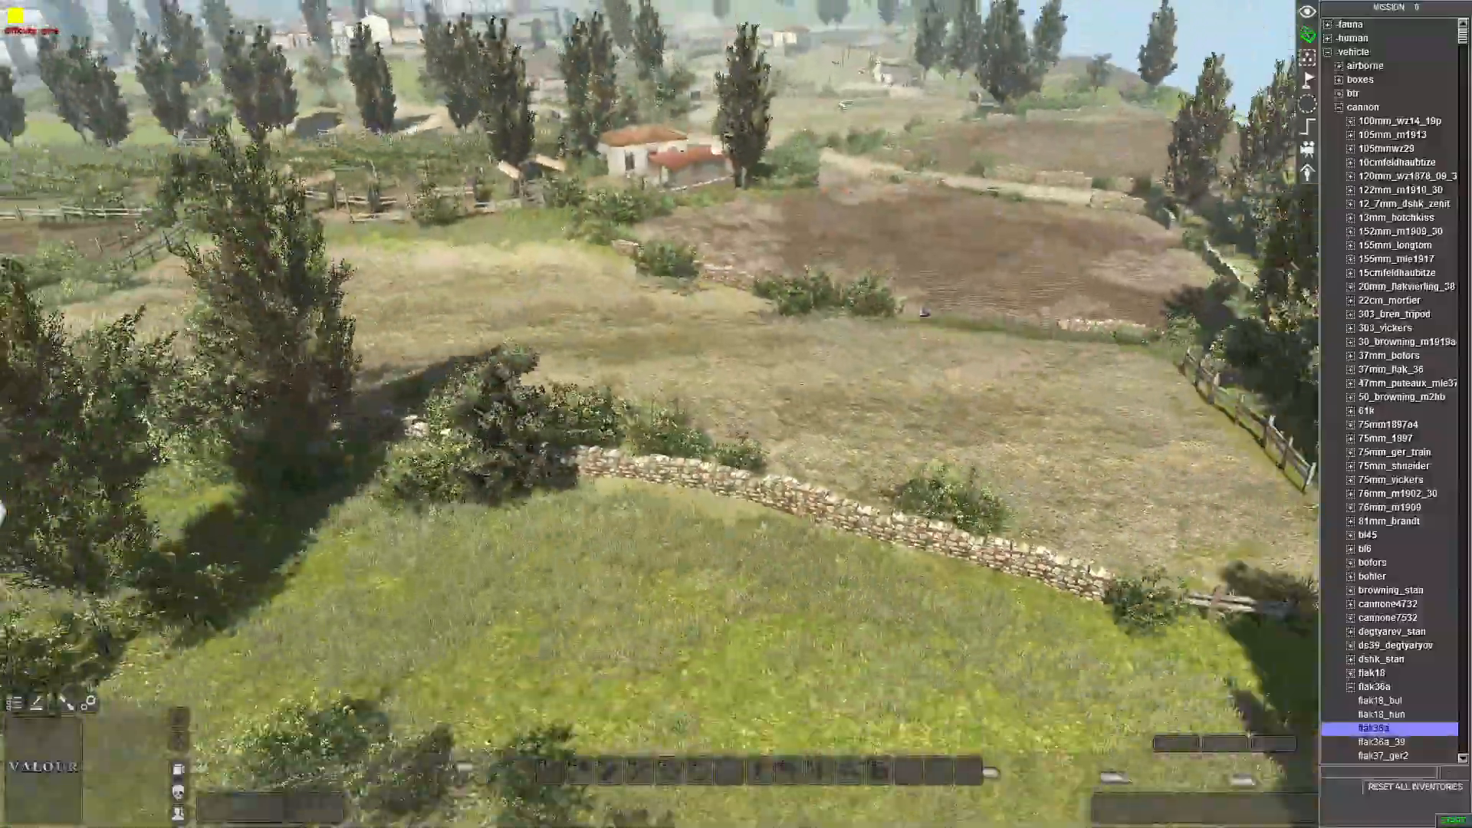
Collapse the flak36a and mg34_lafette groups and pick the cannone6517 cannon for preview near the netted gun emplacements
{"action": "key", "text": "Up"}
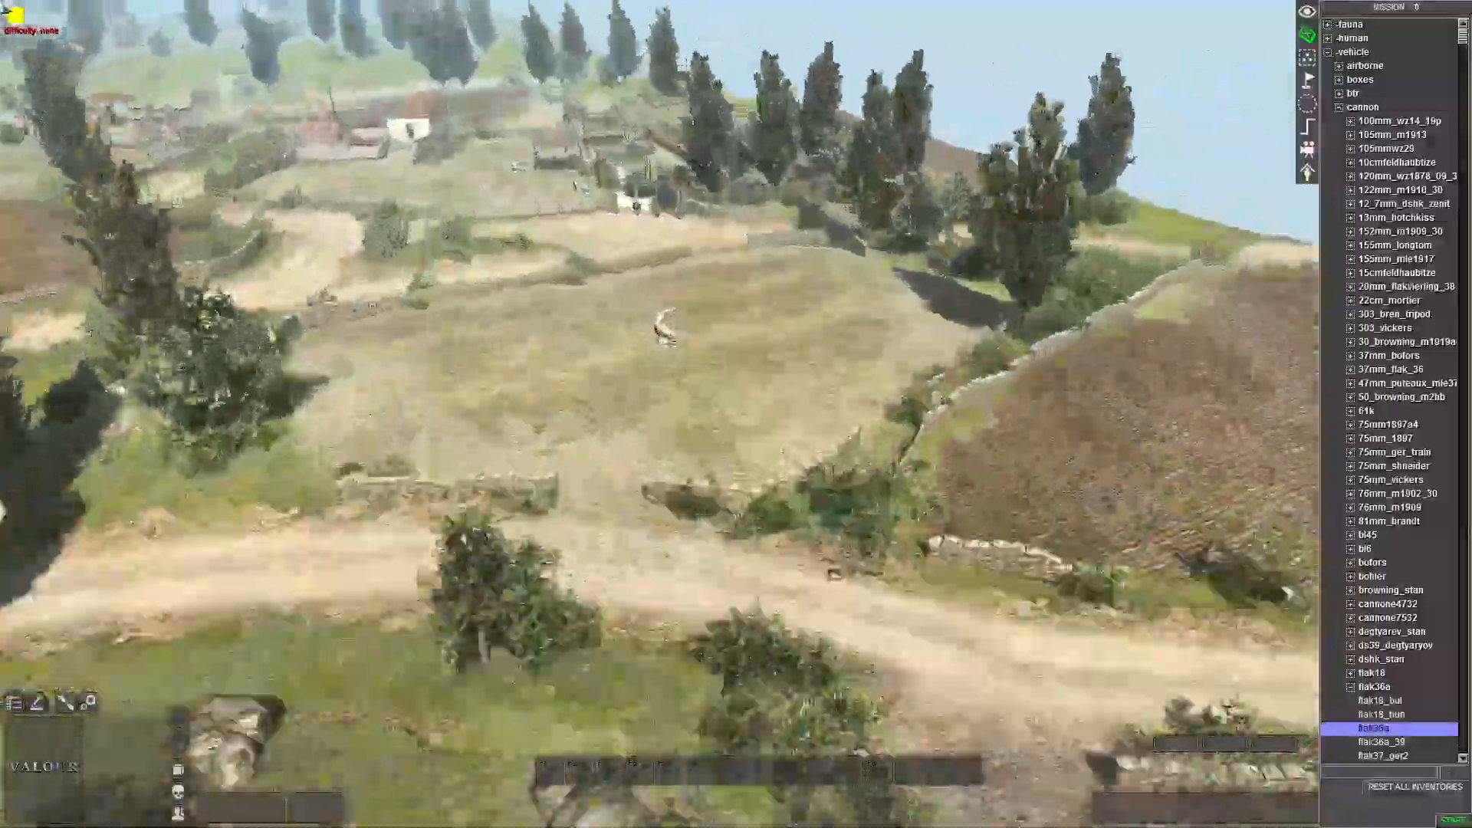
{"action": "scroll", "coordinate": [606, 387], "scroll_direction": "up", "scroll_amount": 3}
{"action": "key", "text": "Left"}
{"action": "middle_click_drag", "start_coordinate": [500, 453], "coordinate": [1240, 538]}
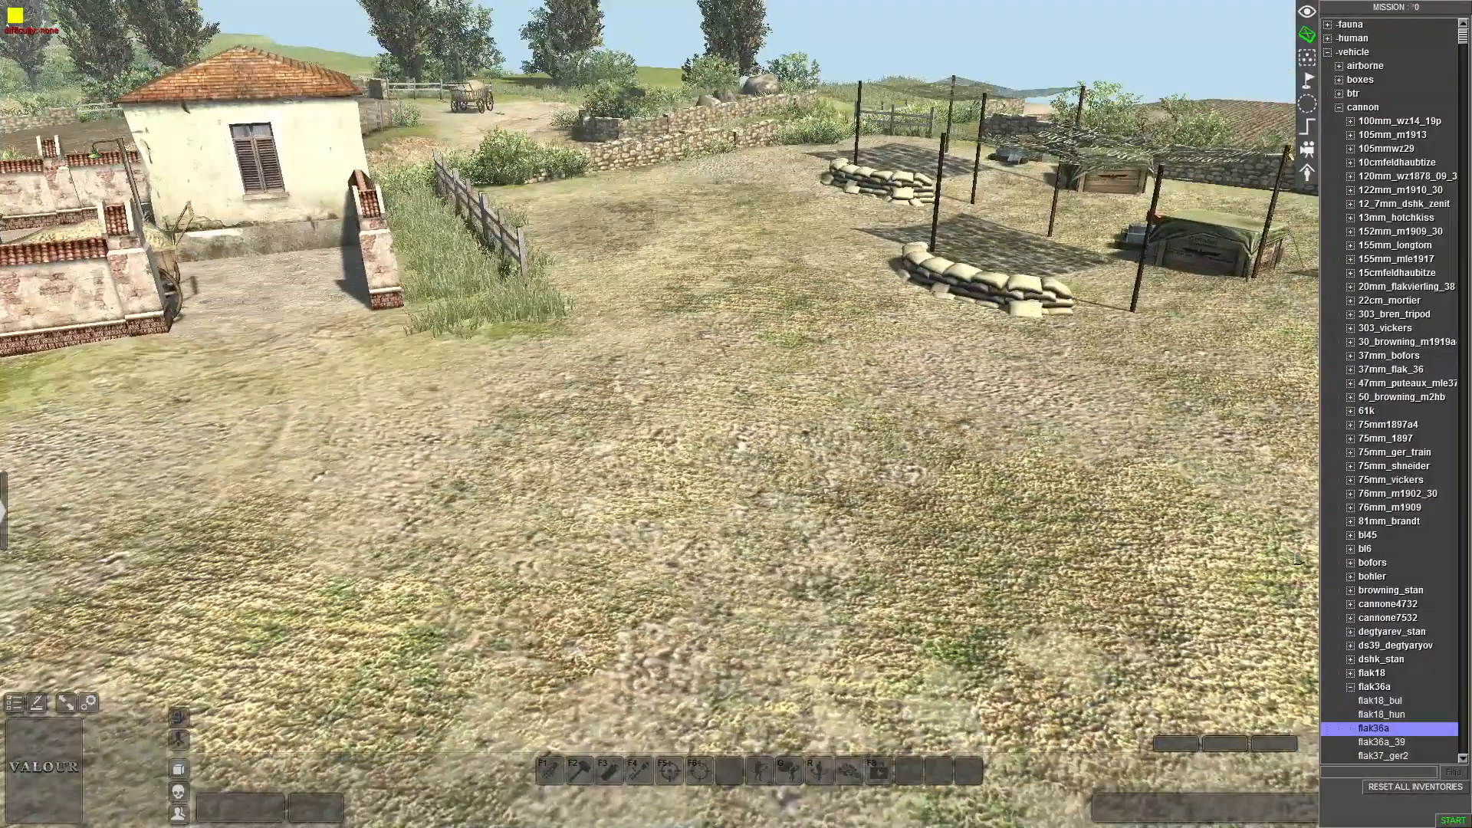
{"action": "left_click", "coordinate": [1373, 689]}
{"action": "scroll", "coordinate": [1388, 682], "scroll_direction": "down", "scroll_amount": 7}
{"action": "scroll", "coordinate": [1394, 540], "scroll_direction": "down", "scroll_amount": 4}
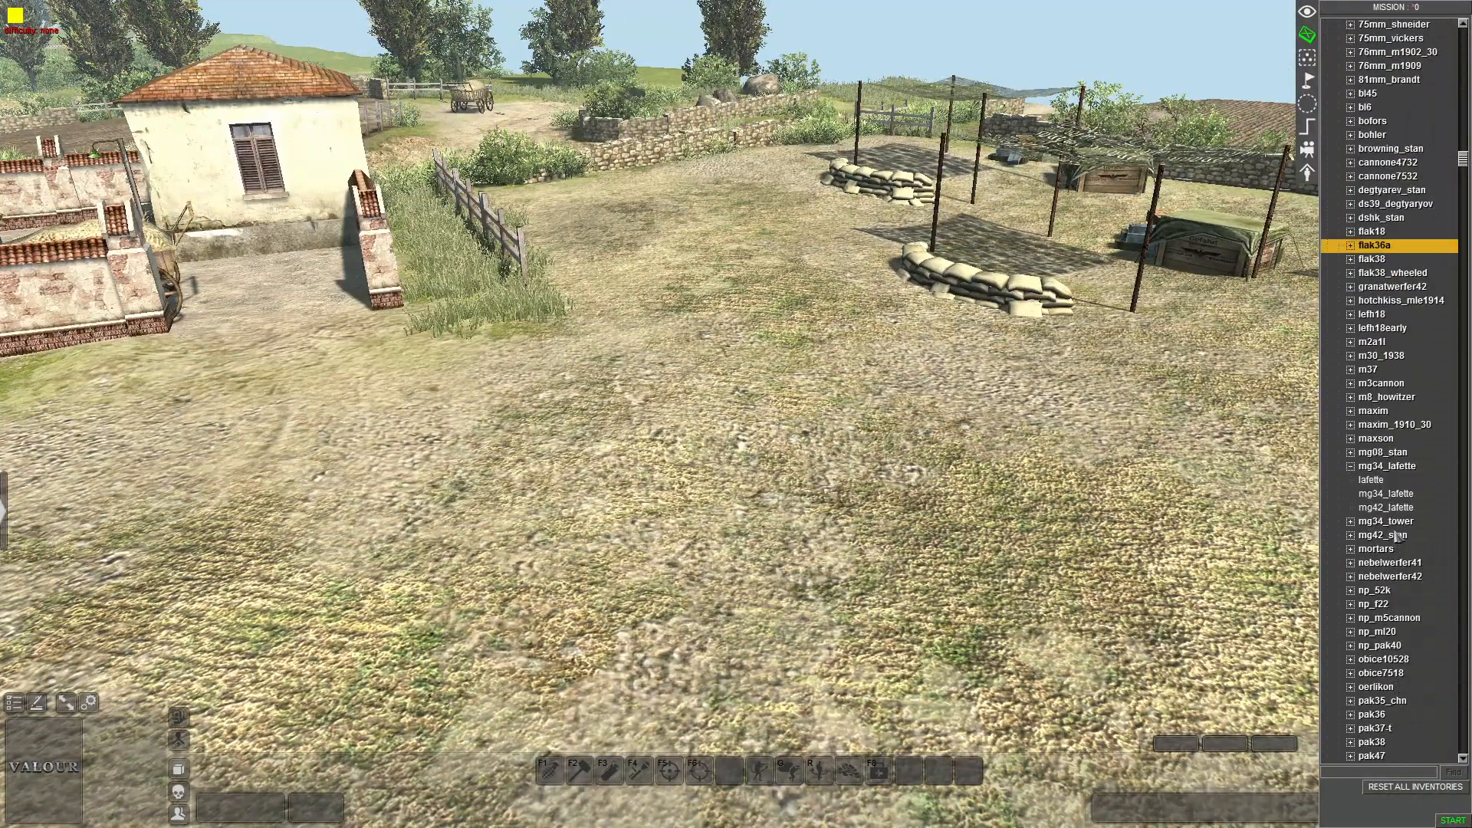
{"action": "left_click", "coordinate": [1387, 469]}
{"action": "scroll", "coordinate": [1384, 499], "scroll_direction": "down", "scroll_amount": 6}
{"action": "scroll", "coordinate": [1380, 521], "scroll_direction": "down", "scroll_amount": 15}
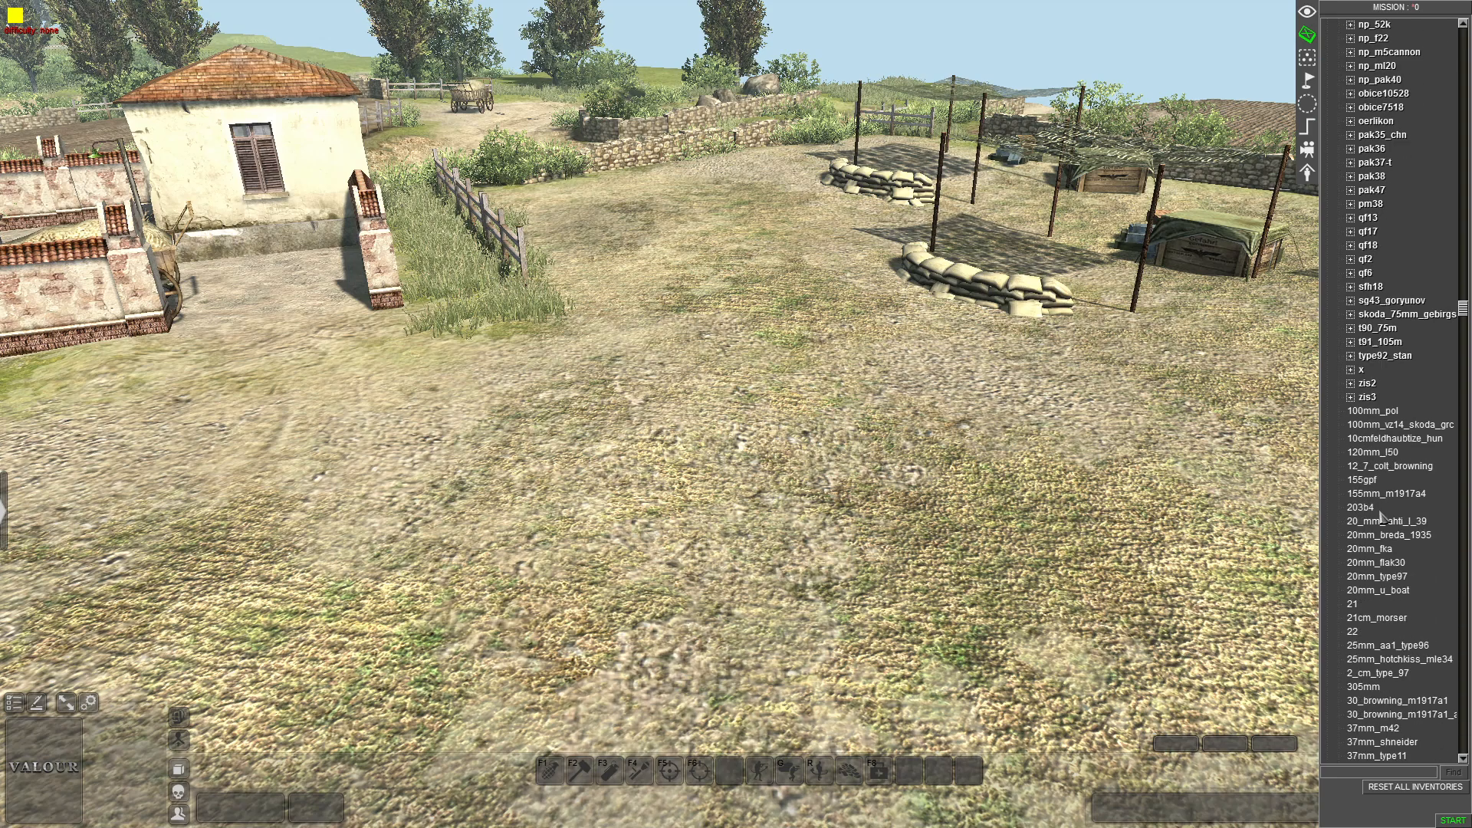
{"action": "scroll", "coordinate": [1372, 498], "scroll_direction": "down", "scroll_amount": 5}
{"action": "left_click", "coordinate": [1375, 481]}
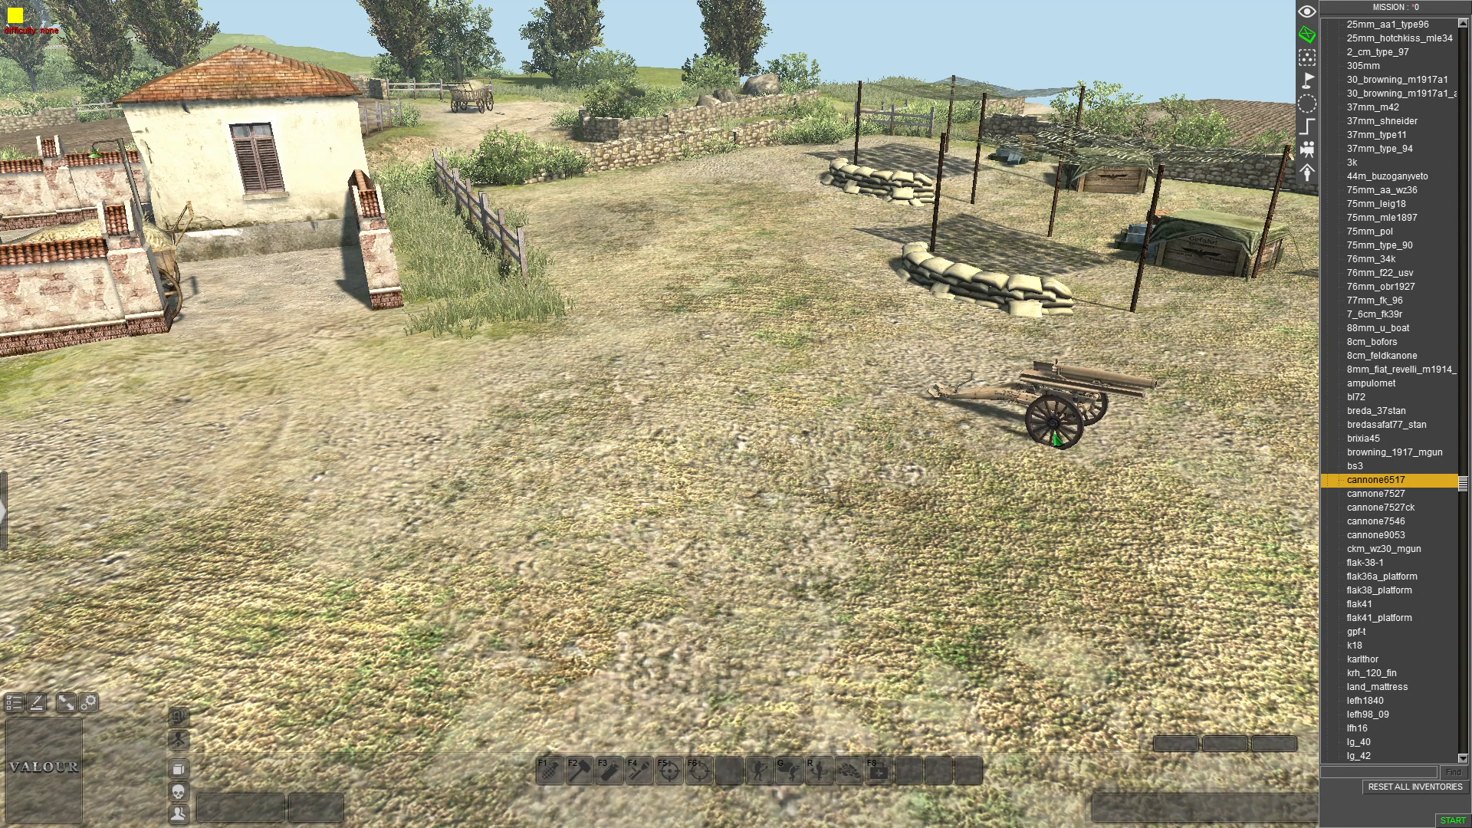
Preview the cannon models one after another on the field, from cannone6517 to the obice14940 and obice149a guns
{"action": "scroll", "coordinate": [843, 430], "scroll_direction": "up", "scroll_amount": 3}
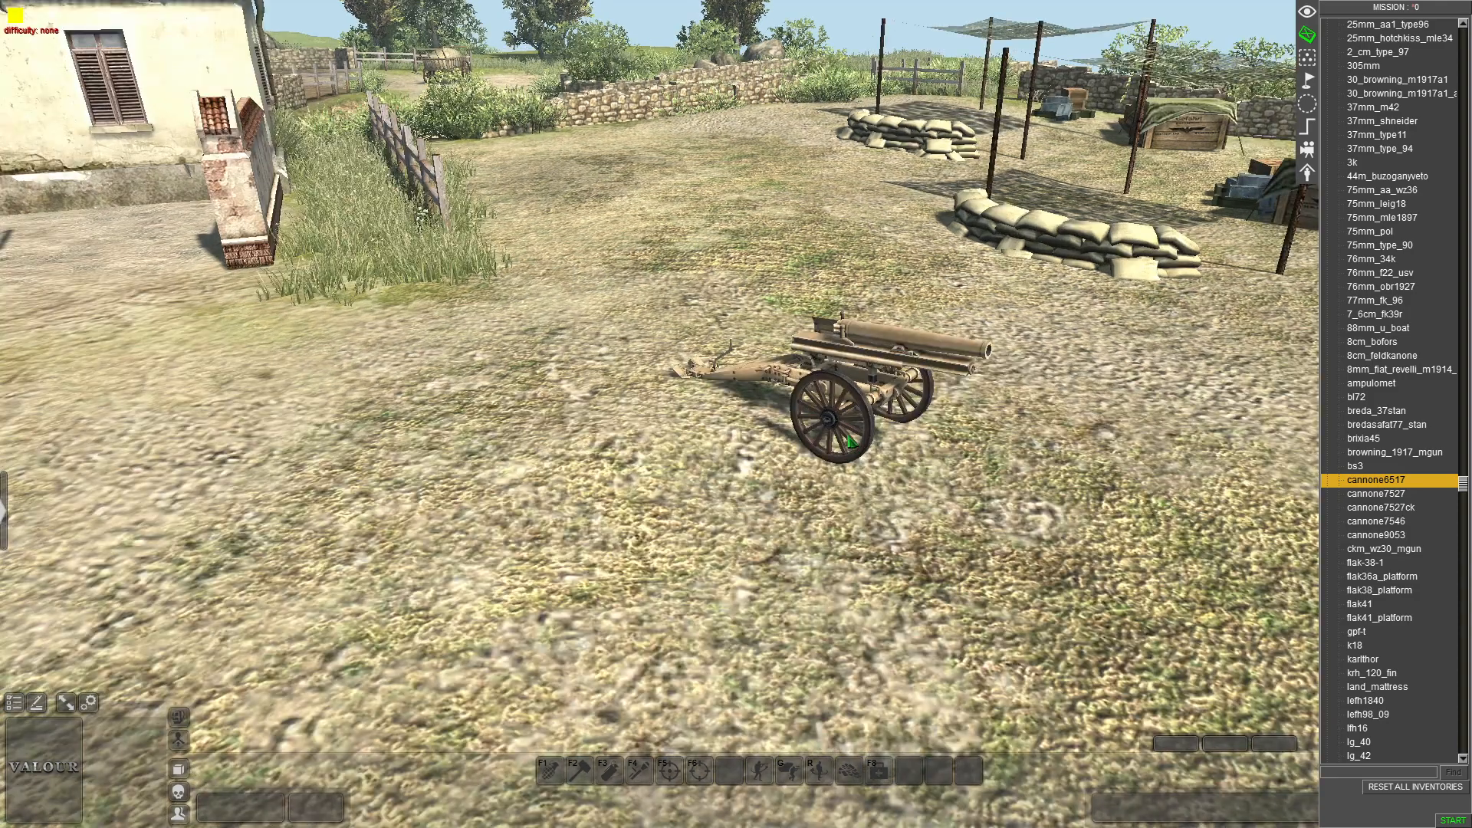
{"action": "key", "text": "Down"}
{"action": "key", "text": "Down"}
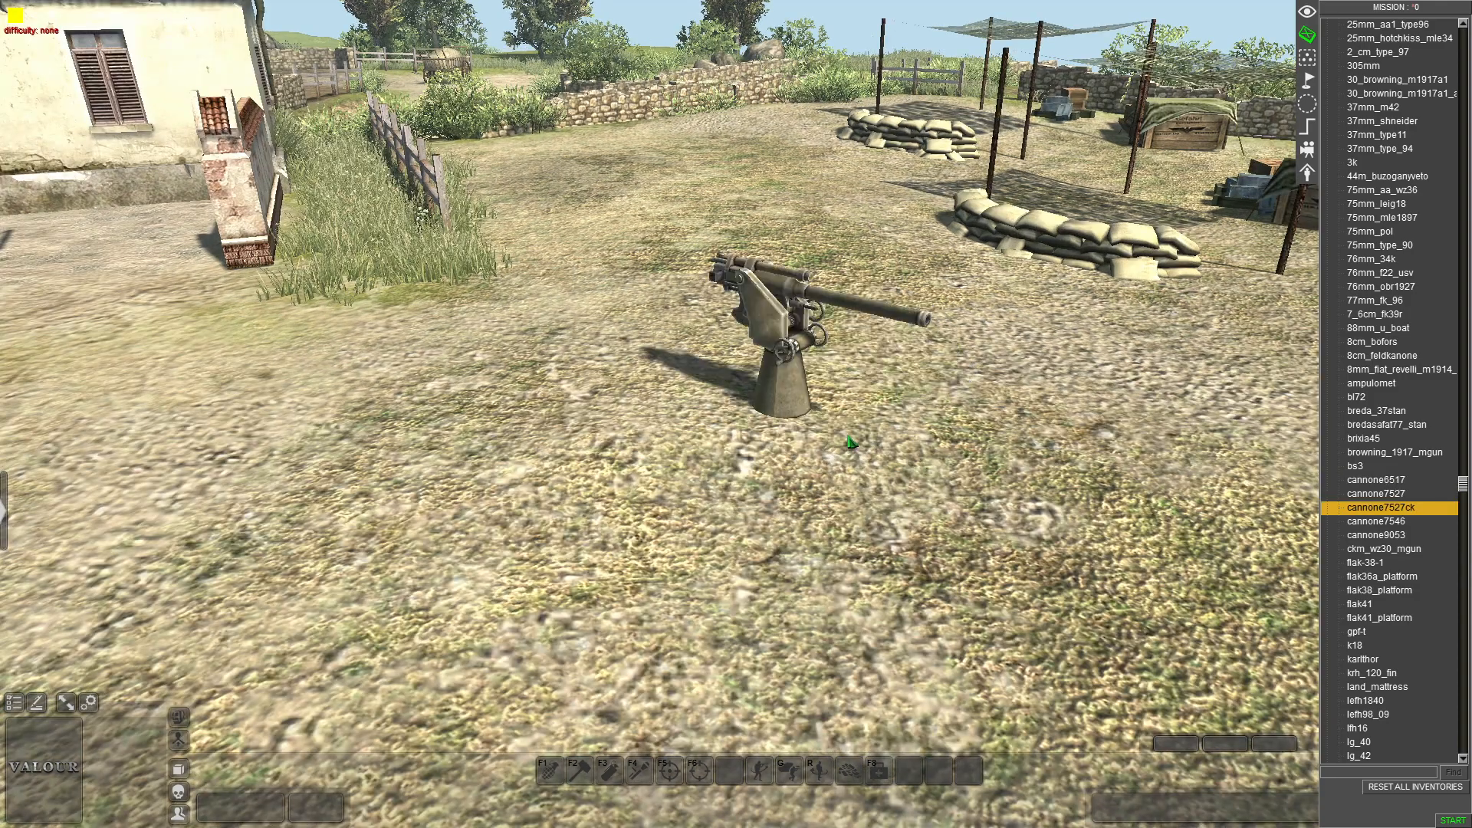
{"action": "key", "text": "Down"}
{"action": "key", "text": "Down"}
{"action": "key", "text": "Down"}
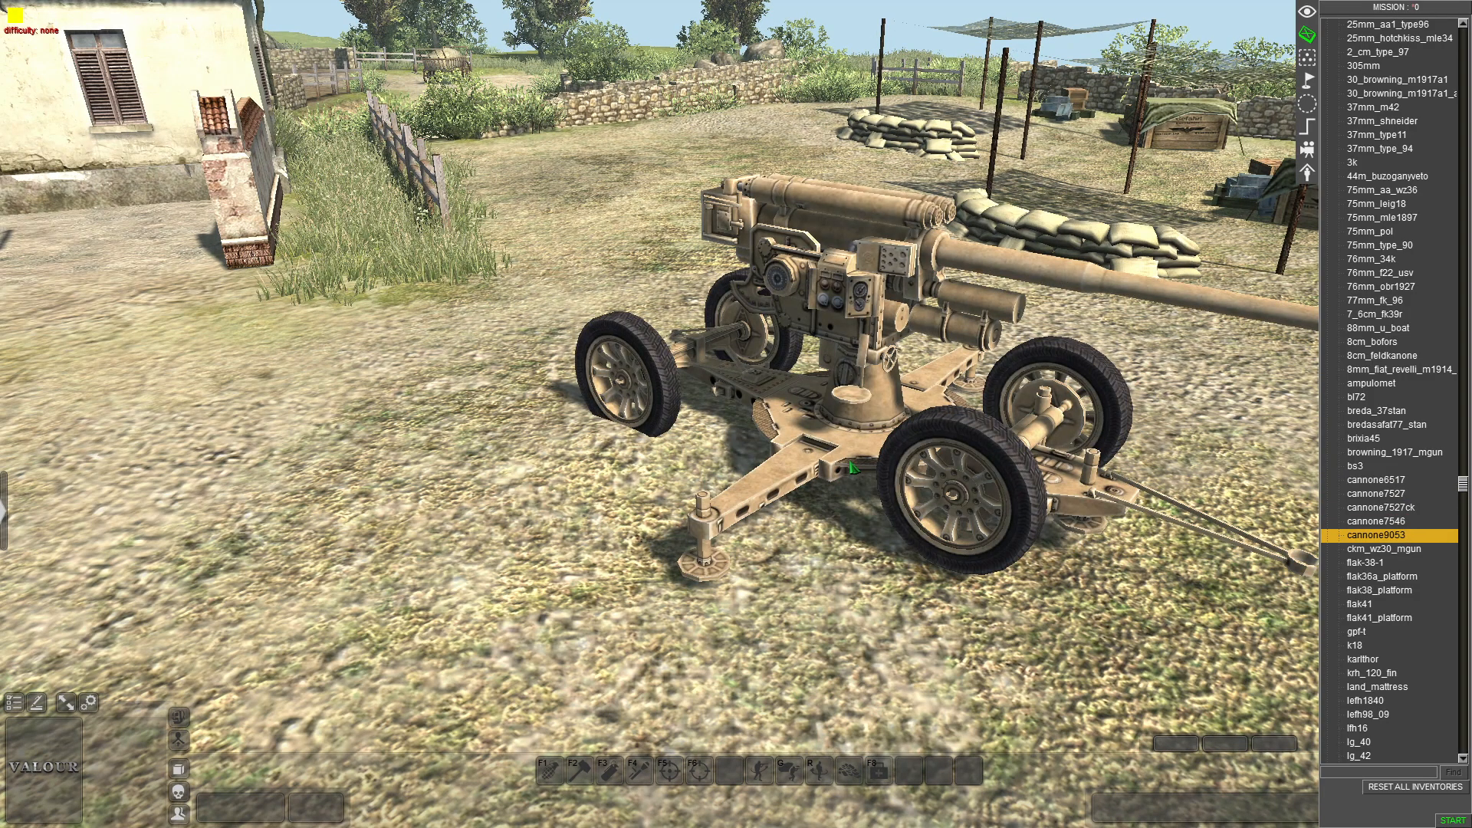
{"action": "key", "text": "Down"}
{"action": "key", "text": "Down"}
{"action": "key", "text": "Down"}
{"action": "key", "text": "Down"}
{"action": "key", "text": "Down"}
{"action": "key", "text": "Down"}
{"action": "key", "text": "Down"}
{"action": "key", "text": "Down"}
{"action": "key", "text": "Down"}
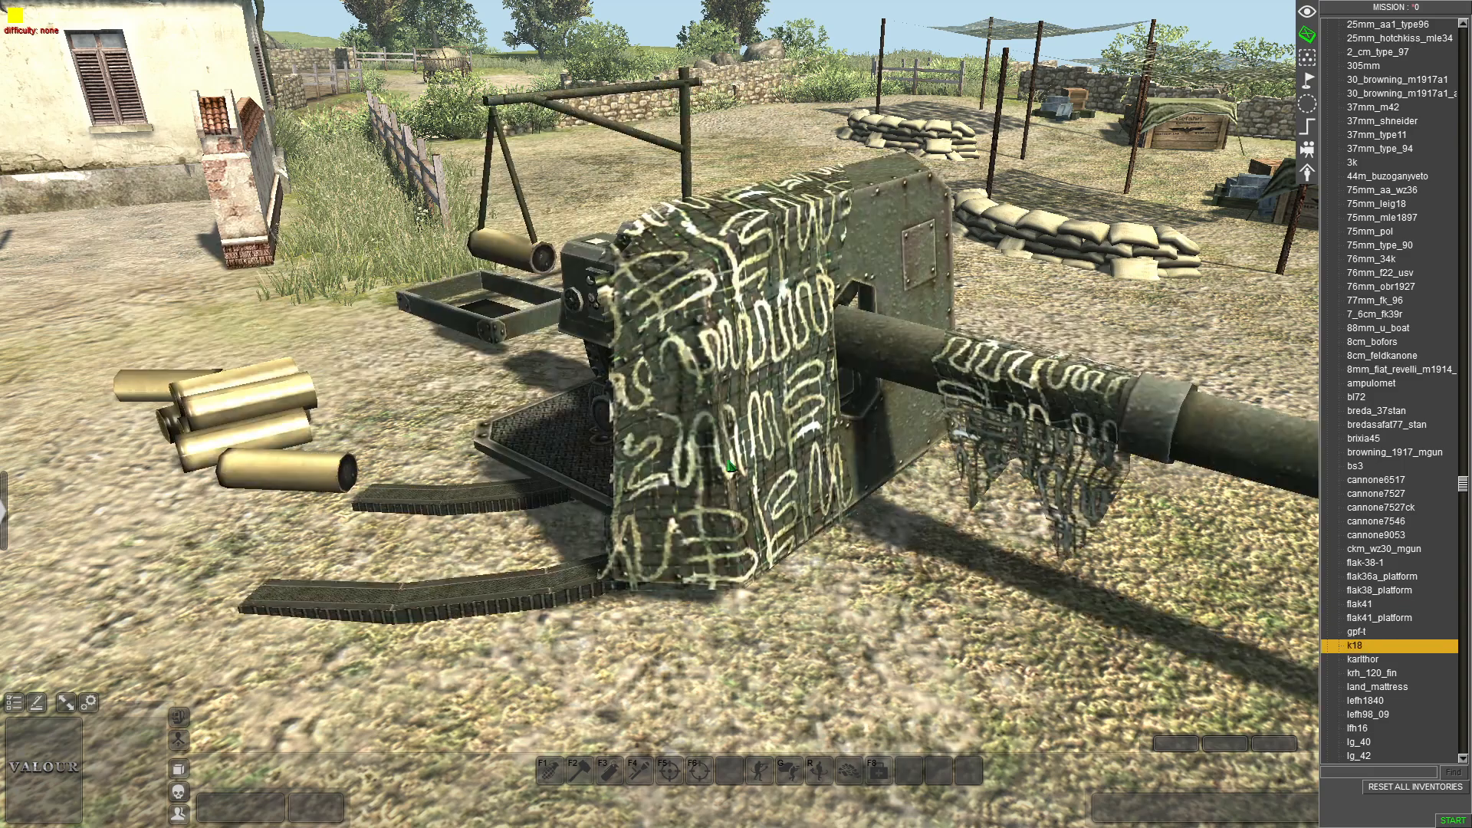
{"action": "key", "text": "Down"}
{"action": "key", "text": "Down"}
{"action": "key", "text": "Down"}
{"action": "key", "text": "Down"}
{"action": "key", "text": "Down"}
{"action": "key", "text": "Down"}
{"action": "key", "text": "Down"}
{"action": "key", "text": "Down"}
{"action": "key", "text": "Down"}
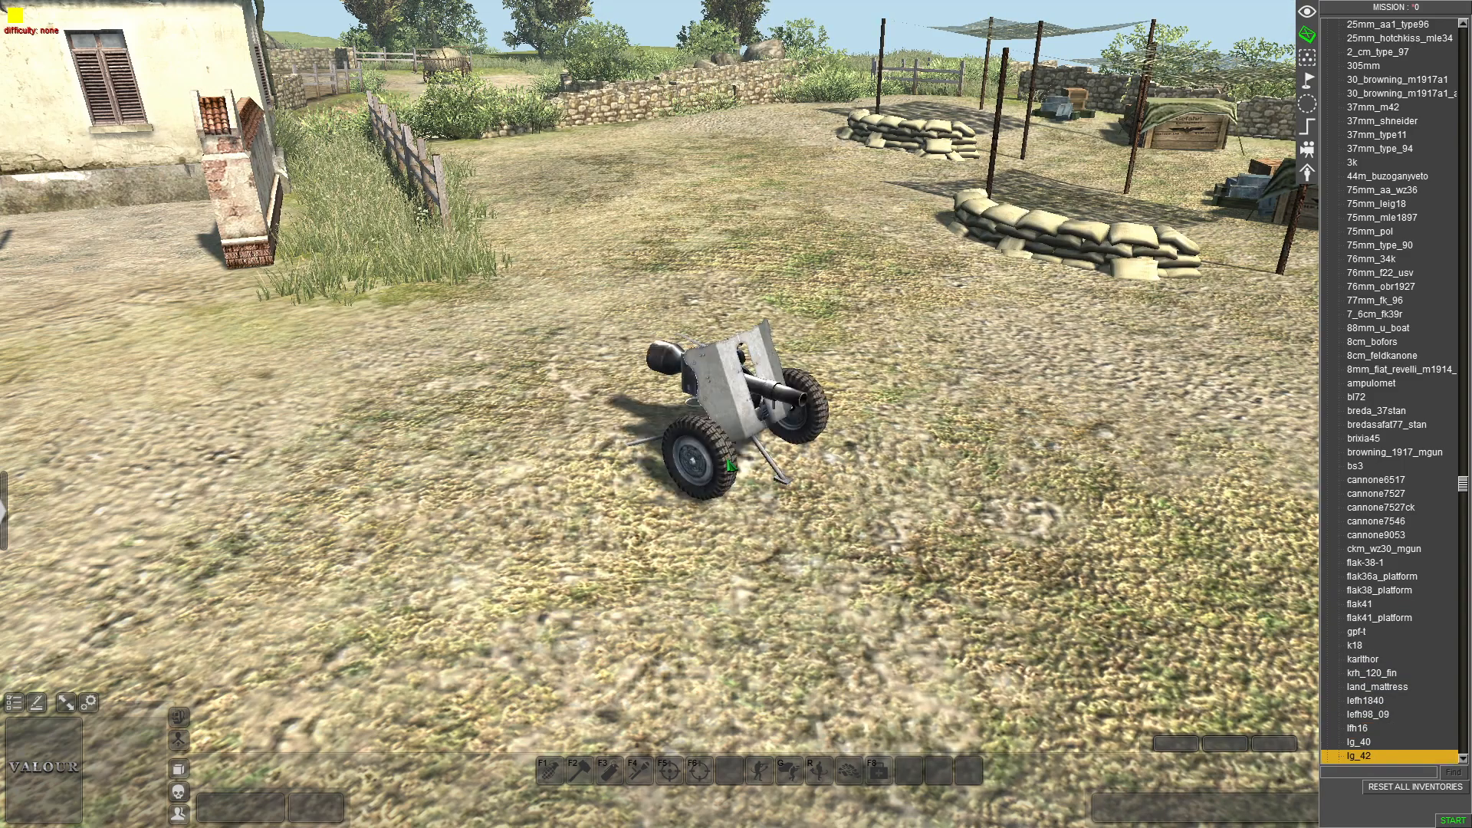
{"action": "key", "text": "Down"}
{"action": "key", "text": "Down"}
{"action": "key", "text": "Down"}
{"action": "key", "text": "Down"}
{"action": "key", "text": "Down"}
{"action": "key", "text": "Down"}
{"action": "key", "text": "Down"}
{"action": "key", "text": "Down"}
{"action": "key", "text": "Down"}
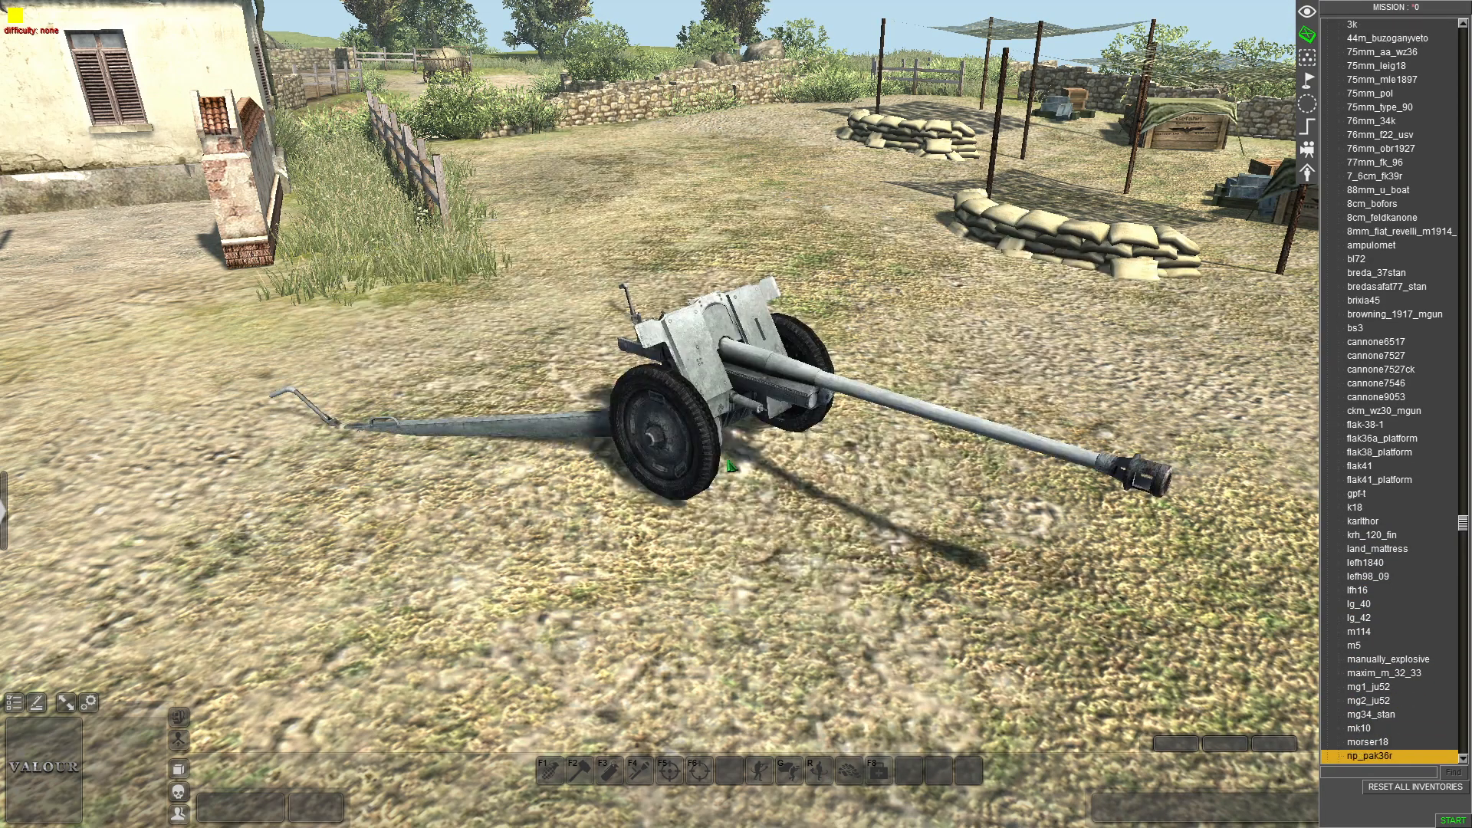
{"action": "key", "text": "Down"}
{"action": "key", "text": "Down"}
{"action": "key", "text": "Down"}
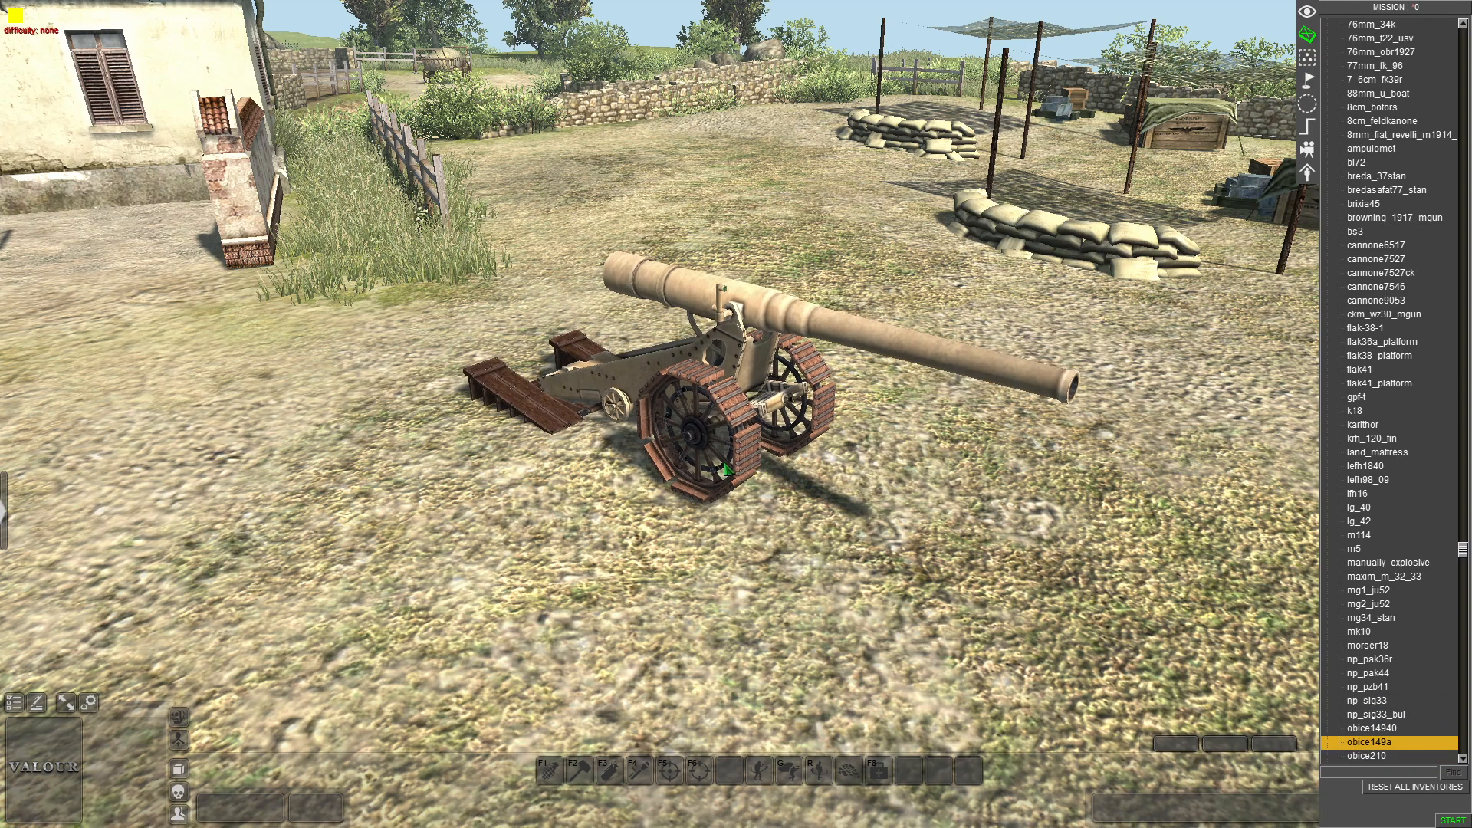
{"action": "key", "text": "Down"}
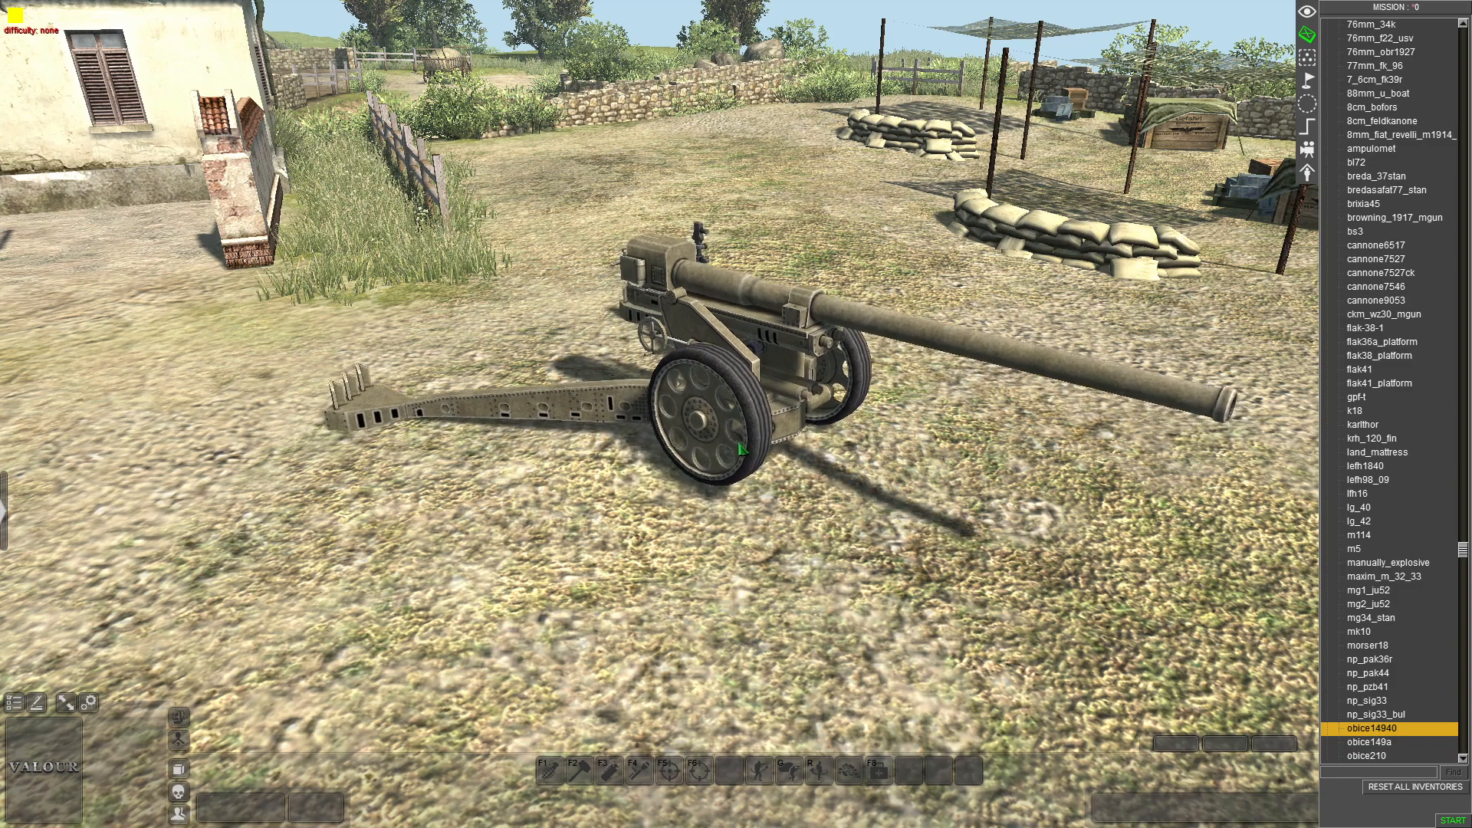
Place two obice149a guns and one obice14940 gun on the field beside the netted emplacements
{"action": "left_click", "coordinate": [673, 316]}
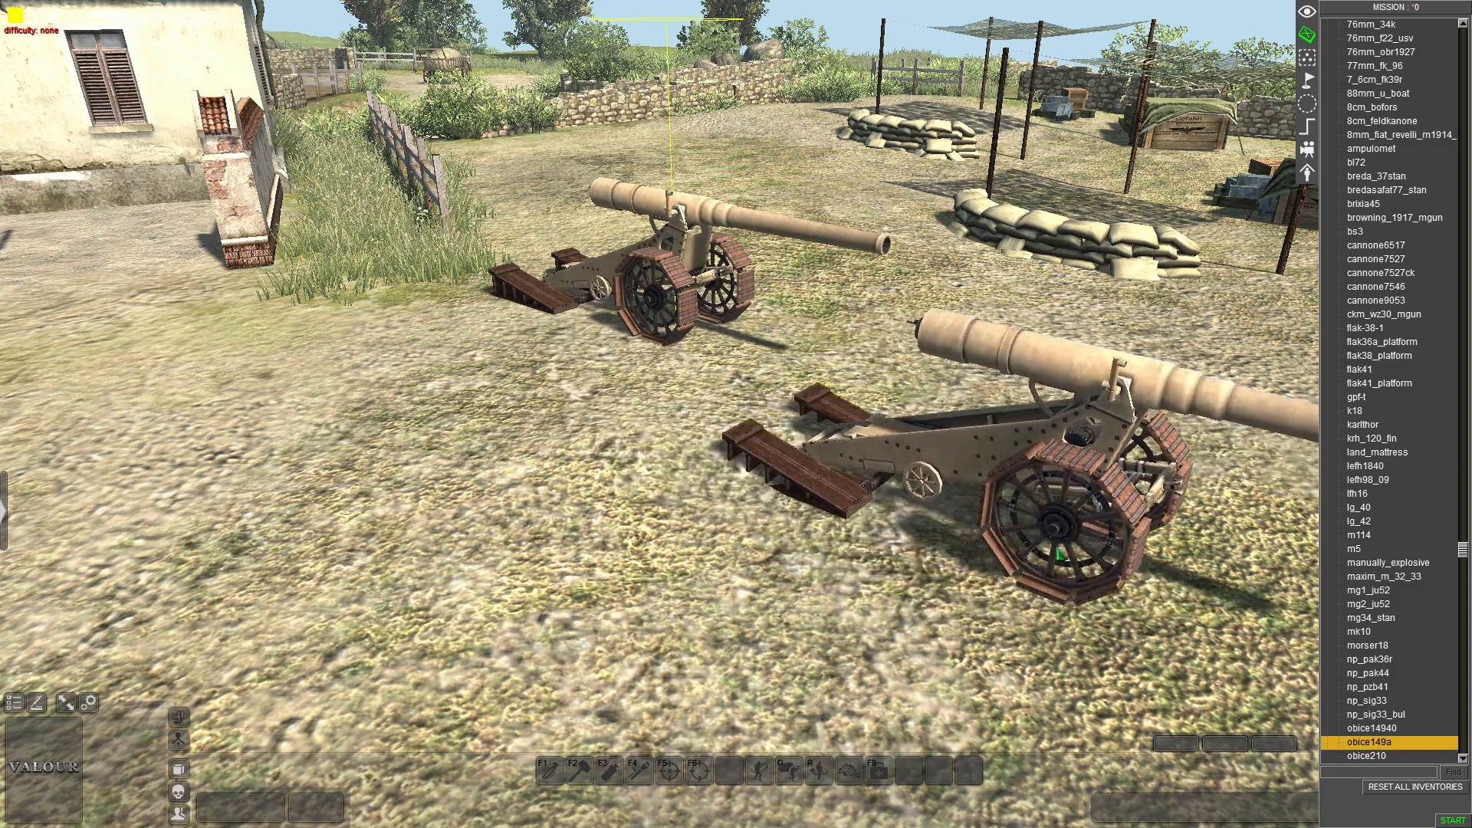
{"action": "left_click", "coordinate": [1183, 543]}
{"action": "key", "text": "Up"}
{"action": "left_click", "coordinate": [545, 574]}
{"action": "right_click", "coordinate": [718, 558]}
Move the placed guns under the camouflage nets, behind the curved sandbag walls of the emplacements
{"action": "middle_click_drag", "start_coordinate": [718, 558], "coordinate": [1173, 555]}
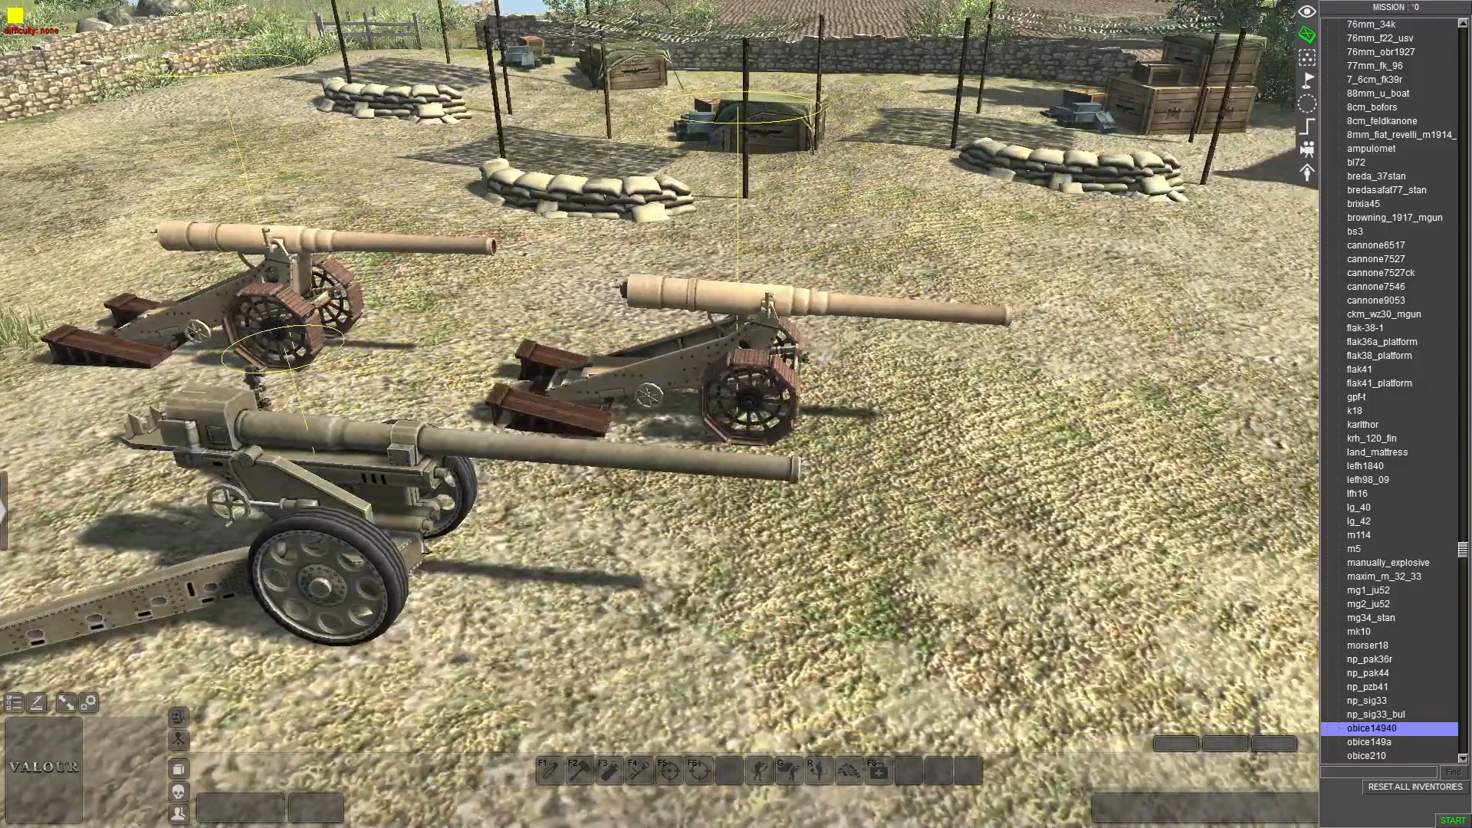
{"action": "left_click", "coordinate": [426, 548]}
{"action": "middle_click_drag", "start_coordinate": [690, 491], "coordinate": [901, 539]}
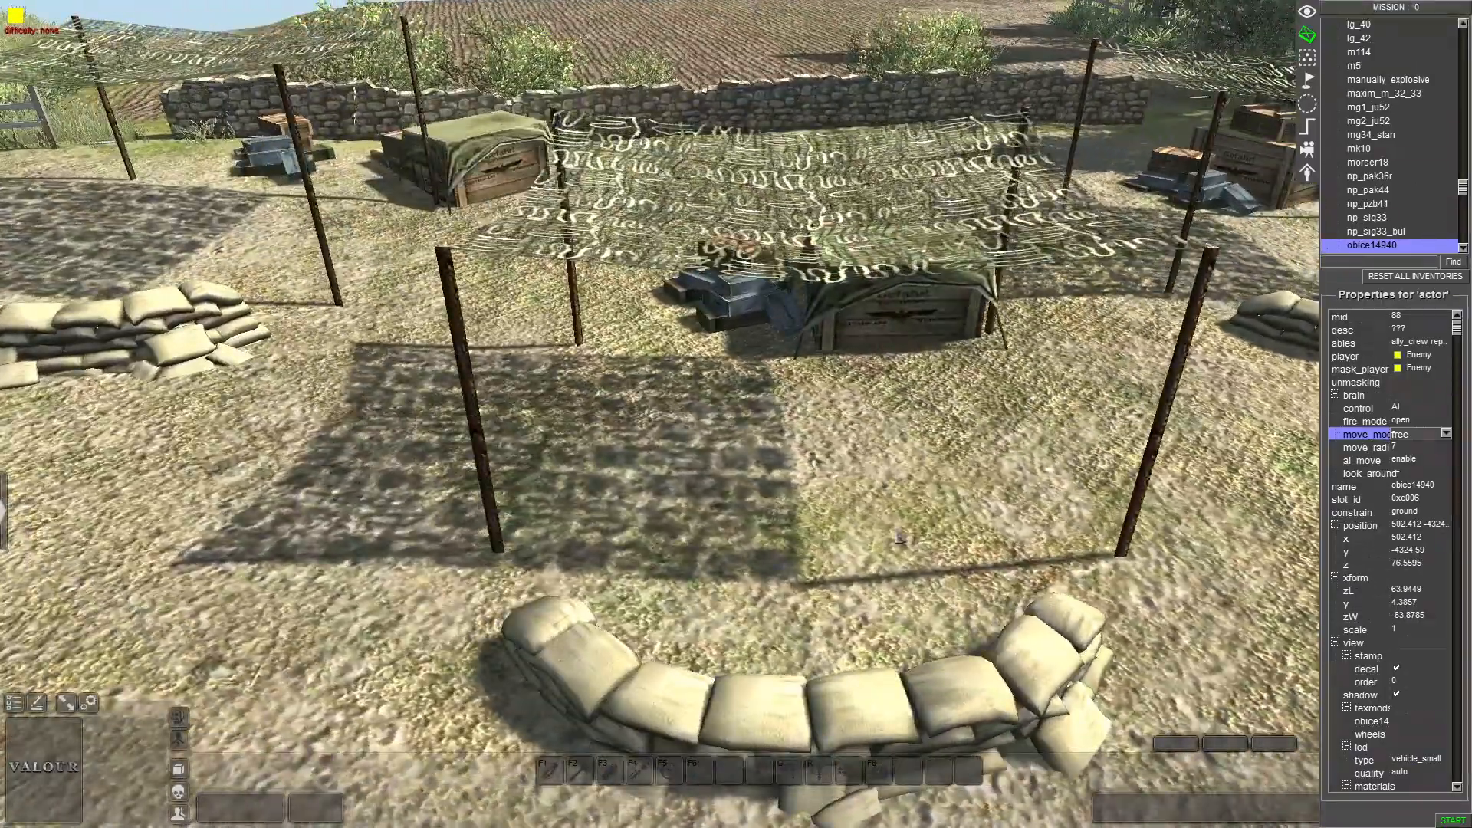
{"action": "left_click_drag", "start_coordinate": [901, 538], "coordinate": [794, 607]}
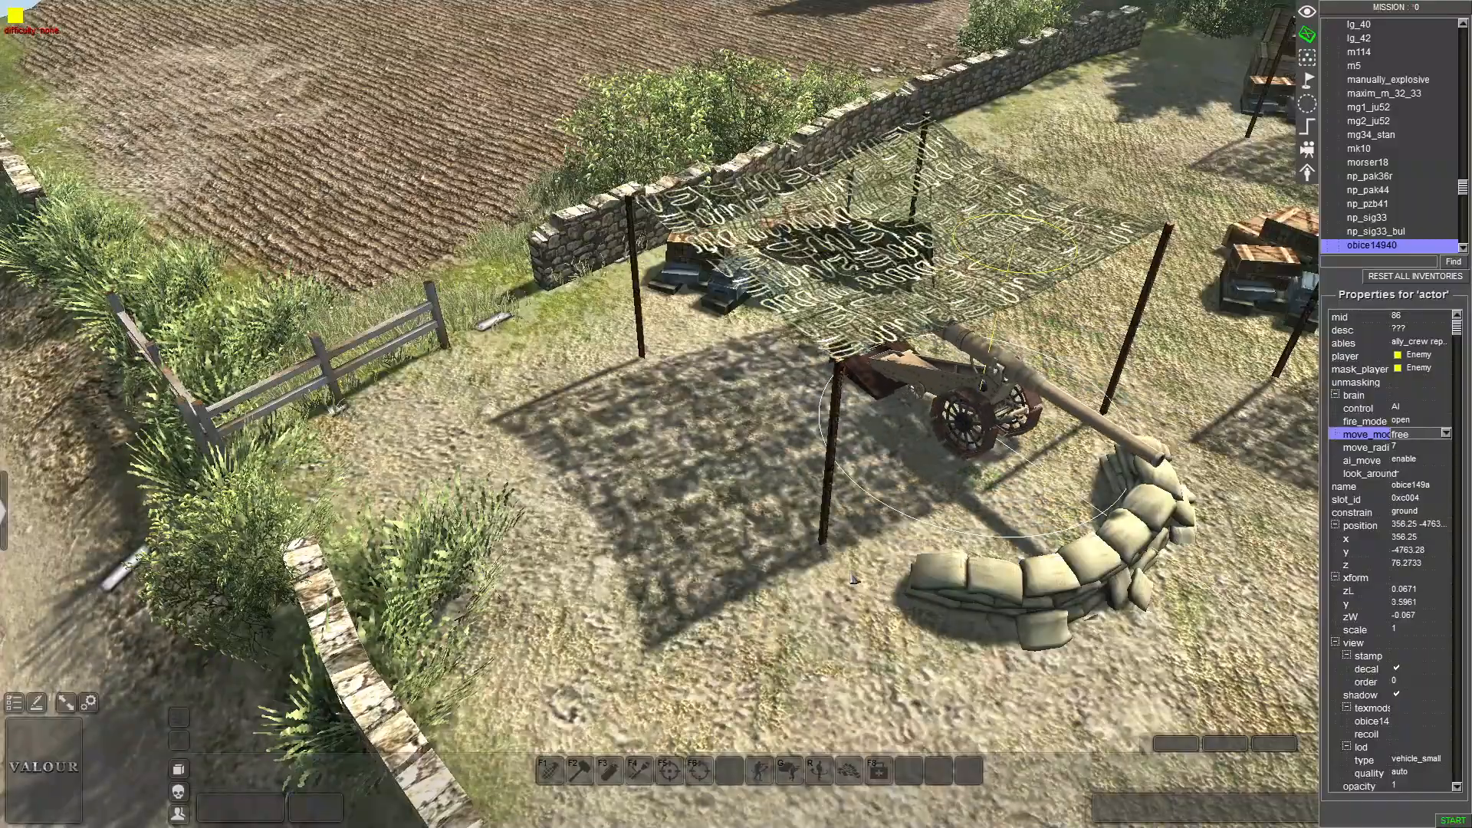
Adjust the placement of the obice149a guns under the nets, behind their curved sandbag walls
{"action": "left_click_drag", "start_coordinate": [853, 581], "coordinate": [905, 583]}
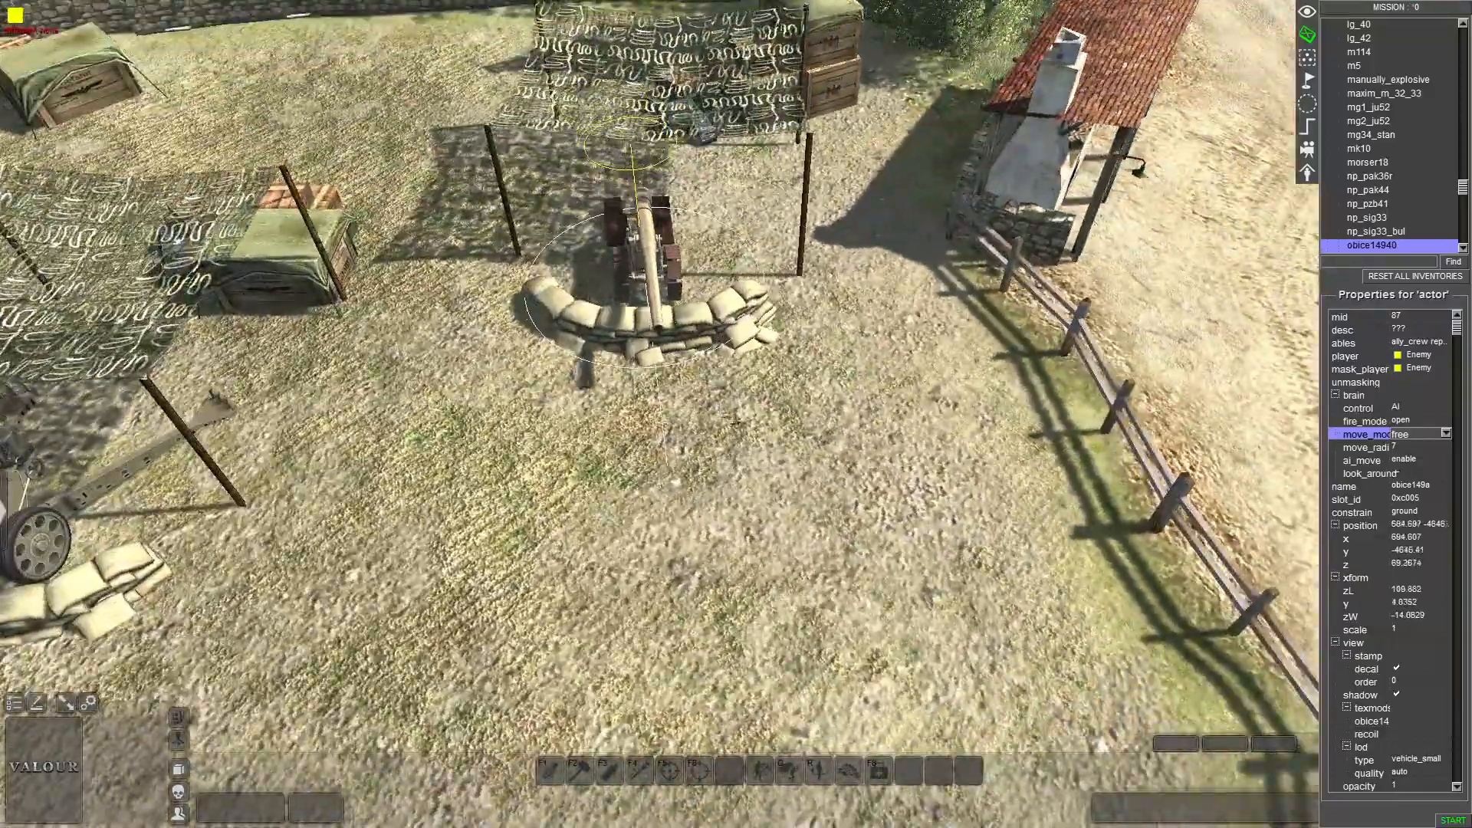
{"action": "left_click_drag", "start_coordinate": [734, 421], "coordinate": [770, 557]}
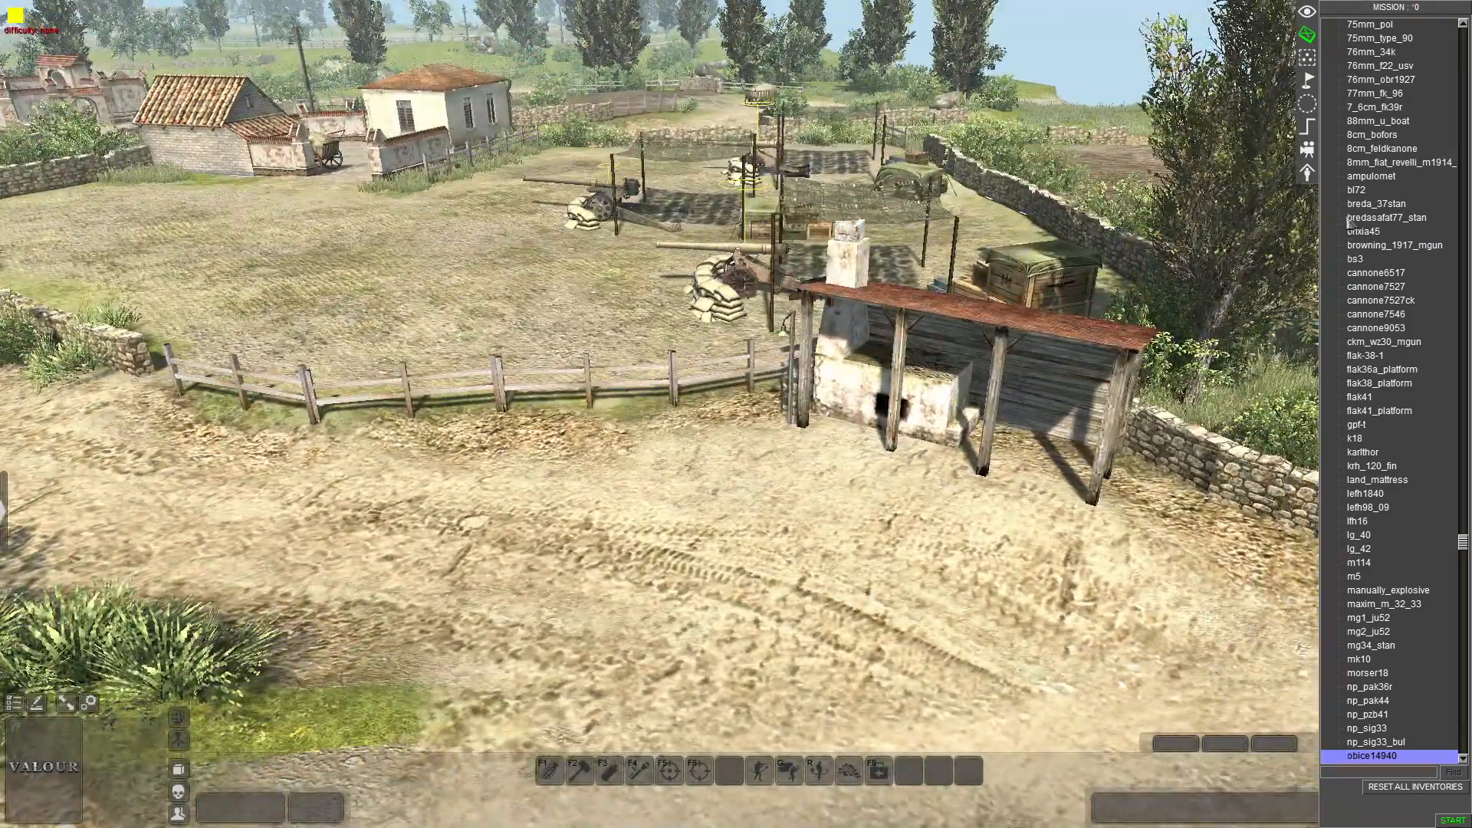
Go to the human units in the entity list, collapse the ger group under mp and expand the ita group
{"action": "scroll", "coordinate": [1347, 222], "scroll_direction": "up", "scroll_amount": 2}
{"action": "left_click", "coordinate": [1397, 440]}
{"action": "scroll", "coordinate": [1376, 414], "scroll_direction": "up", "scroll_amount": 4}
{"action": "scroll", "coordinate": [1372, 414], "scroll_direction": "up", "scroll_amount": 10}
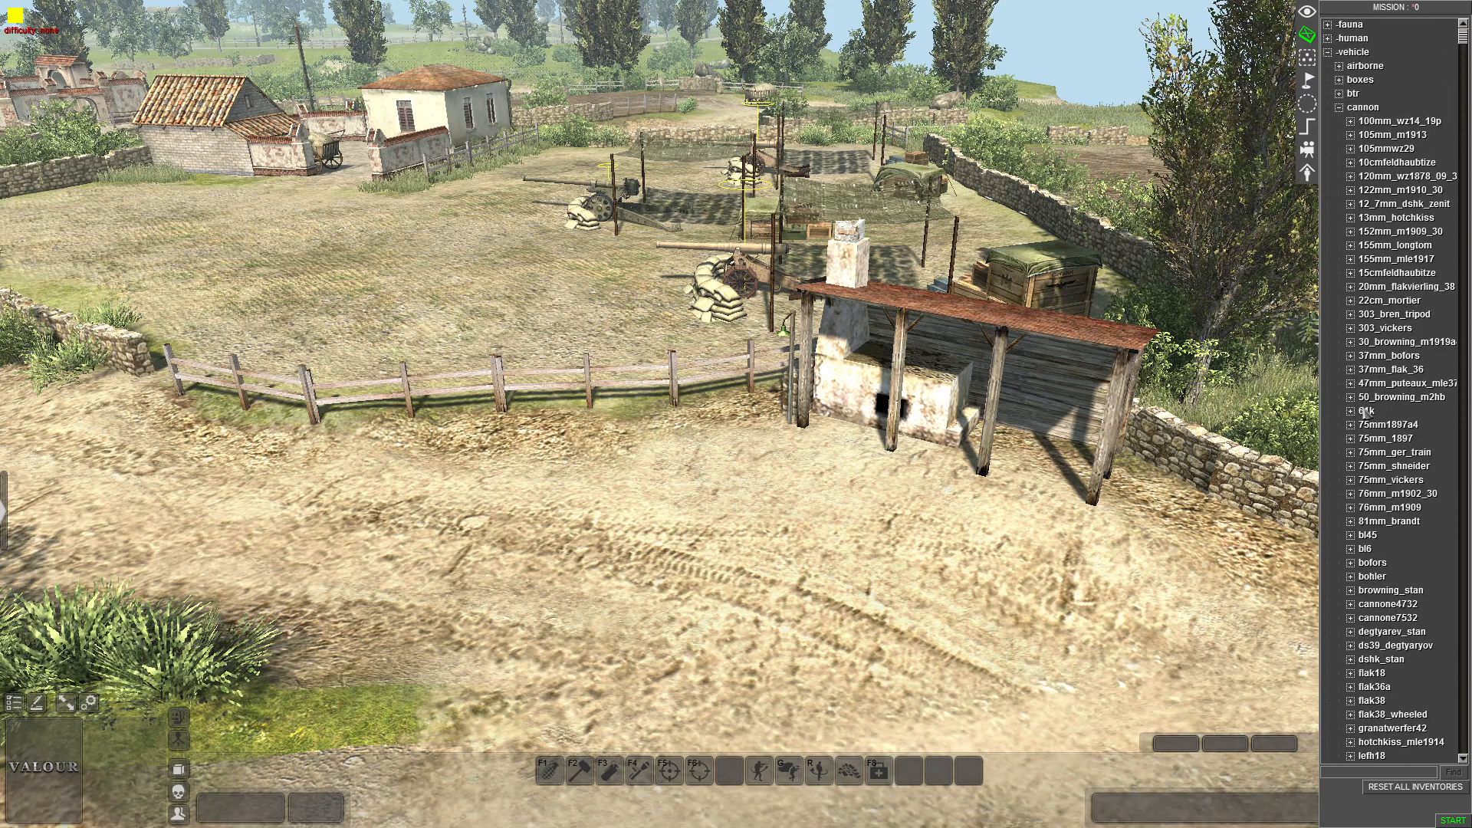
{"action": "left_click", "coordinate": [1329, 38]}
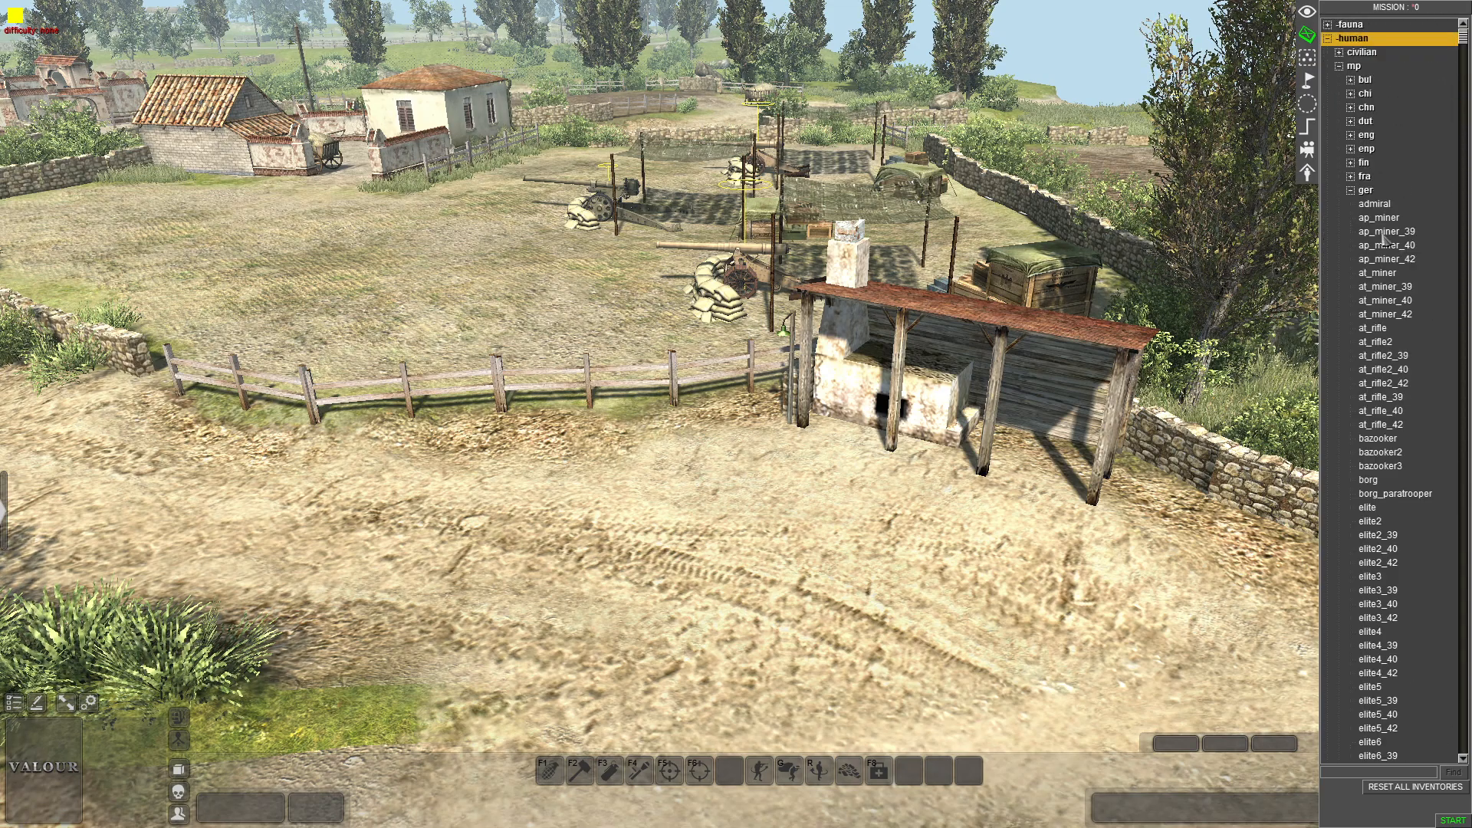
{"action": "left_click", "coordinate": [1352, 191]}
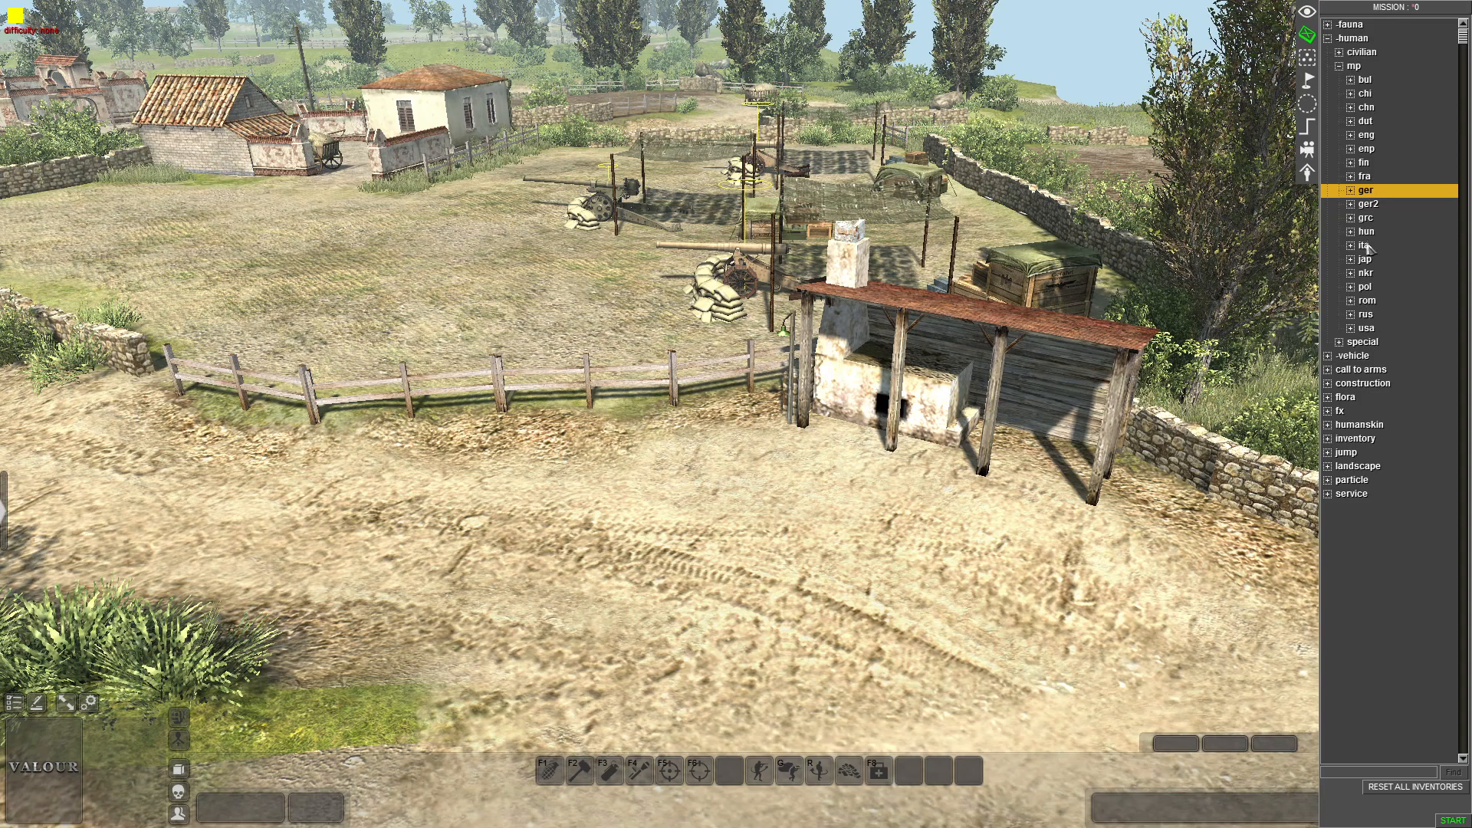
{"action": "left_click", "coordinate": [1369, 246]}
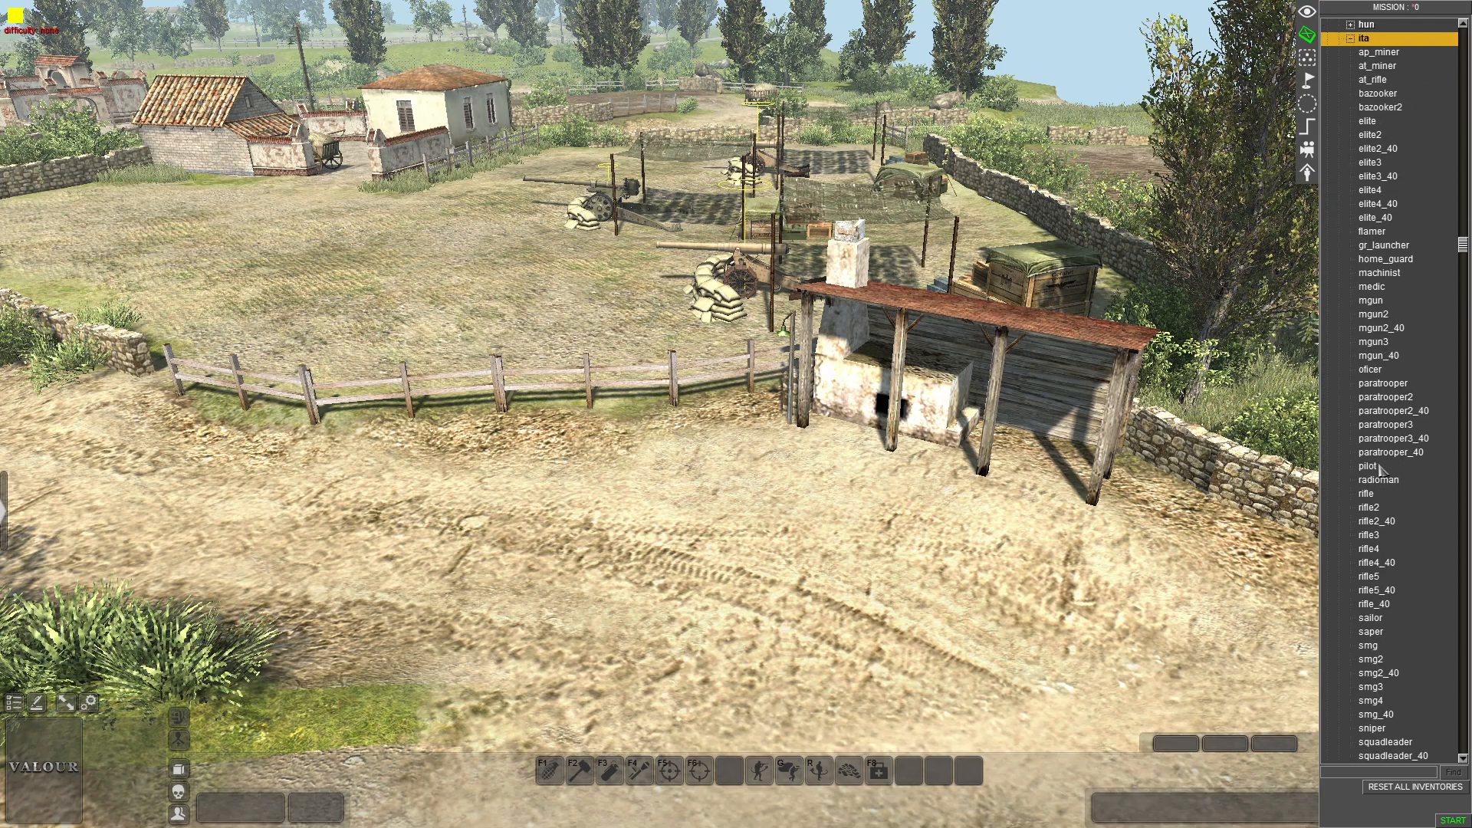
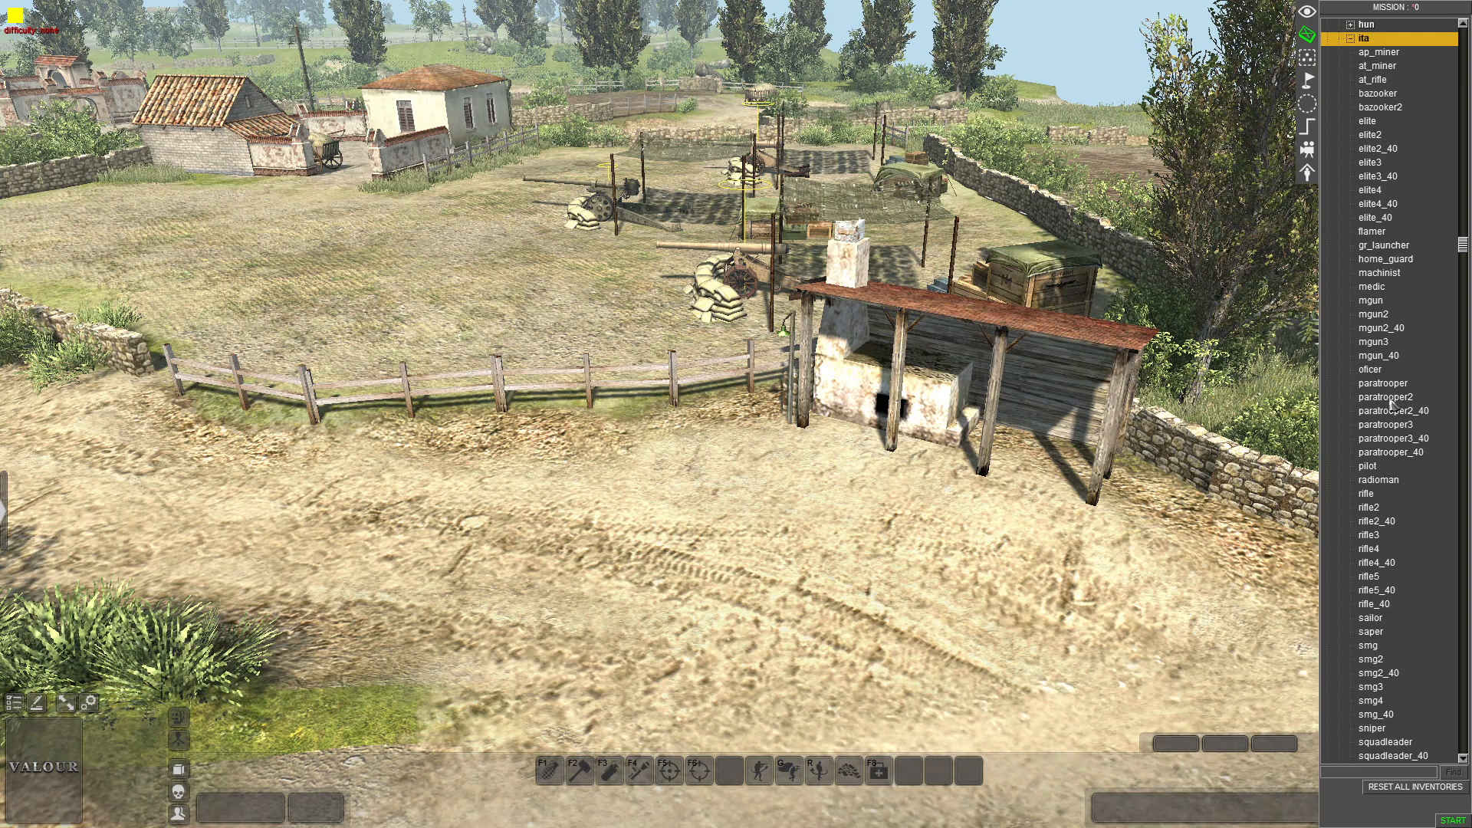
Place an Italian rifle2_40 soldier beside the sandbag wall as a trial and delete it
{"action": "scroll", "coordinate": [1375, 123], "scroll_direction": "down", "scroll_amount": 4}
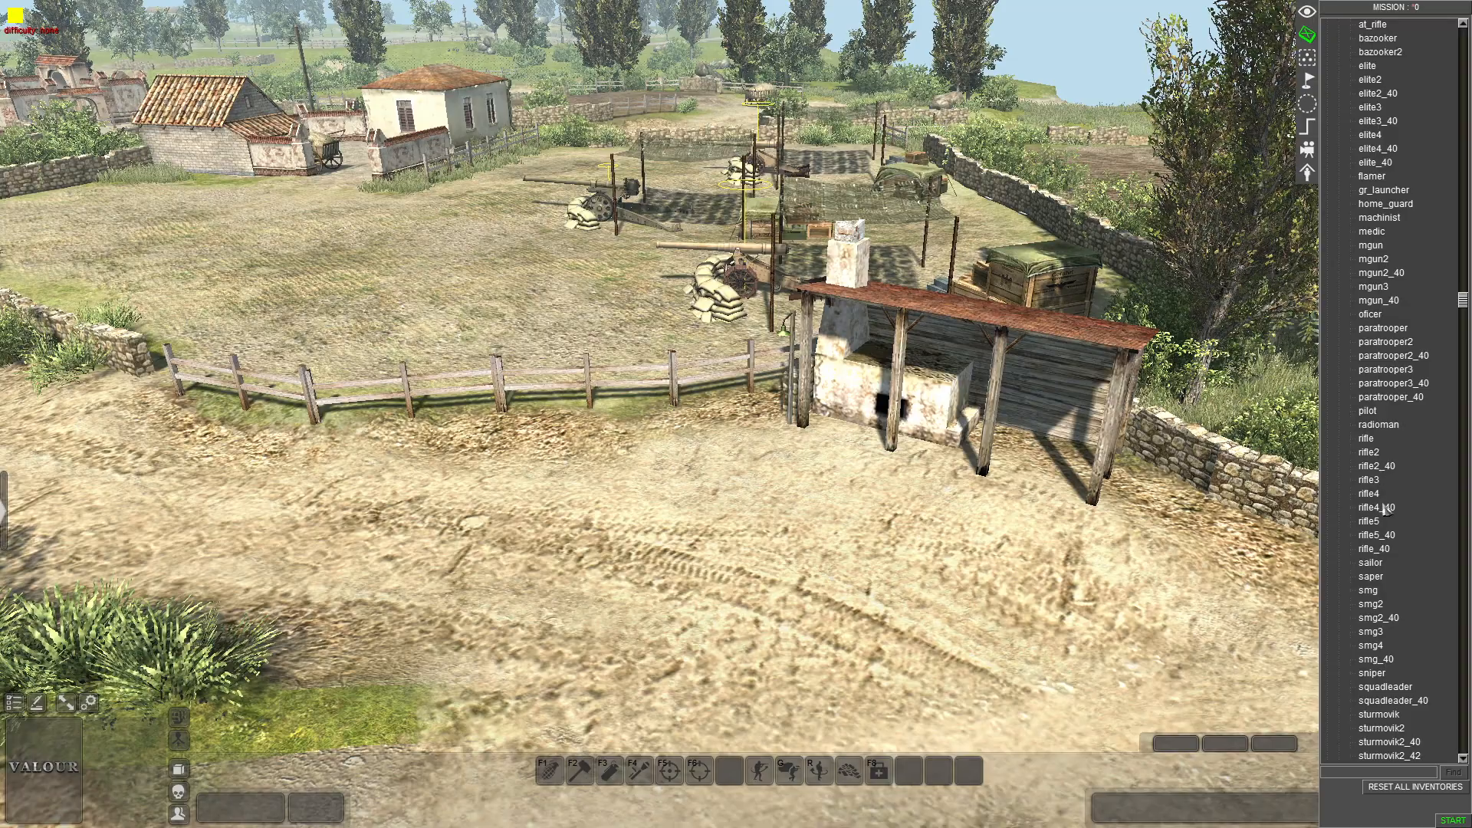
{"action": "left_click", "coordinate": [1377, 466]}
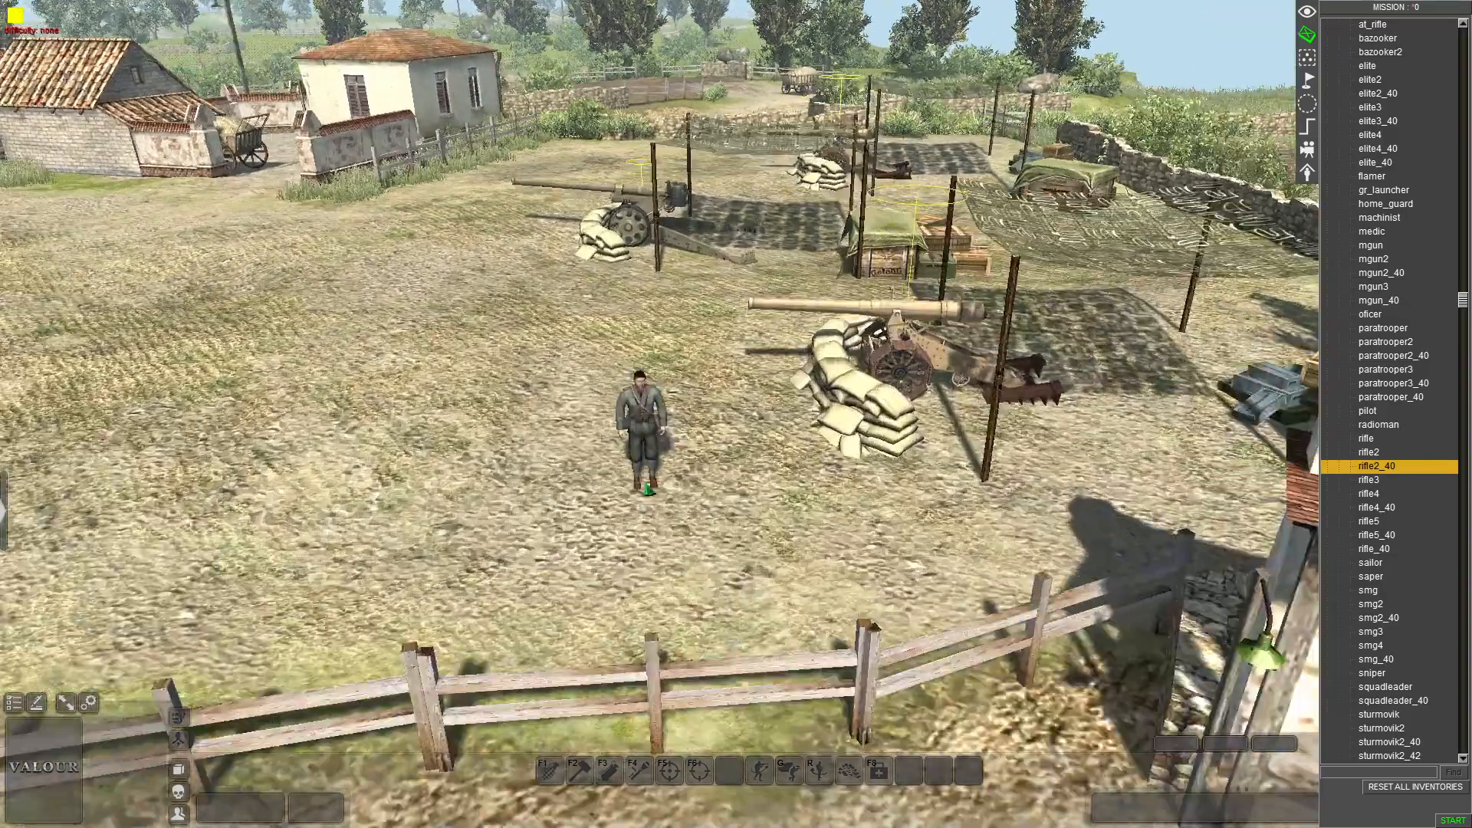
{"action": "left_click", "coordinate": [664, 532]}
{"action": "middle_click_drag", "start_coordinate": [874, 592], "coordinate": [1002, 602]}
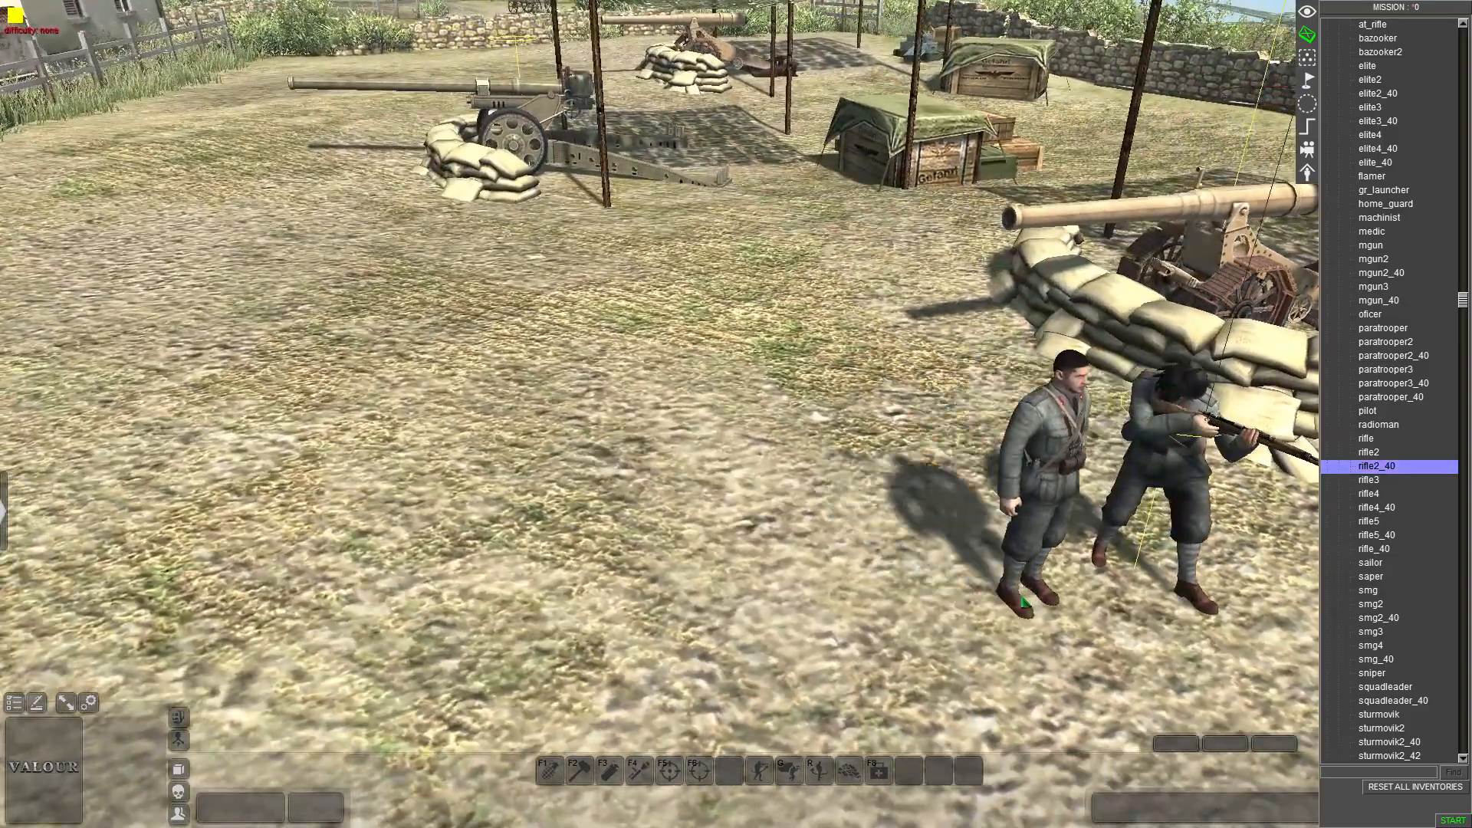
{"action": "right_click", "coordinate": [1002, 602]}
{"action": "left_click", "coordinate": [1122, 529]}
{"action": "key", "text": "Delete"}
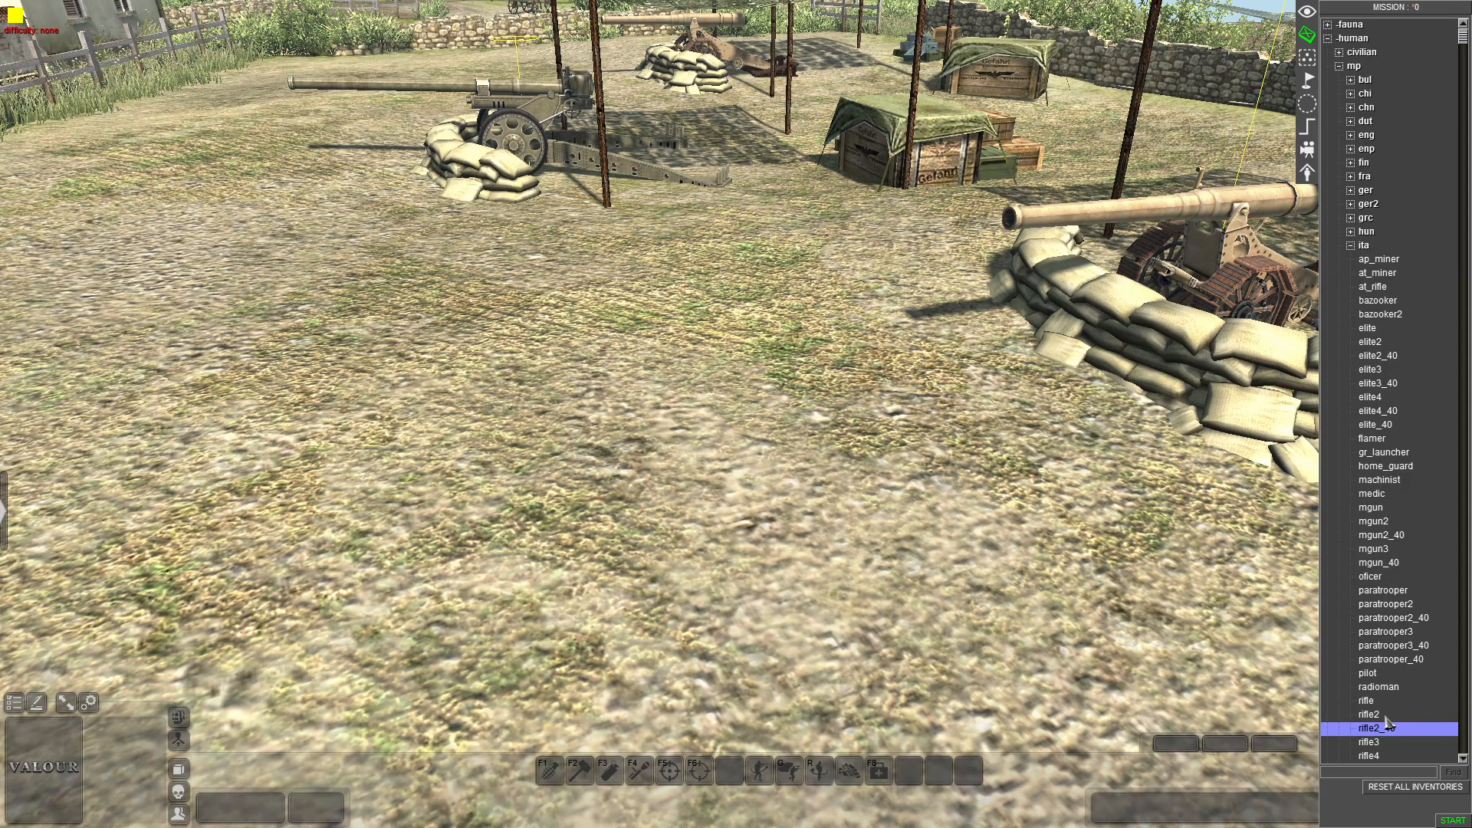
Place Italian rifle soldiers from rifle2 to rifle4_40 side by side for comparison and delete them all
{"action": "scroll", "coordinate": [1388, 722], "scroll_direction": "down", "scroll_amount": 1}
{"action": "left_click", "coordinate": [1369, 700]}
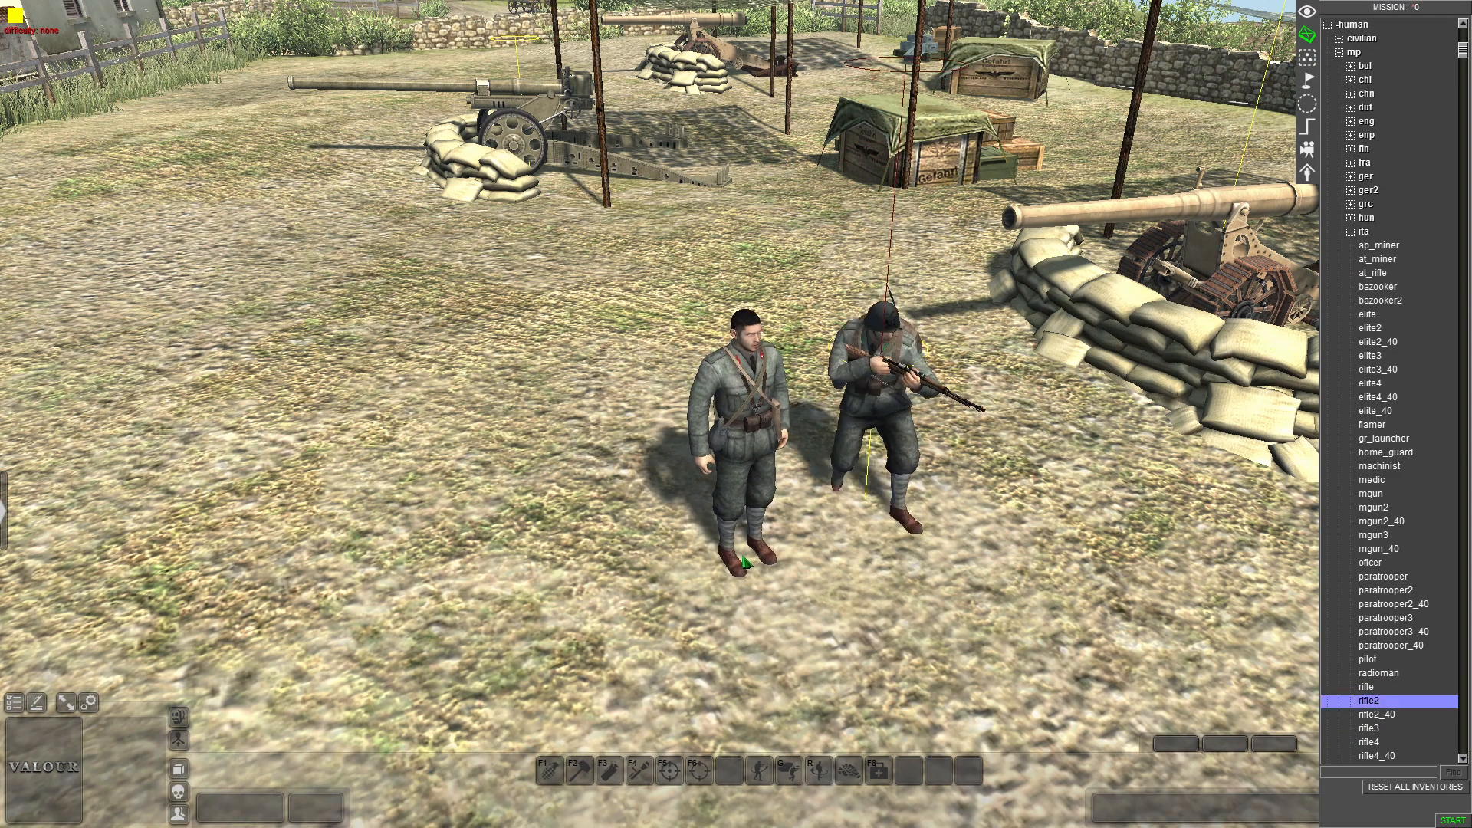
{"action": "left_click", "coordinate": [746, 563]}
{"action": "key", "text": "Down"}
{"action": "left_click", "coordinate": [625, 605]}
{"action": "key", "text": "Down"}
{"action": "key", "text": "Down"}
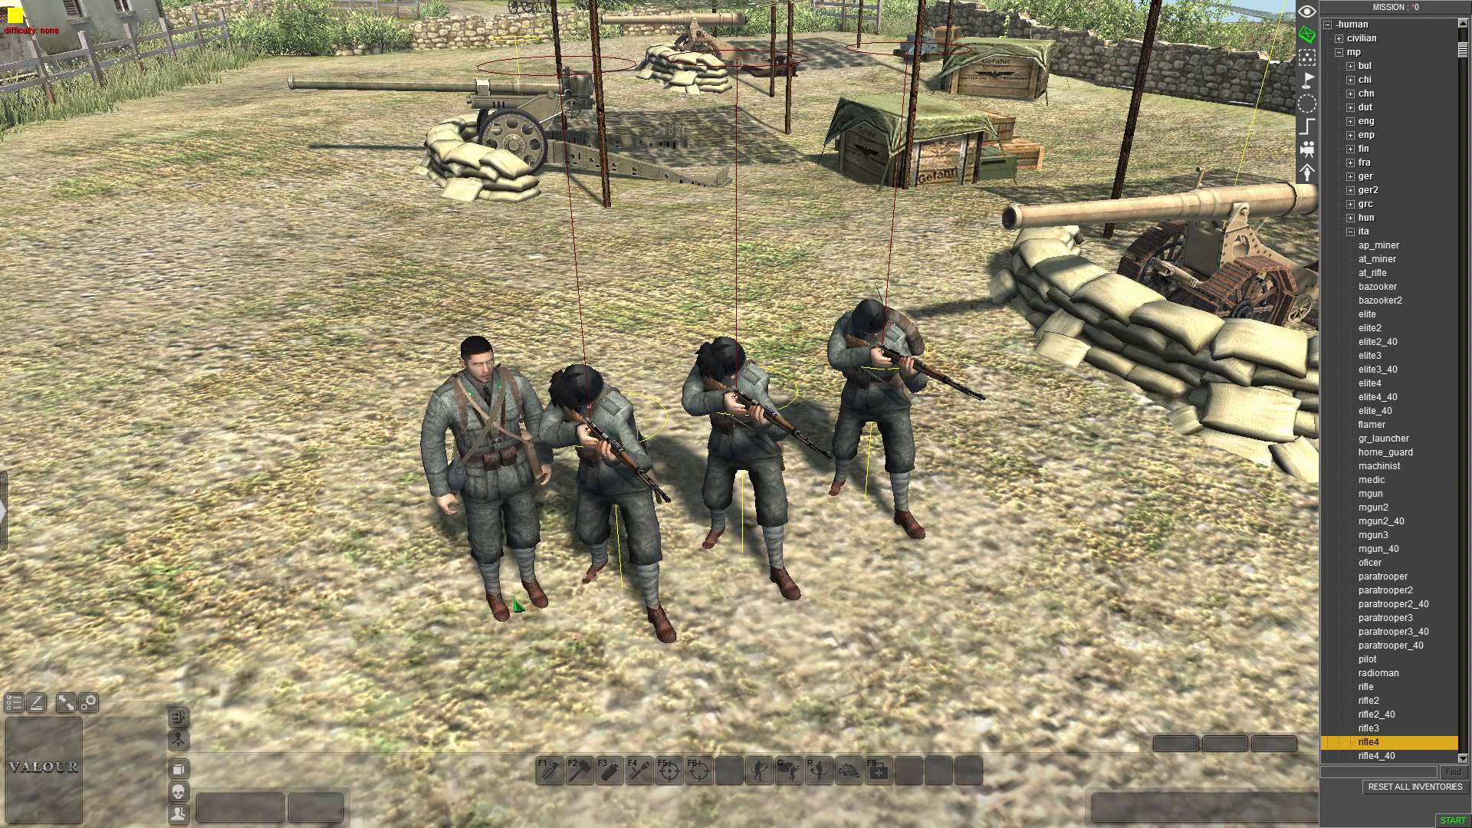
{"action": "key", "text": "Down"}
{"action": "left_click", "coordinate": [516, 606]}
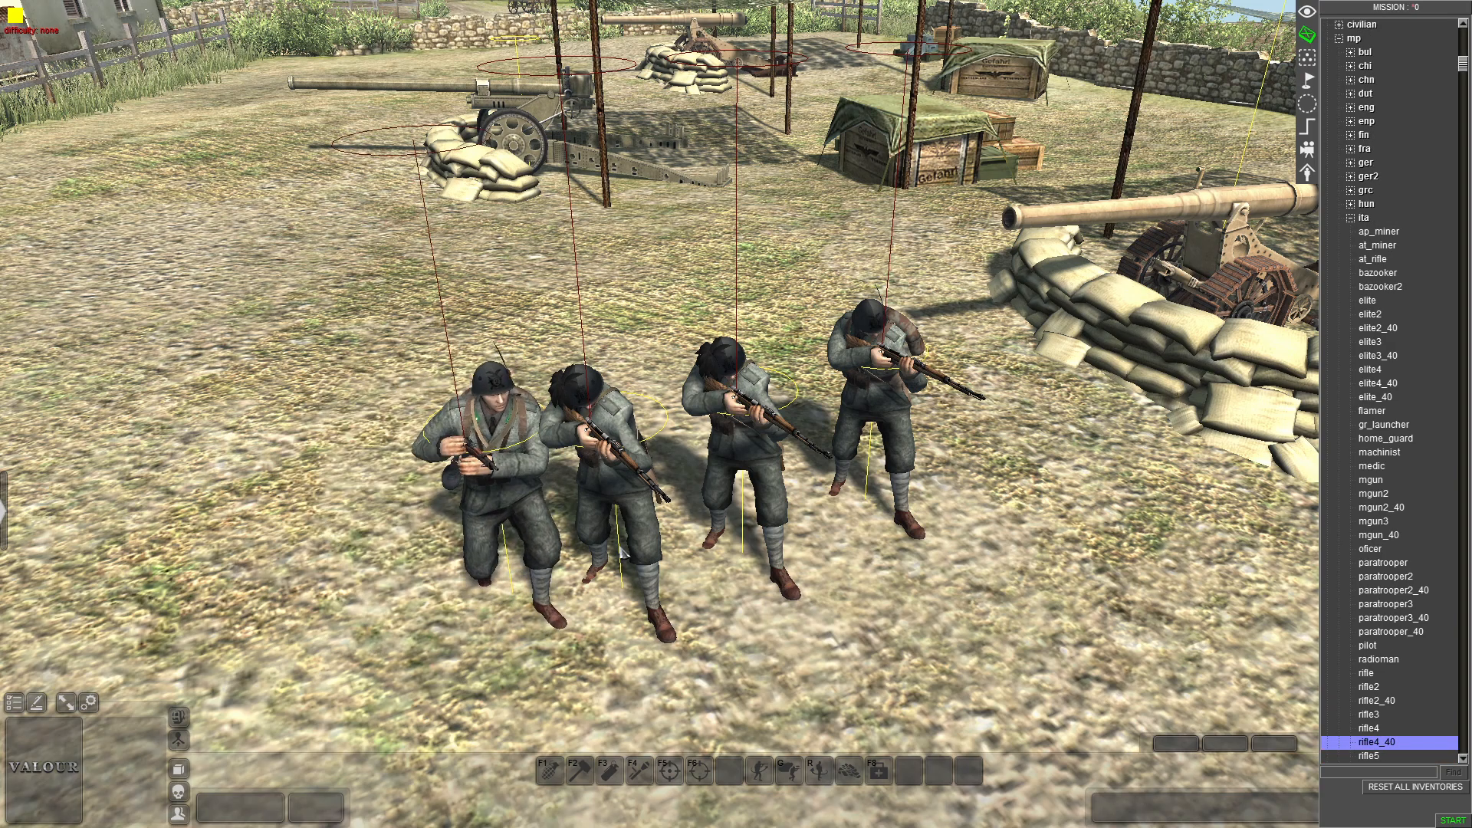
{"action": "key", "text": "Delete"}
Place two Italian rifle5_40 soldiers side by side on the field in front of the gun emplacements
{"action": "scroll", "coordinate": [1378, 621], "scroll_direction": "down", "scroll_amount": 4}
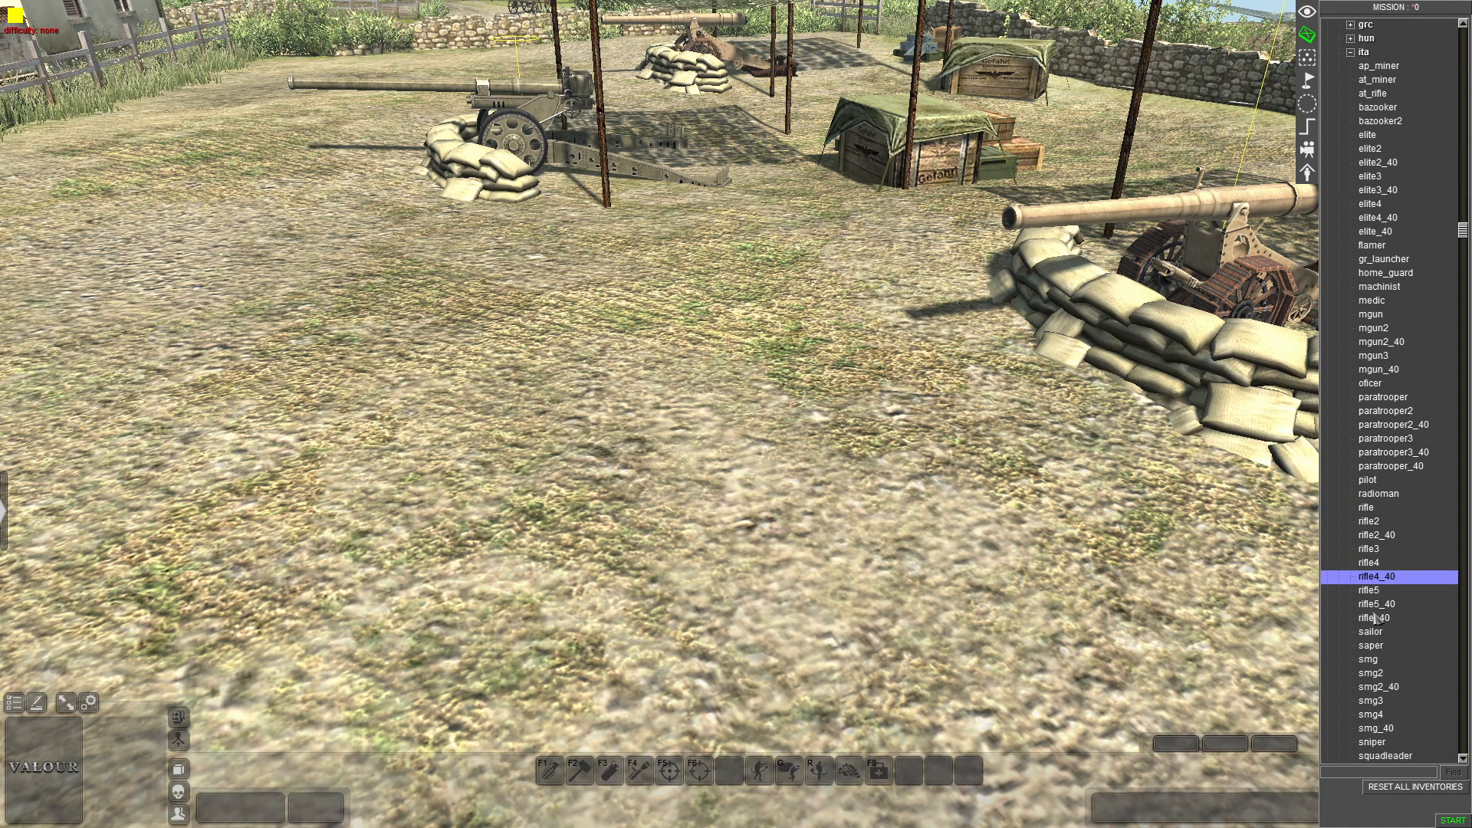
{"action": "left_click", "coordinate": [1376, 604]}
{"action": "left_click", "coordinate": [813, 552]}
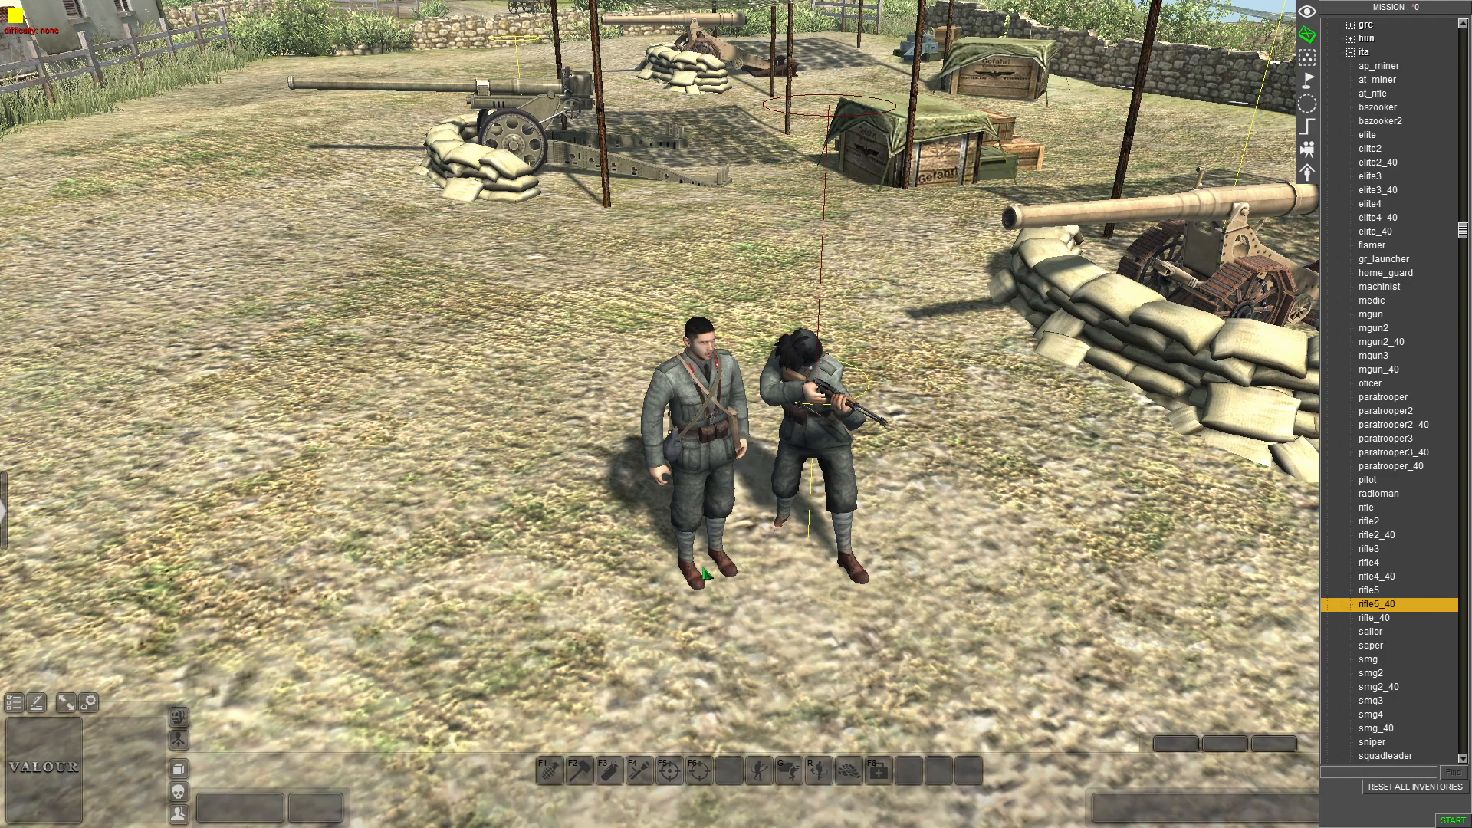
{"action": "key", "text": "Down"}
{"action": "left_click", "coordinate": [669, 577]}
{"action": "right_click", "coordinate": [717, 609]}
{"action": "left_click", "coordinate": [661, 476]}
{"action": "key", "text": "Delete"}
{"action": "left_click", "coordinate": [1381, 741]}
{"action": "left_click", "coordinate": [681, 617]}
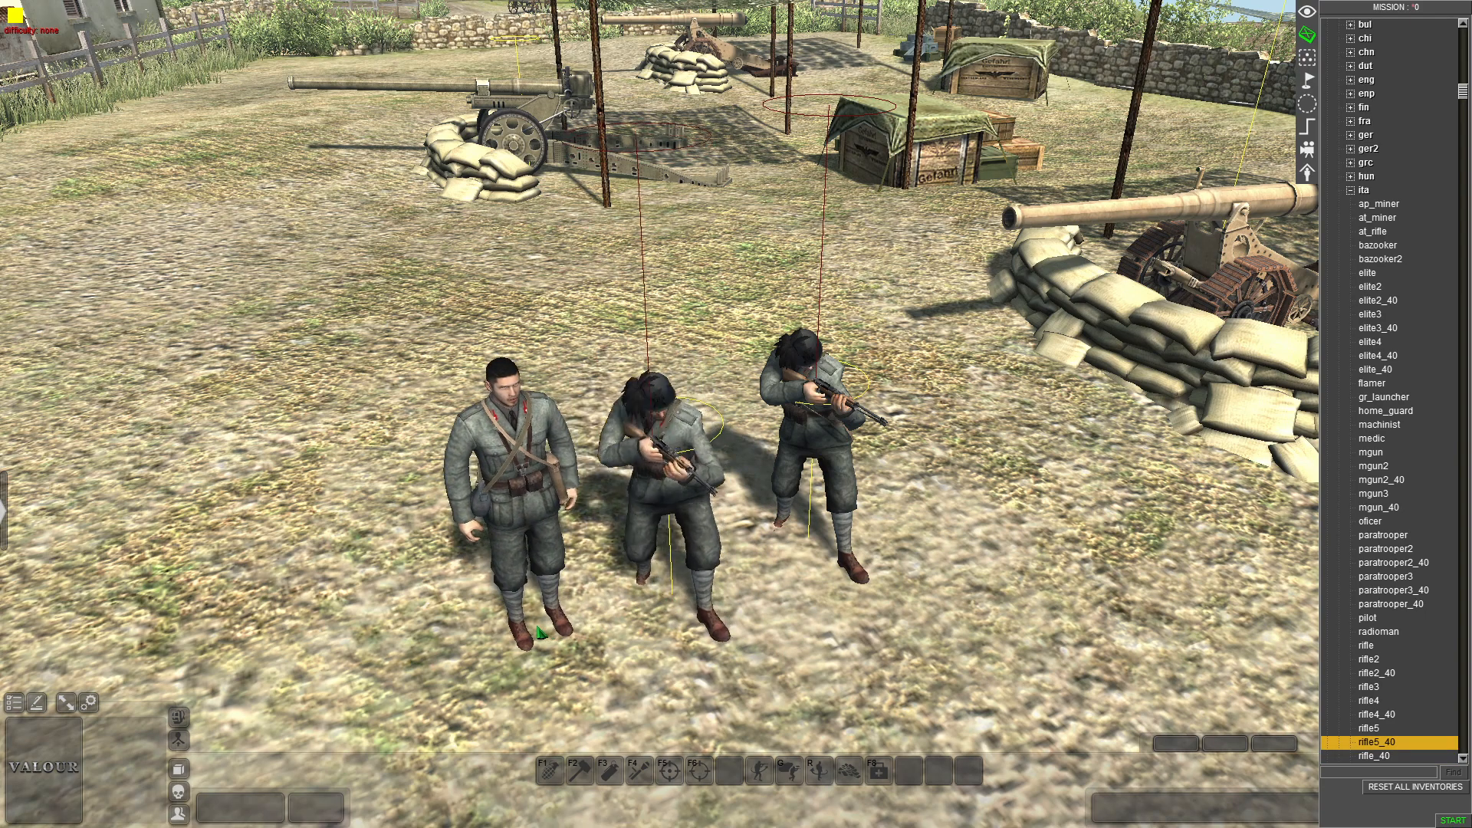
{"action": "right_click", "coordinate": [541, 633]}
Copy the two soldiers and paste them twice on the field to make a group of six
{"action": "left_click_drag", "start_coordinate": [630, 500], "coordinate": [817, 580]}
{"action": "key", "text": "ctrl+c"}
{"action": "key", "text": "ctrl+v"}
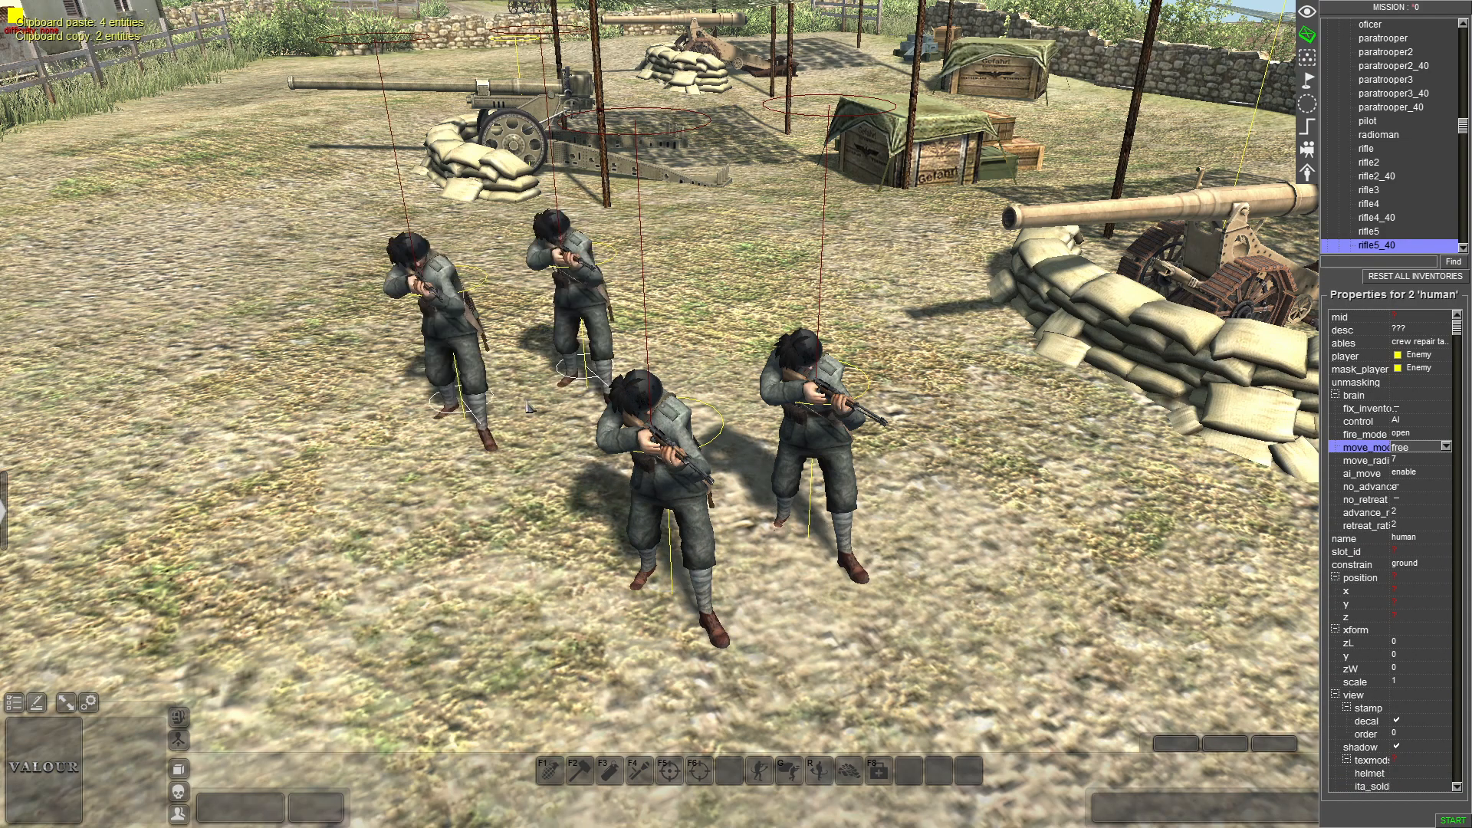
{"action": "key", "text": "ctrl+v"}
{"action": "scroll", "coordinate": [564, 485], "scroll_direction": "down", "scroll_amount": 5}
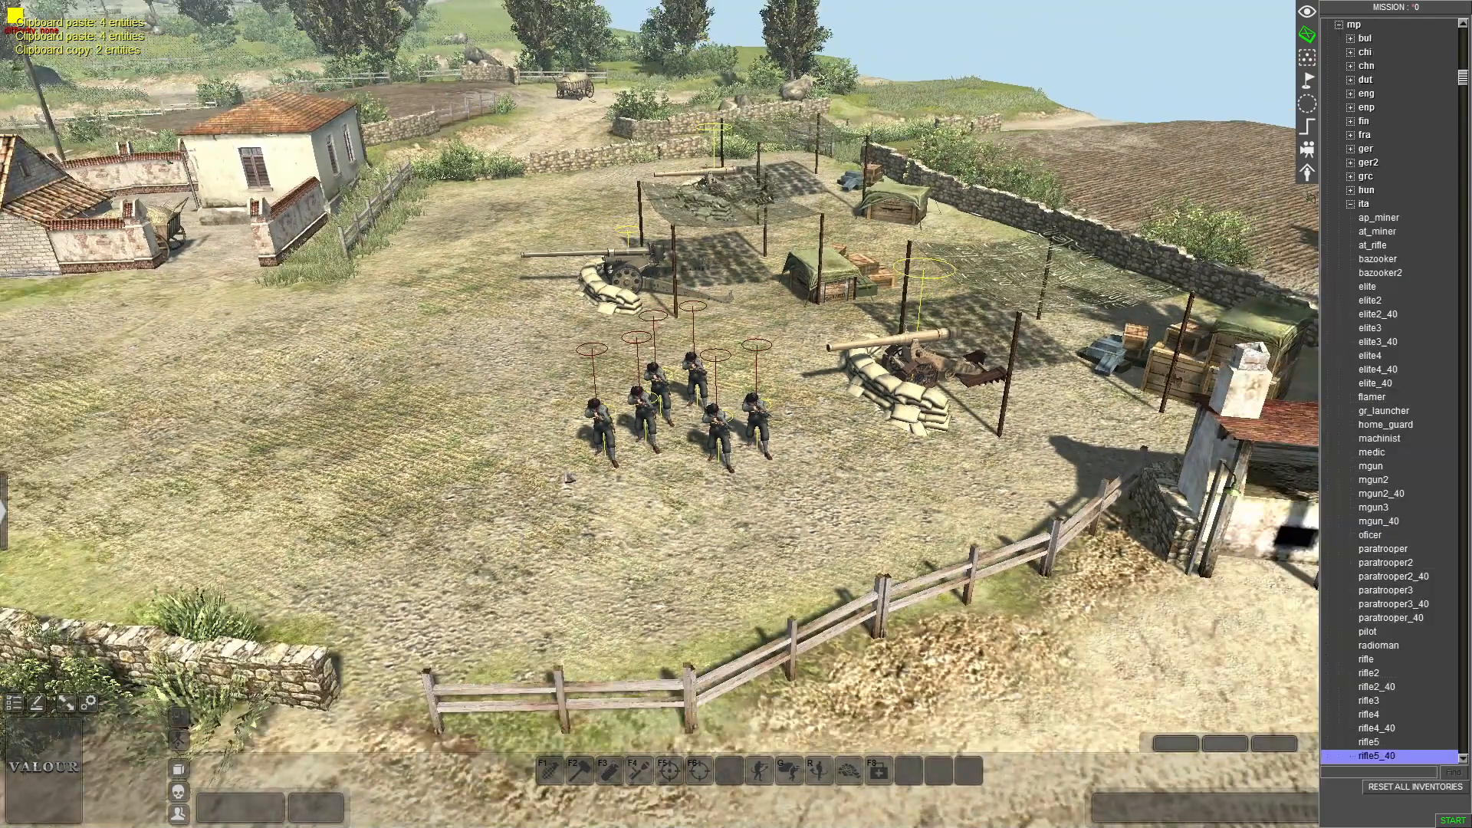
Switch to unit control and order the soldiers in pairs to man the three guns in the emplacements
{"action": "key", "text": "ctrl+space"}
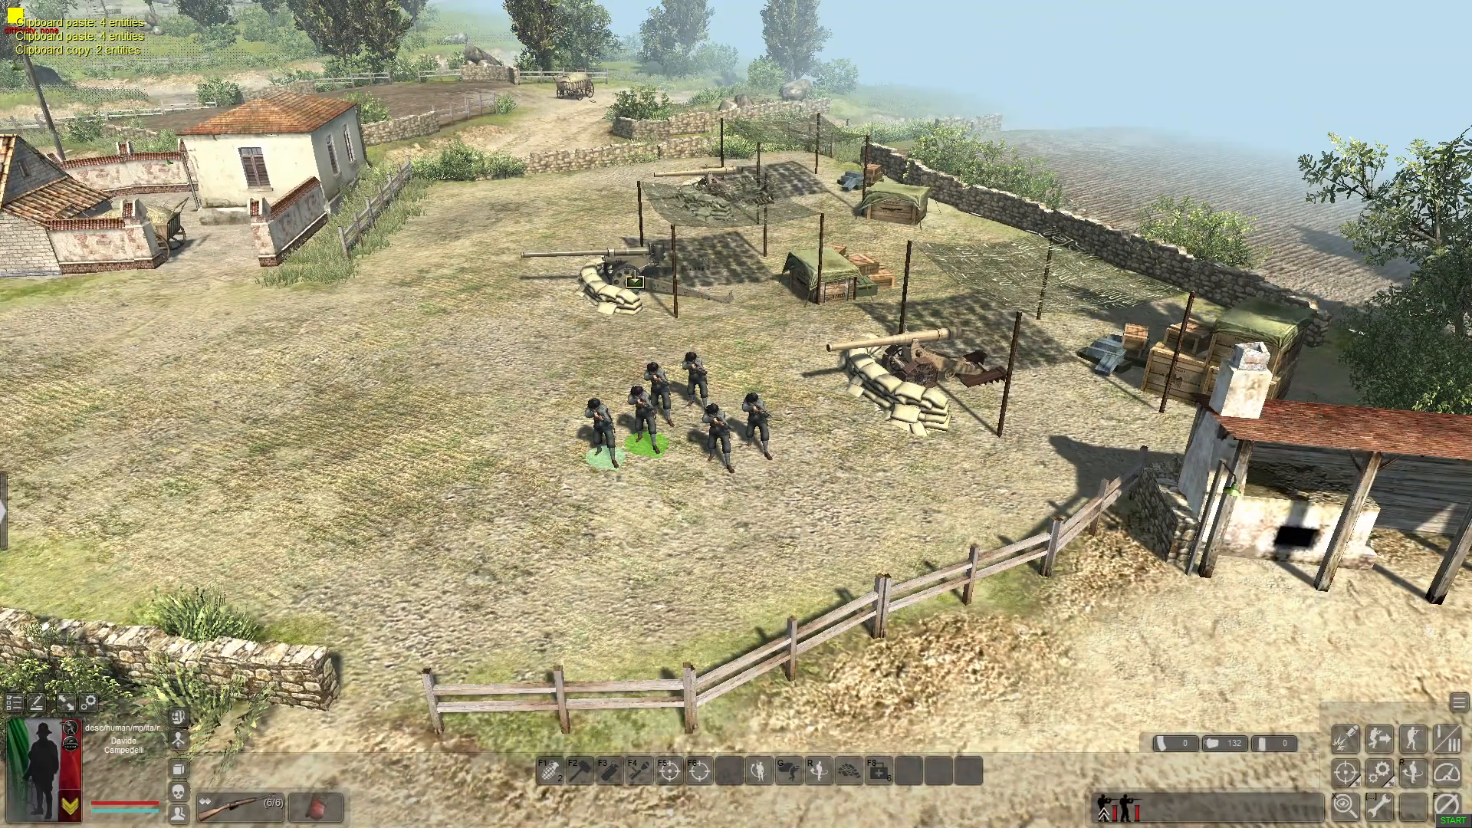
{"action": "left_click_drag", "start_coordinate": [717, 454], "coordinate": [802, 486]}
{"action": "right_click", "coordinate": [940, 349]}
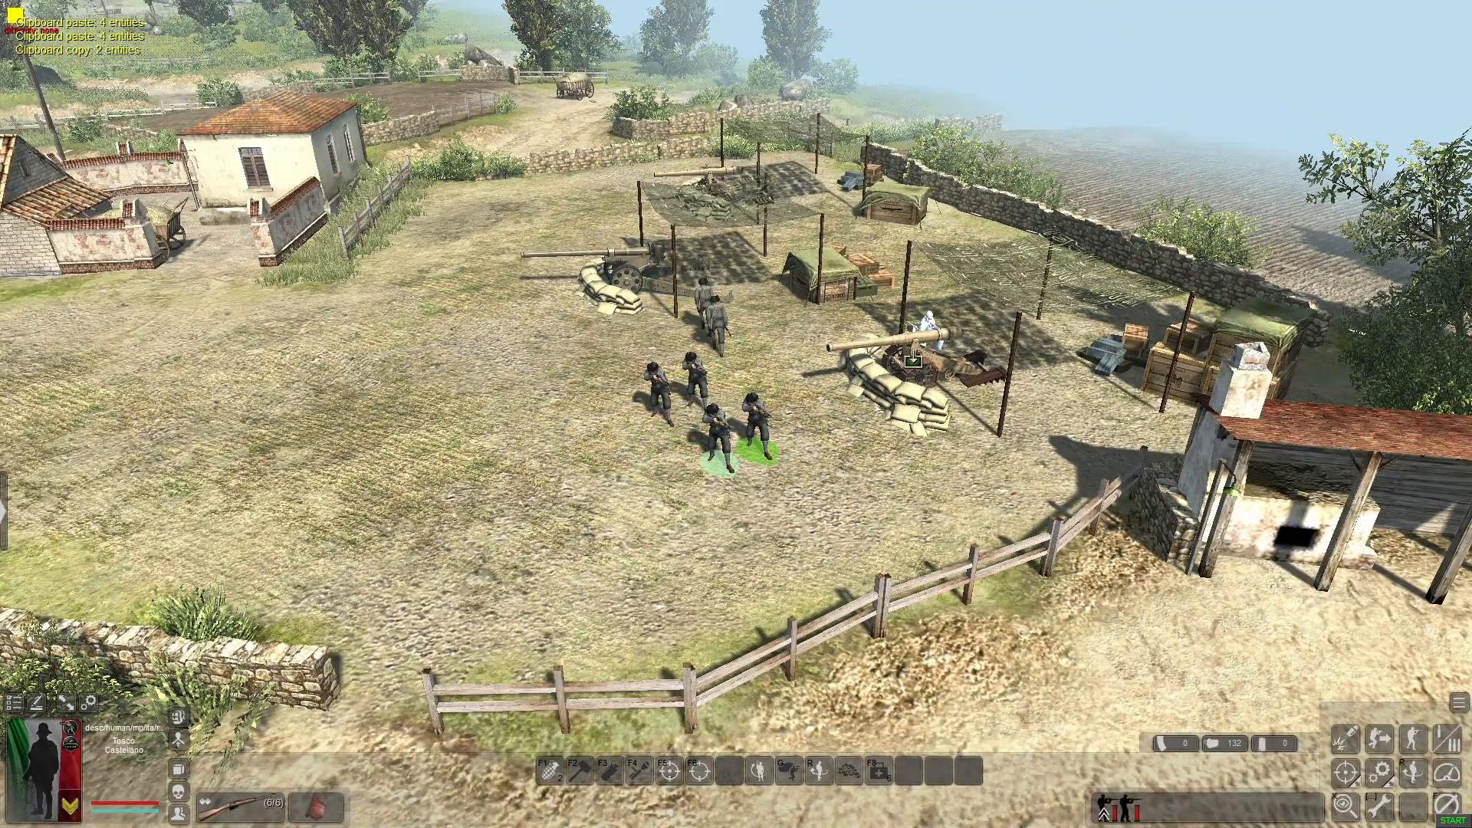
{"action": "left_click_drag", "start_coordinate": [643, 404], "coordinate": [717, 430]}
{"action": "right_click", "coordinate": [718, 188]}
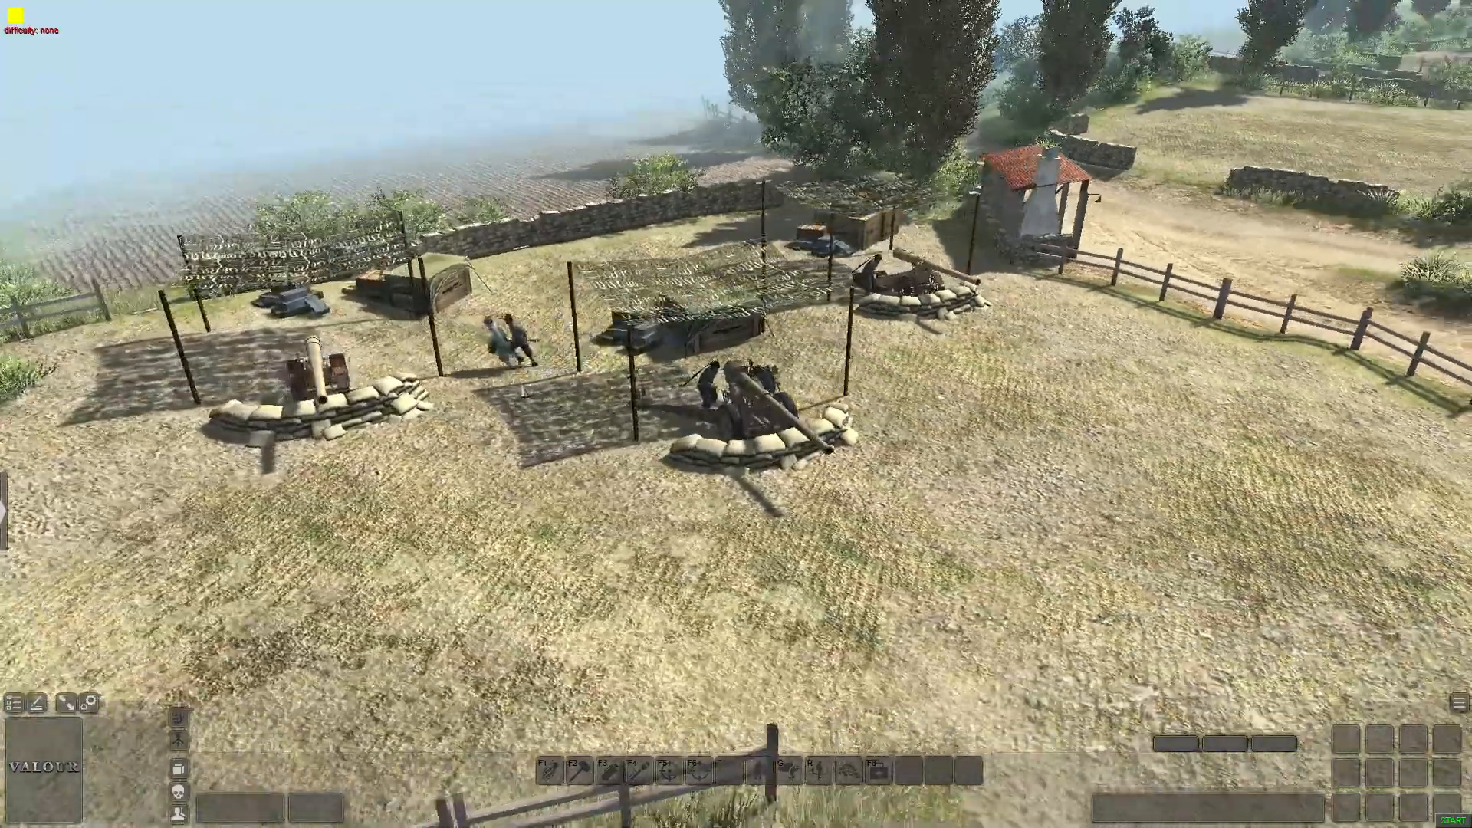
Examine the artillery emplacements and their crews from several sides of the field
{"action": "middle_click_drag", "start_coordinate": [524, 388], "coordinate": [1081, 422]}
{"action": "scroll", "coordinate": [603, 426], "scroll_direction": "down", "scroll_amount": 3}
{"action": "scroll", "coordinate": [631, 439], "scroll_direction": "up", "scroll_amount": 1}
{"action": "scroll", "coordinate": [630, 440], "scroll_direction": "down", "scroll_amount": 3}
{"action": "scroll", "coordinate": [885, 427], "scroll_direction": "up", "scroll_amount": 3}
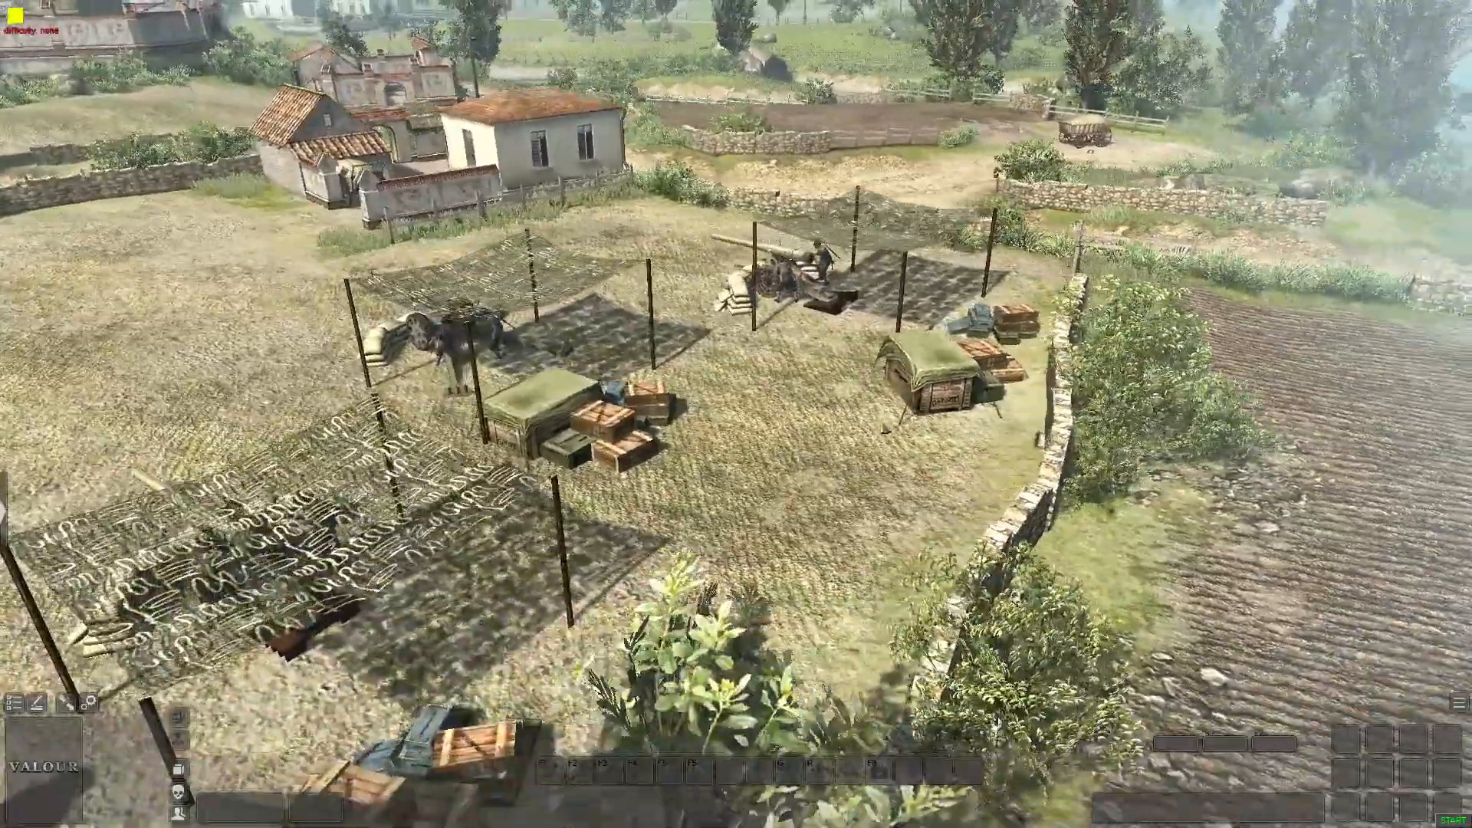
{"action": "scroll", "coordinate": [886, 427], "scroll_direction": "down", "scroll_amount": 3}
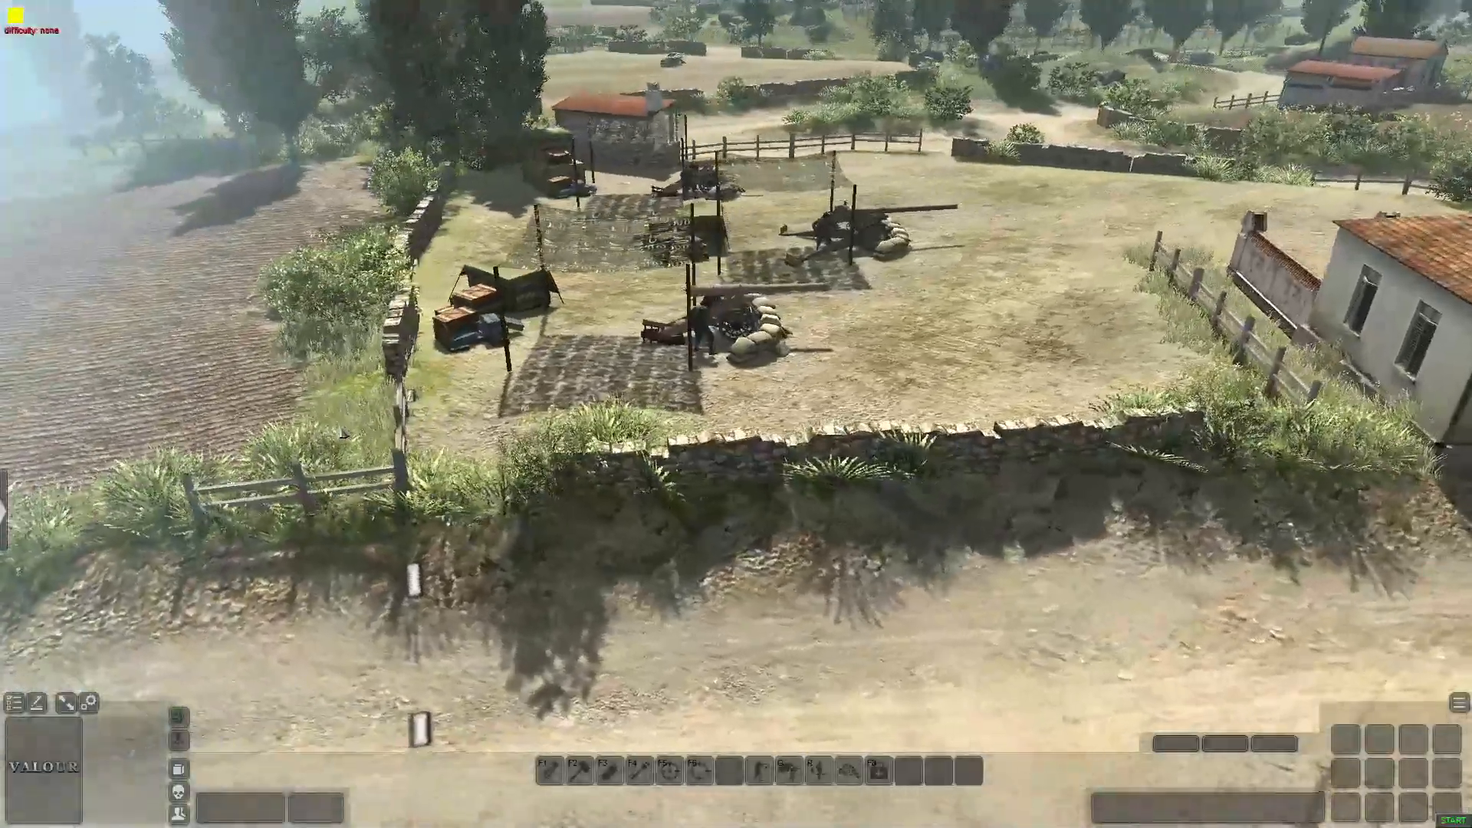
{"action": "scroll", "coordinate": [1081, 422], "scroll_direction": "up", "scroll_amount": 3}
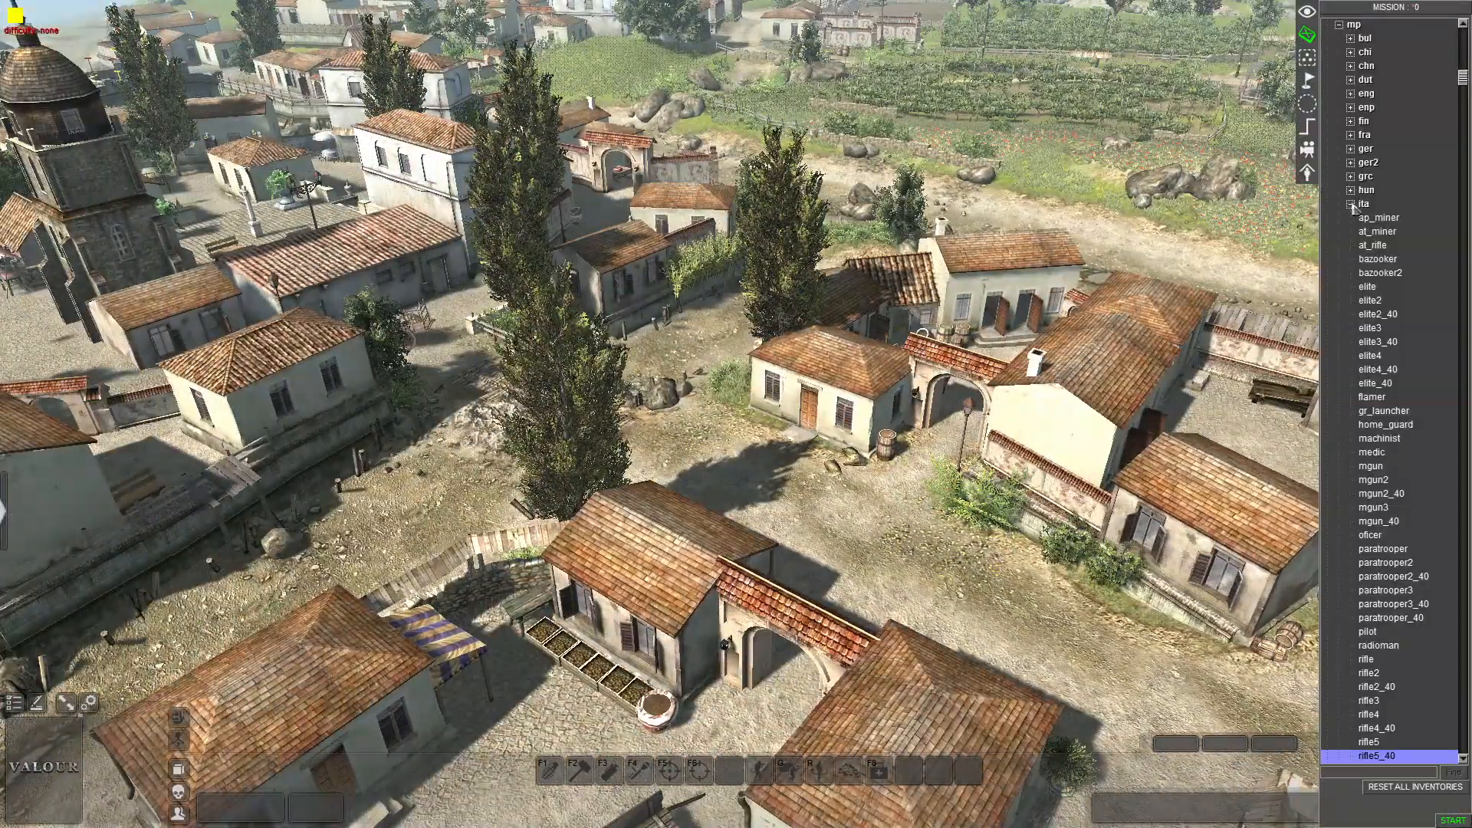
Collapse the ita, mp and human groups and paste the 18 copied soldiers onto the town street
{"action": "left_click", "coordinate": [1351, 204]}
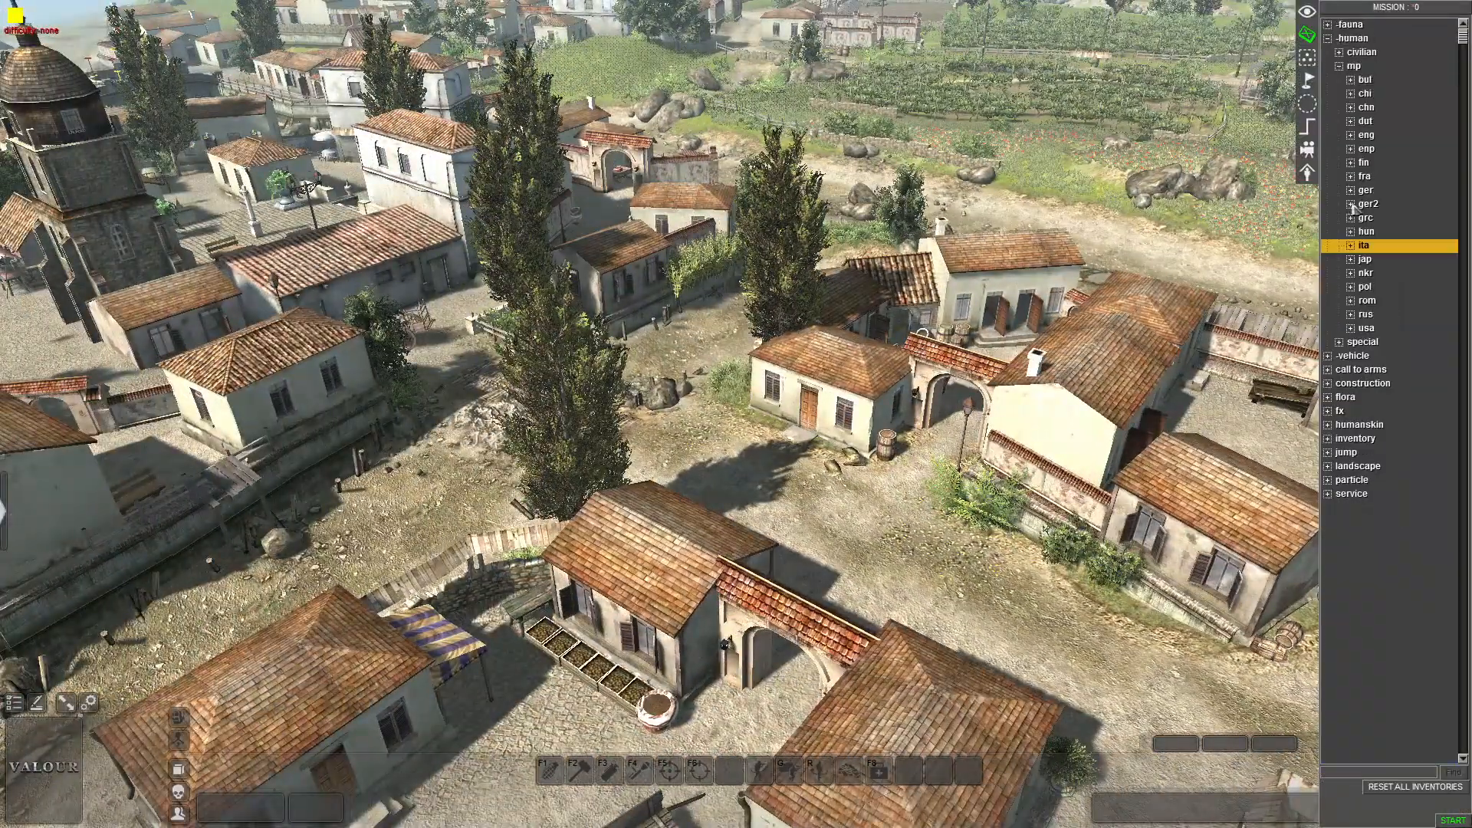
{"action": "left_click", "coordinate": [1338, 66]}
{"action": "left_click", "coordinate": [1327, 39]}
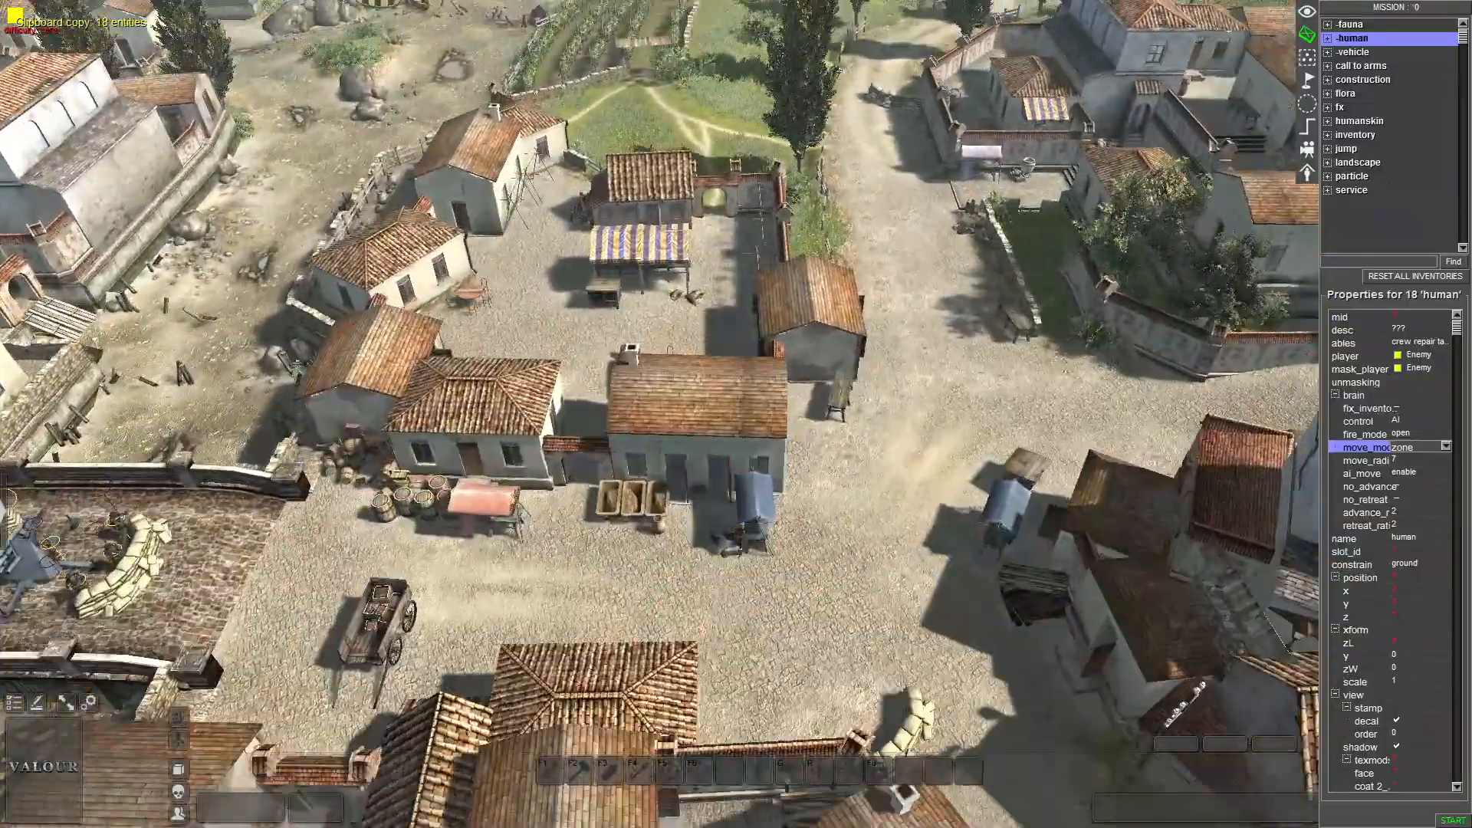
{"action": "key", "text": "ctrl+v"}
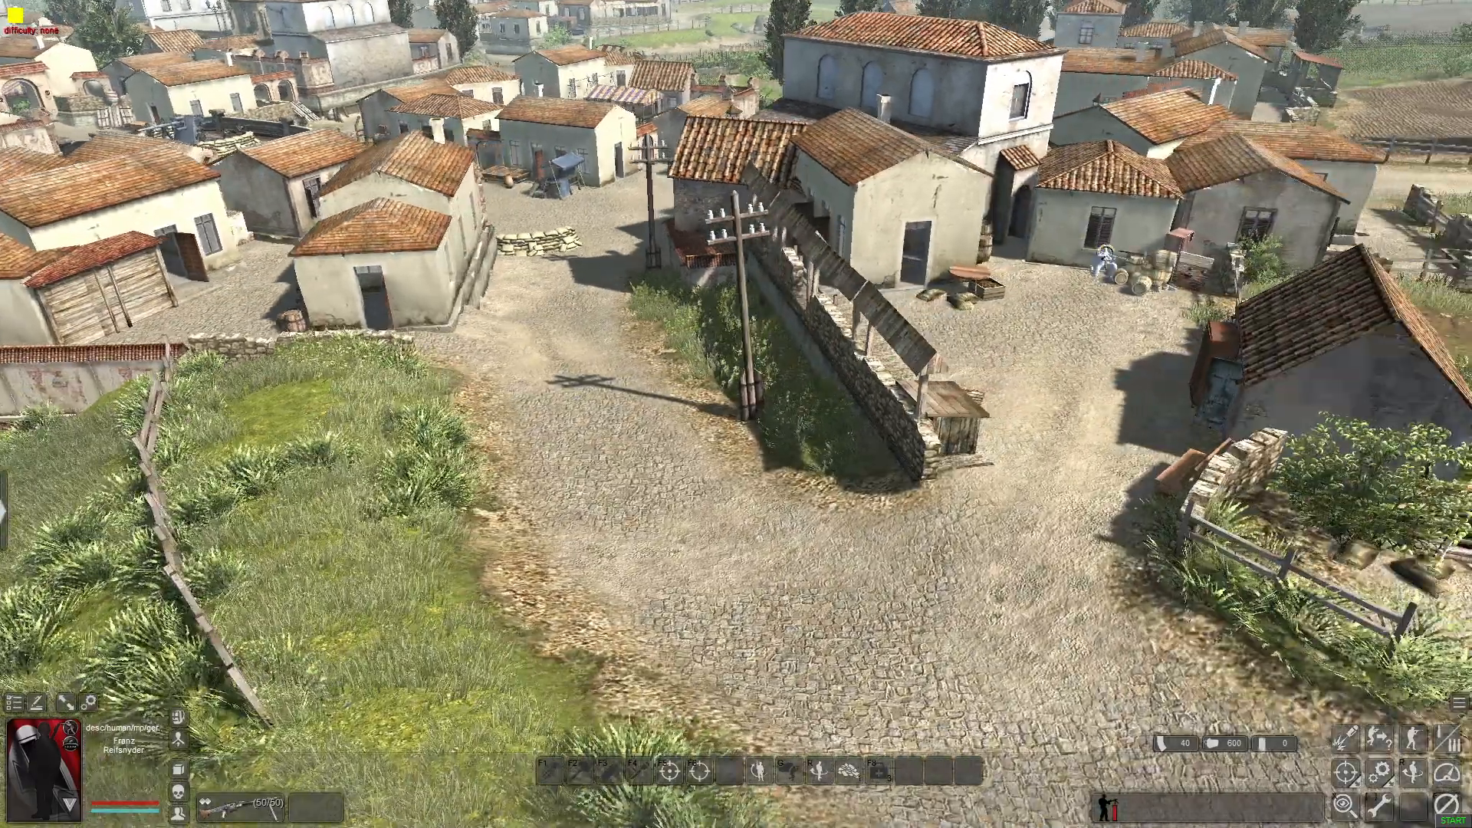
Order the selected German soldier to garrison the upper window of the tall white house
{"action": "middle_click_drag", "start_coordinate": [989, 249], "coordinate": [930, 246]}
{"action": "right_click", "coordinate": [1112, 137]}
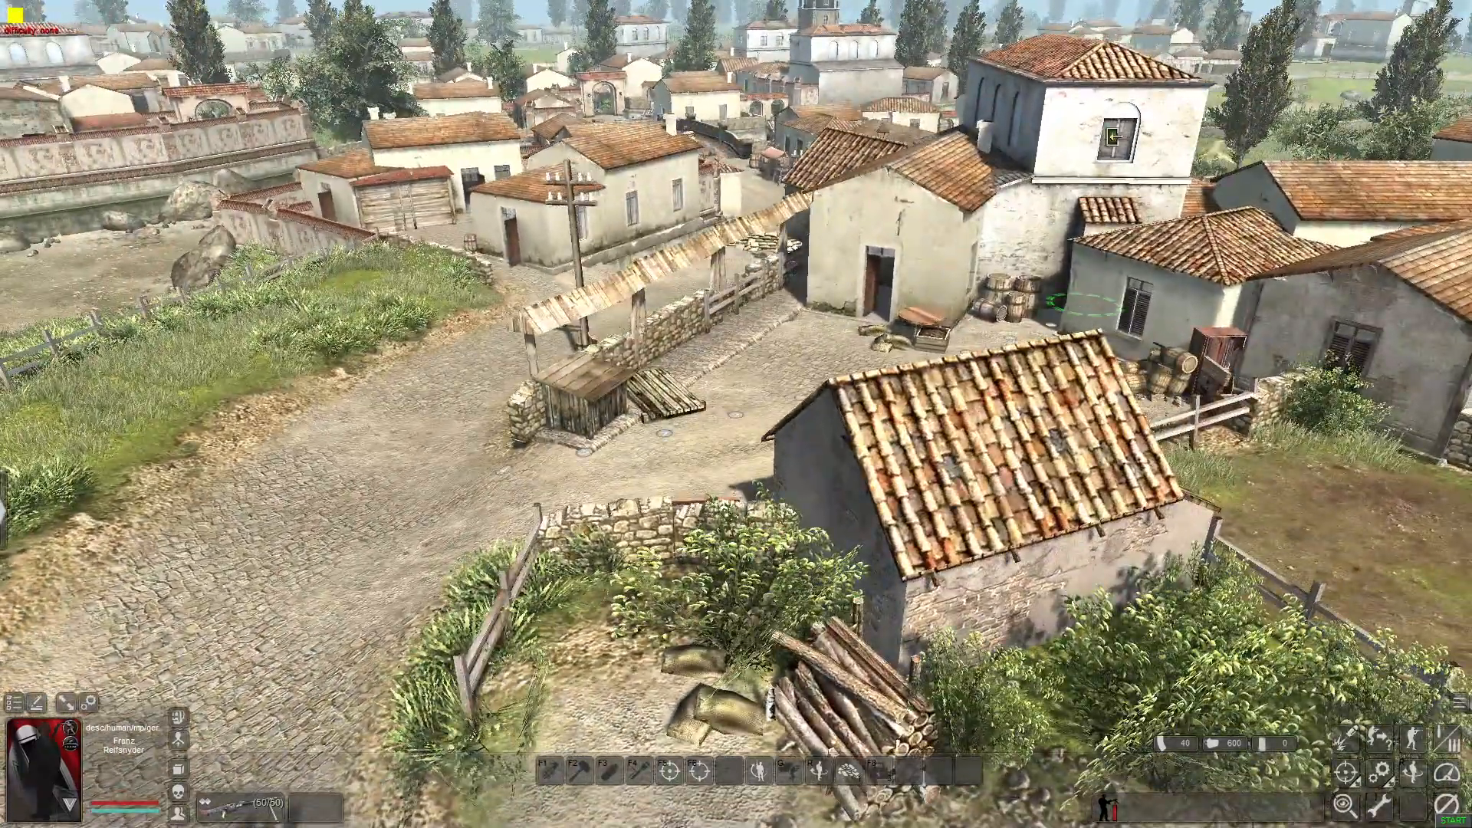
{"action": "key", "text": "Up"}
{"action": "middle_click_drag", "start_coordinate": [1112, 136], "coordinate": [1131, 245]}
{"action": "left_click", "coordinate": [1132, 245]}
{"action": "left_click", "coordinate": [1145, 267]}
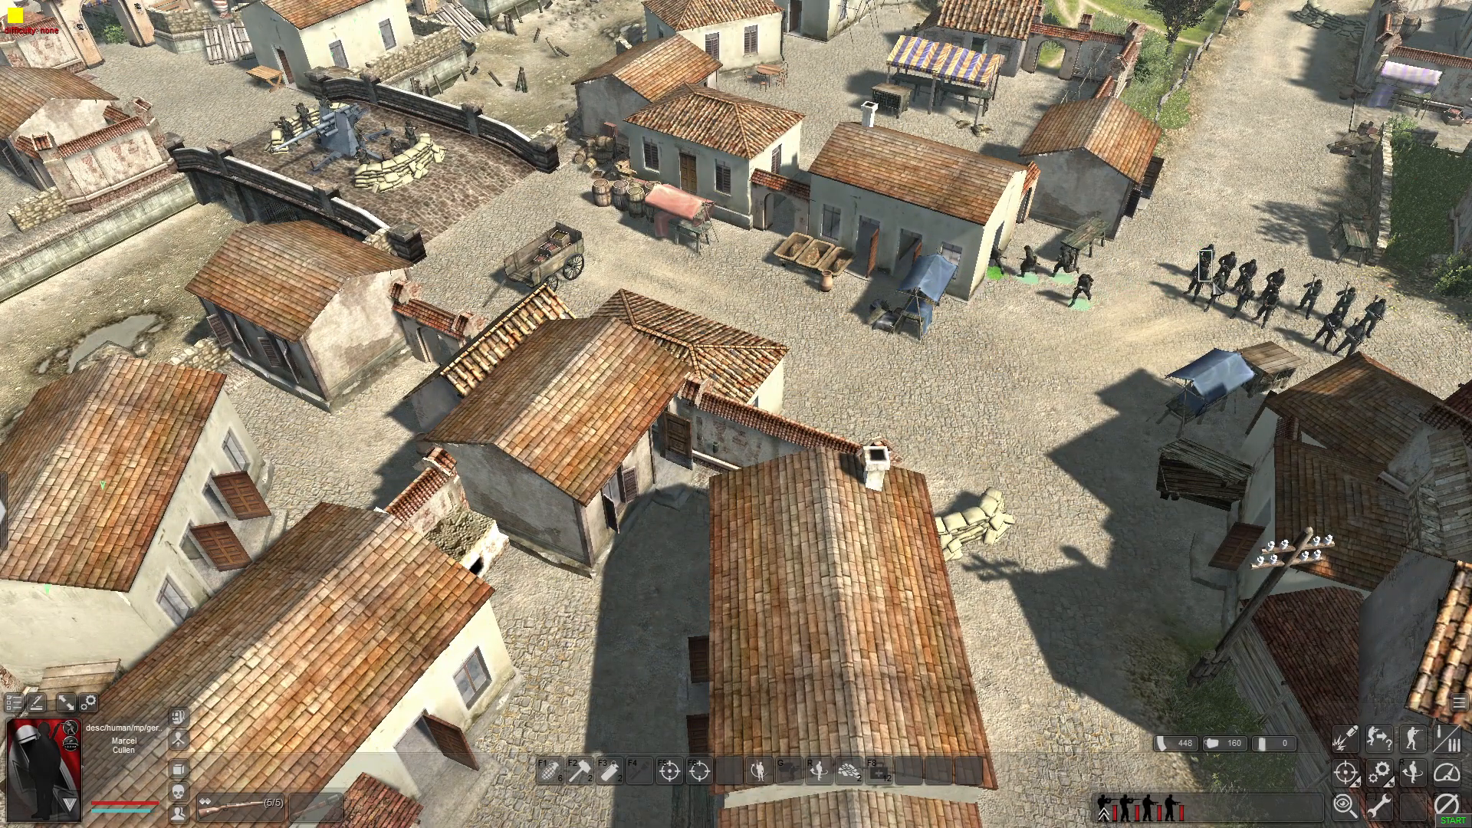
Send the selected squad of four soldiers from the street into a town house
{"action": "key", "text": "Down"}
{"action": "middle_click_drag", "start_coordinate": [378, 509], "coordinate": [900, 186]}
{"action": "right_click", "coordinate": [583, 452]}
{"action": "key", "text": "Up"}
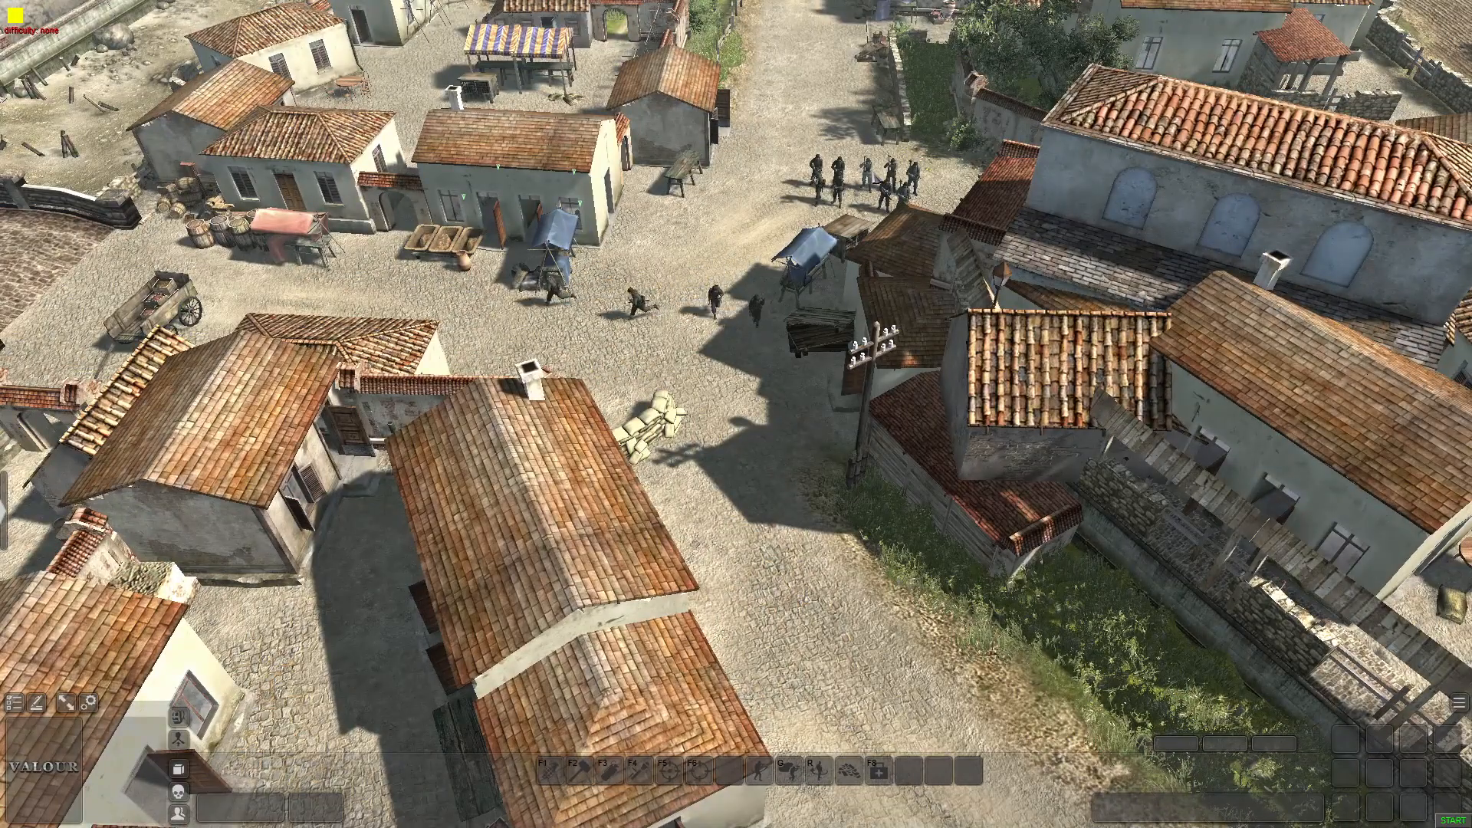
Select small squads from the soldiers waiting in the street and send them to garrison buildings along the town road
{"action": "left_click_drag", "start_coordinate": [887, 195], "coordinate": [889, 197]}
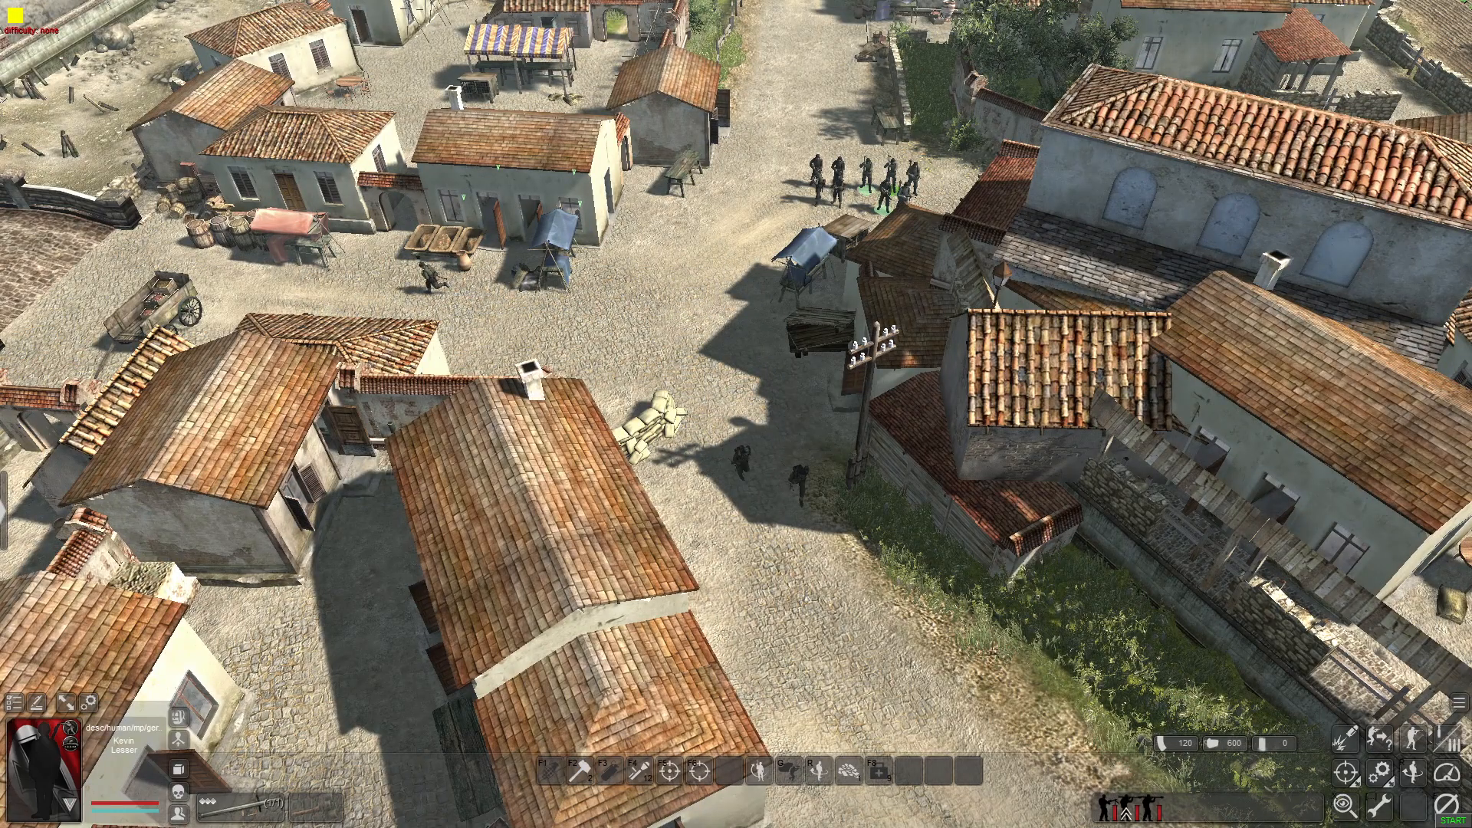
{"action": "middle_click_drag", "start_coordinate": [890, 198], "coordinate": [605, 259]}
{"action": "middle_click_drag", "start_coordinate": [748, 203], "coordinate": [572, 334]}
{"action": "left_click_drag", "start_coordinate": [589, 474], "coordinate": [607, 473]}
{"action": "middle_click_drag", "start_coordinate": [608, 472], "coordinate": [361, 529]}
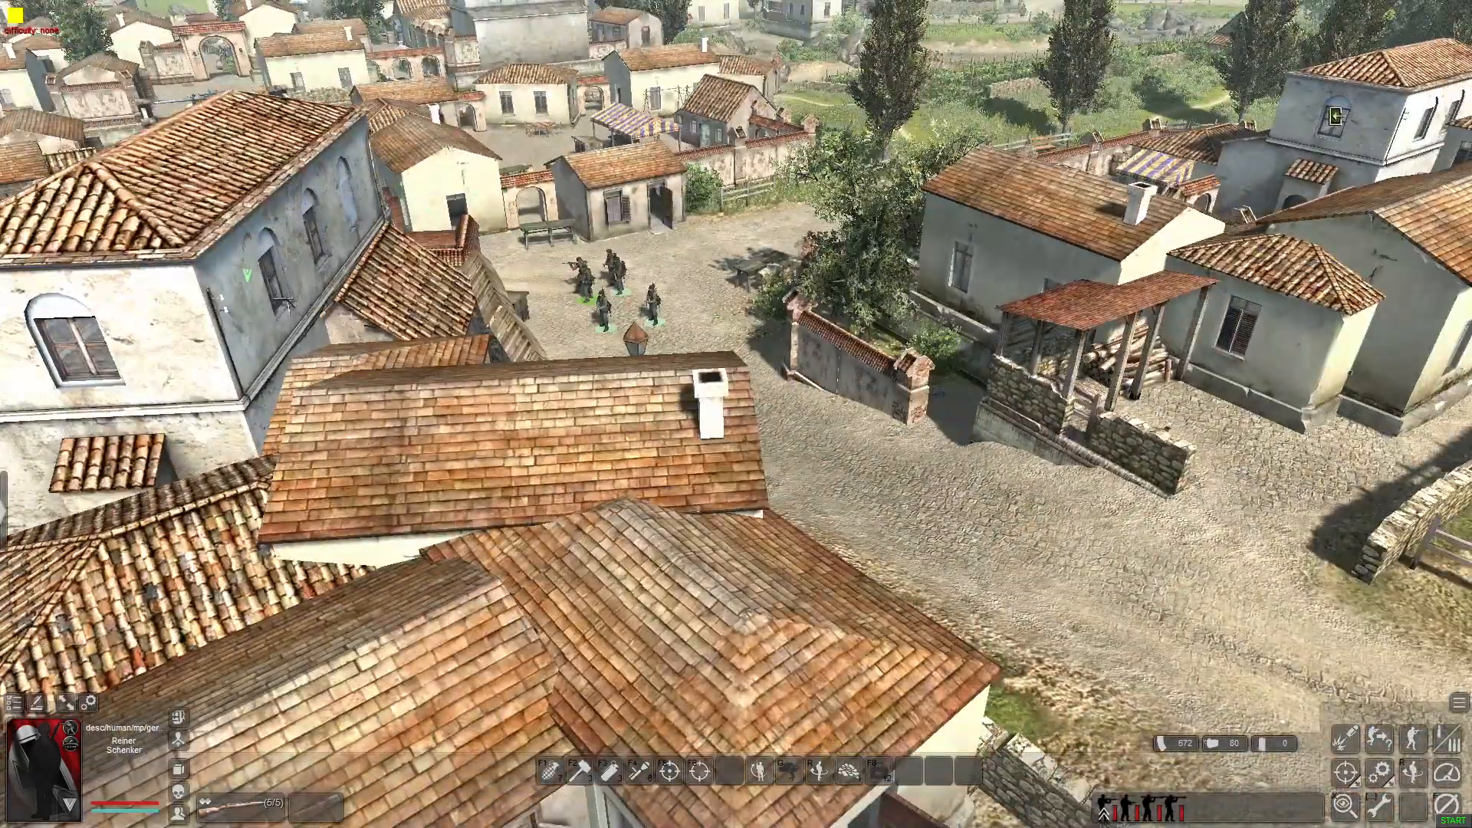
Send the soldiers still waiting in the street to garrison the surrounding town houses
{"action": "middle_click_drag", "start_coordinate": [1334, 123], "coordinate": [1112, 253]}
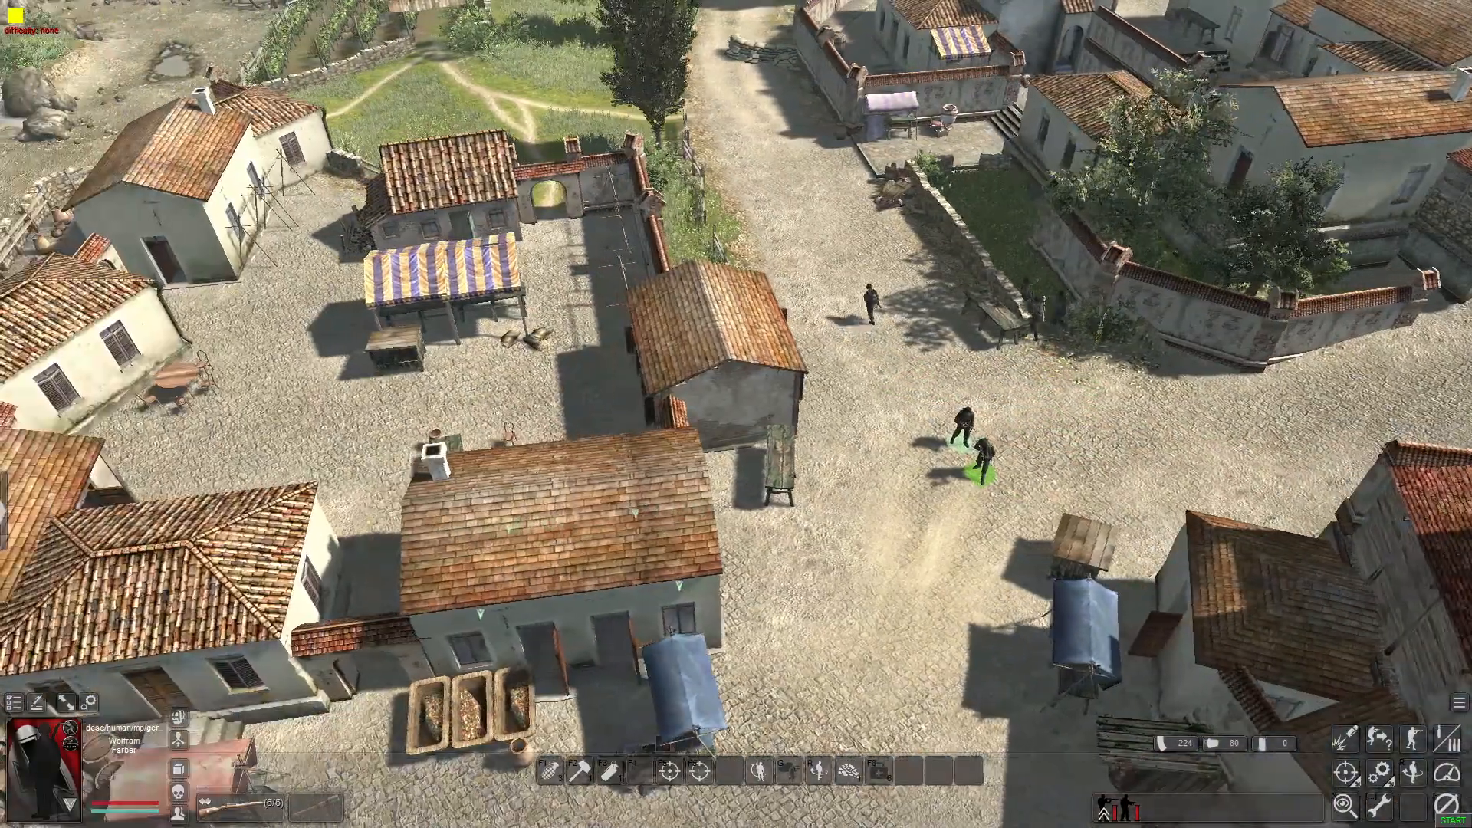
{"action": "middle_click_drag", "start_coordinate": [1112, 253], "coordinate": [906, 513]}
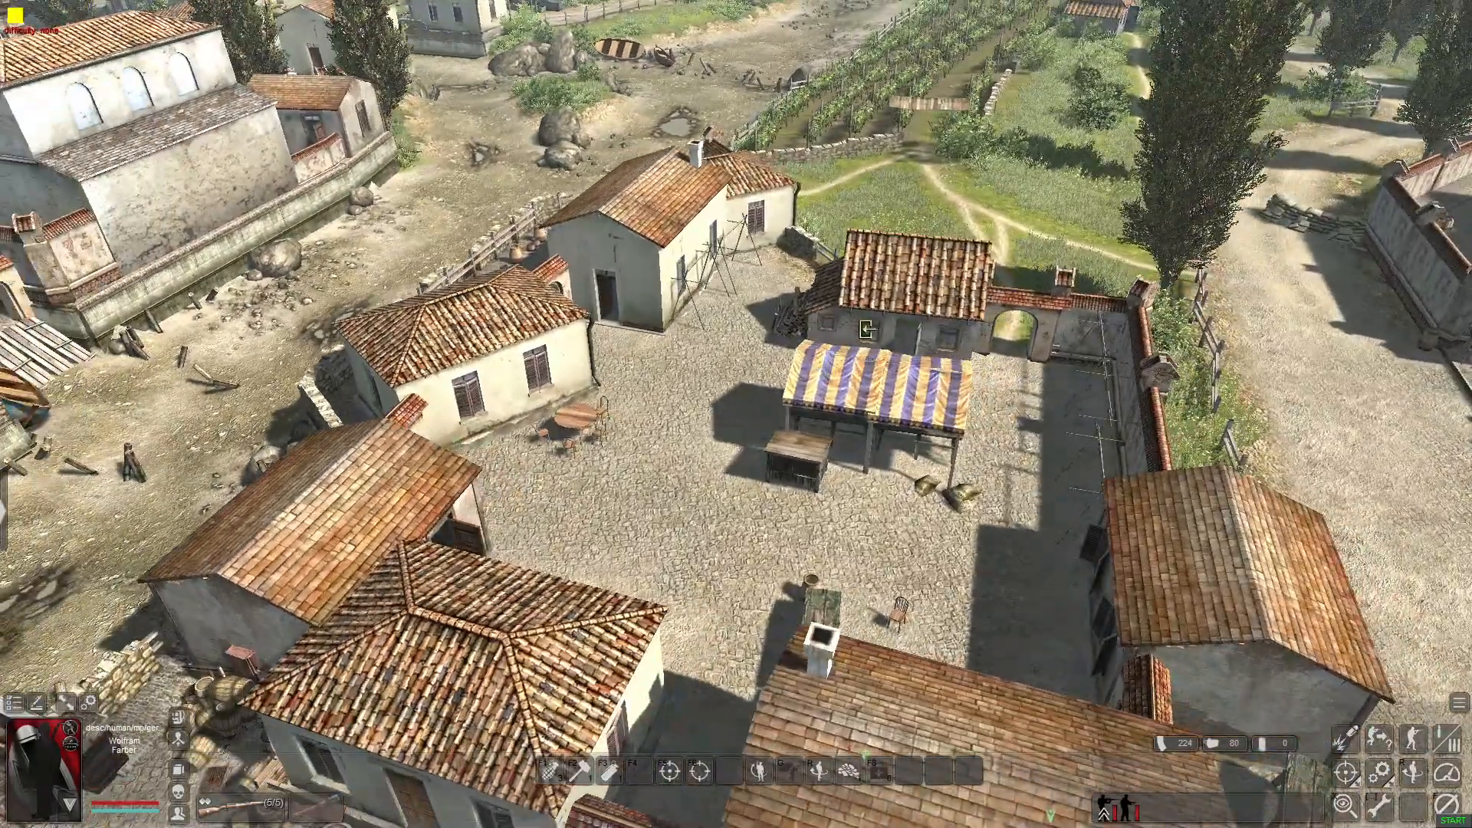
{"action": "left_click", "coordinate": [907, 513]}
{"action": "key", "text": "Down"}
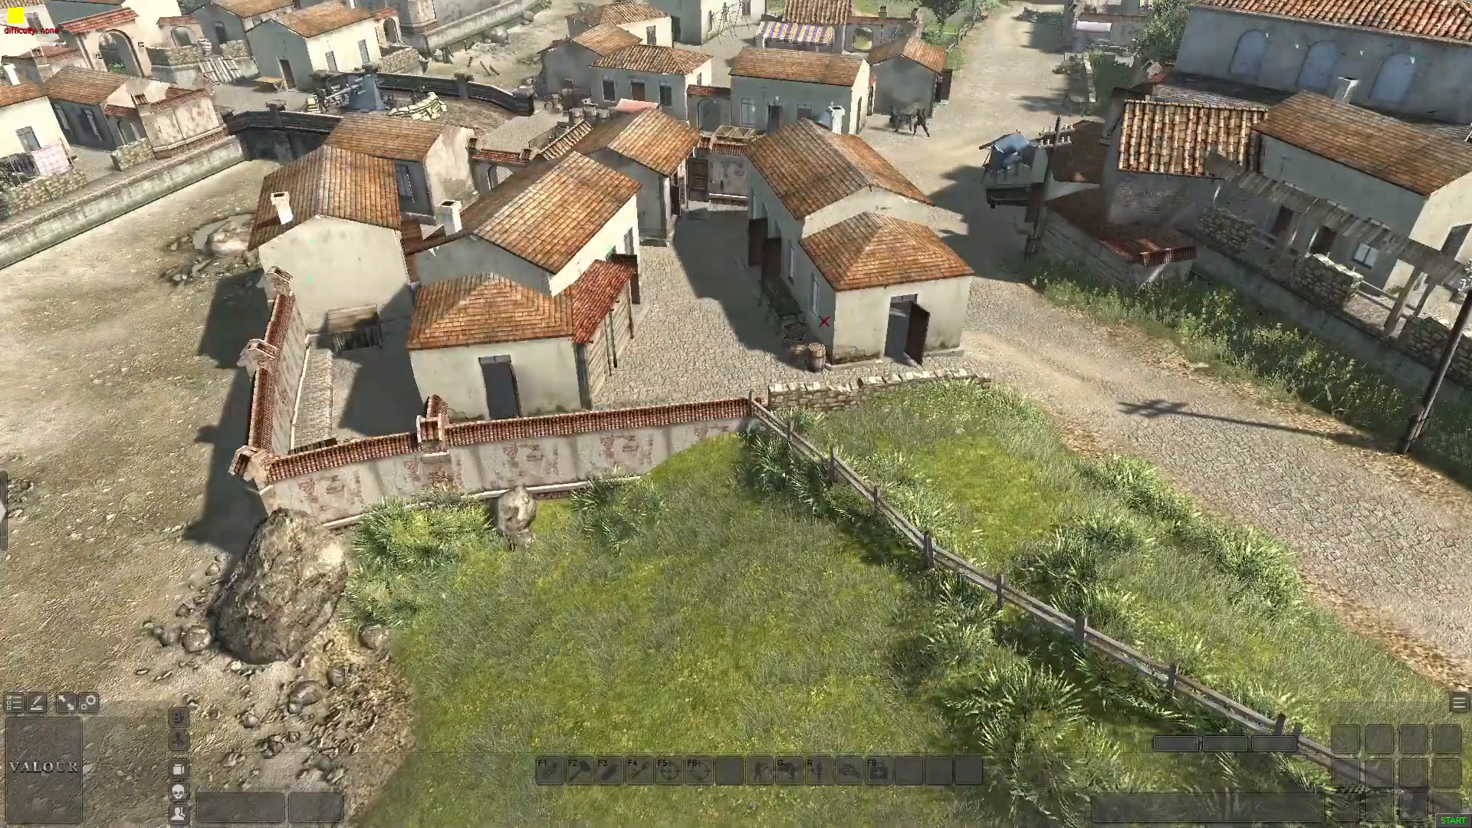
Expand the btr group of the vehicle entities and choose the sdkfz222 armoured car
{"action": "key", "text": "F3"}
{"action": "middle_click_drag", "start_coordinate": [727, 385], "coordinate": [798, 385]}
{"action": "key", "text": "Up"}
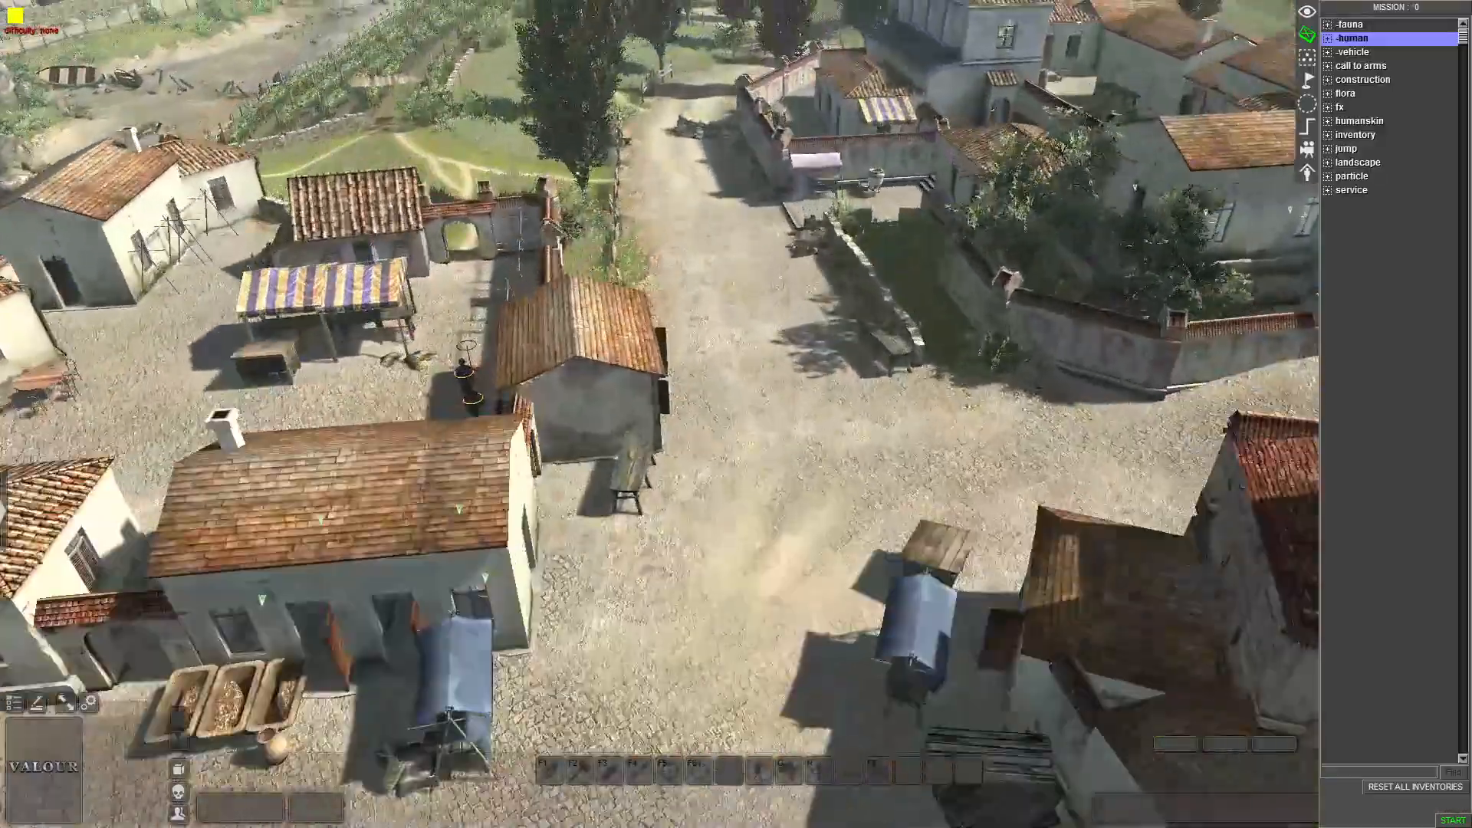
{"action": "double_click", "coordinate": [1352, 52]}
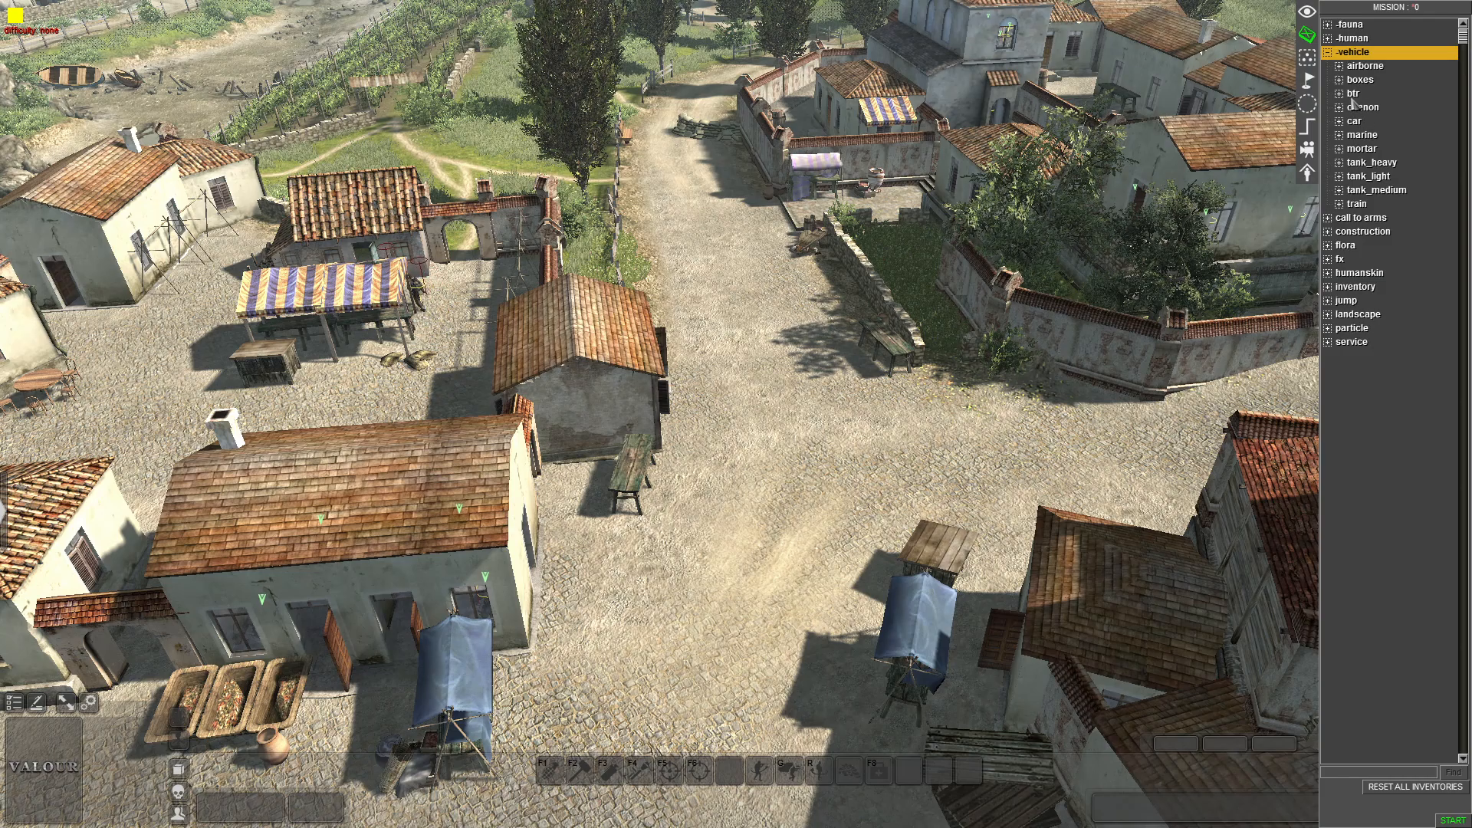
{"action": "double_click", "coordinate": [1353, 92]}
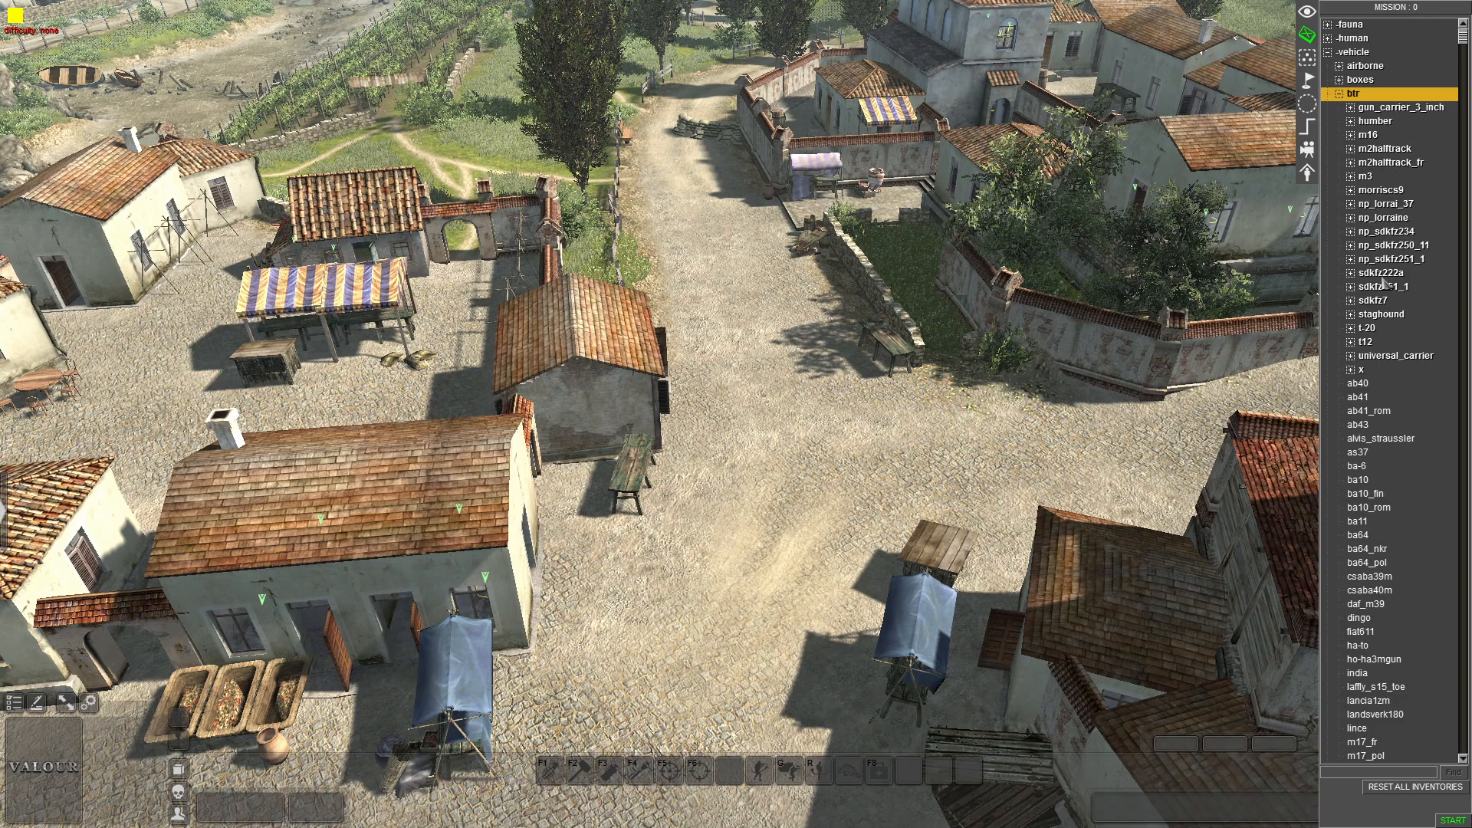
{"action": "scroll", "coordinate": [1380, 307], "scroll_direction": "down", "scroll_amount": 10}
{"action": "scroll", "coordinate": [1365, 460], "scroll_direction": "down", "scroll_amount": 2}
{"action": "left_click", "coordinate": [1380, 452]}
{"action": "scroll", "coordinate": [1424, 537], "scroll_direction": "down", "scroll_amount": 2}
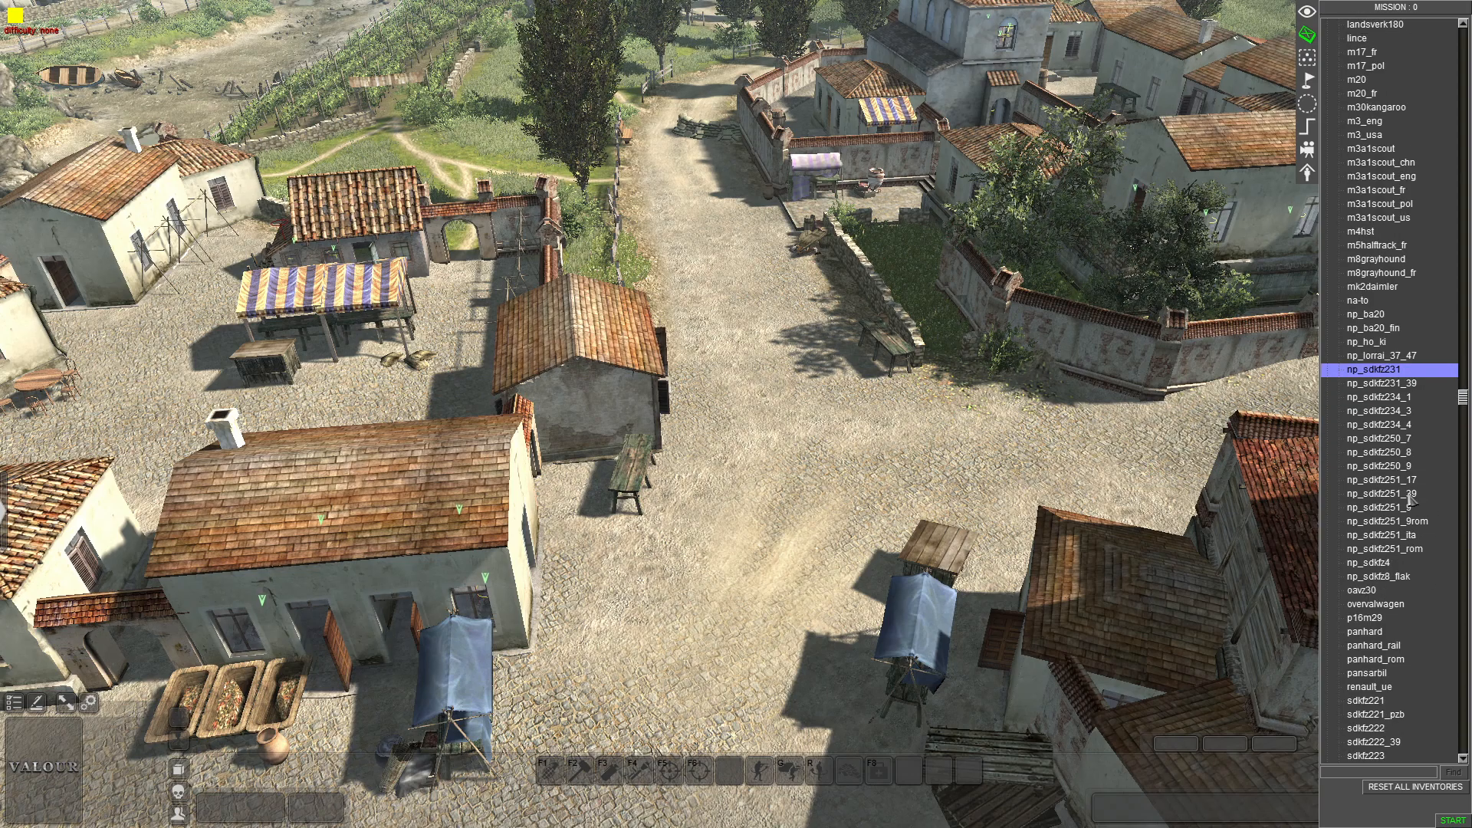
{"action": "scroll", "coordinate": [1377, 566], "scroll_direction": "down", "scroll_amount": 3}
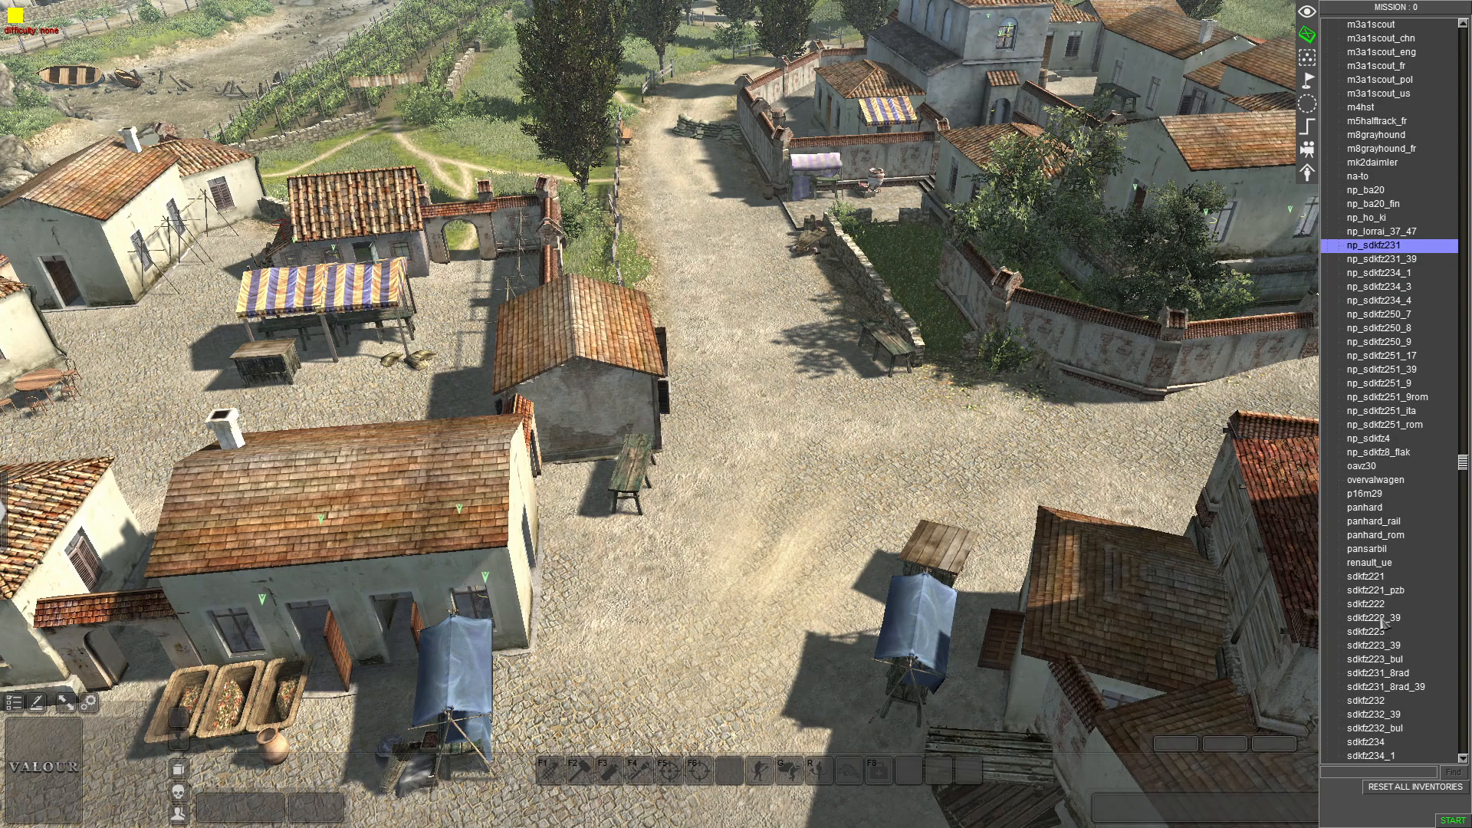
{"action": "left_click", "coordinate": [1382, 605]}
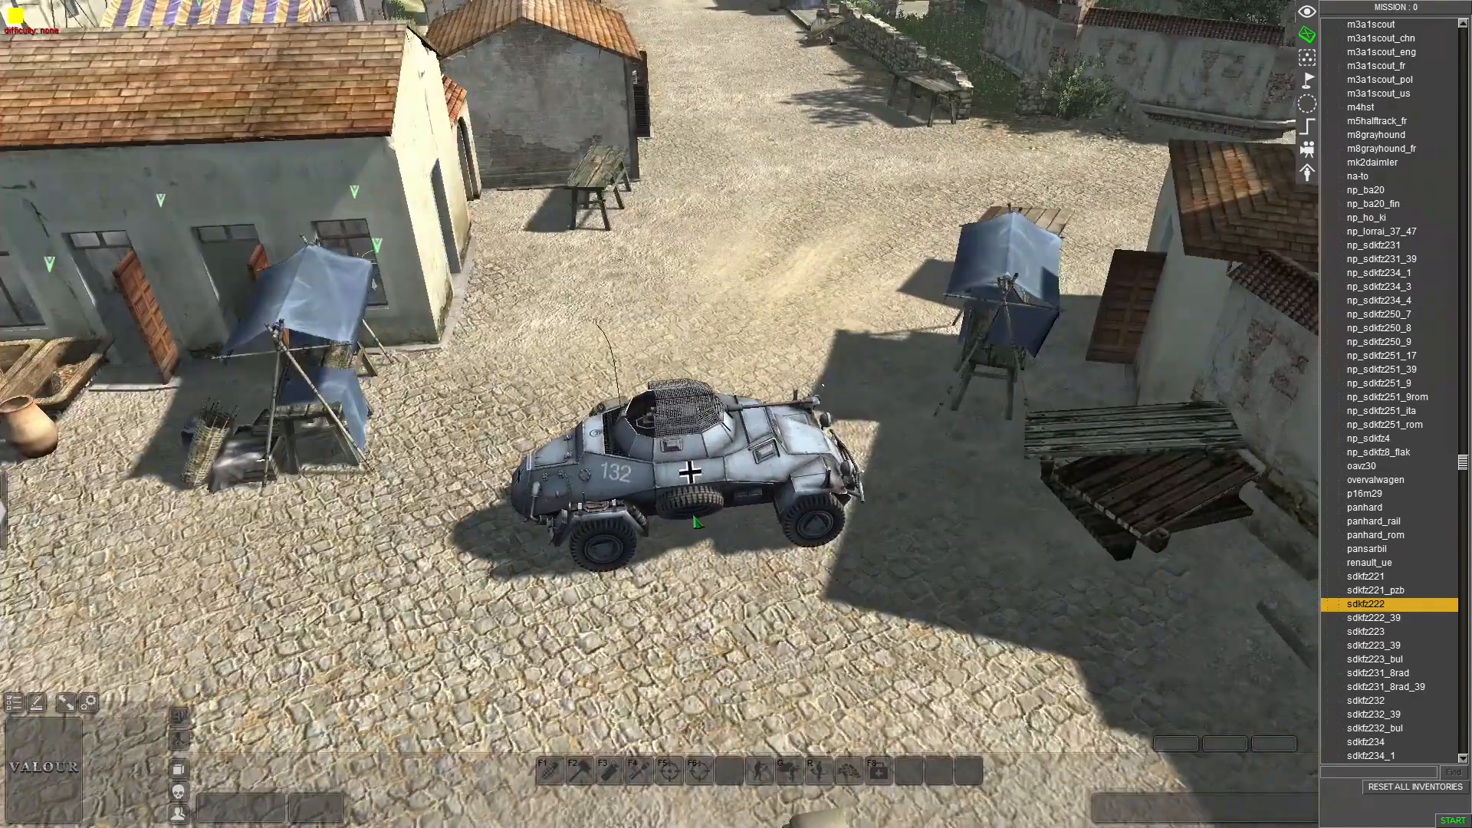
Preview the neighbouring variants, including sdkfz223_39 and sdkfz223_bul, and place the sdkfz222 on the cobbled street
{"action": "key", "text": "Down"}
{"action": "key", "text": "Down"}
{"action": "key", "text": "Down"}
{"action": "key", "text": "Down"}
{"action": "key", "text": "Down"}
{"action": "key", "text": "Down"}
{"action": "key", "text": "Down"}
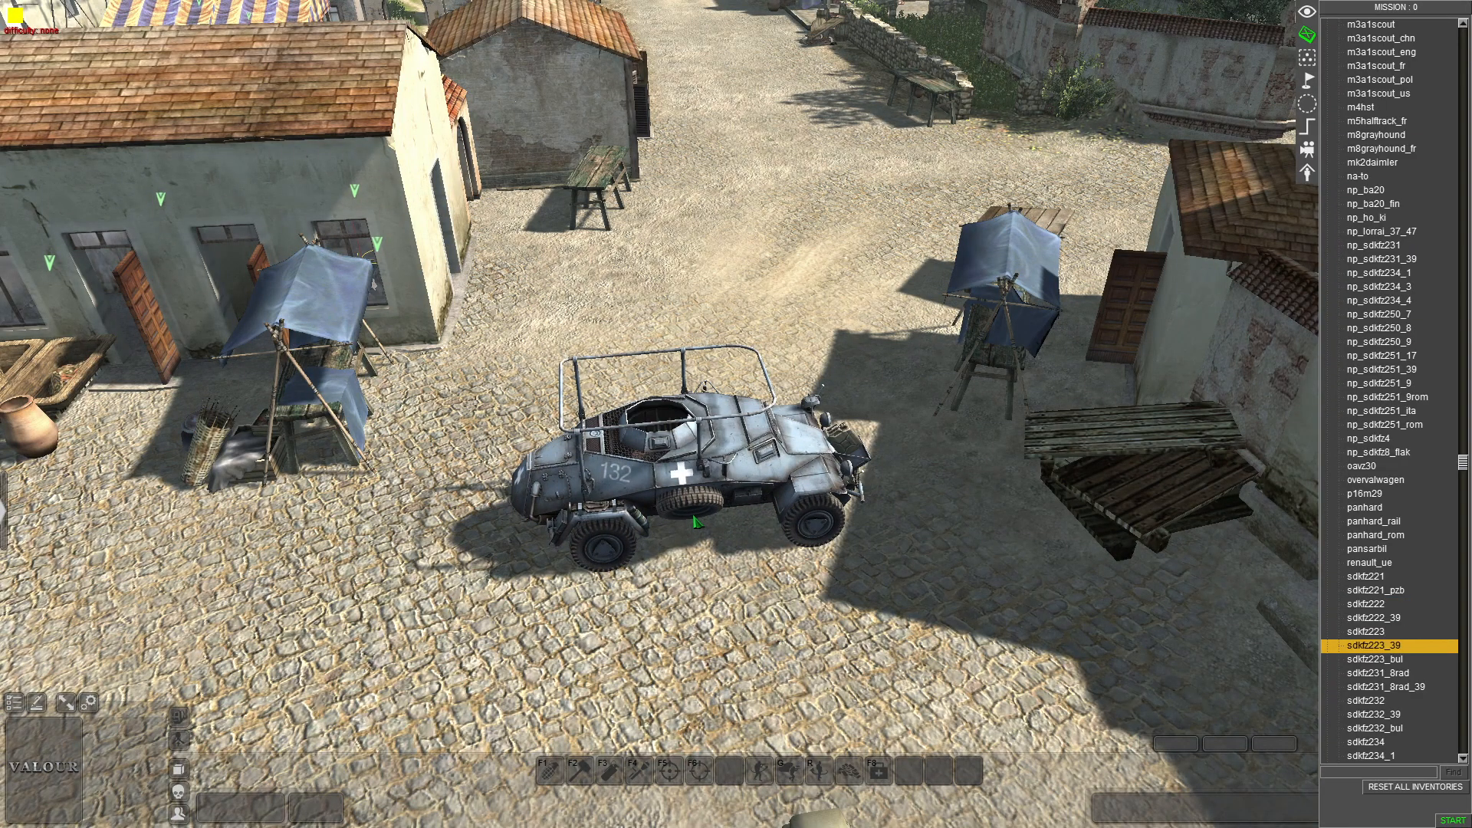
{"action": "key", "text": "Up"}
{"action": "key", "text": "Up"}
{"action": "key", "text": "Up"}
{"action": "key", "text": "Up"}
{"action": "key", "text": "Up"}
{"action": "key", "text": "Up"}
{"action": "key", "text": "Up"}
{"action": "key", "text": "Up"}
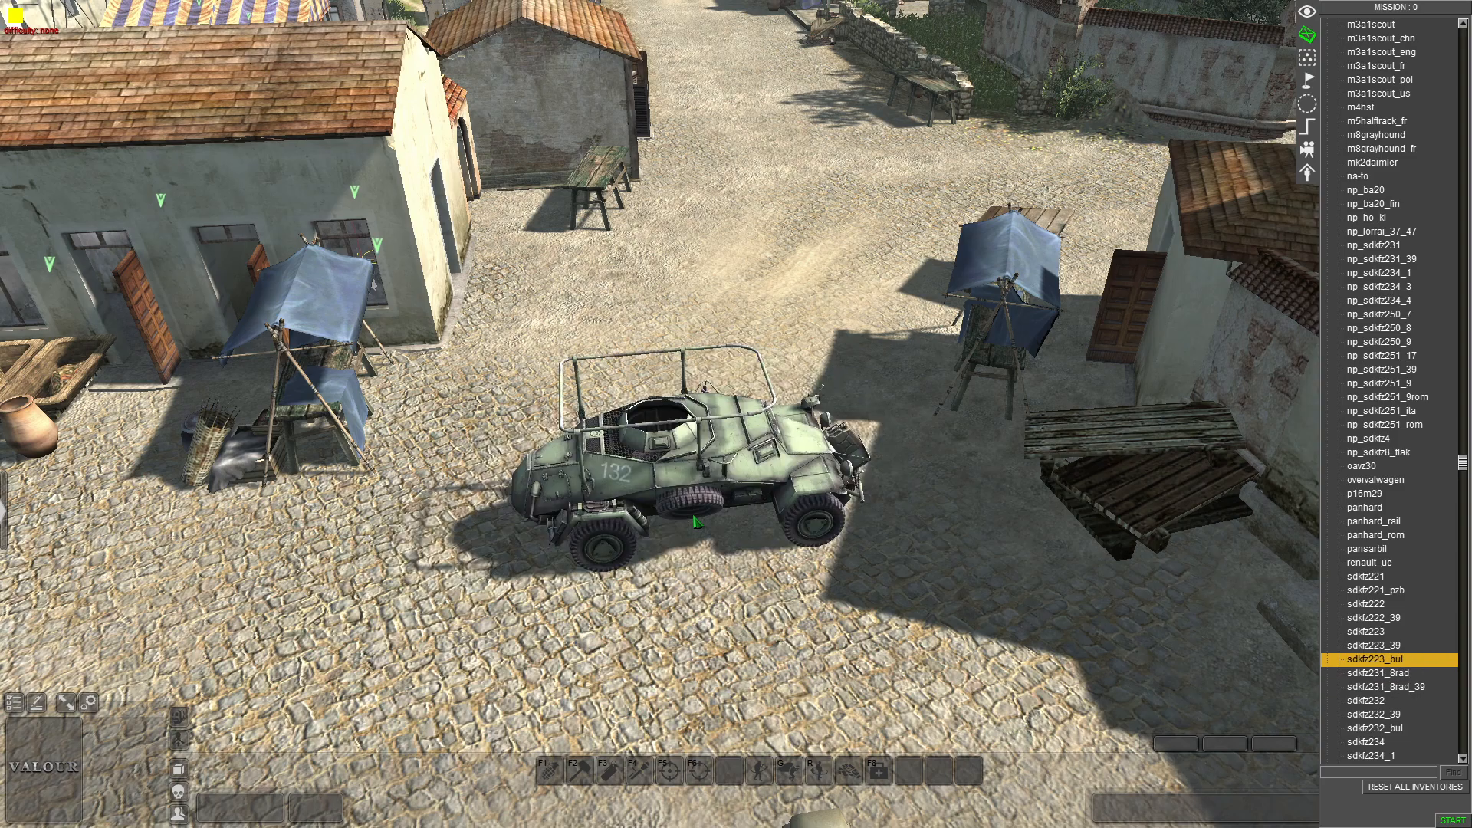
{"action": "key", "text": "Up"}
{"action": "key", "text": "Up"}
{"action": "key", "text": "Down"}
{"action": "key", "text": "Down"}
{"action": "key", "text": "Down"}
{"action": "left_click", "coordinate": [694, 518]}
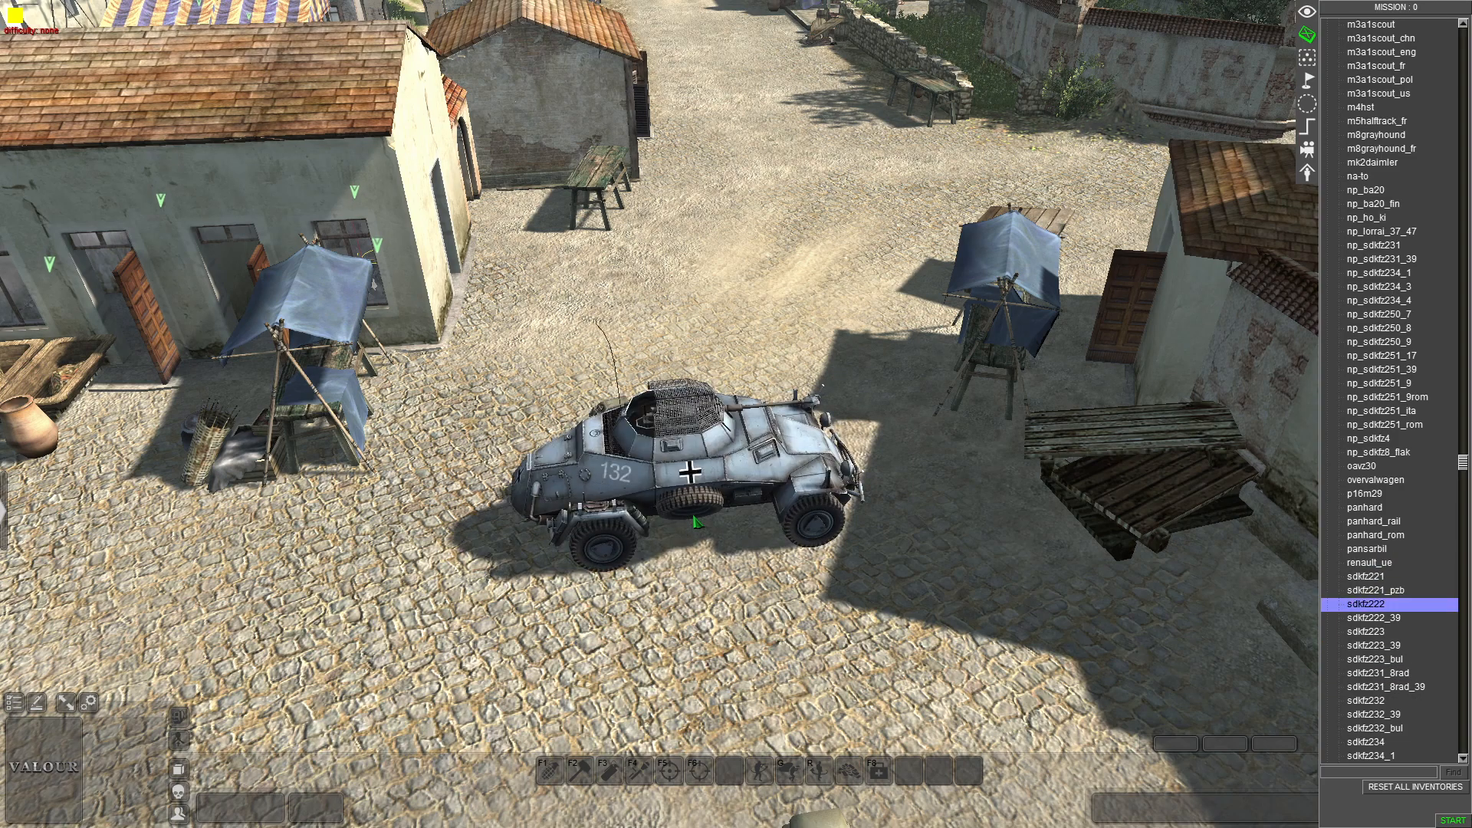
Move the armoured car behind the curved sandbags at the wall corner and turn its front towards them
{"action": "middle_click_drag", "start_coordinate": [707, 503], "coordinate": [989, 503]}
{"action": "middle_click_drag", "start_coordinate": [736, 414], "coordinate": [889, 414]}
{"action": "left_click_drag", "start_coordinate": [658, 345], "coordinate": [990, 329]}
{"action": "middle_click_drag", "start_coordinate": [989, 330], "coordinate": [1143, 330]}
{"action": "middle_click_drag", "start_coordinate": [1174, 686], "coordinate": [1112, 510]}
{"action": "left_click_drag", "start_coordinate": [1112, 510], "coordinate": [1127, 480]}
{"action": "left_click_drag", "start_coordinate": [1020, 430], "coordinate": [966, 407]}
{"action": "middle_click_drag", "start_coordinate": [966, 407], "coordinate": [1089, 589]}
Set the armoured car's movement mode to hold
{"action": "left_click", "coordinate": [1411, 473]}
{"action": "left_click", "coordinate": [1411, 473]}
{"action": "left_click", "coordinate": [1411, 500]}
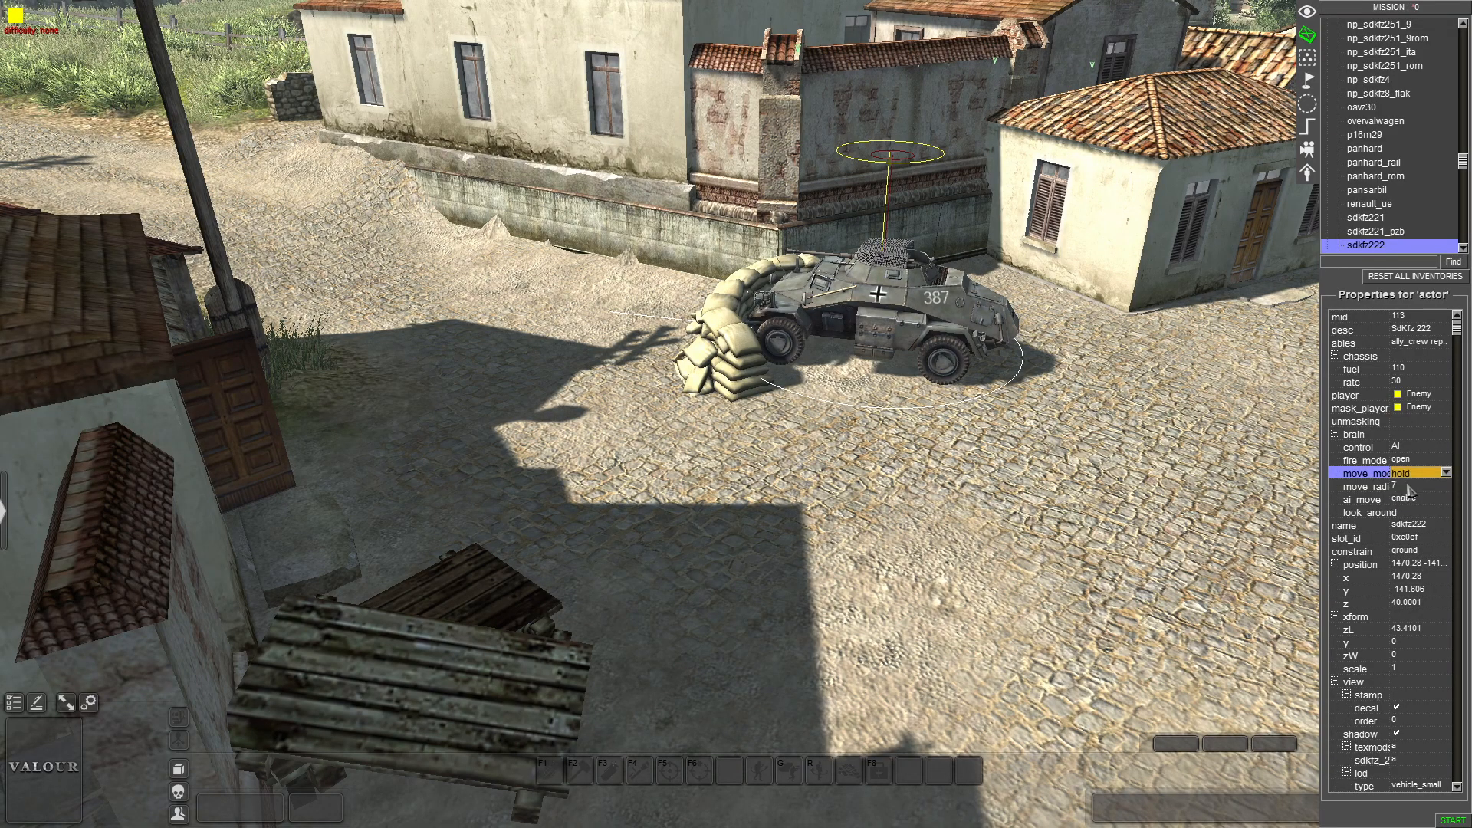
{"action": "left_click", "coordinate": [1235, 410]}
Collapse the btr and vehicle groups in the entity list
{"action": "scroll", "coordinate": [1035, 398], "scroll_direction": "down", "scroll_amount": 5}
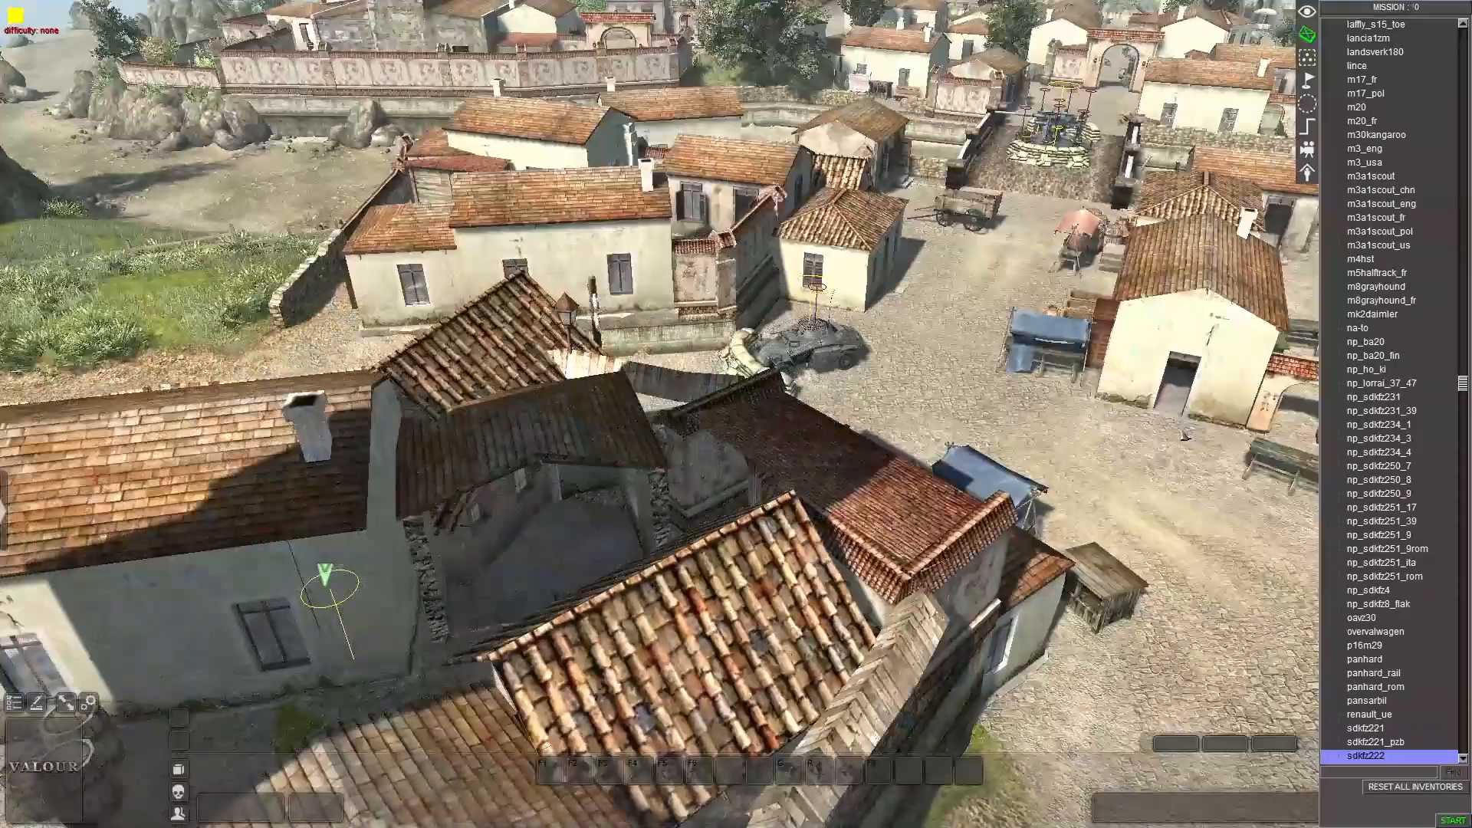
{"action": "scroll", "coordinate": [1359, 184], "scroll_direction": "up", "scroll_amount": 3}
{"action": "scroll", "coordinate": [1359, 184], "scroll_direction": "up", "scroll_amount": 10}
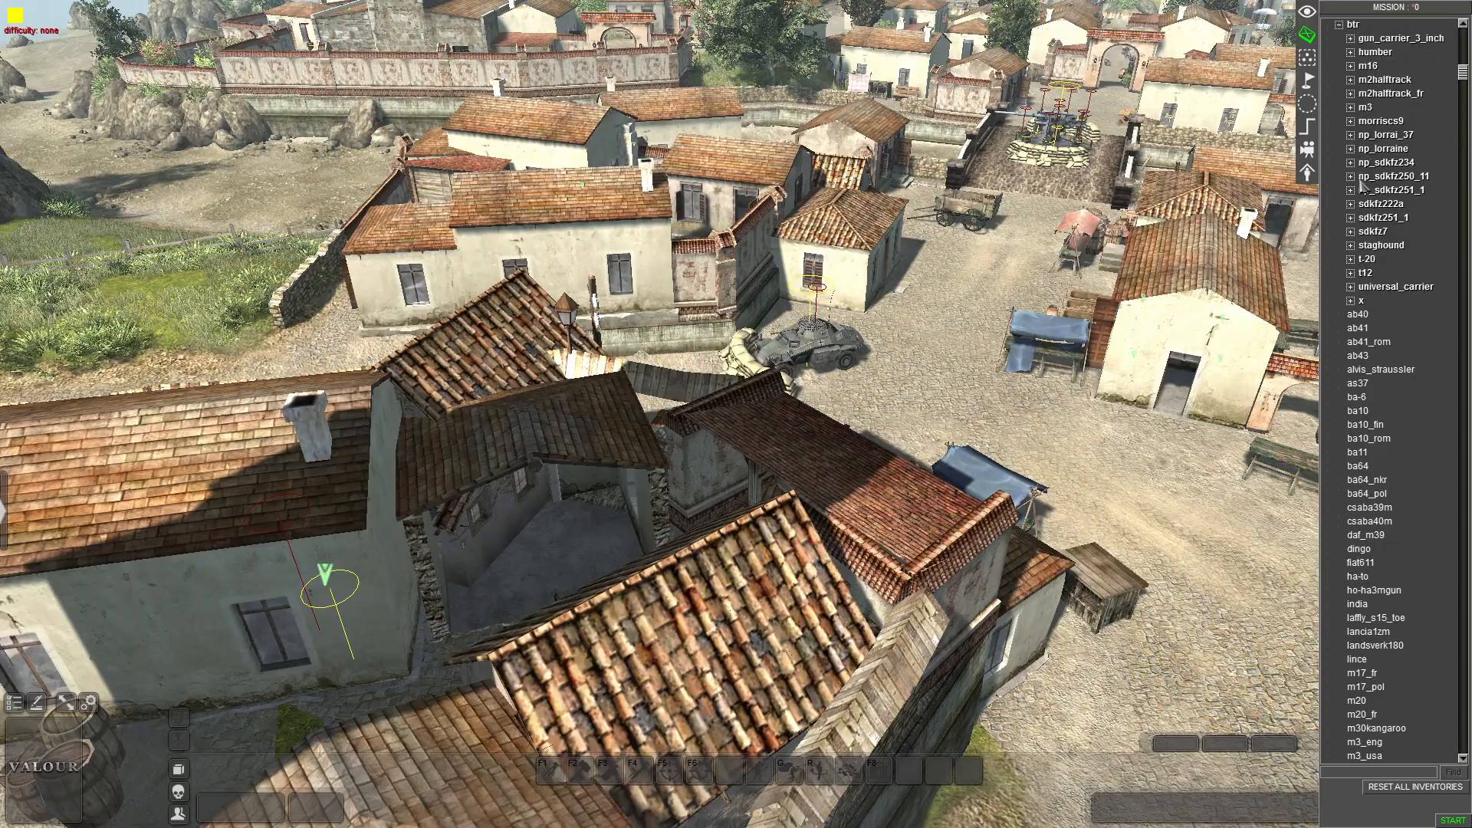
{"action": "left_click", "coordinate": [1339, 93]}
{"action": "left_click", "coordinate": [1332, 54]}
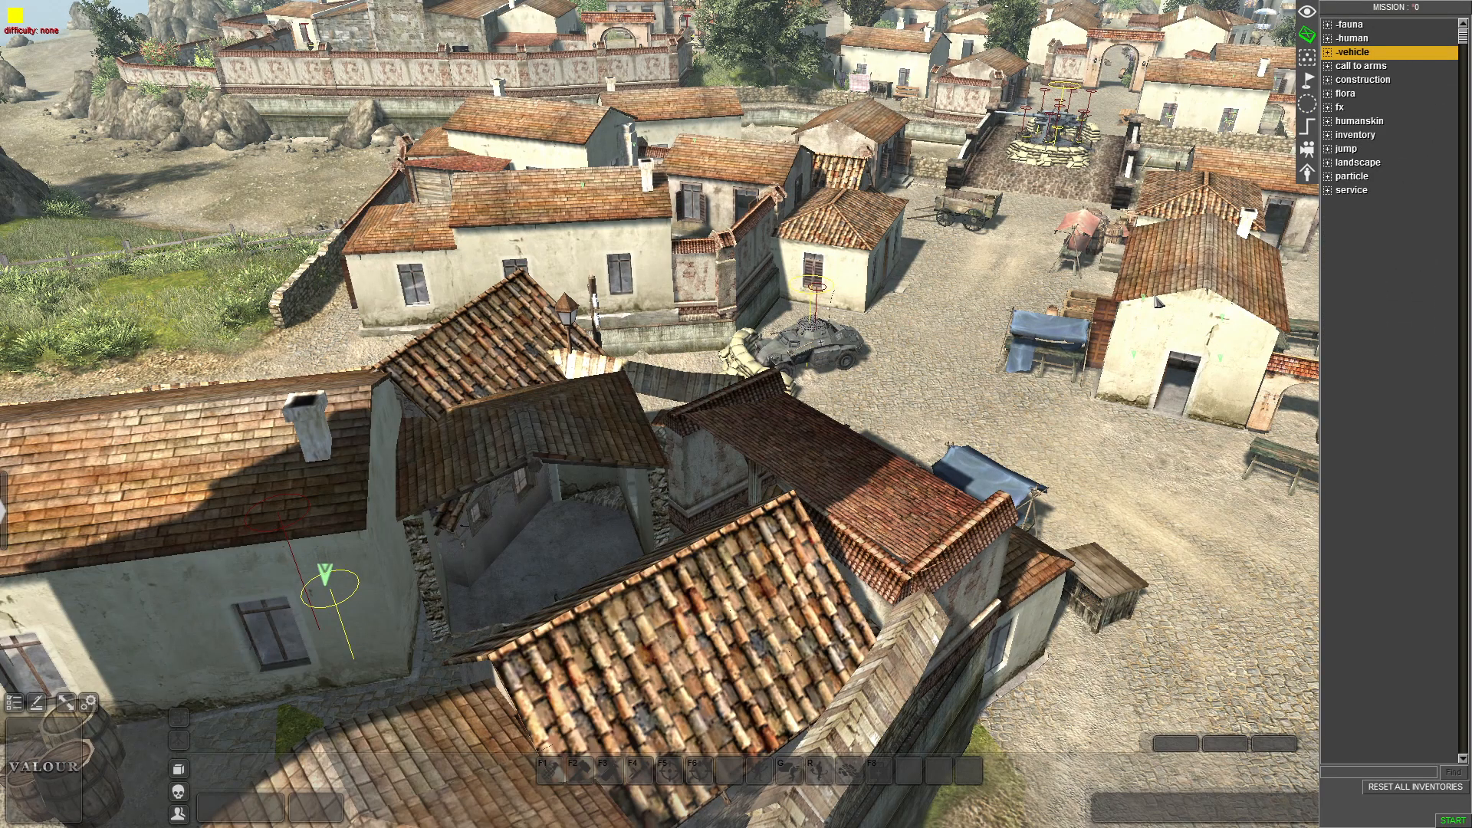
Copy three enemy soldiers from the formation standing on the beach
{"action": "key", "text": "Up"}
{"action": "key", "text": "Left"}
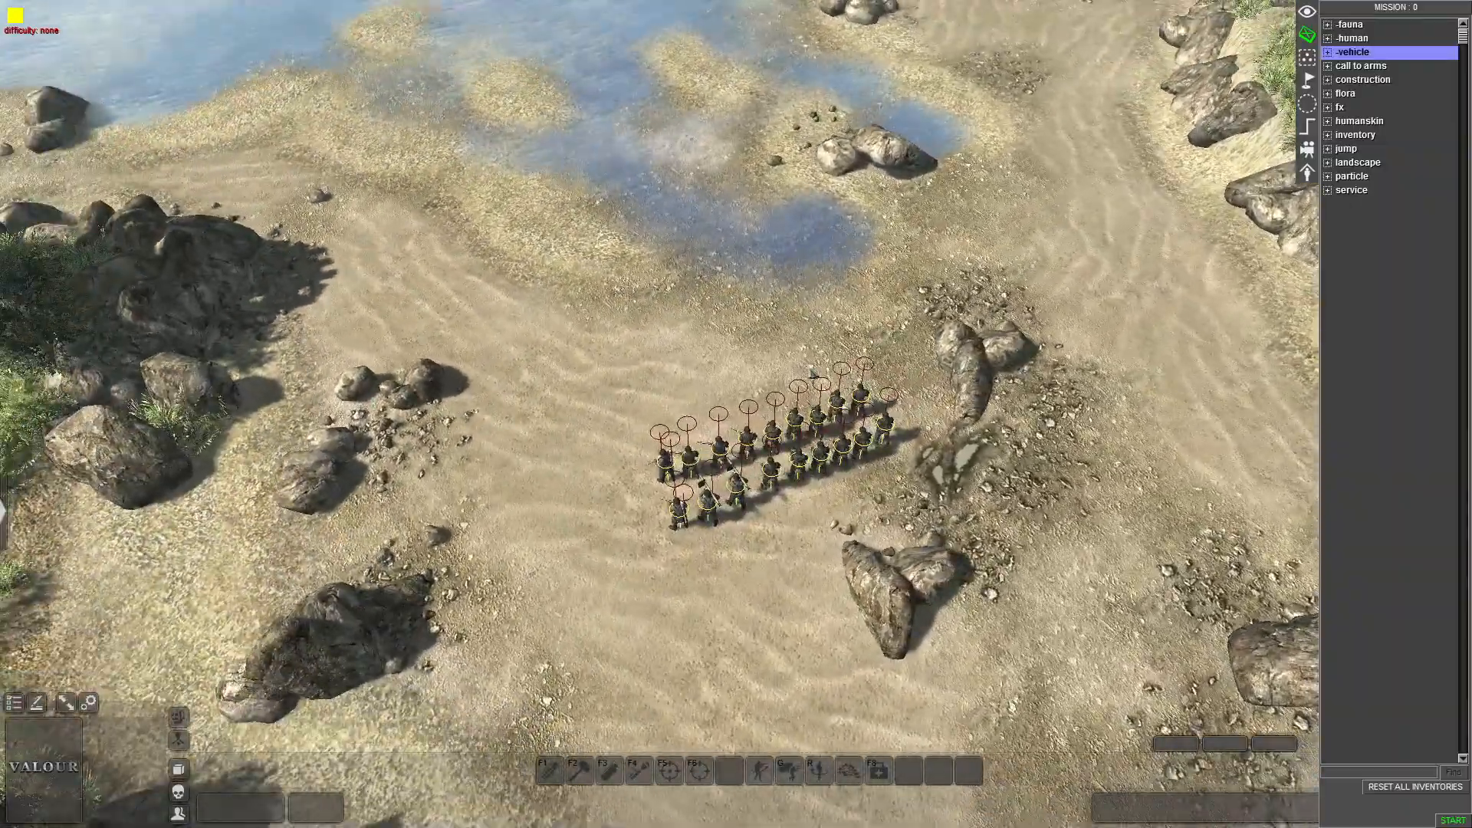
{"action": "left_click_drag", "start_coordinate": [806, 364], "coordinate": [864, 405]}
{"action": "key", "text": "ctrl+c"}
Paste the three copied soldiers beside the SdKfz 222 at the sandbags
{"action": "key", "text": "Down"}
{"action": "key", "text": "Right"}
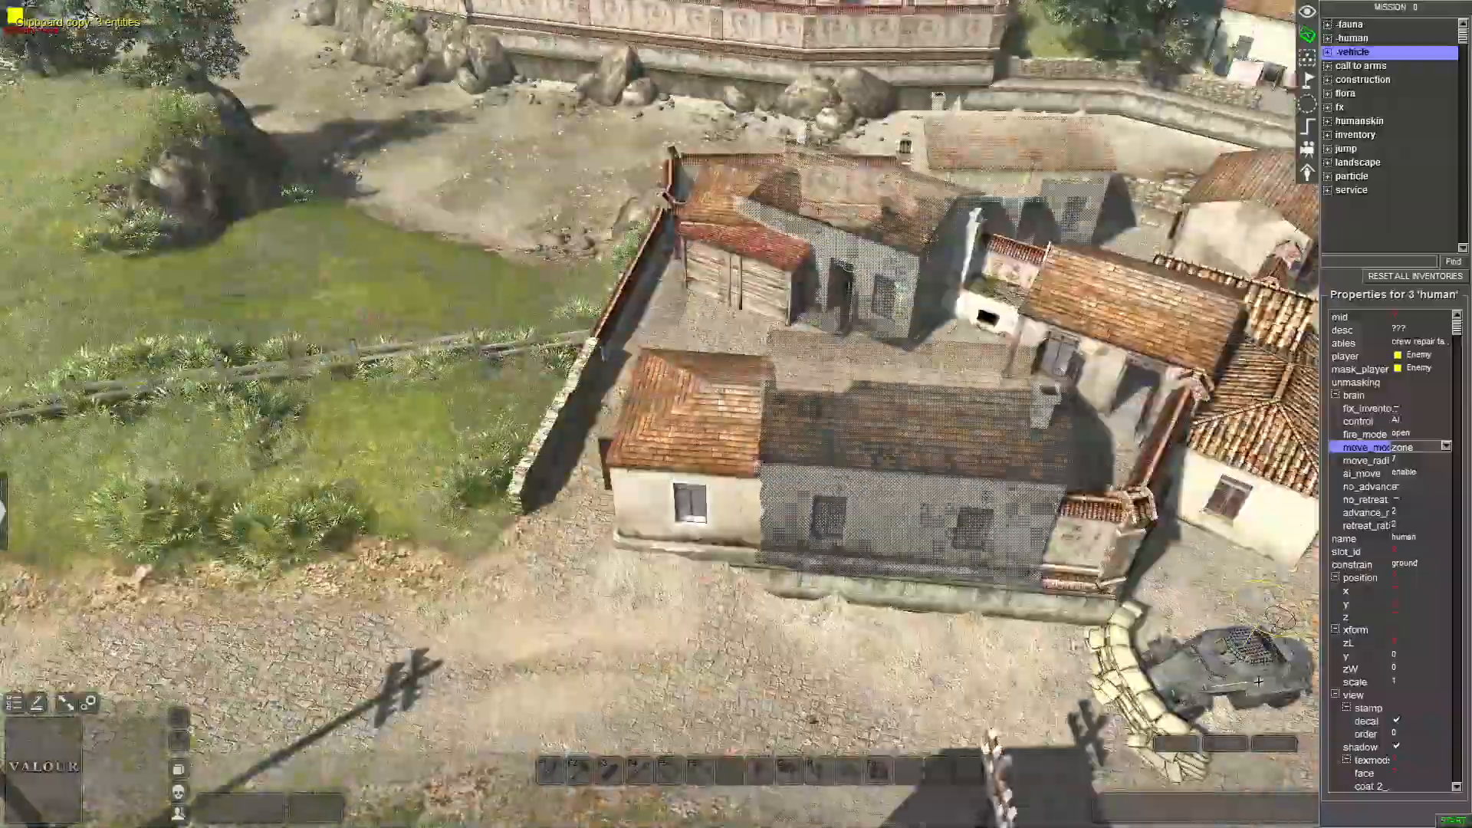
{"action": "key", "text": "Down"}
{"action": "key", "text": "Right"}
{"action": "key", "text": "Up"}
{"action": "scroll", "coordinate": [660, 414], "scroll_direction": "up", "scroll_amount": 5}
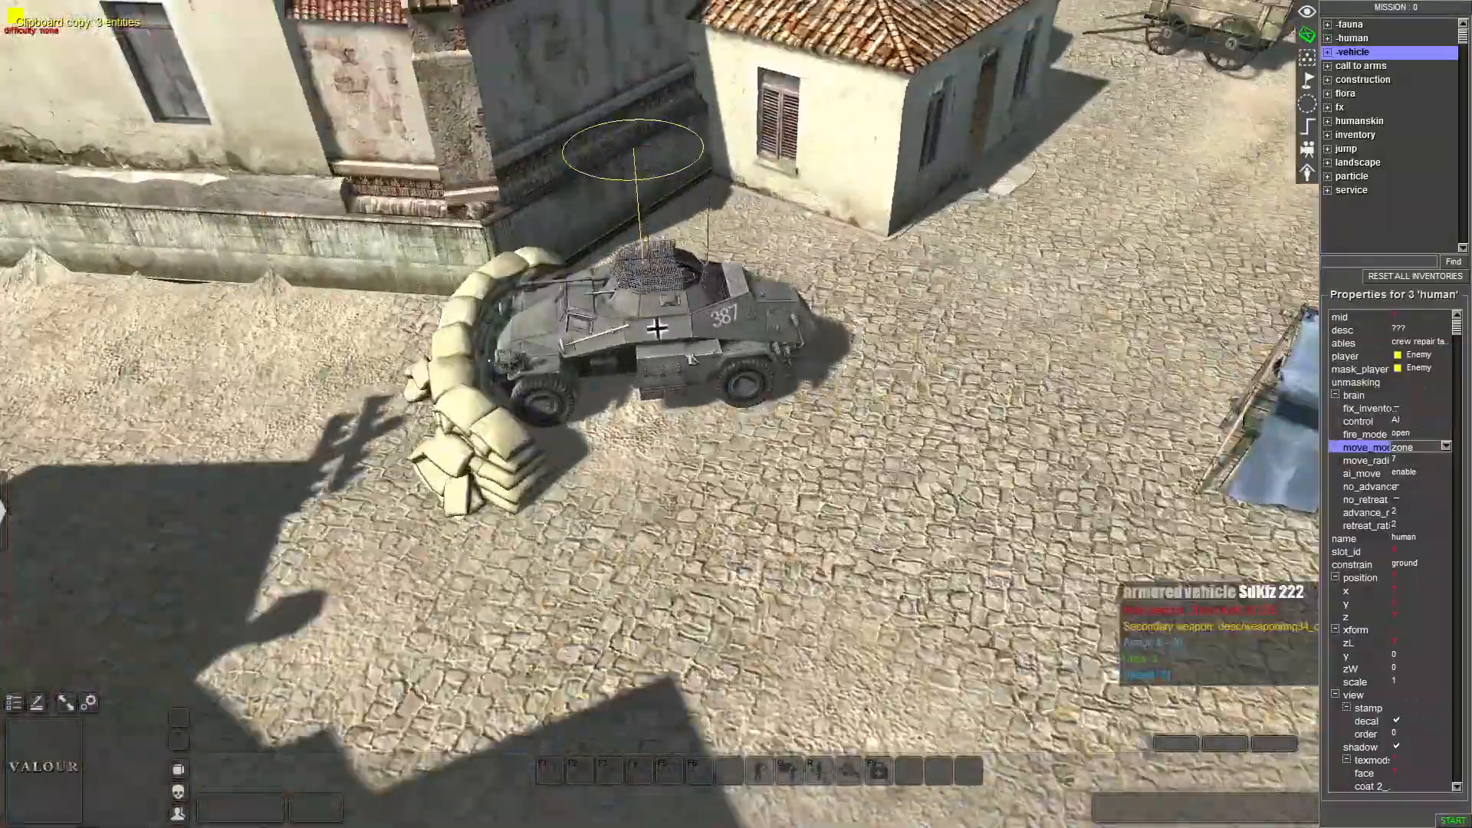
{"action": "key", "text": "ctrl+v"}
Order the pasted soldiers to board the SdKfz 222 as its crew
{"action": "key", "text": "F1"}
{"action": "left_click_drag", "start_coordinate": [989, 475], "coordinate": [901, 384]}
{"action": "right_click", "coordinate": [680, 358]}
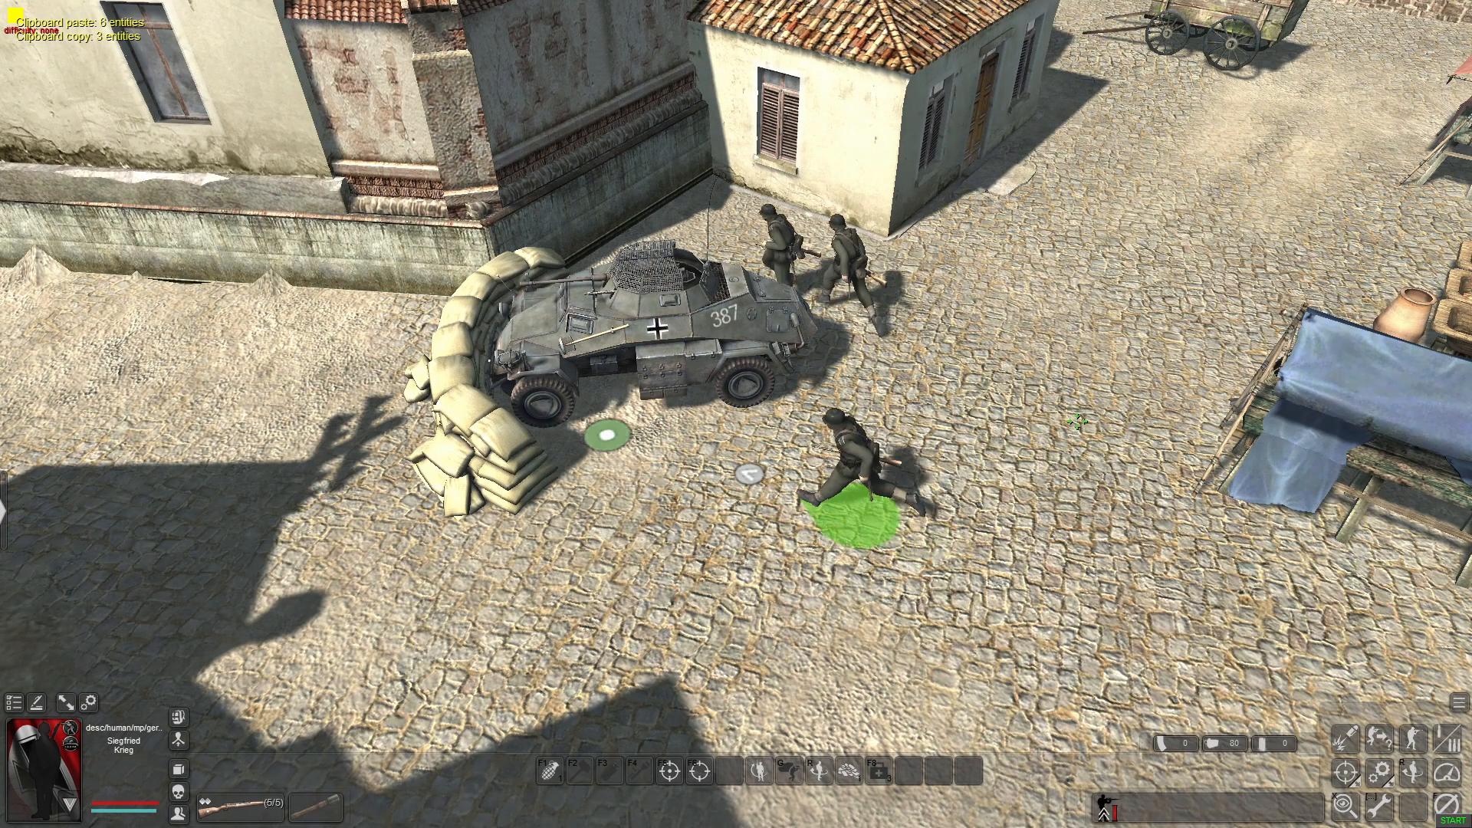
{"action": "middle_click_drag", "start_coordinate": [1078, 422], "coordinate": [747, 420]}
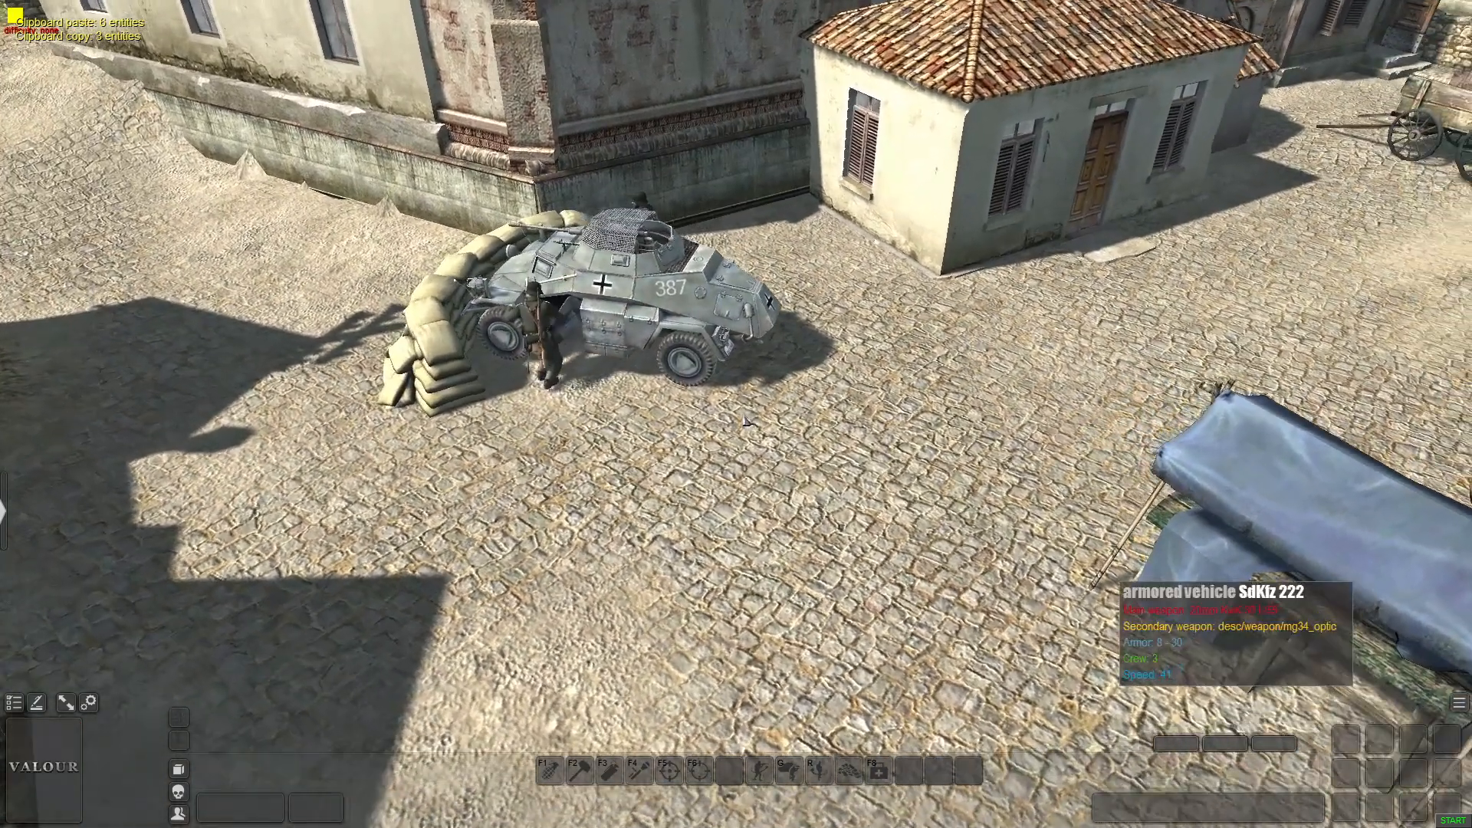
{"action": "key", "text": "F1"}
{"action": "middle_click_drag", "start_coordinate": [592, 529], "coordinate": [995, 562]}
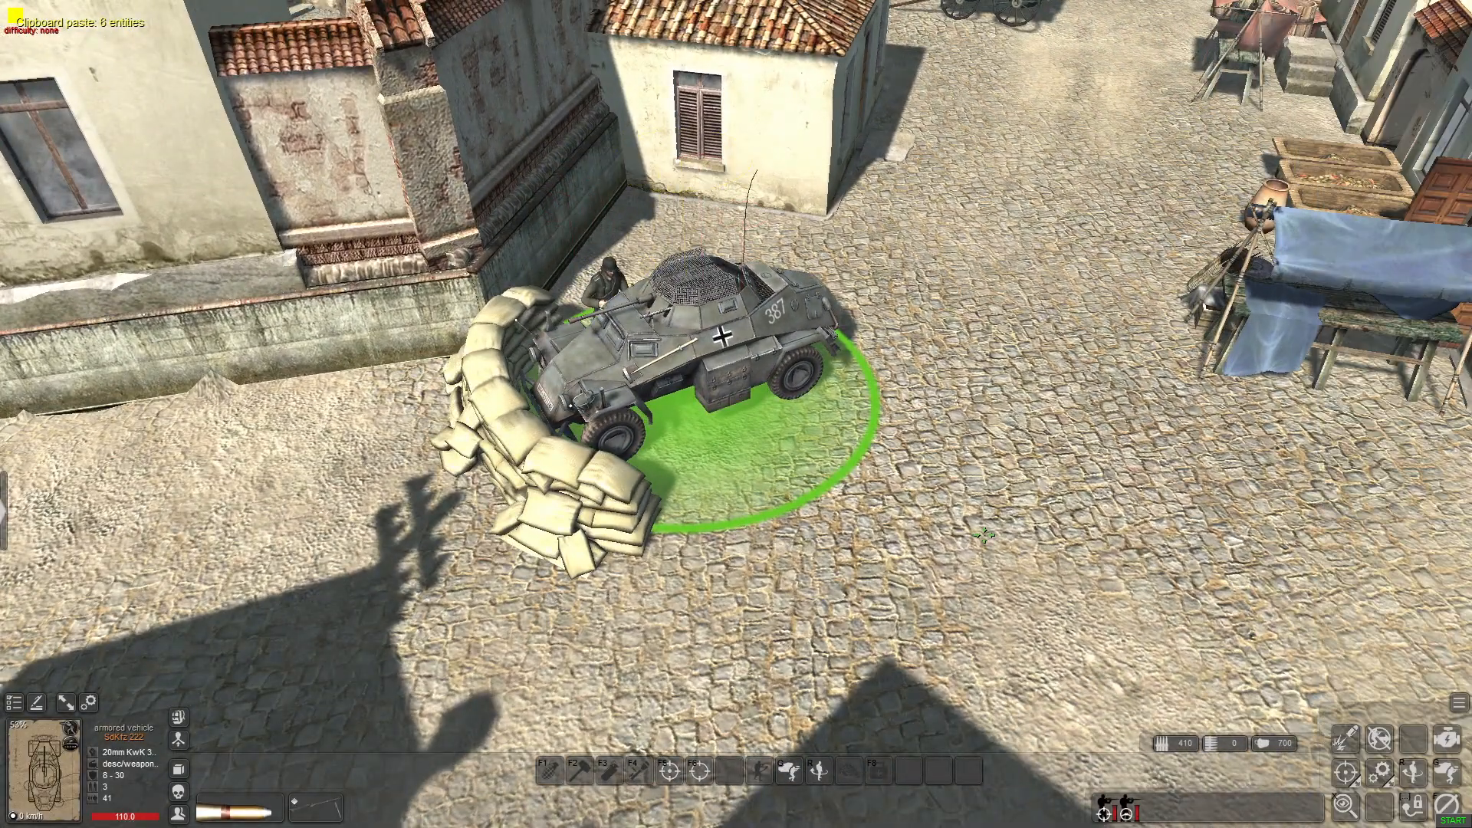
{"action": "key", "text": "F1"}
Copy the whole formation of 18 soldiers from the beach
{"action": "middle_click_drag", "start_coordinate": [927, 539], "coordinate": [700, 401]}
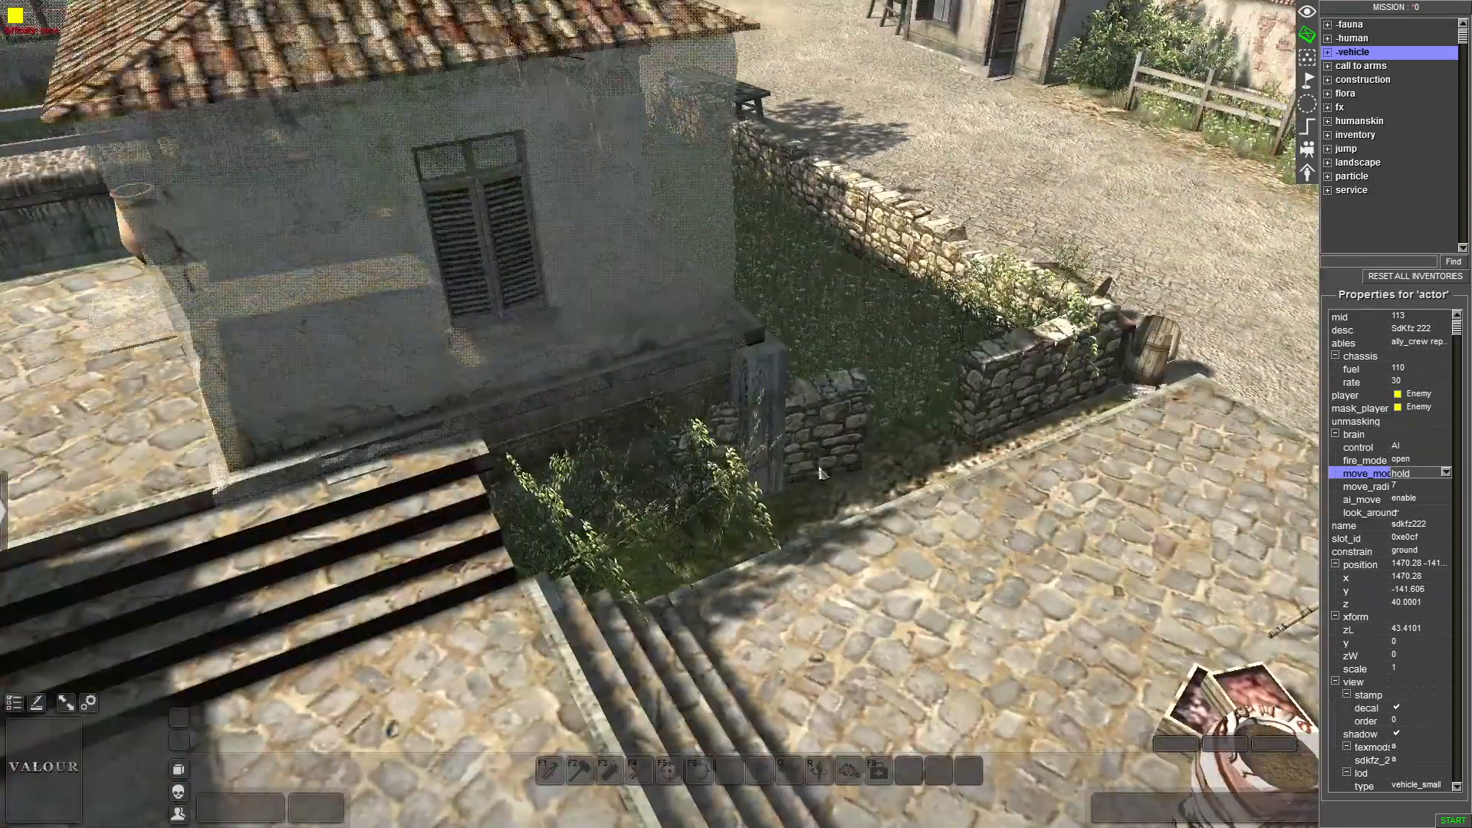
{"action": "key", "text": "ctrl+c"}
{"action": "middle_click_drag", "start_coordinate": [1187, 491], "coordinate": [670, 182]}
{"action": "left_click_drag", "start_coordinate": [541, 374], "coordinate": [692, 518]}
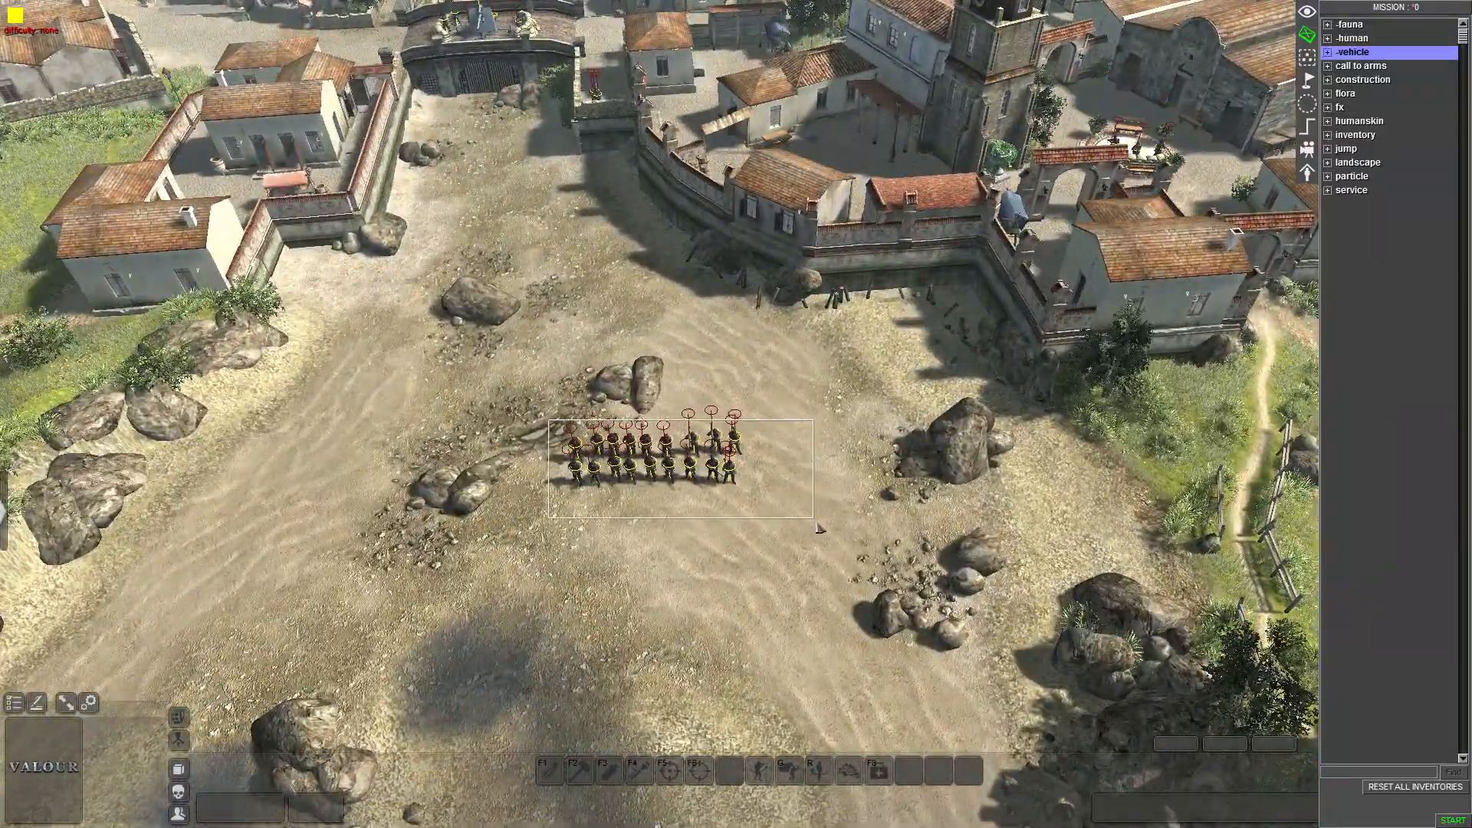
{"action": "left_click_drag", "start_coordinate": [818, 527], "coordinate": [819, 528]}
Paste the 18 copied soldiers onto the rubble-covered crossing between the town houses
{"action": "scroll", "coordinate": [727, 497], "scroll_direction": "up", "scroll_amount": 2}
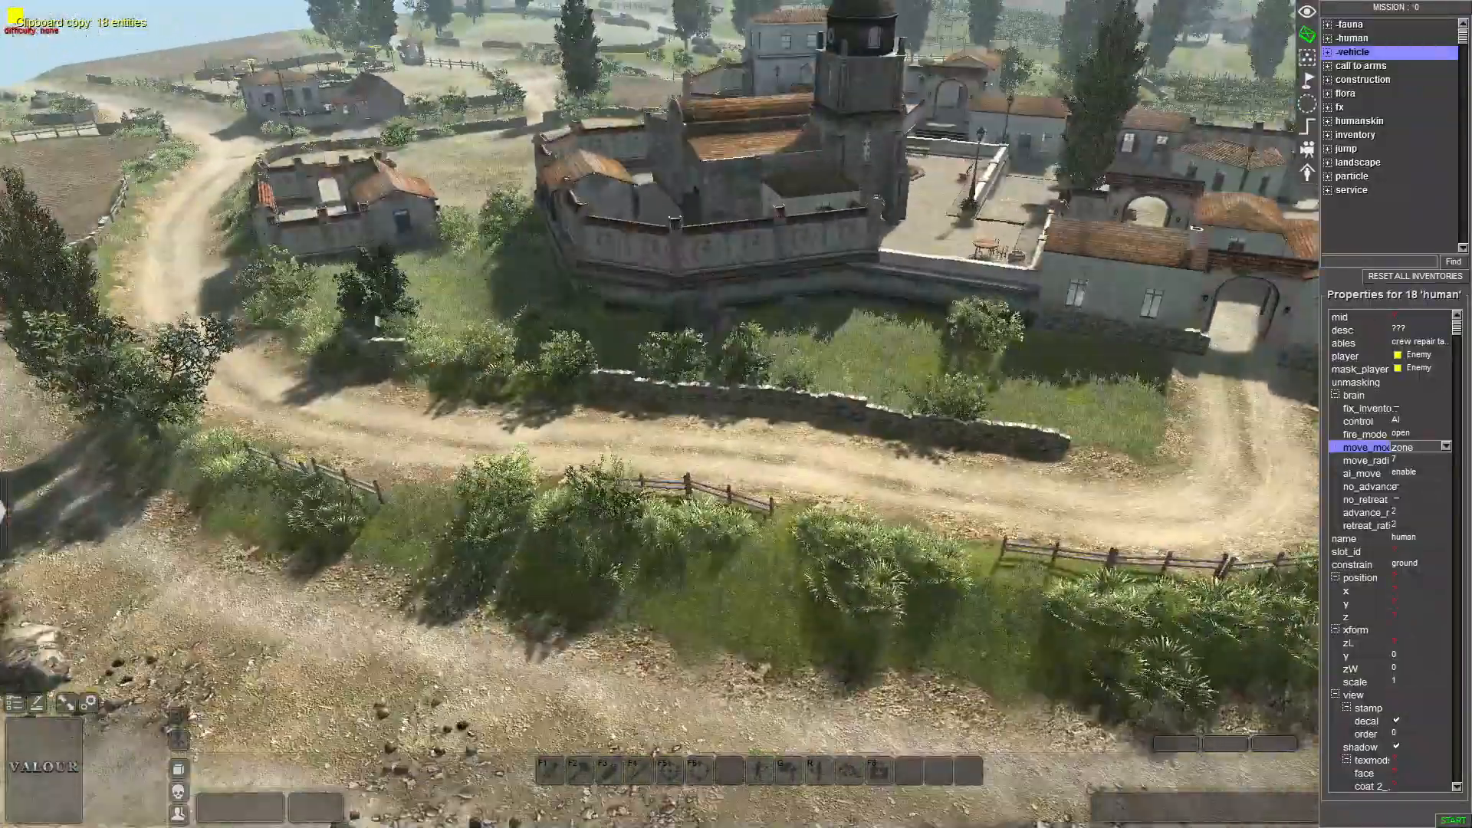
{"action": "middle_click_drag", "start_coordinate": [377, 320], "coordinate": [685, 339]}
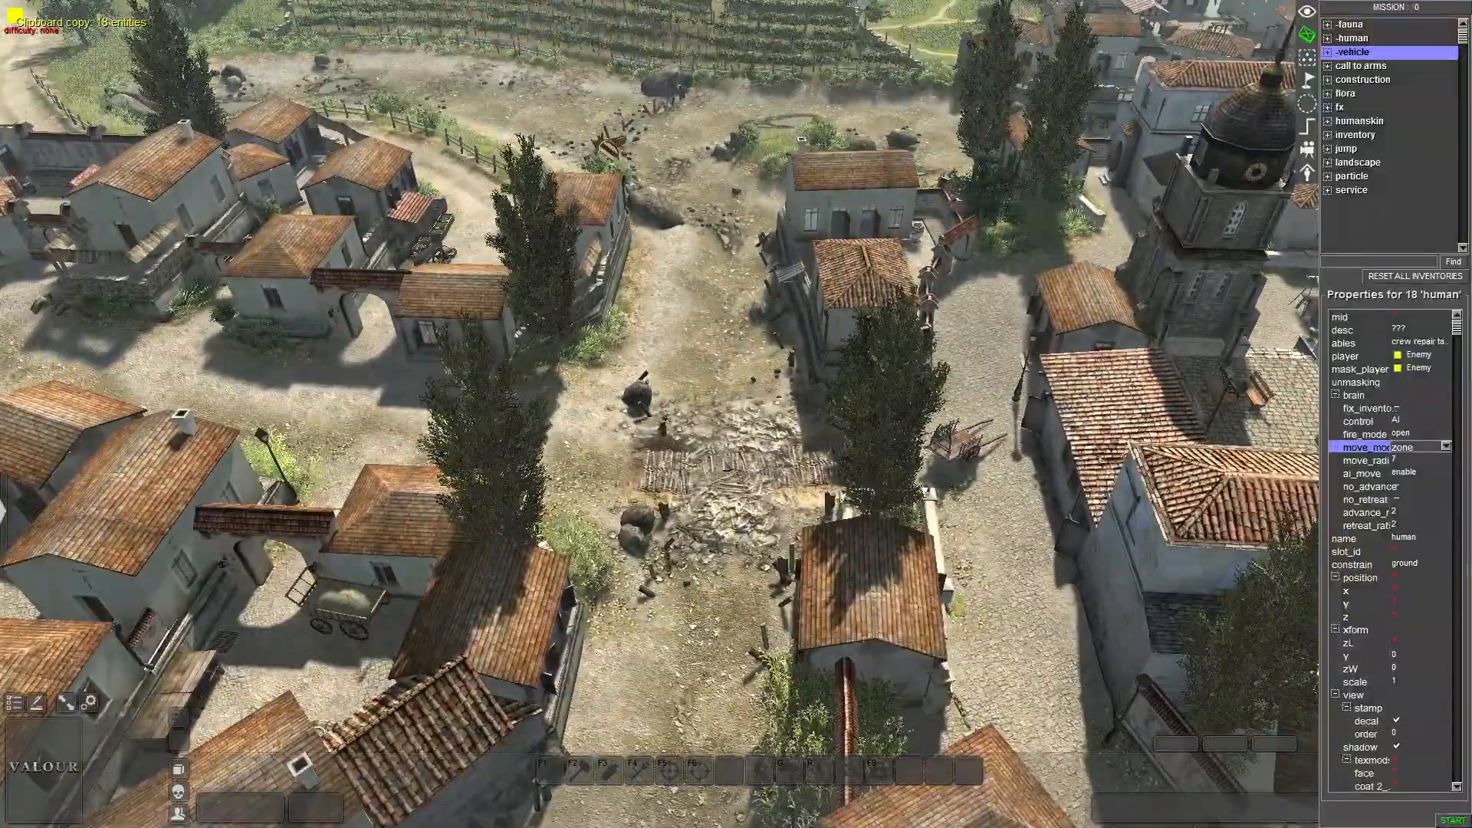
{"action": "key", "text": "ctrl+v"}
{"action": "middle_click_drag", "start_coordinate": [712, 394], "coordinate": [481, 562]}
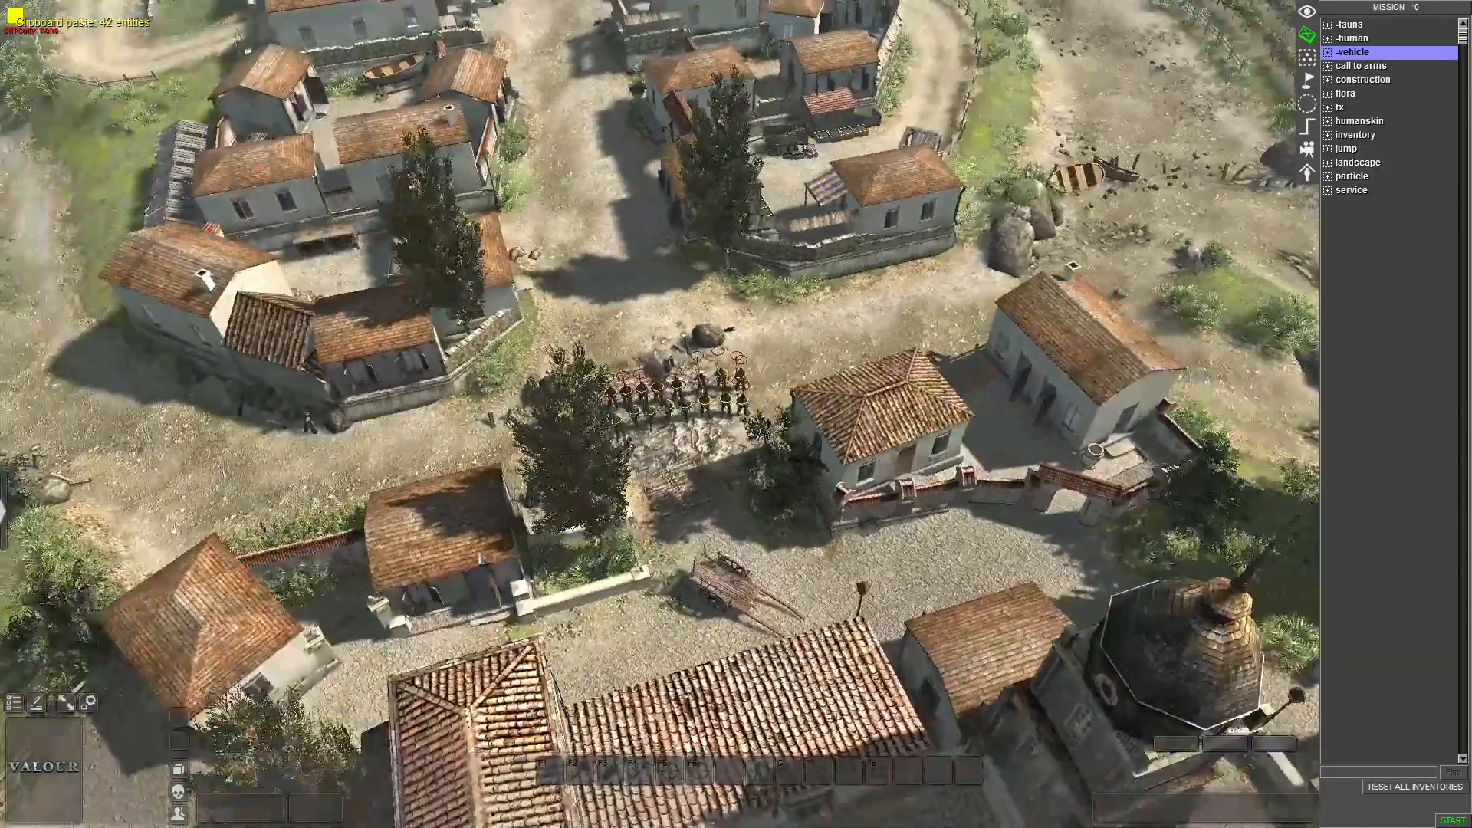
Select small squads from the soldiers on the rubble crossing and send them to garrison houses up the street
{"action": "key", "text": "F1"}
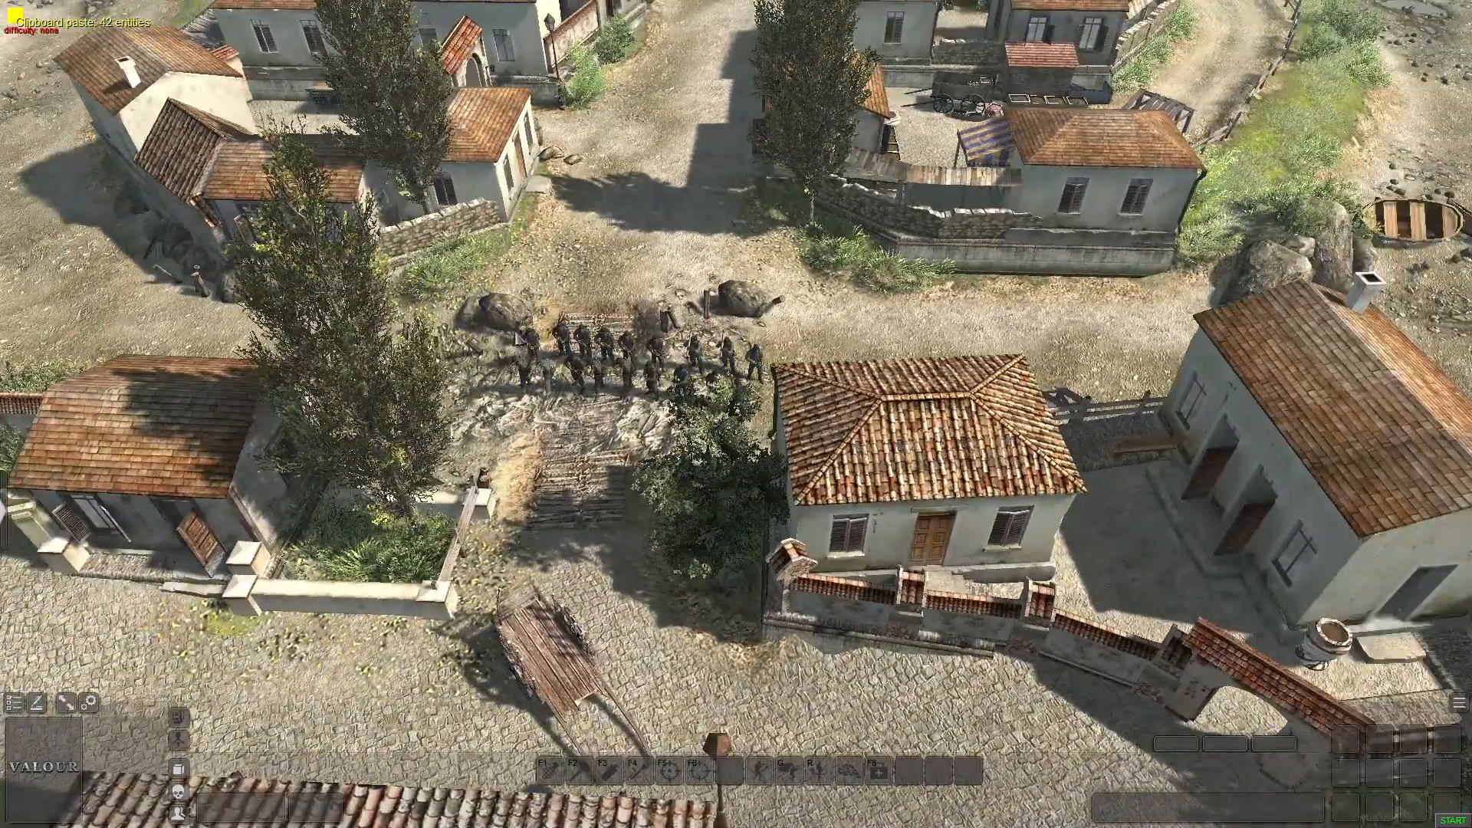
{"action": "left_click", "coordinate": [526, 361]}
{"action": "middle_click_drag", "start_coordinate": [828, 233], "coordinate": [1107, 242]}
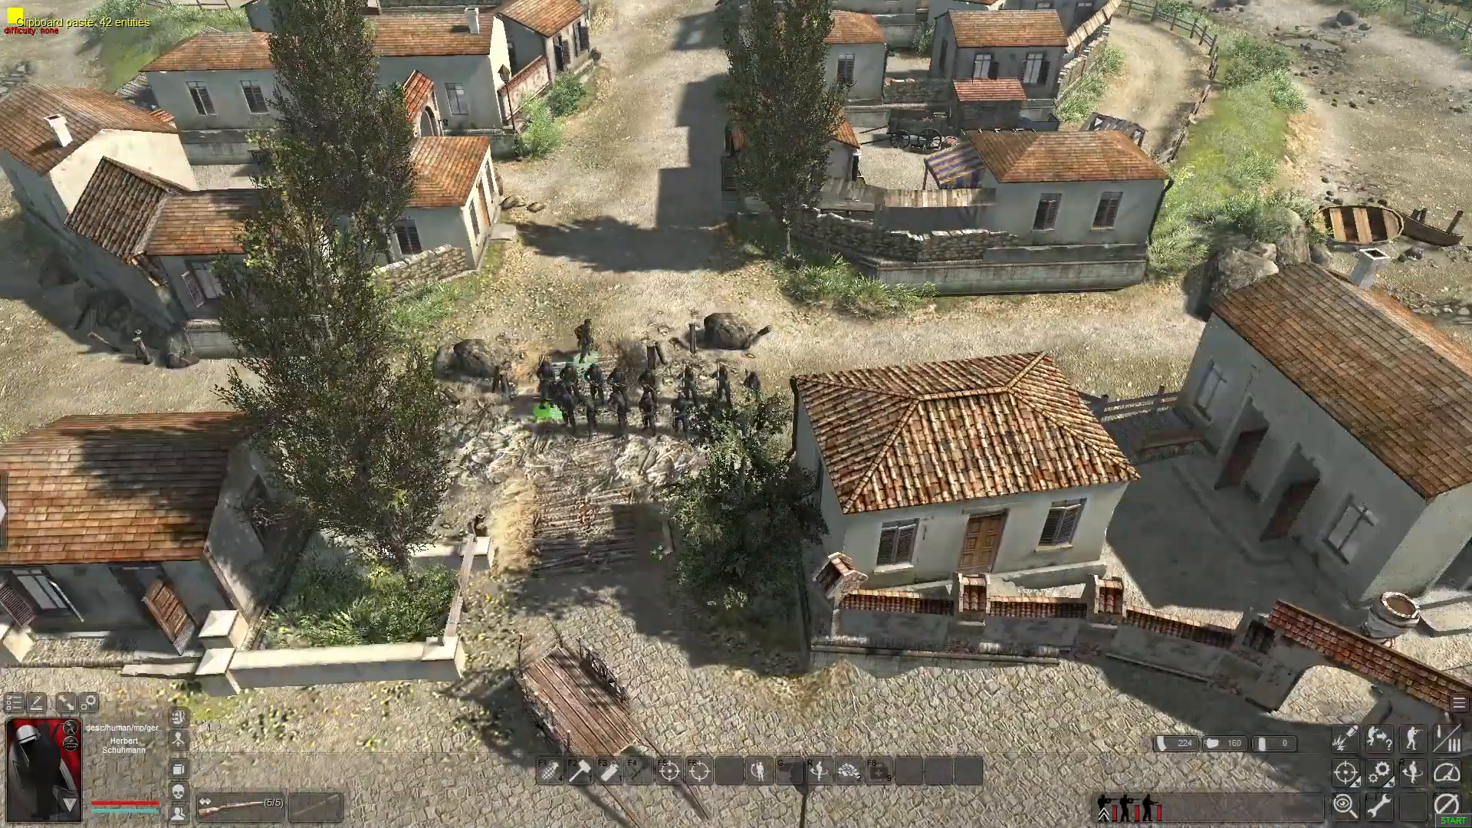
{"action": "left_click", "coordinate": [650, 390]}
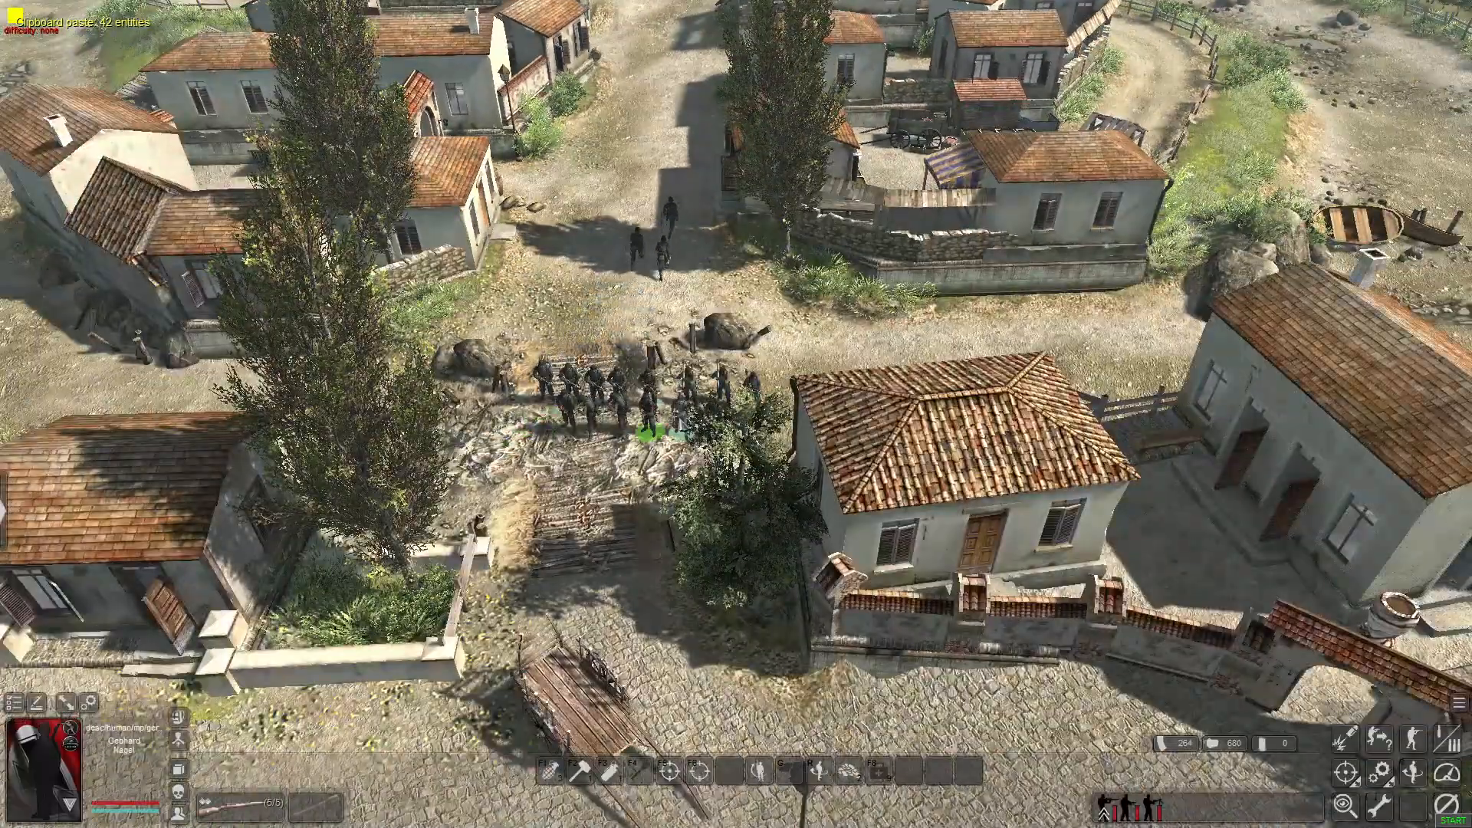
{"action": "scroll", "coordinate": [737, 414], "scroll_direction": "down", "scroll_amount": 2}
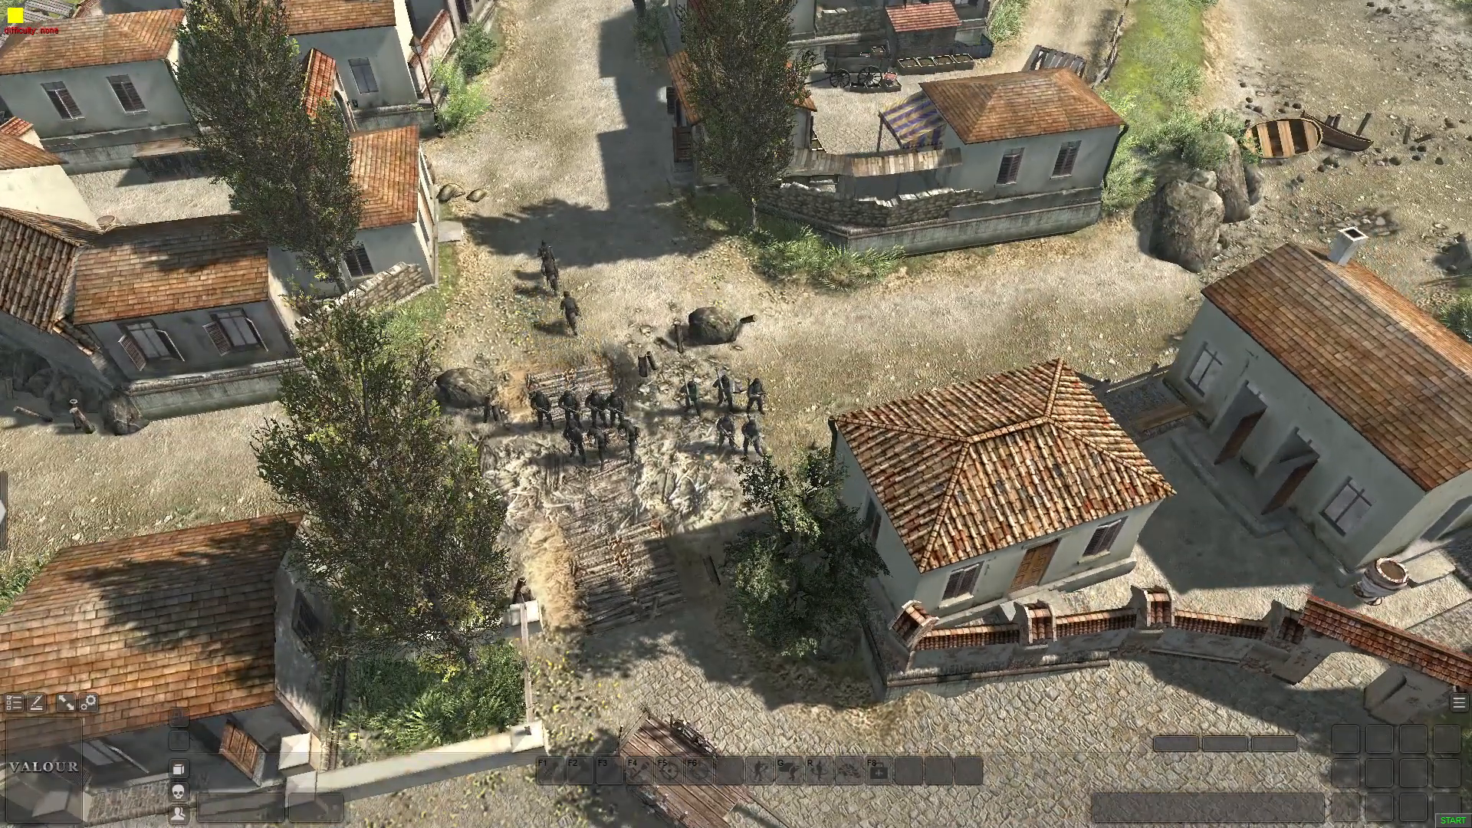
{"action": "left_click", "coordinate": [755, 402]}
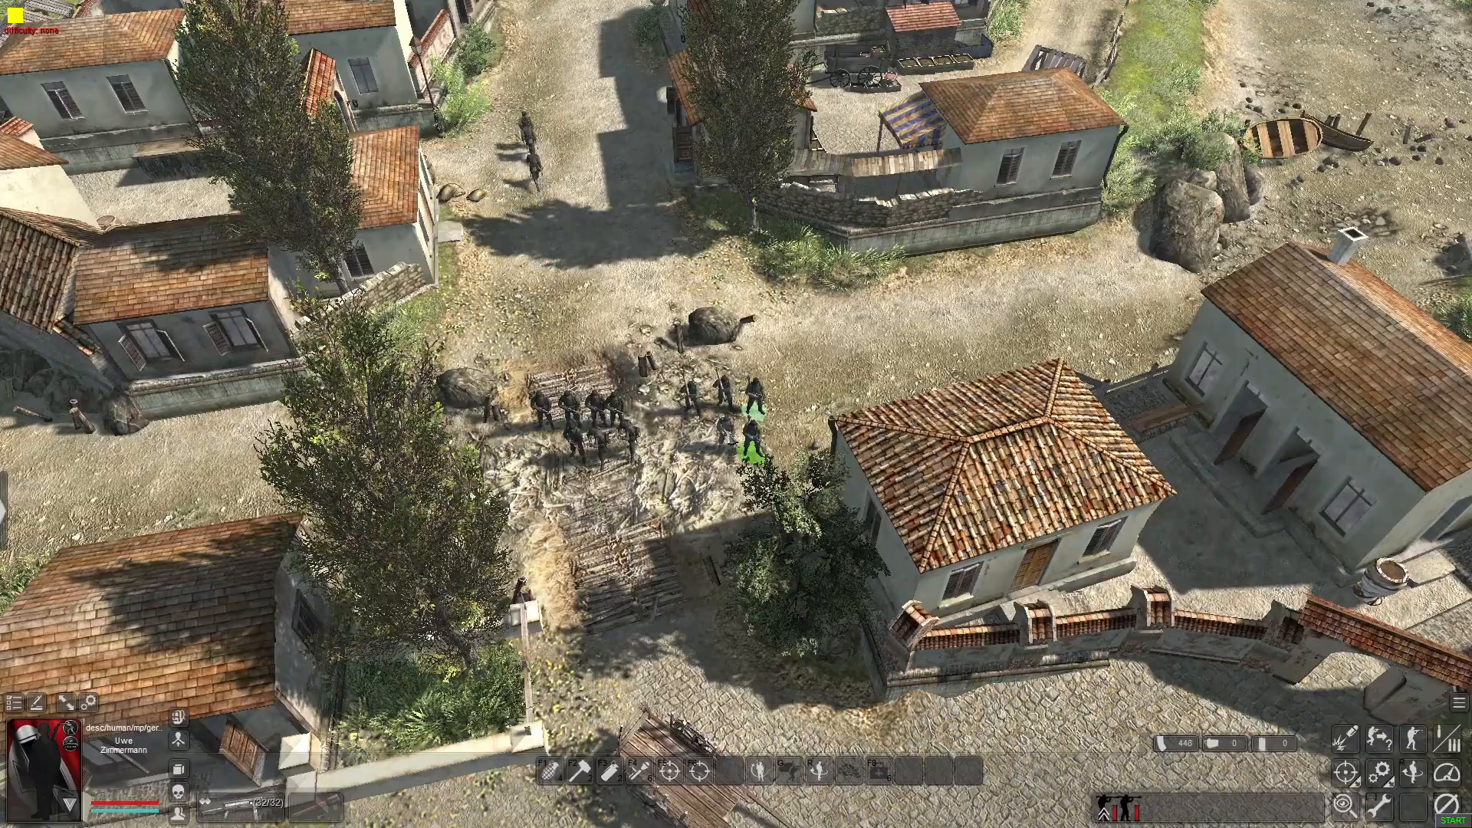
{"action": "scroll", "coordinate": [736, 414], "scroll_direction": "down", "scroll_amount": 2}
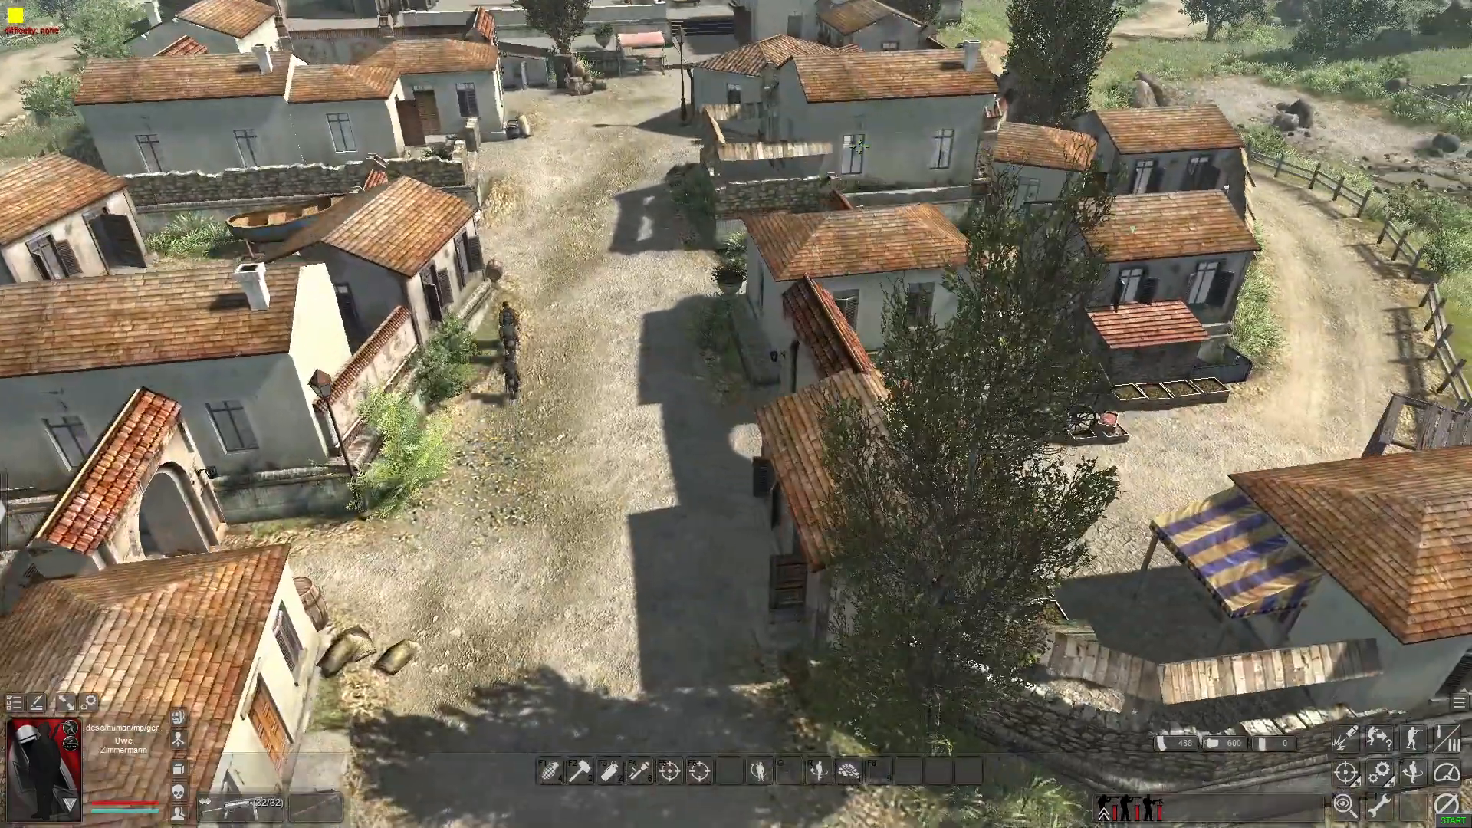
{"action": "middle_click_drag", "start_coordinate": [736, 414], "coordinate": [629, 384]}
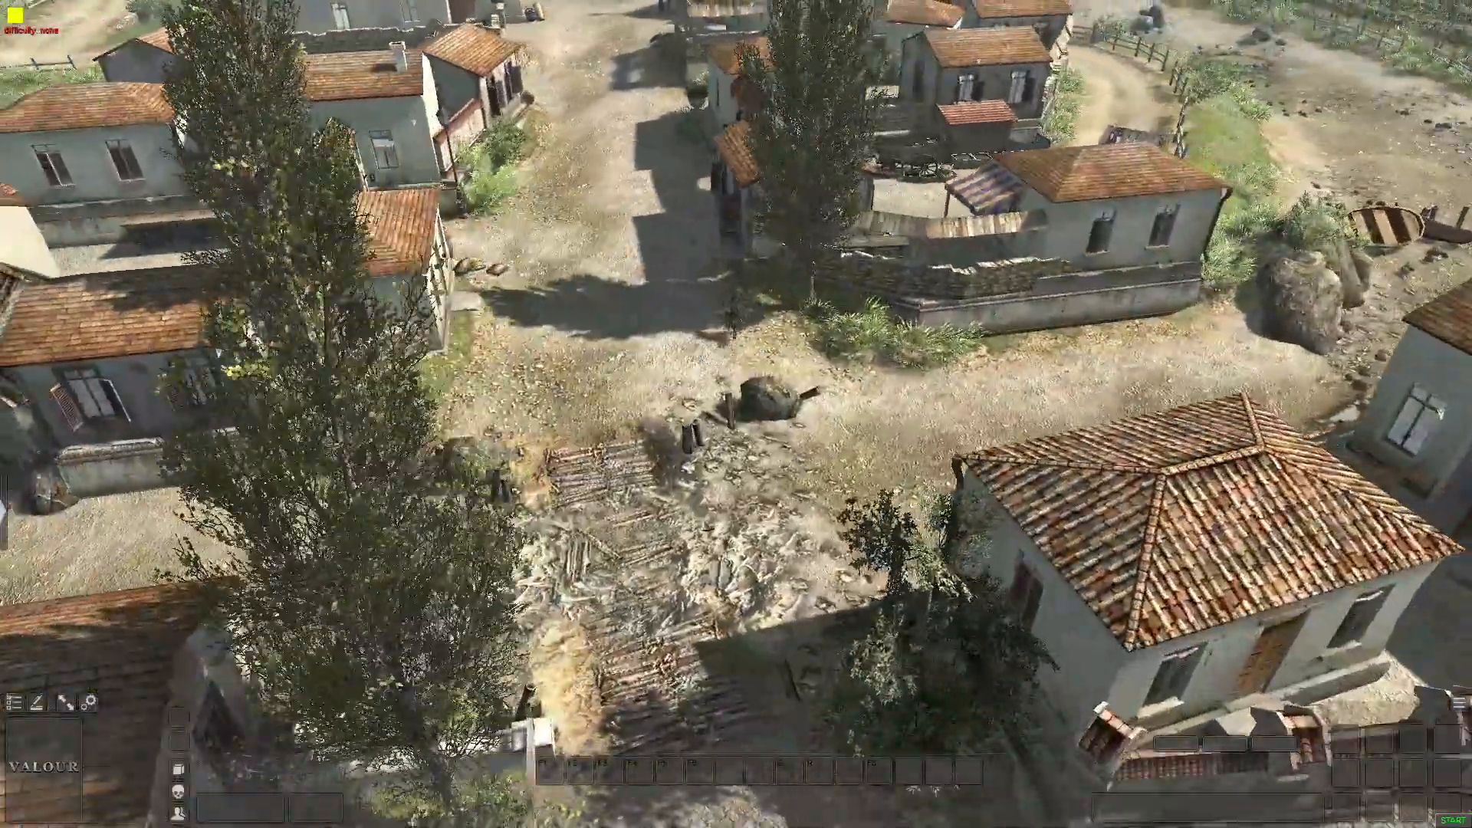
Browse the cannon category of the vehicle entities and preview the np_pak44 and np_pak36r guns on the village street
{"action": "key", "text": "F2"}
{"action": "double_click", "coordinate": [1343, 54]}
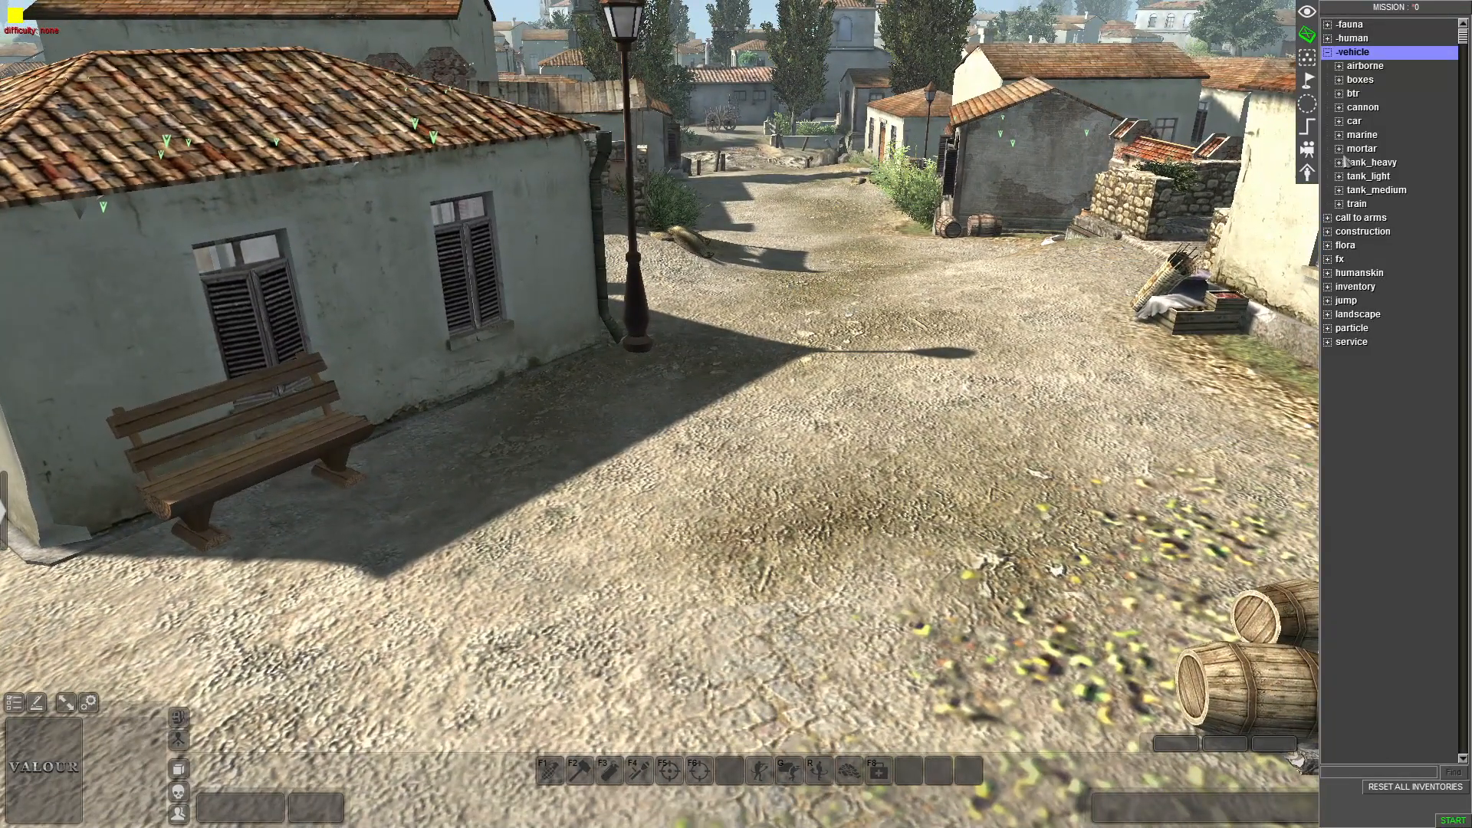
{"action": "double_click", "coordinate": [1362, 107]}
{"action": "scroll", "coordinate": [1395, 460], "scroll_direction": "down", "scroll_amount": 3}
{"action": "scroll", "coordinate": [1395, 460], "scroll_direction": "down", "scroll_amount": 6}
{"action": "scroll", "coordinate": [1389, 587], "scroll_direction": "down", "scroll_amount": 3}
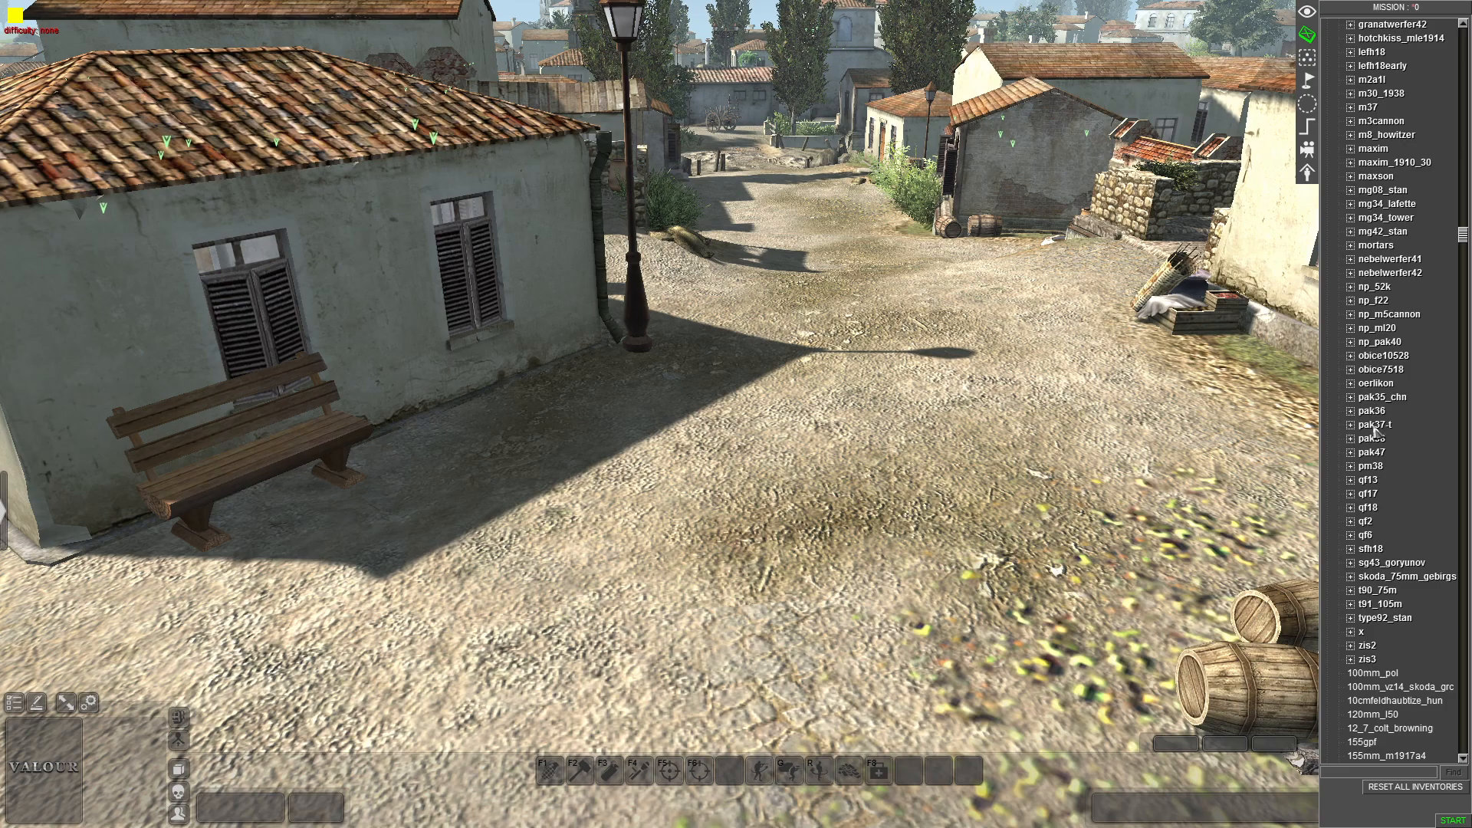
{"action": "scroll", "coordinate": [1376, 435], "scroll_direction": "down", "scroll_amount": 20}
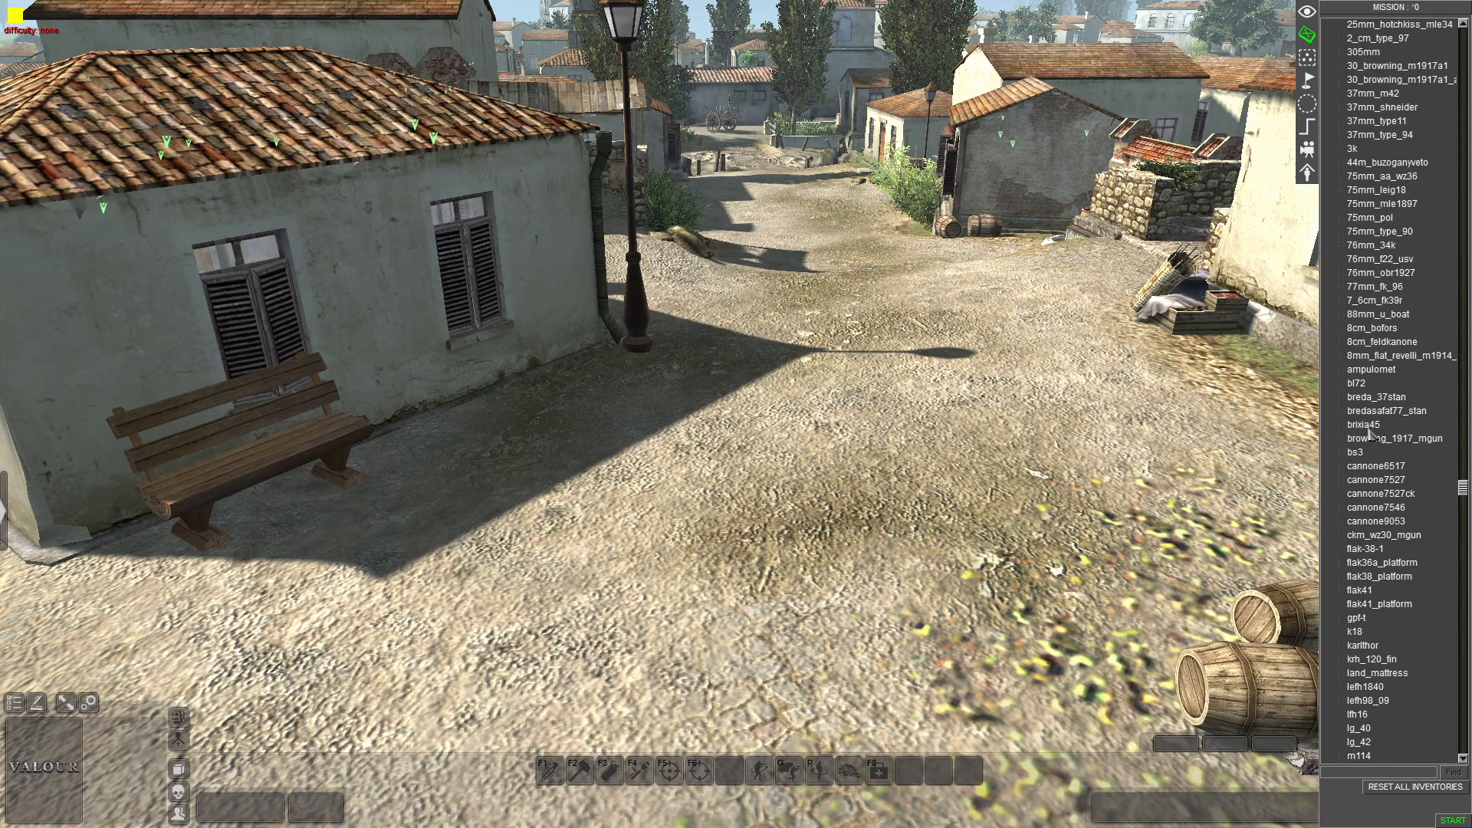
{"action": "scroll", "coordinate": [1377, 422], "scroll_direction": "down", "scroll_amount": 5}
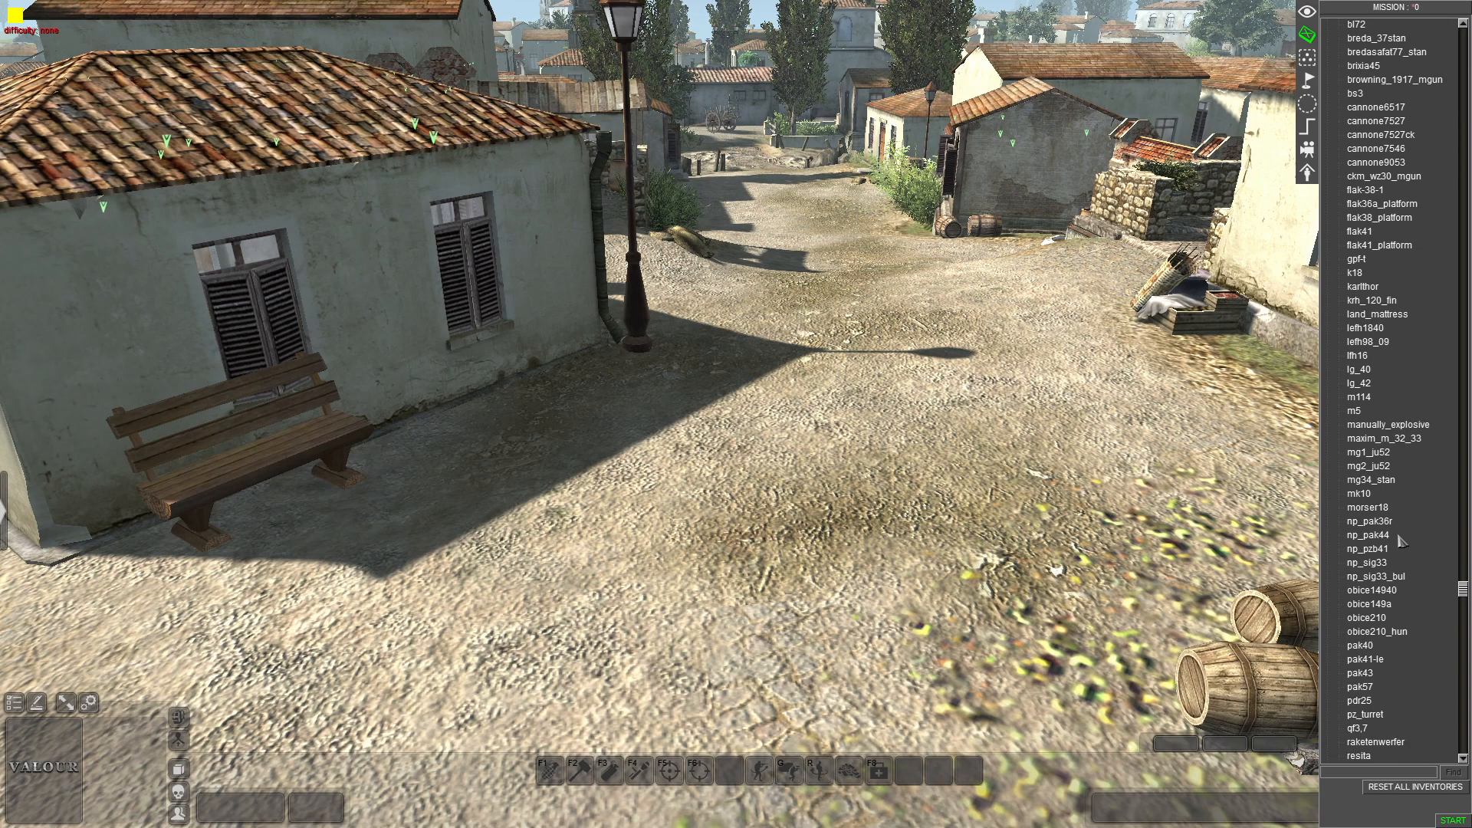
{"action": "left_click", "coordinate": [1365, 548]}
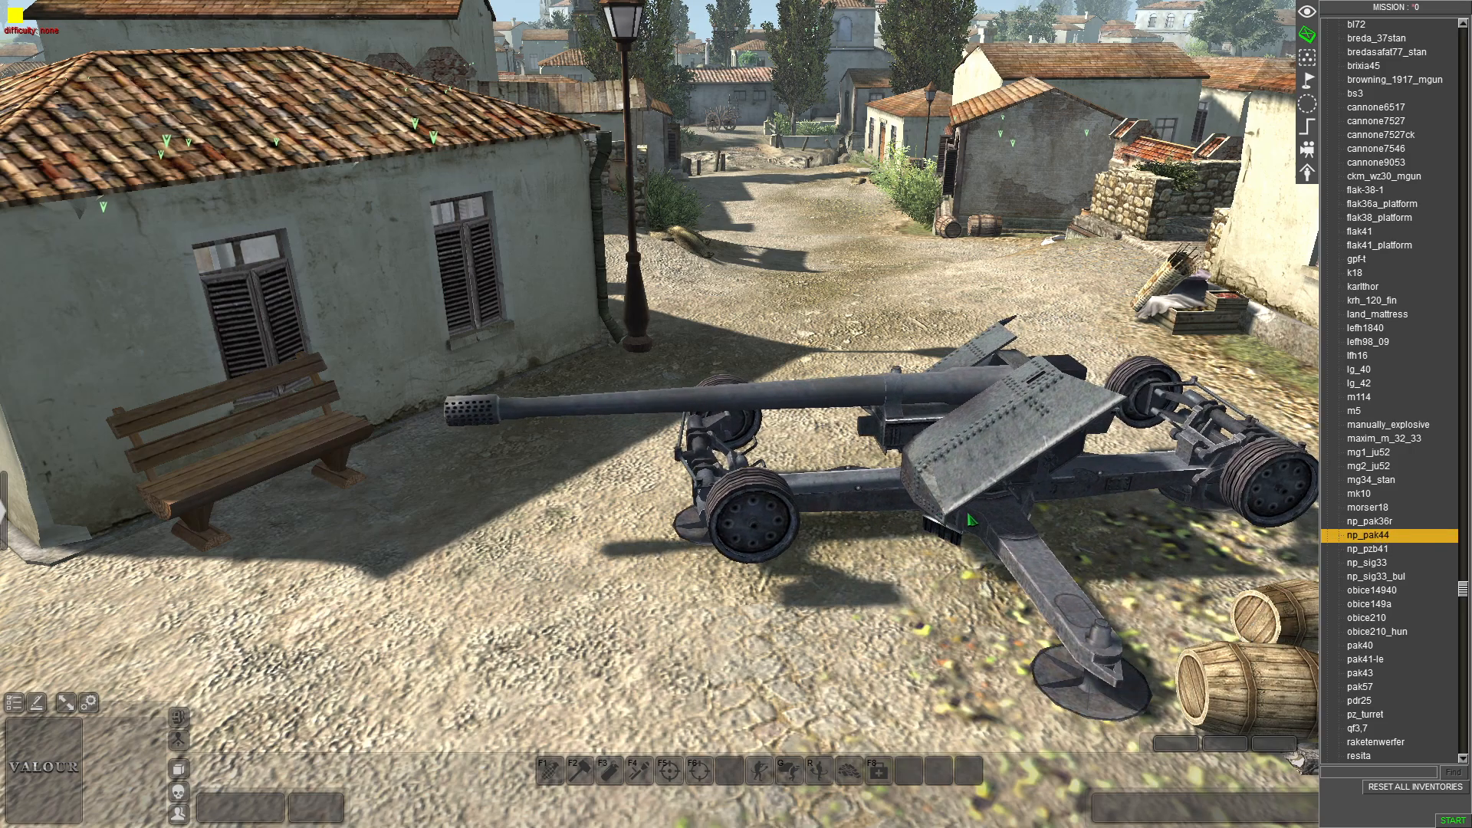
{"action": "key", "text": "Down"}
{"action": "key", "text": "Down"}
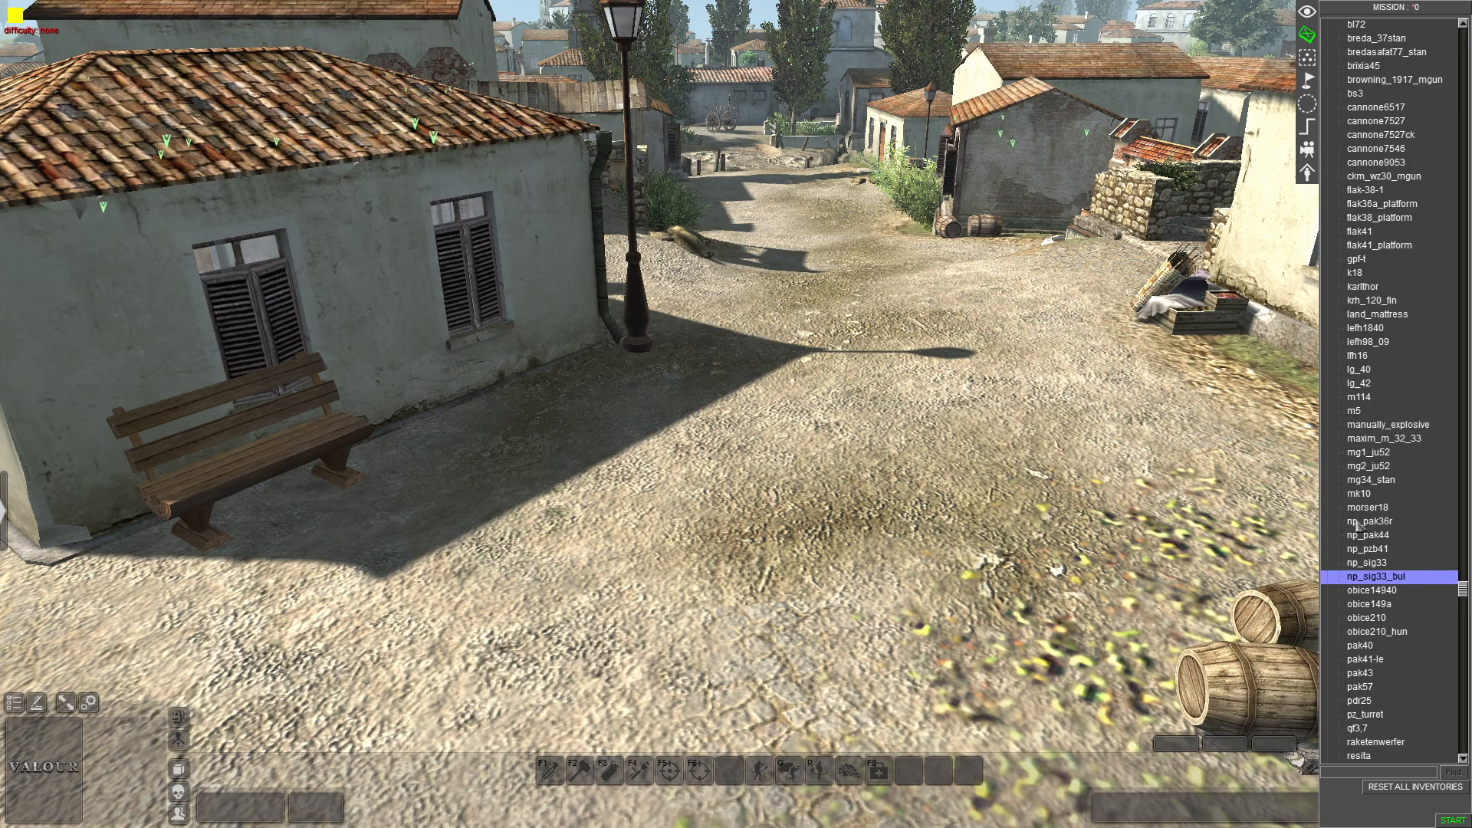
{"action": "left_click", "coordinate": [1373, 522]}
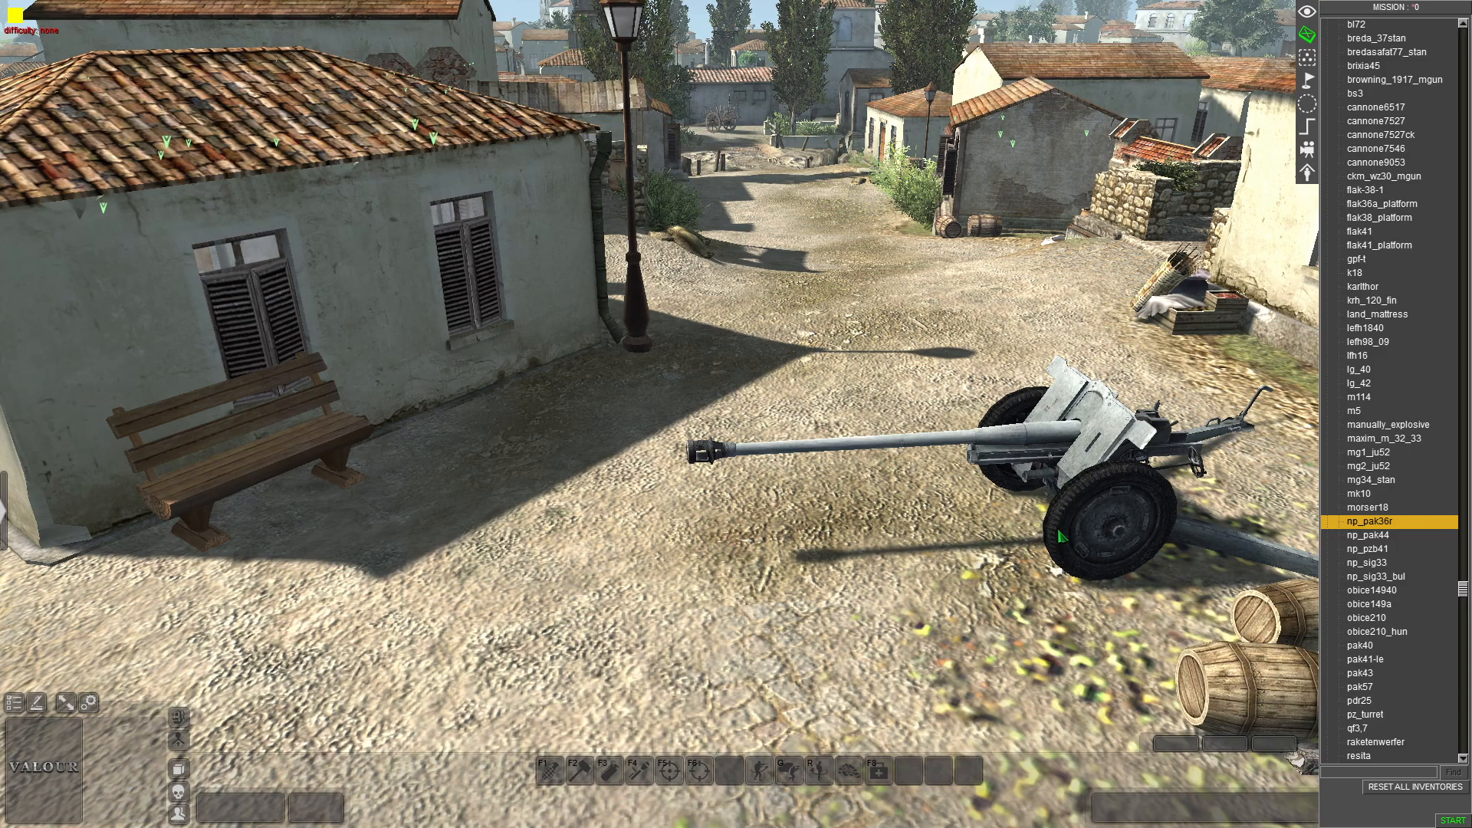
Search further through the cannon entities and preview the pak40 gun on the street without placing it
{"action": "scroll", "coordinate": [1361, 499], "scroll_direction": "down", "scroll_amount": 3}
{"action": "scroll", "coordinate": [1361, 499], "scroll_direction": "up", "scroll_amount": 4}
{"action": "scroll", "coordinate": [1362, 499], "scroll_direction": "up", "scroll_amount": 9}
{"action": "scroll", "coordinate": [1368, 518], "scroll_direction": "up", "scroll_amount": 16}
{"action": "scroll", "coordinate": [1368, 518], "scroll_direction": "up", "scroll_amount": 3}
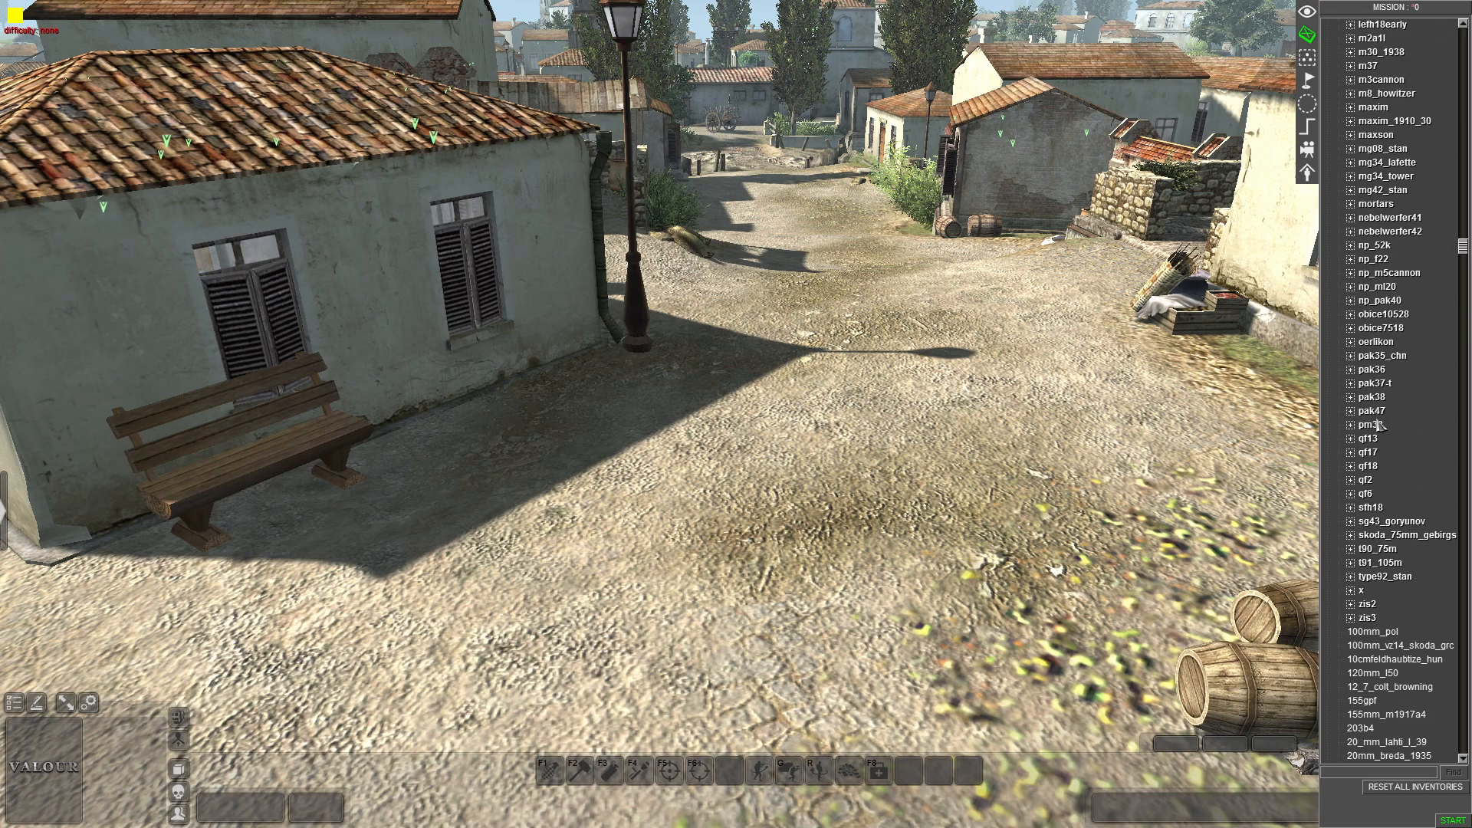
{"action": "scroll", "coordinate": [1378, 424], "scroll_direction": "up", "scroll_amount": 1}
{"action": "scroll", "coordinate": [1399, 265], "scroll_direction": "up", "scroll_amount": 8}
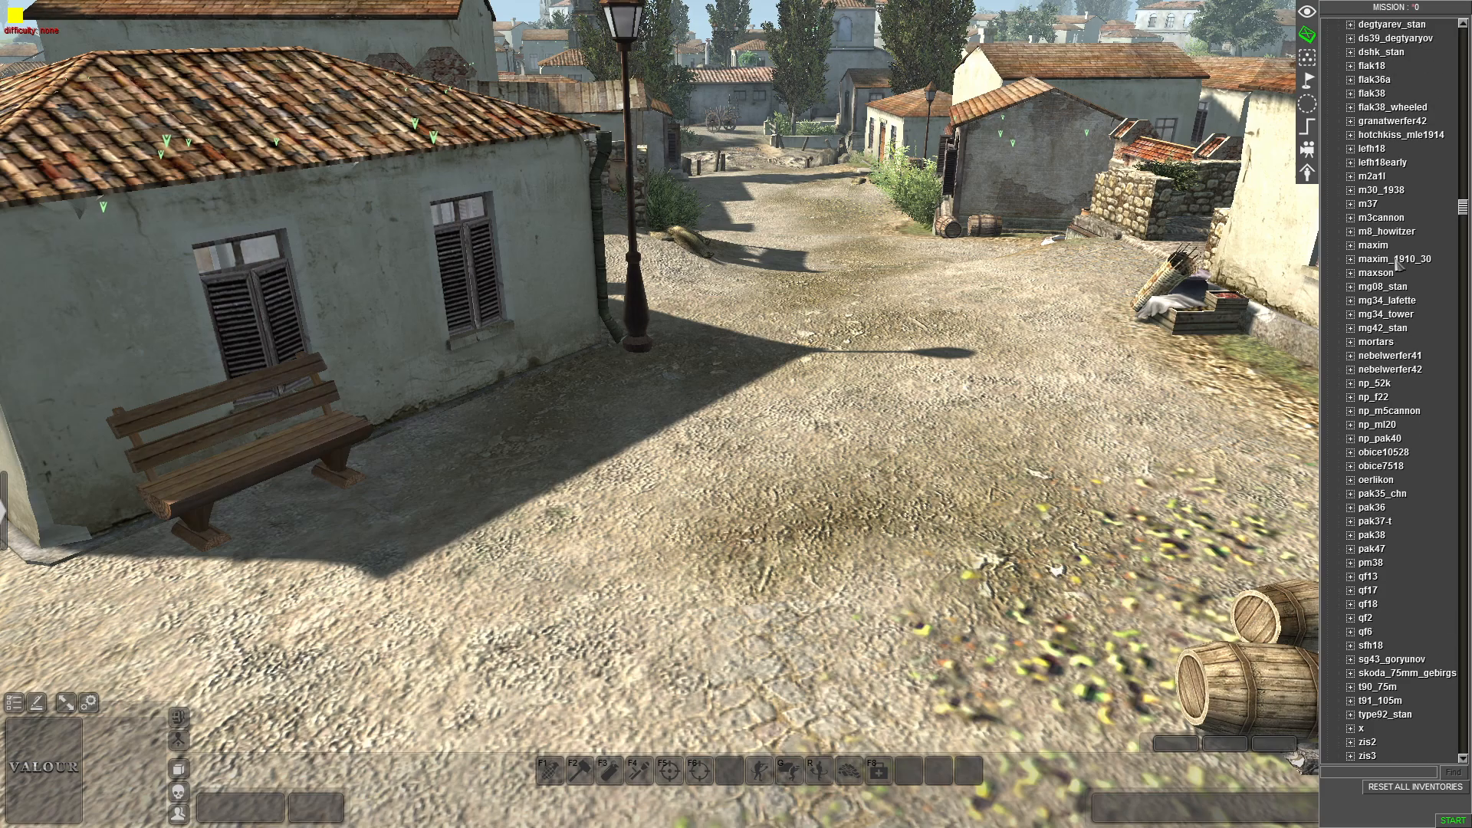
{"action": "scroll", "coordinate": [1387, 265], "scroll_direction": "up", "scroll_amount": 2}
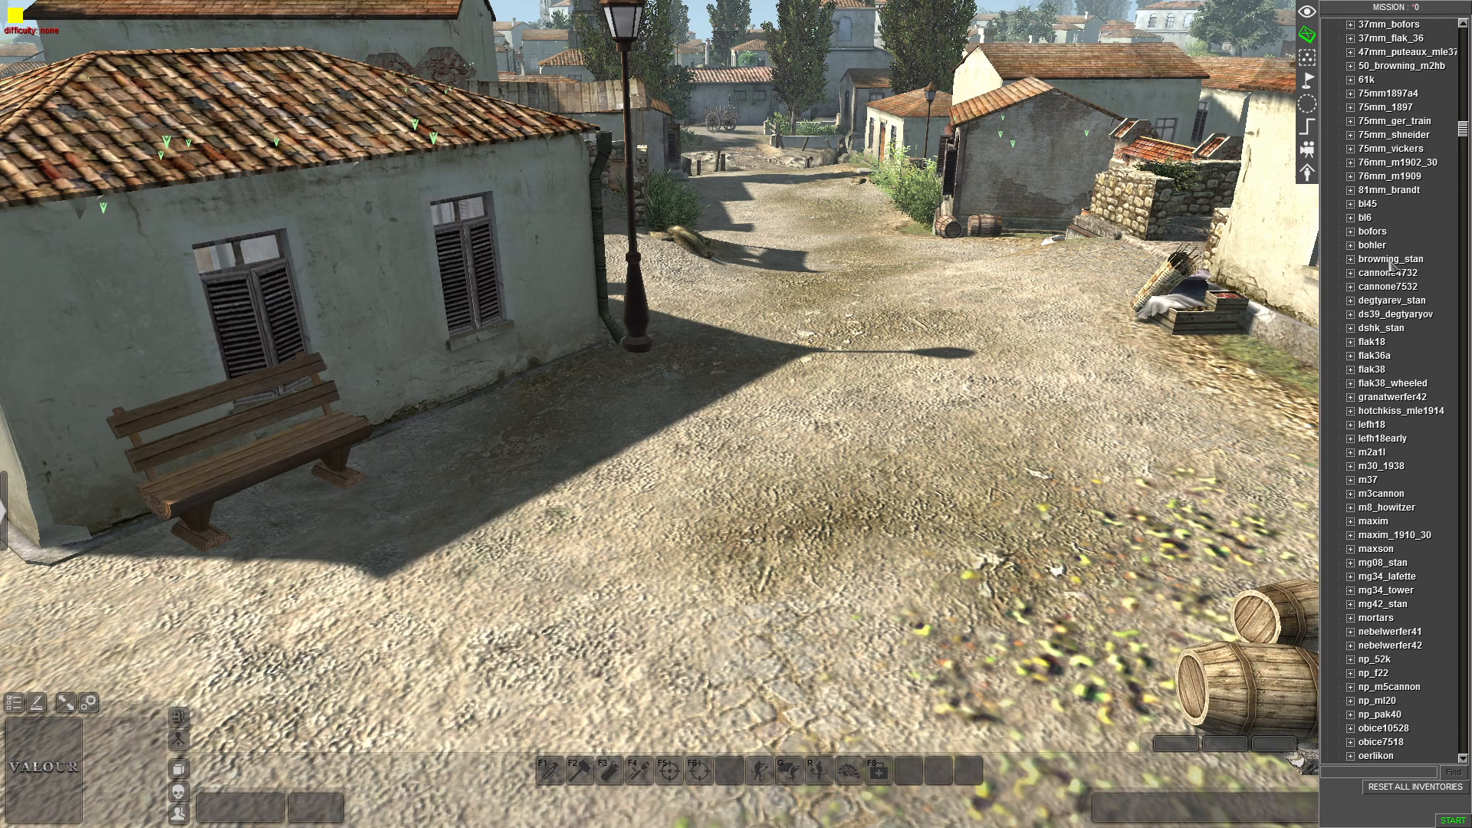
{"action": "scroll", "coordinate": [1394, 261], "scroll_direction": "down", "scroll_amount": 18}
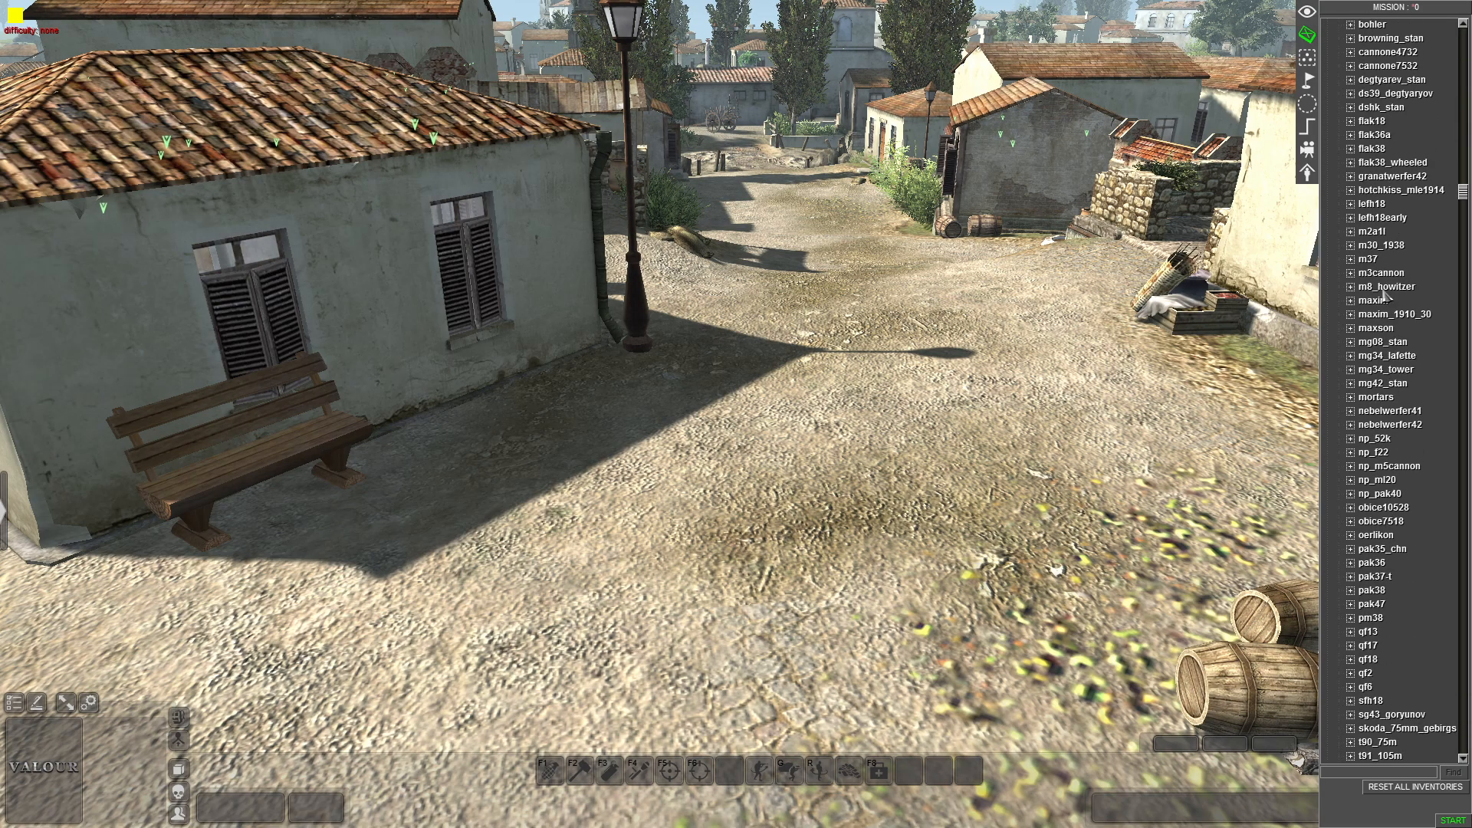
{"action": "scroll", "coordinate": [1386, 295], "scroll_direction": "down", "scroll_amount": 20}
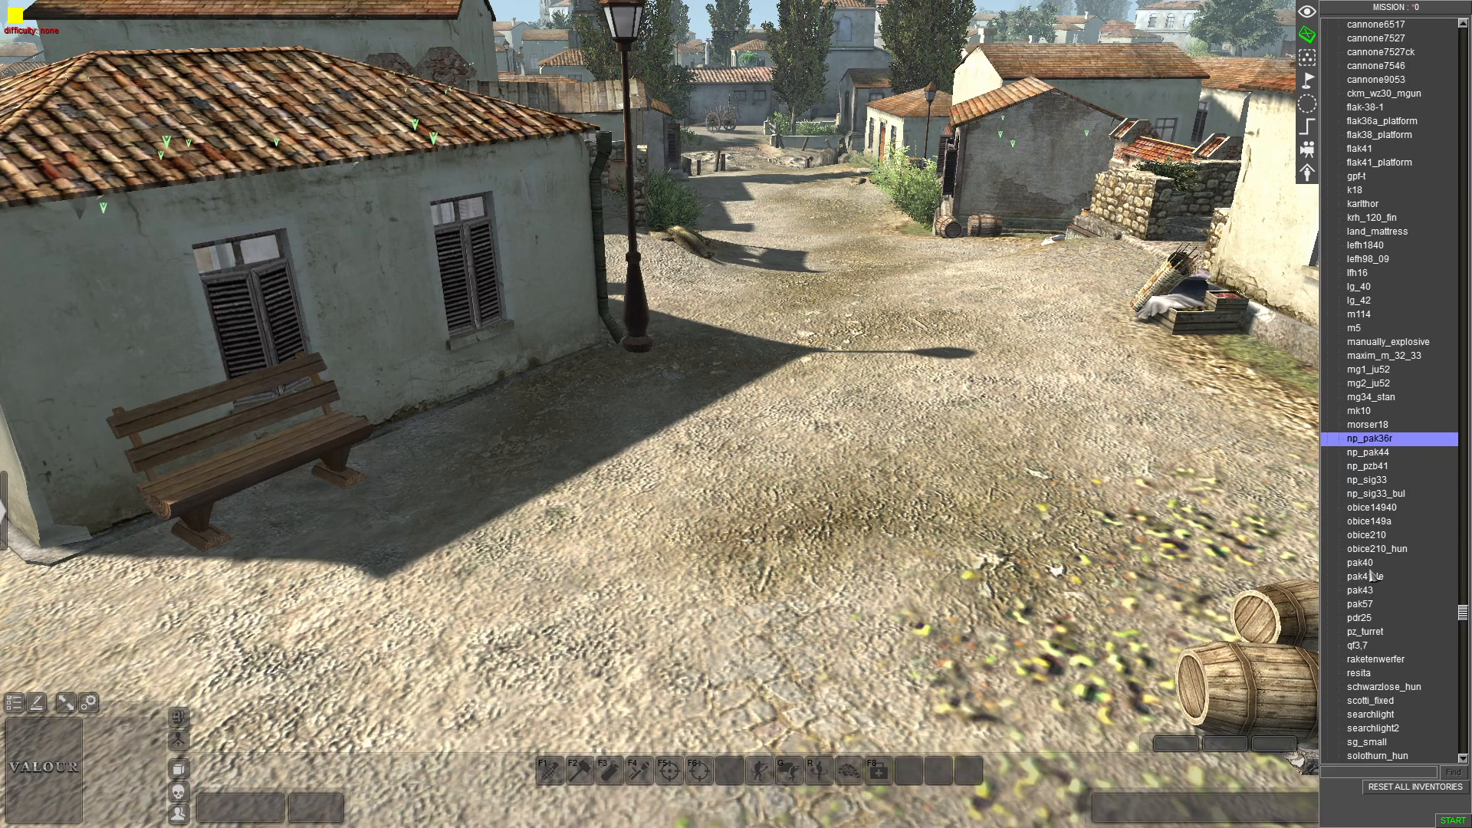
{"action": "left_click", "coordinate": [1361, 562]}
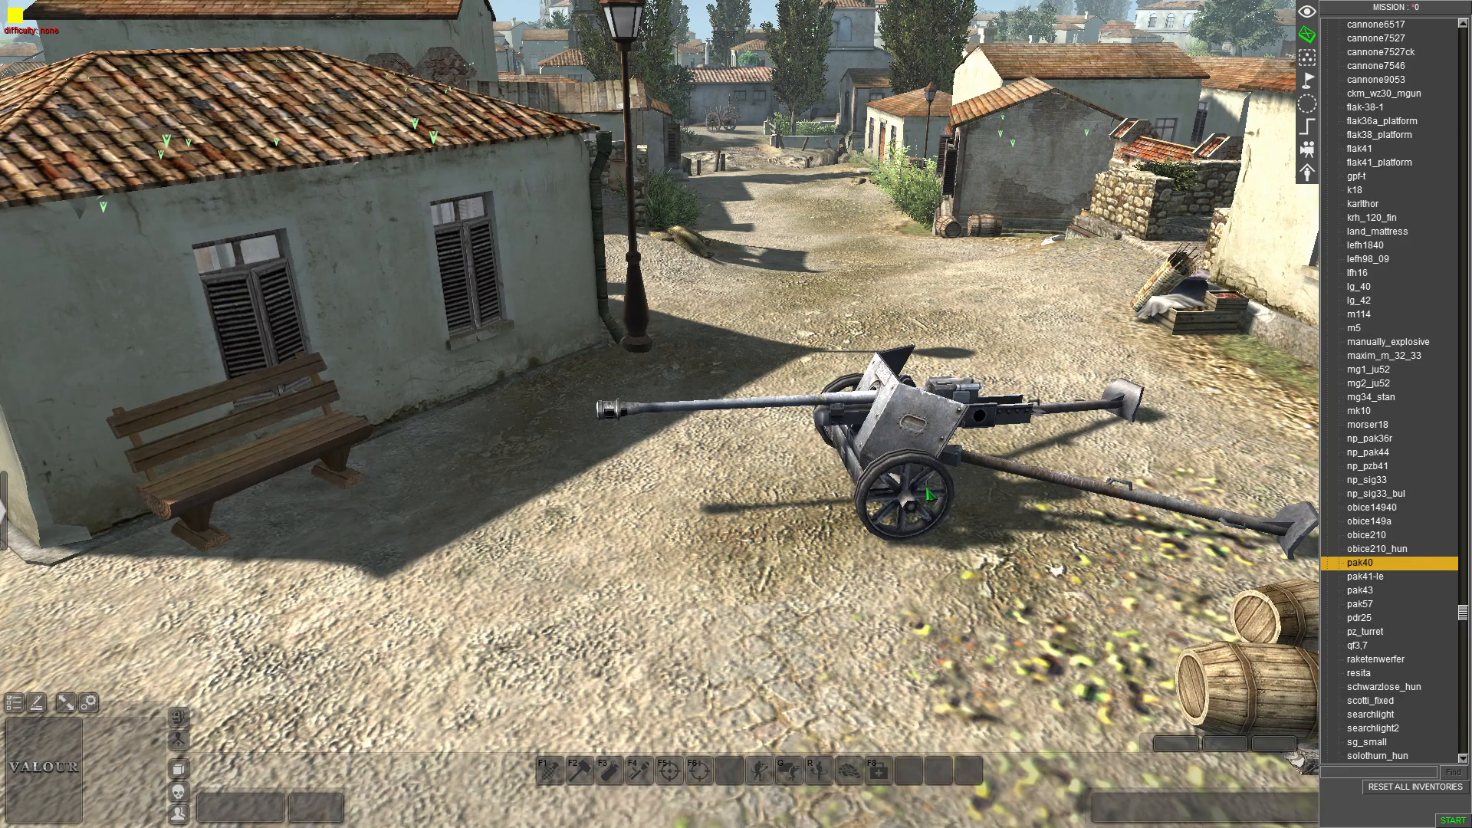
{"action": "right_click", "coordinate": [929, 496]}
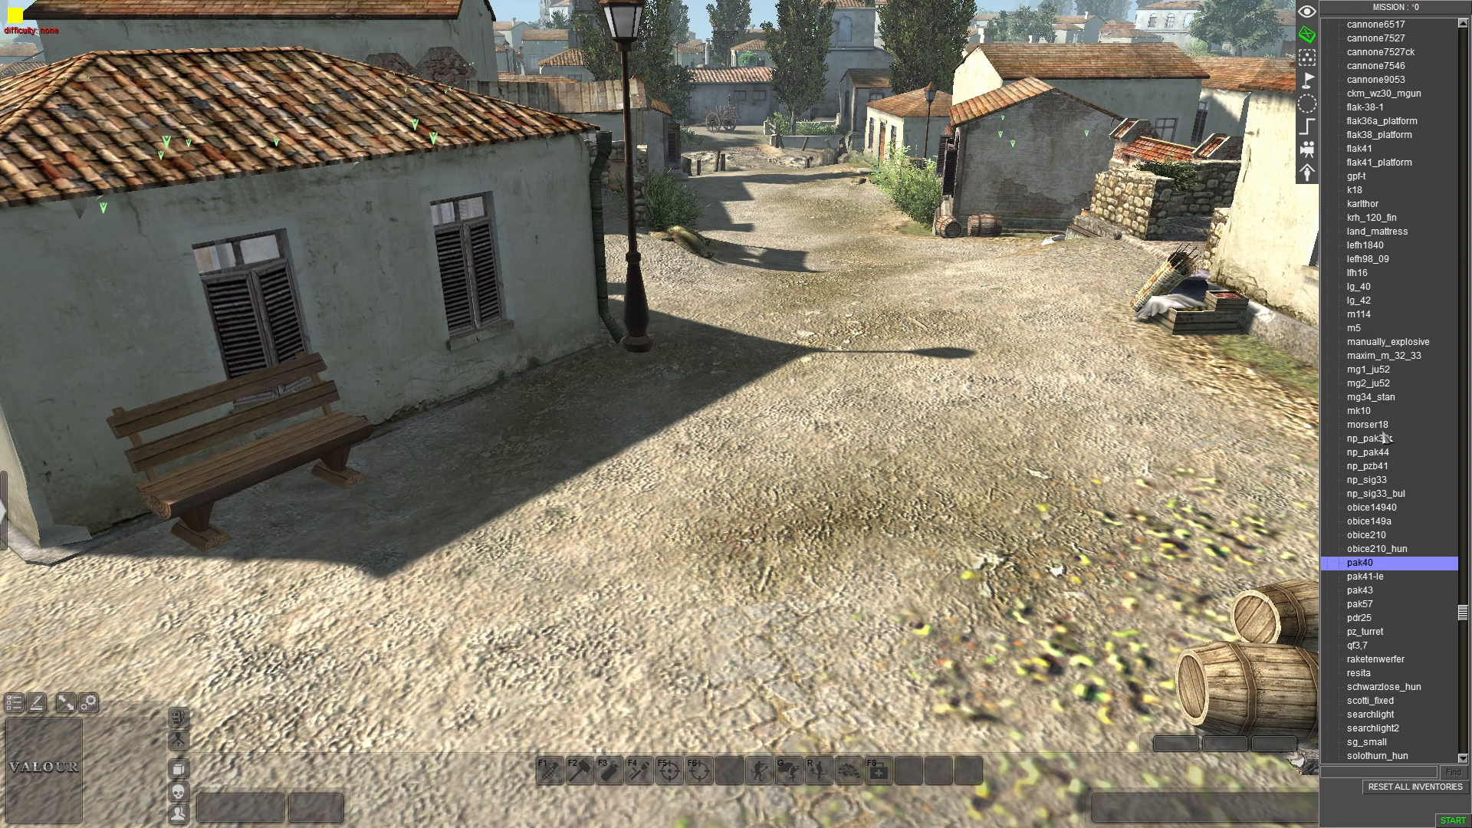
Preview the cannon entities one after another, starting at np_sig33 and going back past 76mm_f22_usv
{"action": "scroll", "coordinate": [1377, 437], "scroll_direction": "down", "scroll_amount": 5}
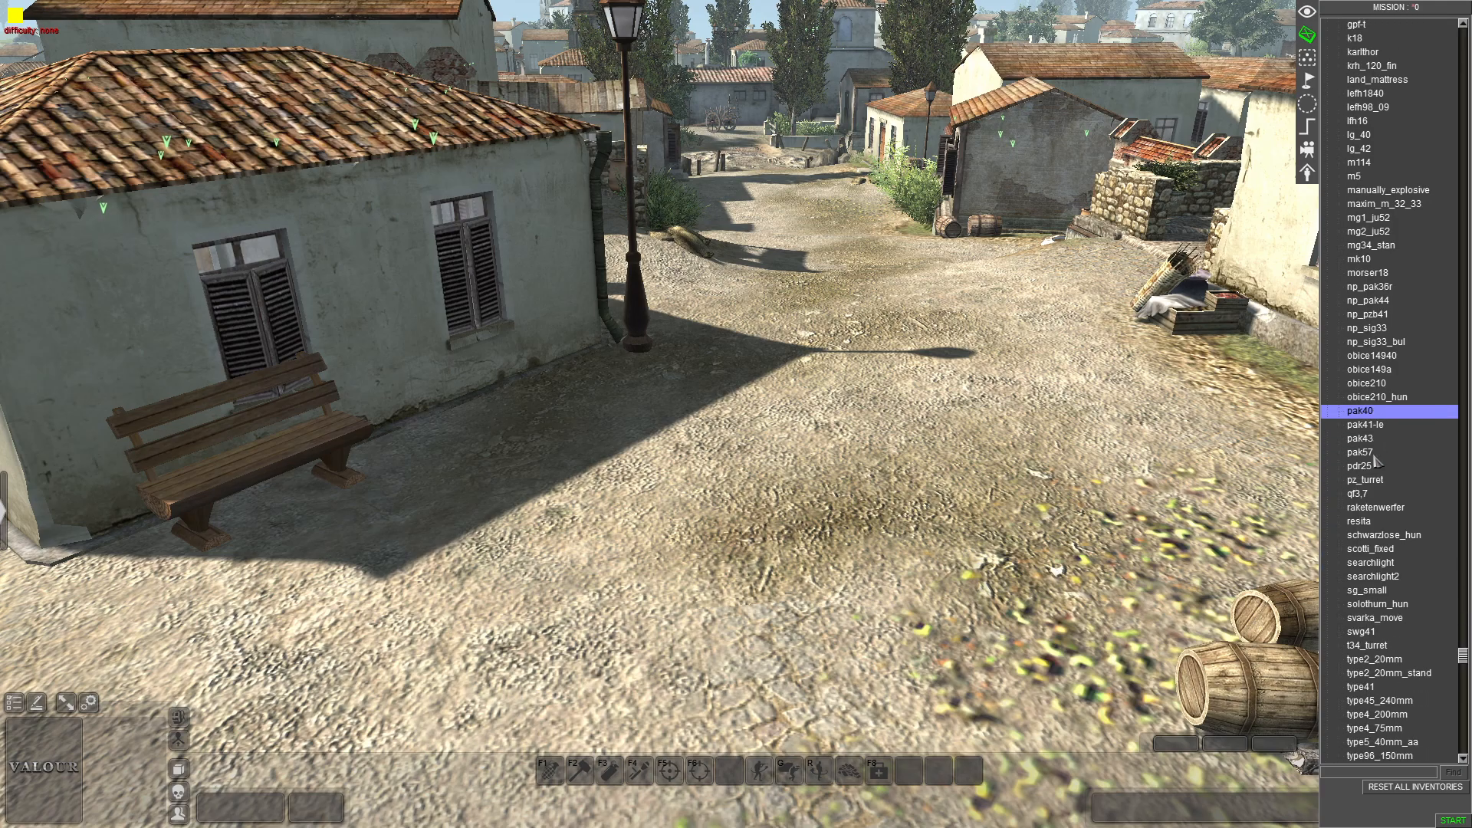
{"action": "scroll", "coordinate": [1375, 466], "scroll_direction": "up", "scroll_amount": 4}
{"action": "scroll", "coordinate": [1375, 468], "scroll_direction": "up", "scroll_amount": 1}
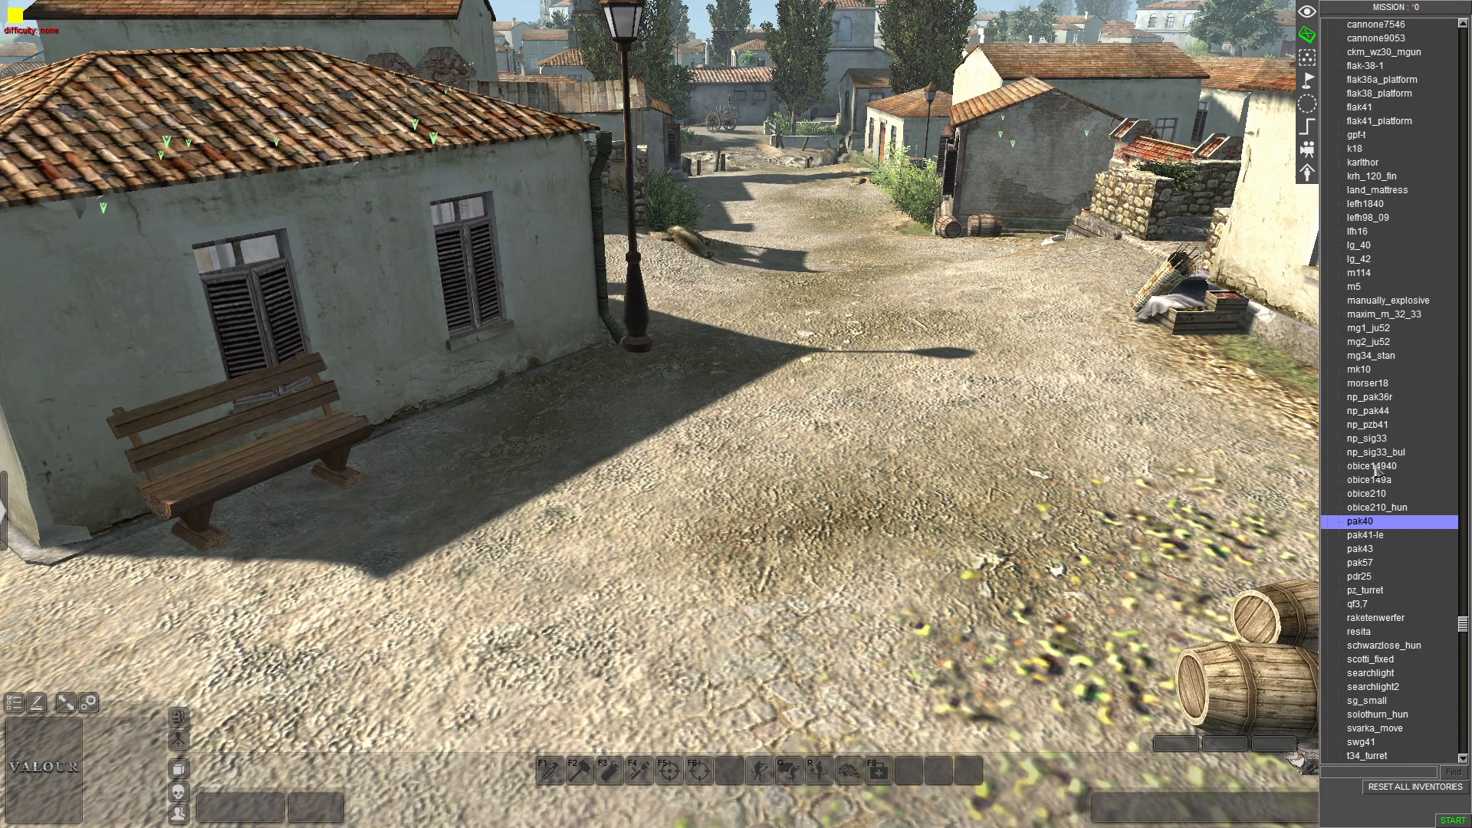
{"action": "left_click", "coordinate": [1385, 438]}
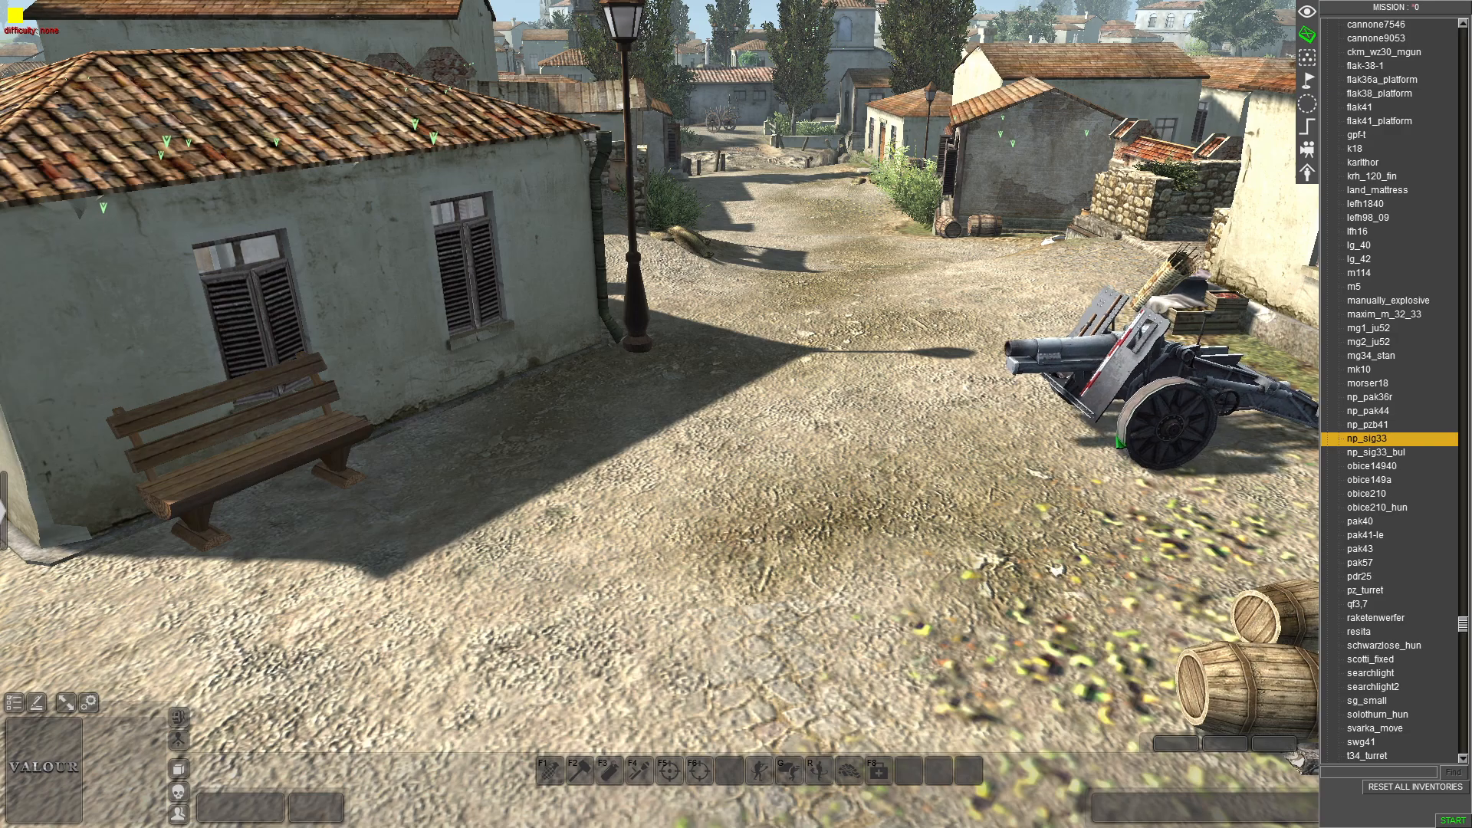
{"action": "key", "text": "Up"}
{"action": "key", "text": "Up"}
{"action": "key", "text": "Up"}
{"action": "key", "text": "Up"}
{"action": "key", "text": "Up"}
{"action": "key", "text": "Up"}
{"action": "key", "text": "Up"}
{"action": "key", "text": "Up"}
{"action": "key", "text": "Up"}
{"action": "key", "text": "Up"}
{"action": "key", "text": "Up"}
{"action": "key", "text": "Up"}
{"action": "key", "text": "Up"}
{"action": "key", "text": "Up"}
{"action": "key", "text": "Up"}
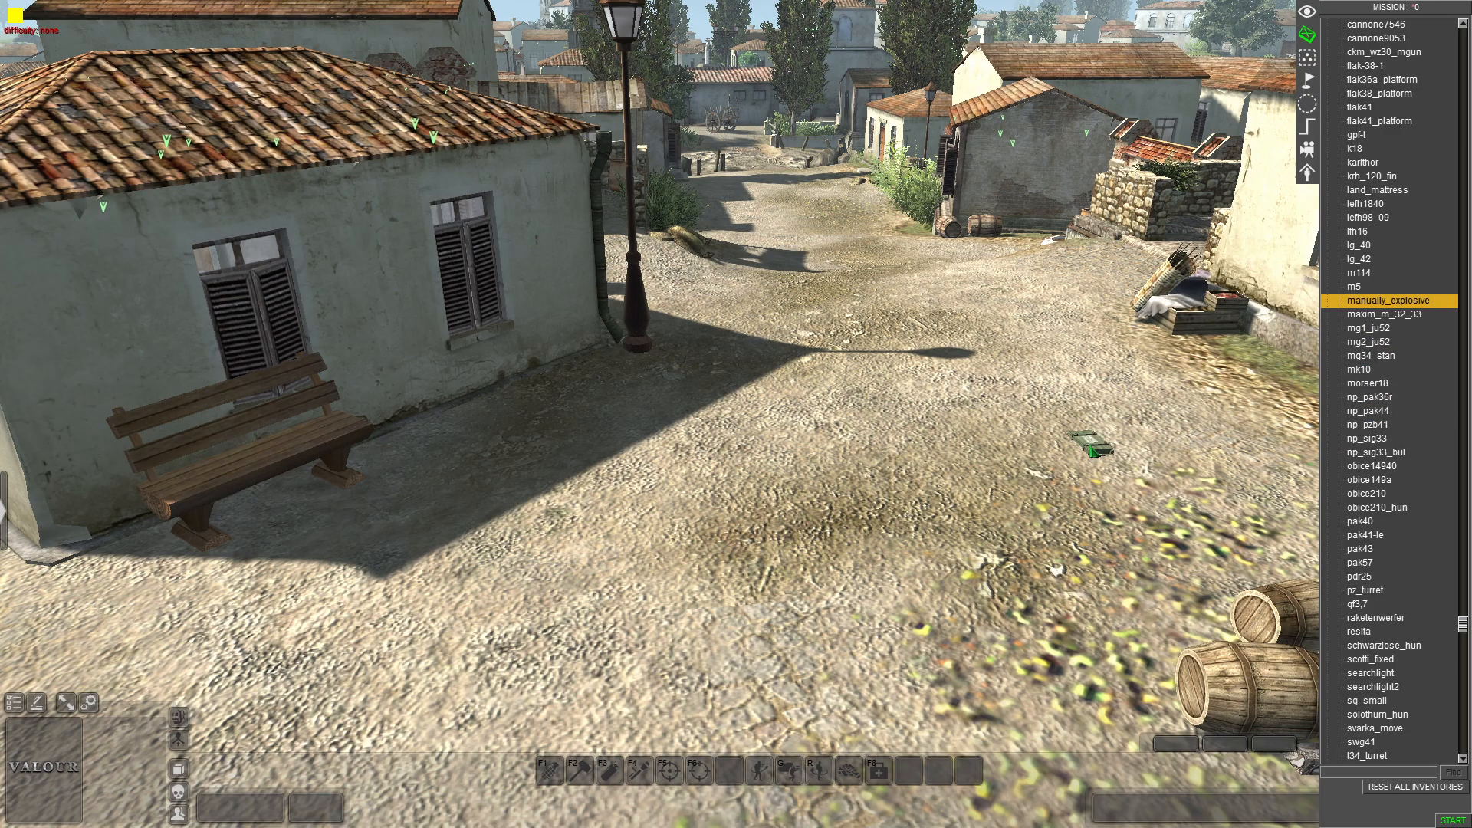
{"action": "key", "text": "Up"}
{"action": "key", "text": "Up"}
{"action": "key", "text": "Up"}
{"action": "key", "text": "Up"}
{"action": "key", "text": "Up"}
{"action": "key", "text": "Up"}
{"action": "key", "text": "Up"}
{"action": "key", "text": "Up"}
{"action": "key", "text": "Up"}
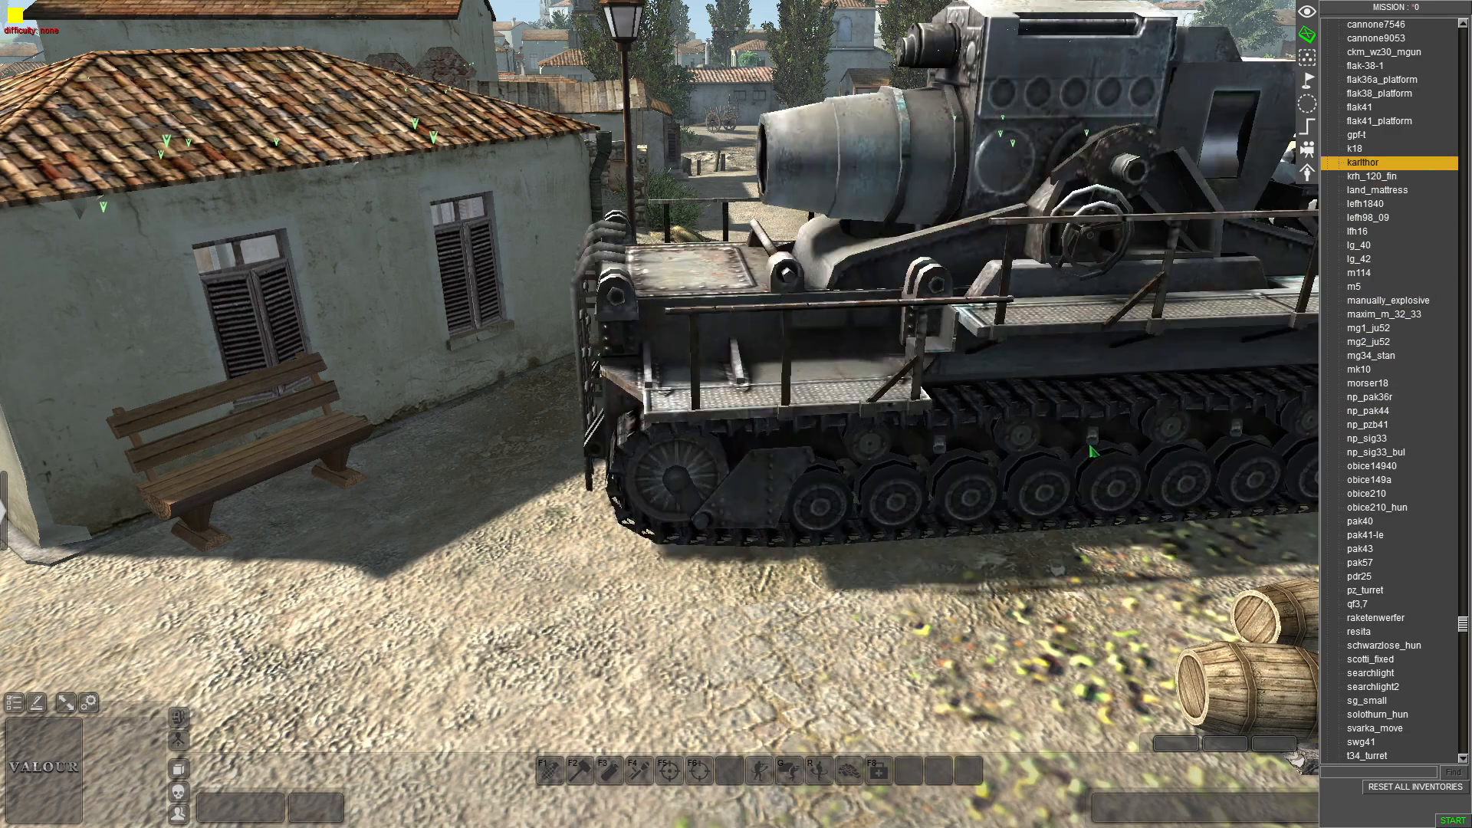
{"action": "key", "text": "Up"}
{"action": "key", "text": "Up"}
{"action": "key", "text": "Up"}
{"action": "key", "text": "Up"}
{"action": "key", "text": "Up"}
{"action": "key", "text": "Up"}
{"action": "key", "text": "Up"}
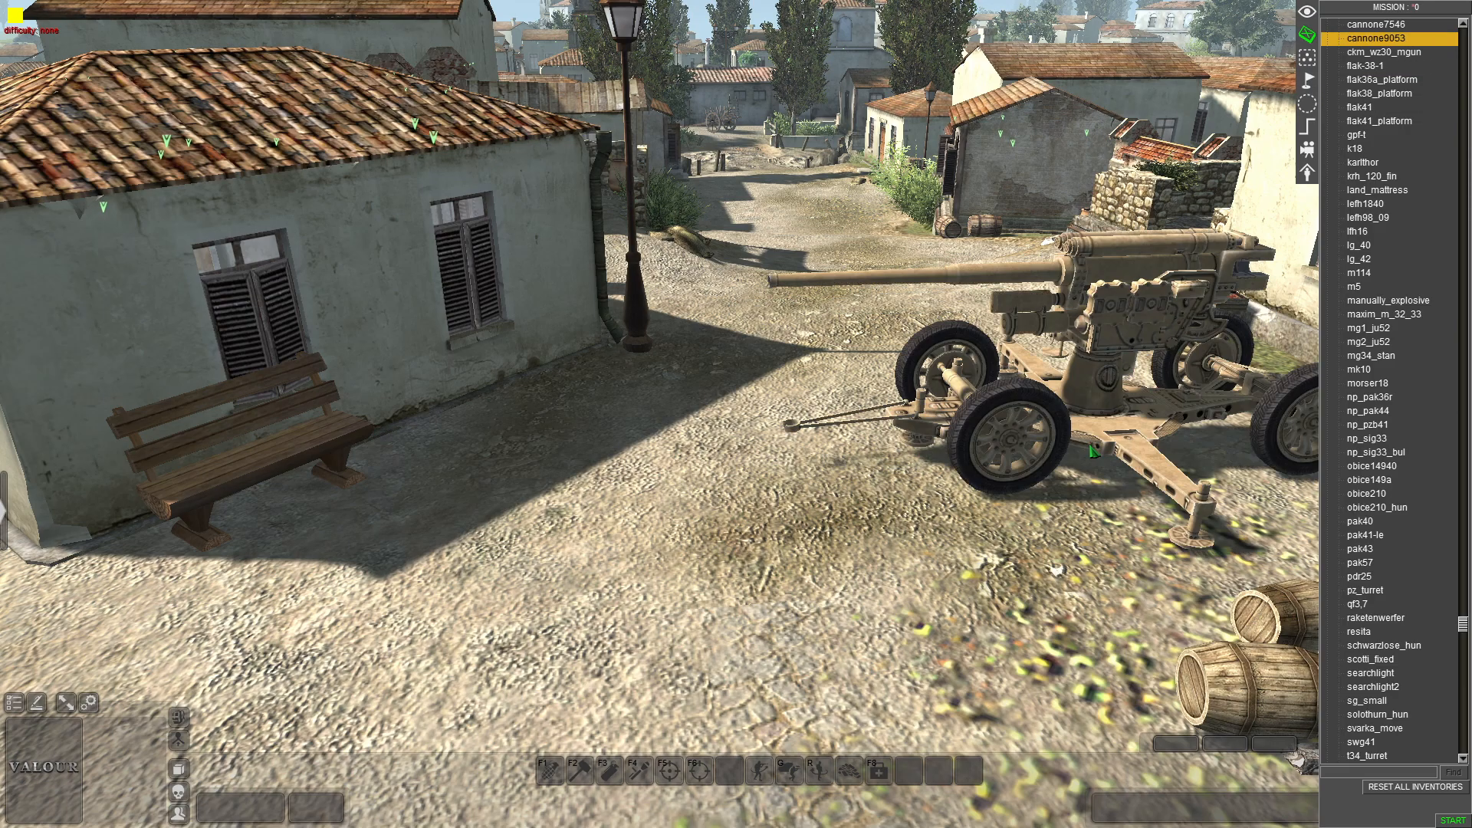
{"action": "key", "text": "Up"}
{"action": "key", "text": "Up"}
{"action": "key", "text": "Up"}
{"action": "key", "text": "Up"}
{"action": "key", "text": "Up"}
{"action": "key", "text": "Up"}
{"action": "key", "text": "Up"}
{"action": "key", "text": "Up"}
{"action": "key", "text": "Up"}
{"action": "key", "text": "Up"}
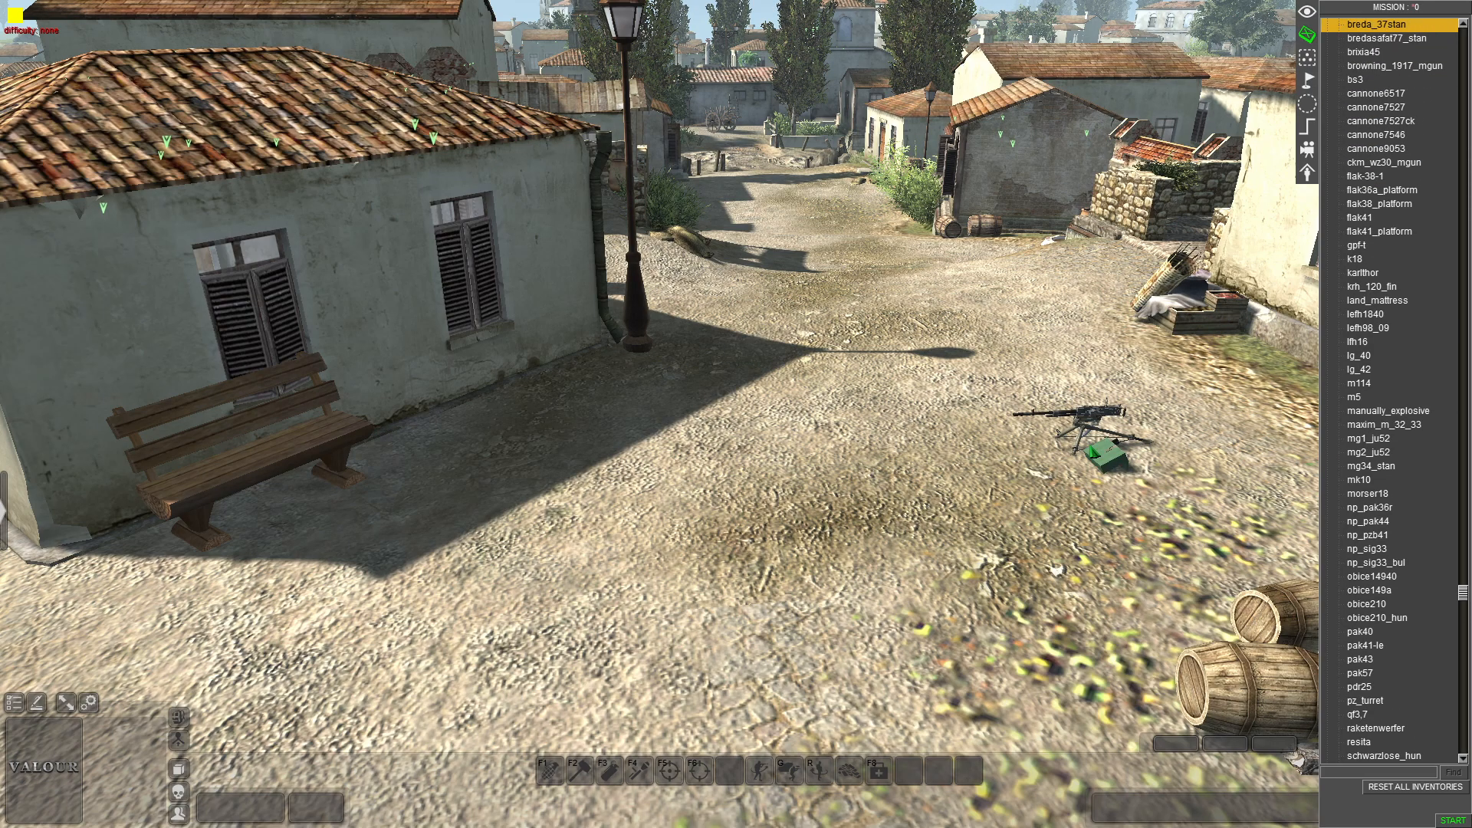
{"action": "key", "text": "Up"}
{"action": "key", "text": "Up"}
{"action": "key", "text": "Up"}
{"action": "key", "text": "Up"}
{"action": "key", "text": "Up"}
{"action": "key", "text": "Up"}
{"action": "key", "text": "Up"}
{"action": "key", "text": "Up"}
{"action": "key", "text": "Up"}
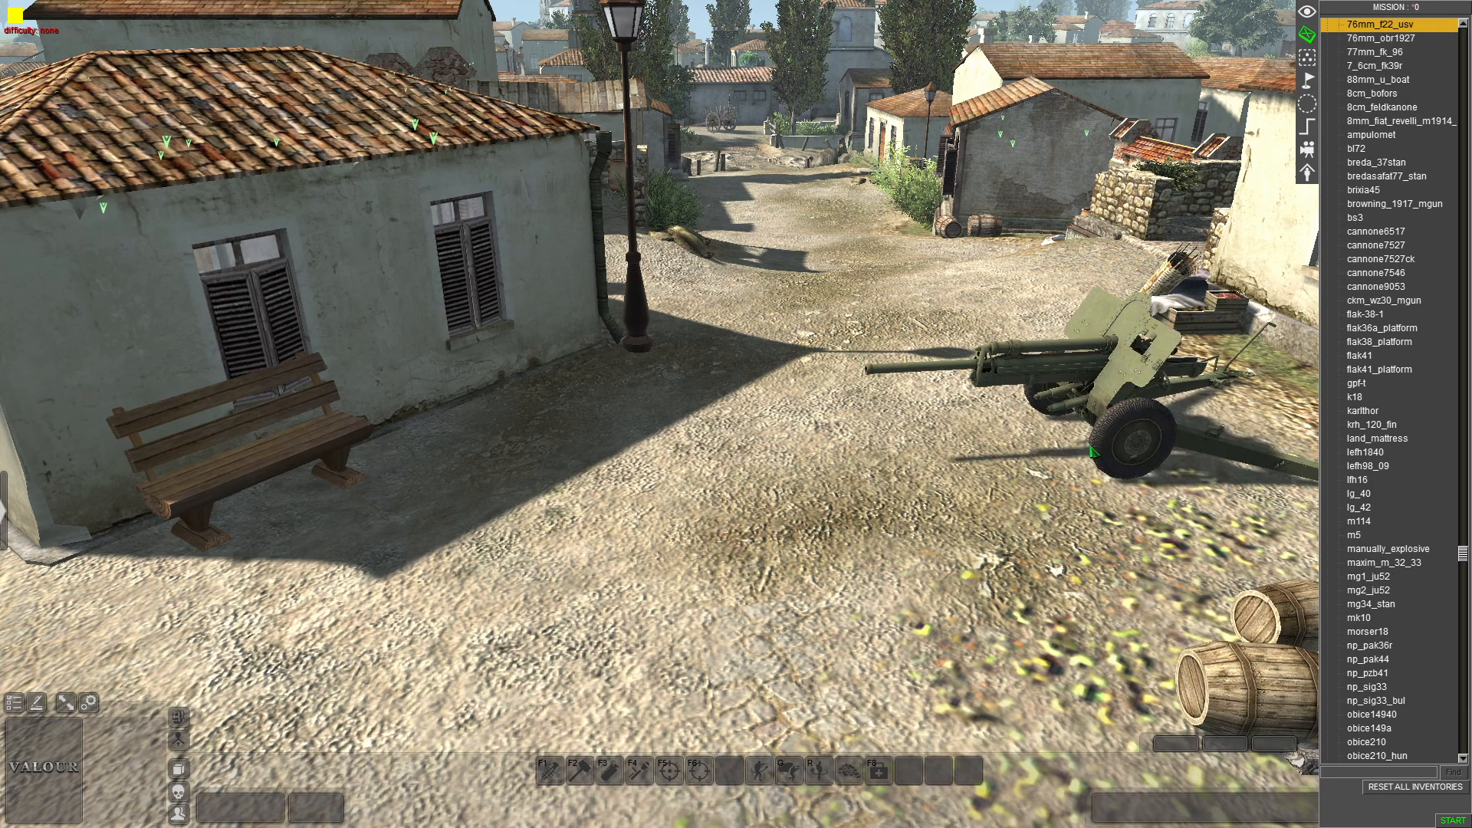
{"action": "key", "text": "Up"}
{"action": "key", "text": "Up"}
Examine the pak47 gun from the grouped cannon entities, then collapse its group
{"action": "scroll", "coordinate": [1426, 368], "scroll_direction": "up", "scroll_amount": 6}
{"action": "scroll", "coordinate": [1417, 361], "scroll_direction": "up", "scroll_amount": 13}
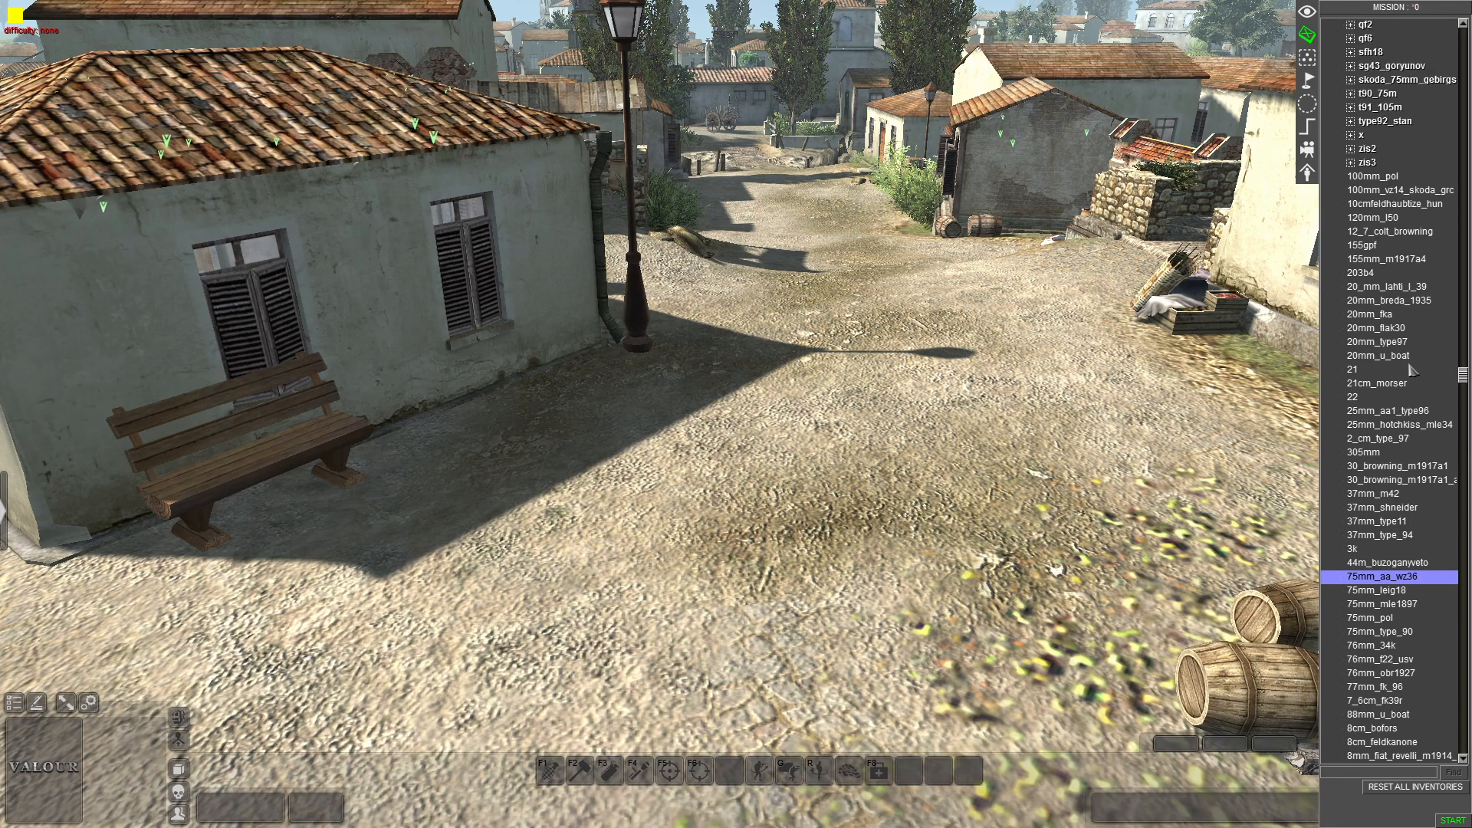
{"action": "scroll", "coordinate": [1397, 341], "scroll_direction": "up", "scroll_amount": 2}
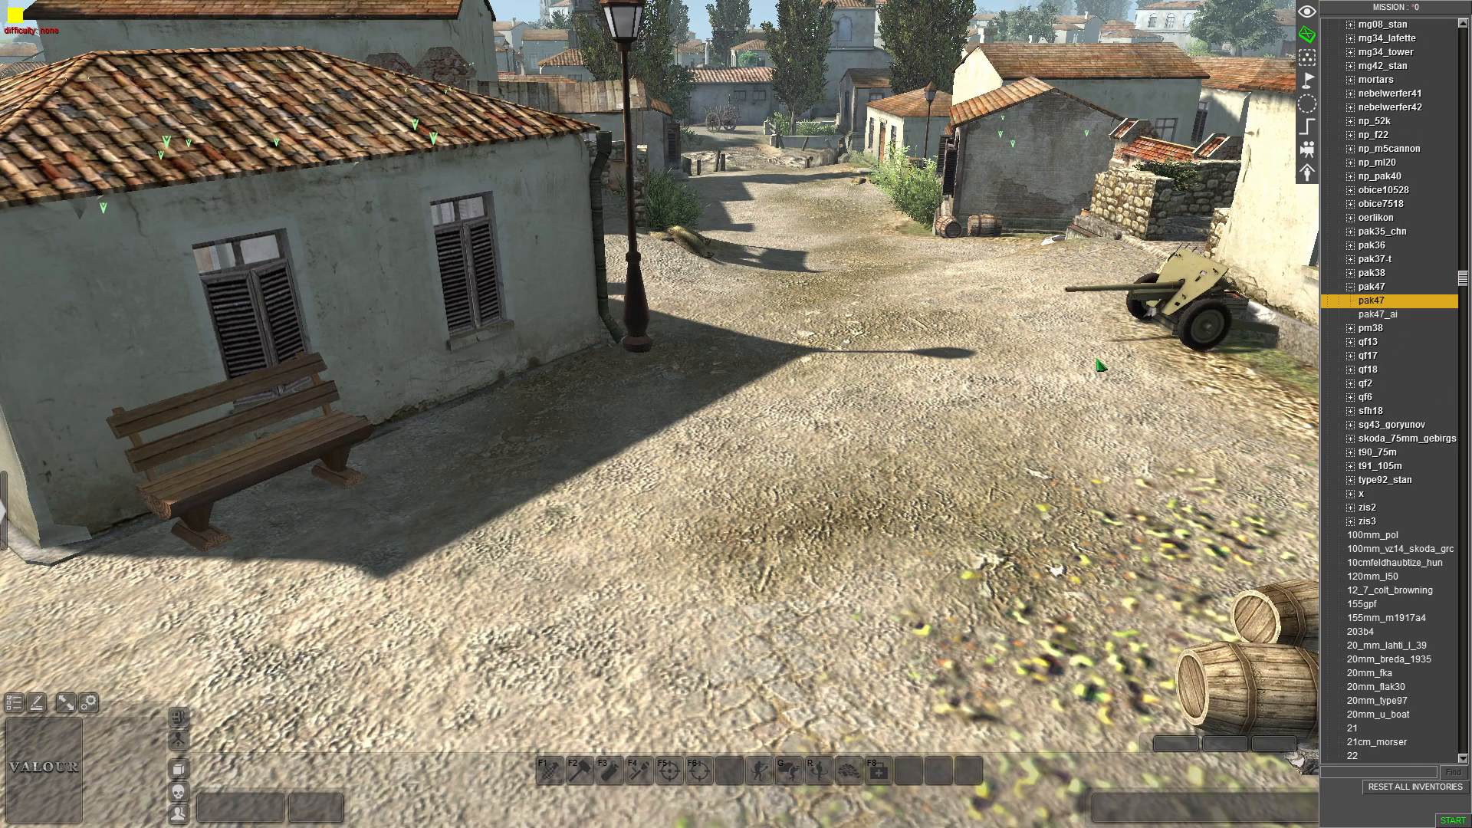
{"action": "left_click", "coordinate": [1347, 287]}
{"action": "scroll", "coordinate": [1378, 253], "scroll_direction": "up", "scroll_amount": 2}
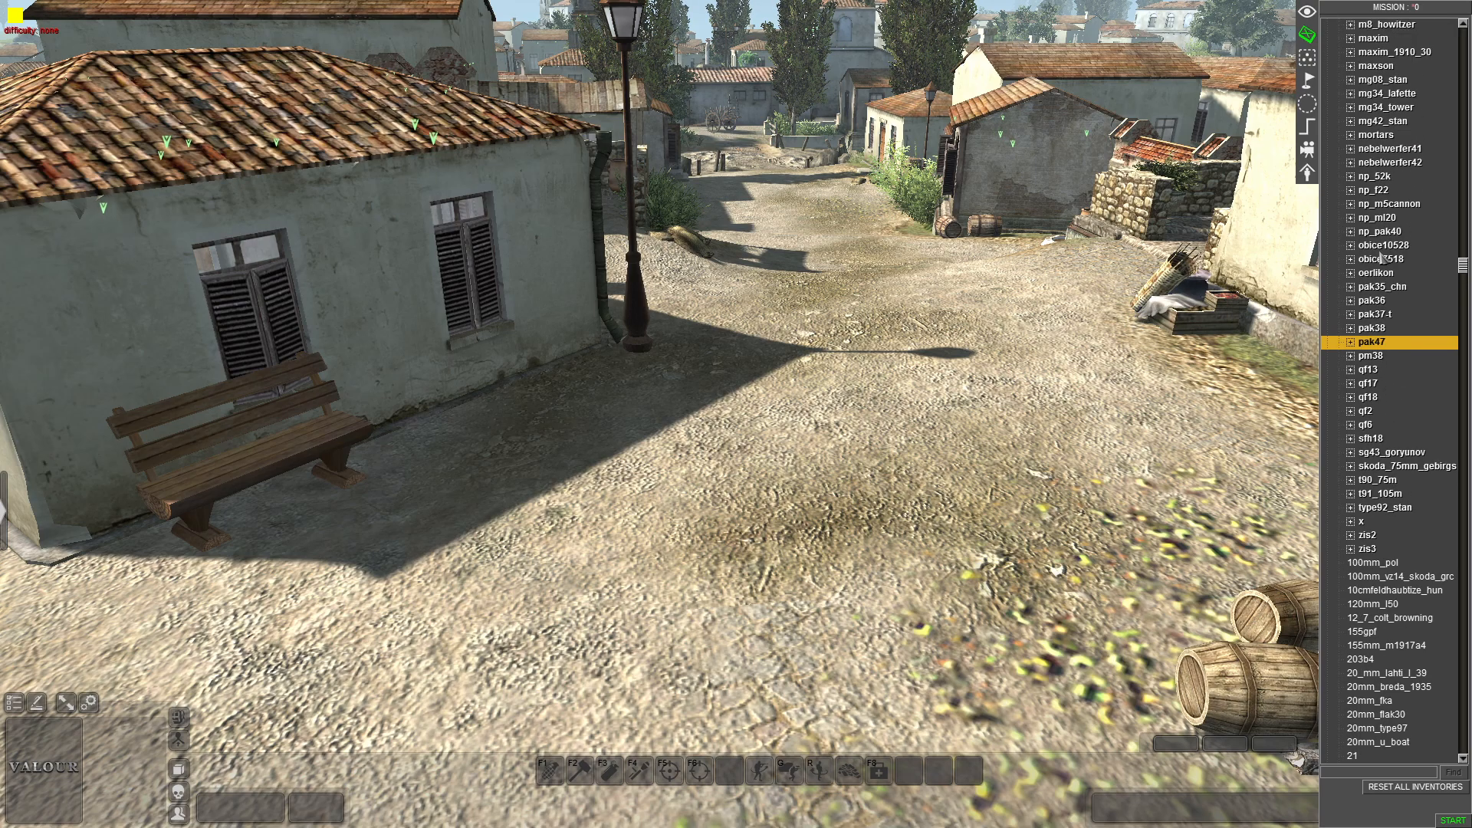
Place an np_pak40 gun from the np_pak40 group on the street beside the lamp post and adjust its position
{"action": "double_click", "coordinate": [1390, 258]}
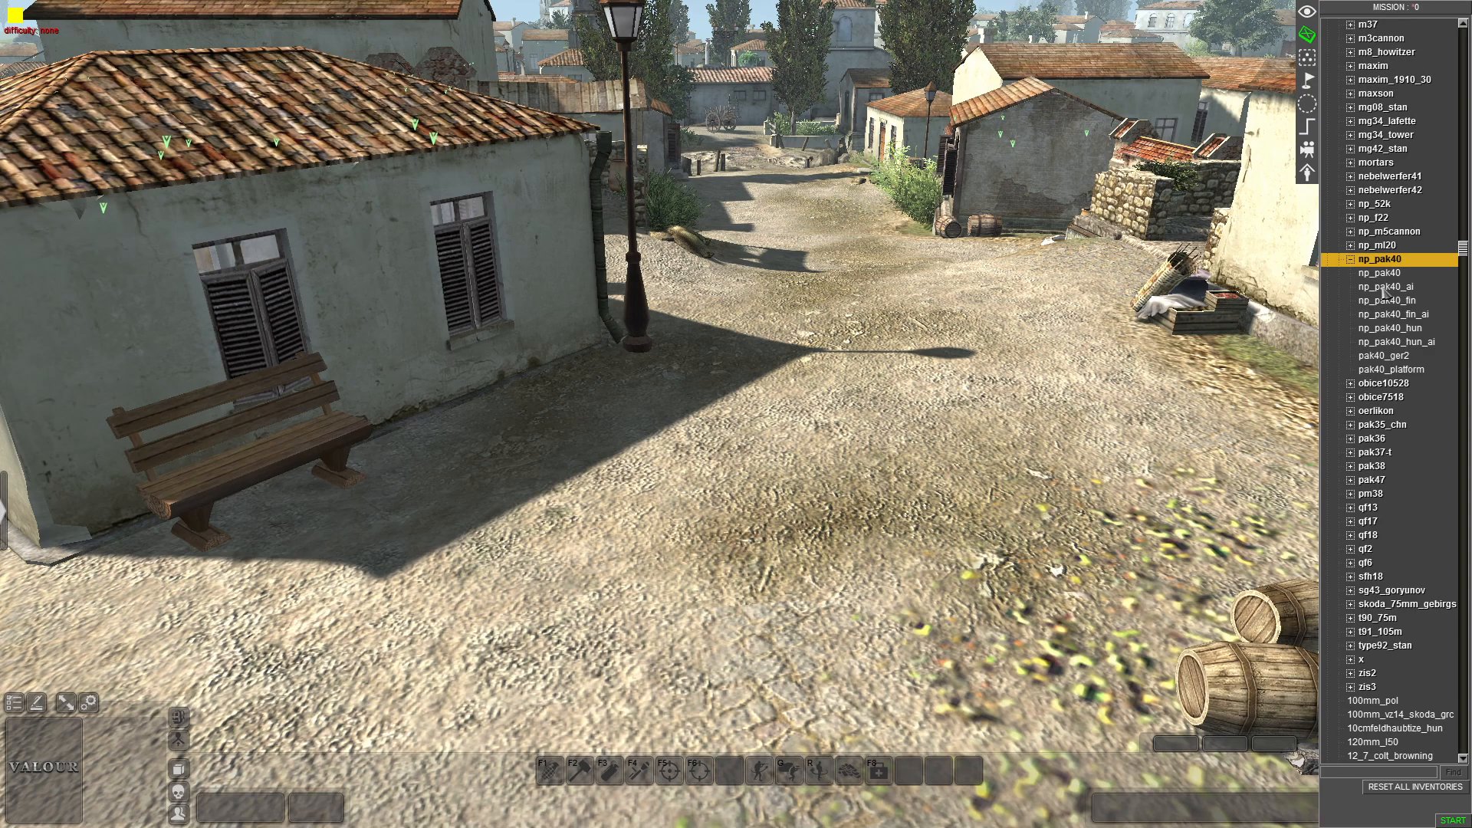
{"action": "left_click", "coordinate": [1380, 272]}
{"action": "left_click_drag", "start_coordinate": [851, 487], "coordinate": [737, 552]}
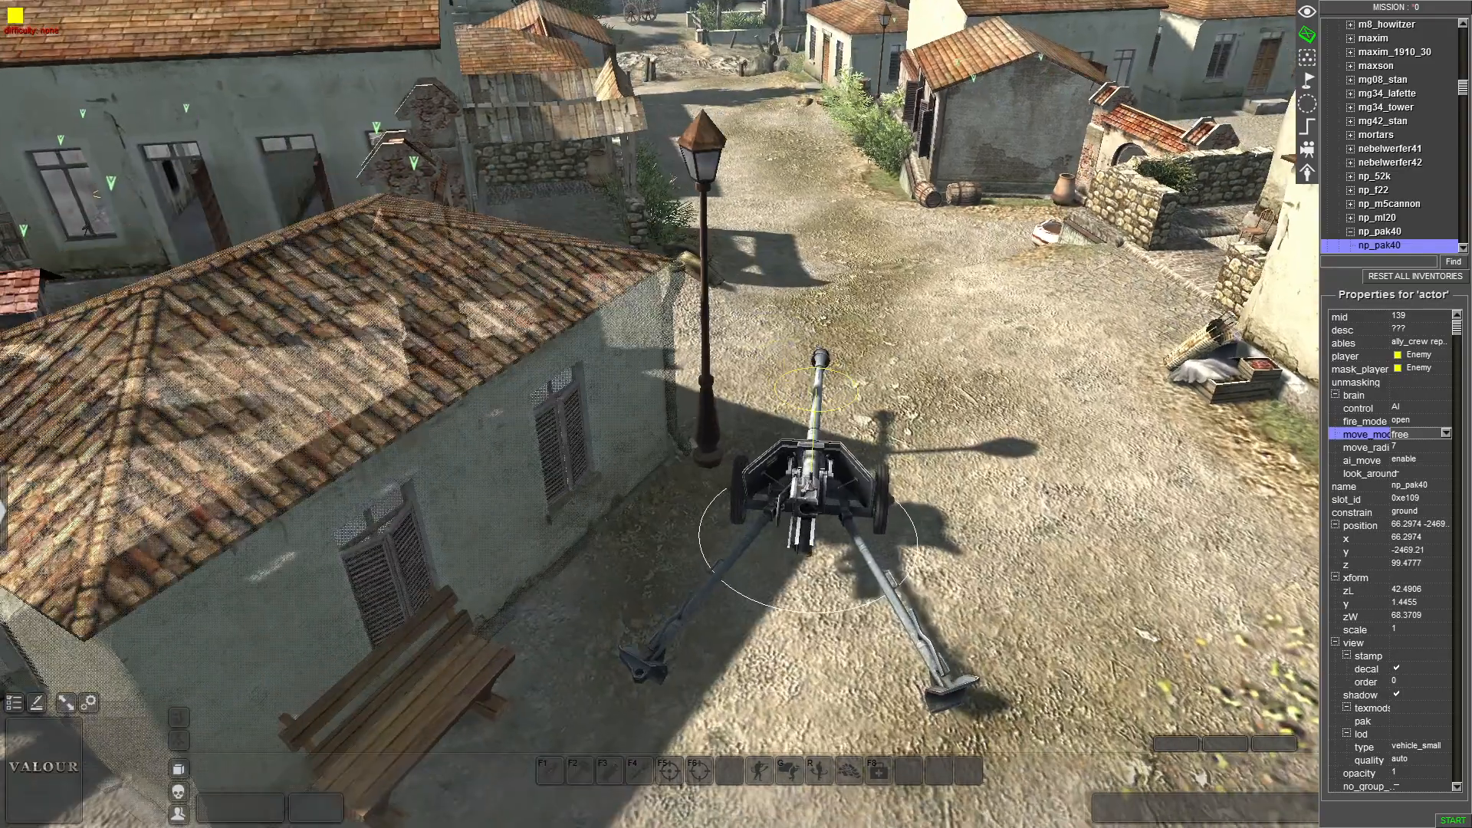
{"action": "left_click_drag", "start_coordinate": [888, 537], "coordinate": [881, 507]}
{"action": "middle_click_drag", "start_coordinate": [880, 506], "coordinate": [888, 543]}
Set the placed np_pak40's move mode to hold and deselect the gun
{"action": "scroll", "coordinate": [888, 543], "scroll_direction": "up", "scroll_amount": 1}
{"action": "left_click", "coordinate": [1445, 434]}
{"action": "left_click", "coordinate": [1404, 447]}
{"action": "scroll", "coordinate": [1025, 452], "scroll_direction": "down", "scroll_amount": 3}
{"action": "left_click", "coordinate": [1024, 452]}
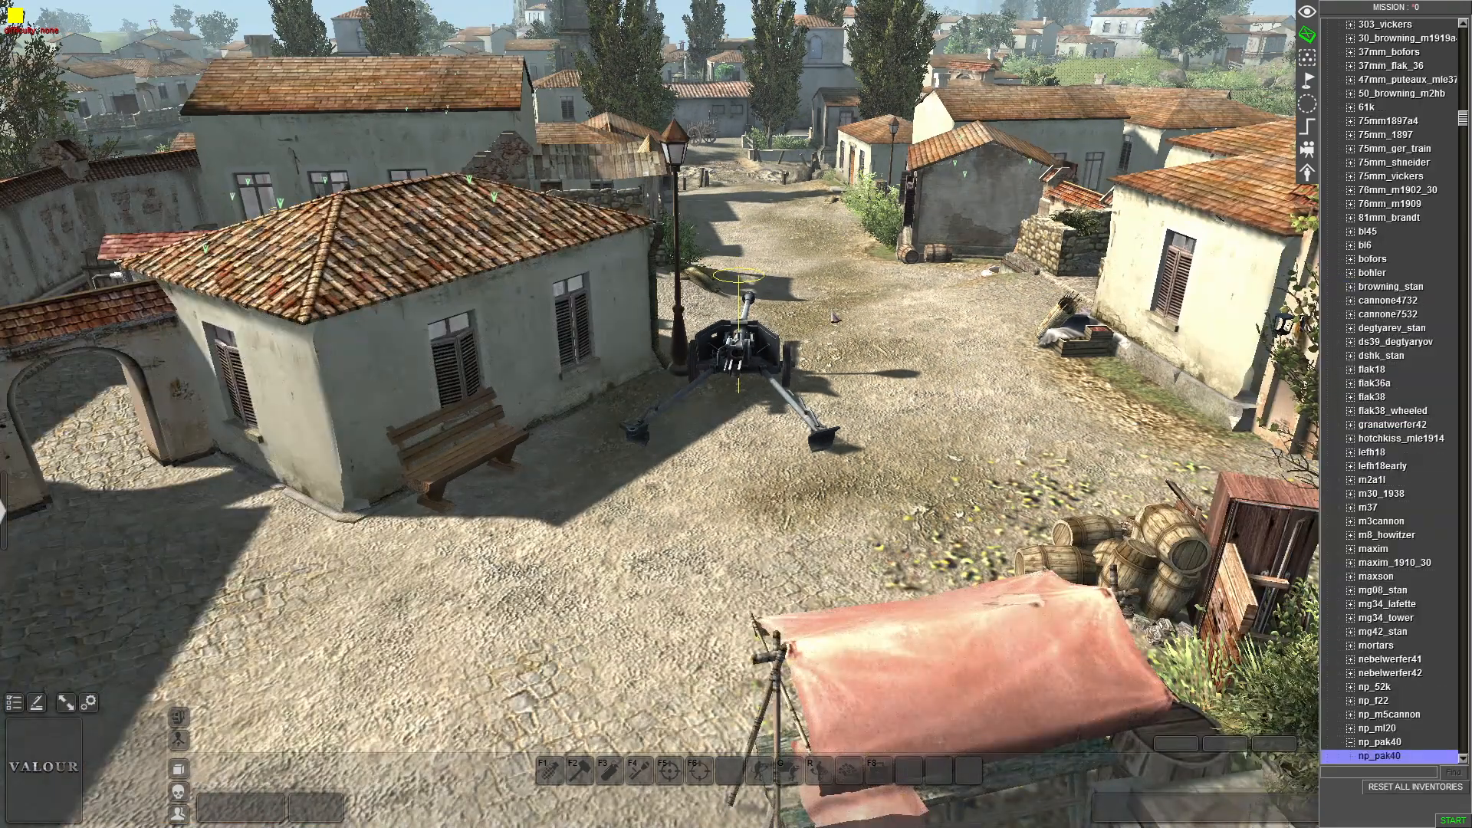
Paste the 18 copied soldiers on the street ahead of the np_pak40 and order a small squad to crew the gun
{"action": "key", "text": "ctrl+v"}
{"action": "left_click_drag", "start_coordinate": [819, 292], "coordinate": [842, 293]}
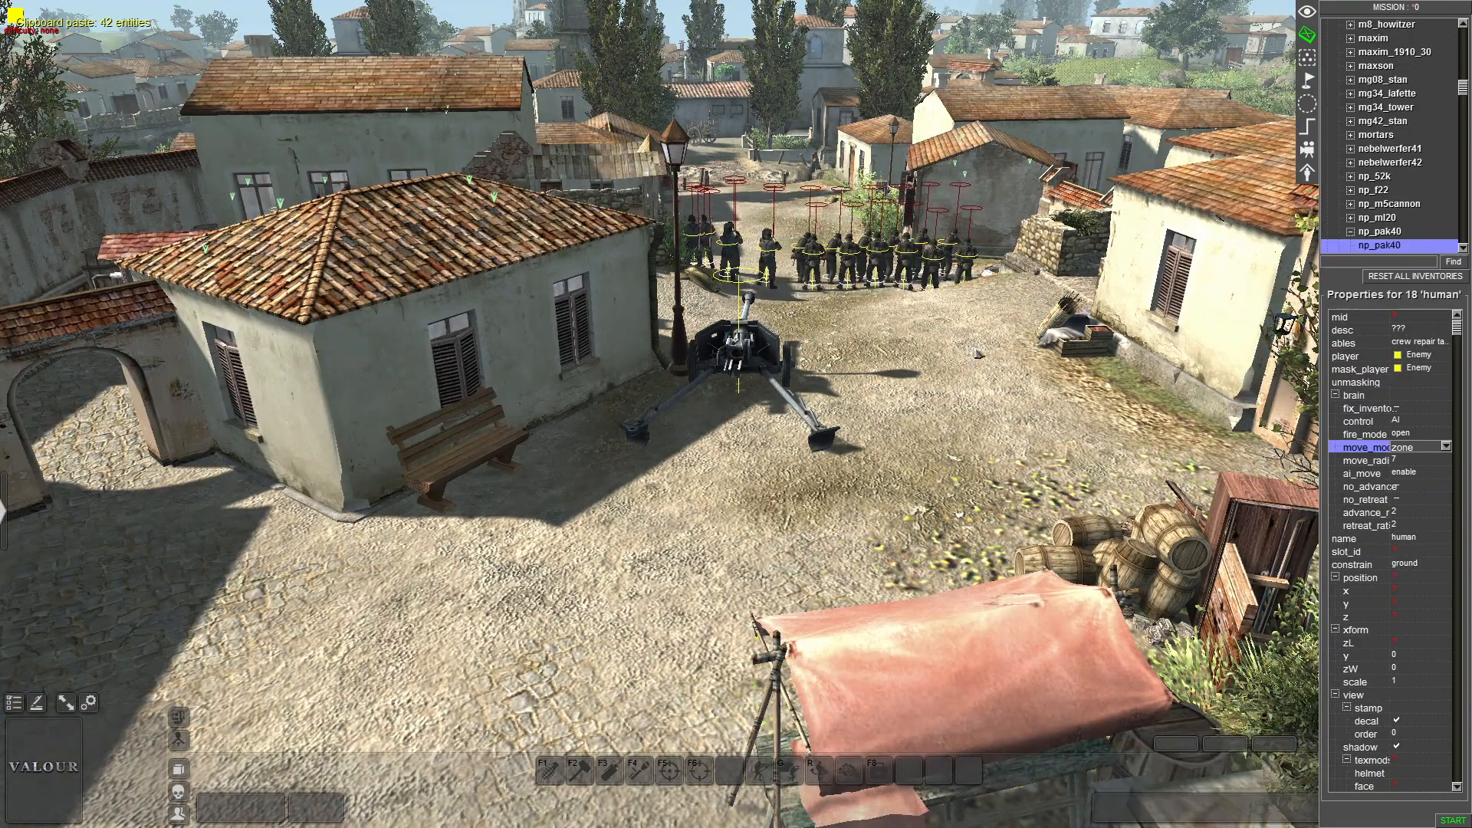
{"action": "key", "text": "F3"}
{"action": "left_click", "coordinate": [952, 247]}
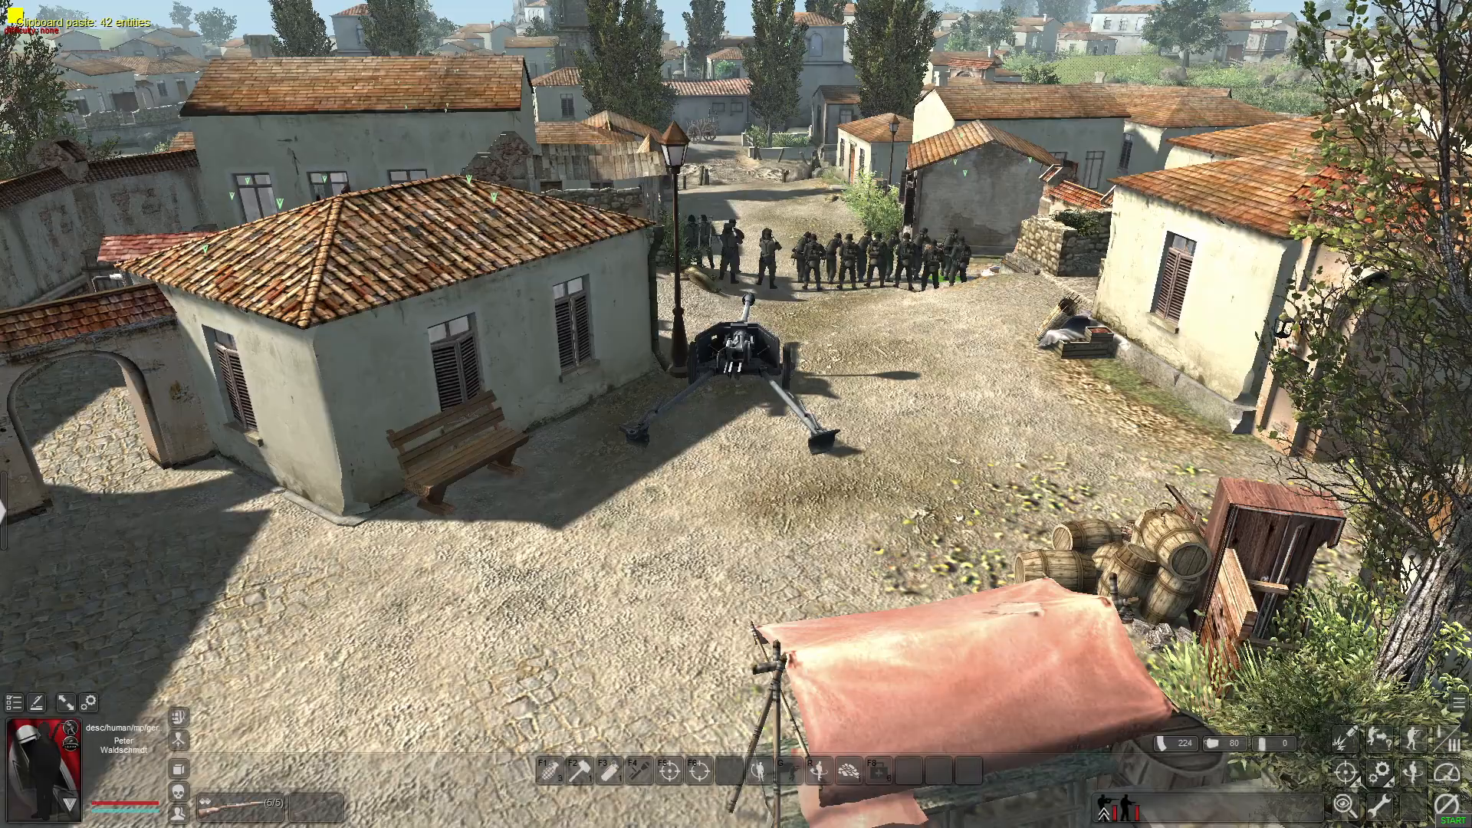
{"action": "right_click", "coordinate": [758, 354]}
{"action": "middle_click_drag", "start_coordinate": [758, 355], "coordinate": [813, 448]}
Set the texmod of the placed np_pak40 gun to 1
{"action": "key", "text": "F3"}
{"action": "left_click", "coordinate": [809, 453]}
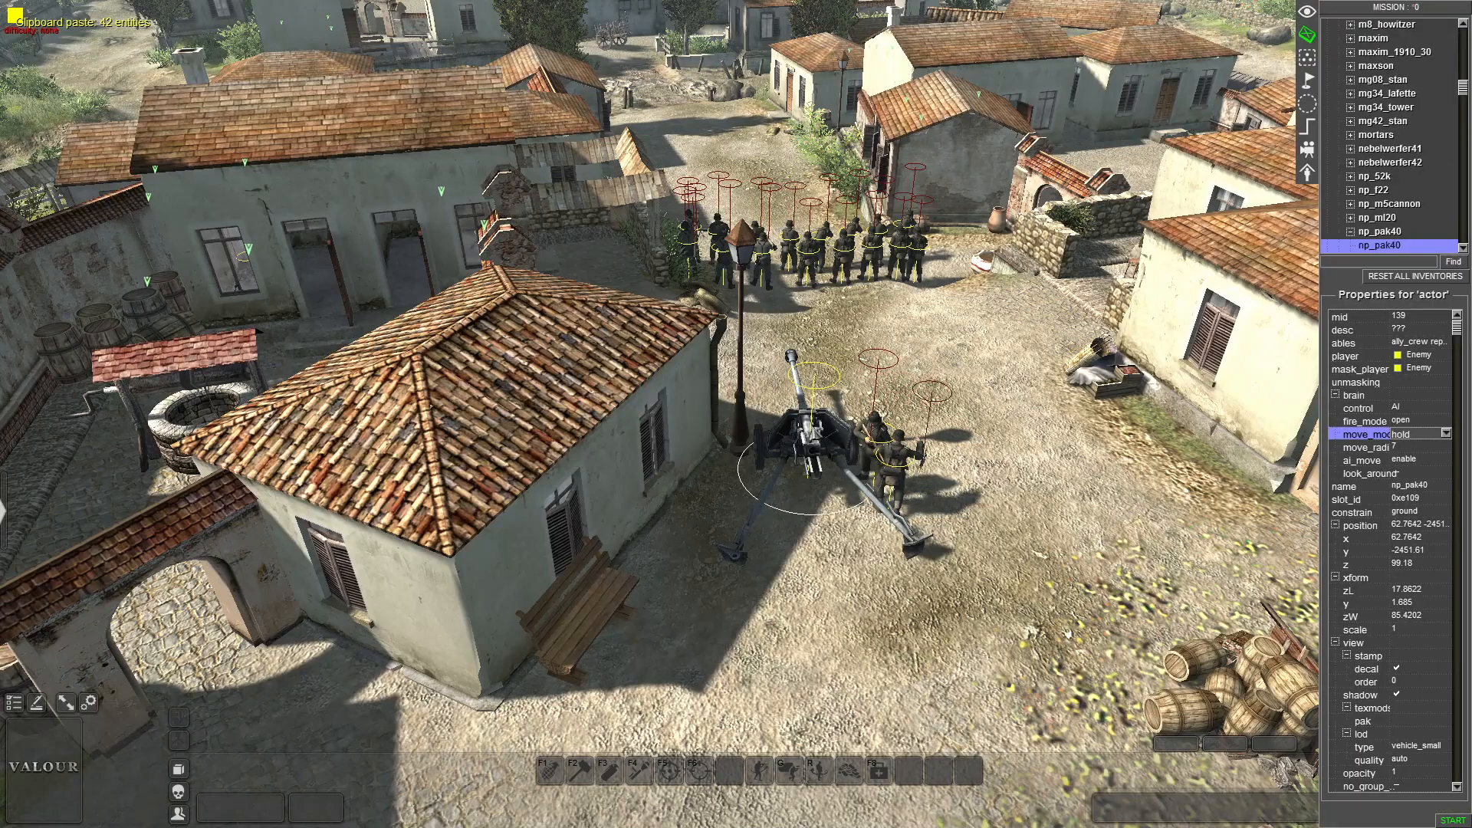
{"action": "left_click", "coordinate": [1410, 708]}
{"action": "left_click", "coordinate": [1410, 732]}
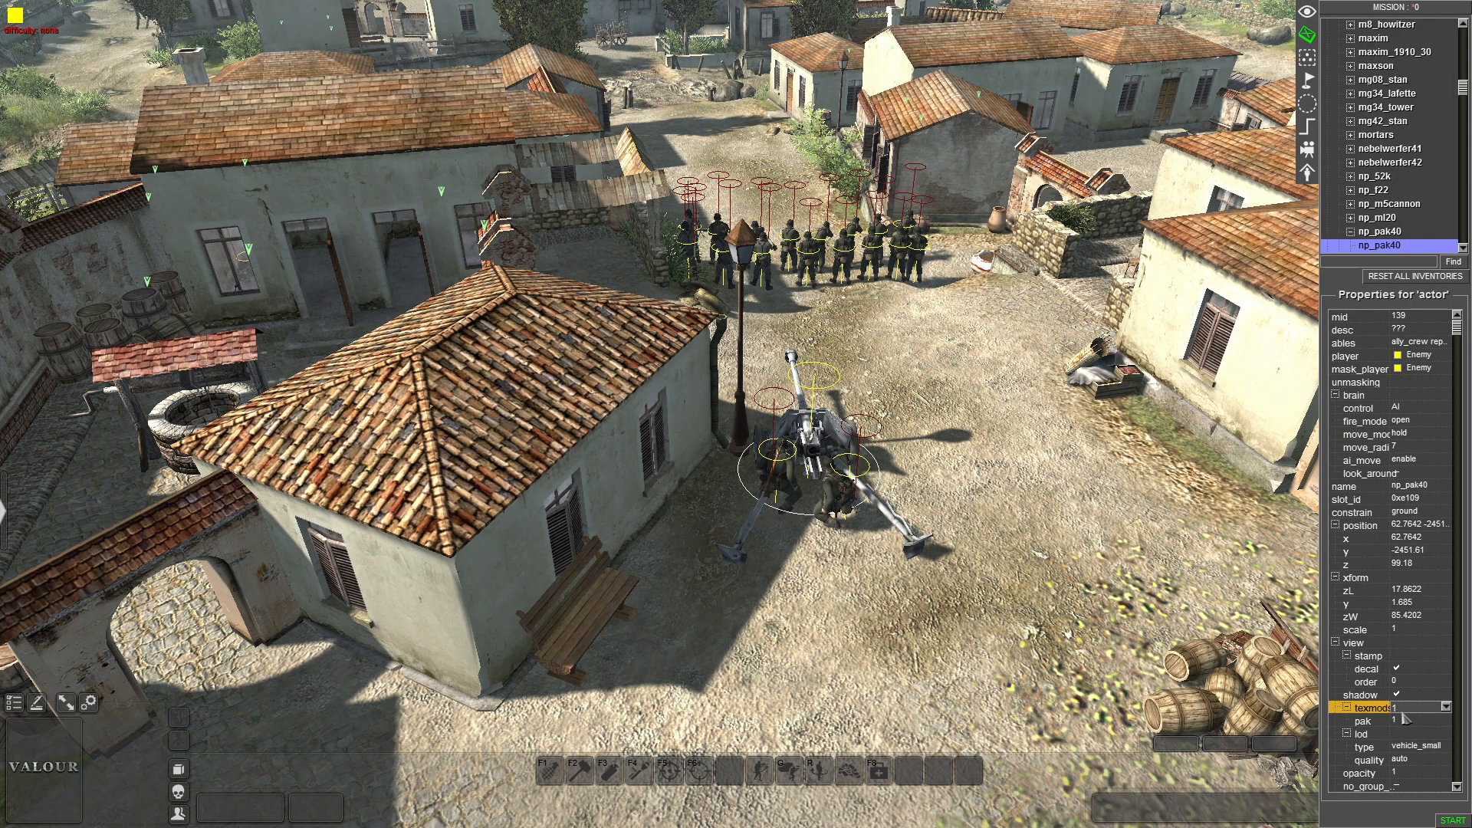
{"action": "key", "text": "Down"}
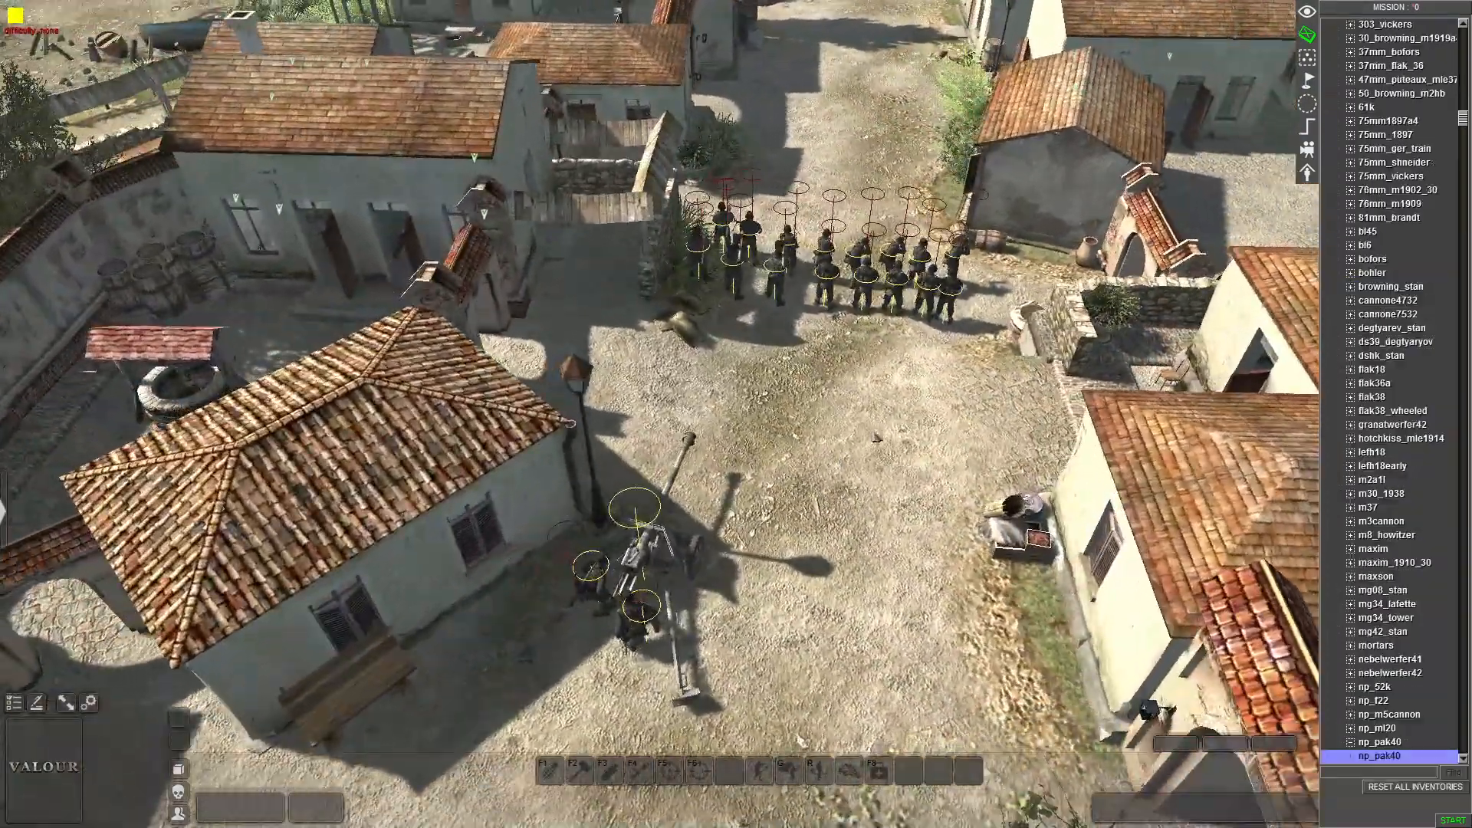
Leave the mission editor and send the pasted soldiers from the street ahead of the np_pak40 into the surrounding houses
{"action": "key", "text": "F1"}
{"action": "left_click", "coordinate": [945, 303]}
{"action": "scroll", "coordinate": [759, 433], "scroll_direction": "down", "scroll_amount": 3}
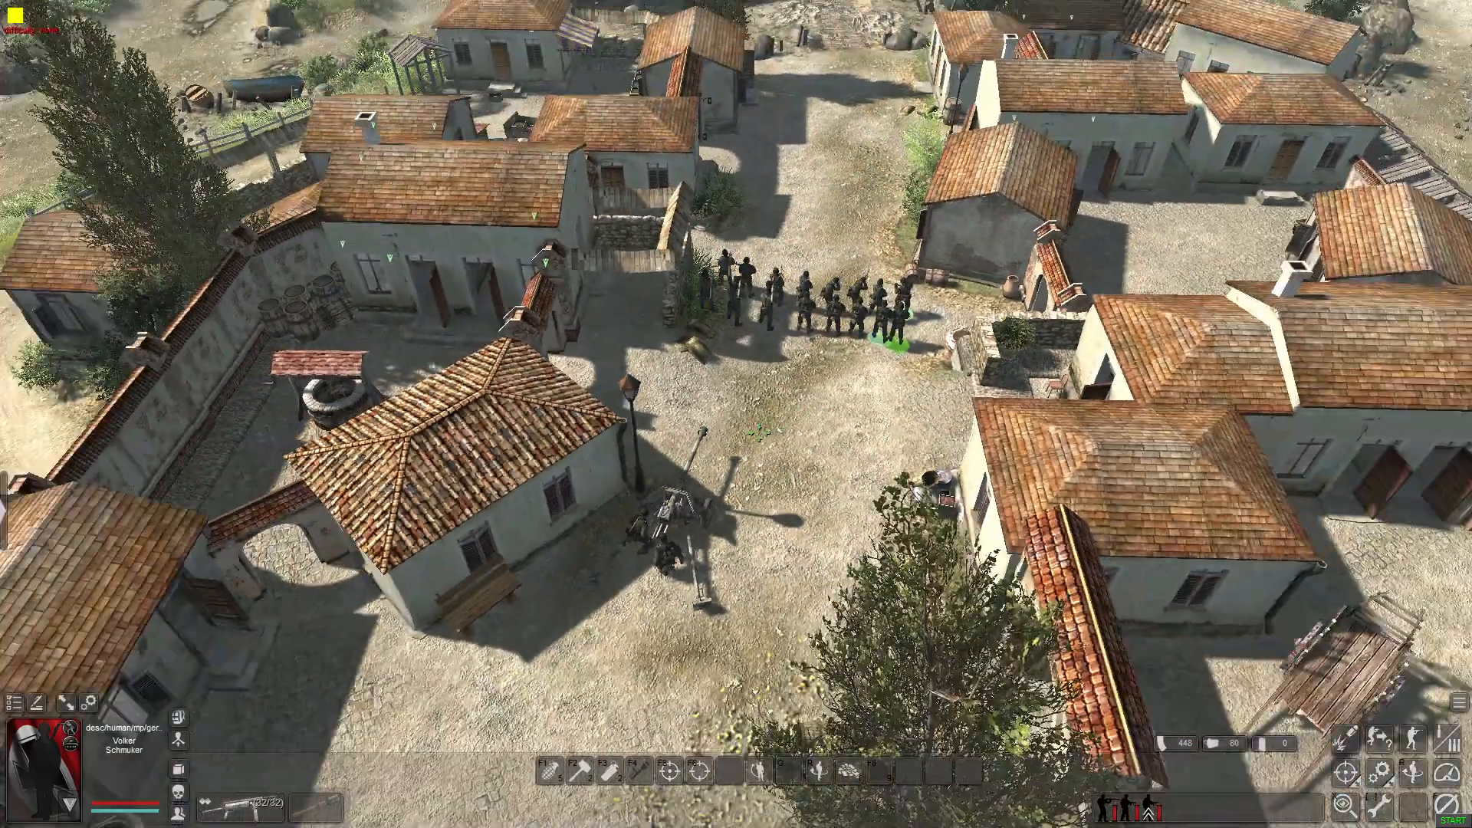
{"action": "middle_click_drag", "start_coordinate": [759, 433], "coordinate": [593, 335]}
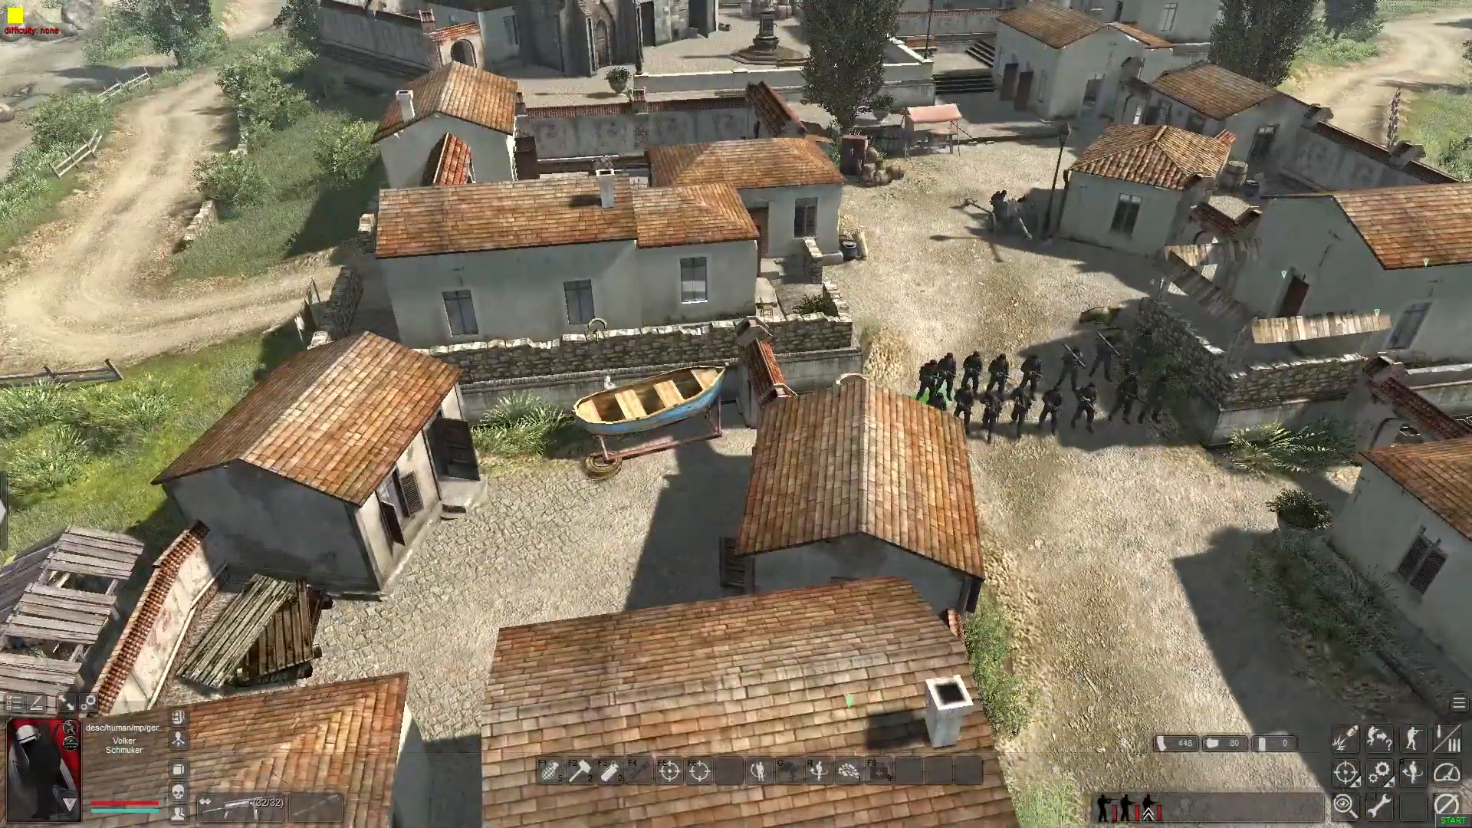
{"action": "middle_click_drag", "start_coordinate": [583, 253], "coordinate": [460, 257]}
{"action": "scroll", "coordinate": [460, 257], "scroll_direction": "up", "scroll_amount": 3}
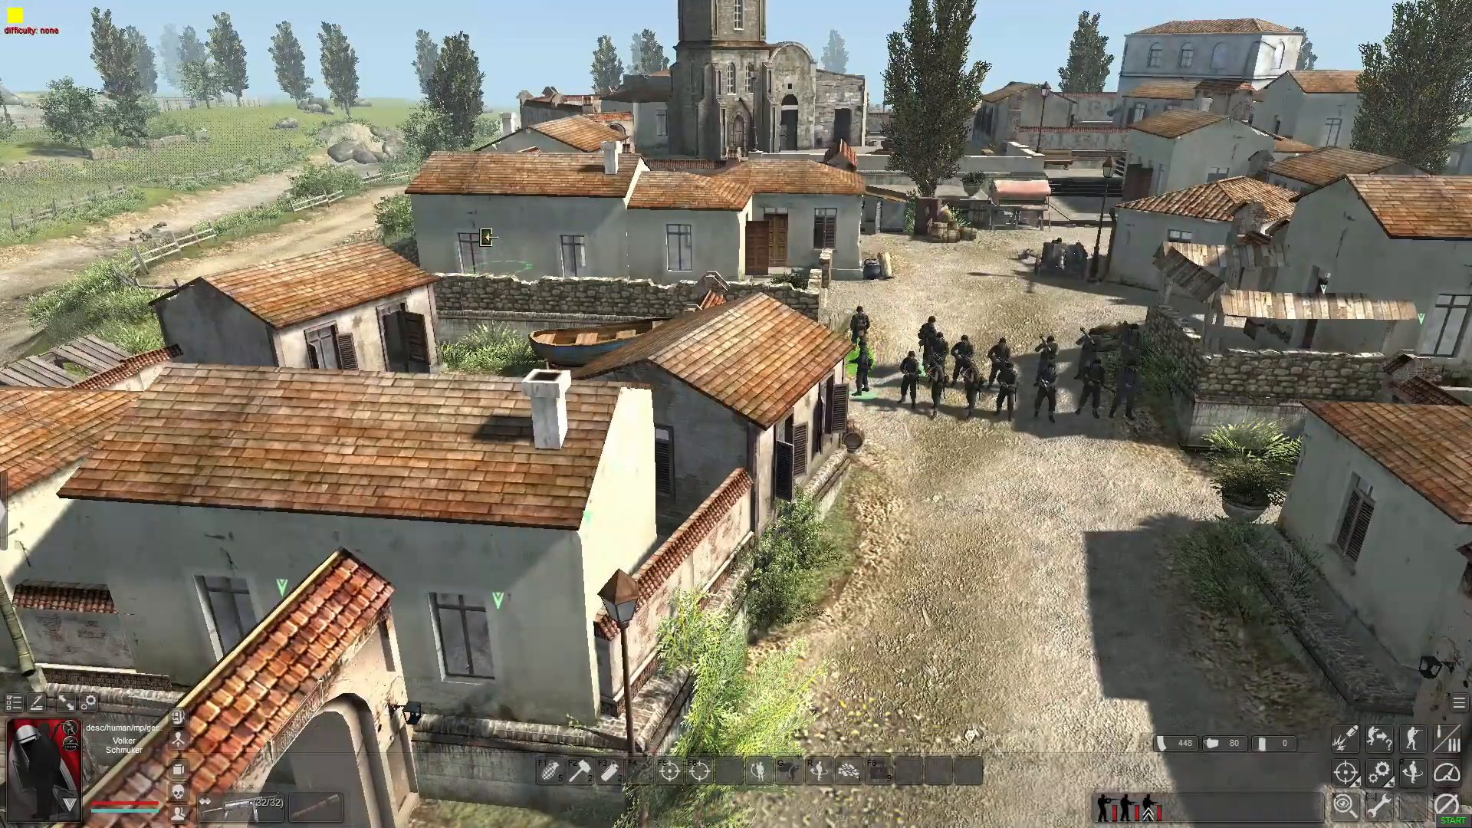
{"action": "scroll", "coordinate": [486, 236], "scroll_direction": "down", "scroll_amount": 5}
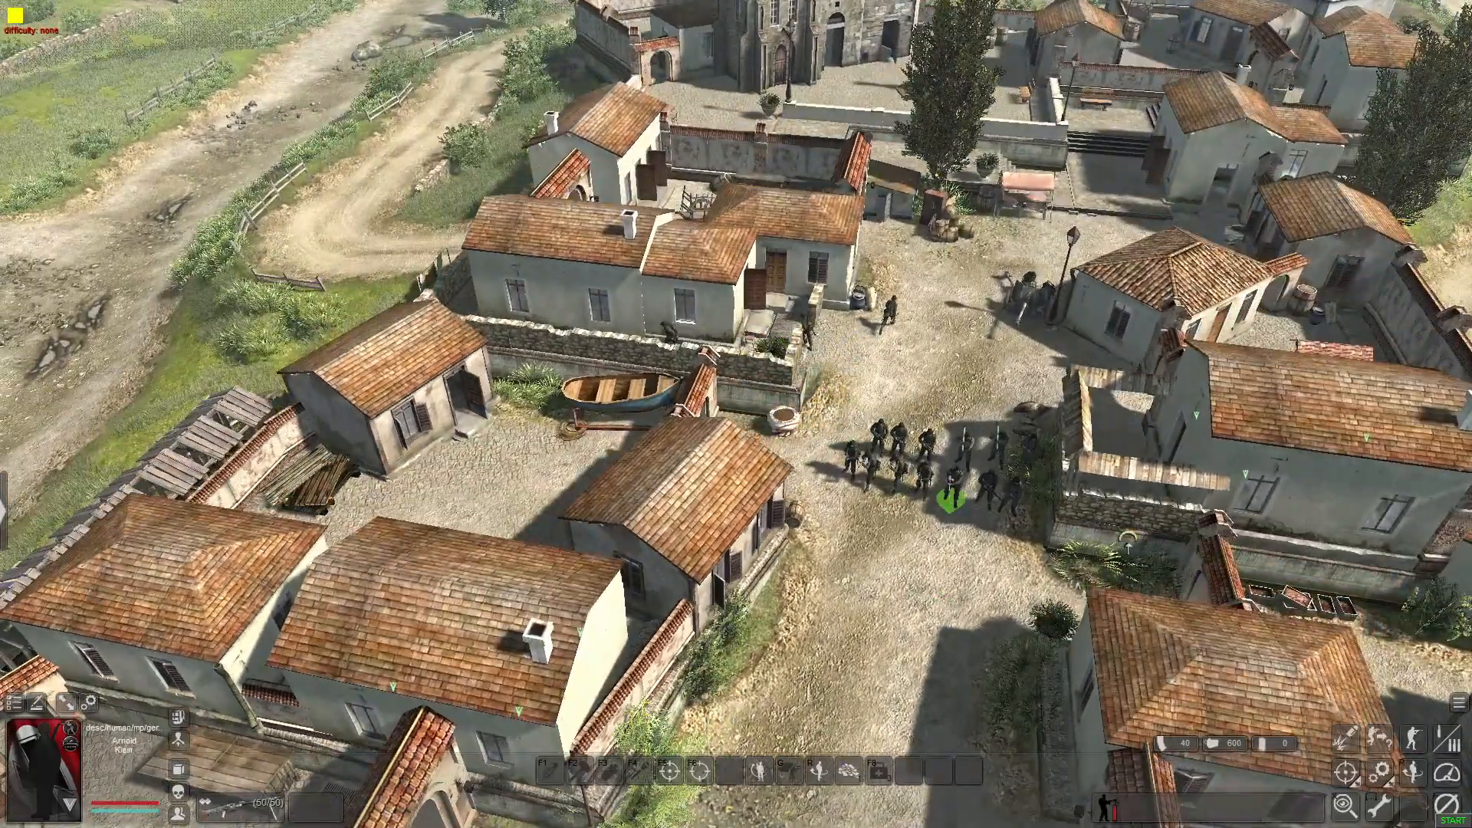
{"action": "scroll", "coordinate": [737, 414], "scroll_direction": "down", "scroll_amount": 3}
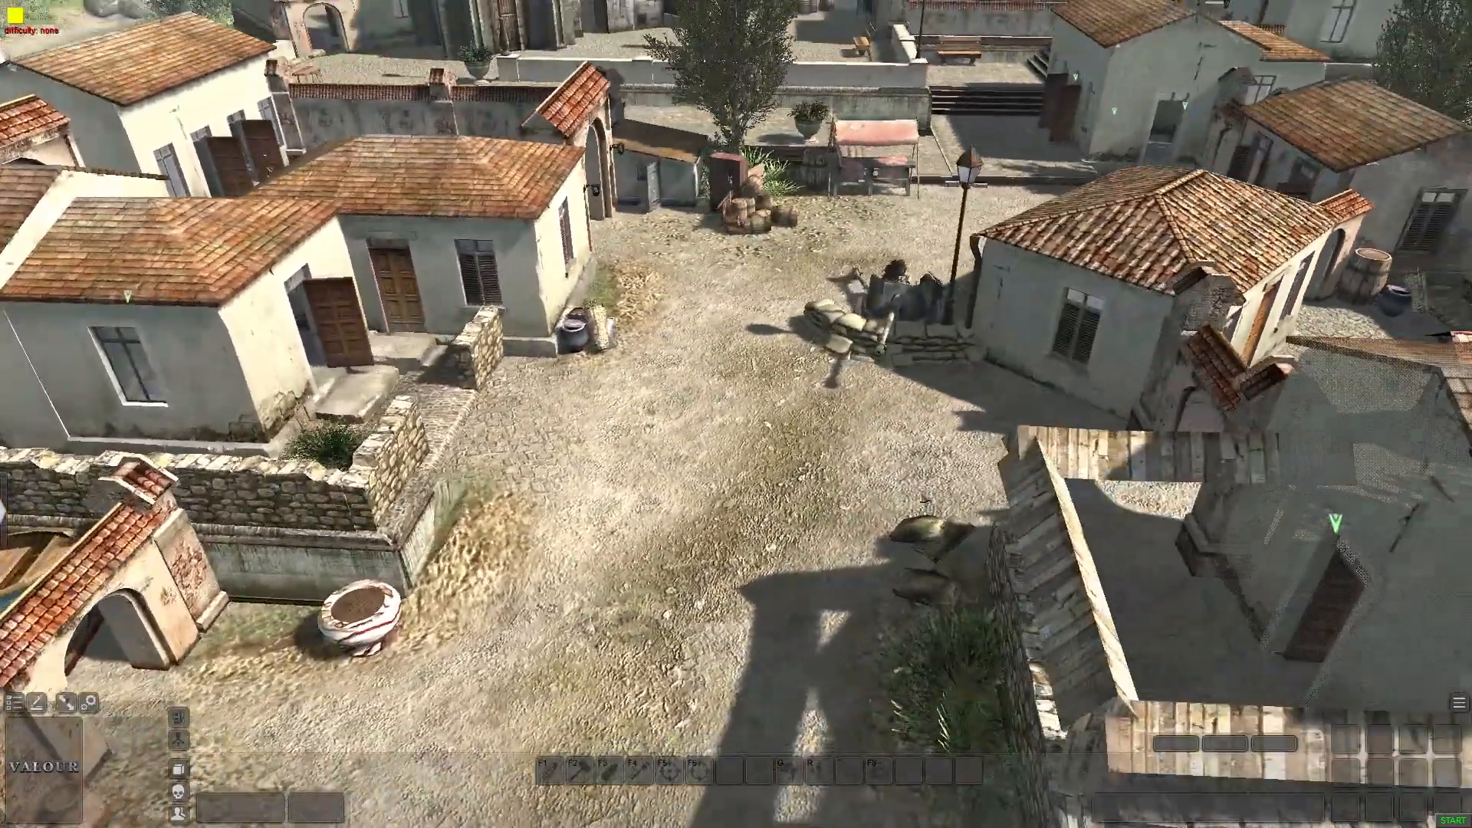
Inspect the sandbagged gun and the surrounding houses, and review the placed units on the map
{"action": "scroll", "coordinate": [1366, 135], "scroll_direction": "up", "scroll_amount": 7}
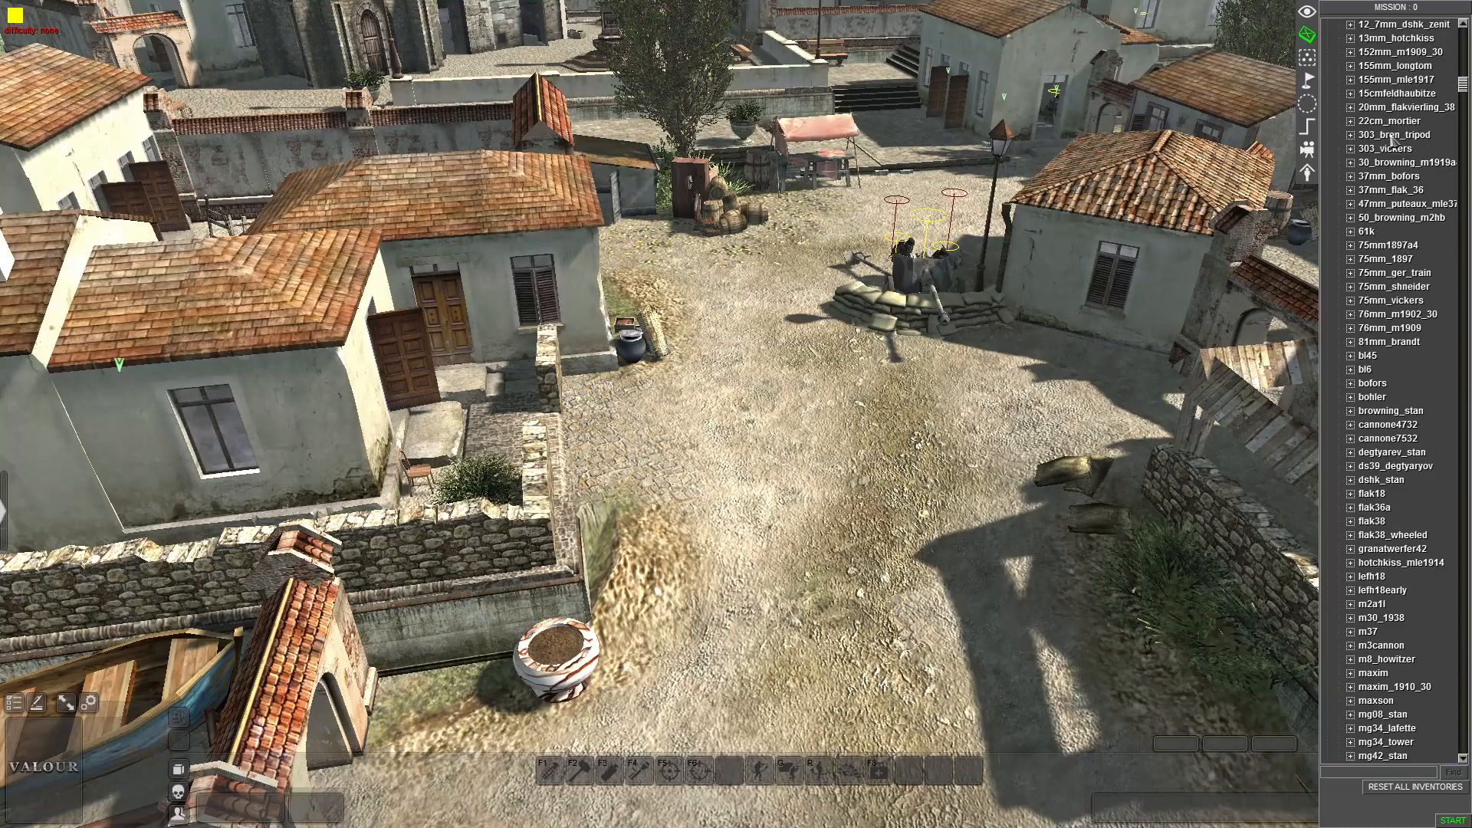
{"action": "left_click", "coordinate": [1340, 108]}
{"action": "key", "text": "Escape"}
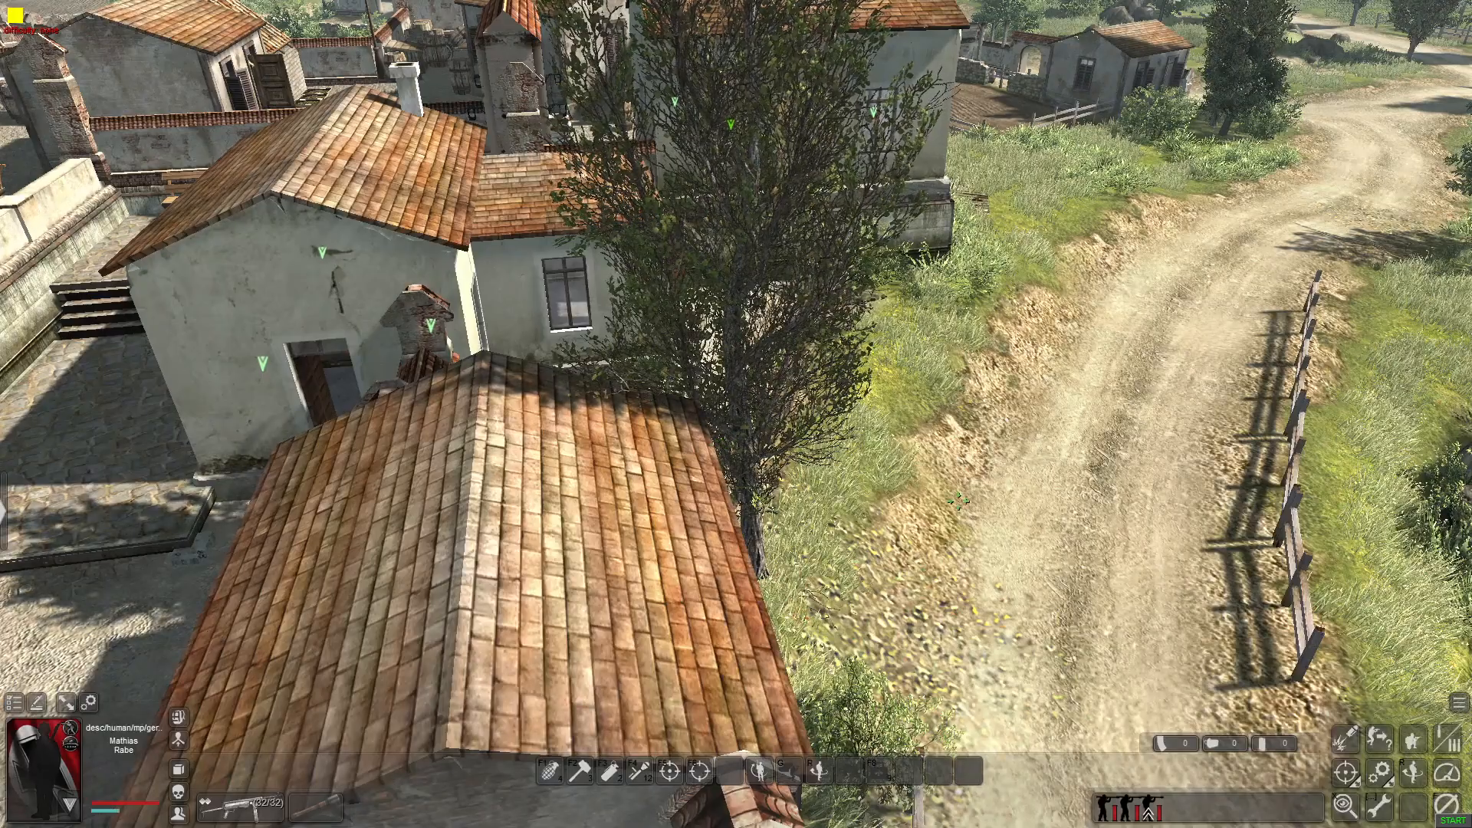
{"action": "key", "text": "m"}
{"action": "scroll", "coordinate": [956, 499], "scroll_direction": "down", "scroll_amount": 10}
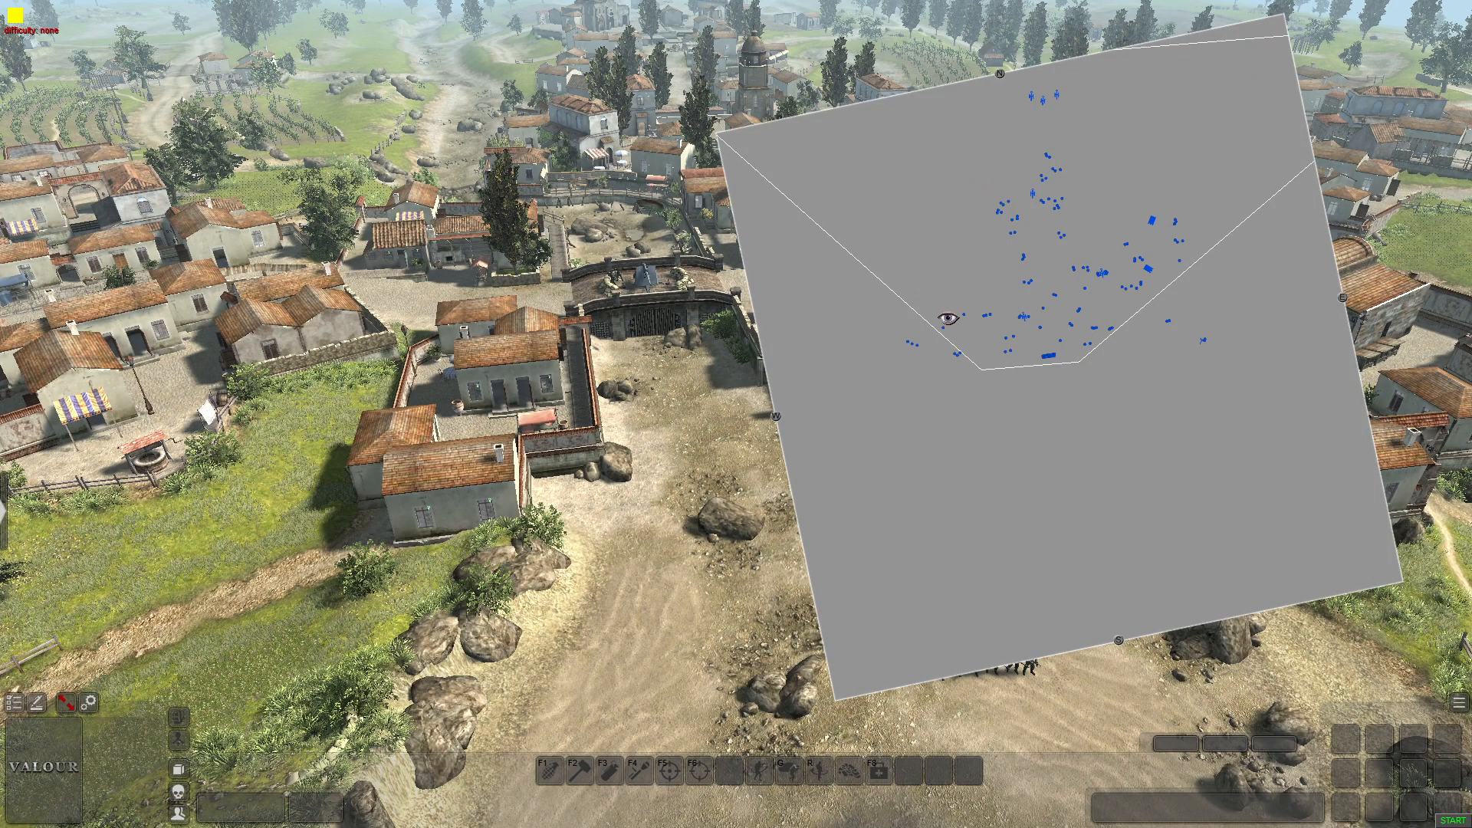
{"action": "scroll", "coordinate": [924, 488], "scroll_direction": "down", "scroll_amount": 5}
{"action": "key", "text": "m"}
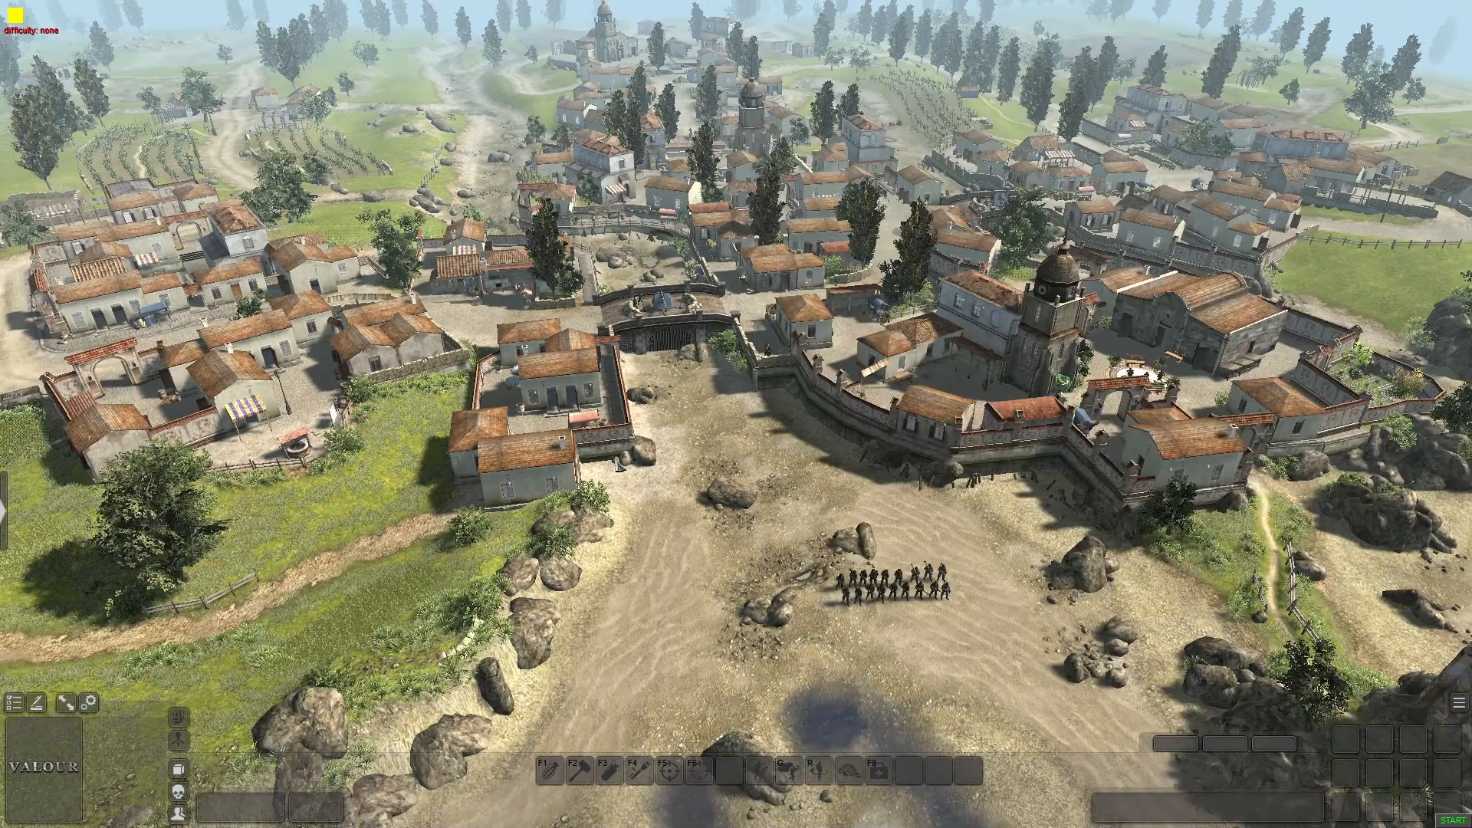
Reduce the map size to roughly half in Map setup and move the map away from the middle of the view
{"action": "key", "text": "m"}
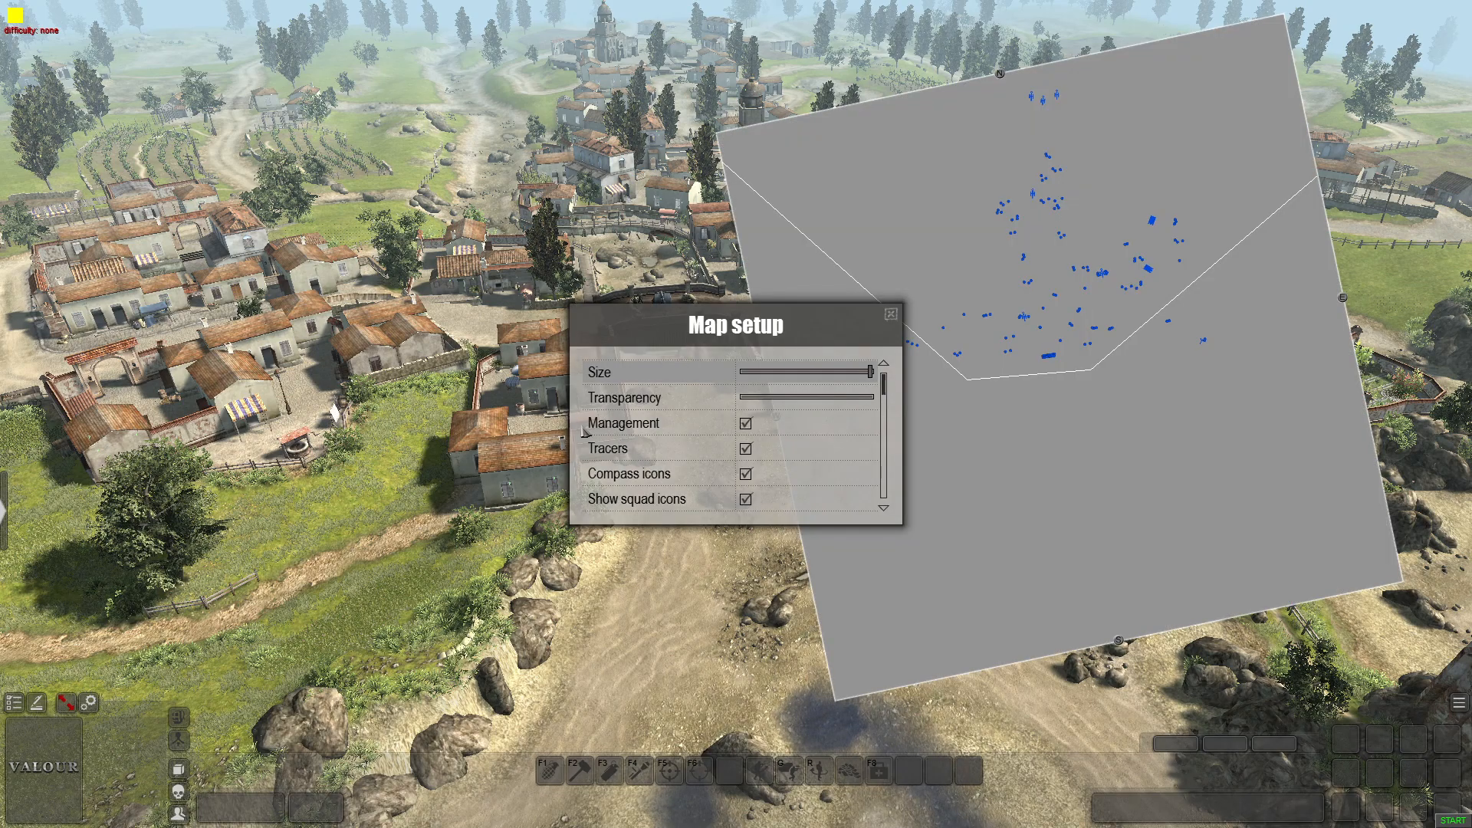
{"action": "left_click_drag", "start_coordinate": [854, 381], "coordinate": [782, 381]}
{"action": "left_click_drag", "start_coordinate": [861, 237], "coordinate": [266, 244]}
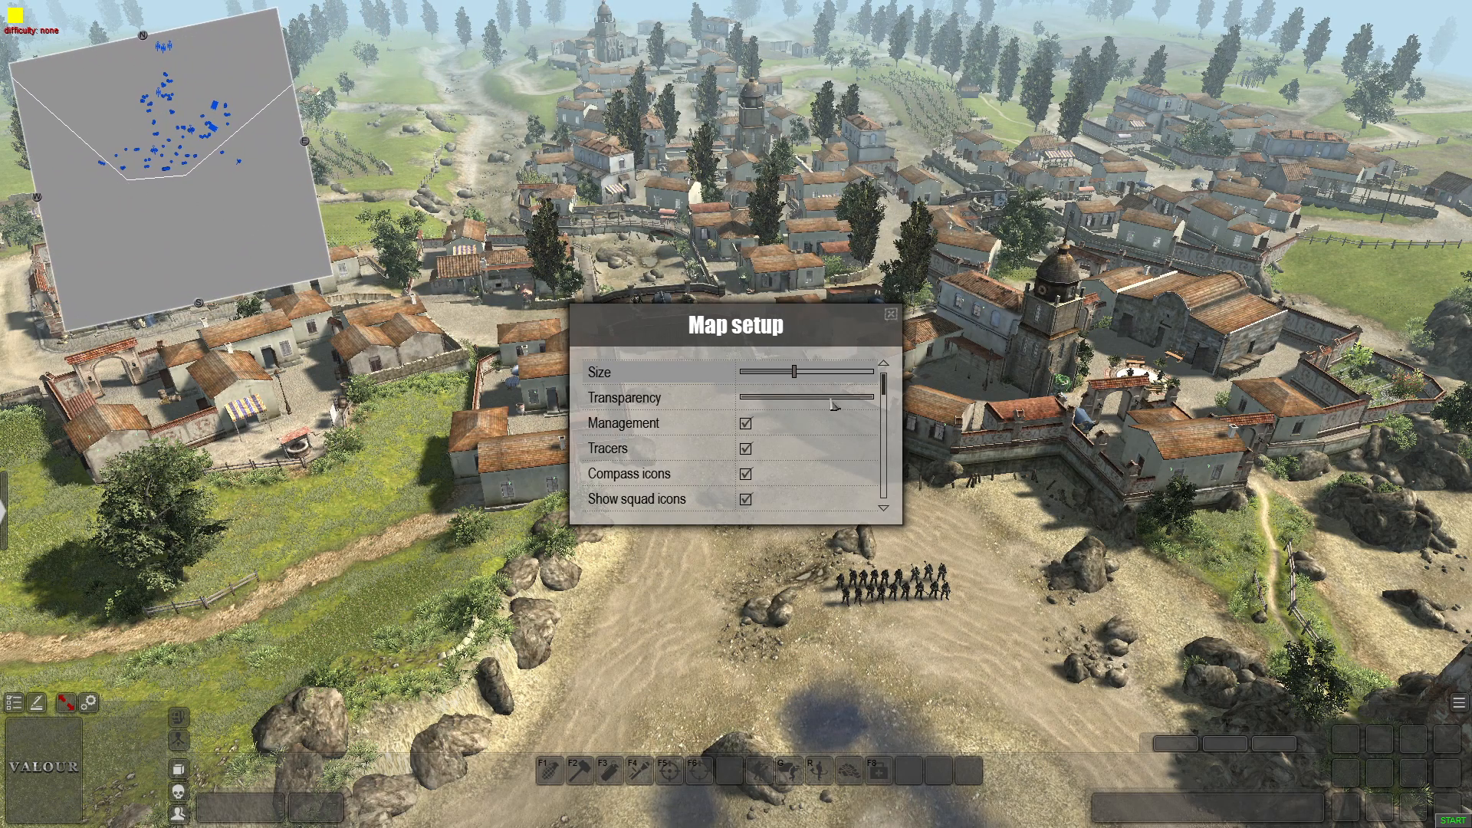
{"action": "left_click", "coordinate": [891, 316]}
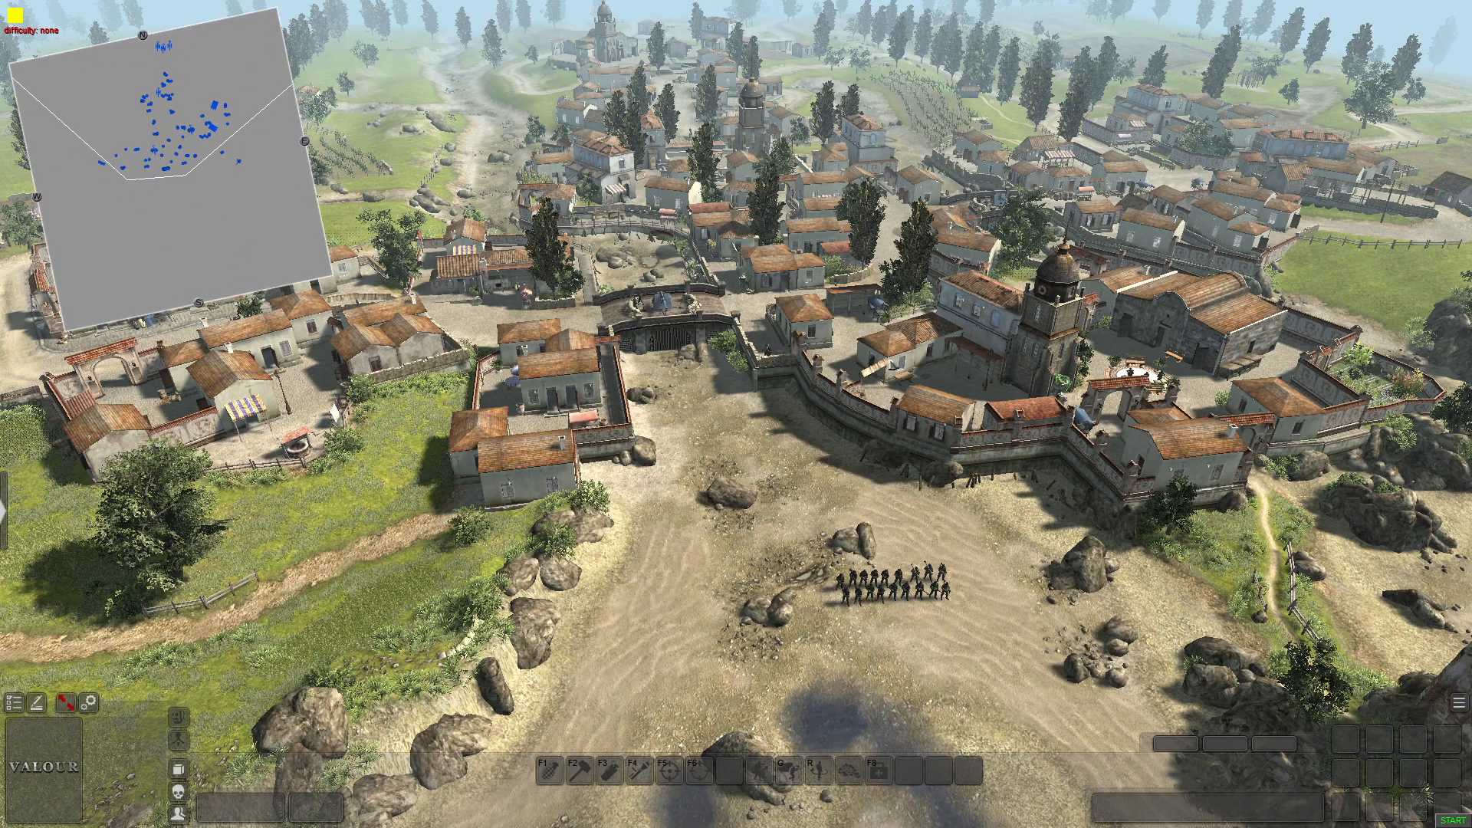
Compare the unit markers on the map with the town, the surrounding roads and the beach
{"action": "middle_click_drag", "start_coordinate": [835, 356], "coordinate": [790, 358]}
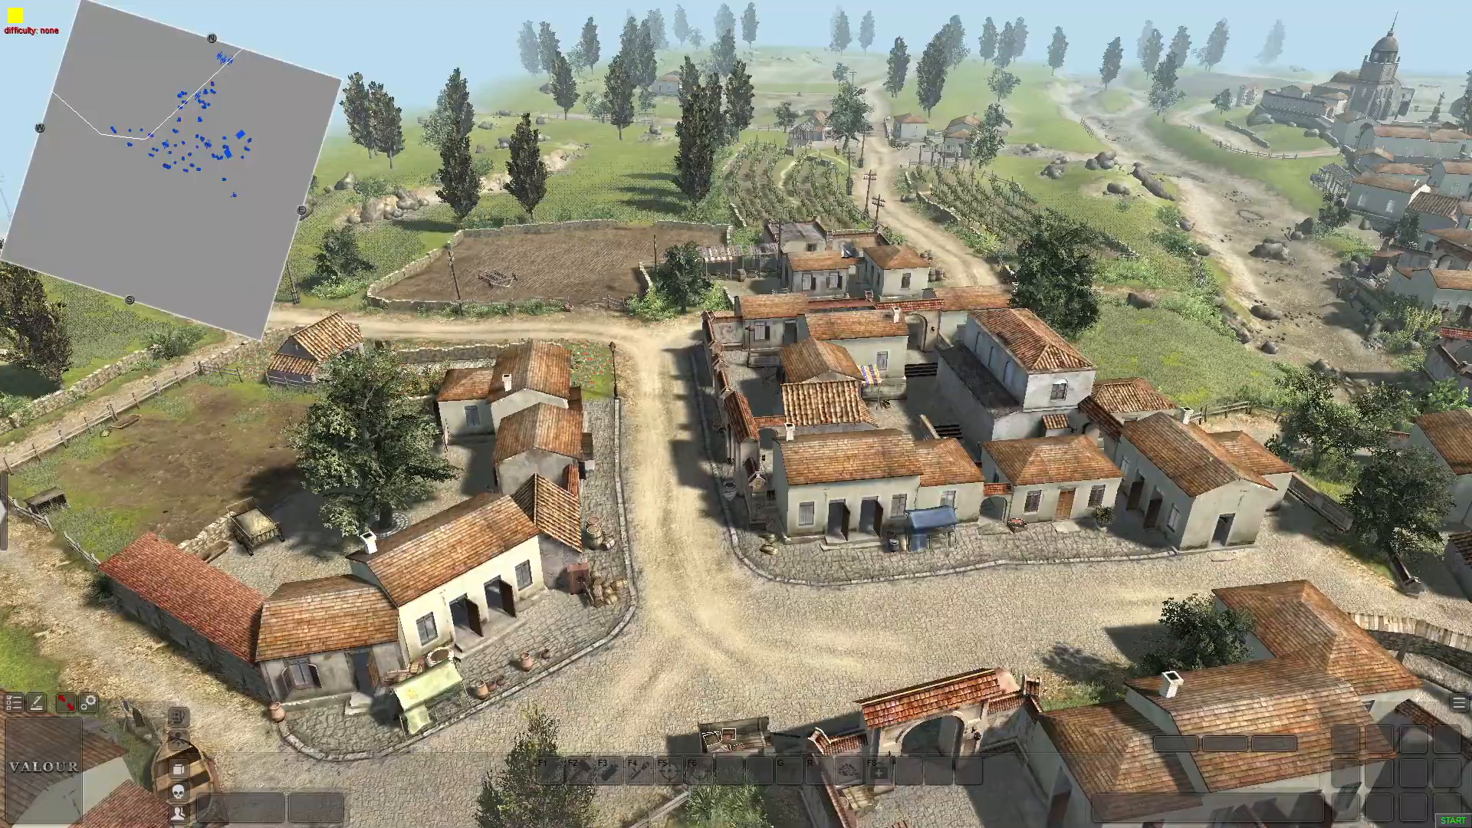
{"action": "middle_click_drag", "start_coordinate": [795, 181], "coordinate": [881, 7]}
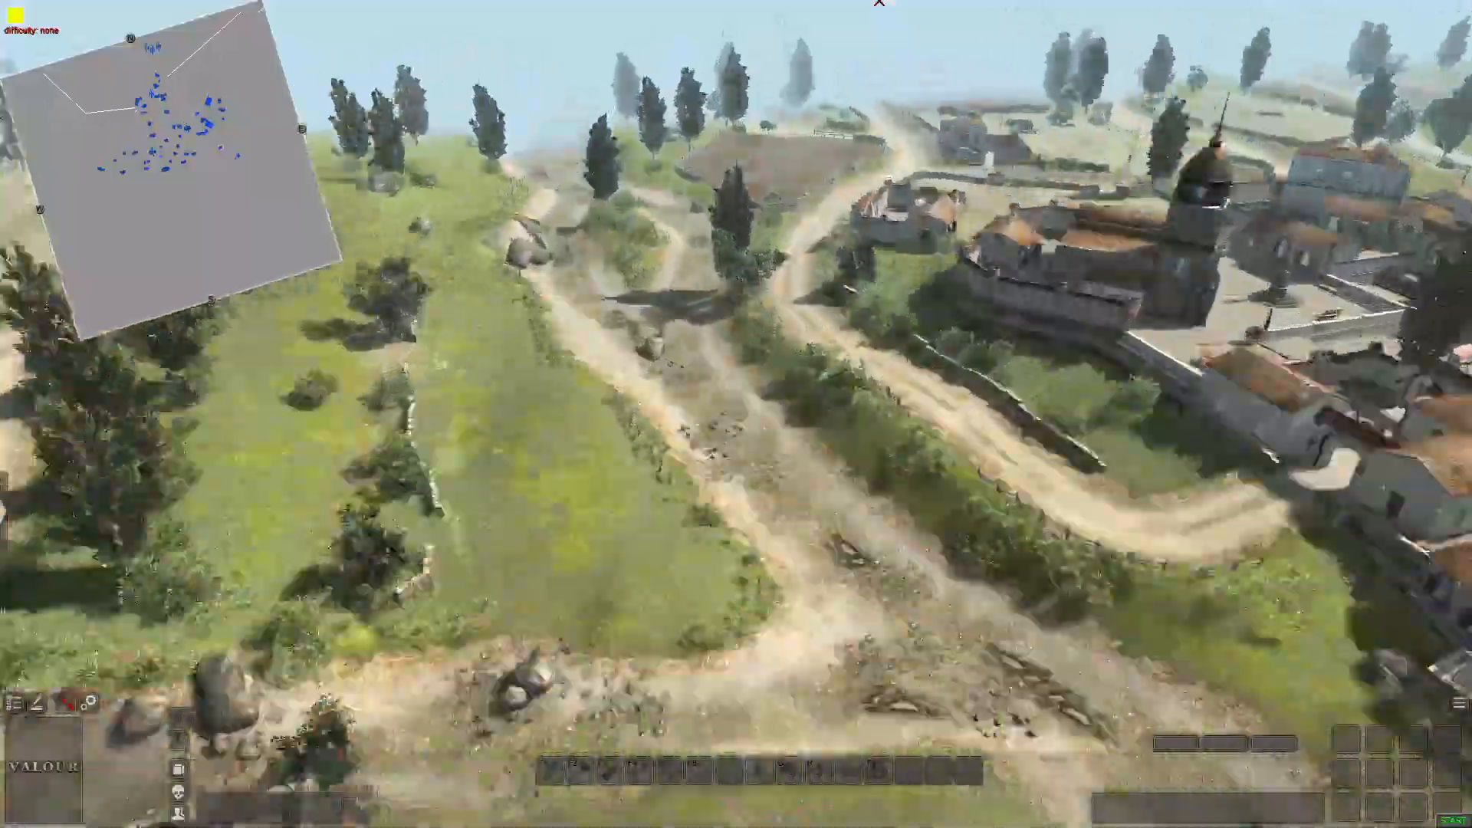
{"action": "middle_click_drag", "start_coordinate": [752, 371], "coordinate": [1234, 384]}
{"action": "middle_click_drag", "start_coordinate": [798, 15], "coordinate": [822, 189]}
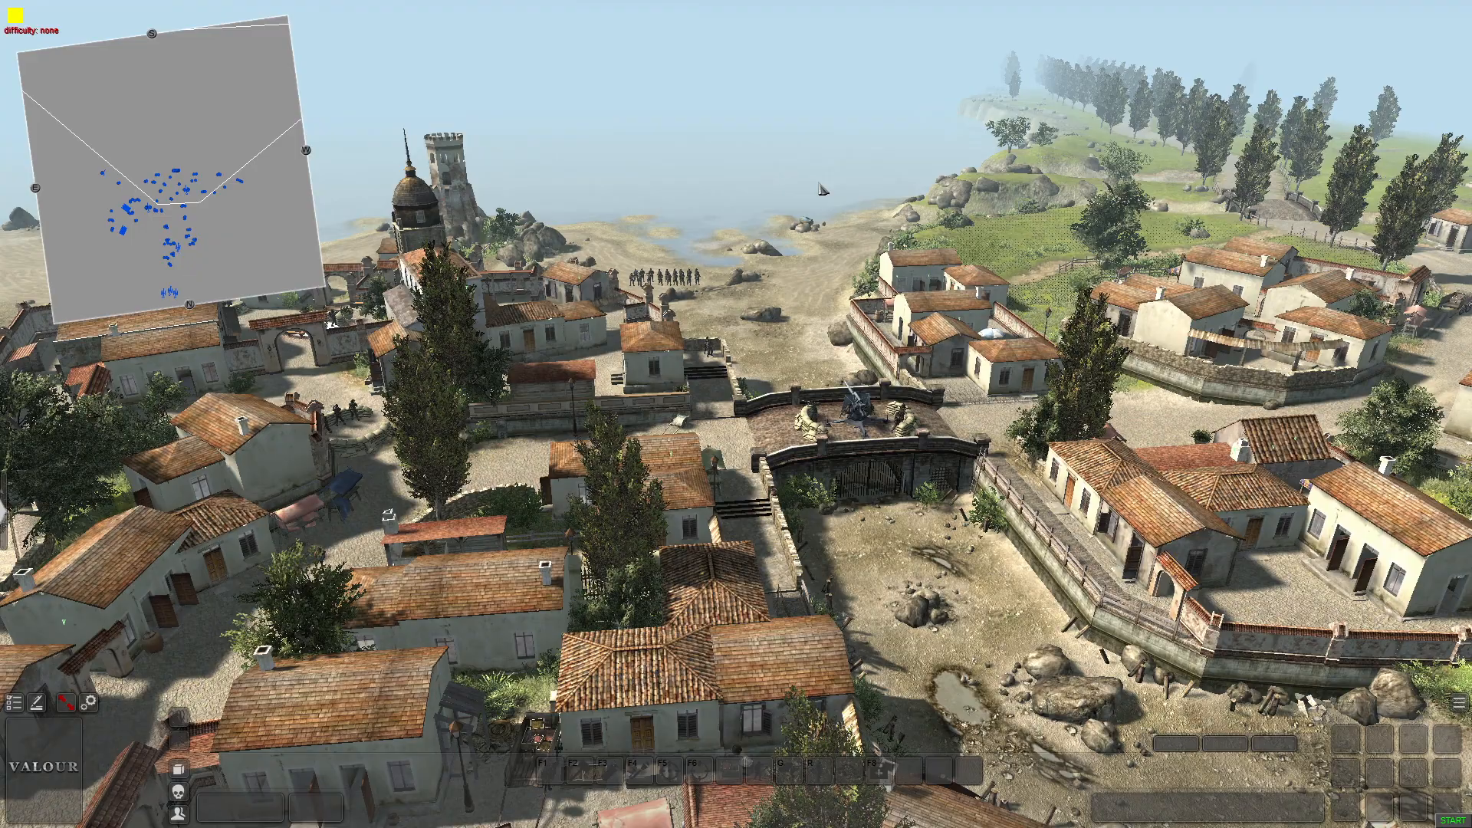
{"action": "middle_click_drag", "start_coordinate": [856, 52], "coordinate": [675, 58]}
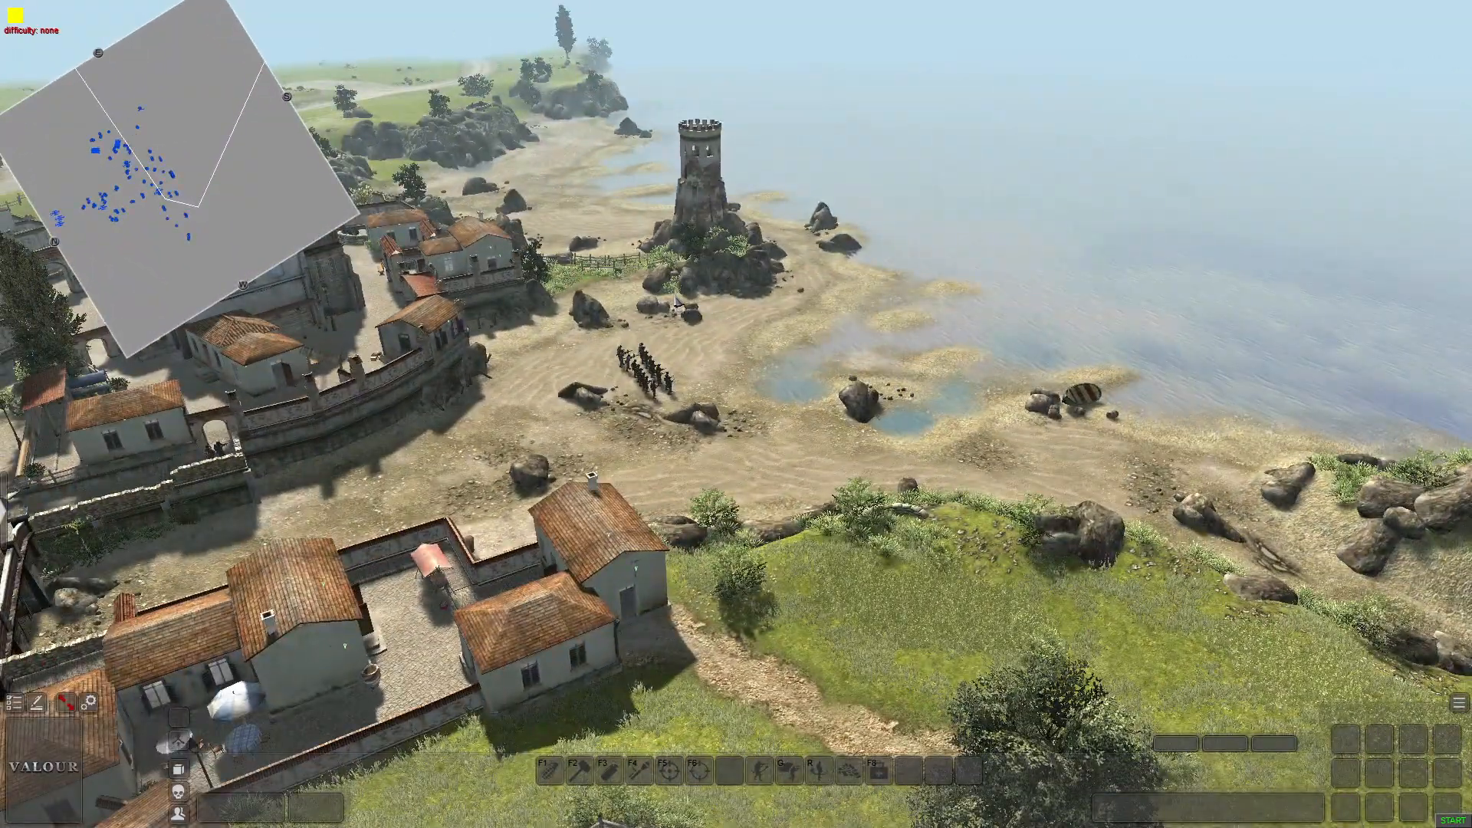
Hide the map, return to the mission editor and select the 18 soldiers on the beach, then clear the selection
{"action": "key", "text": "m"}
{"action": "key", "text": "F3"}
{"action": "left_click_drag", "start_coordinate": [611, 341], "coordinate": [691, 395]}
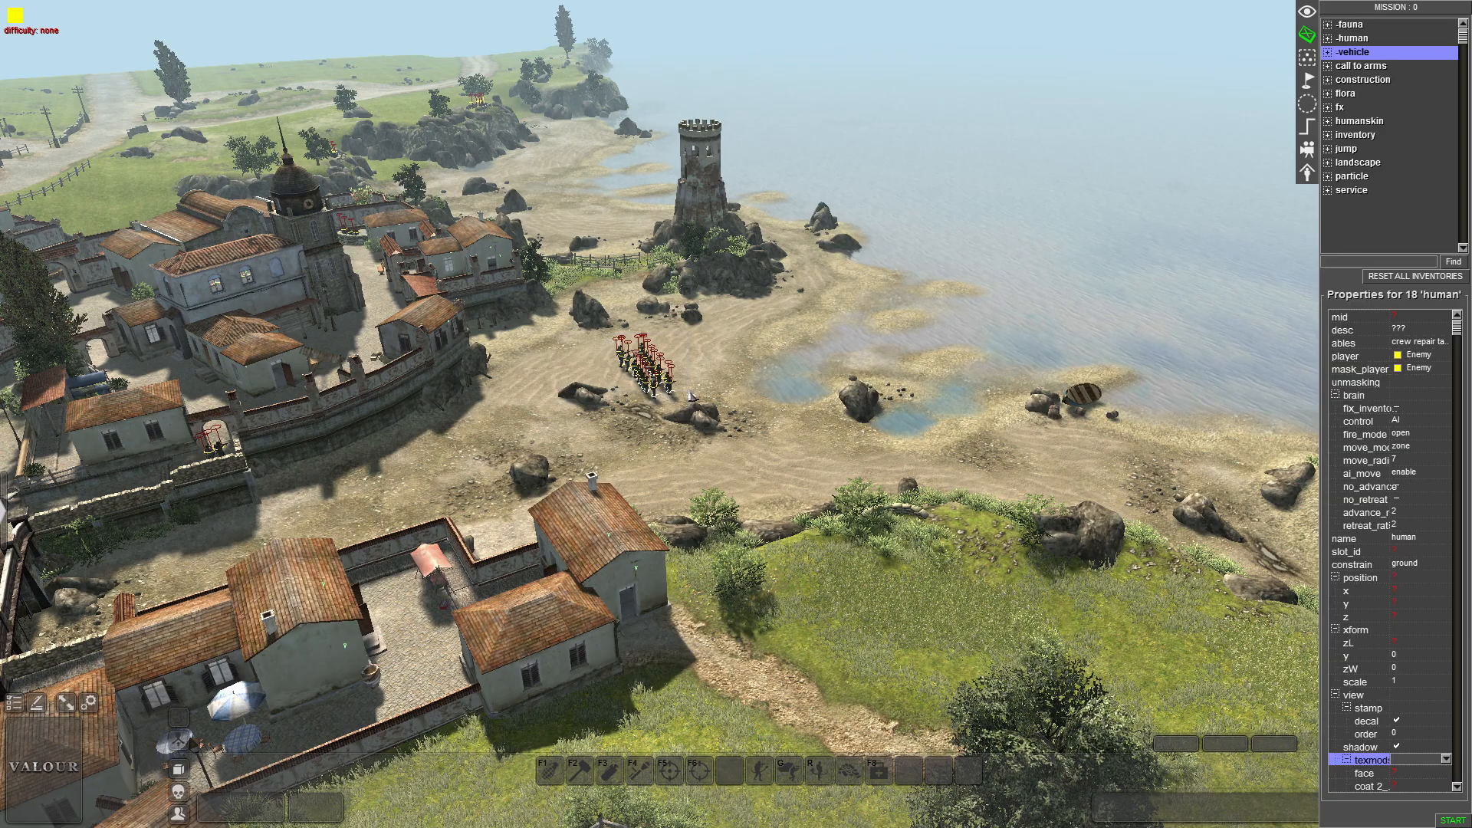
{"action": "middle_click_drag", "start_coordinate": [865, 435], "coordinate": [655, 457]}
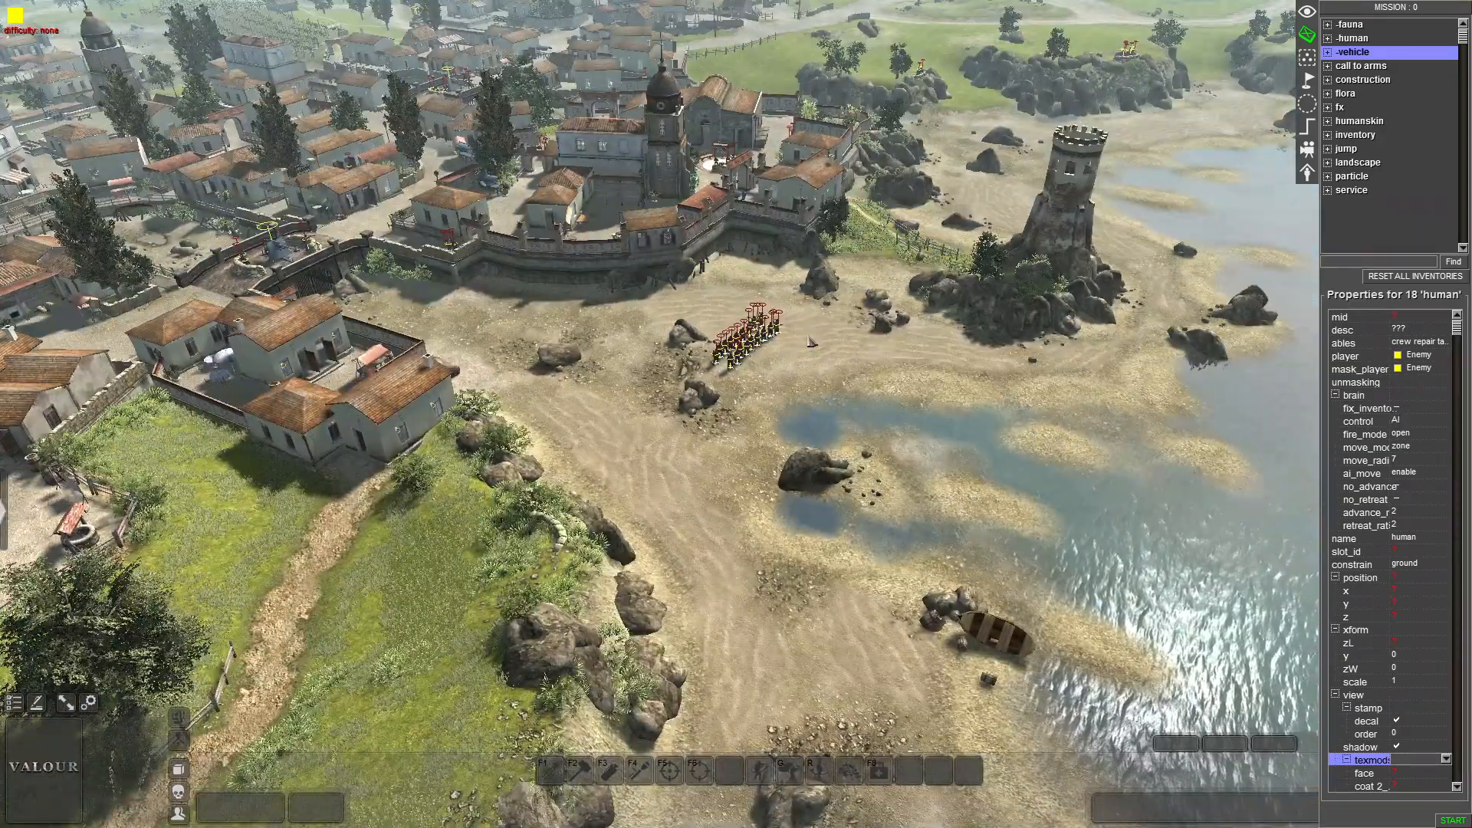
{"action": "left_click", "coordinate": [899, 469]}
Survey the fields, roads and outskirts around the town for undefended approaches
{"action": "middle_click_drag", "start_coordinate": [928, 458], "coordinate": [1015, 374]}
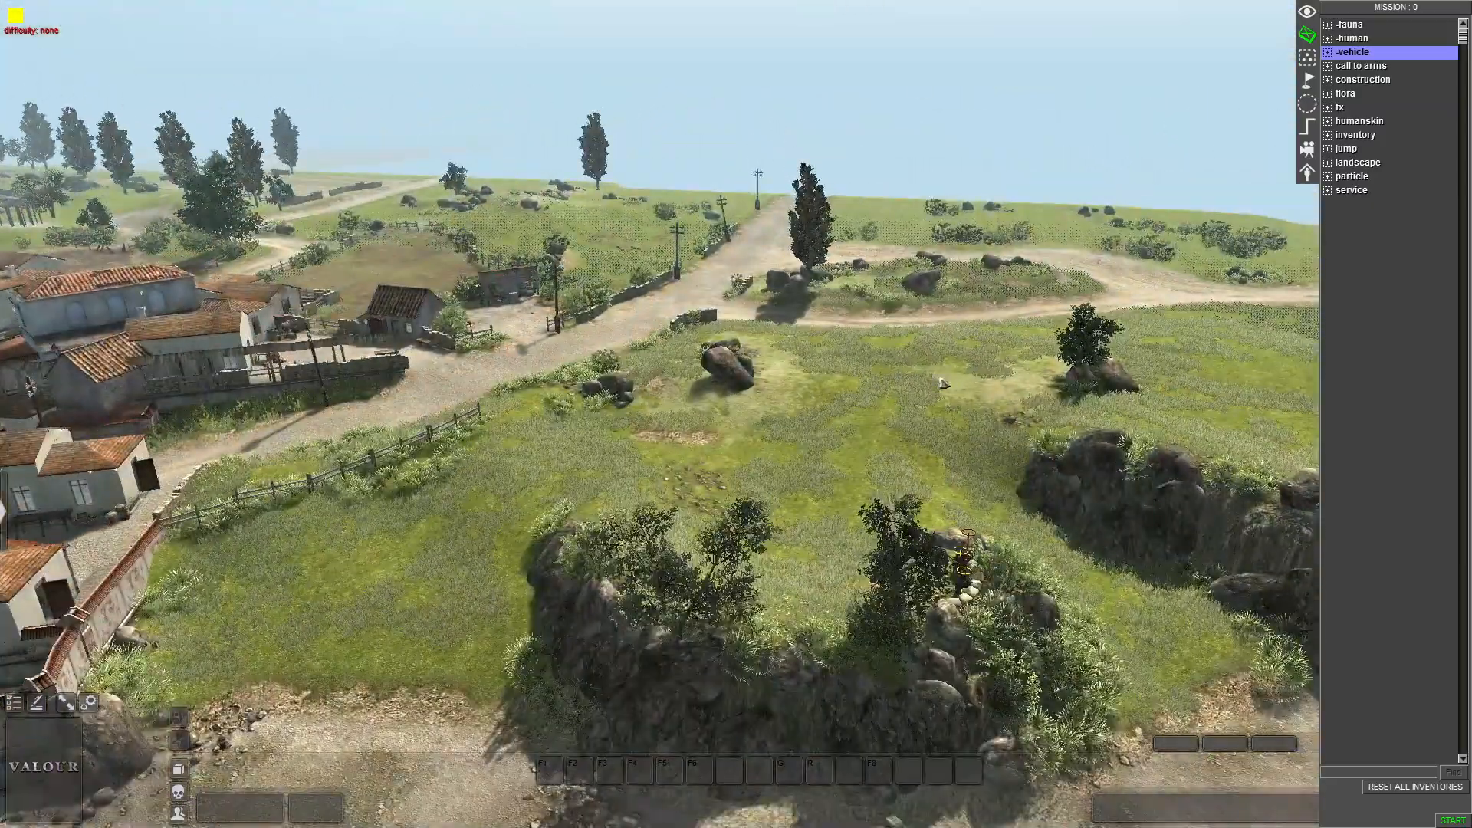
{"action": "key", "text": "ctrl+s"}
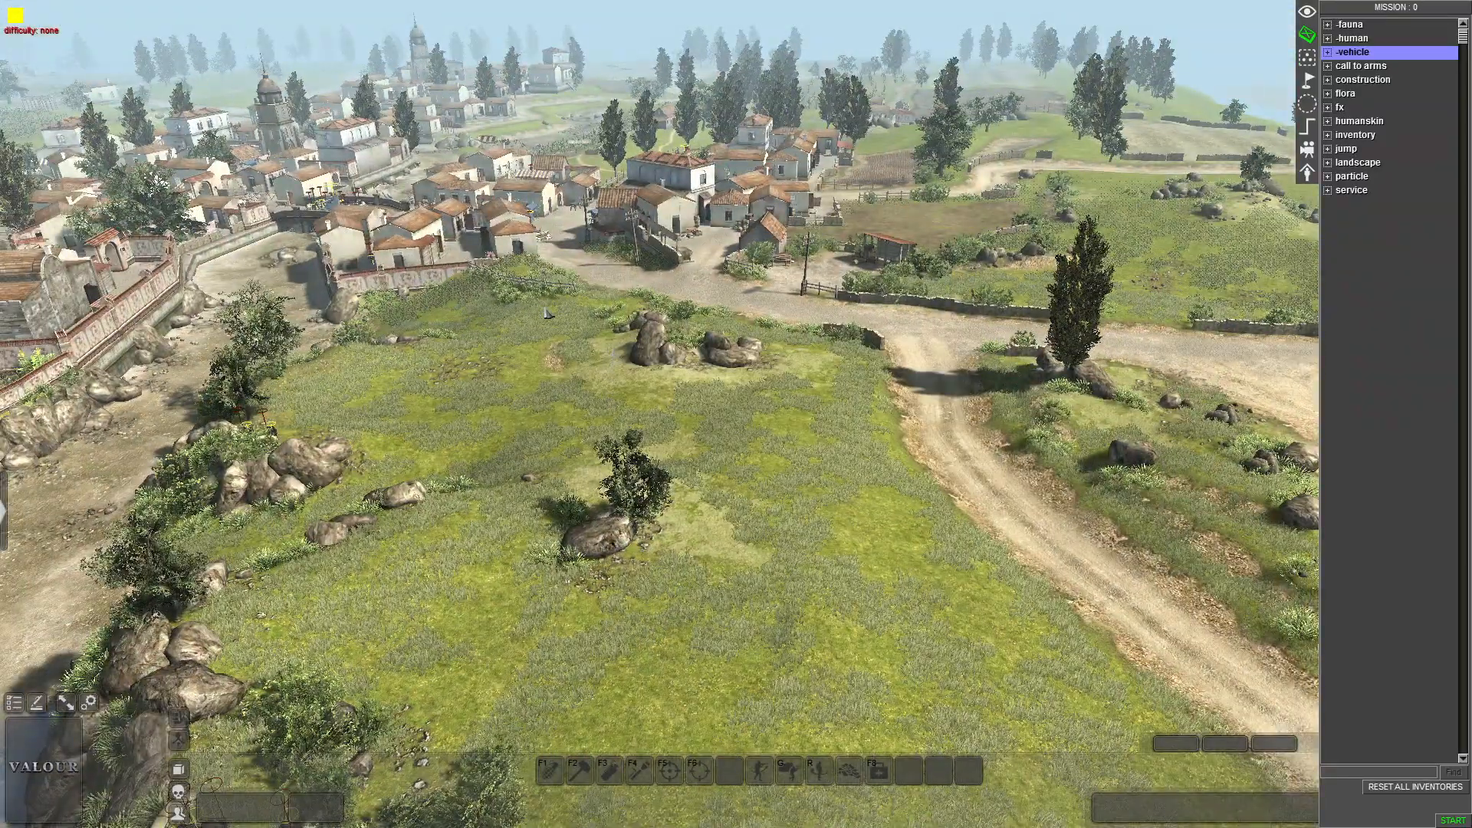
{"action": "key", "text": "Up"}
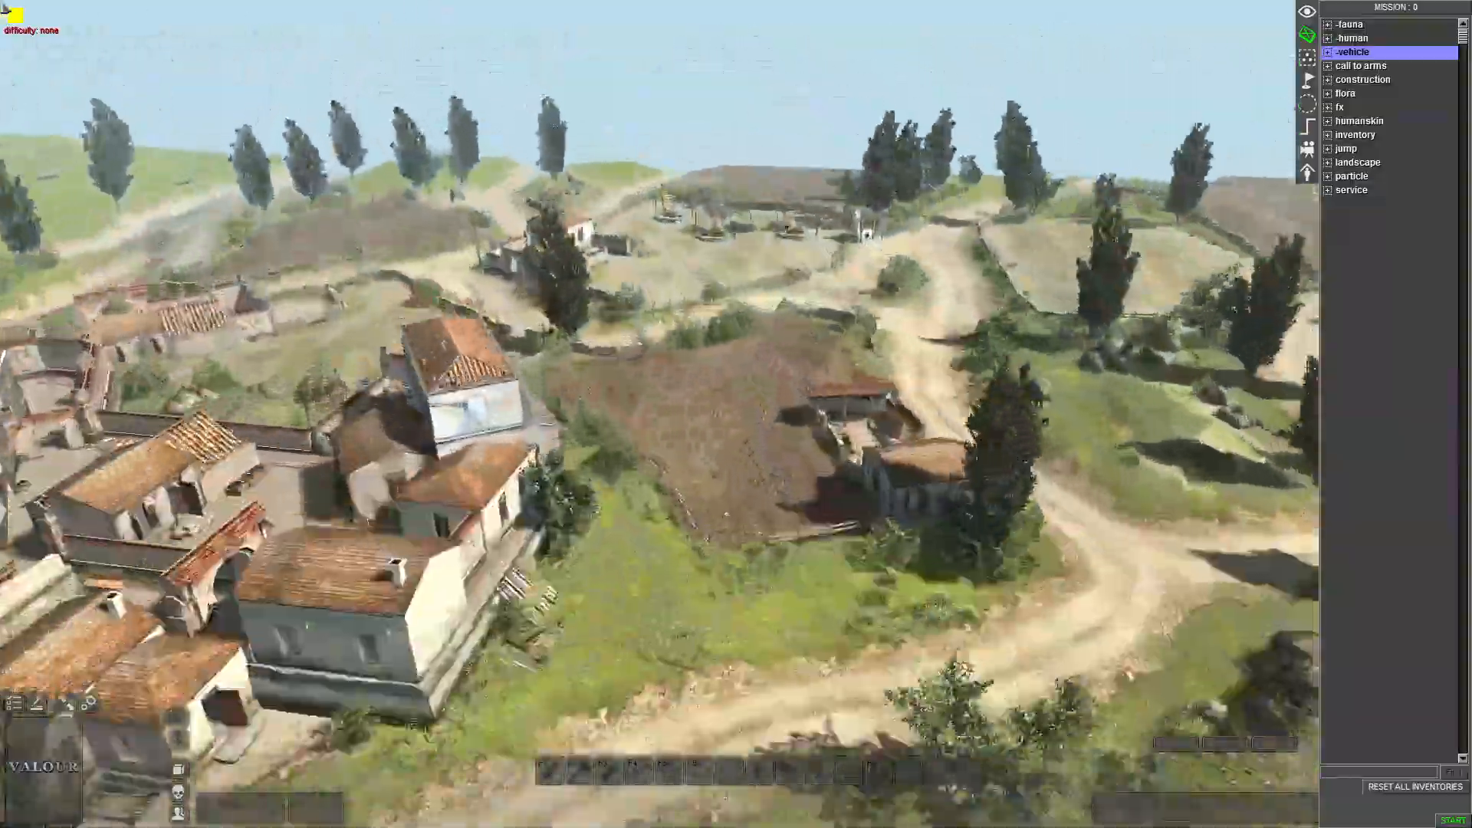
{"action": "key", "text": "Up"}
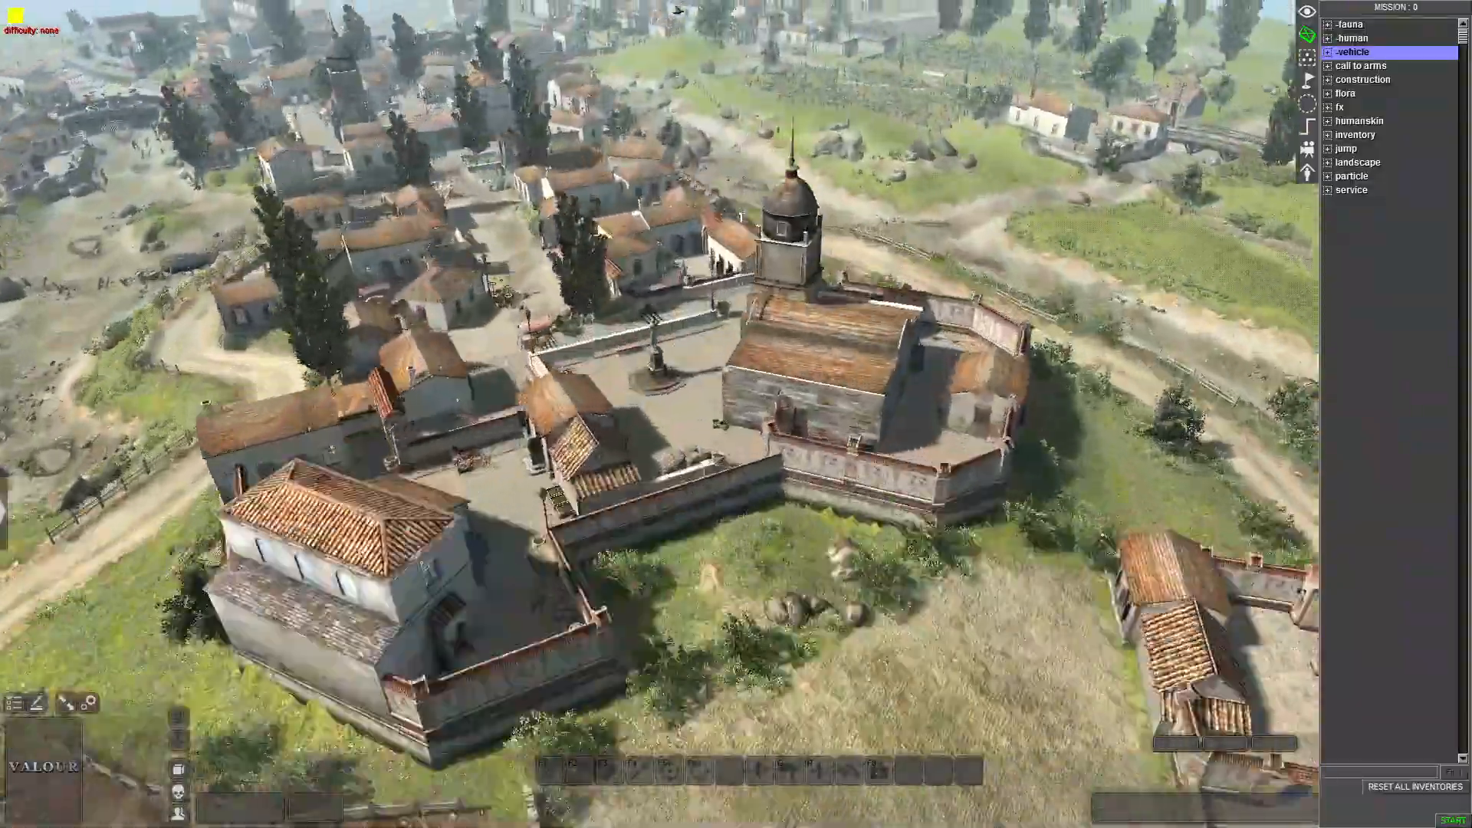
{"action": "key", "text": "Up"}
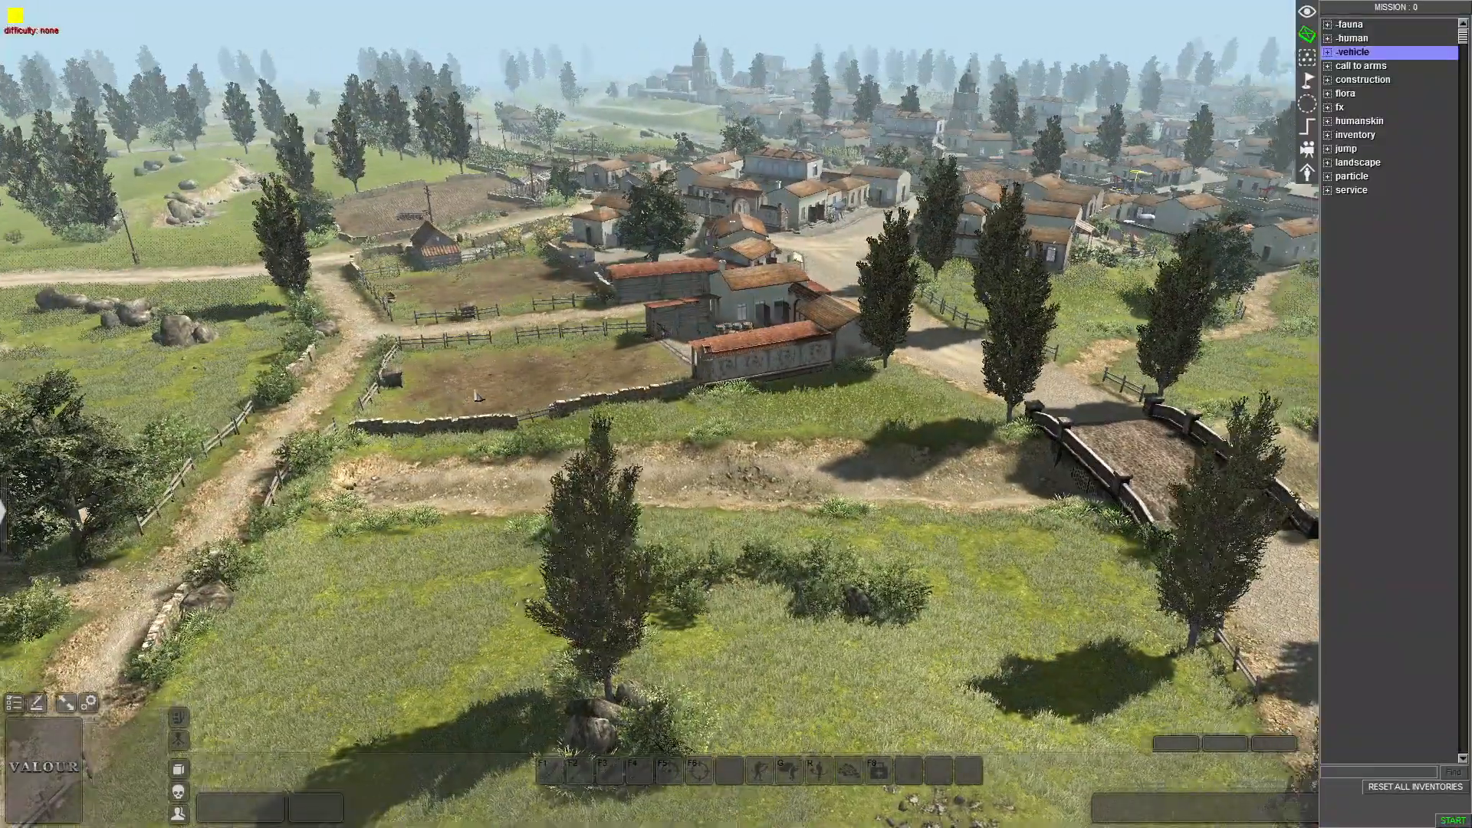
{"action": "middle_click_drag", "start_coordinate": [477, 396], "coordinate": [773, 404]}
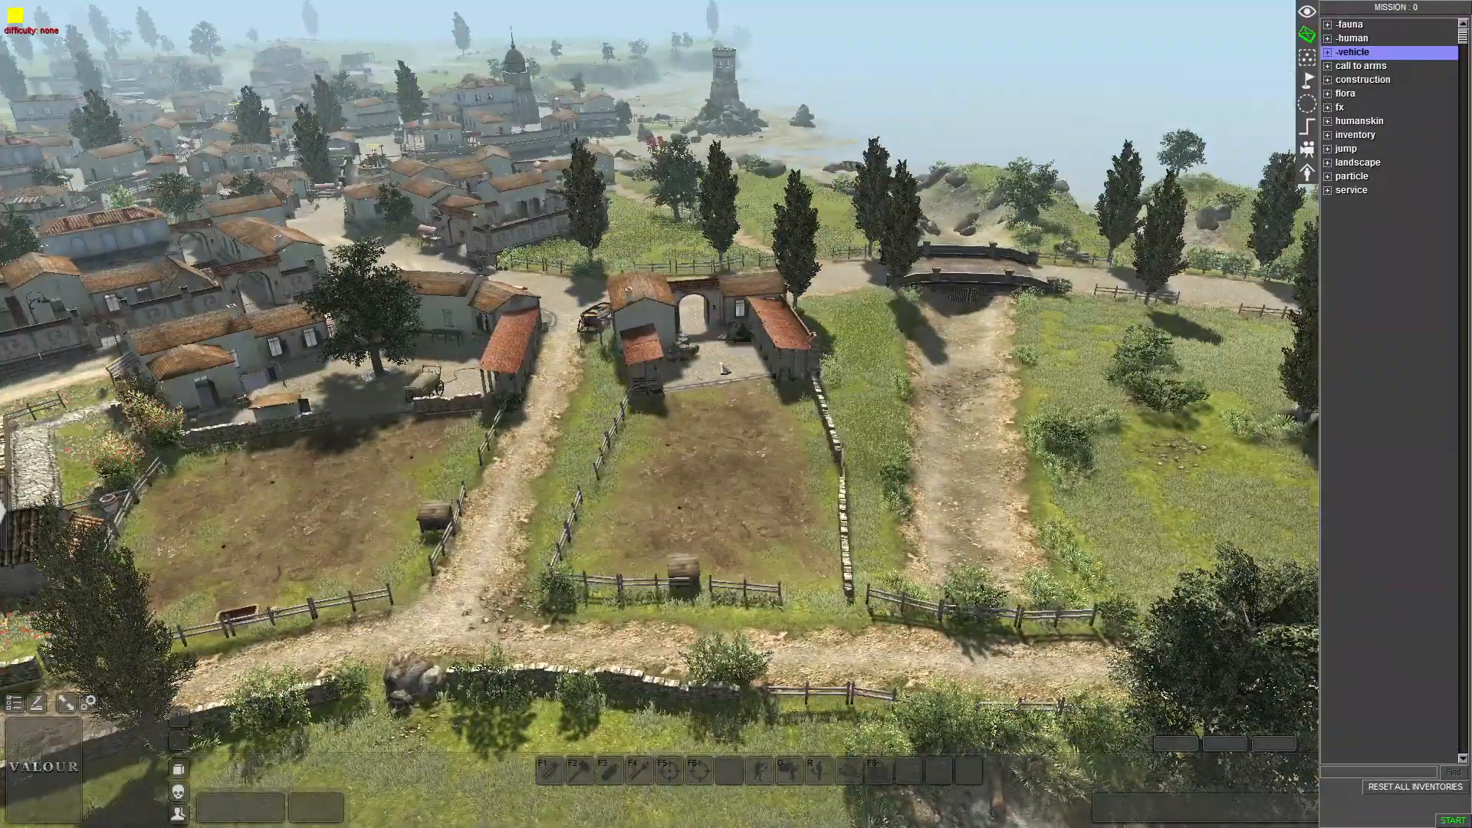
{"action": "key", "text": "Up"}
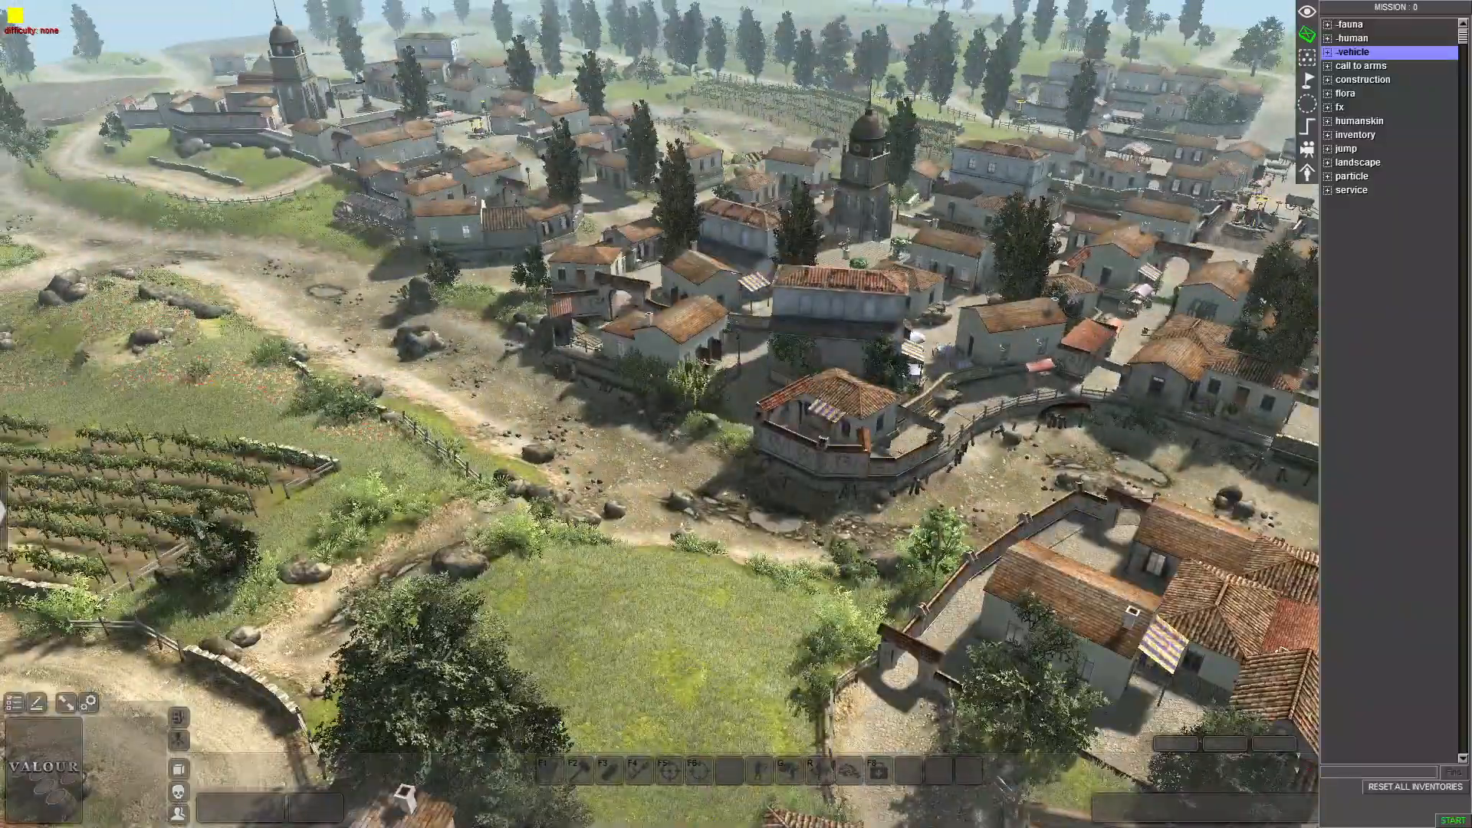
{"action": "key", "text": "Up"}
Copy the placed np_pak40 gun with its crew and paste it on the grassy hilltop near the sandbagged position above the beach
{"action": "left_click", "coordinate": [634, 218]}
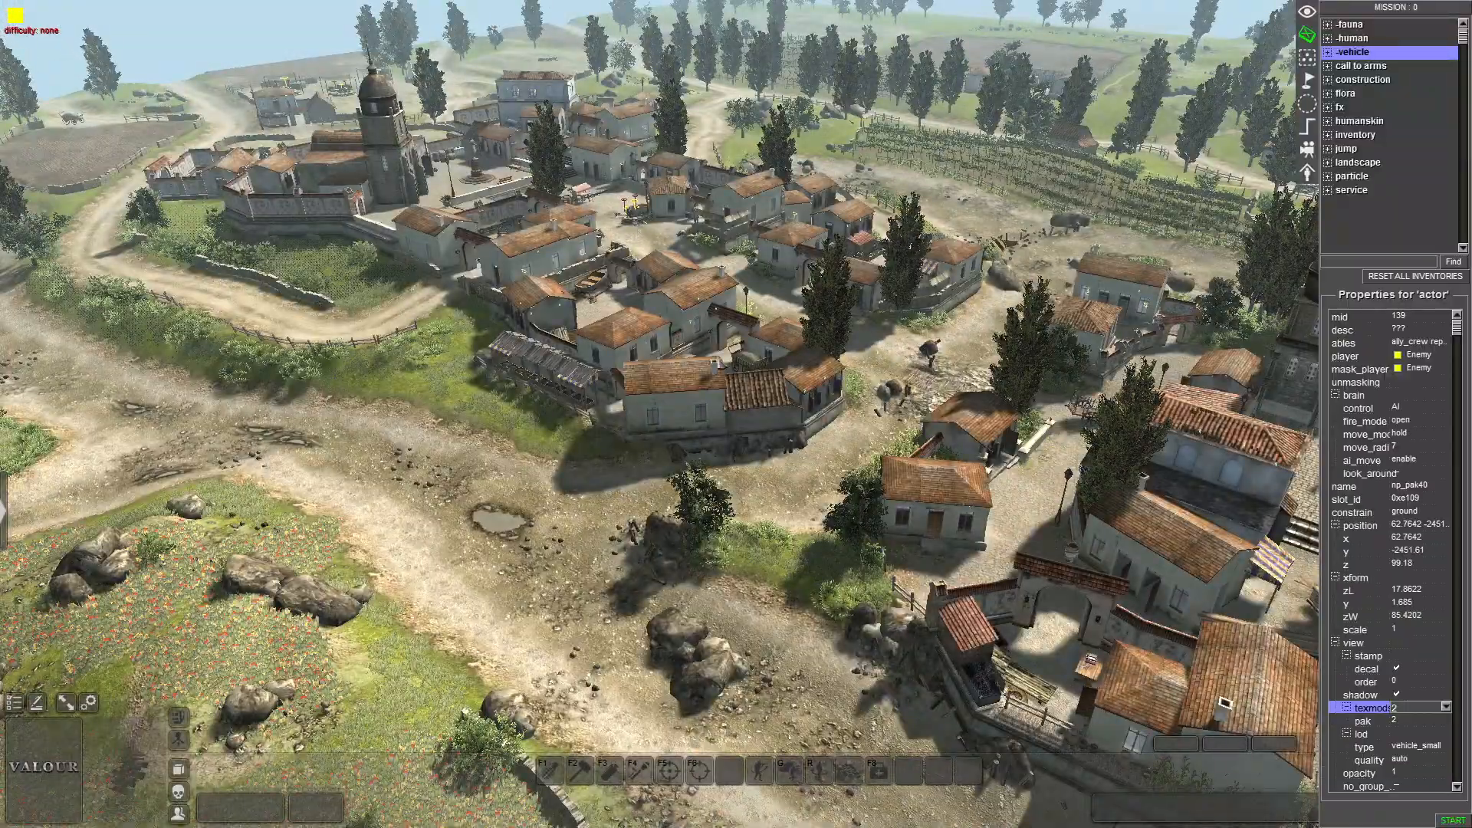
{"action": "key", "text": "Left"}
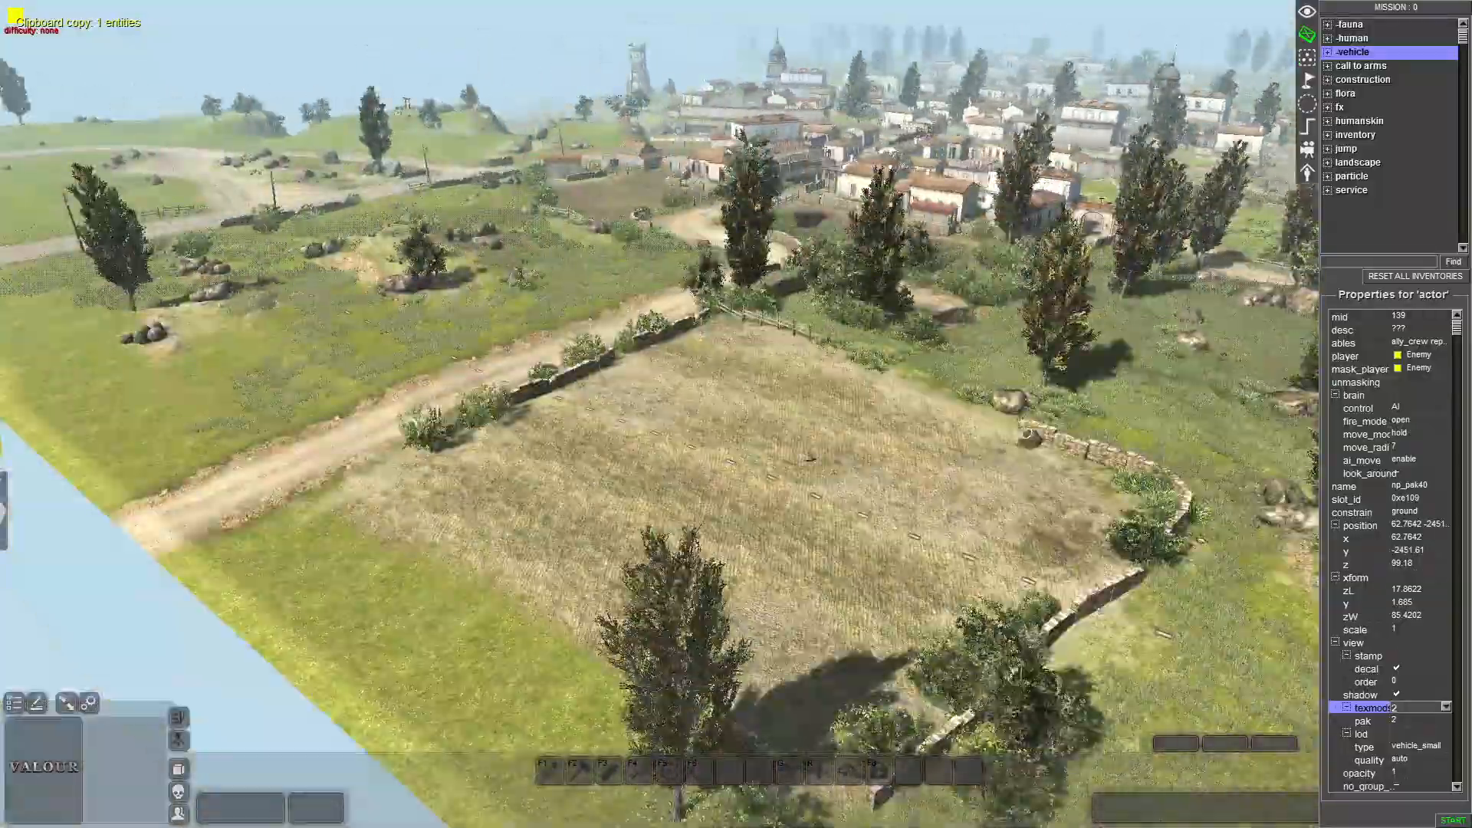
{"action": "scroll", "coordinate": [726, 452], "scroll_direction": "up", "scroll_amount": 3}
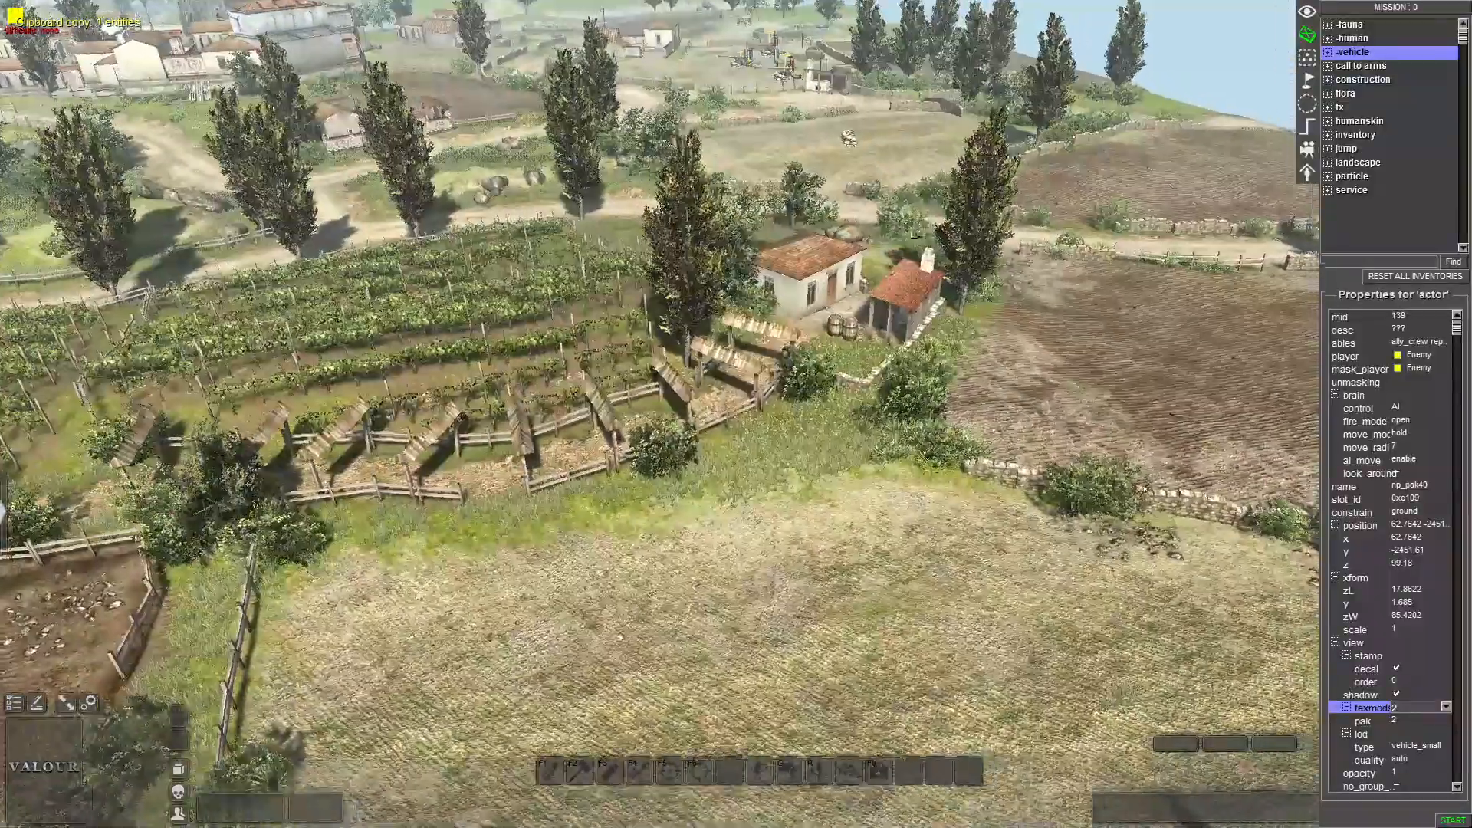
{"action": "scroll", "coordinate": [726, 451], "scroll_direction": "down", "scroll_amount": 2}
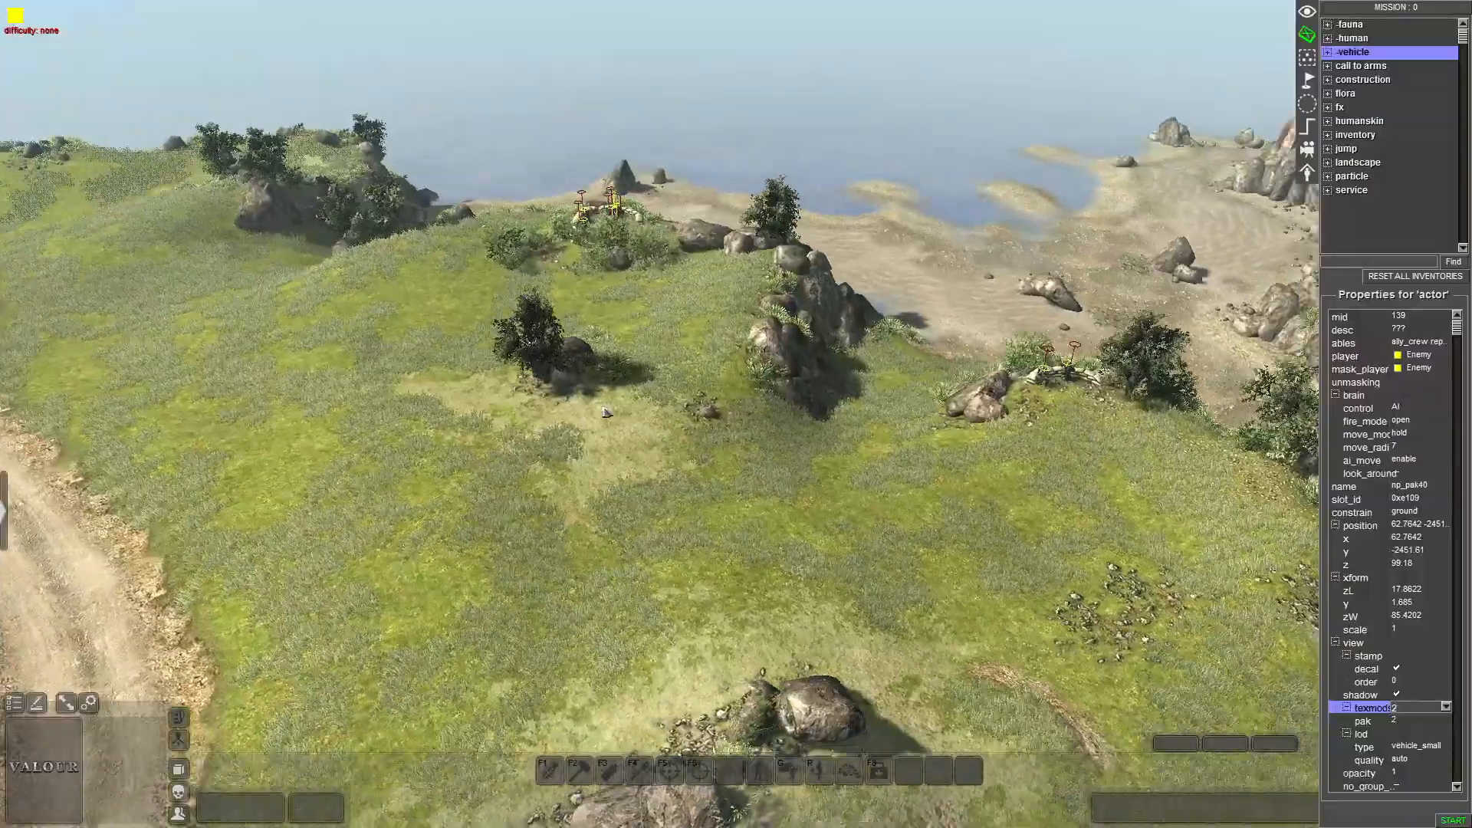
{"action": "key", "text": "Right"}
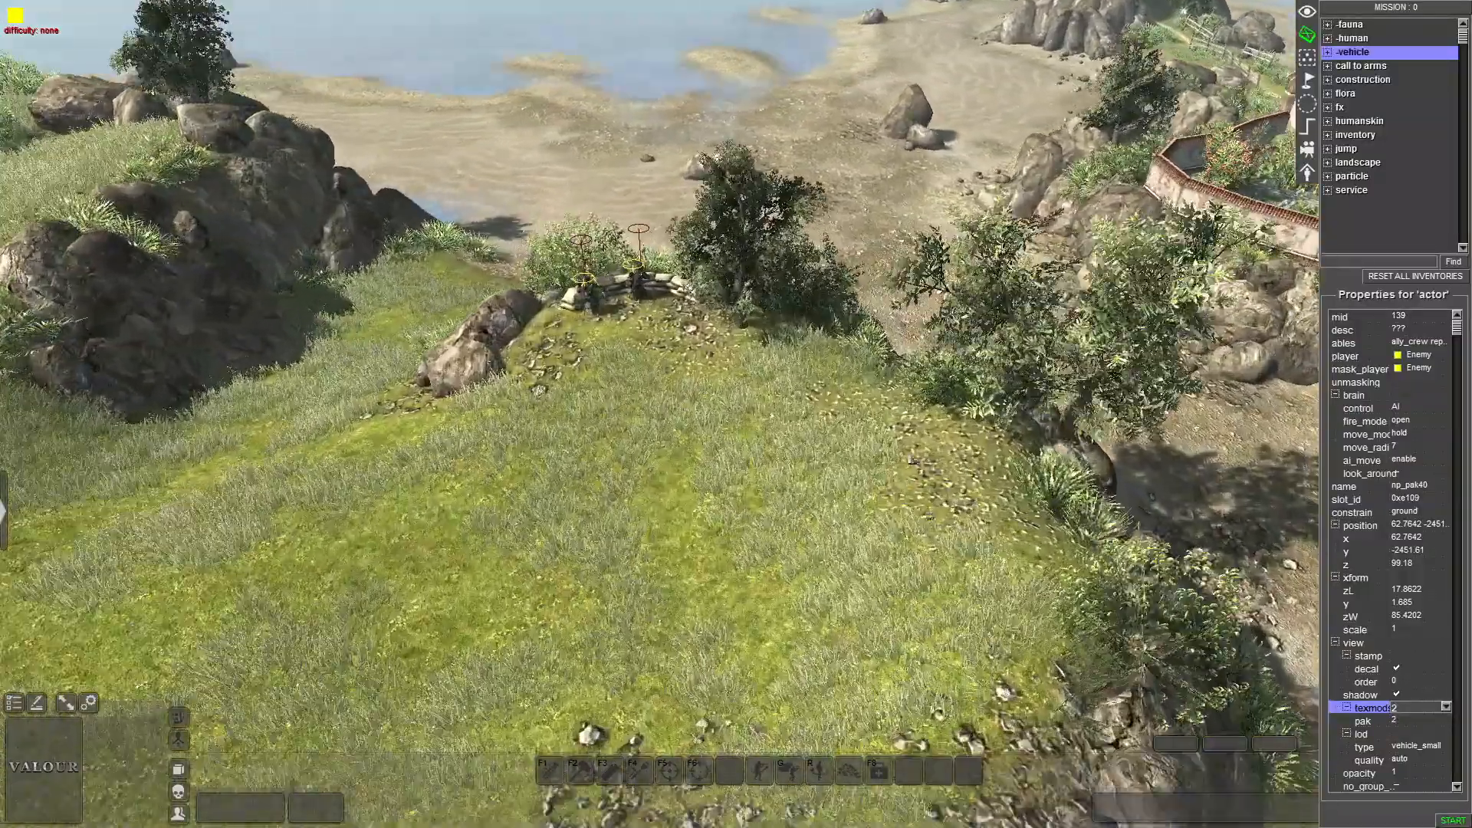
{"action": "key", "text": "ctrl+v"}
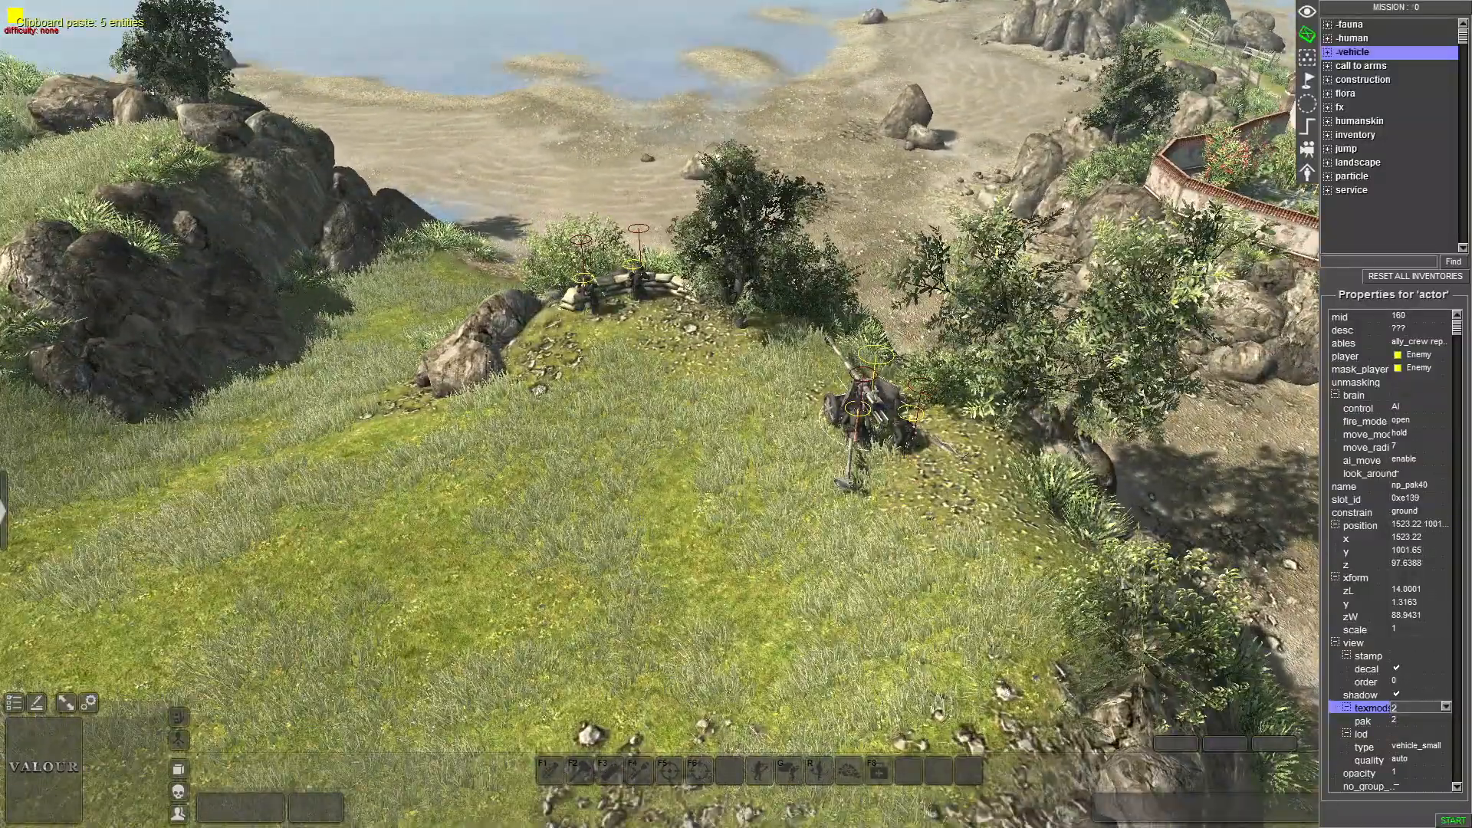
Turn and reposition the pasted np_pak40 among the bushes facing the beach, and set its constrain option to surface
{"action": "left_click_drag", "start_coordinate": [979, 685], "coordinate": [874, 671]}
{"action": "left_click_drag", "start_coordinate": [843, 609], "coordinate": [798, 563]}
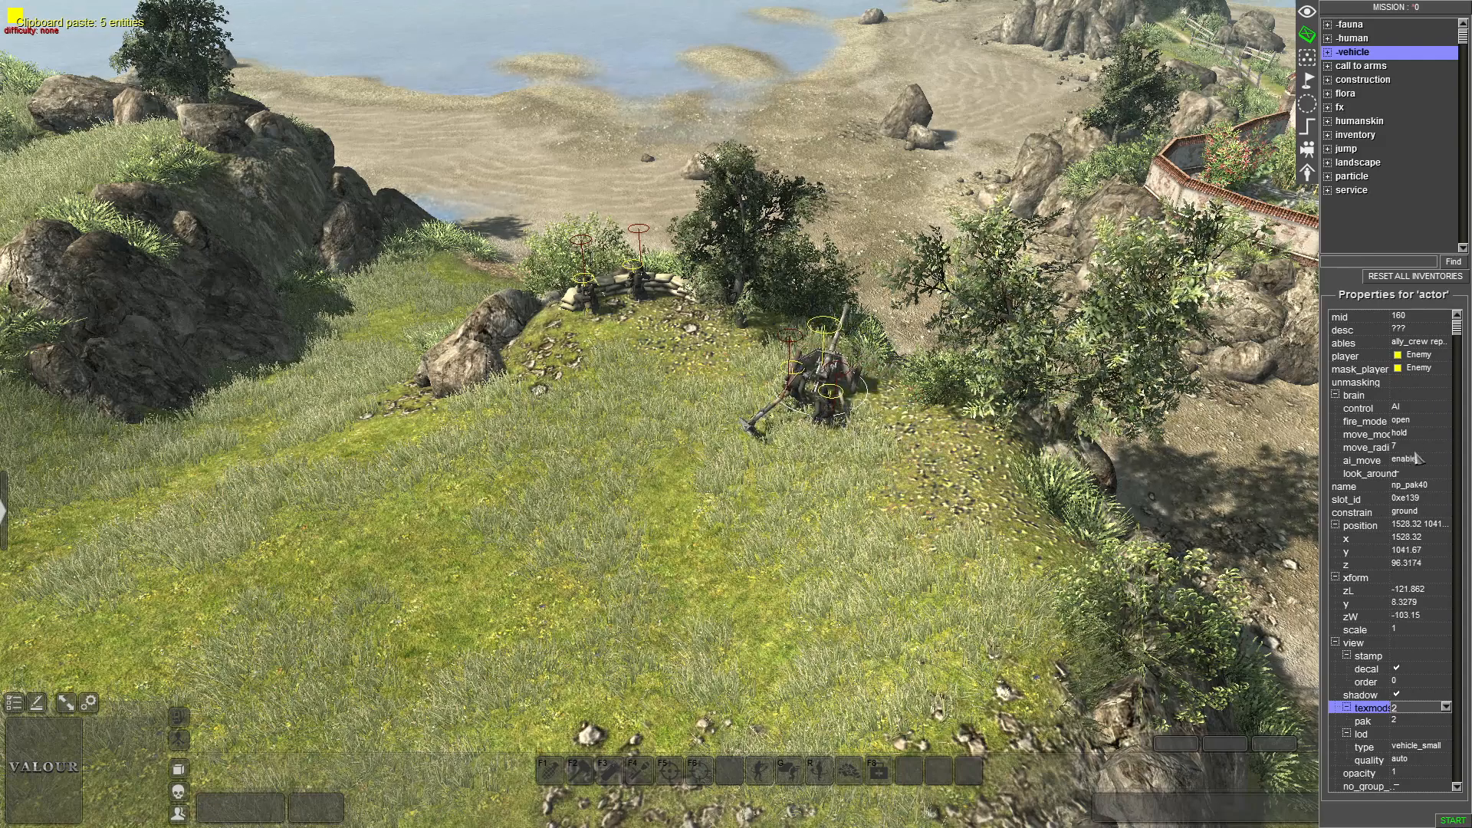
{"action": "left_click", "coordinate": [1418, 512]}
{"action": "left_click", "coordinate": [1413, 572]}
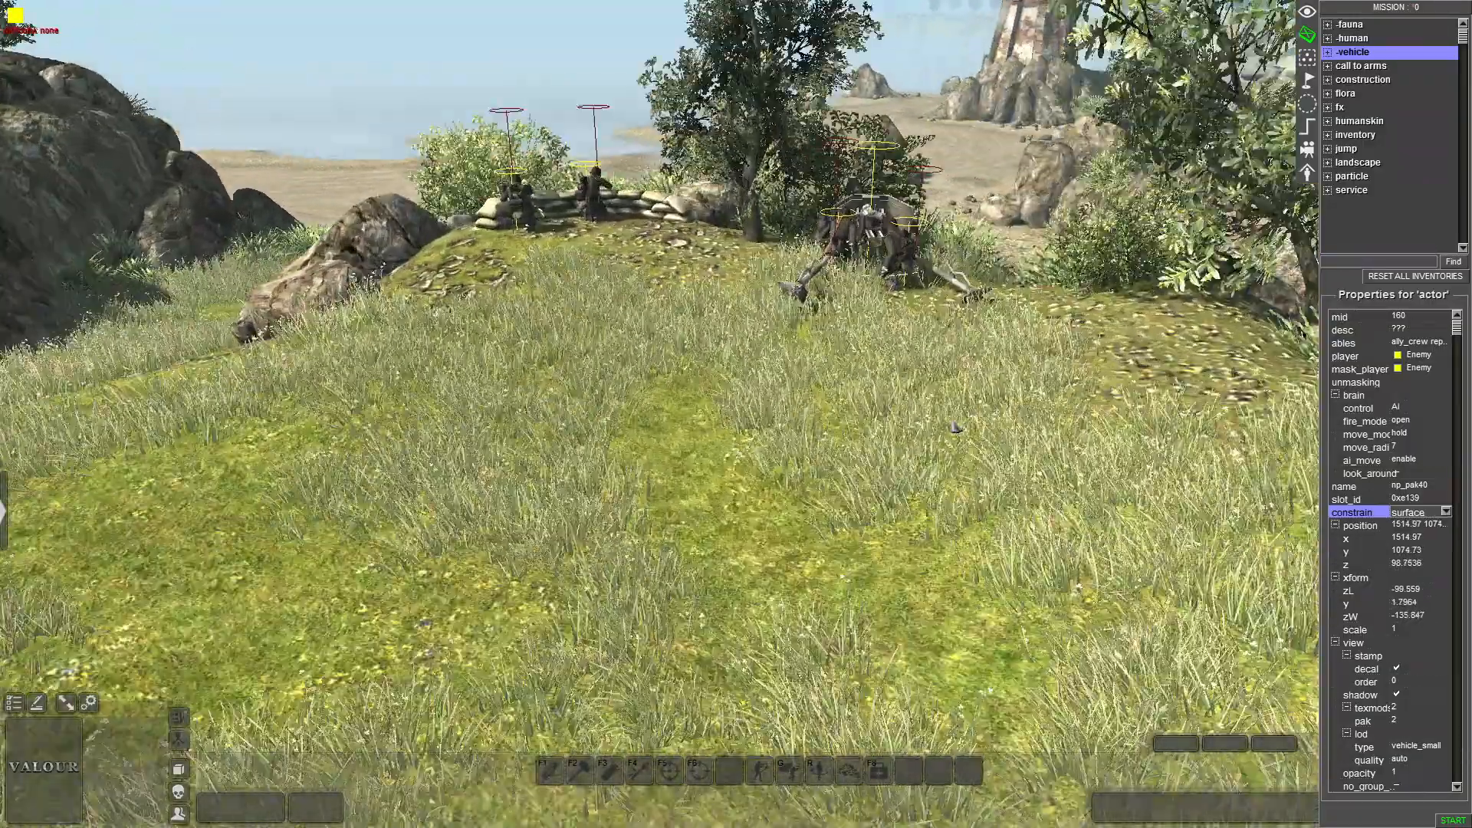
{"action": "middle_click_drag", "start_coordinate": [956, 428], "coordinate": [923, 671]}
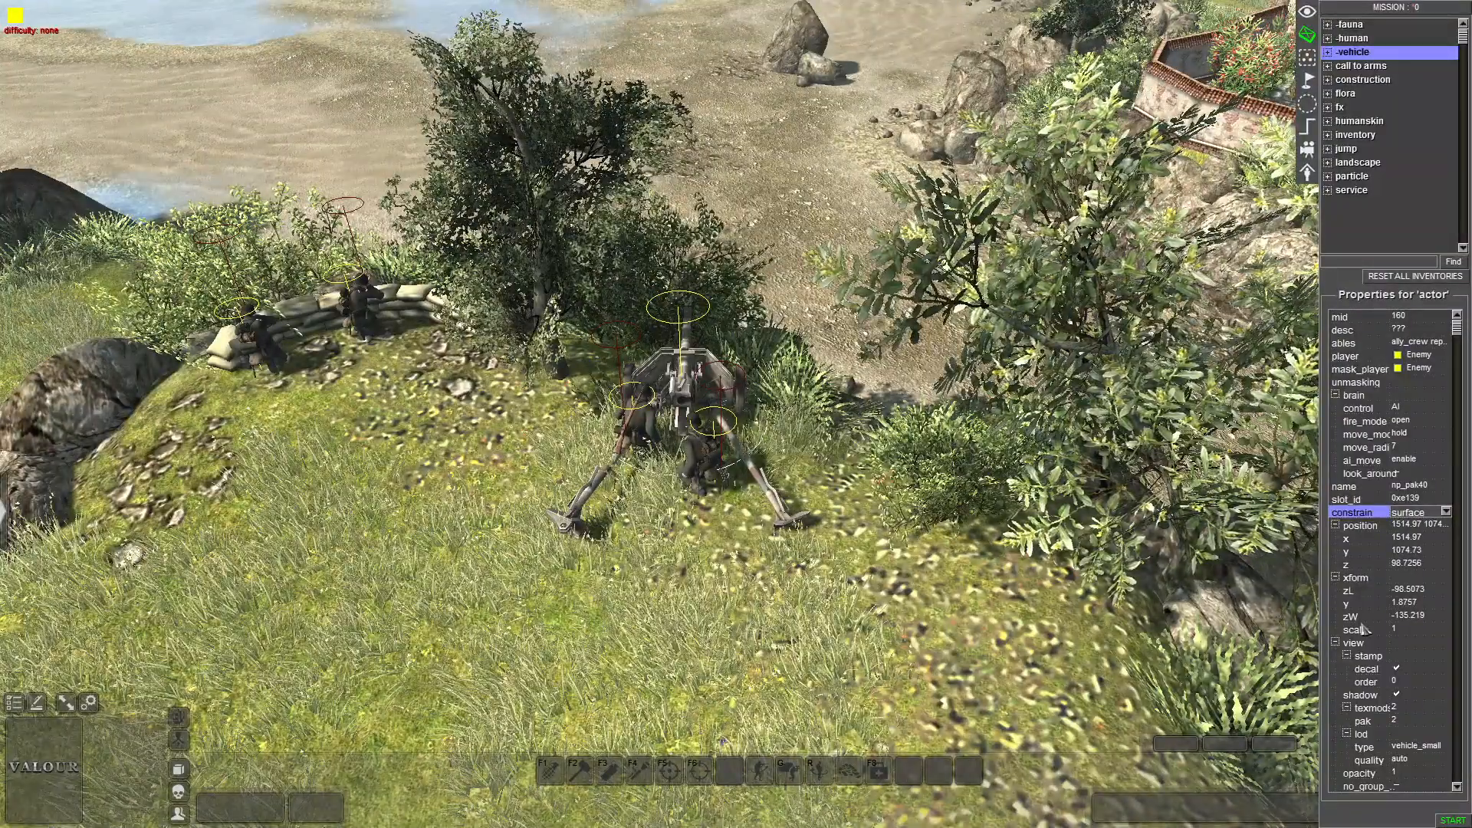
Check the placed np_pak40 in the game view, then return to the mission editor
{"action": "left_click", "coordinate": [1108, 338]}
{"action": "key", "text": "F1"}
{"action": "left_click", "coordinate": [670, 387]}
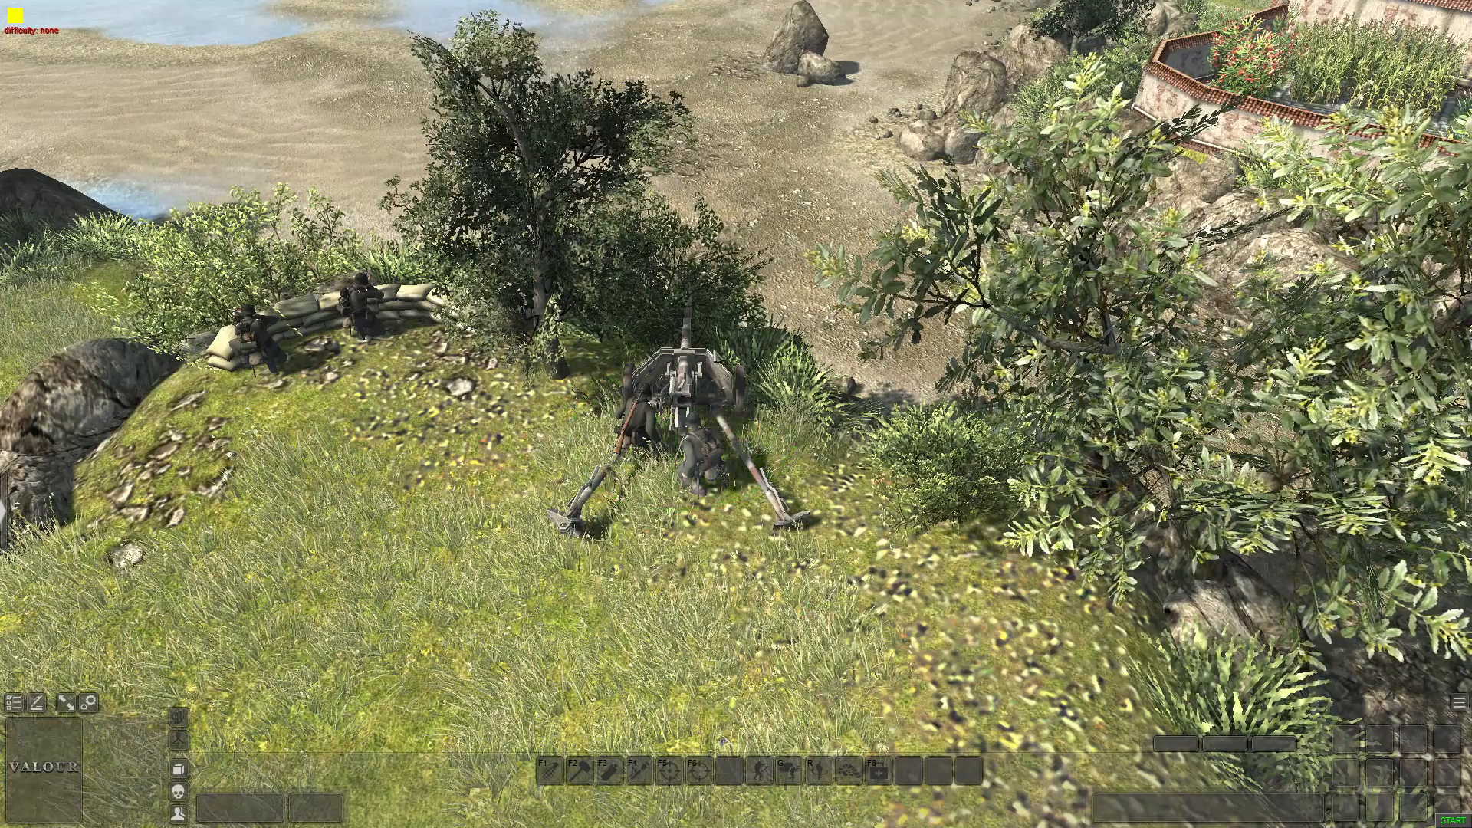
{"action": "key", "text": "F1"}
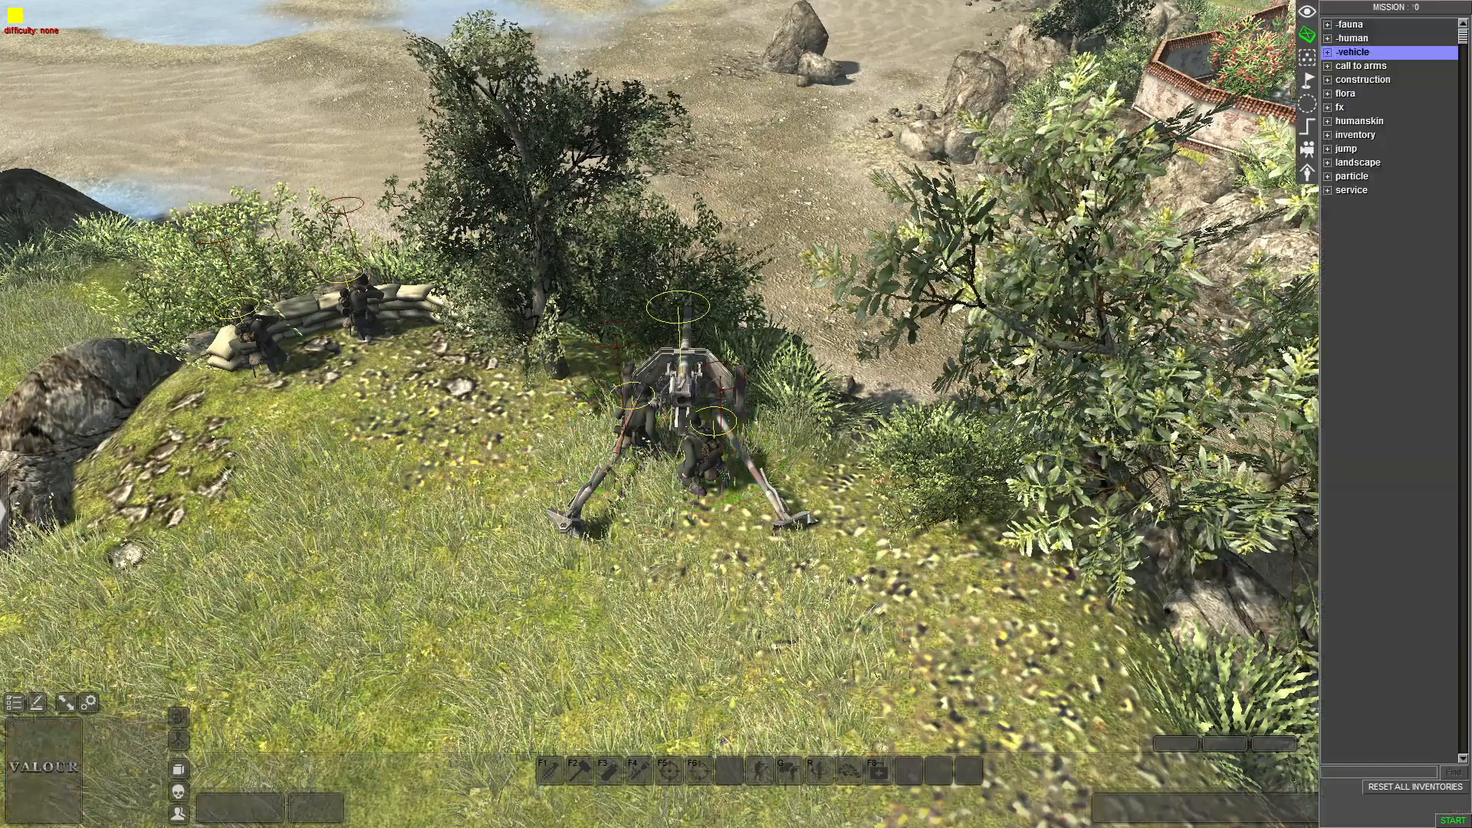
Filter the np_pak40's inventory item list for "sand" and add a sandbag kit to the gun
{"action": "right_click", "coordinate": [694, 375]}
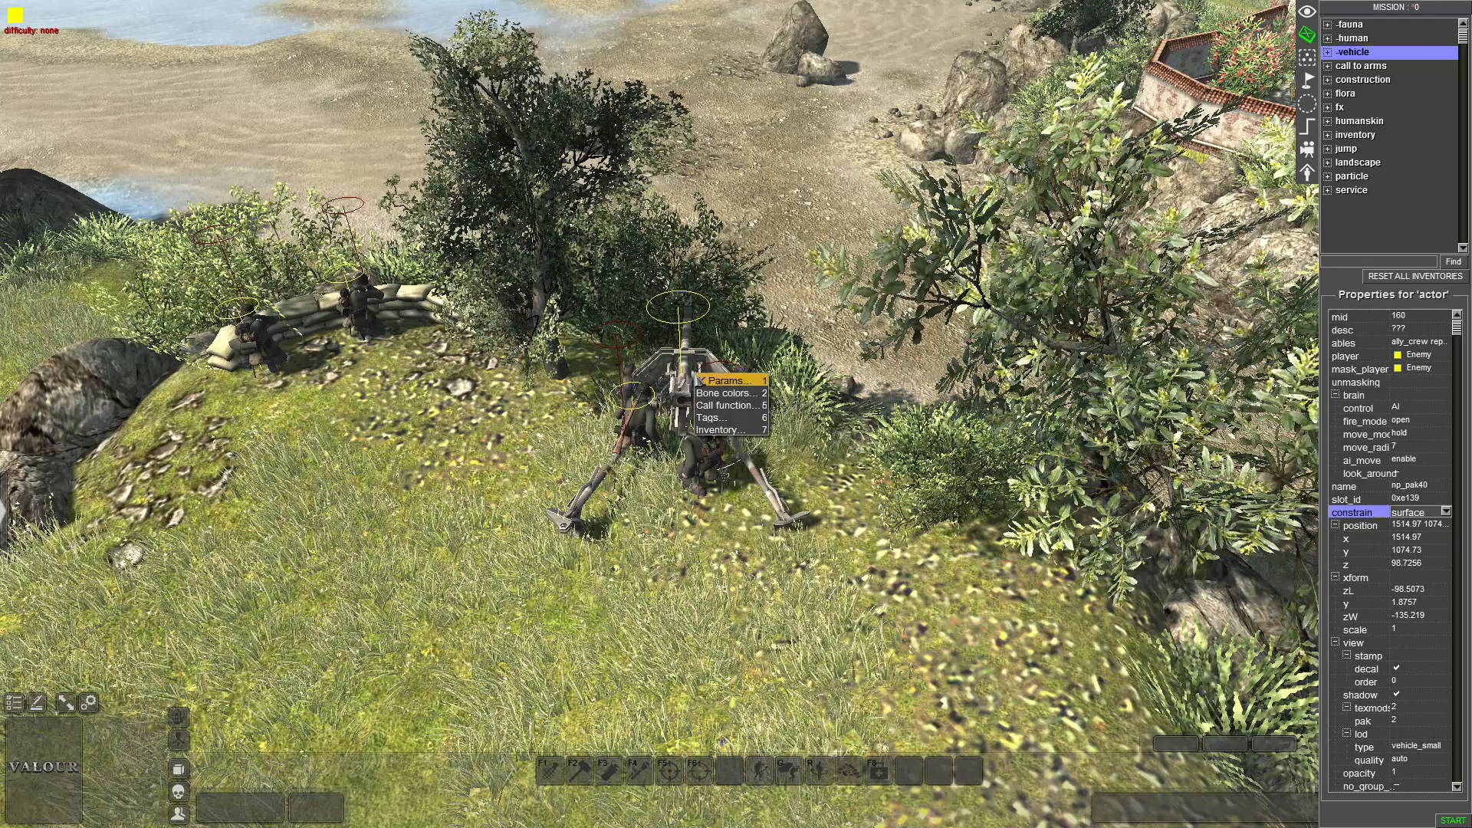
{"action": "left_click", "coordinate": [705, 384]}
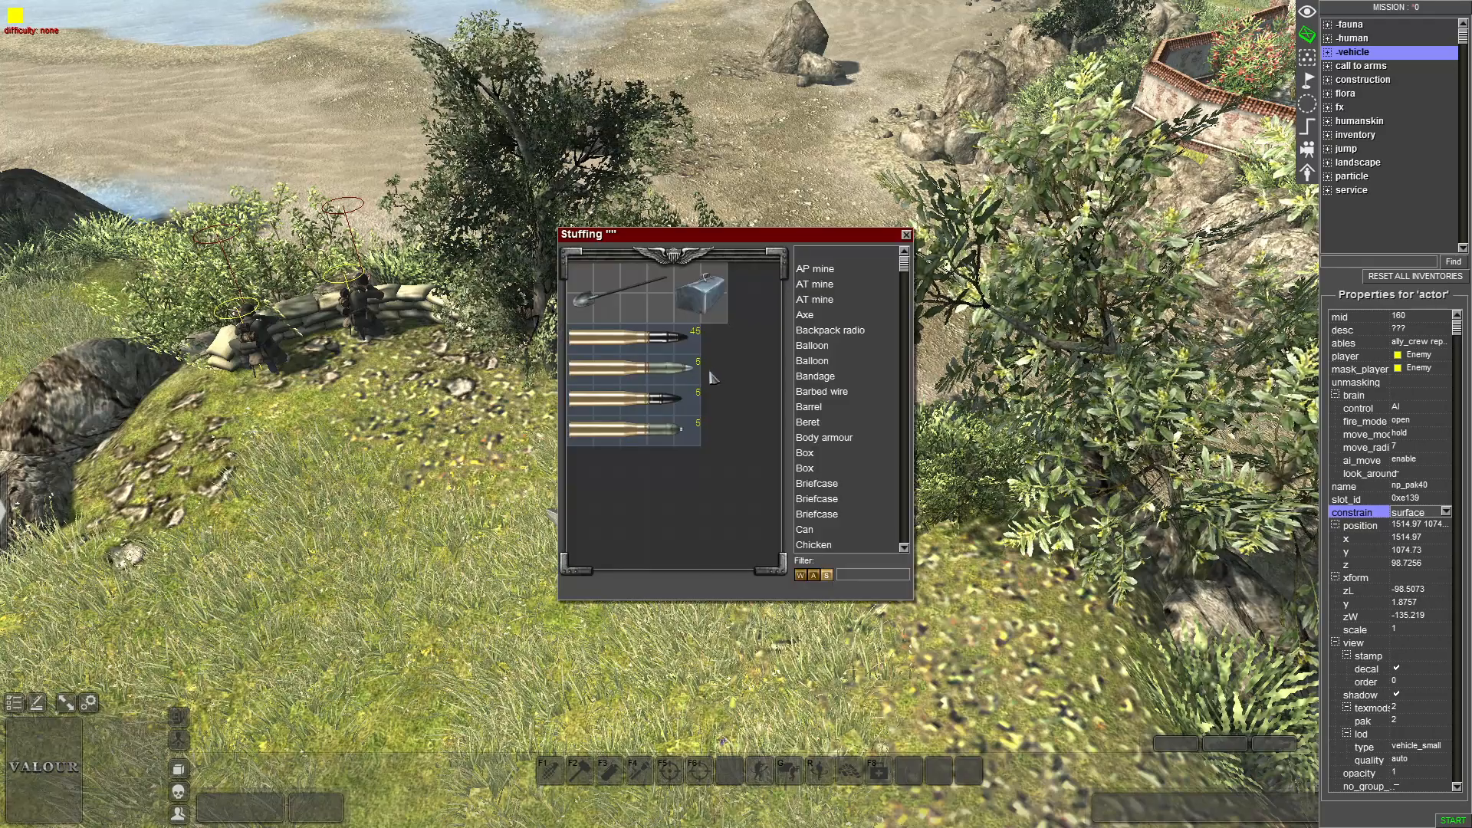
{"action": "left_click", "coordinate": [855, 575]}
{"action": "type", "text": "sa"}
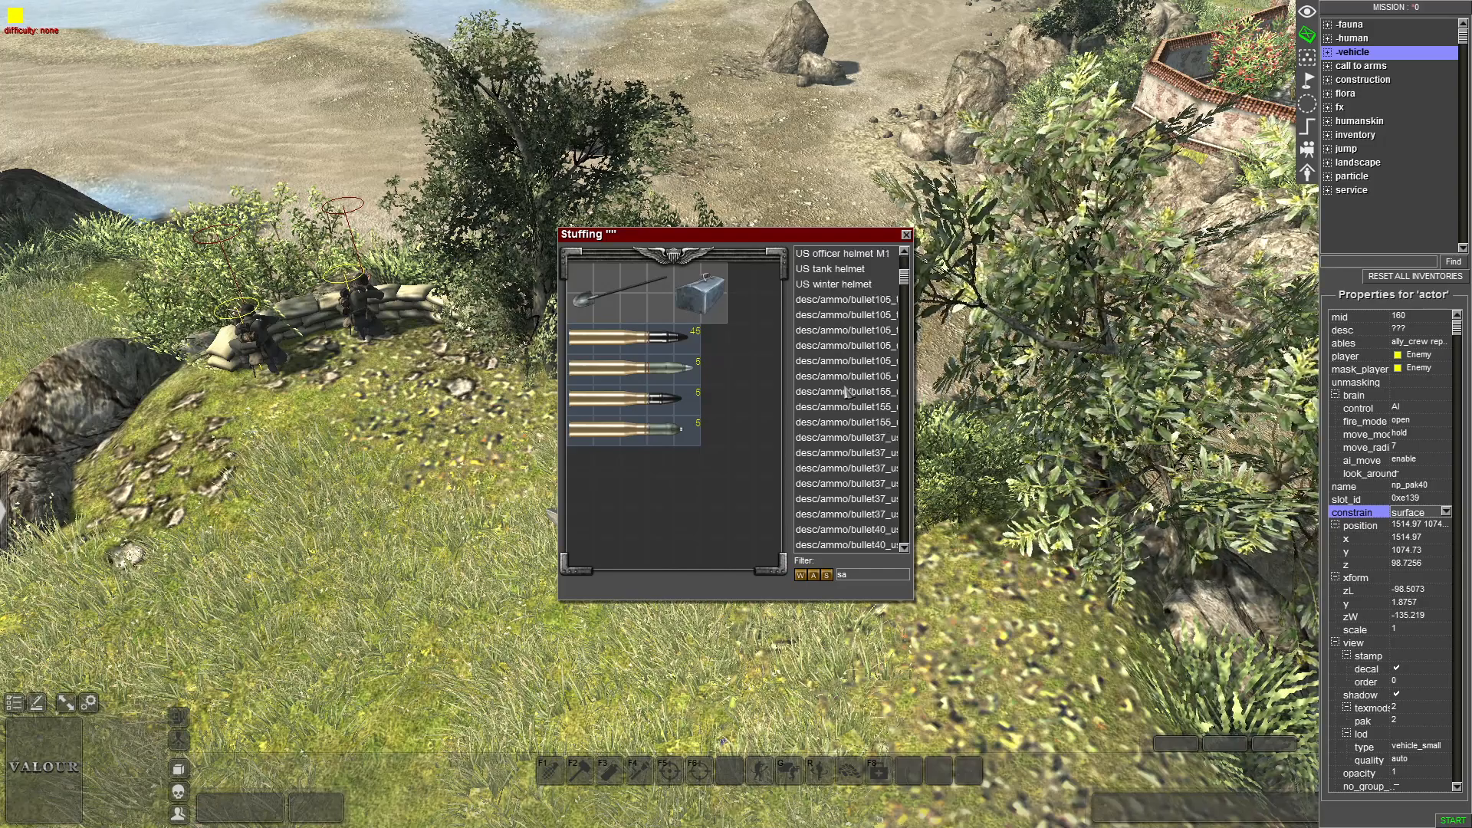
{"action": "type", "text": "nd"}
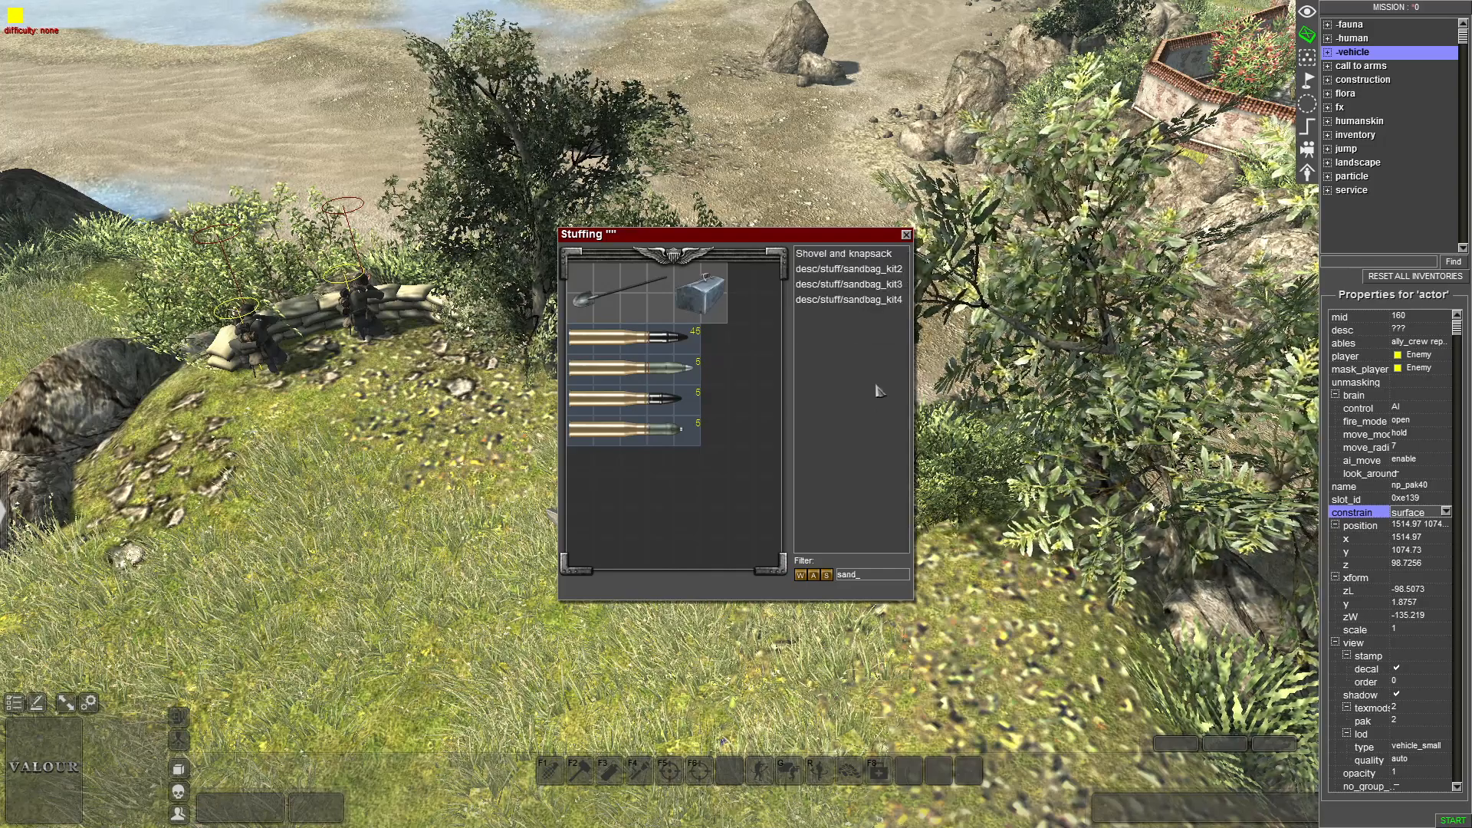
{"action": "left_click_drag", "start_coordinate": [857, 277], "coordinate": [756, 296]}
{"action": "left_click_drag", "start_coordinate": [836, 268], "coordinate": [763, 377]}
{"action": "key", "text": "Escape"}
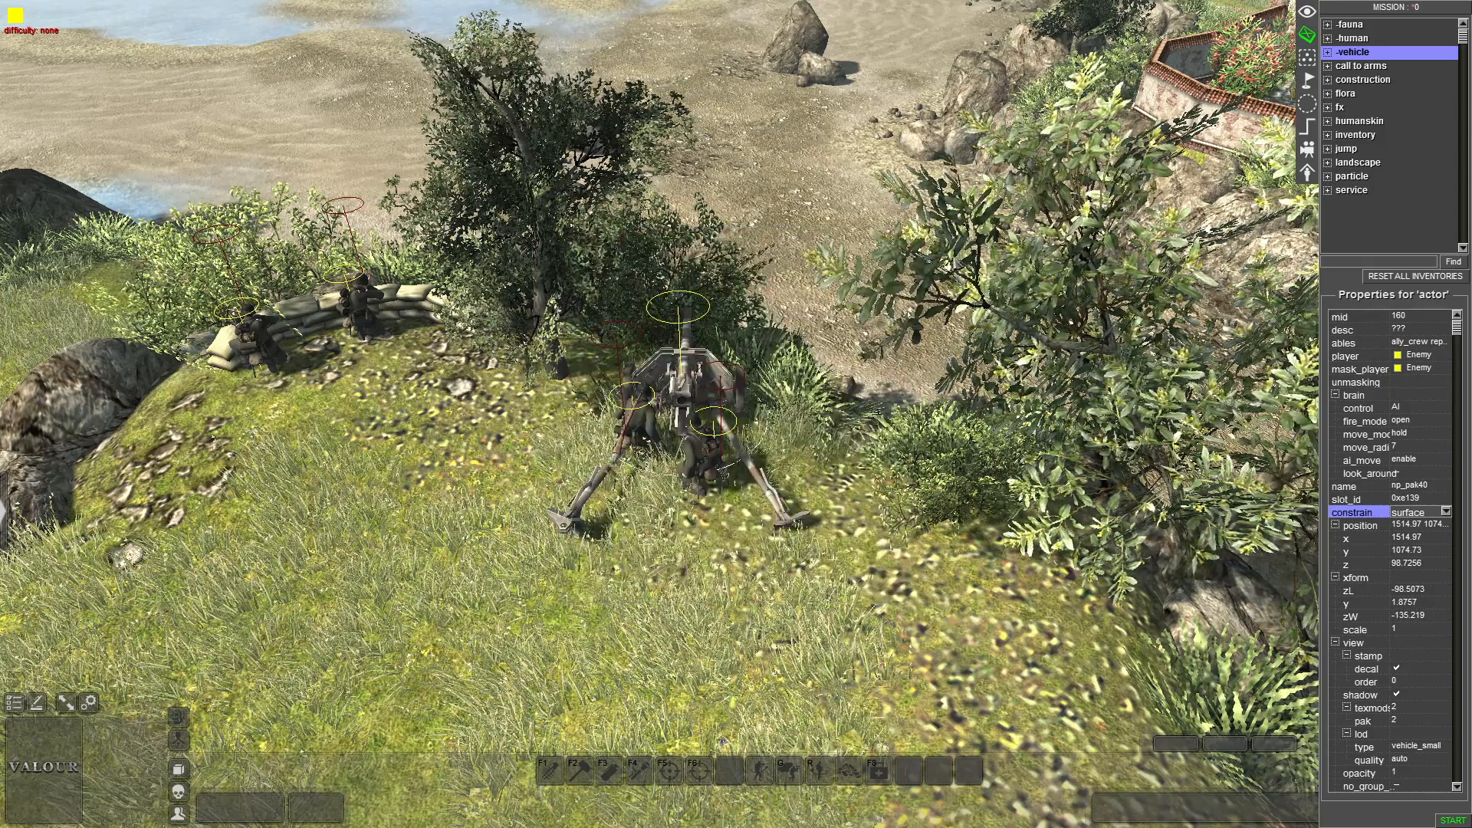
Select the np_pak40 in the game view to check its available actions, and save the mission
{"action": "left_click", "coordinate": [678, 406]}
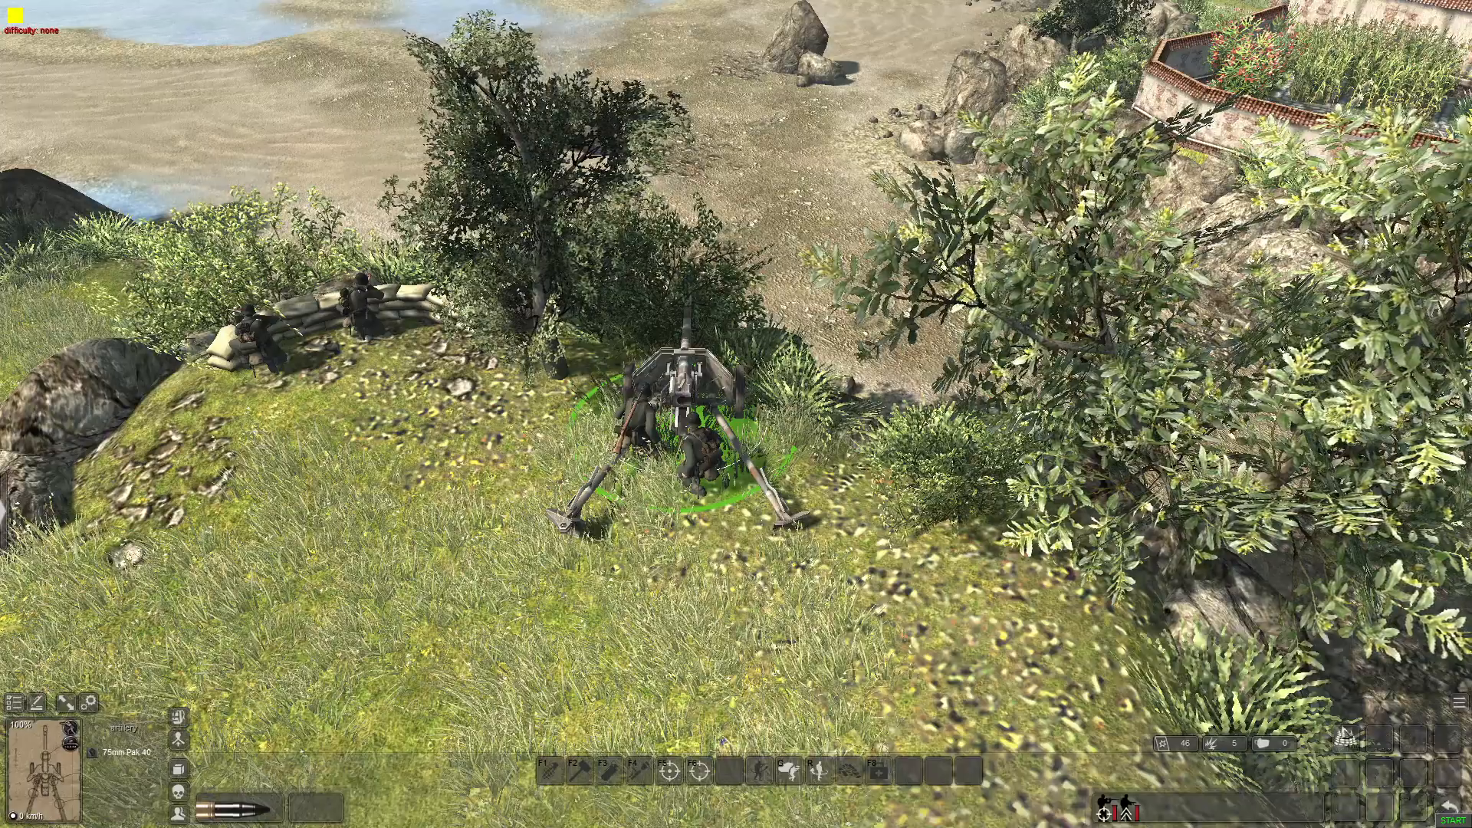
{"action": "left_click", "coordinate": [1347, 738]}
{"action": "key", "text": "Escape"}
{"action": "middle_click_drag", "start_coordinate": [736, 414], "coordinate": [1150, 406]}
{"action": "middle_click_drag", "start_coordinate": [923, 399], "coordinate": [809, 549]}
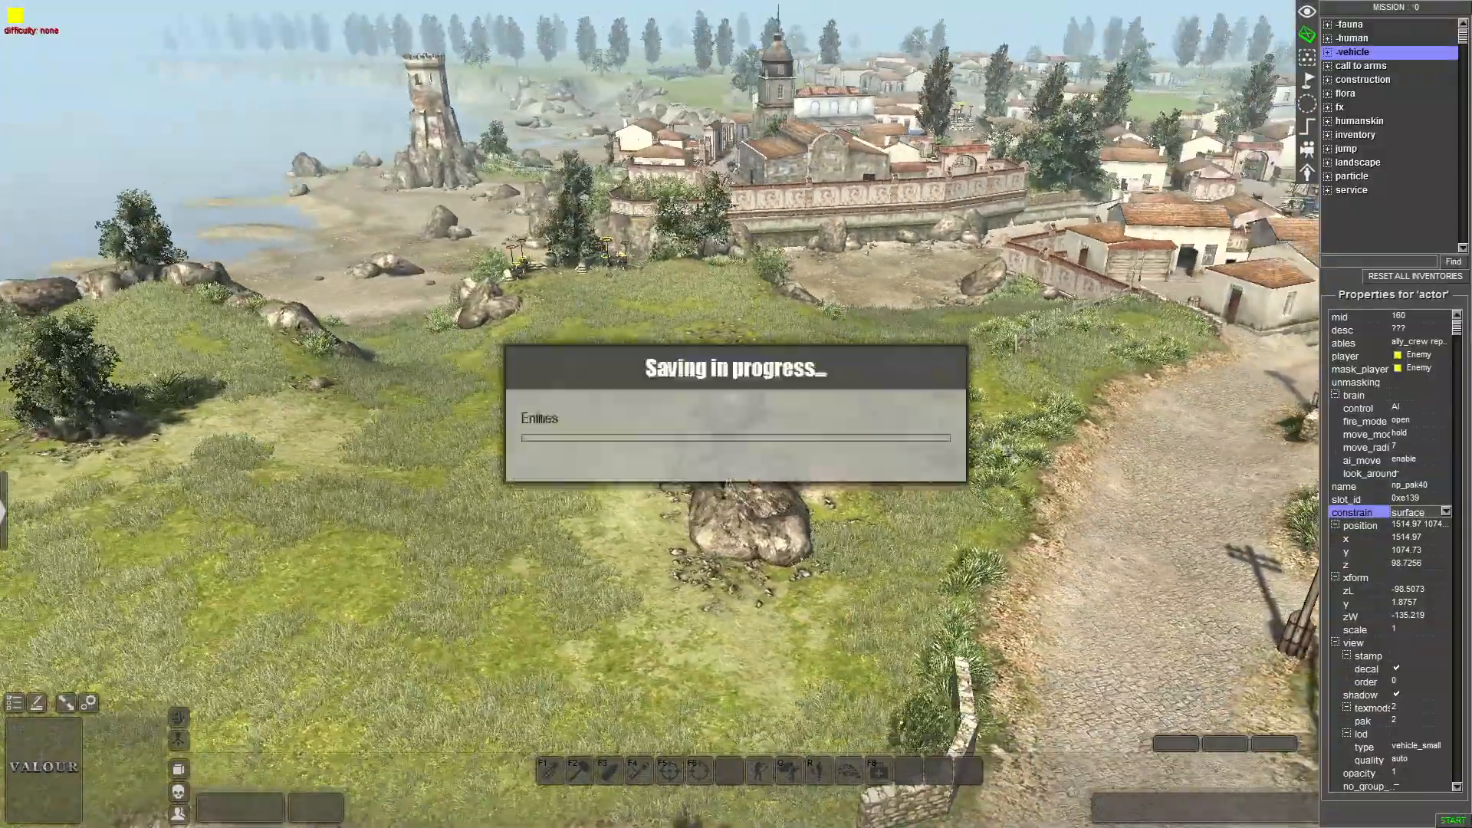
Examine the coastline, beach and town square from the sea side for coverage of the landing area
{"action": "middle_click_drag", "start_coordinate": [736, 414], "coordinate": [851, 414]}
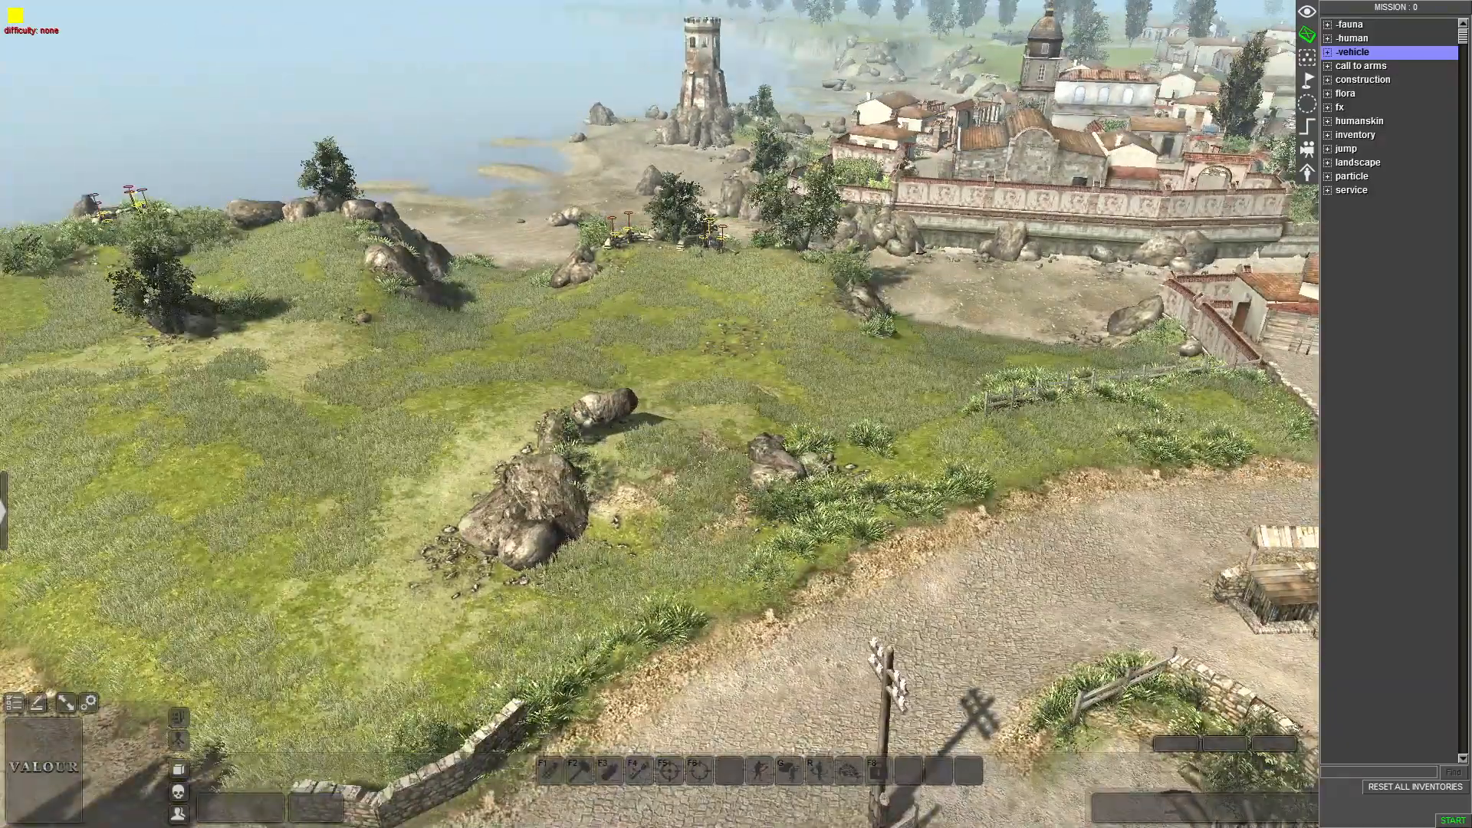
{"action": "key", "text": "Up"}
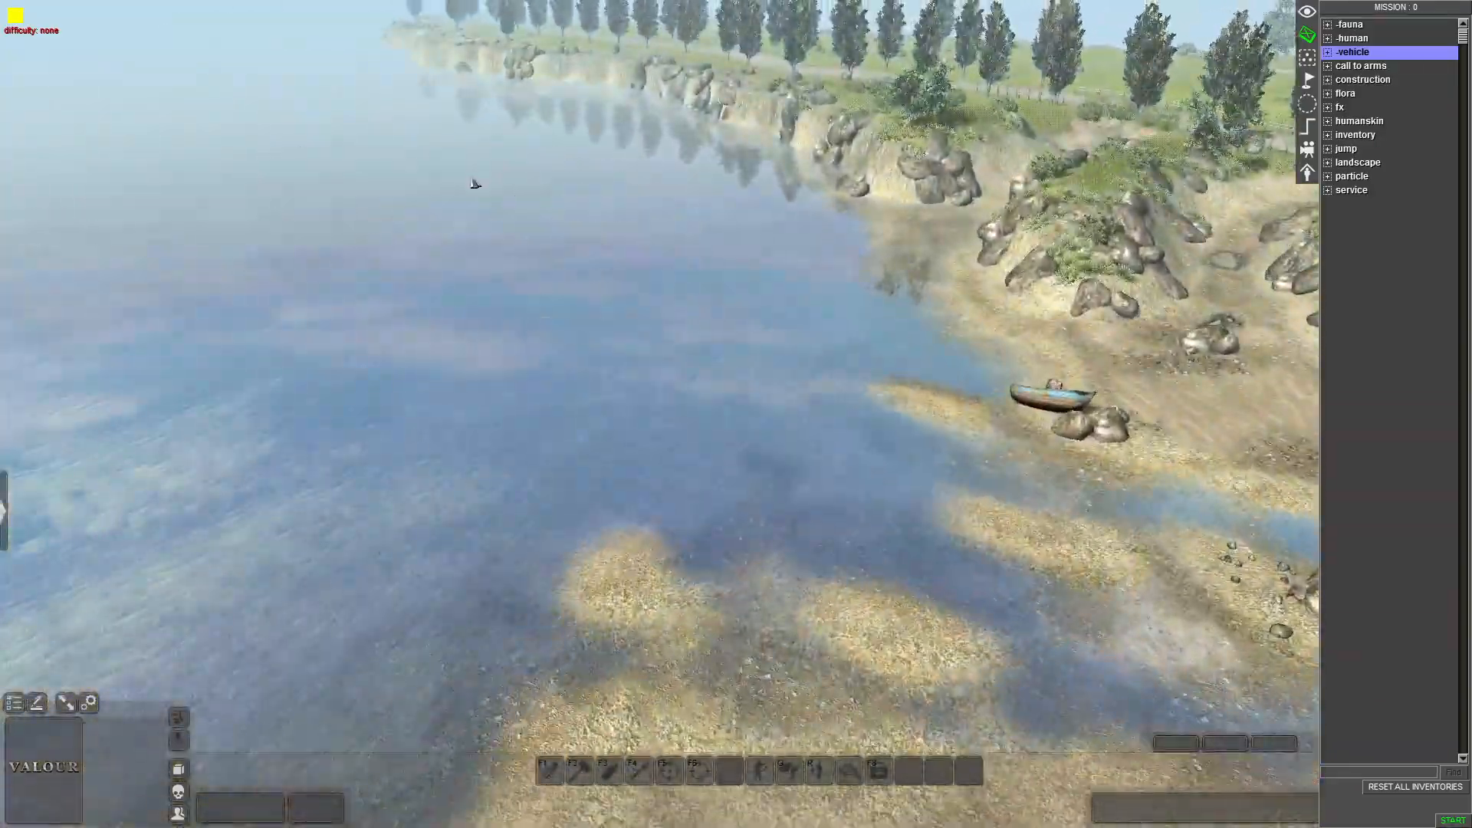
{"action": "middle_click_drag", "start_coordinate": [475, 183], "coordinate": [1013, 196]}
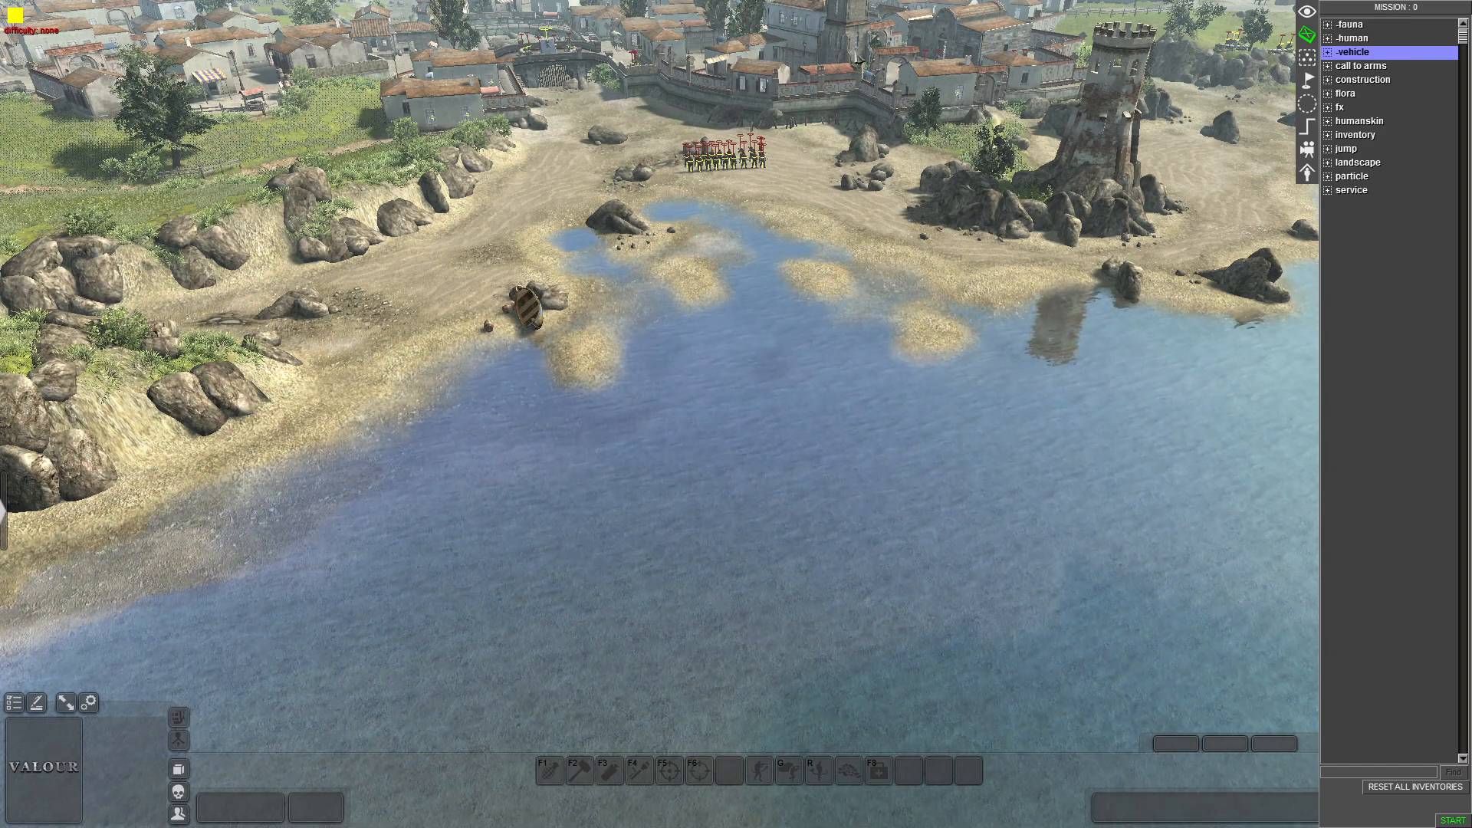
{"action": "scroll", "coordinate": [819, 6], "scroll_direction": "up", "scroll_amount": 5}
{"action": "scroll", "coordinate": [819, 6], "scroll_direction": "up", "scroll_amount": 5}
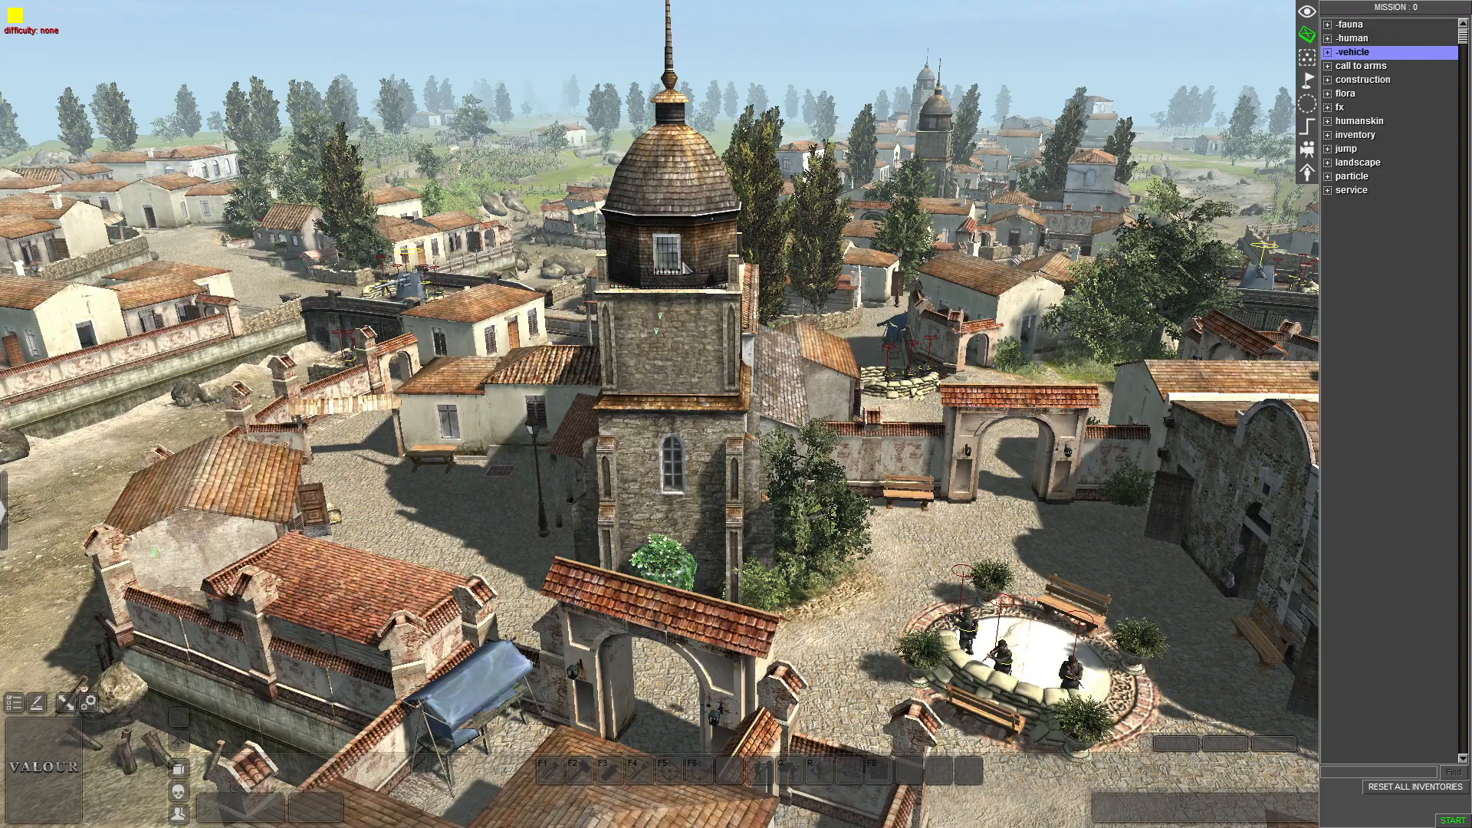
{"action": "scroll", "coordinate": [684, 267], "scroll_direction": "down", "scroll_amount": 10}
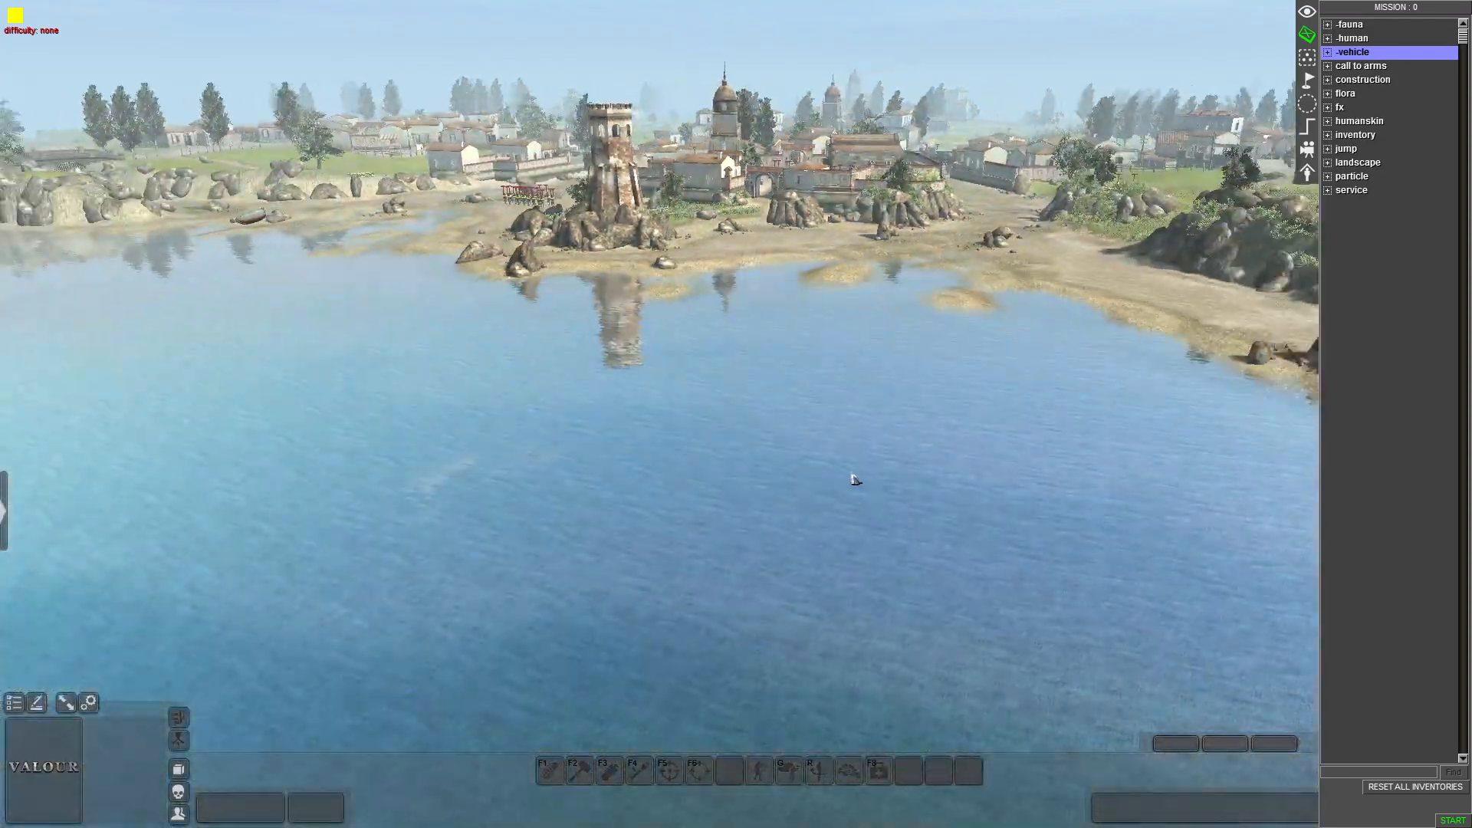
{"action": "middle_click_drag", "start_coordinate": [856, 480], "coordinate": [516, 513]}
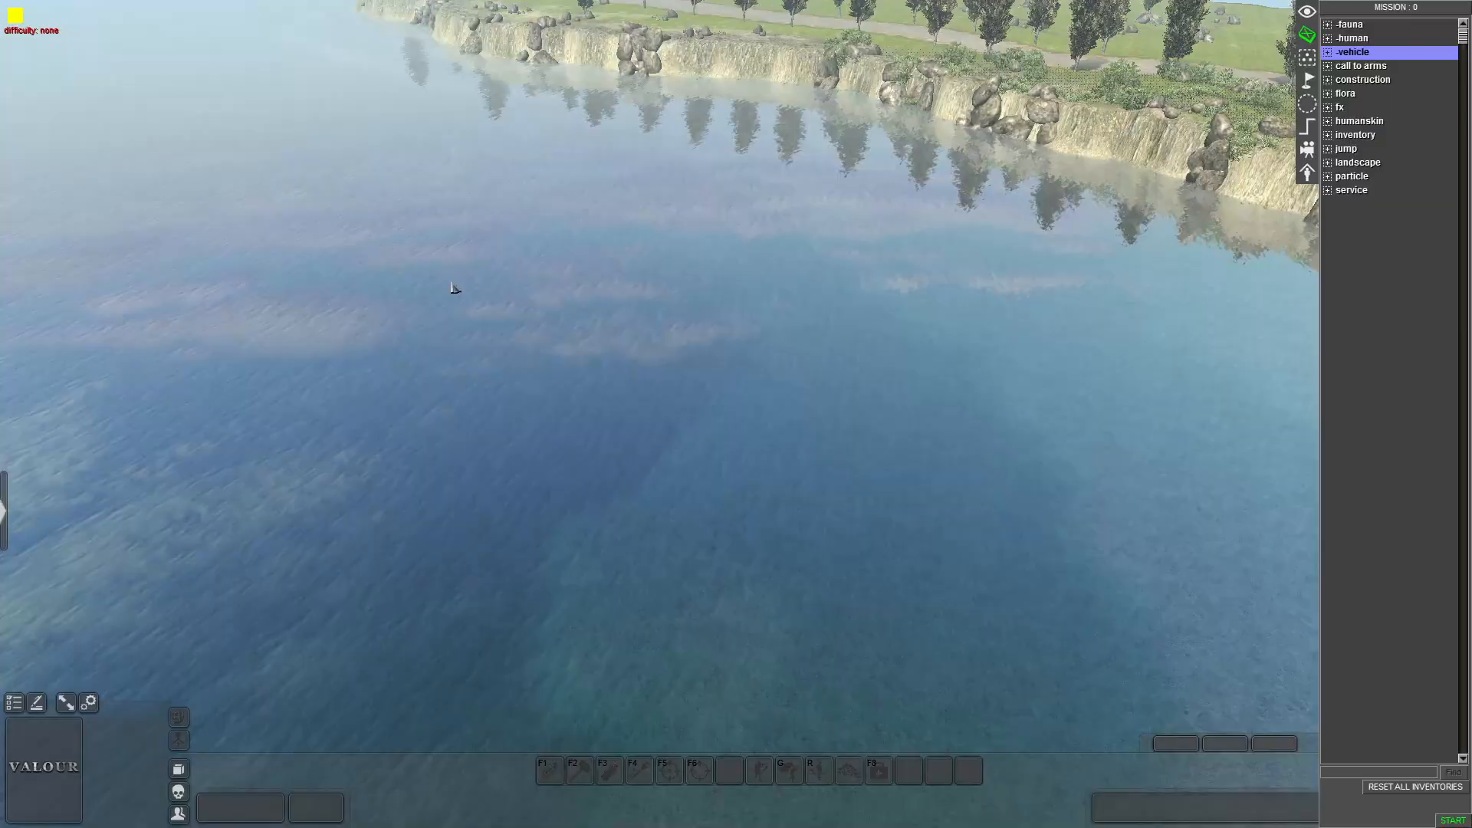
{"action": "middle_click_drag", "start_coordinate": [452, 287], "coordinate": [950, 306]}
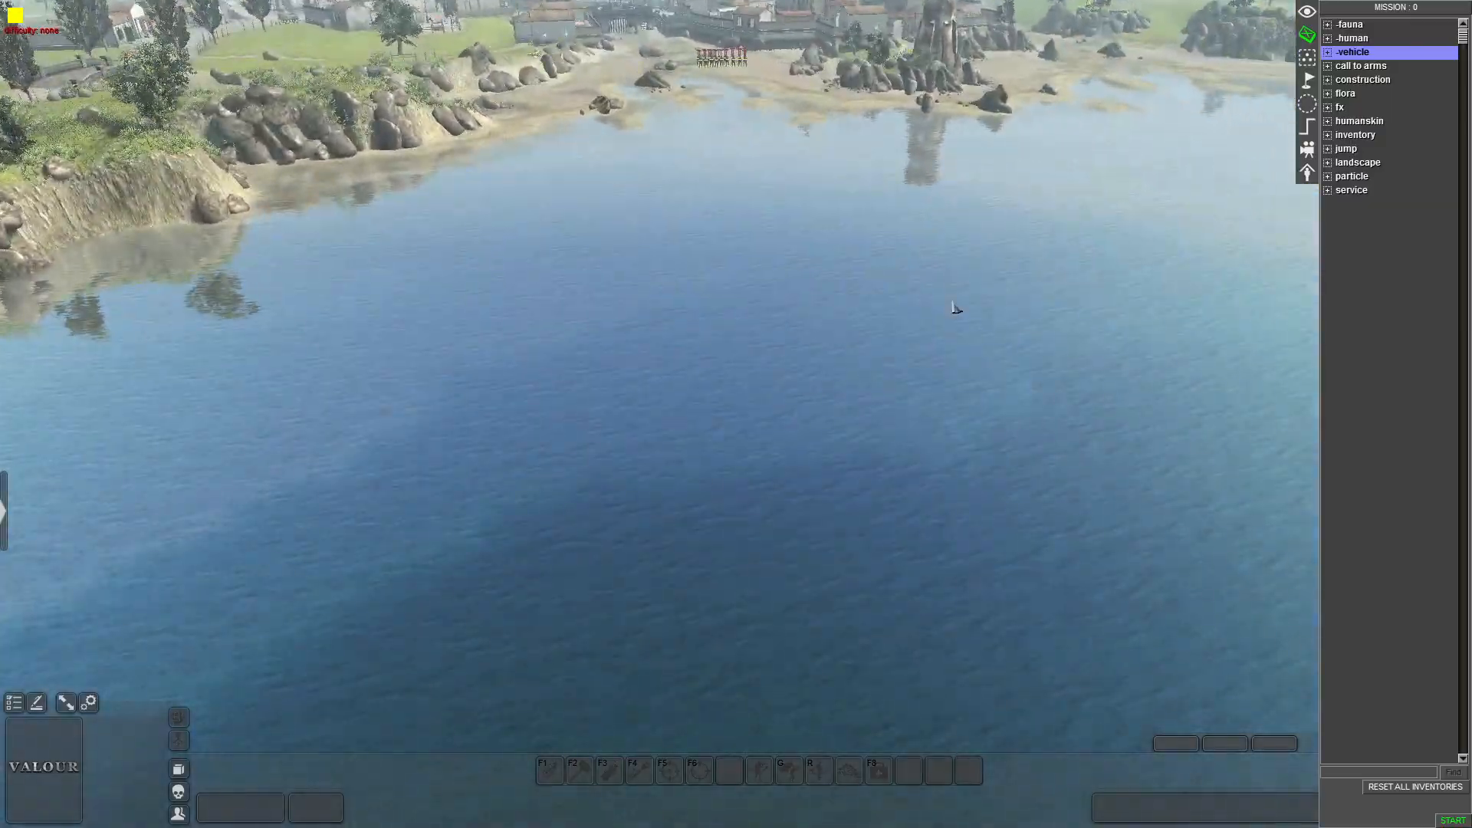
Examine the vineyards, fields and farmhouses outside the town for possible approach routes
{"action": "key", "text": "Up"}
{"action": "middle_click_drag", "start_coordinate": [736, 399], "coordinate": [563, 338]}
{"action": "key", "text": "Up"}
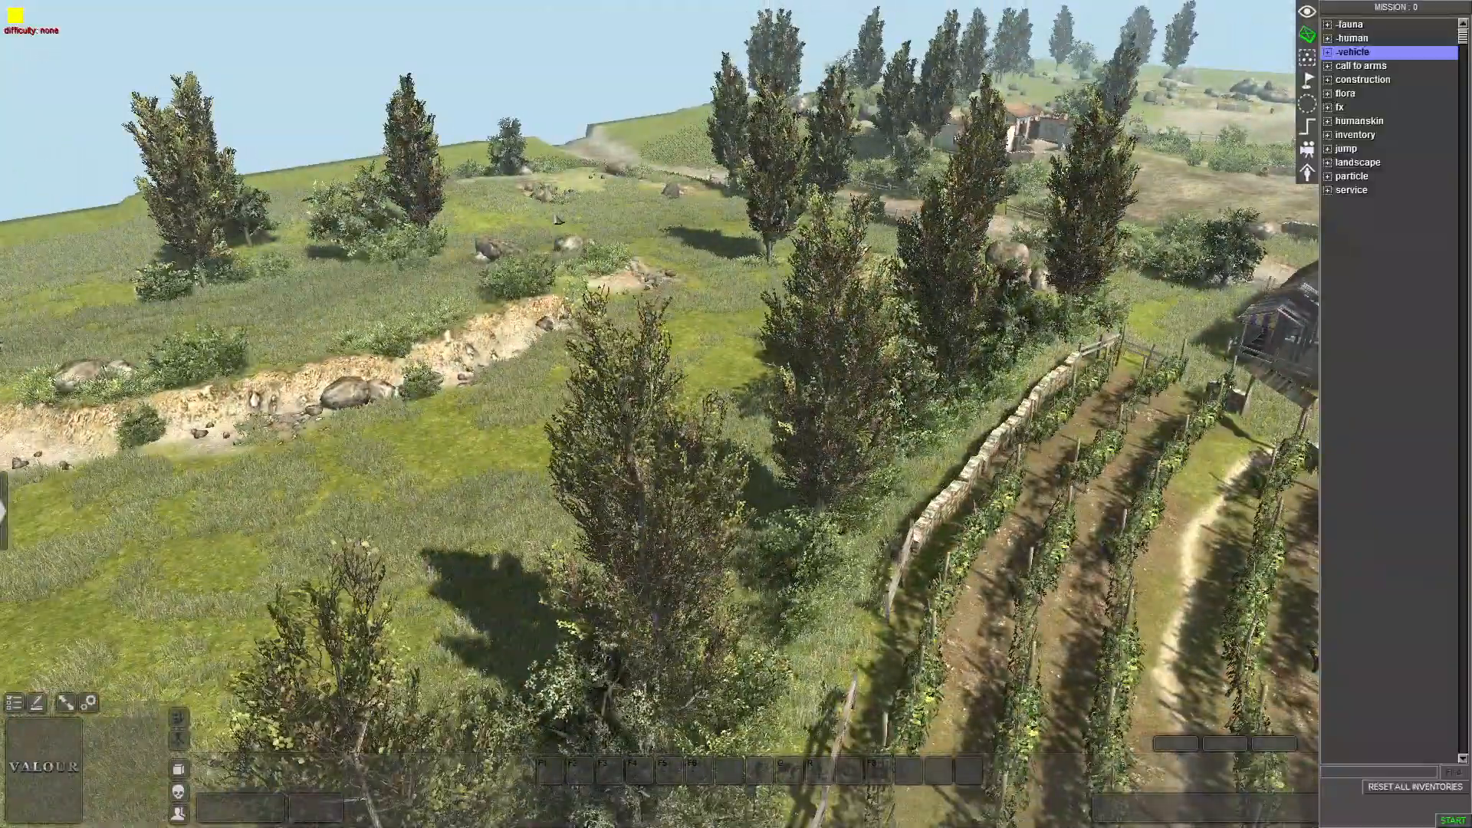
{"action": "middle_click_drag", "start_coordinate": [796, 12], "coordinate": [867, 387]}
{"action": "key", "text": "Down"}
{"action": "key", "text": "Left"}
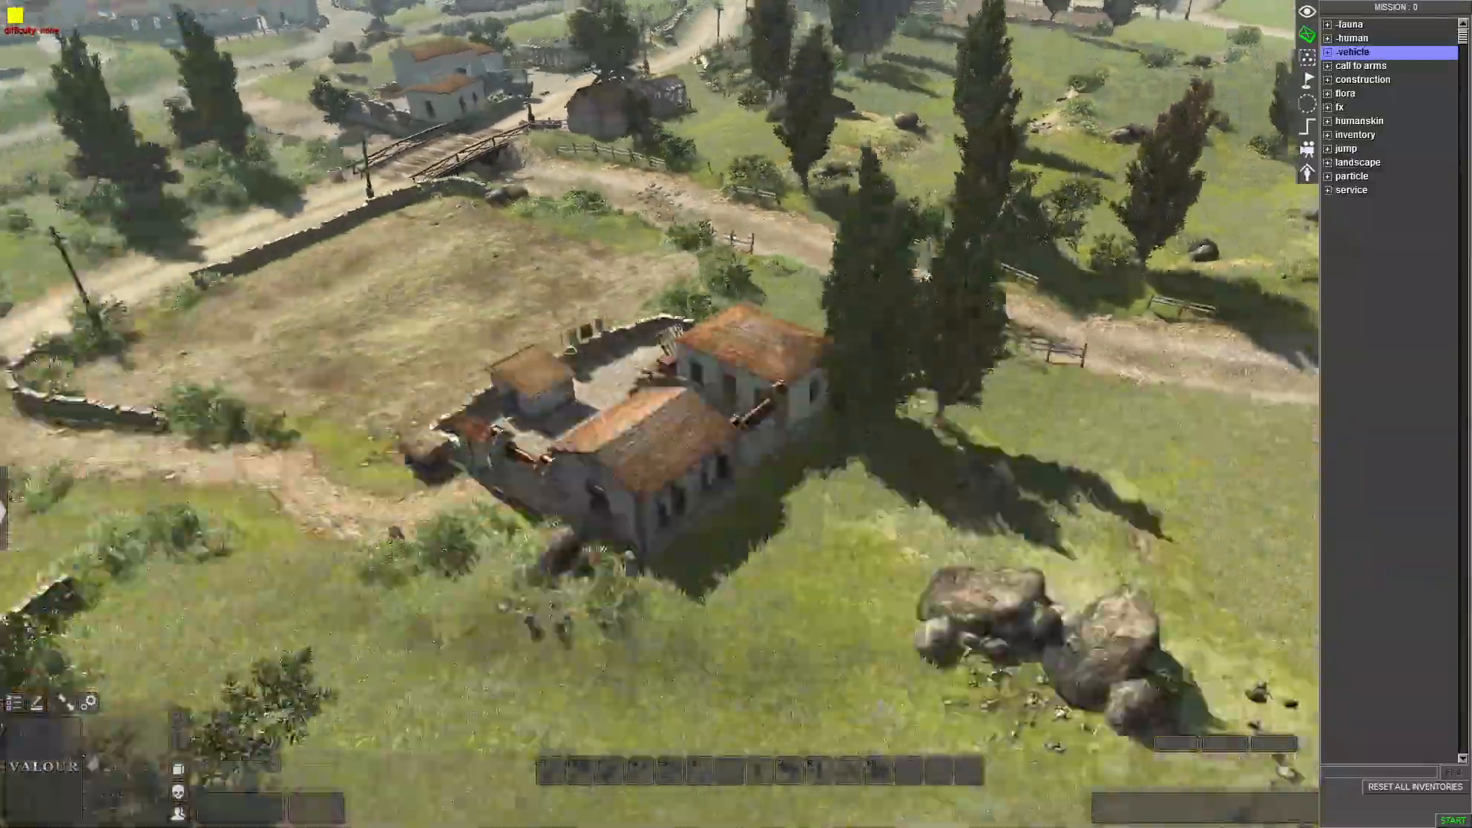
{"action": "middle_click_drag", "start_coordinate": [813, 11], "coordinate": [577, 9]}
{"action": "key", "text": "Up"}
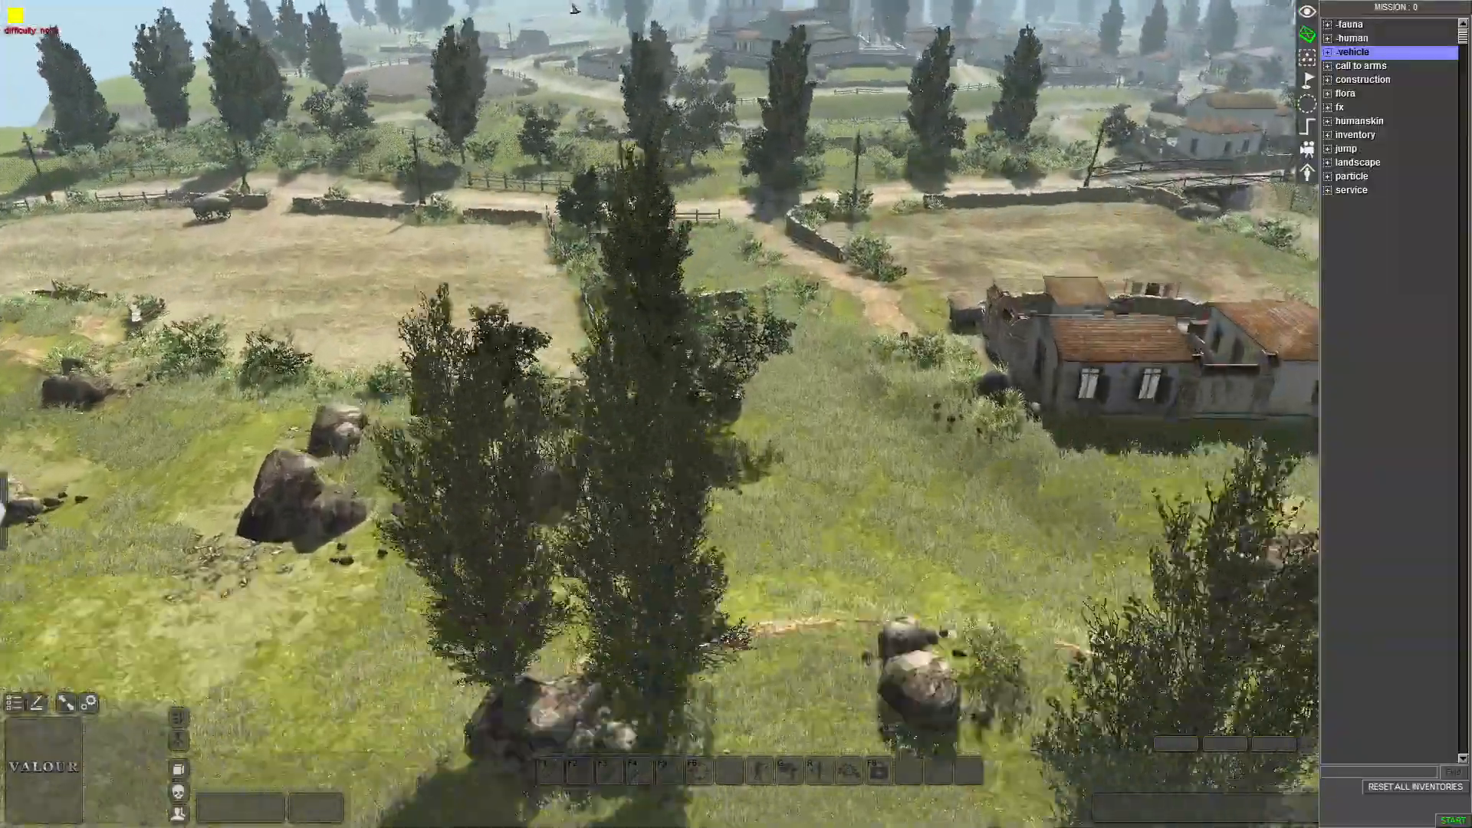
{"action": "key", "text": "Up"}
{"action": "key", "text": "Left"}
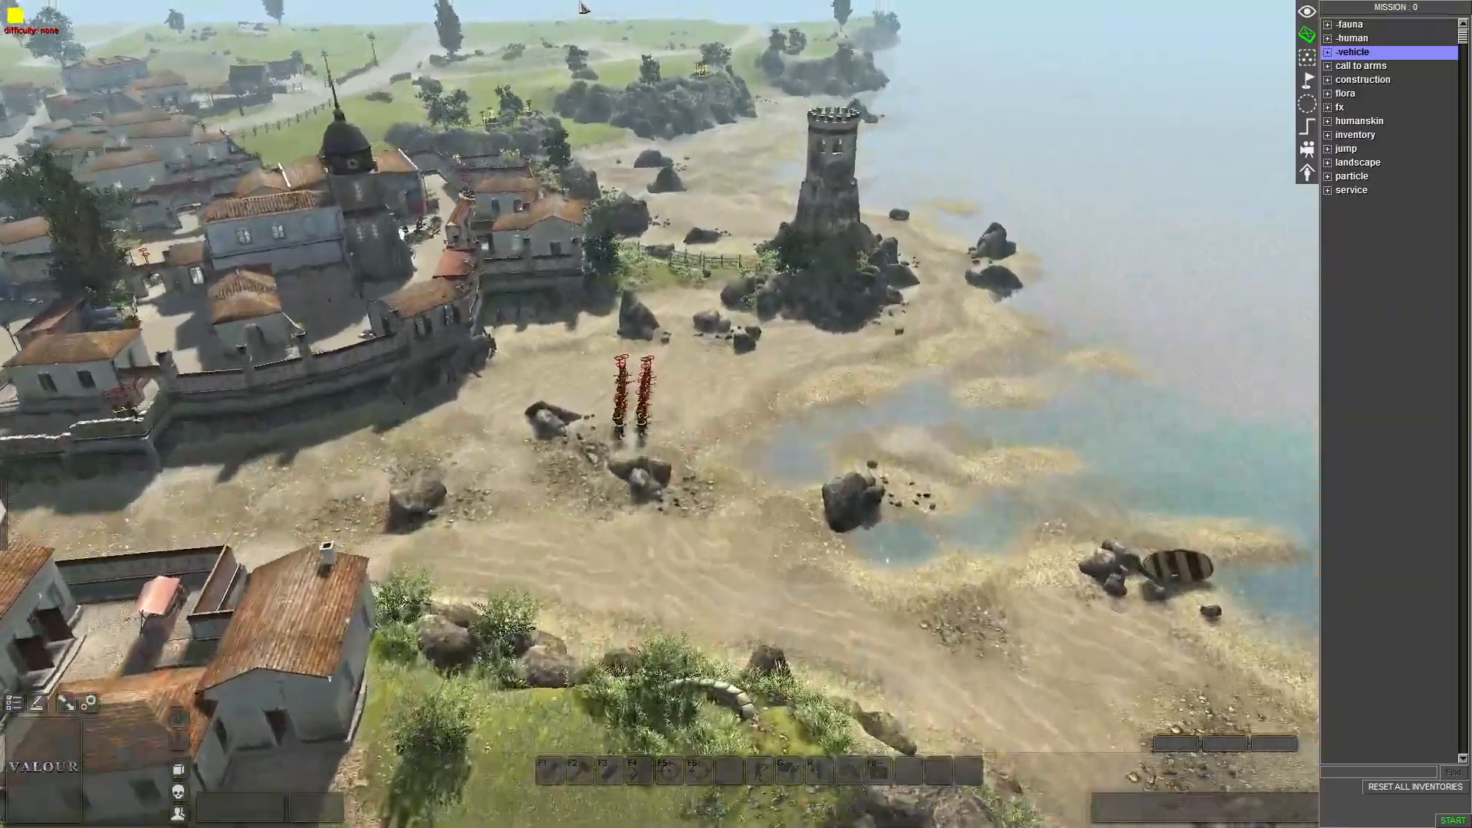
Survey the beach around the watchtower, the dirt roads, the riverbed and the town outskirts
{"action": "middle_click_drag", "start_coordinate": [584, 10], "coordinate": [813, 238]}
{"action": "middle_click_drag", "start_coordinate": [715, 290], "coordinate": [973, 397]}
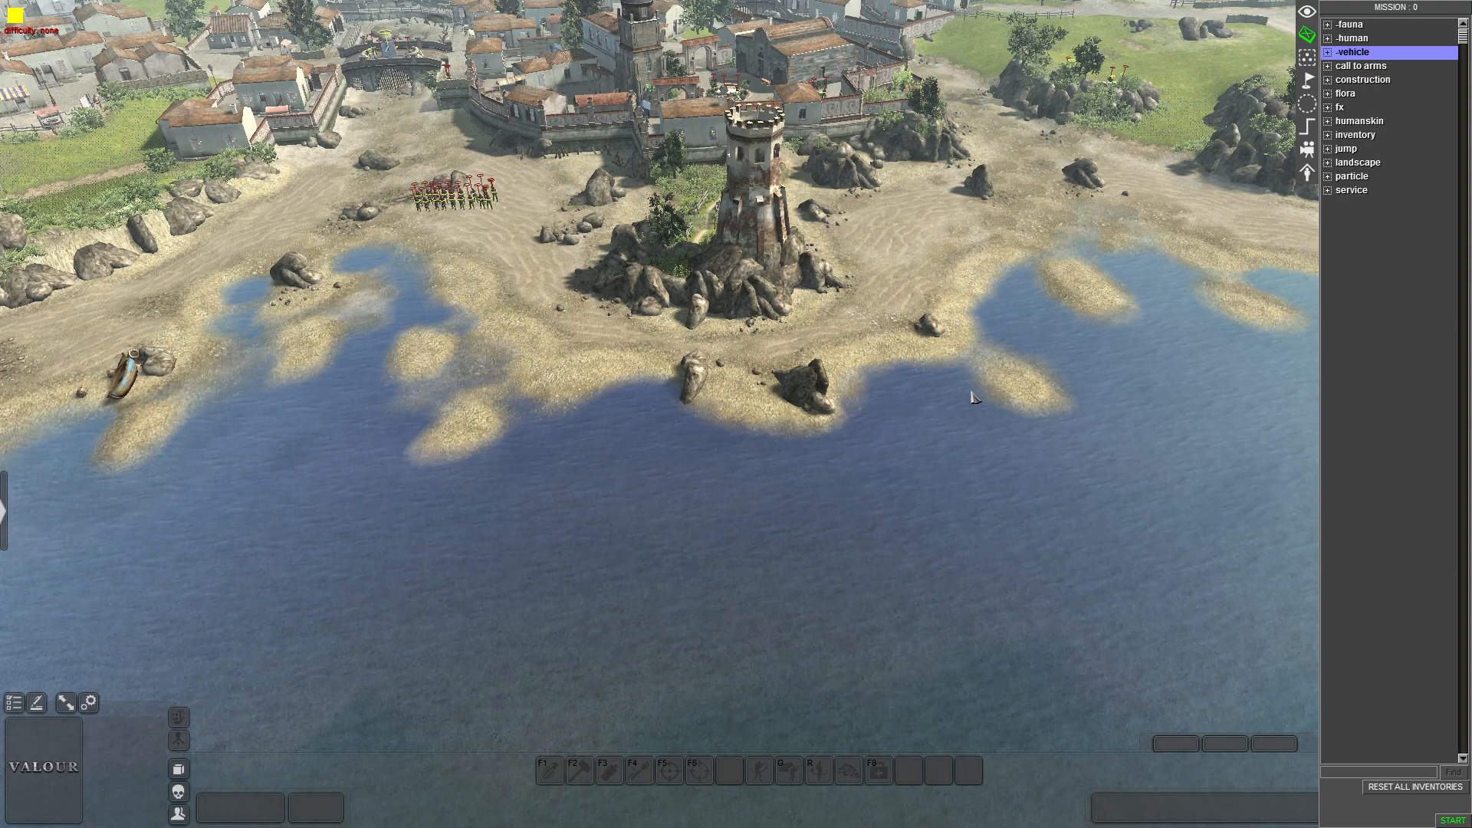
{"action": "middle_click_drag", "start_coordinate": [972, 397], "coordinate": [802, 10]}
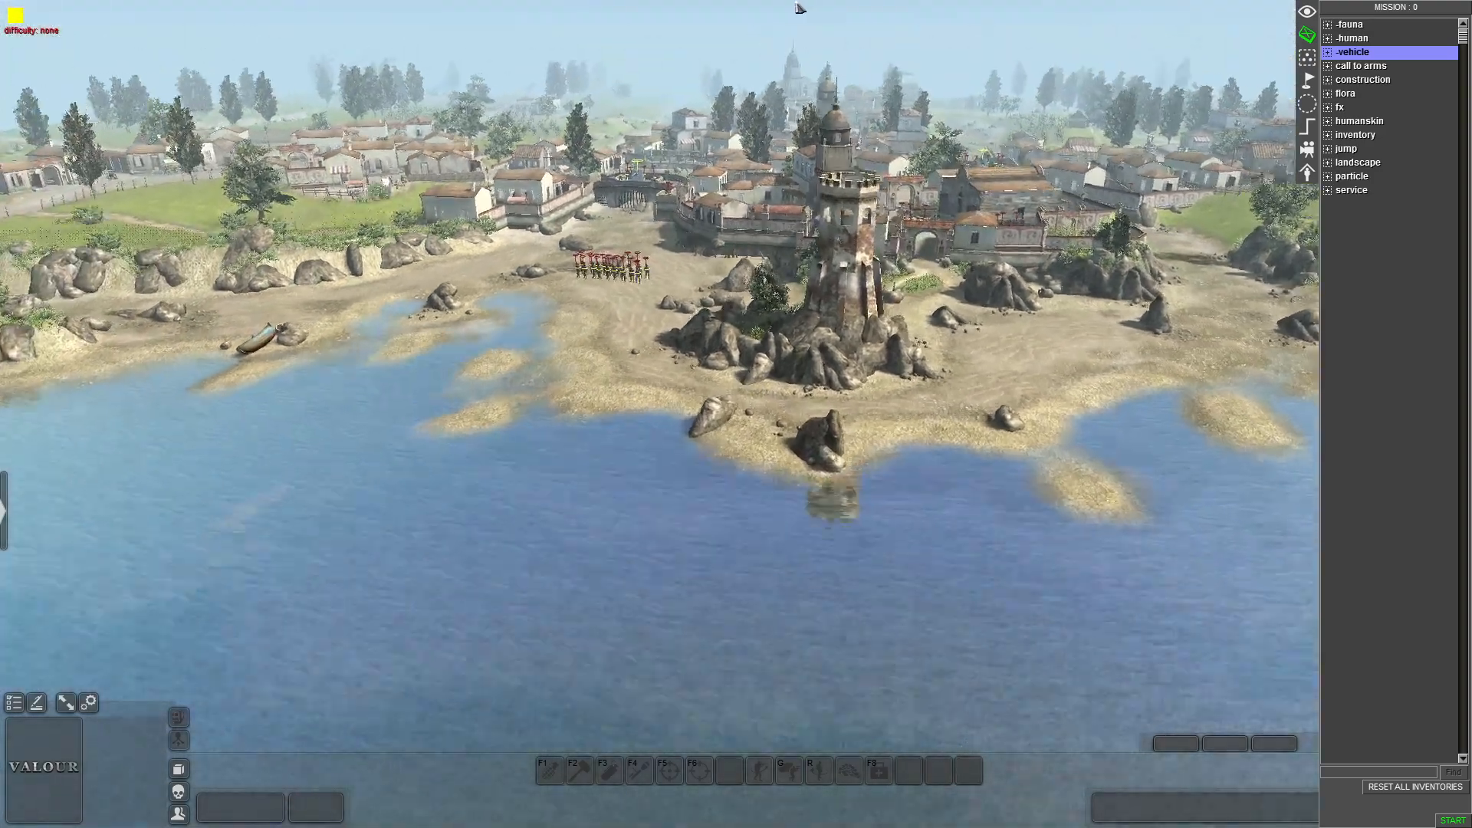
{"action": "mouse_move", "coordinate": [792, 7]}
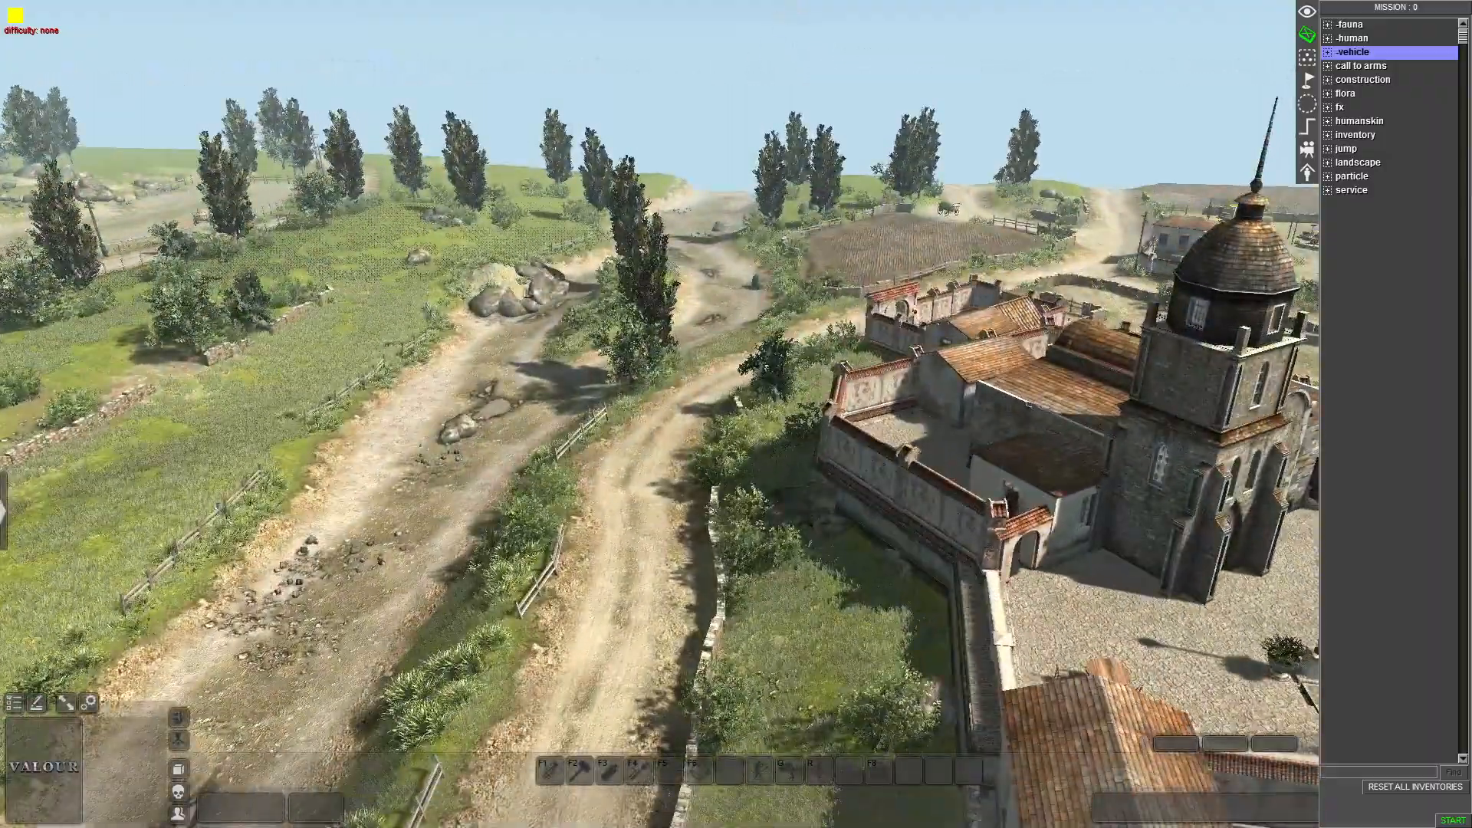
{"action": "middle_click_drag", "start_coordinate": [792, 8], "coordinate": [1049, 307]}
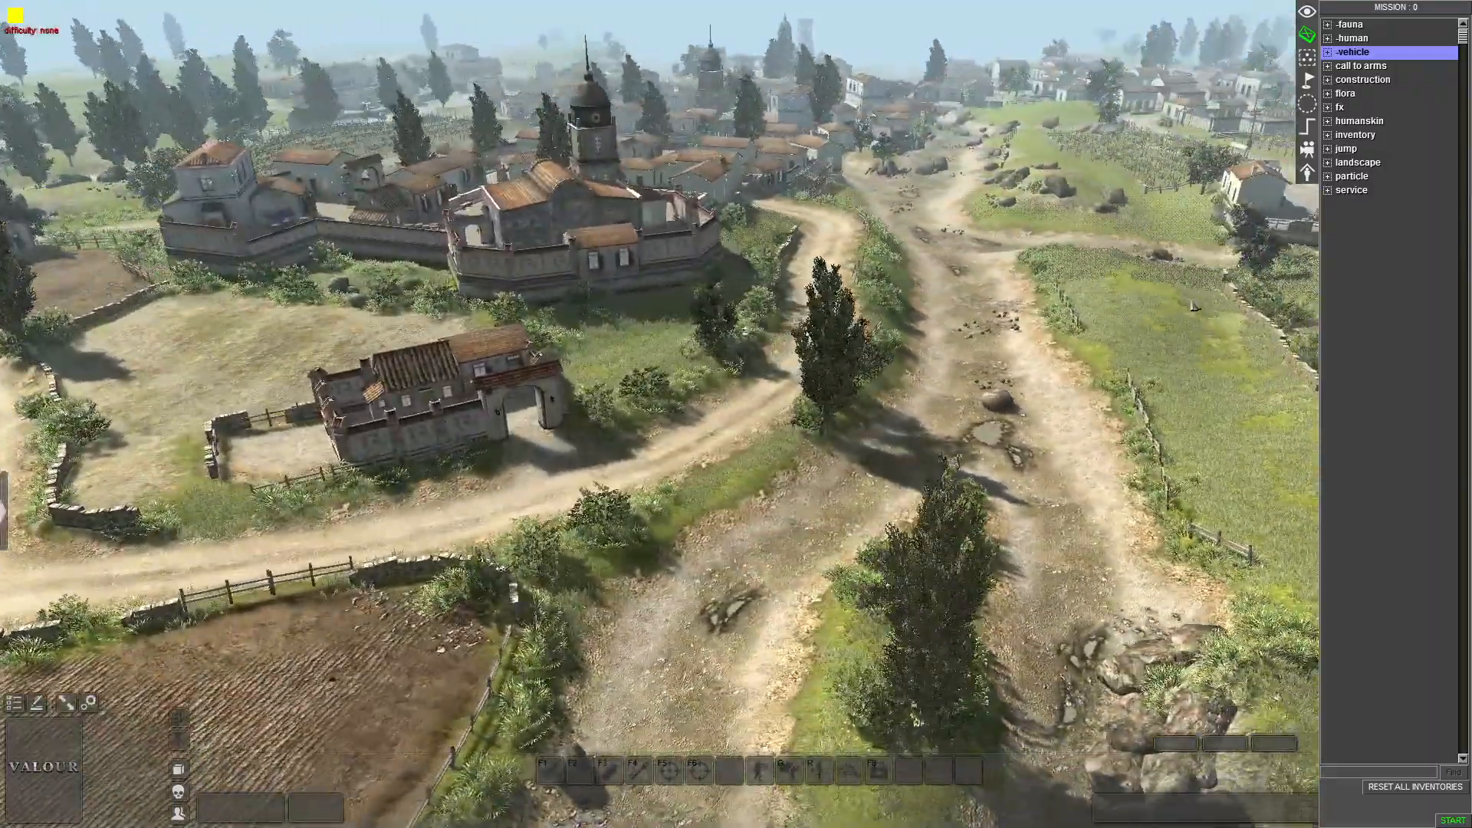
{"action": "mouse_move", "coordinate": [803, 5]}
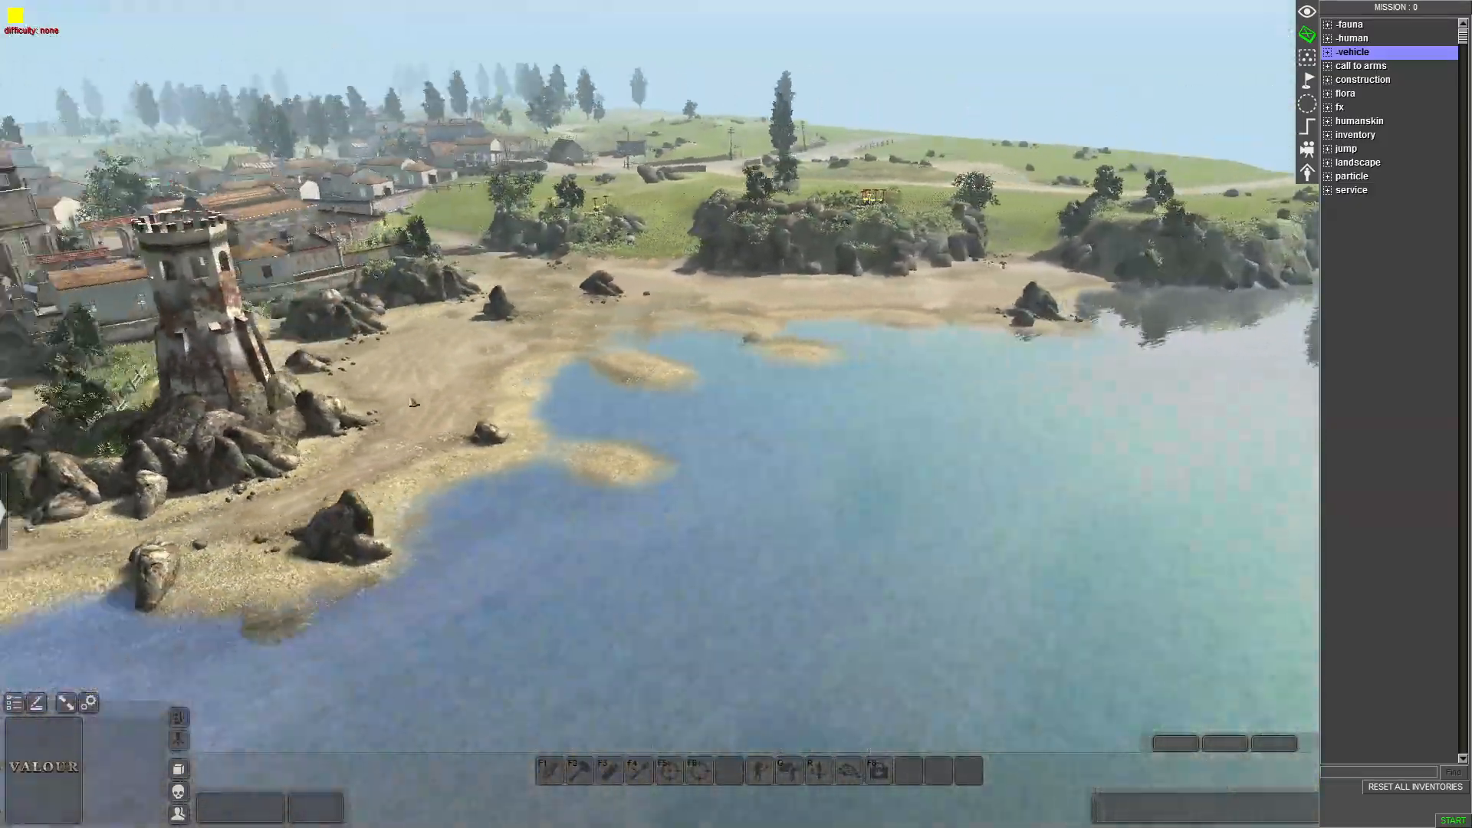
{"action": "middle_click_drag", "start_coordinate": [414, 403], "coordinate": [269, 407]}
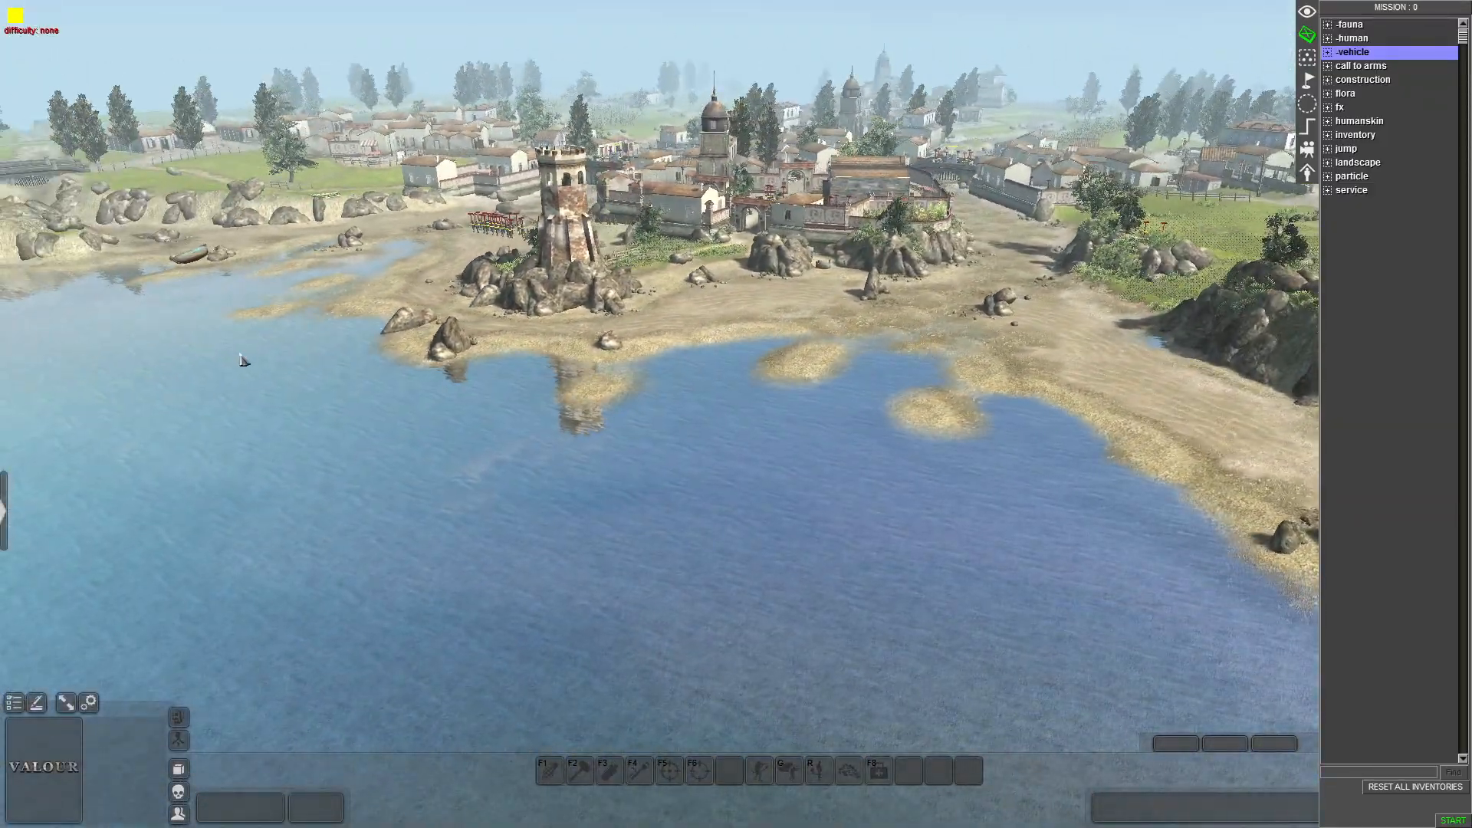
{"action": "mouse_move", "coordinate": [491, 4]}
{"action": "middle_click_drag", "start_coordinate": [499, 253], "coordinate": [623, 303]}
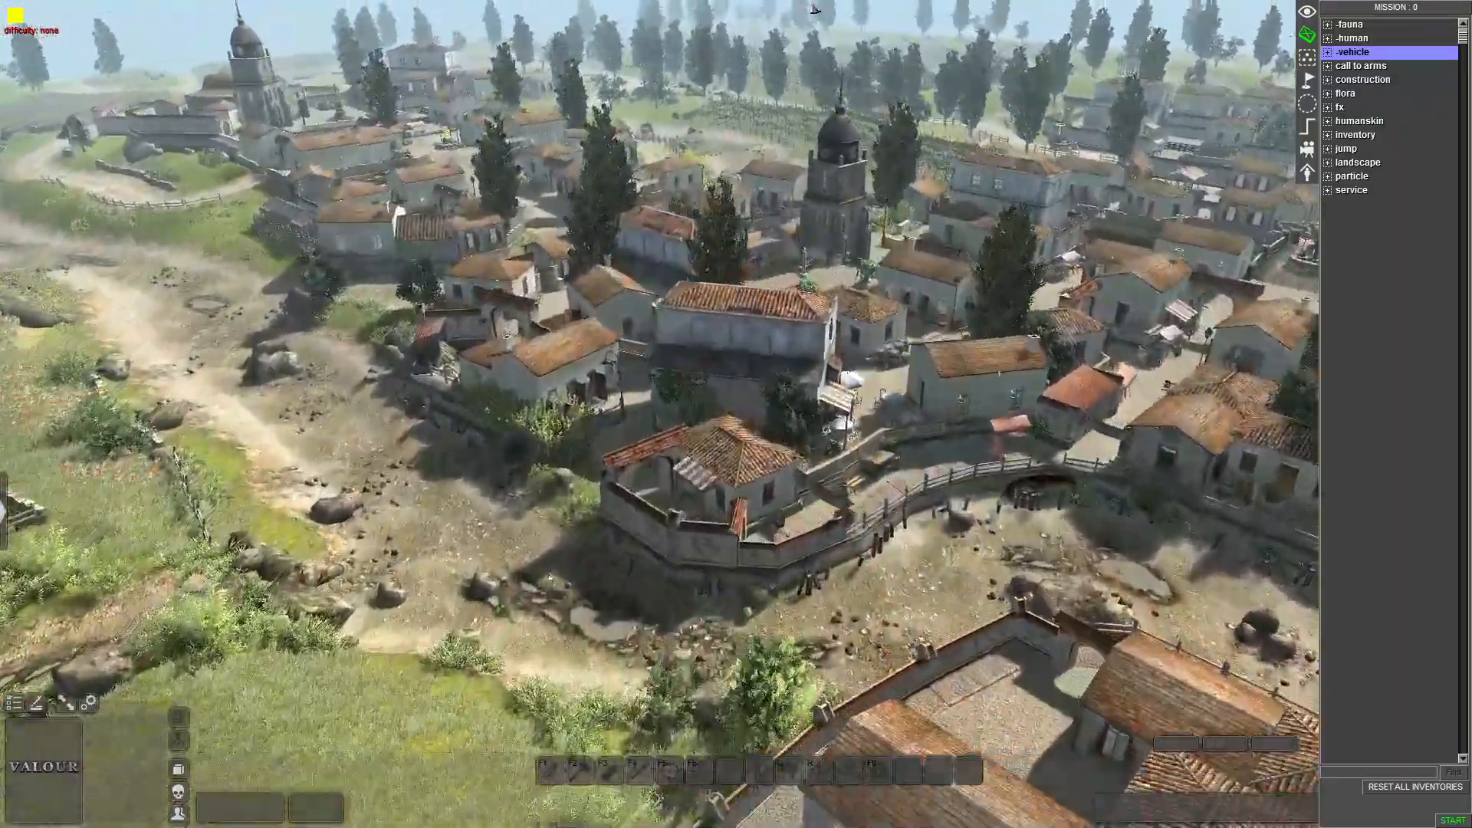
{"action": "mouse_move", "coordinate": [815, 9]}
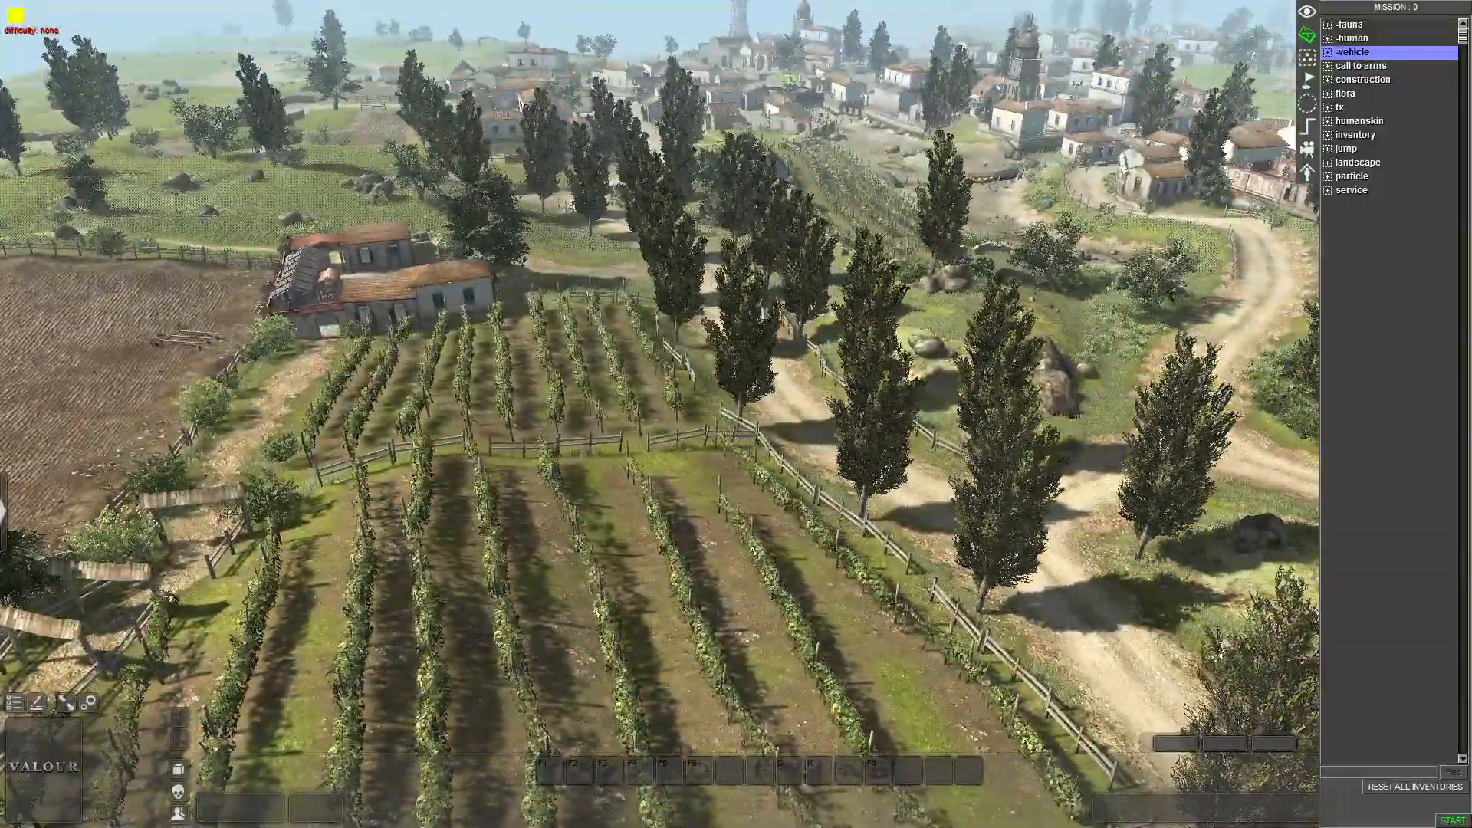
{"action": "mouse_move", "coordinate": [627, 6]}
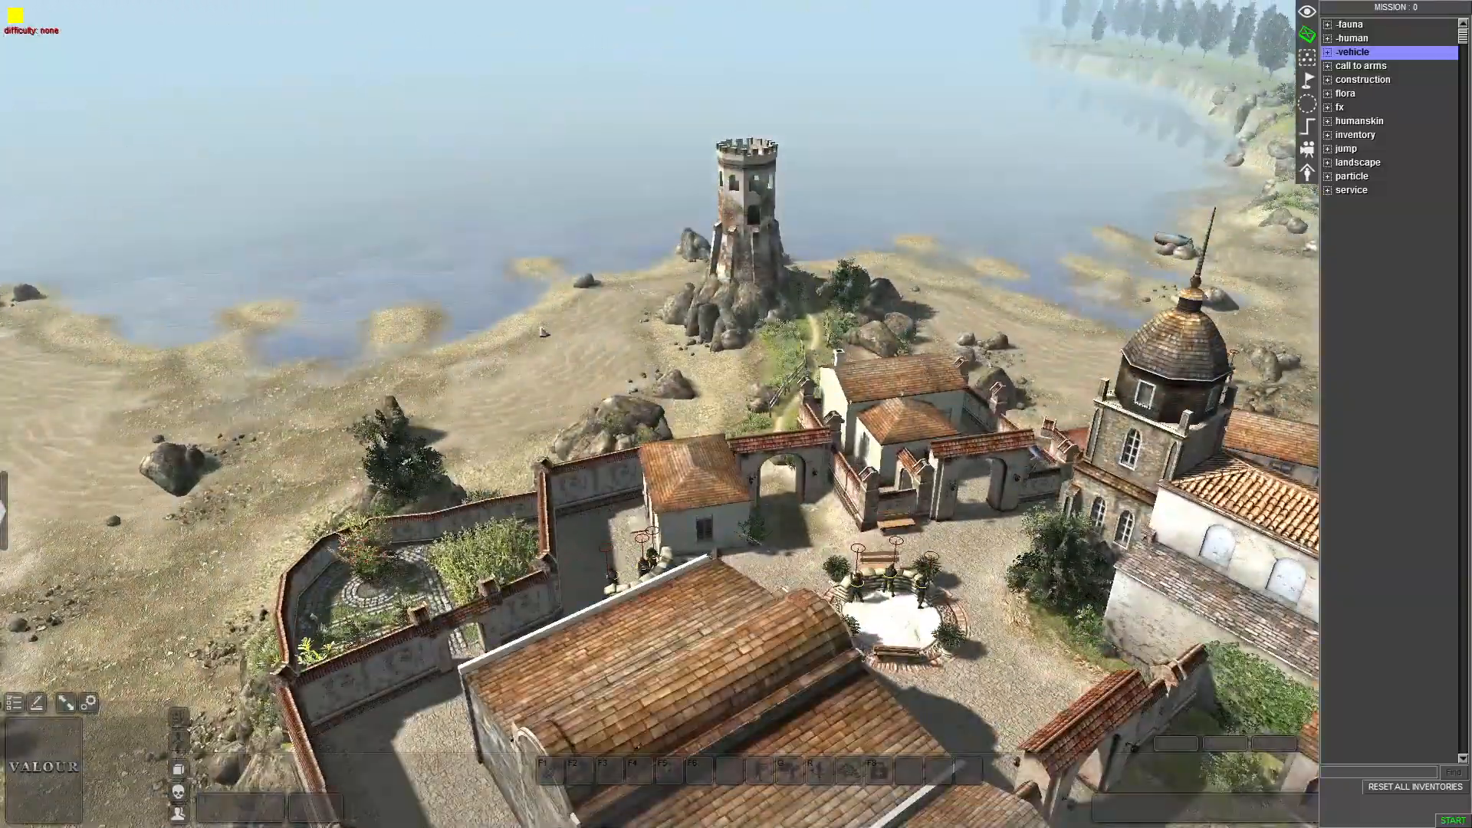